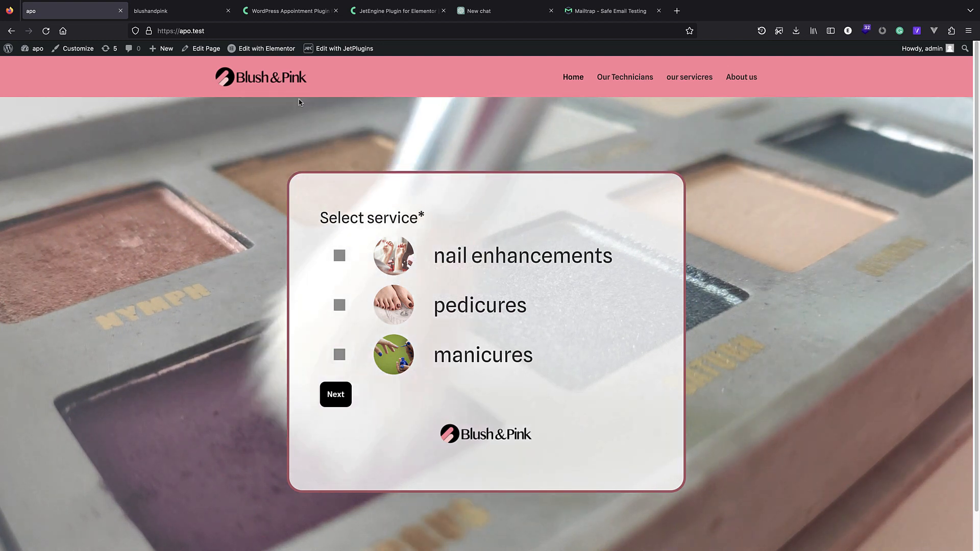
Choose nail enhancements and technician Zoe on the booking form to reach the March 2023 calendar.
{"action": "scroll", "coordinate": [372, 105], "scroll_direction": "down", "scroll_amount": 2}
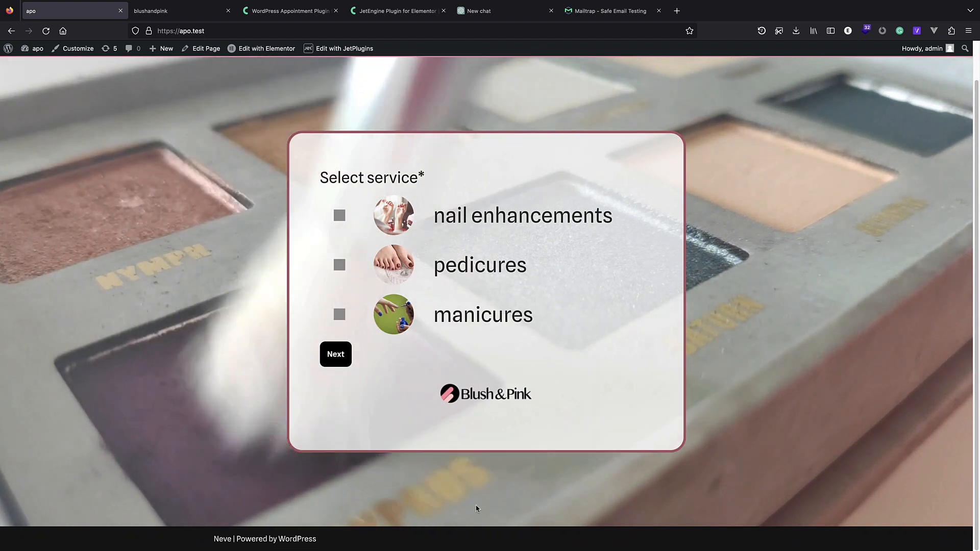
{"action": "scroll", "coordinate": [687, 177], "scroll_direction": "up", "scroll_amount": 2}
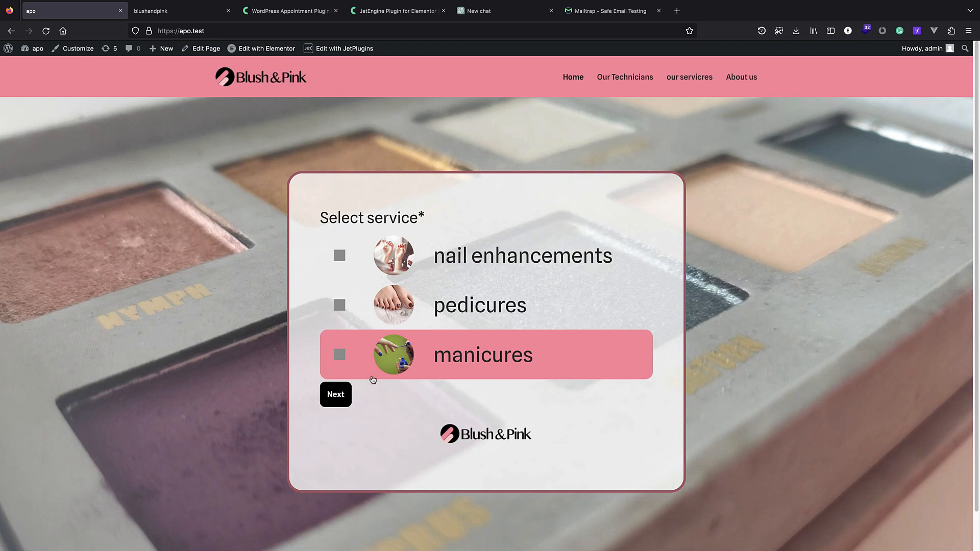
{"action": "left_click", "coordinate": [339, 256]}
{"action": "left_click", "coordinate": [329, 403]}
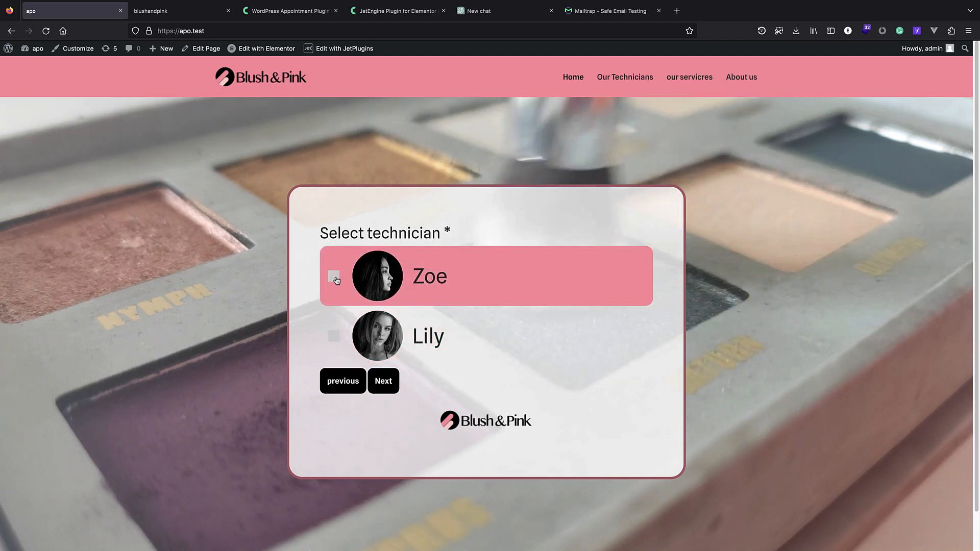
{"action": "left_click", "coordinate": [334, 276]}
{"action": "left_click", "coordinate": [382, 382]}
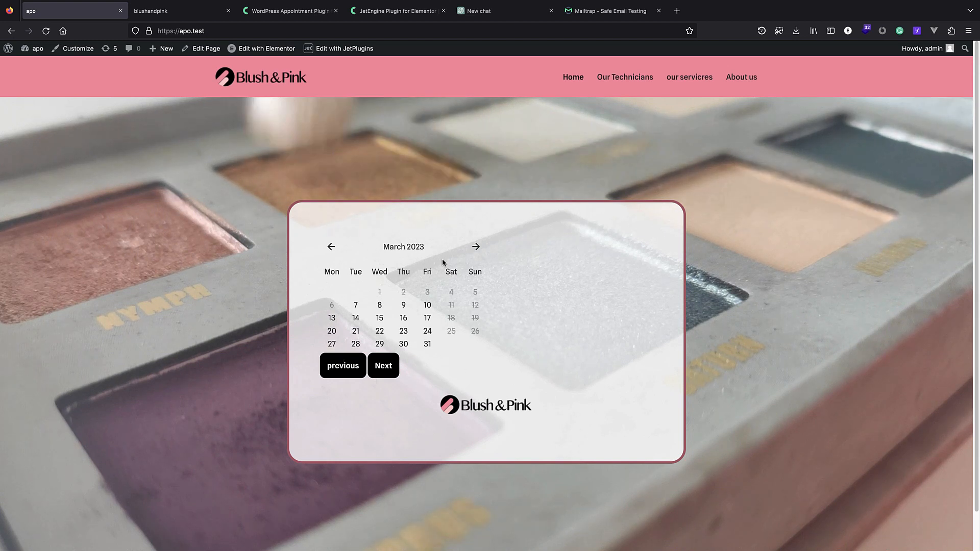
Book March 16 at 11:30-12:00, then inspect the site name in the e-mail field.
{"action": "left_click", "coordinate": [402, 320]}
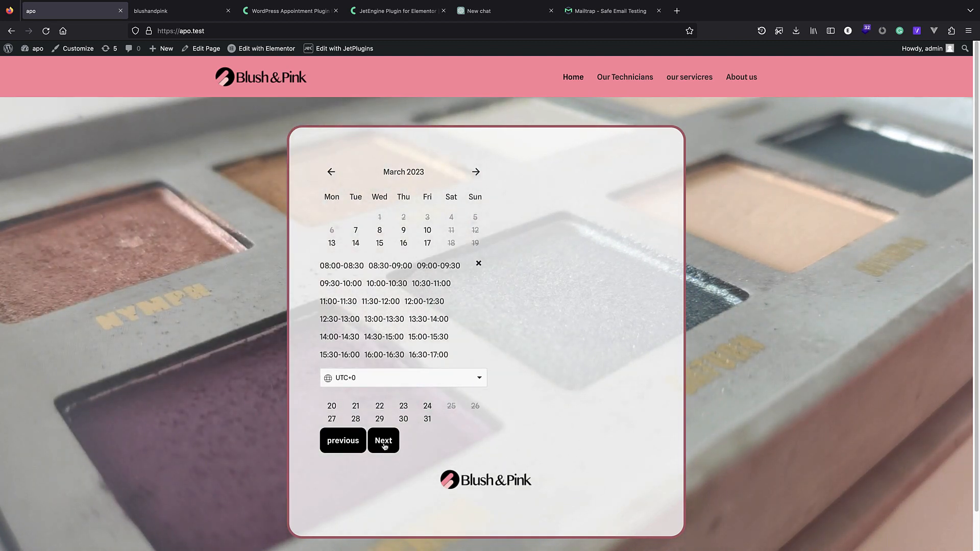
{"action": "left_click", "coordinate": [384, 308]}
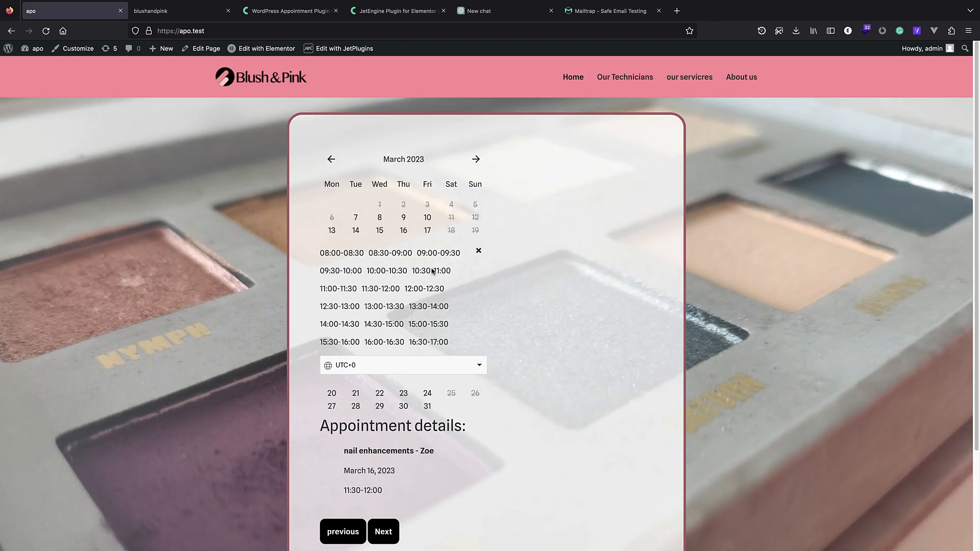
{"action": "scroll", "coordinate": [385, 511], "scroll_direction": "down", "scroll_amount": 1}
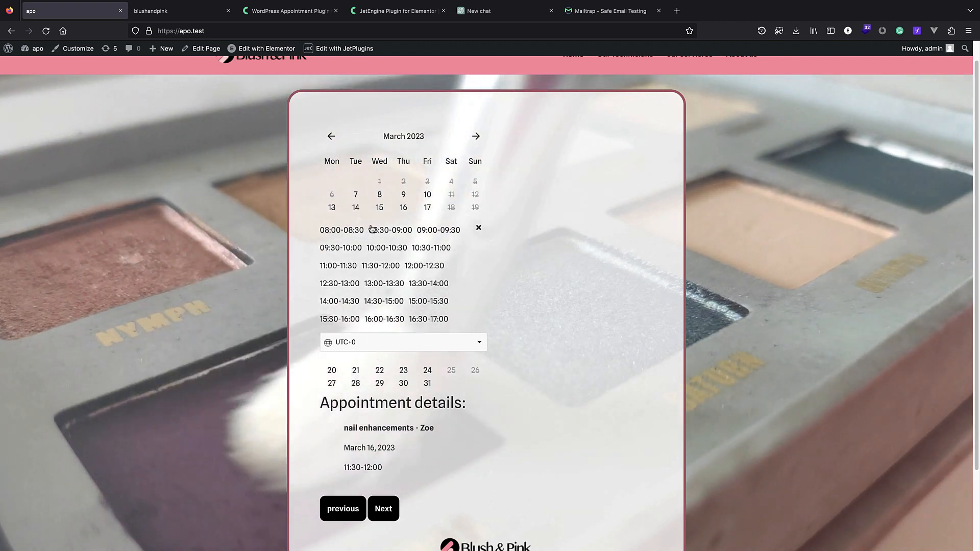
{"action": "left_click", "coordinate": [384, 509]}
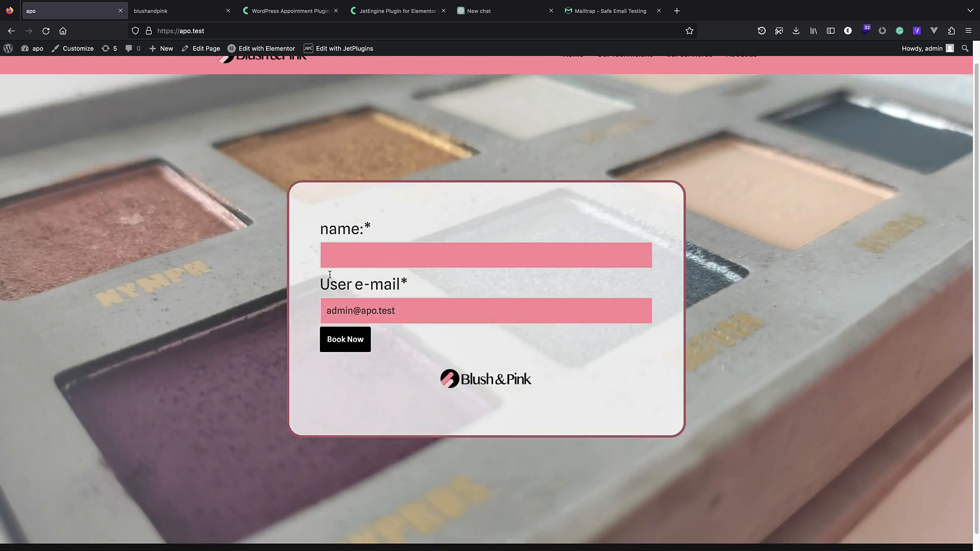
{"action": "mouse_move", "coordinate": [325, 315]}
{"action": "left_mouse_down"}
{"action": "mouse_move", "coordinate": [401, 314]}
{"action": "mouse_move", "coordinate": [309, 316]}
{"action": "left_mouse_up"}
{"action": "left_click_drag", "start_coordinate": [401, 314], "coordinate": [333, 316]}
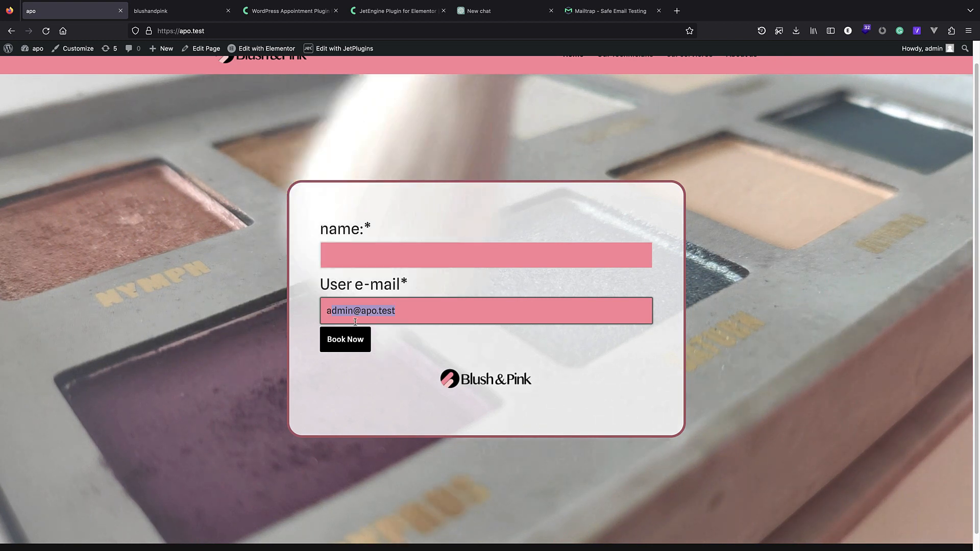
{"action": "left_click_drag", "start_coordinate": [377, 313], "coordinate": [360, 320]}
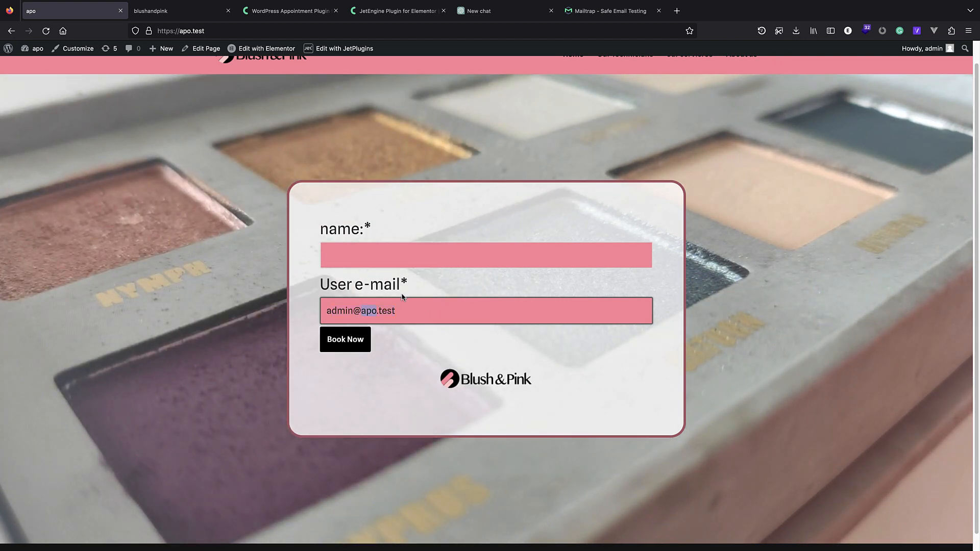
Browse the Our Technicians and our servicres pages, then return to the home page booking form.
{"action": "scroll", "coordinate": [475, 300], "scroll_direction": "up", "scroll_amount": 1}
{"action": "left_click", "coordinate": [609, 83]}
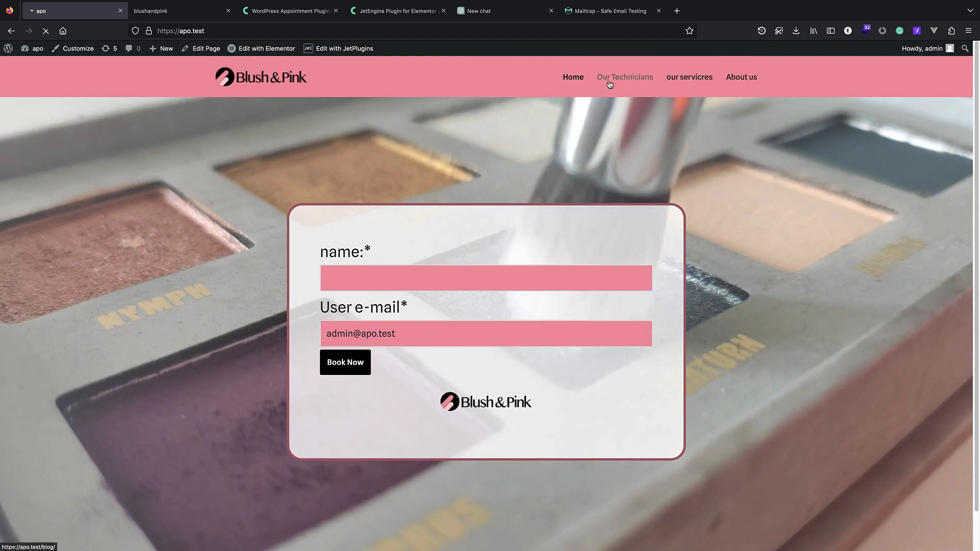
{"action": "left_click", "coordinate": [677, 81]}
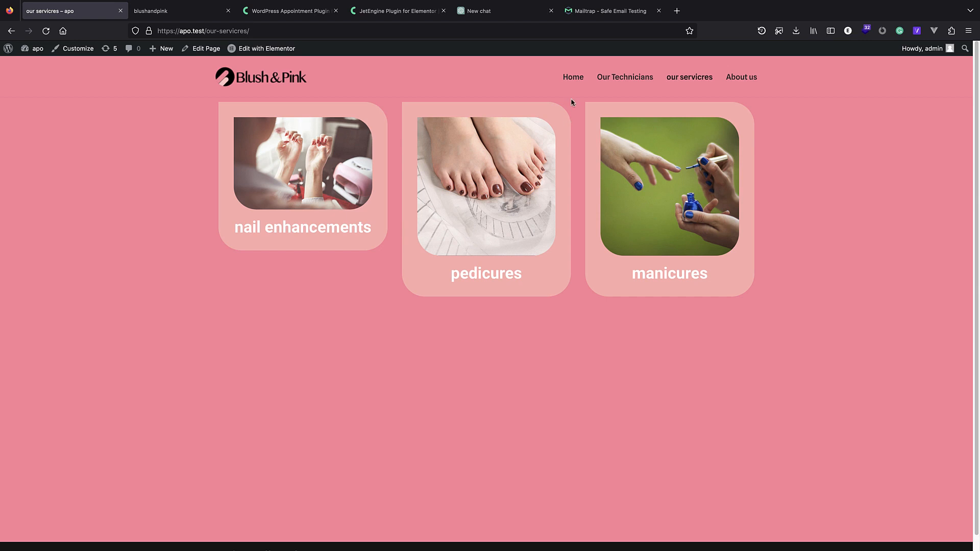
{"action": "left_click", "coordinate": [572, 86]}
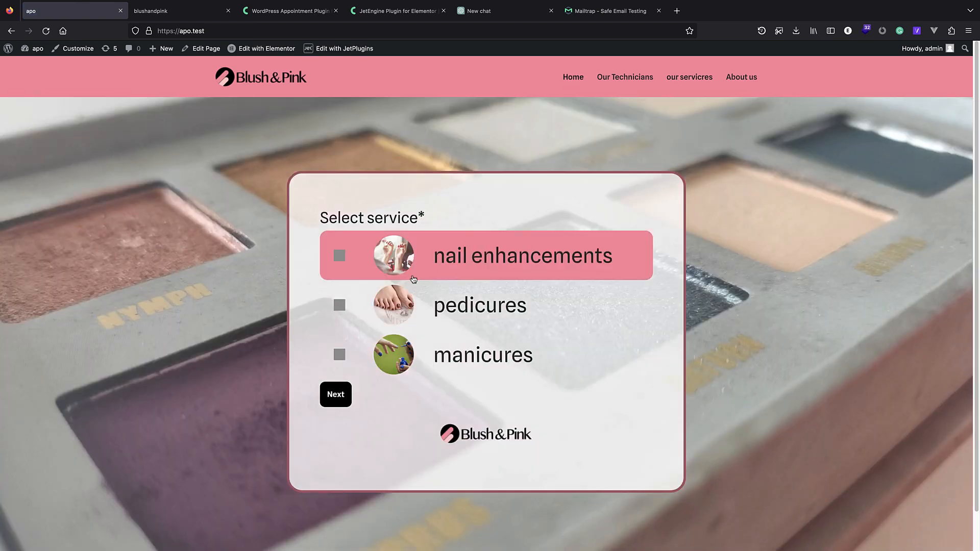
{"action": "scroll", "coordinate": [421, 277], "scroll_direction": "down", "scroll_amount": 1}
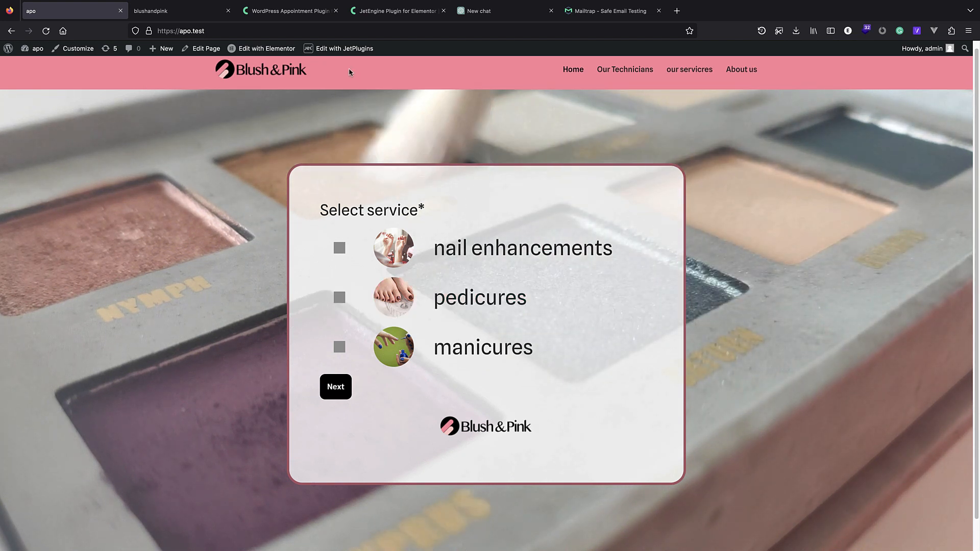
{"action": "left_click", "coordinate": [303, 15]}
Compare the Crocoblock JetAppointment and JetEngine plugin pages, then move to the ChatGPT new chat.
{"action": "mouse_move", "coordinate": [301, 86]}
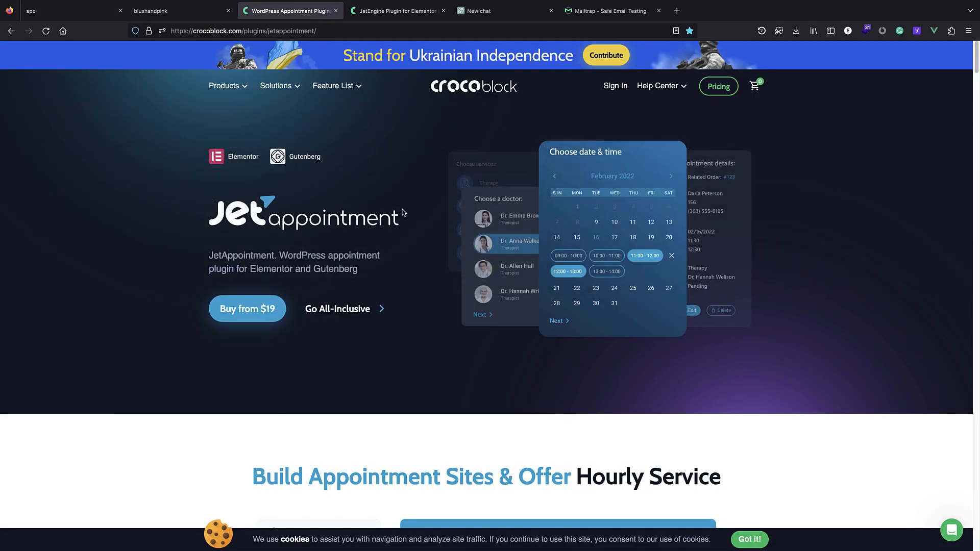
{"action": "scroll", "coordinate": [286, 230], "scroll_direction": "down", "scroll_amount": 7}
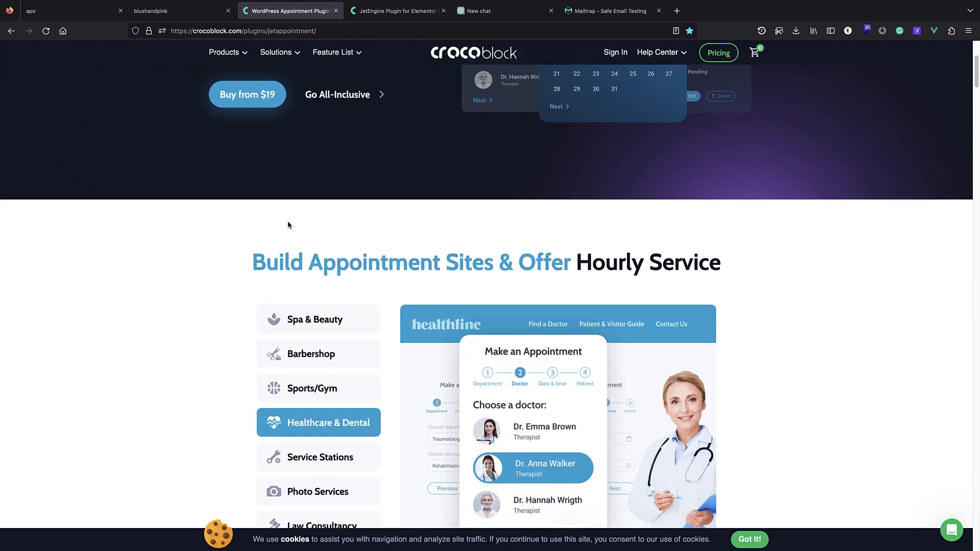
{"action": "scroll", "coordinate": [296, 227], "scroll_direction": "up", "scroll_amount": 7}
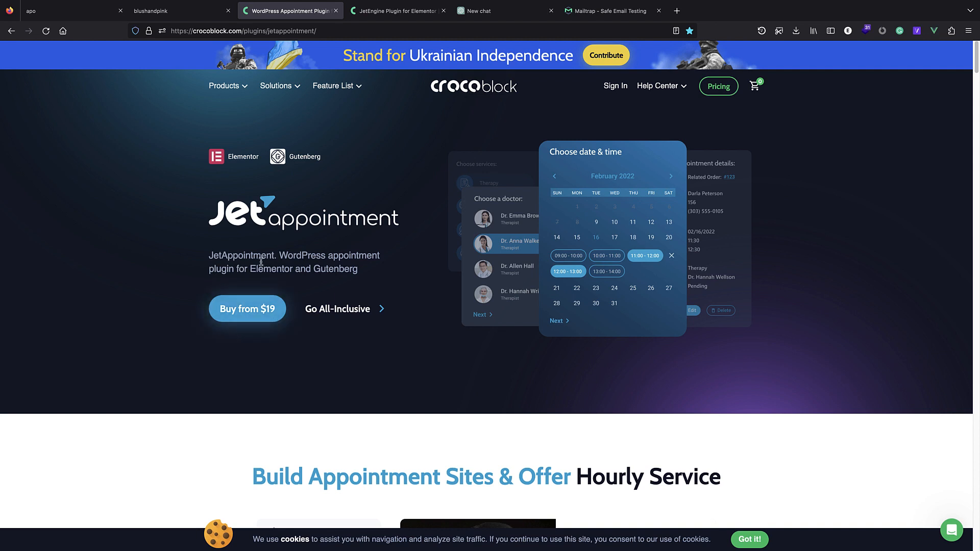
{"action": "mouse_move", "coordinate": [334, 86]}
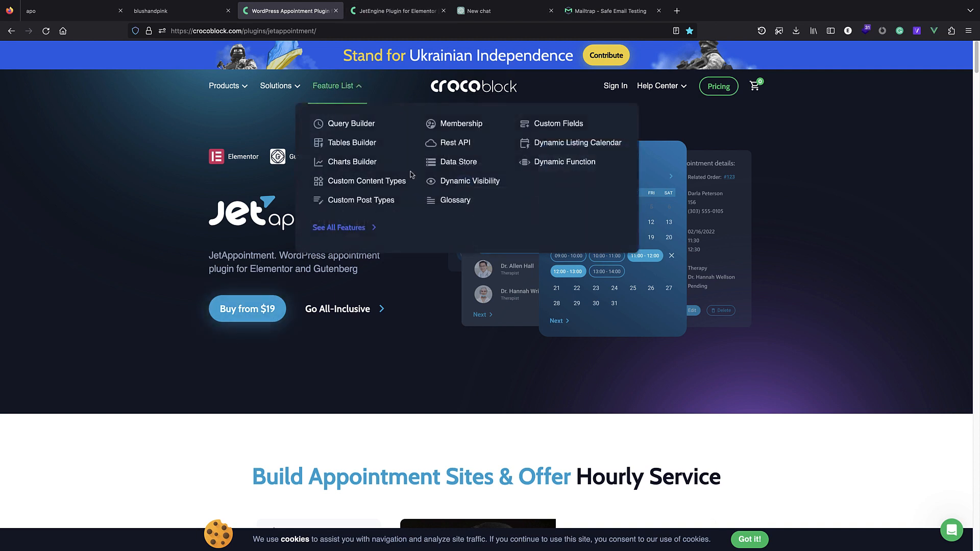
{"action": "left_click", "coordinate": [391, 14]}
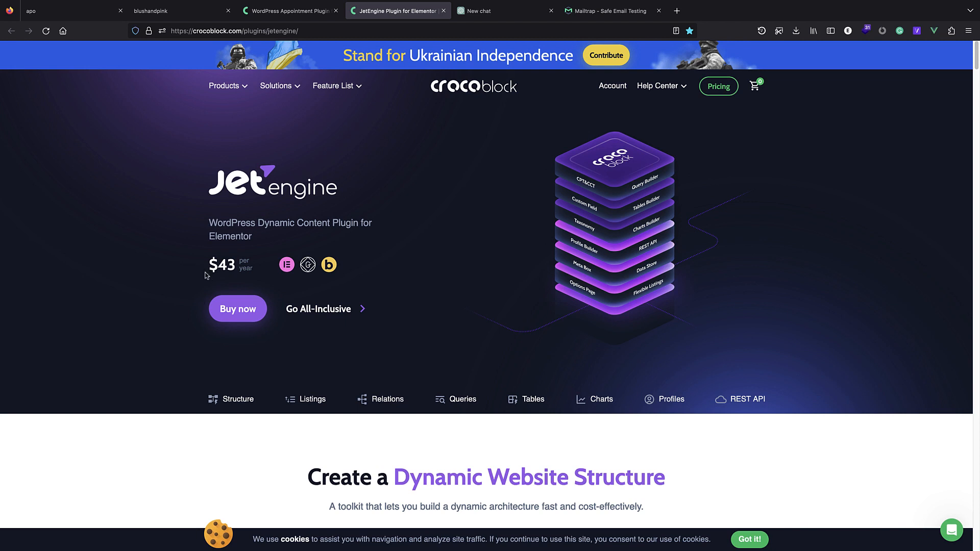
{"action": "scroll", "coordinate": [206, 275], "scroll_direction": "down", "scroll_amount": 1}
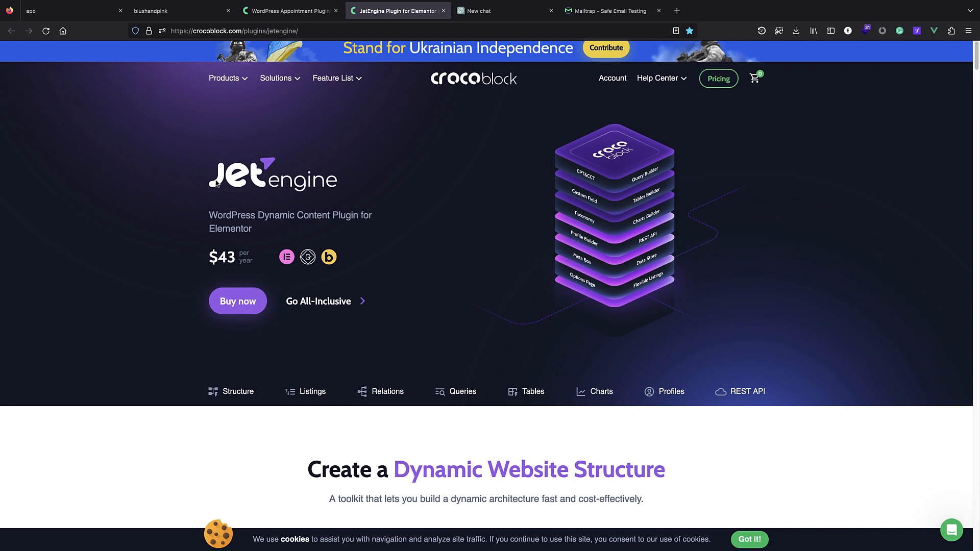
{"action": "key", "text": "ctrl+shift+Tab"}
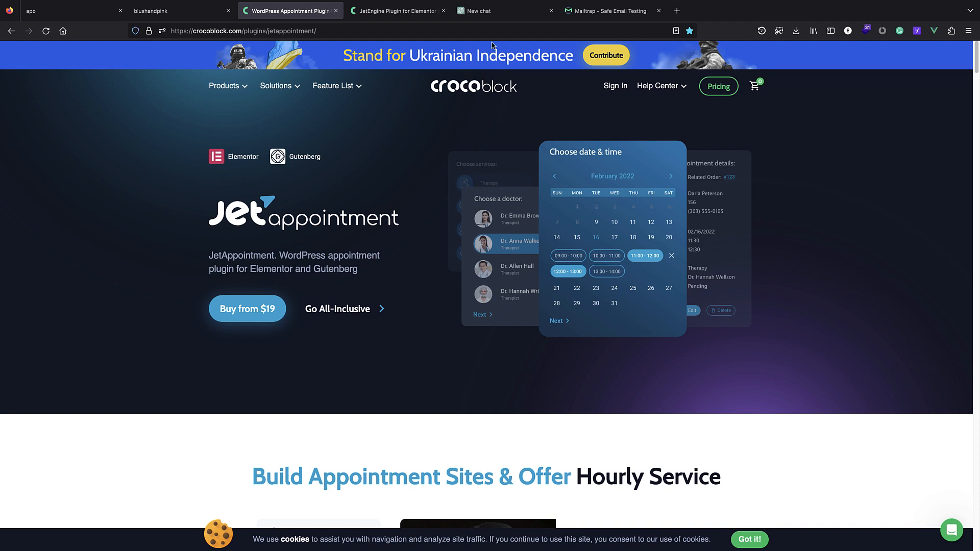
{"action": "left_click", "coordinate": [488, 12]}
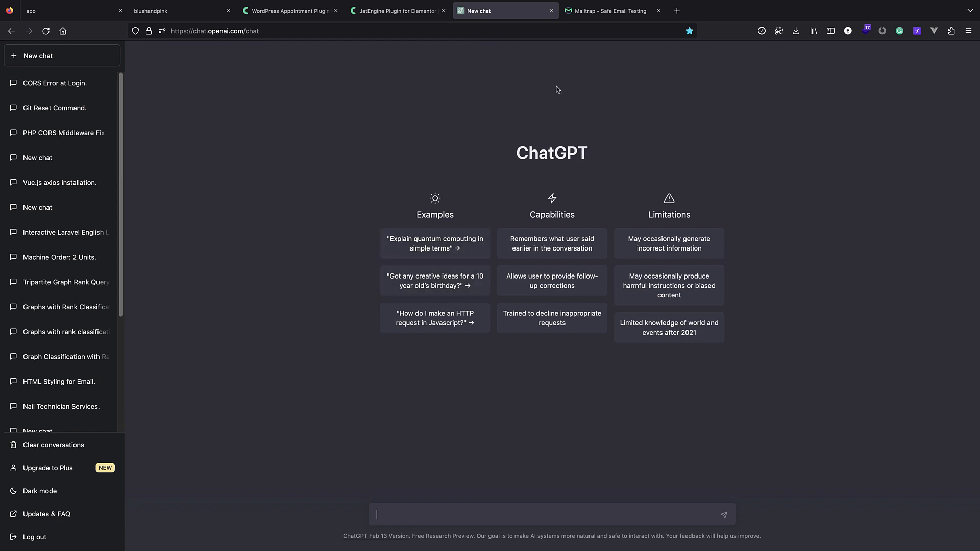
Switch to the Mailtrap My Inbox page with its SMTP settings.
{"action": "left_click", "coordinate": [608, 11]}
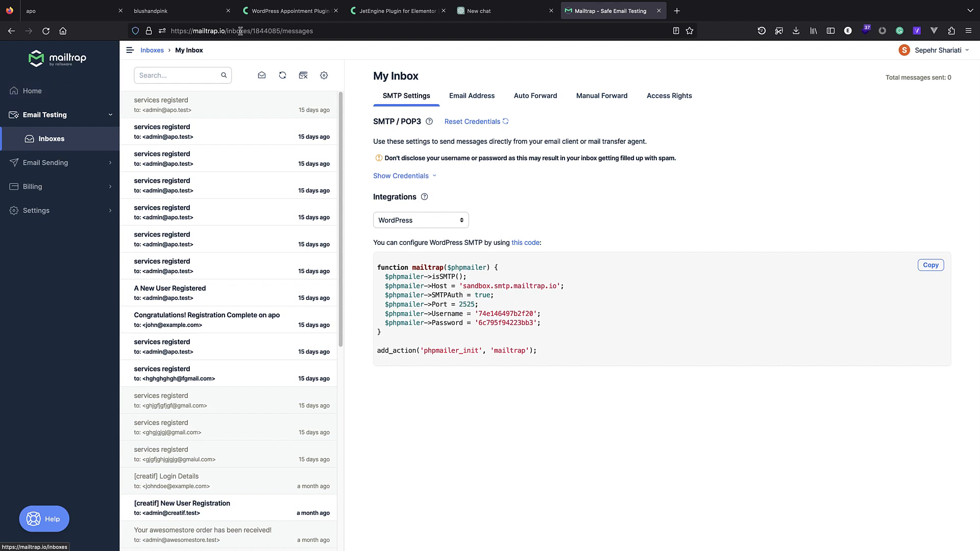
Leave Mailtrap for the blushandpink.test home page with its Hello world! post.
{"action": "left_click", "coordinate": [280, 11]}
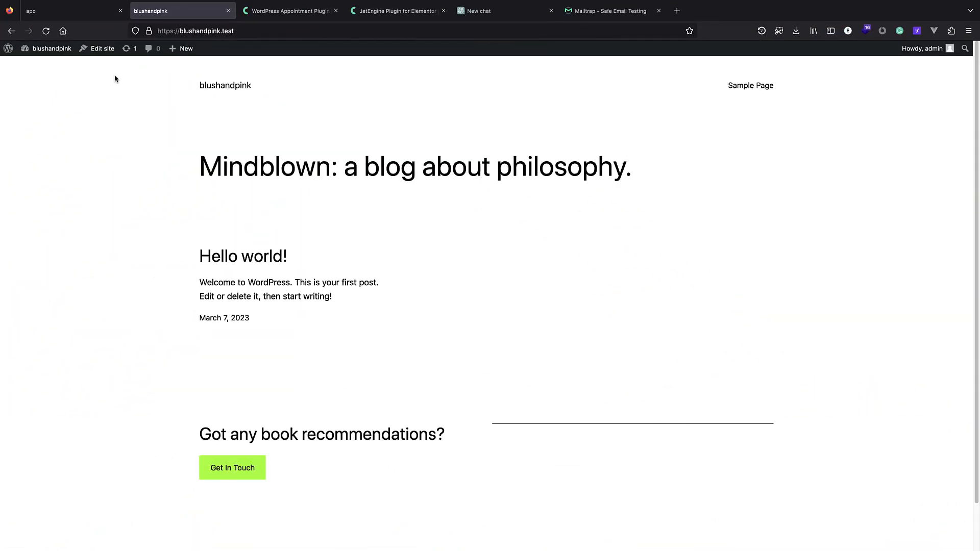
Close the apo tab, then open and close the appointment website folder in Finder.
{"action": "left_click", "coordinate": [120, 10]}
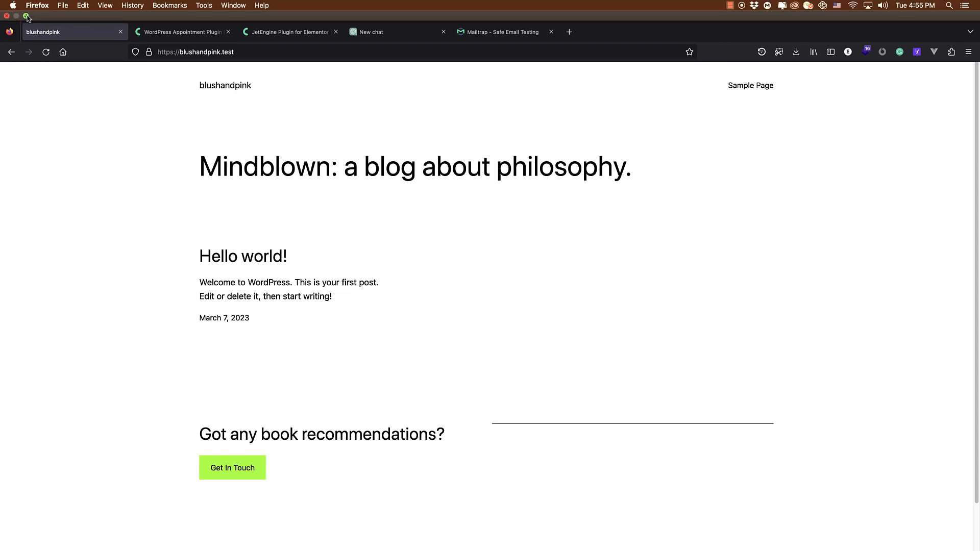
{"action": "left_click", "coordinate": [27, 18]}
{"action": "left_click", "coordinate": [93, 44]}
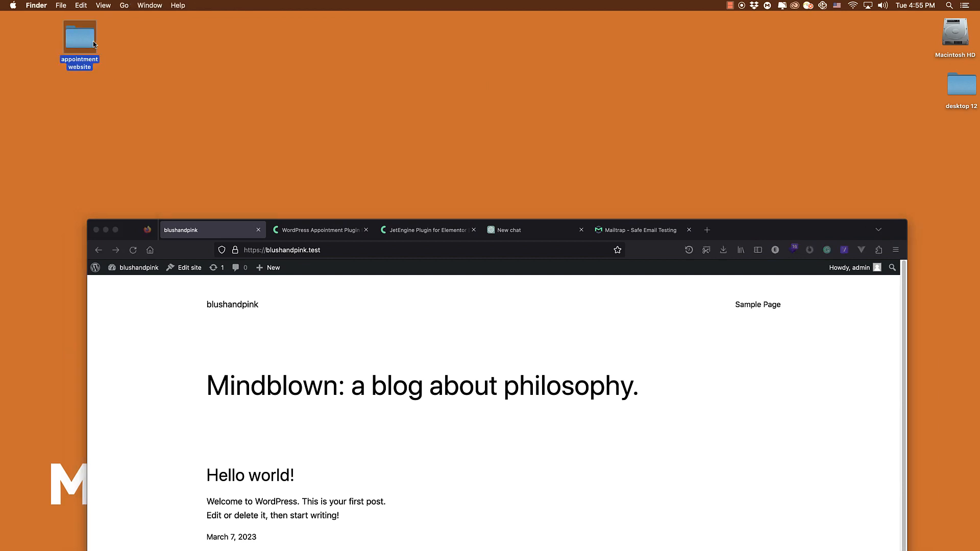
{"action": "double_click", "coordinate": [89, 39]}
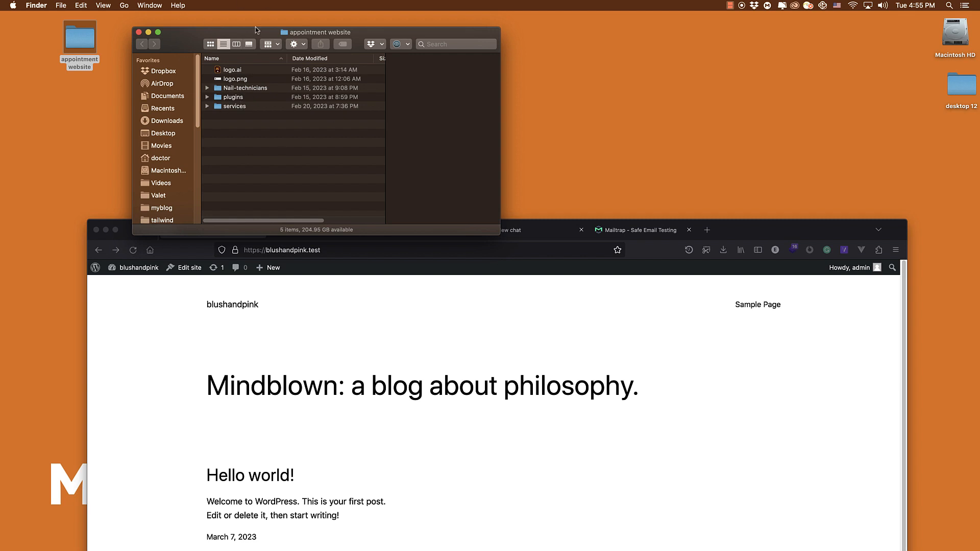
{"action": "left_click", "coordinate": [139, 32]}
{"action": "left_click", "coordinate": [116, 230]}
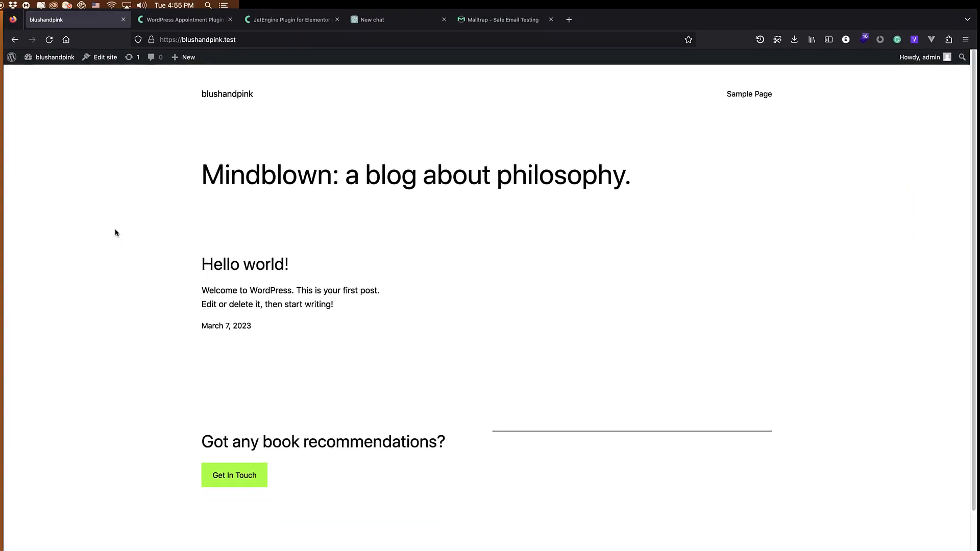
Activate the Elementor plugin from Installed Plugins.
{"action": "left_click", "coordinate": [9, 49]}
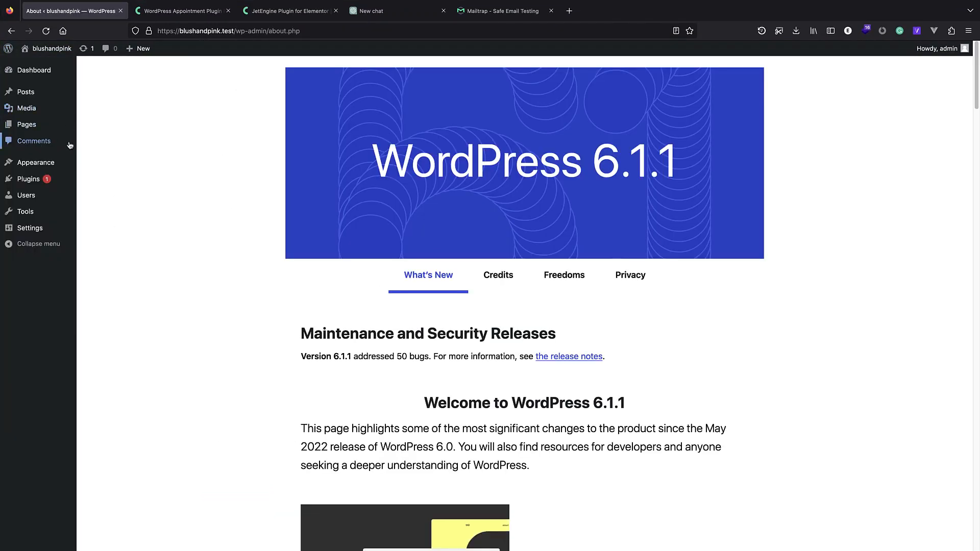
{"action": "mouse_move", "coordinate": [45, 177]}
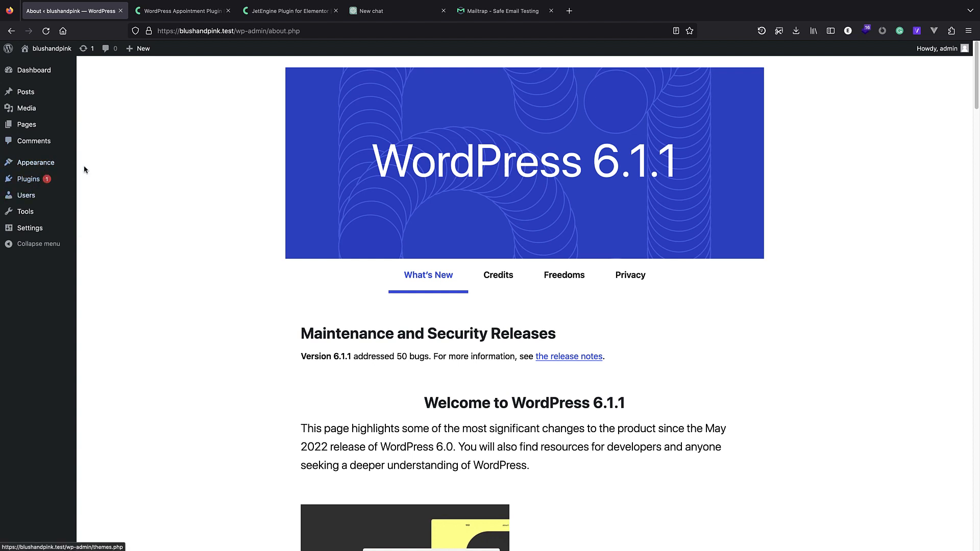
{"action": "left_click", "coordinate": [107, 178]}
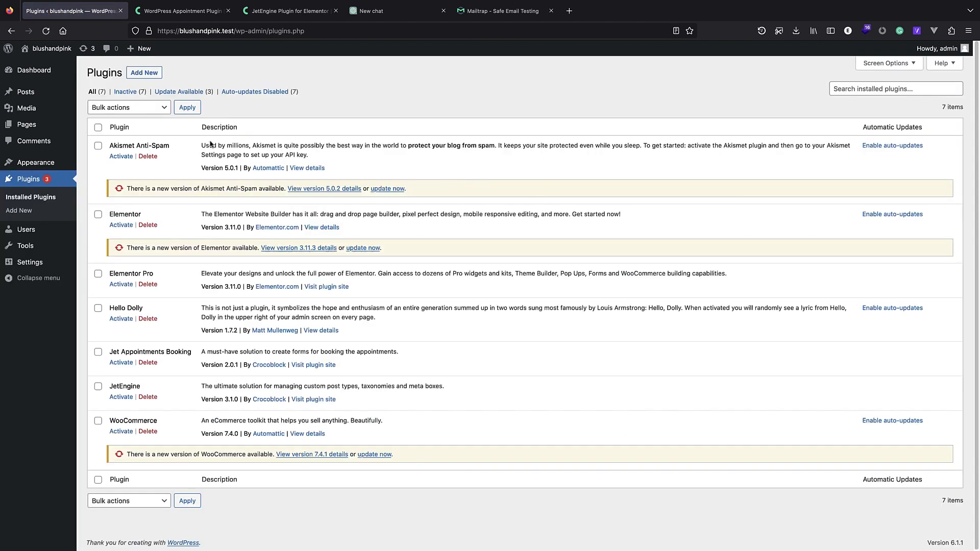
{"action": "left_click", "coordinate": [128, 226]}
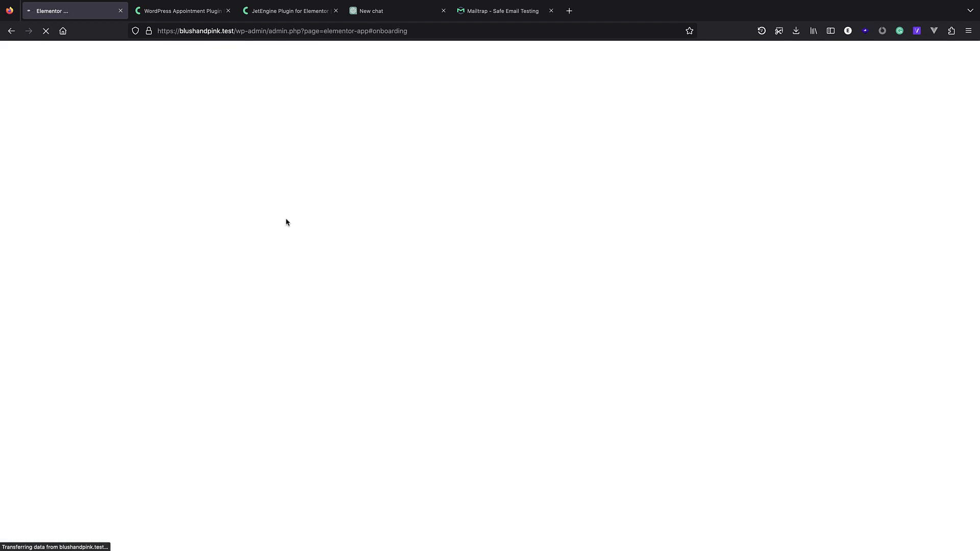
{"action": "left_click_drag", "start_coordinate": [415, 35], "coordinate": [242, 35]}
{"action": "left_click", "coordinate": [722, 396]}
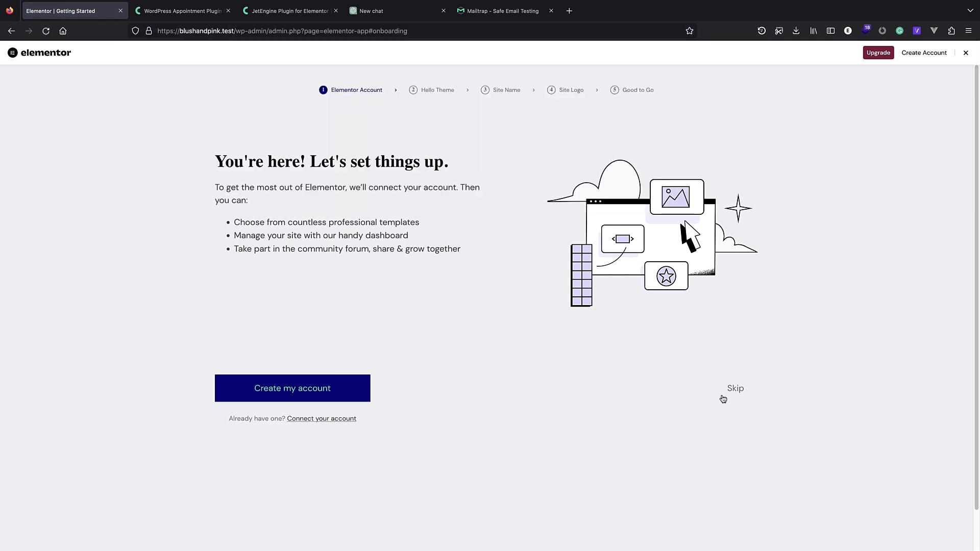
{"action": "left_click", "coordinate": [737, 388]}
{"action": "left_click", "coordinate": [736, 388]}
{"action": "left_click_drag", "start_coordinate": [445, 30], "coordinate": [267, 31]}
{"action": "key", "text": "BackSpace"}
{"action": "key", "text": "Return"}
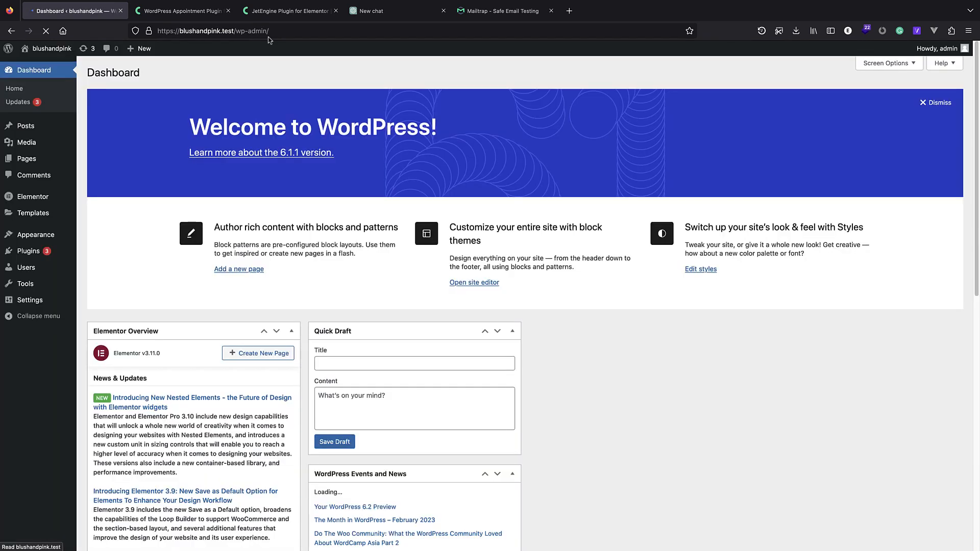
Activate Elementor Pro, JetEngine and Jet Appointments Booking on the Plugins page.
{"action": "mouse_move", "coordinate": [31, 251]}
{"action": "left_click", "coordinate": [116, 261]}
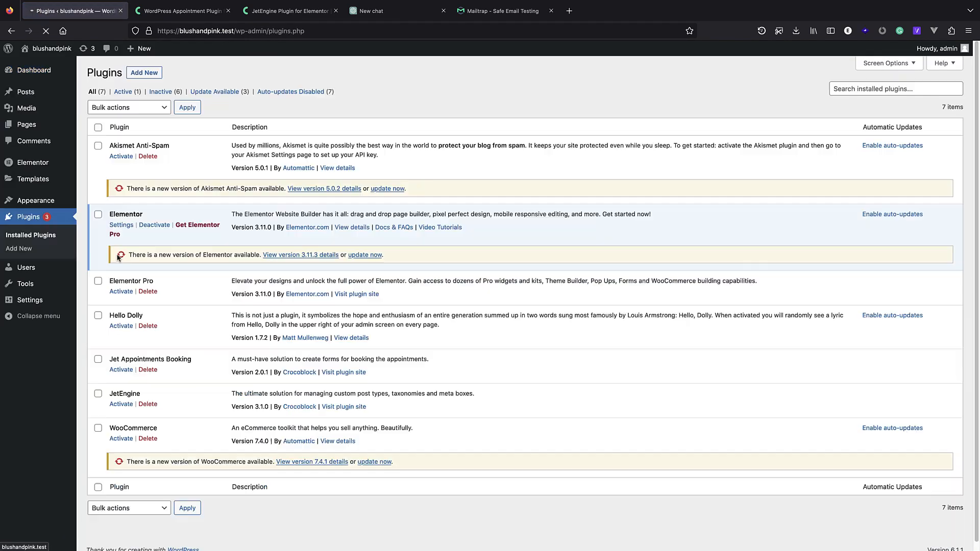
{"action": "left_click", "coordinate": [128, 293]}
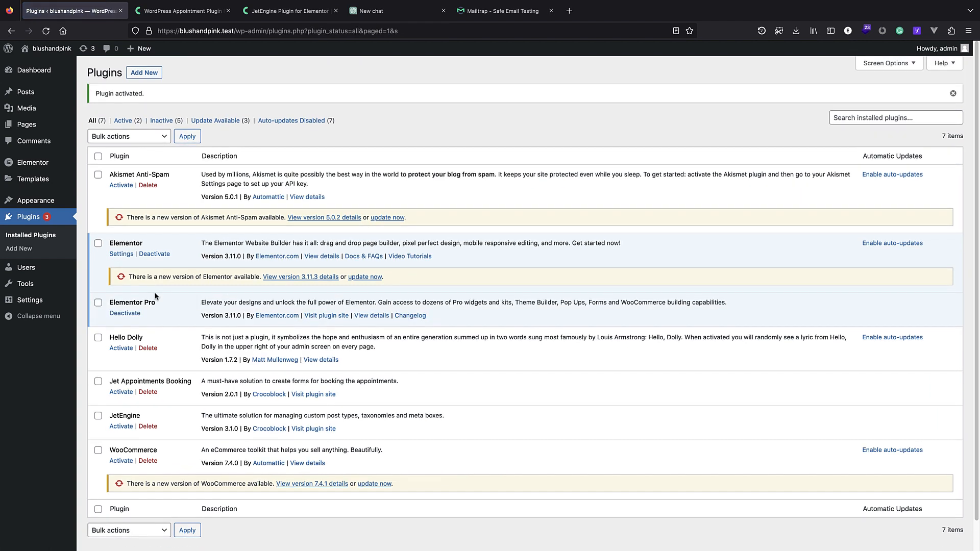
{"action": "scroll", "coordinate": [148, 388], "scroll_direction": "down", "scroll_amount": 1}
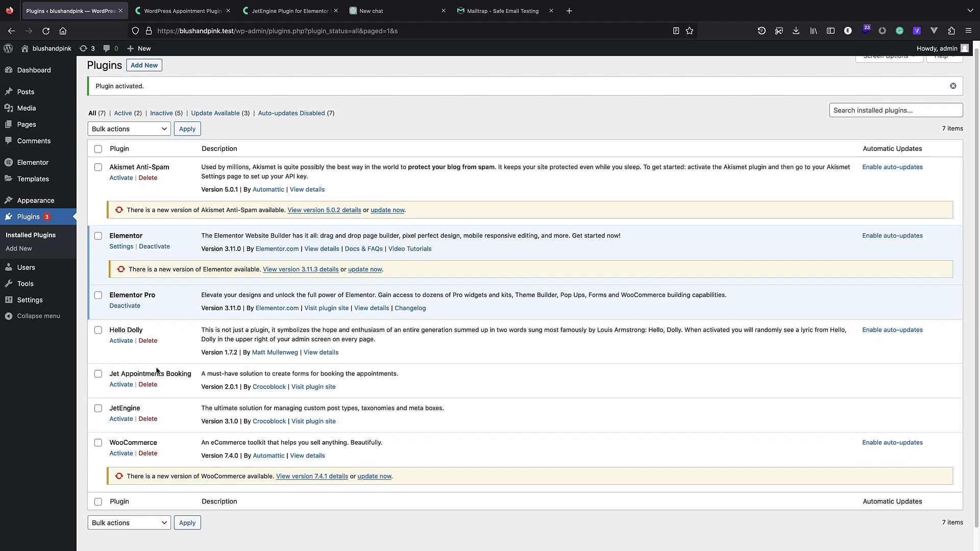
{"action": "left_click", "coordinate": [121, 419]}
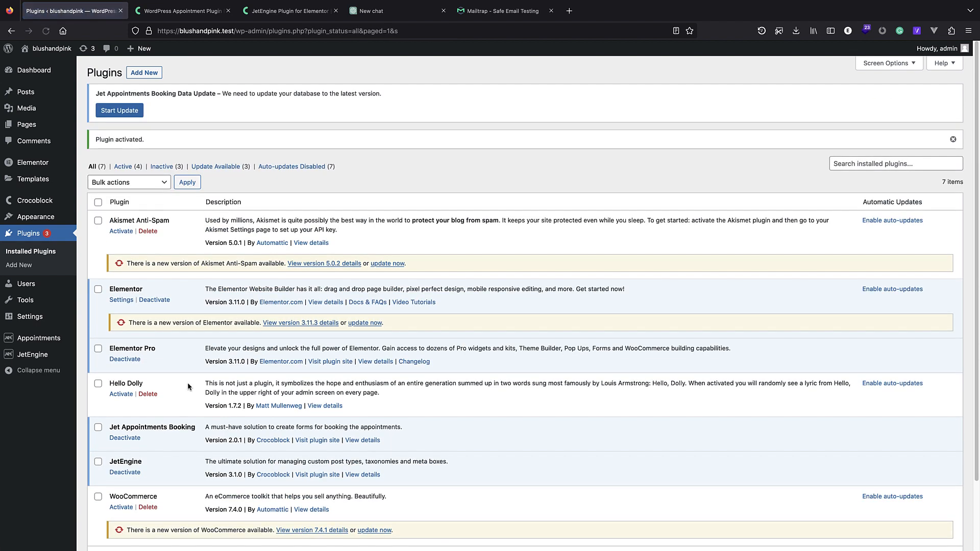
{"action": "scroll", "coordinate": [170, 401], "scroll_direction": "down", "scroll_amount": 1}
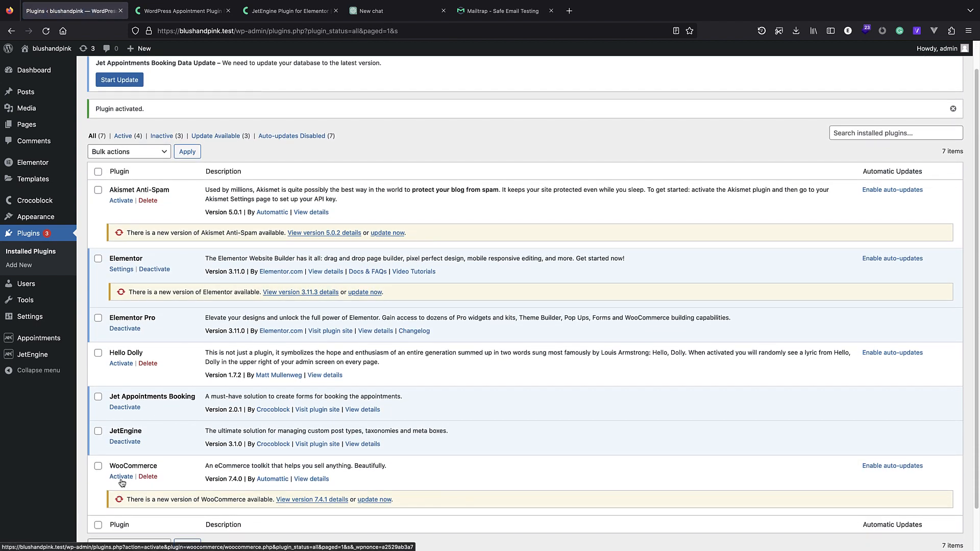
Activate WooCommerce, skipping the store details setup and declining usage tracking.
{"action": "left_click", "coordinate": [122, 477]}
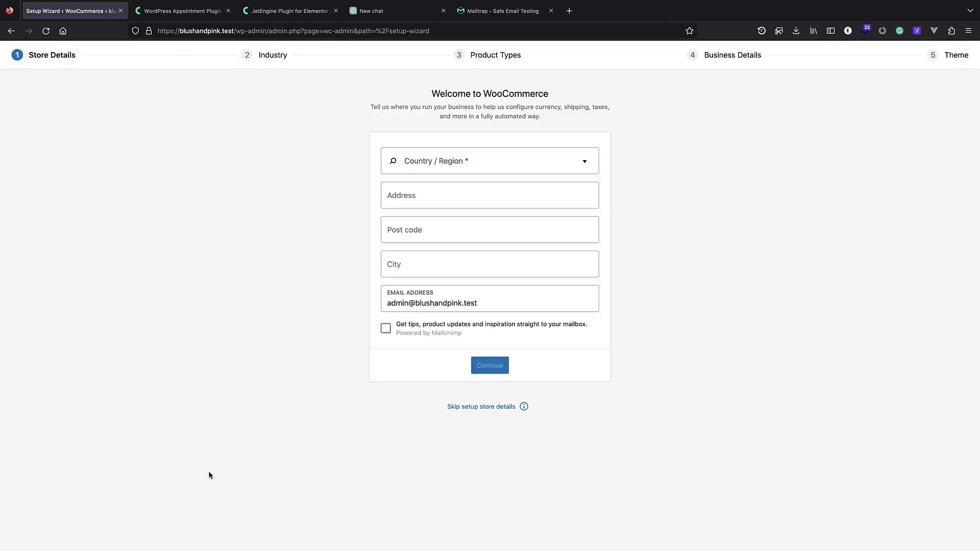
{"action": "left_click", "coordinate": [459, 410]}
{"action": "left_click", "coordinate": [533, 322]}
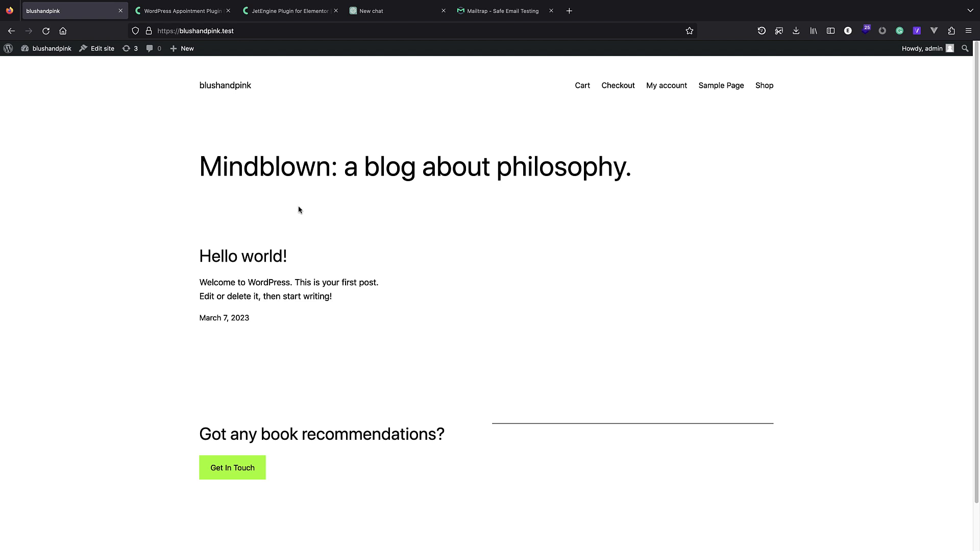
{"action": "left_click", "coordinate": [6, 52]}
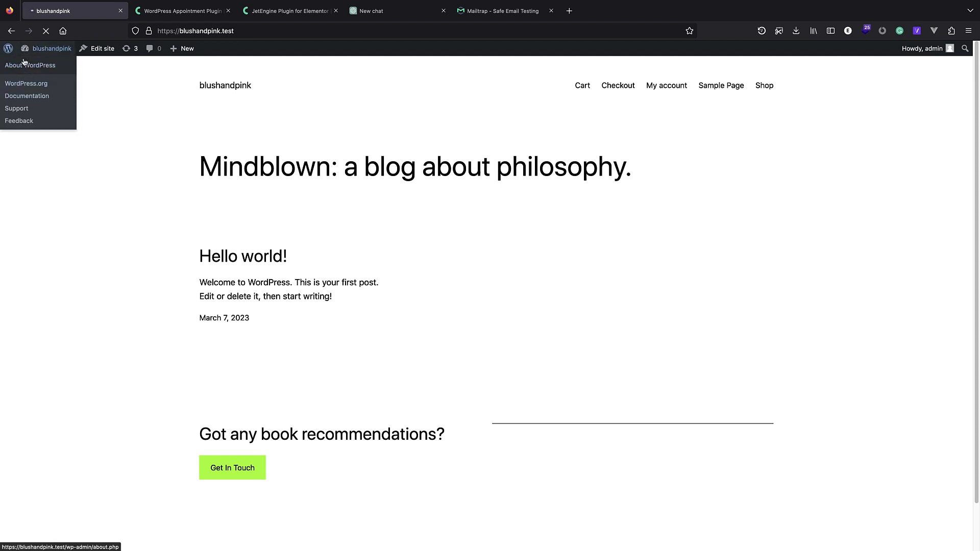
Switch permalinks to the Post name structure (/%postname%/) and save.
{"action": "mouse_move", "coordinate": [65, 365]}
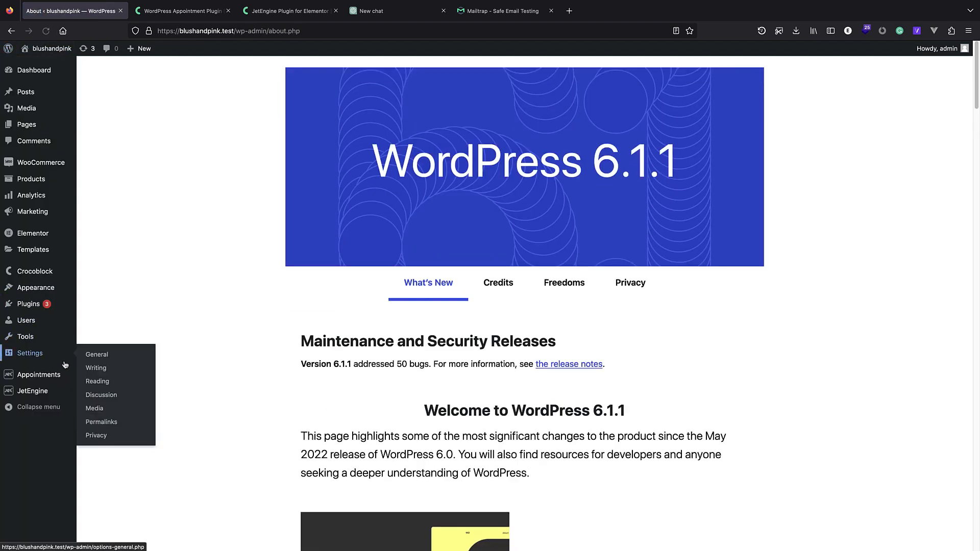
{"action": "mouse_move", "coordinate": [56, 347]}
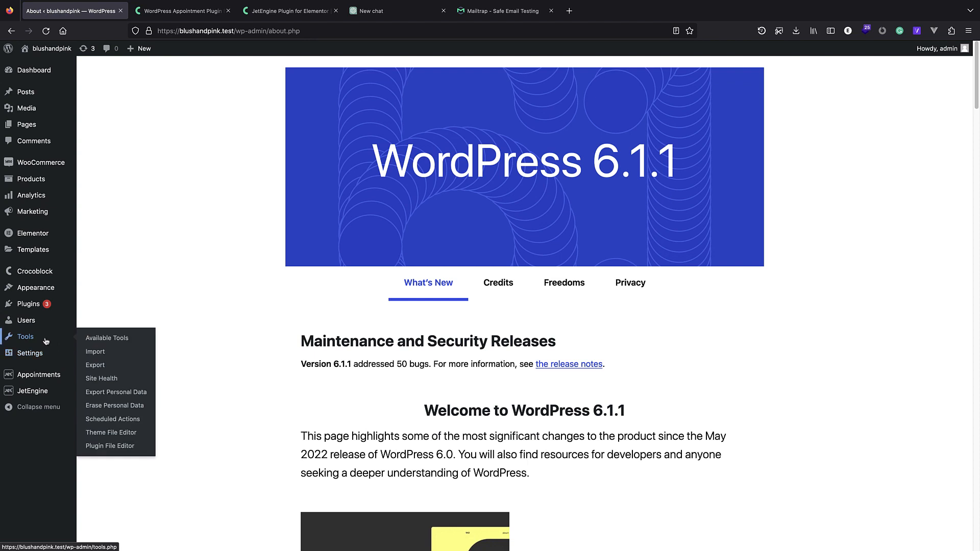
{"action": "left_click", "coordinate": [124, 423]}
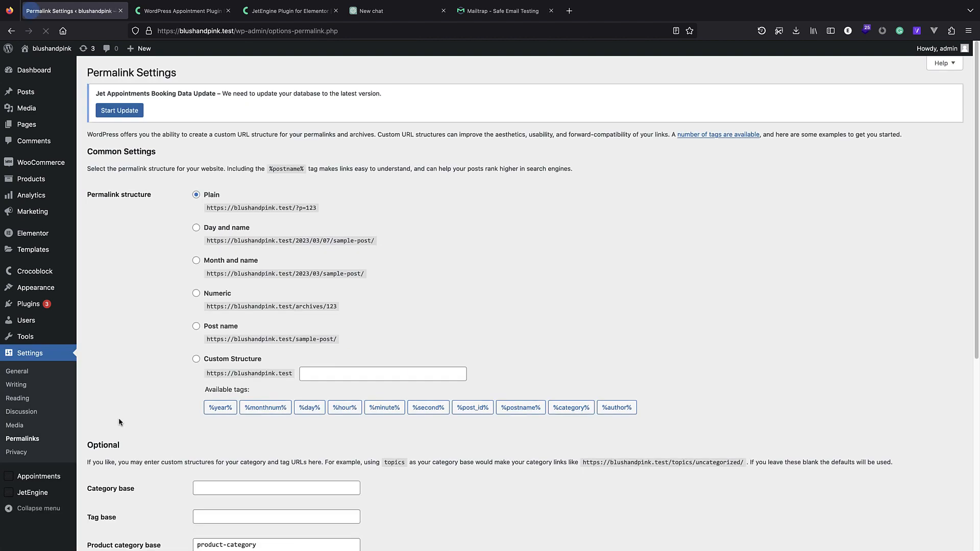
{"action": "left_click", "coordinate": [198, 327]}
{"action": "scroll", "coordinate": [249, 347], "scroll_direction": "down", "scroll_amount": 5}
{"action": "left_click", "coordinate": [117, 502]}
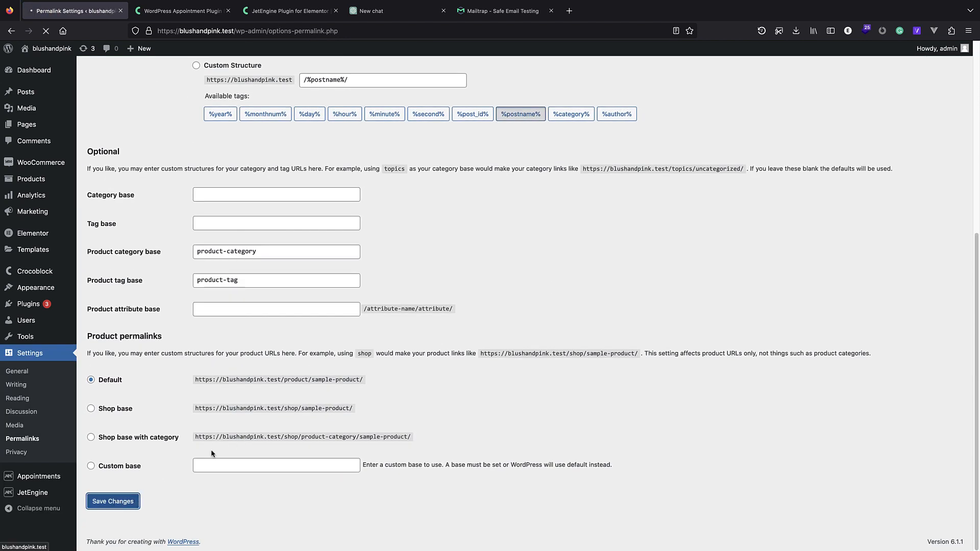
{"action": "mouse_move", "coordinate": [28, 55]}
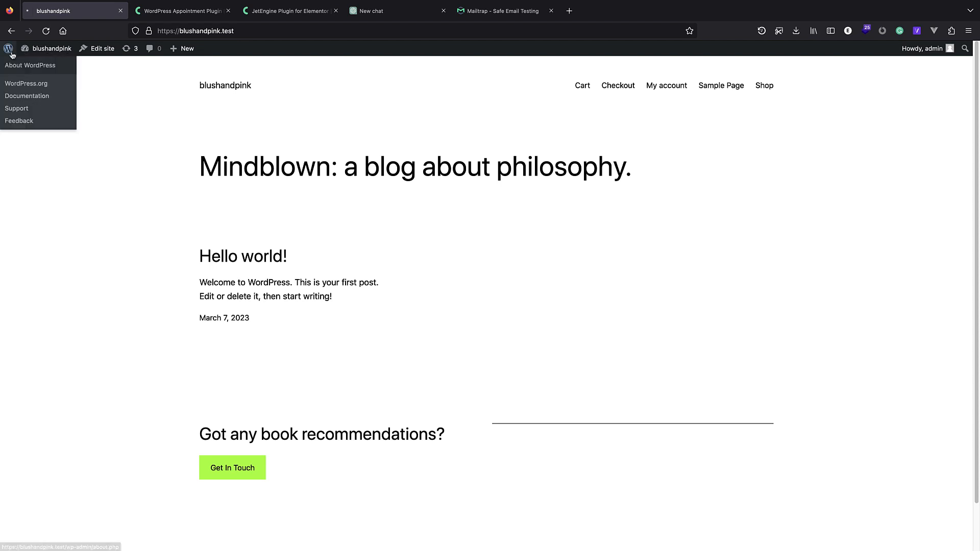
Search the installed themes for 'ne'.
{"action": "left_click", "coordinate": [31, 65]}
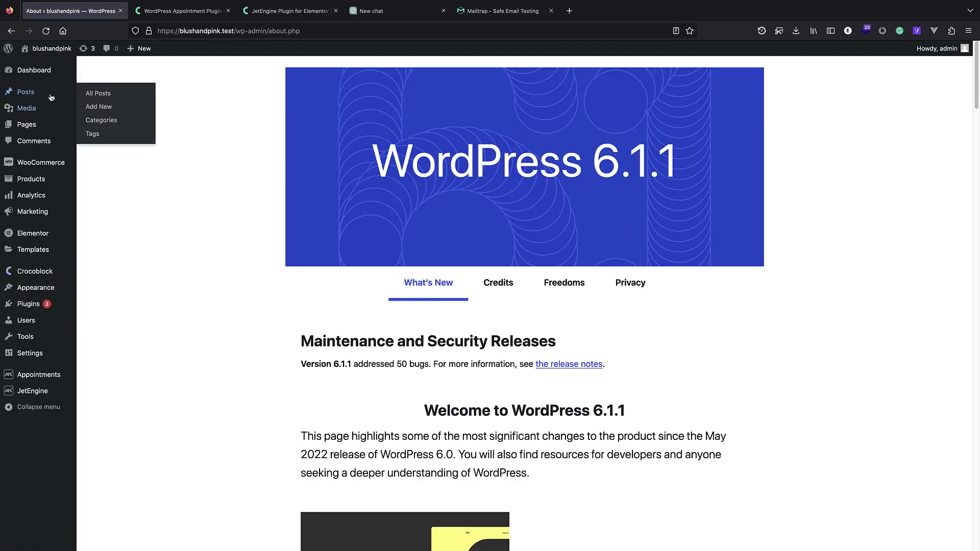
{"action": "mouse_move", "coordinate": [49, 289]}
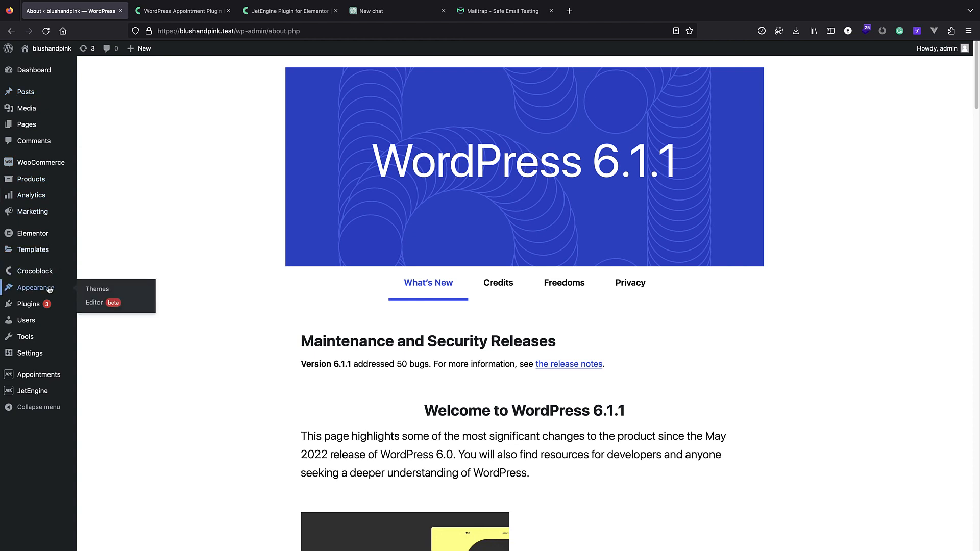
{"action": "left_click", "coordinate": [117, 297]}
{"action": "left_click", "coordinate": [225, 71]}
{"action": "type", "text": "neve"}
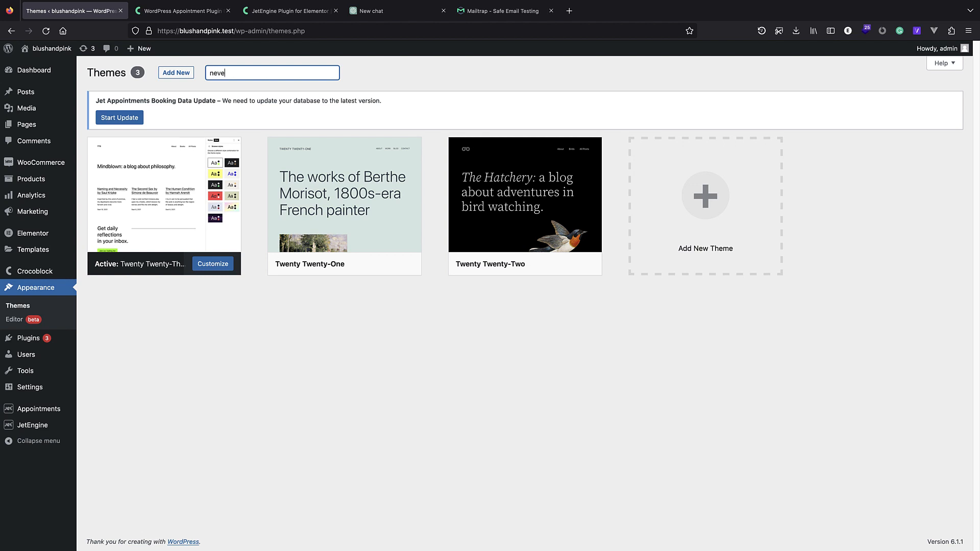
Install the Neve theme from the theme directory and activate it.
{"action": "left_click", "coordinate": [176, 72]}
{"action": "left_click", "coordinate": [863, 148]}
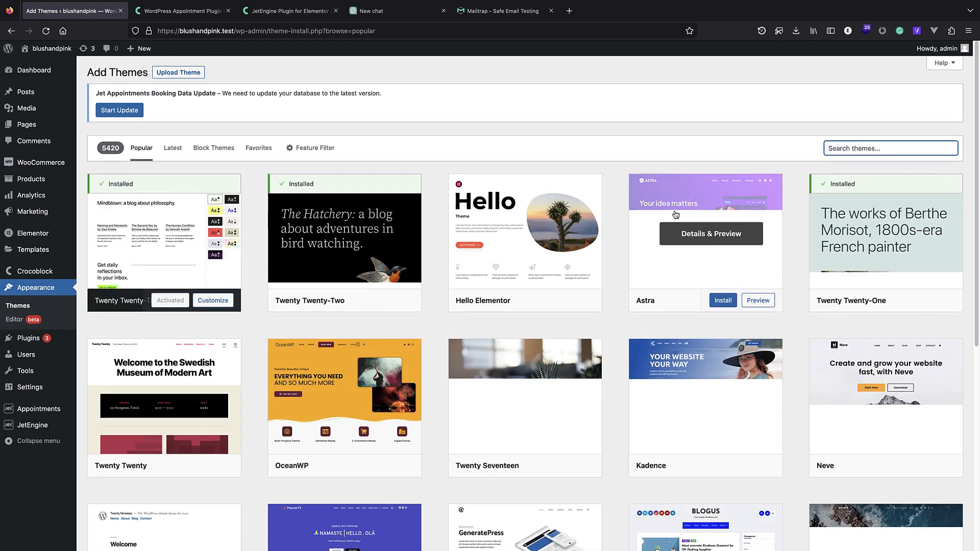
{"action": "scroll", "coordinate": [401, 245], "scroll_direction": "down", "scroll_amount": 3}
{"action": "scroll", "coordinate": [401, 245], "scroll_direction": "up", "scroll_amount": 1}
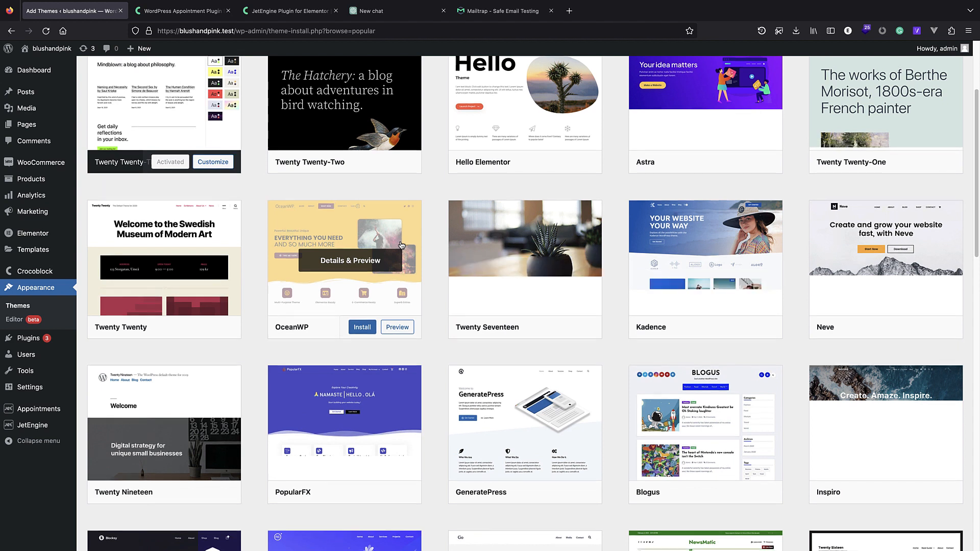
{"action": "scroll", "coordinate": [402, 245], "scroll_direction": "down", "scroll_amount": 2}
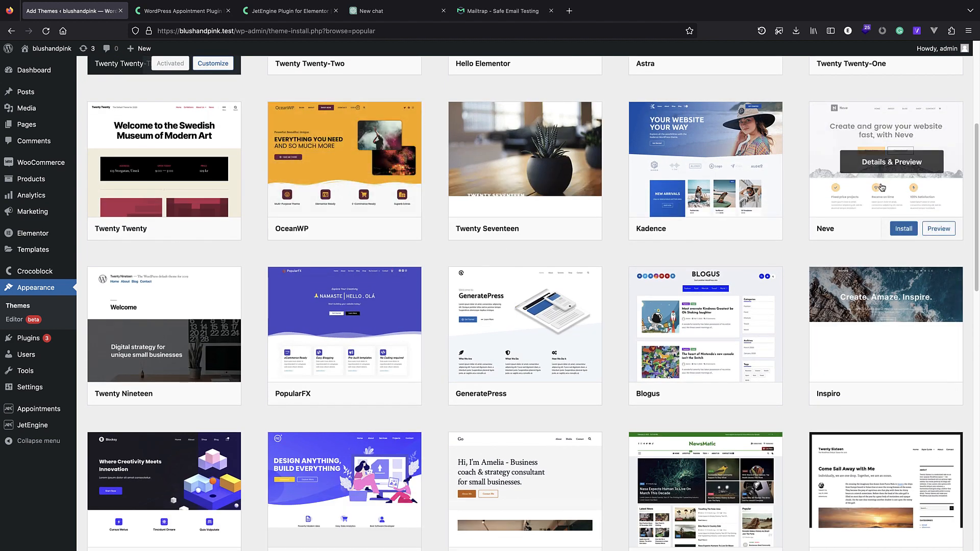
{"action": "left_click", "coordinate": [902, 231]}
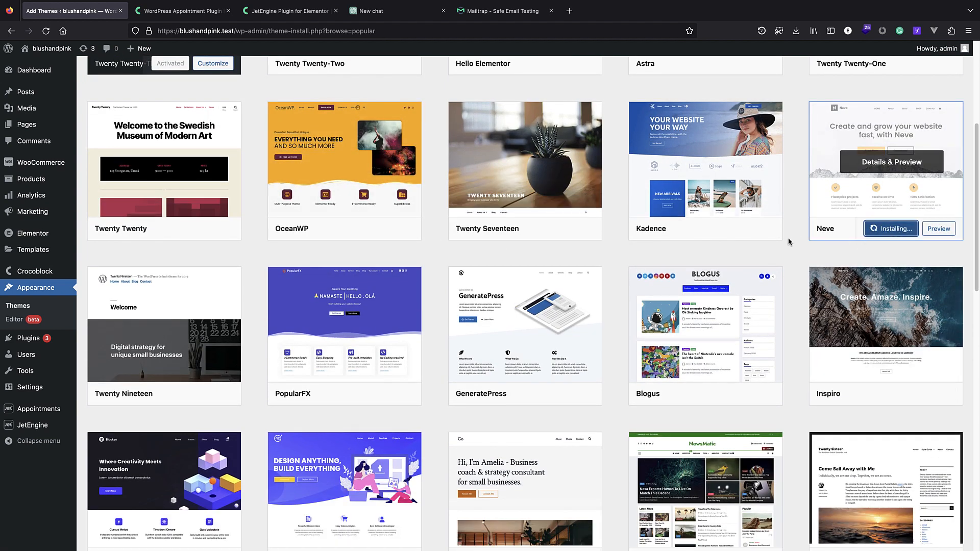
{"action": "left_click", "coordinate": [894, 232]}
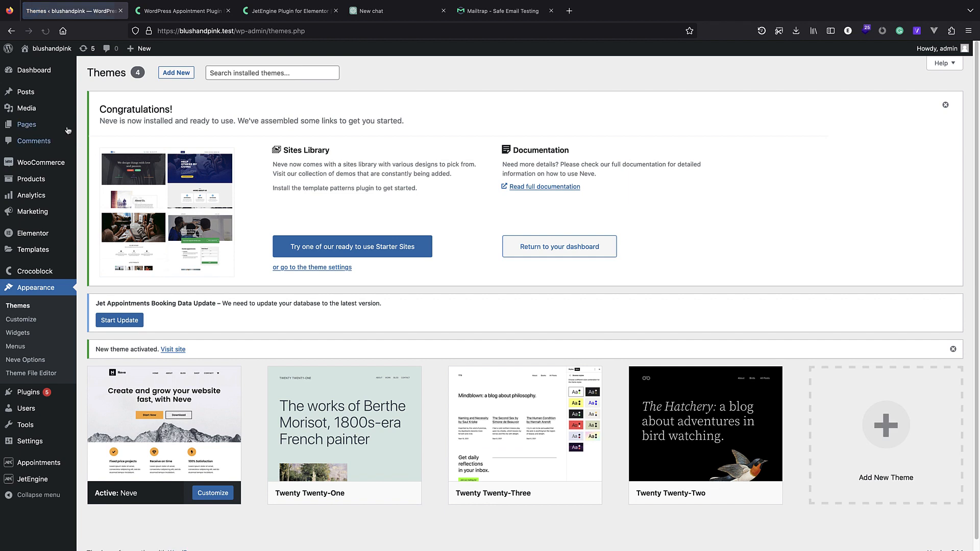
{"action": "mouse_move", "coordinate": [32, 96]}
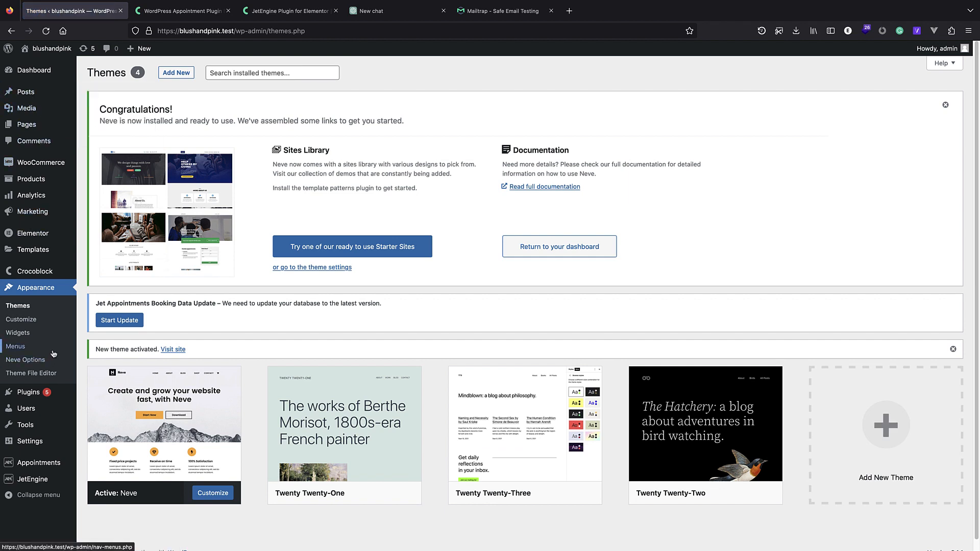
{"action": "mouse_move", "coordinate": [37, 447]}
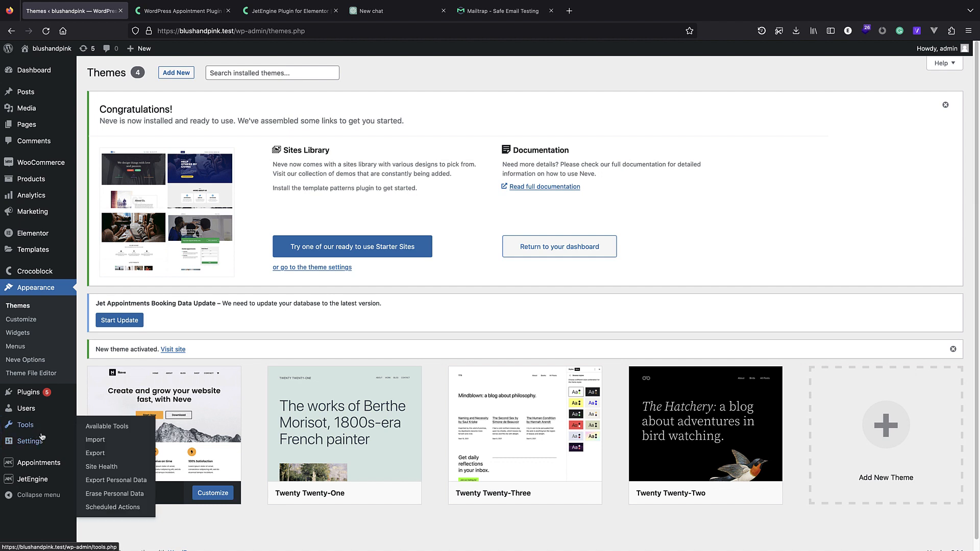
Create a new page titled 'Home'.
{"action": "mouse_move", "coordinate": [35, 131]}
{"action": "left_click", "coordinate": [95, 127]}
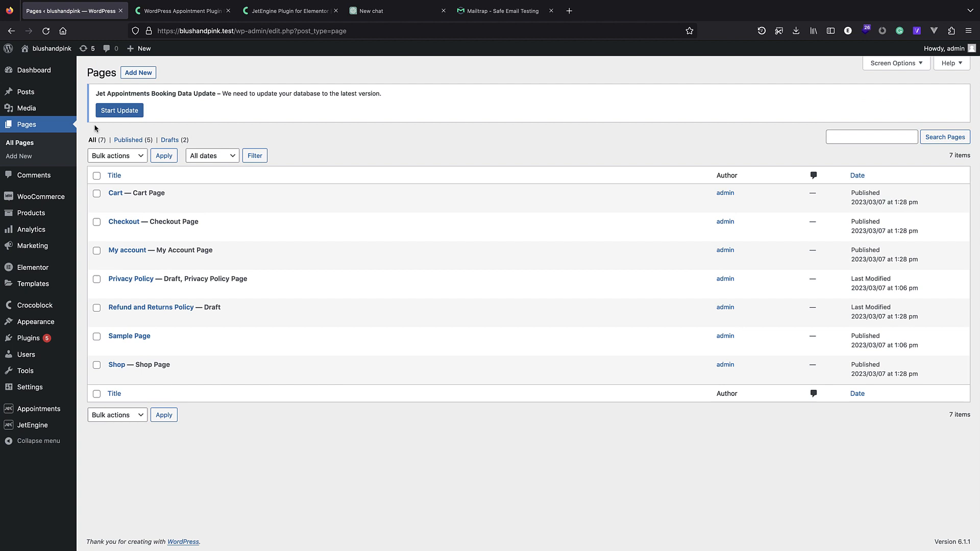
{"action": "left_click", "coordinate": [145, 73]}
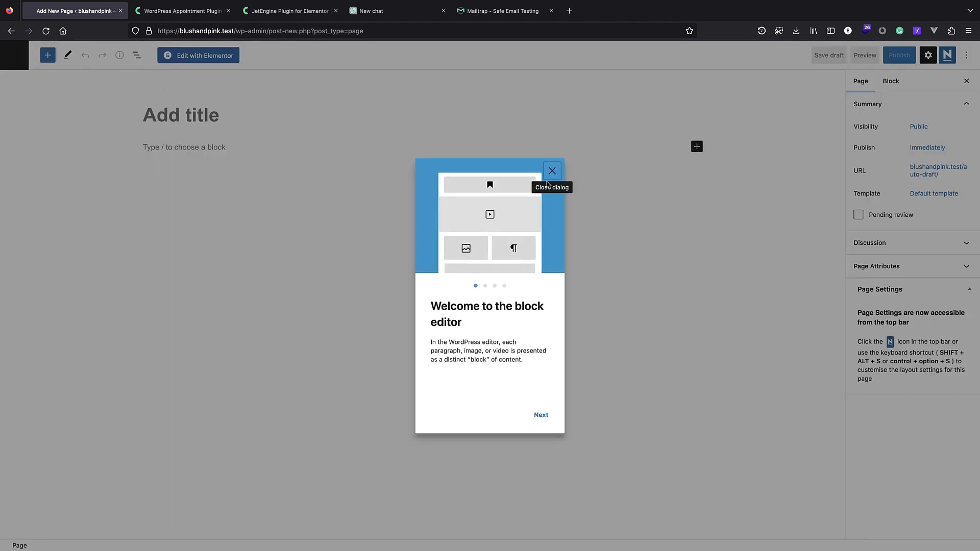
{"action": "left_click", "coordinate": [550, 171]}
{"action": "type", "text": "H"}
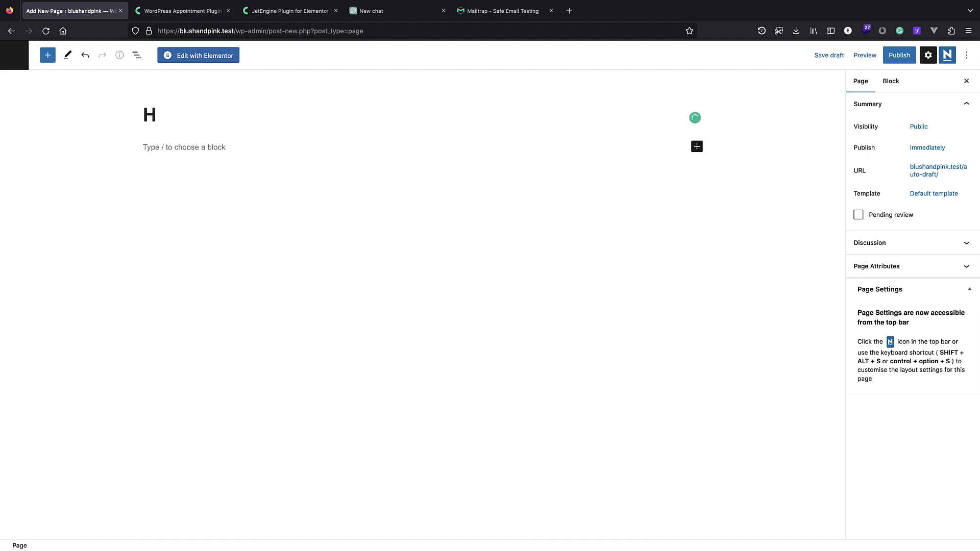
{"action": "type", "text": "ome"}
Turn on Disable Title in Neve Options and publish the Home page.
{"action": "left_click", "coordinate": [947, 55]}
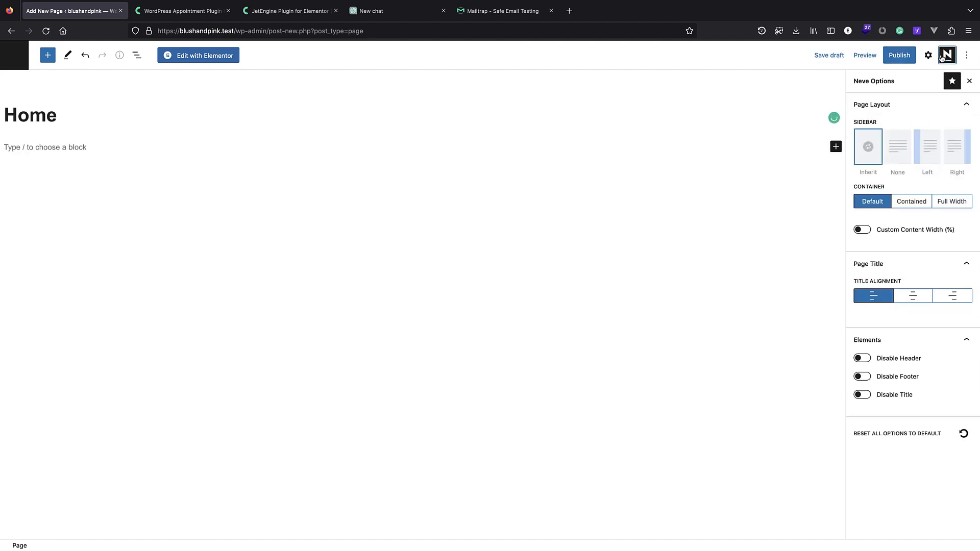
{"action": "left_click", "coordinate": [552, 171]}
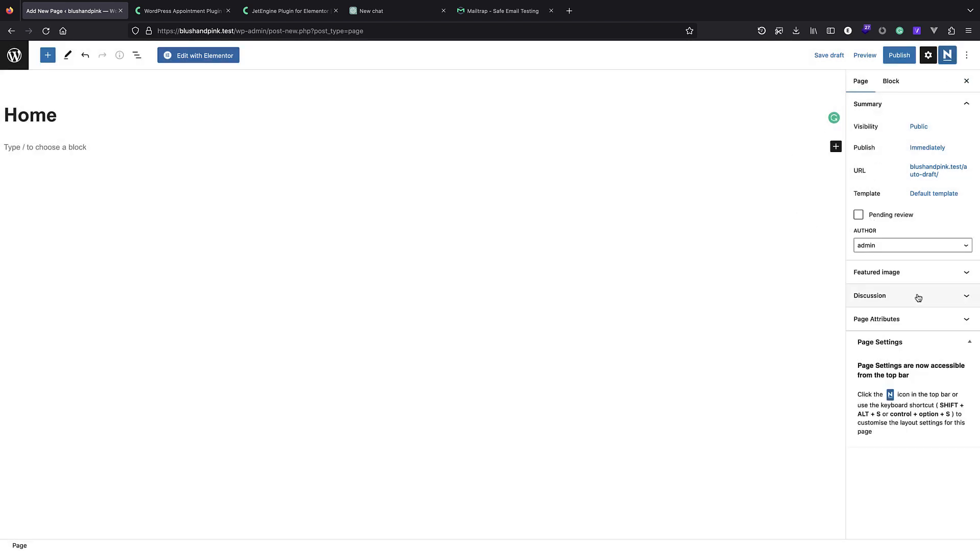
{"action": "left_click", "coordinate": [942, 60]}
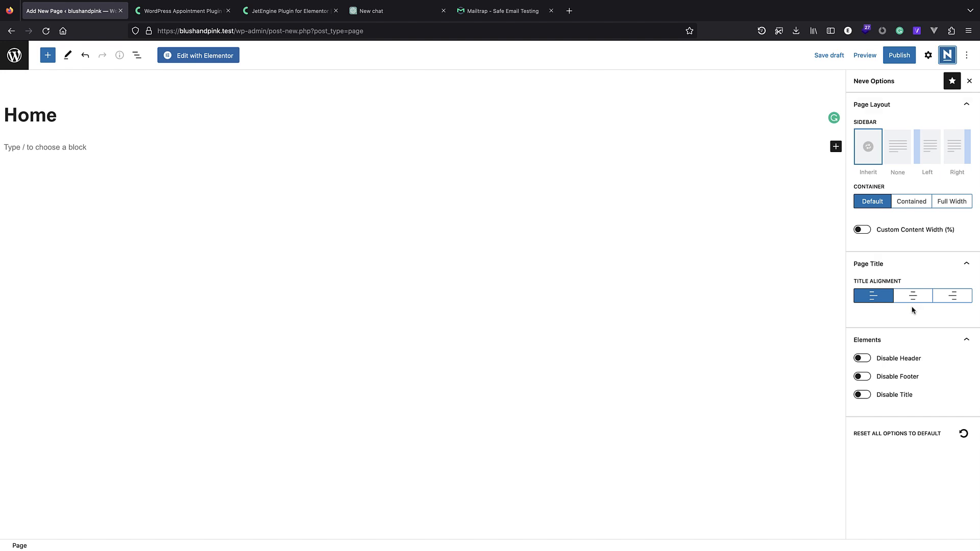
{"action": "left_click", "coordinate": [863, 395]}
{"action": "left_click", "coordinate": [899, 58]}
{"action": "left_click", "coordinate": [898, 57]}
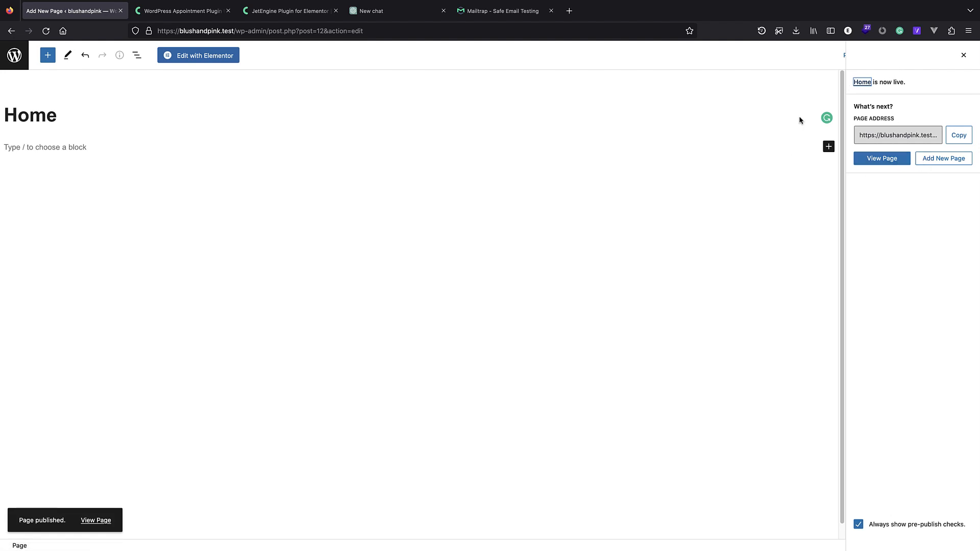
{"action": "left_click", "coordinate": [942, 156]}
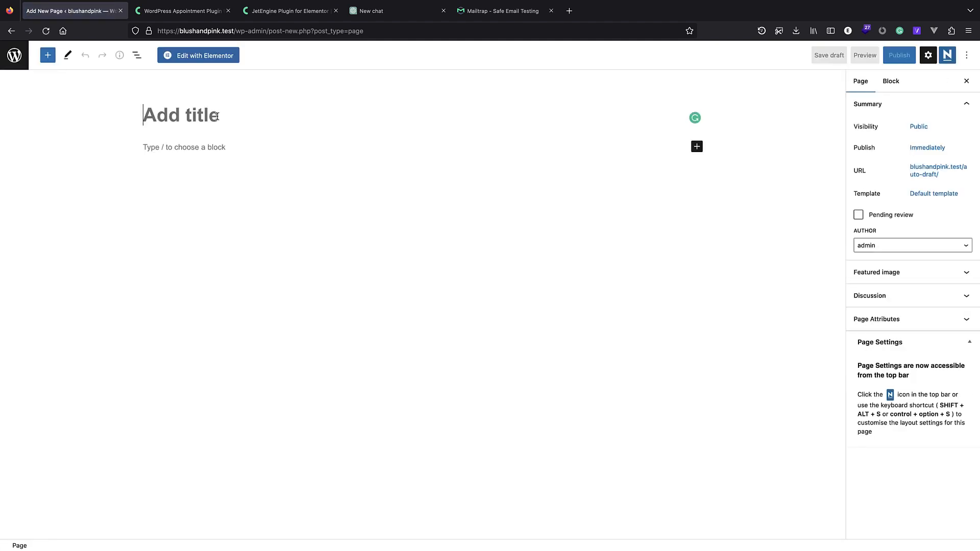
Publish an 'our technicians' page with its title disabled and the Container set to Contained.
{"action": "type", "text": "our t"}
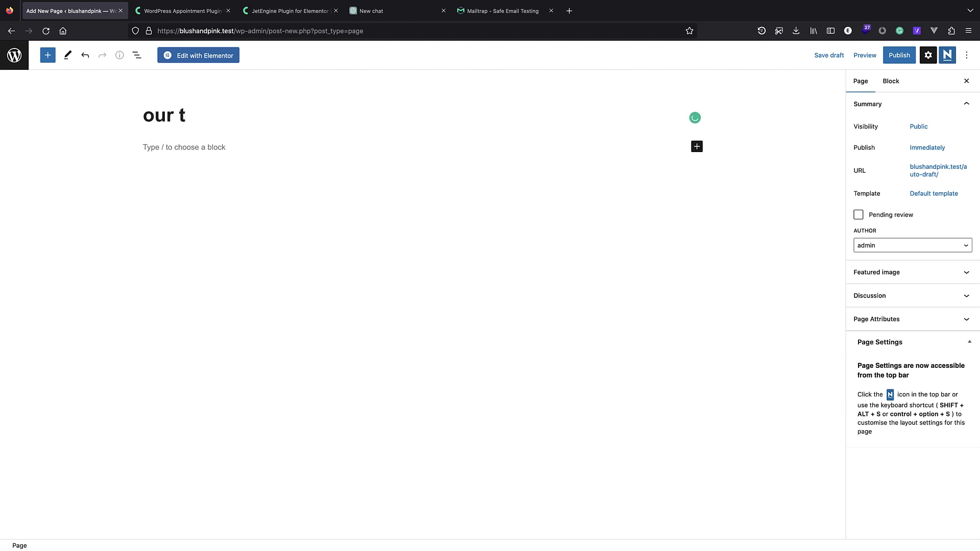
{"action": "type", "text": "echnicias"}
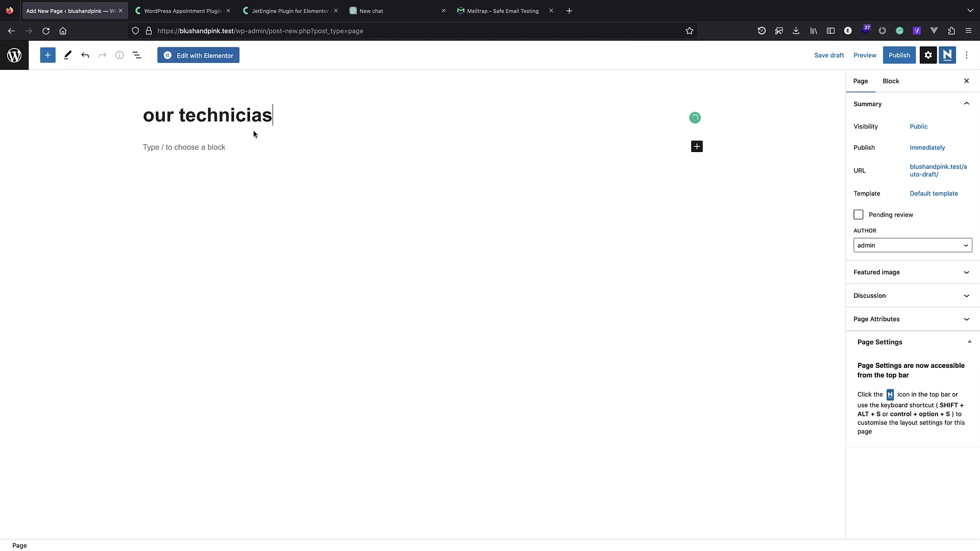
{"action": "key", "text": "BackSpace"}
{"action": "type", "text": "ns"}
{"action": "left_click", "coordinate": [948, 56]}
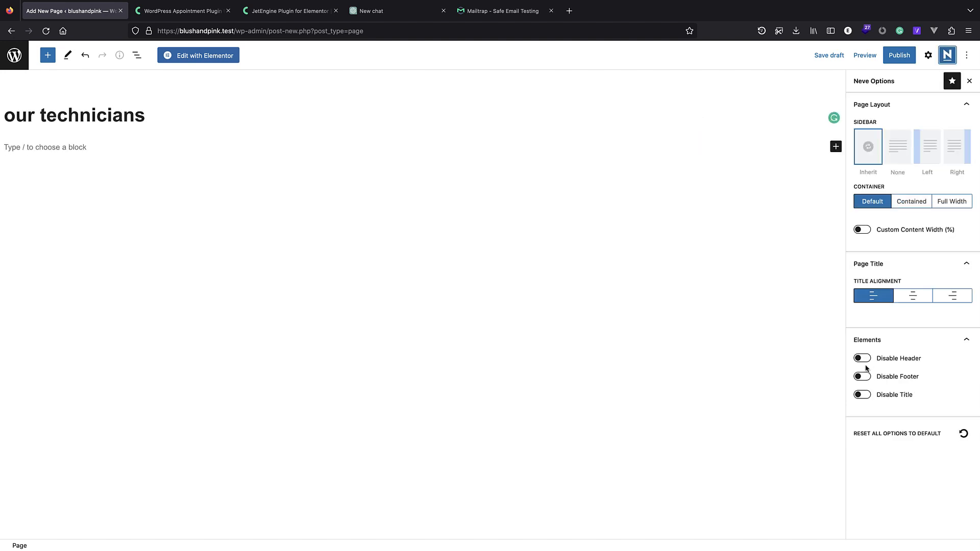
{"action": "left_click", "coordinate": [868, 397]}
{"action": "left_click", "coordinate": [906, 206]}
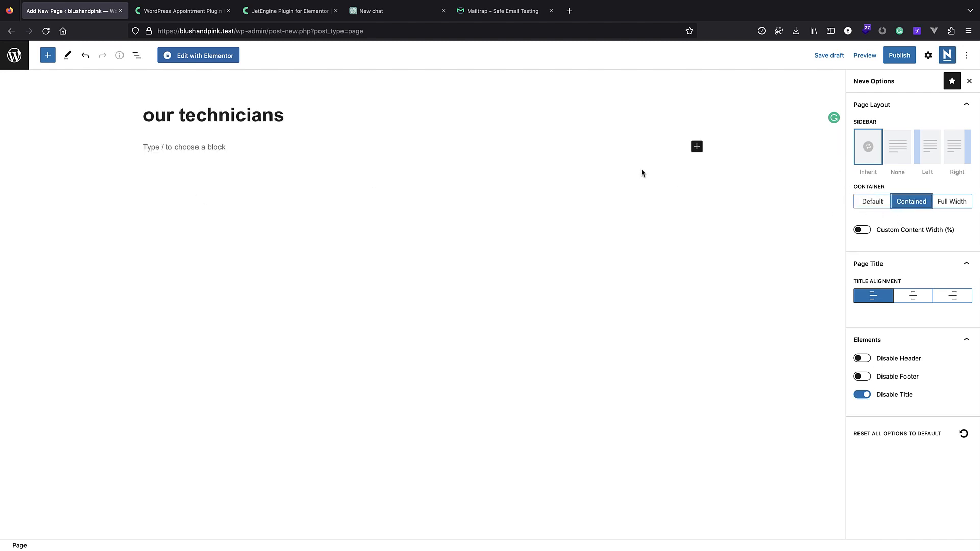
{"action": "left_click", "coordinate": [906, 60]}
{"action": "left_click", "coordinate": [905, 61]}
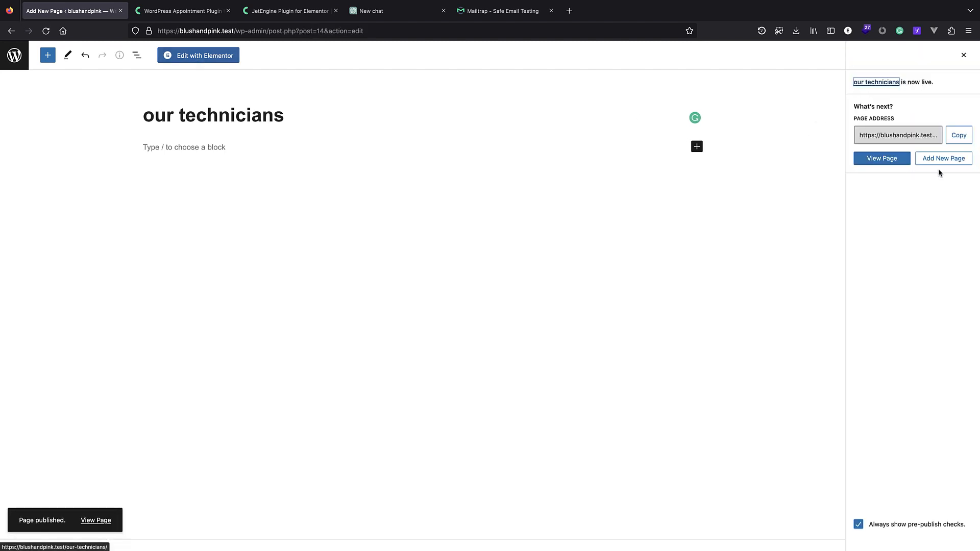
{"action": "left_click", "coordinate": [953, 158]}
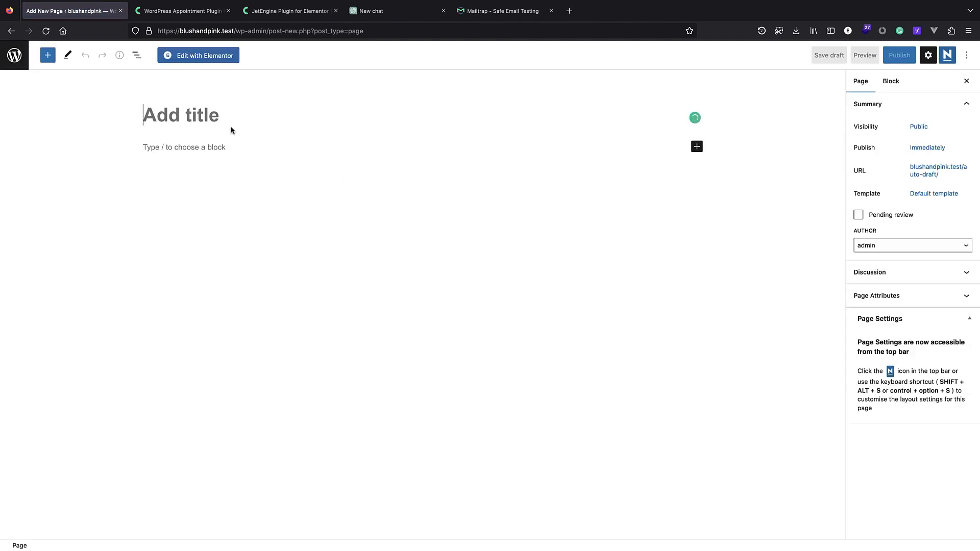
Publish an 'Our services' page with its title disabled and the Container set to Contained.
{"action": "left_click", "coordinate": [200, 107]}
{"action": "type", "text": "O"}
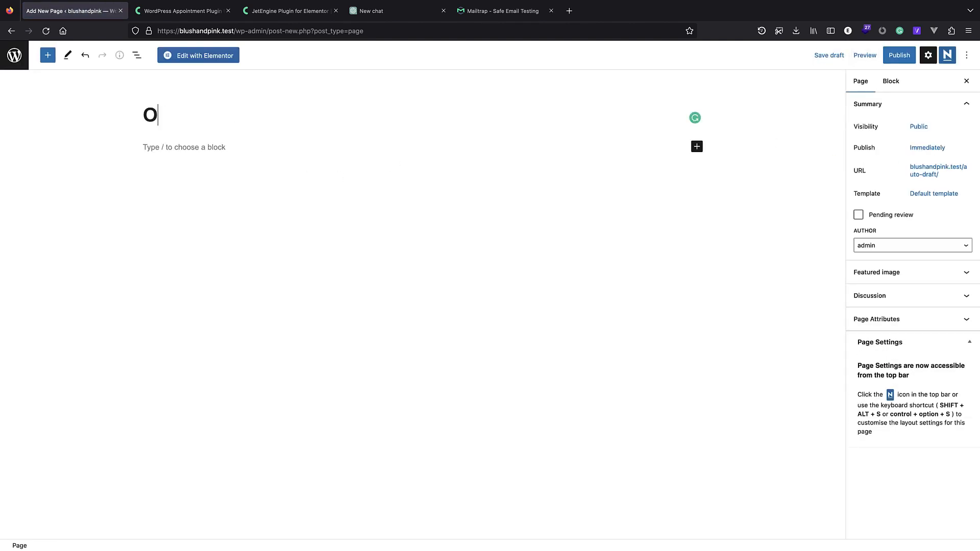
{"action": "type", "text": "ur serv"}
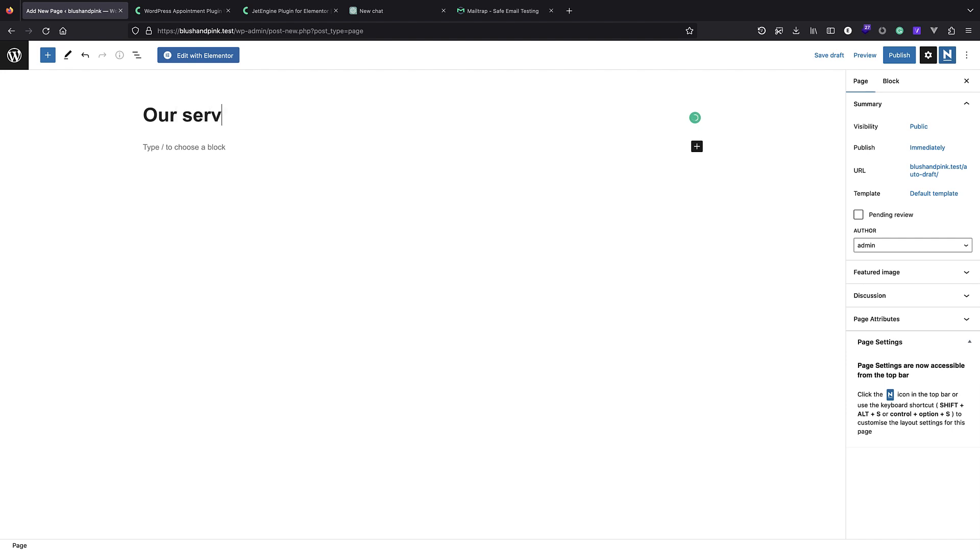
{"action": "type", "text": "ices"}
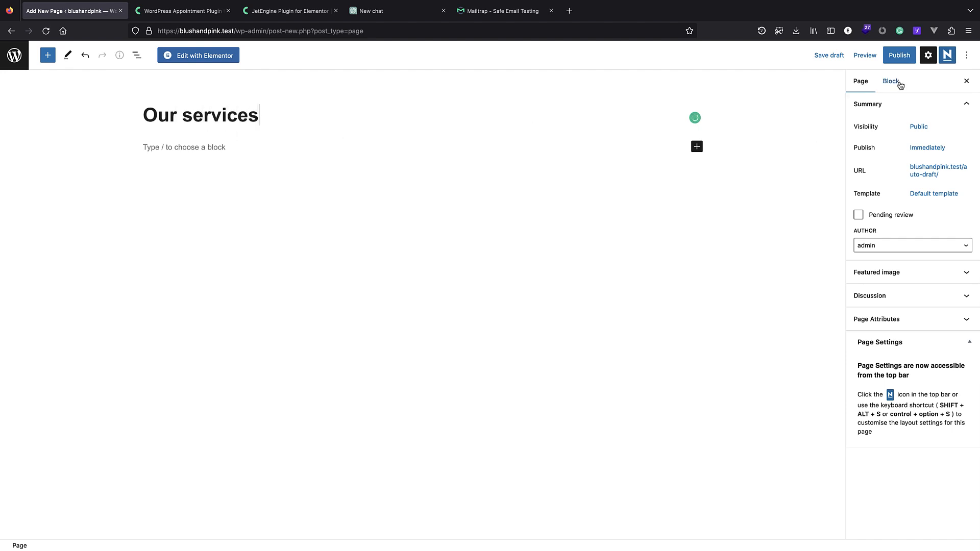
{"action": "left_click", "coordinate": [947, 55]}
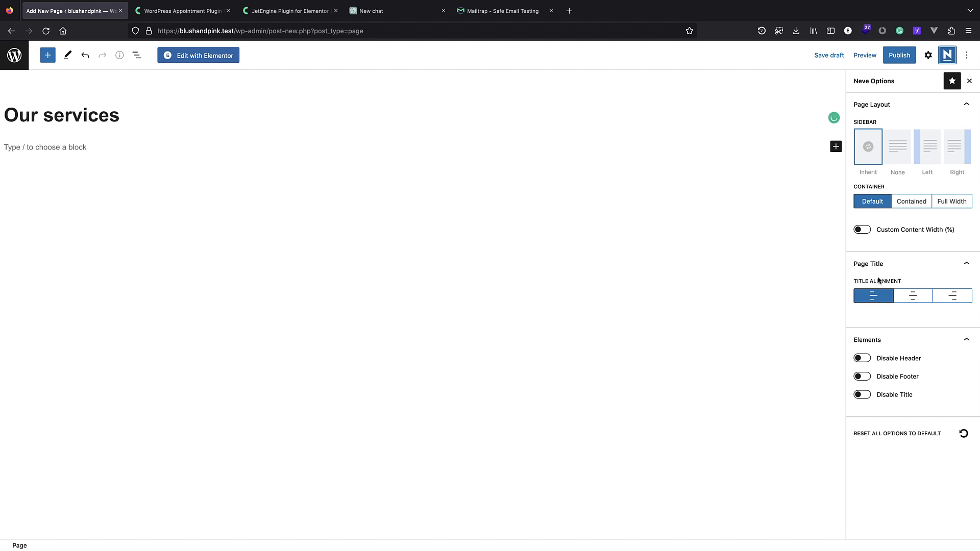
{"action": "left_click", "coordinate": [863, 395]}
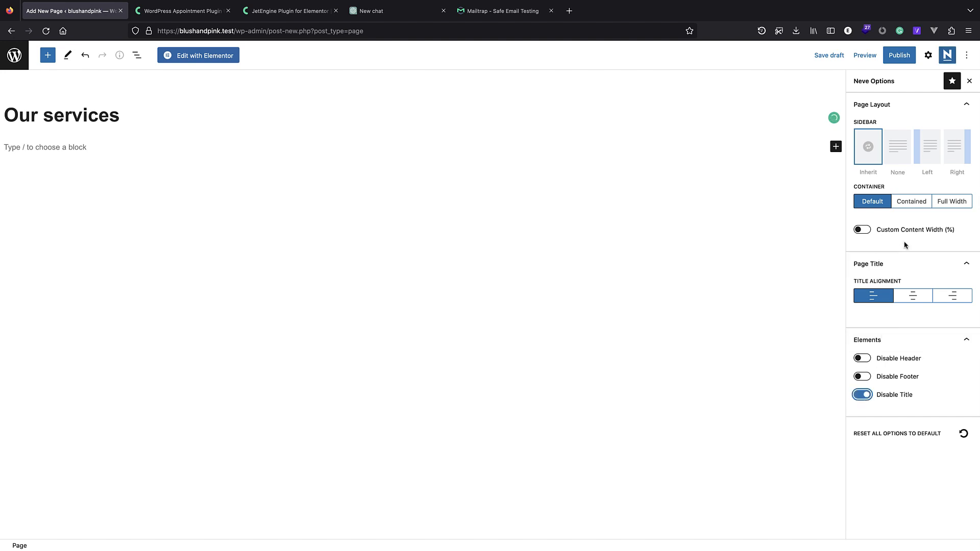
{"action": "left_click", "coordinate": [913, 203]}
{"action": "left_click", "coordinate": [900, 57]}
{"action": "left_click", "coordinate": [883, 55]}
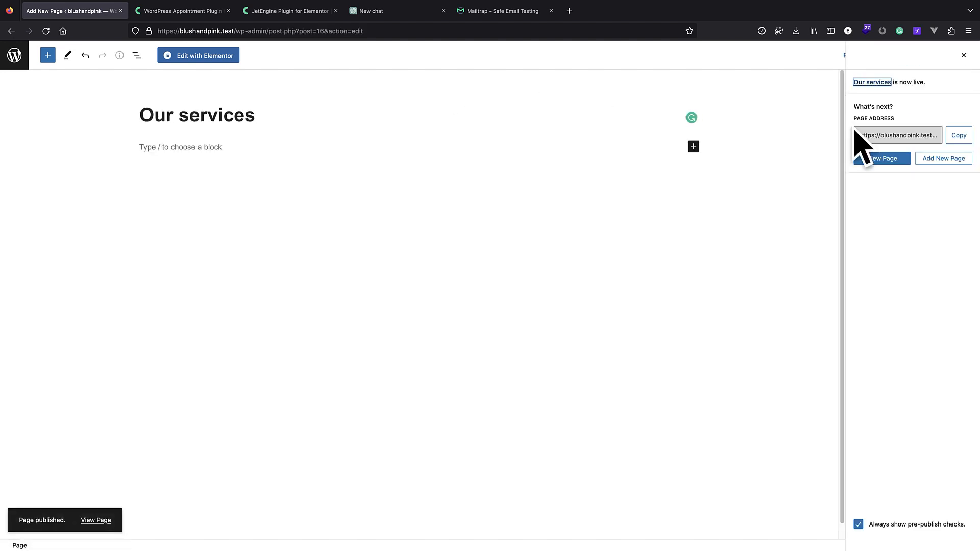
{"action": "left_click", "coordinate": [14, 55]}
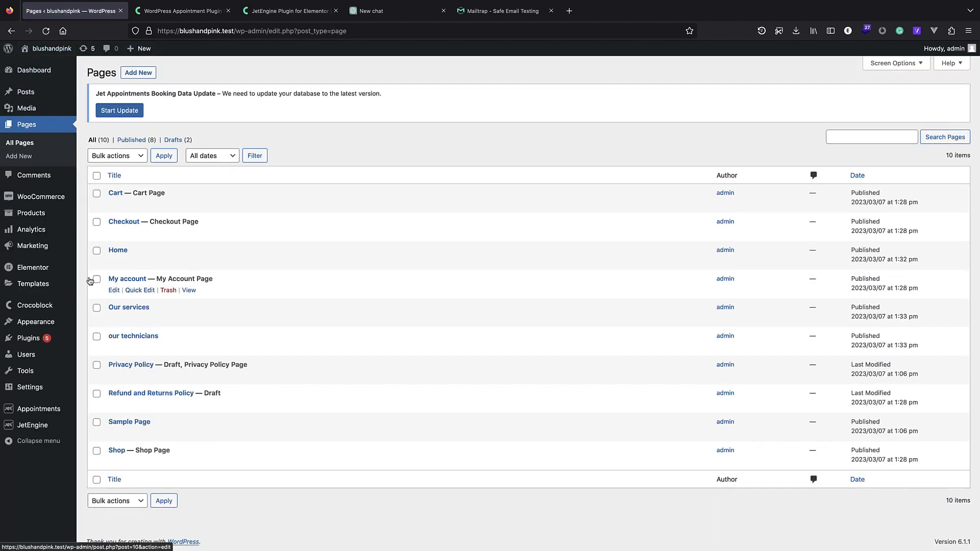
Create a menu named 'main' assigned to the Primary Menu location.
{"action": "mouse_move", "coordinate": [48, 325]}
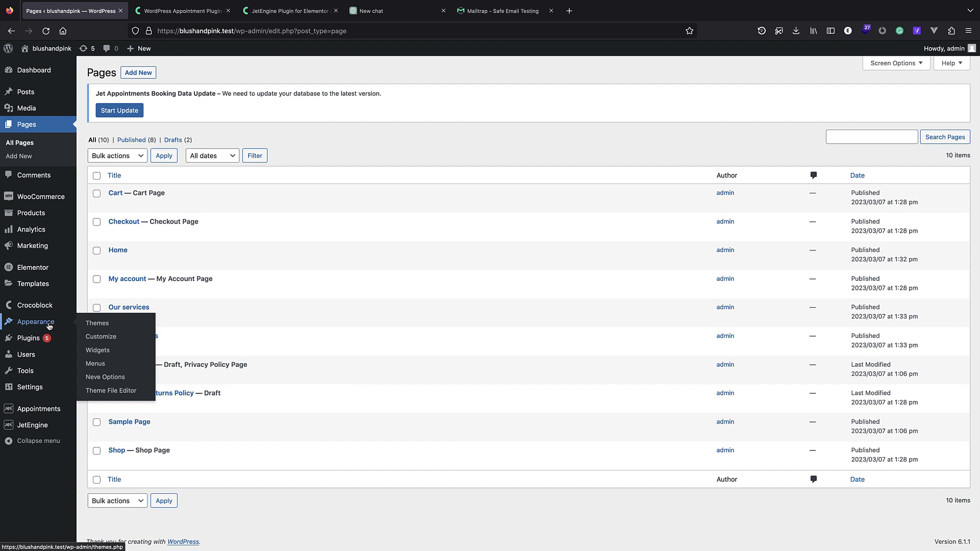
{"action": "left_click", "coordinate": [121, 366]}
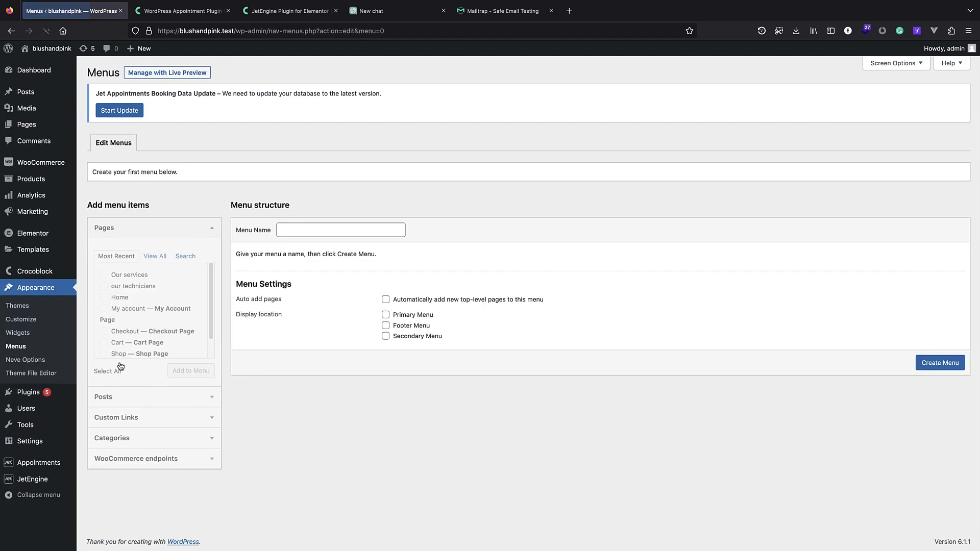
{"action": "left_click", "coordinate": [301, 232]}
{"action": "type", "text": "m"}
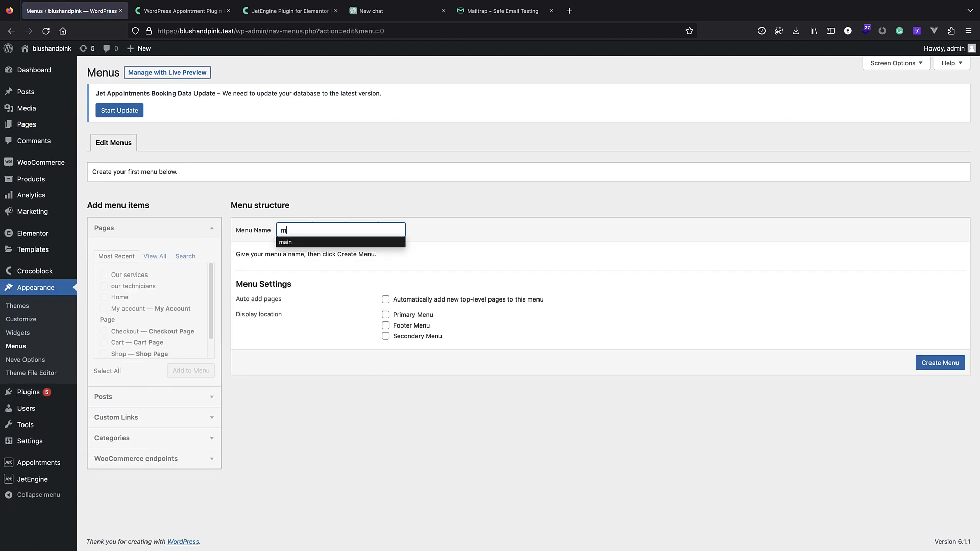
{"action": "type", "text": "ai"}
{"action": "left_click", "coordinate": [299, 244]}
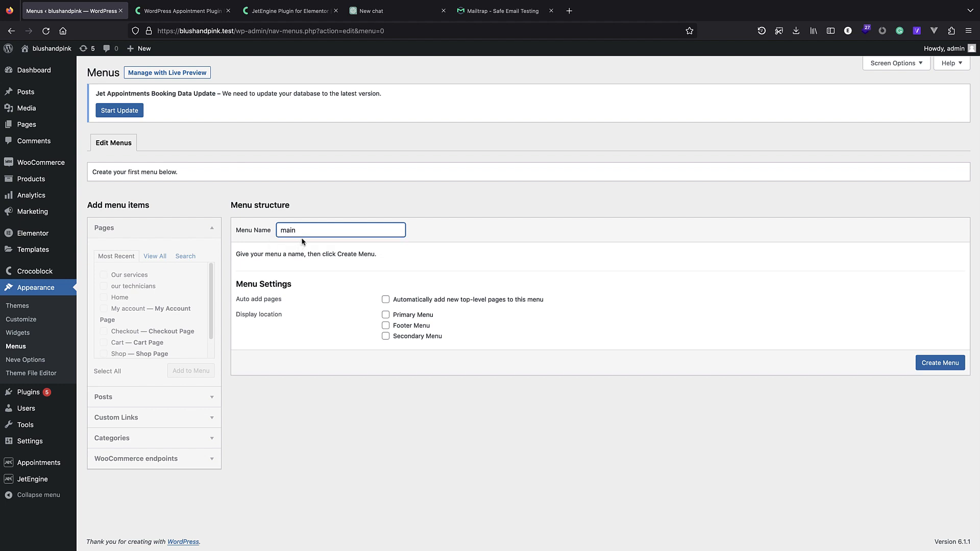
{"action": "left_click", "coordinate": [386, 315]}
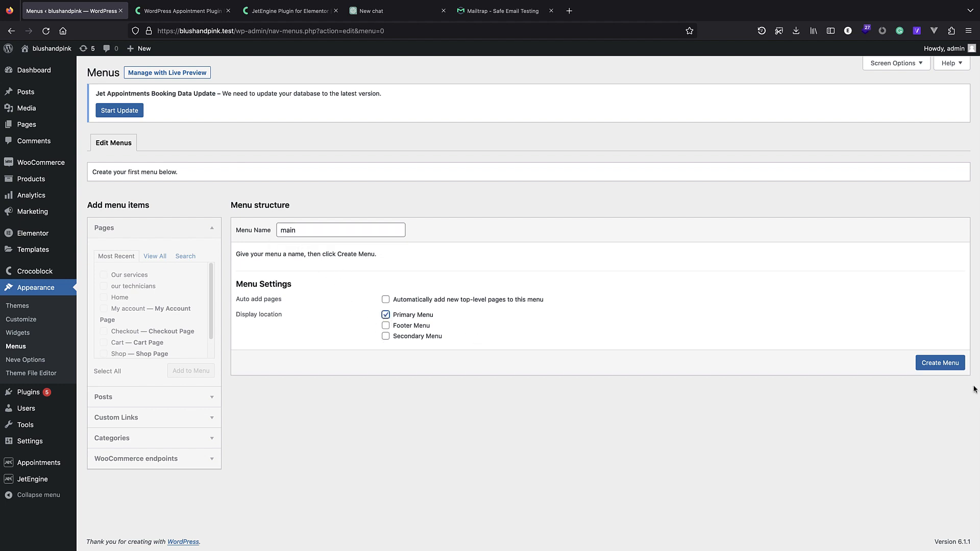
{"action": "left_click", "coordinate": [943, 364]}
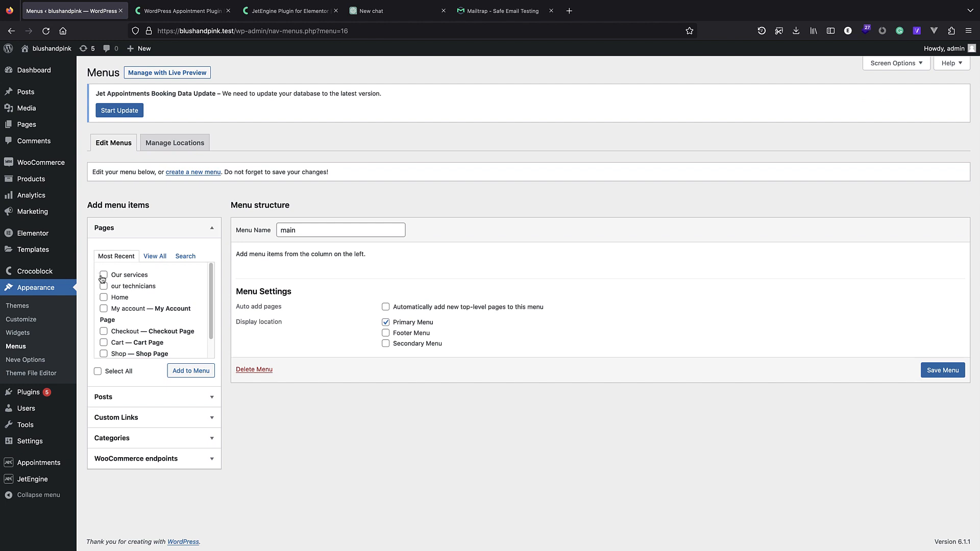
Add the our technicians and Home pages, relabel one 'Our technicians', and save the menu.
{"action": "left_click", "coordinate": [105, 288]}
{"action": "left_click", "coordinate": [104, 298]}
{"action": "left_click", "coordinate": [205, 376]}
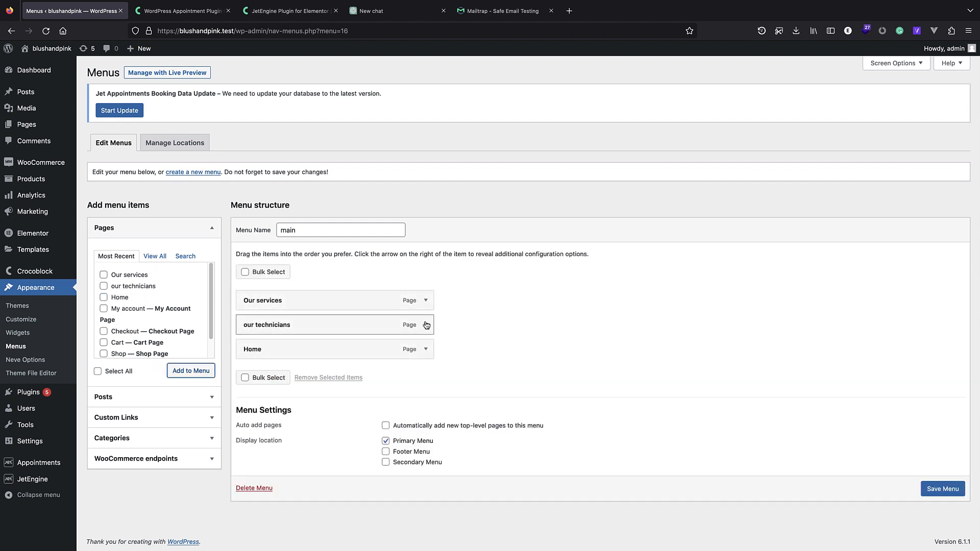
{"action": "left_click", "coordinate": [426, 325]}
{"action": "left_click", "coordinate": [243, 359]}
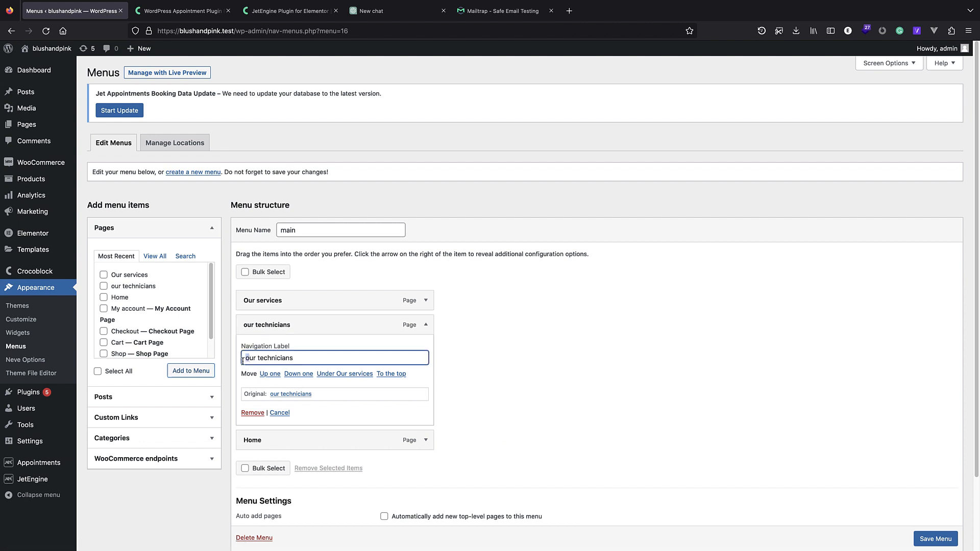
{"action": "type", "text": "O"}
{"action": "left_click", "coordinate": [425, 324]}
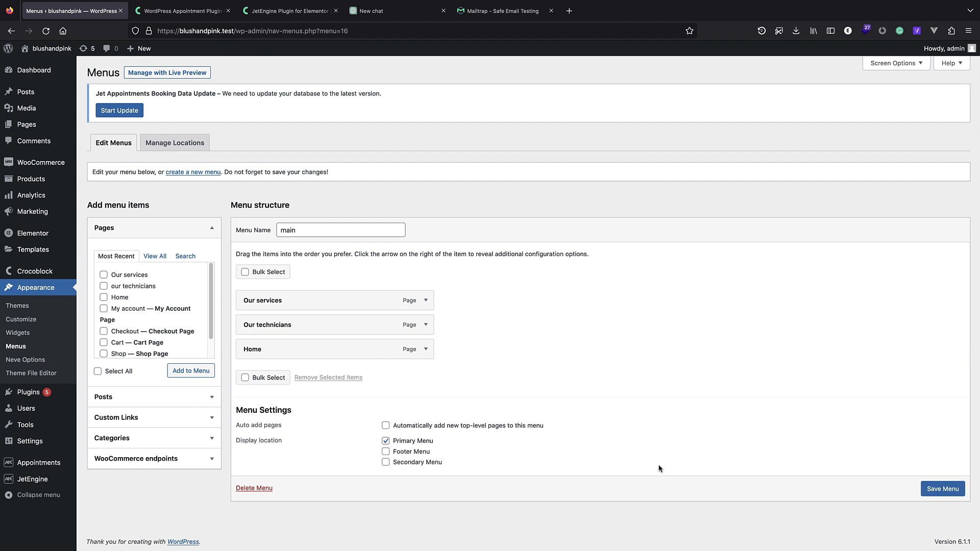
{"action": "left_click", "coordinate": [930, 493]}
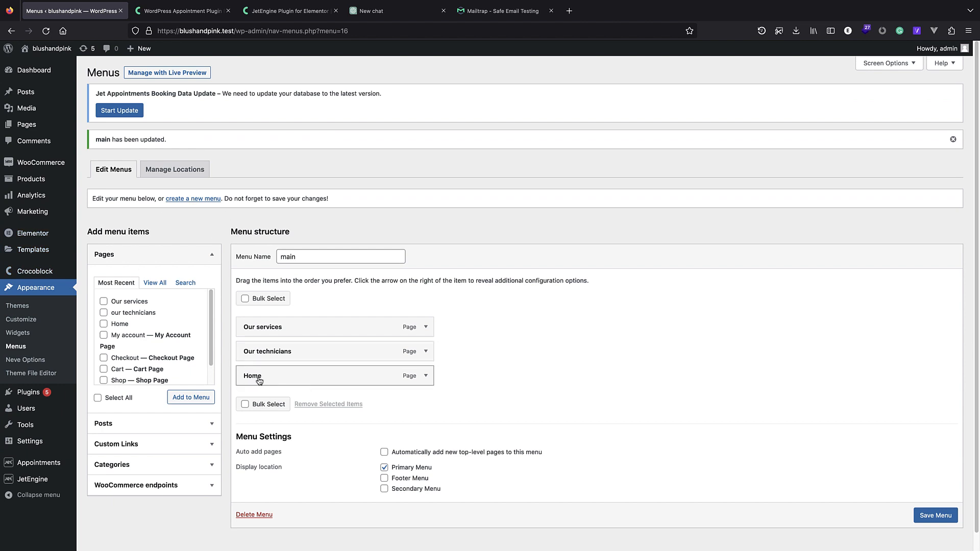
{"action": "mouse_move", "coordinate": [29, 441]}
{"action": "left_click", "coordinate": [117, 464]}
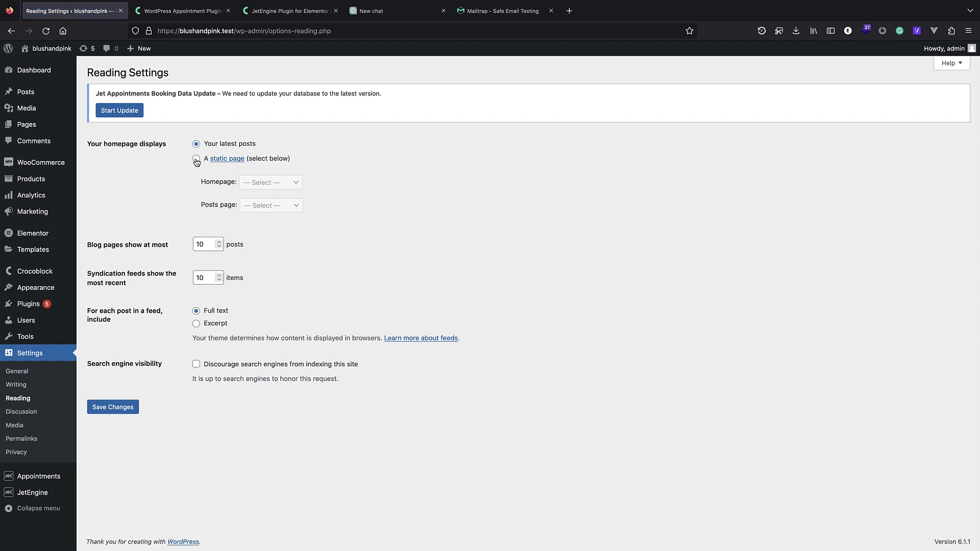
Make the static page Home the homepage, save Reading Settings, and view the live site.
{"action": "left_click", "coordinate": [196, 158]}
{"action": "left_click", "coordinate": [270, 182]}
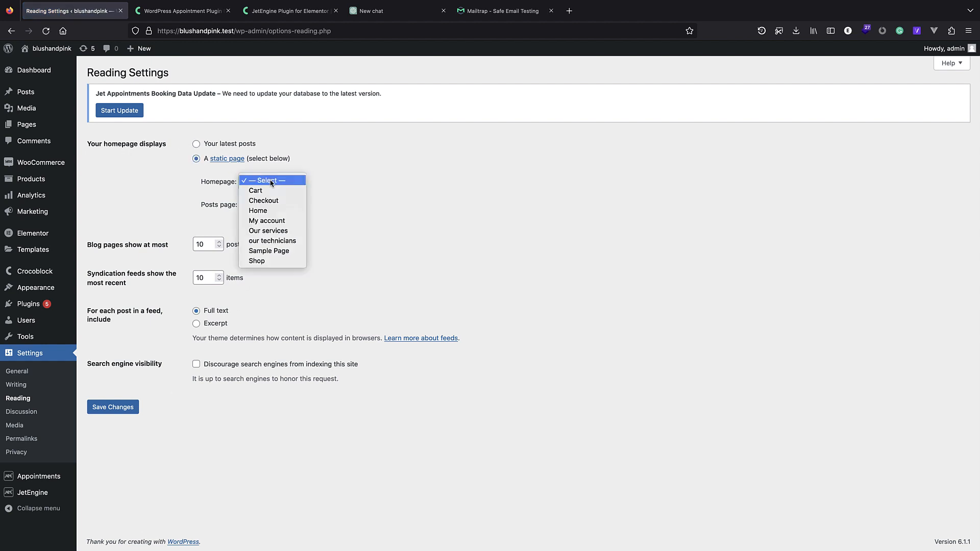
{"action": "left_click", "coordinate": [289, 213]}
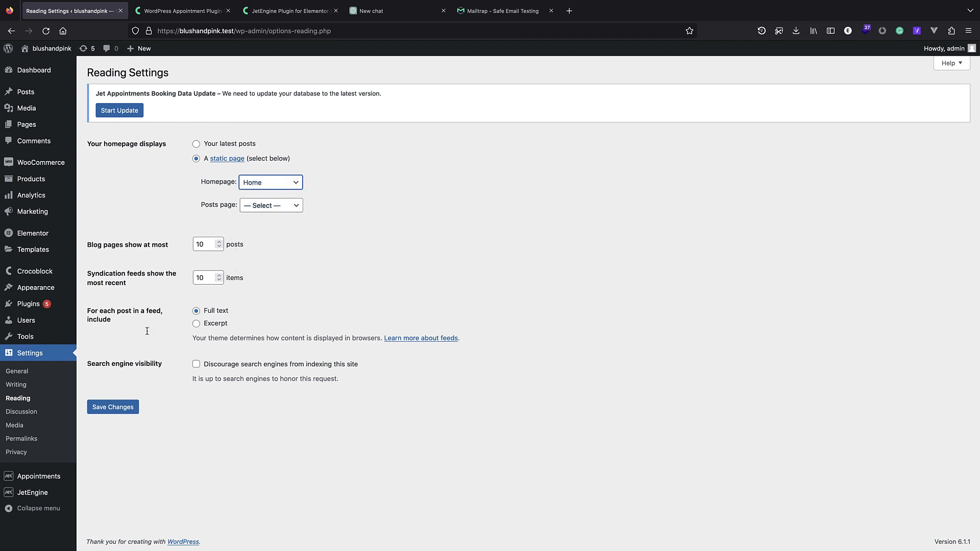
{"action": "left_click", "coordinate": [116, 408]}
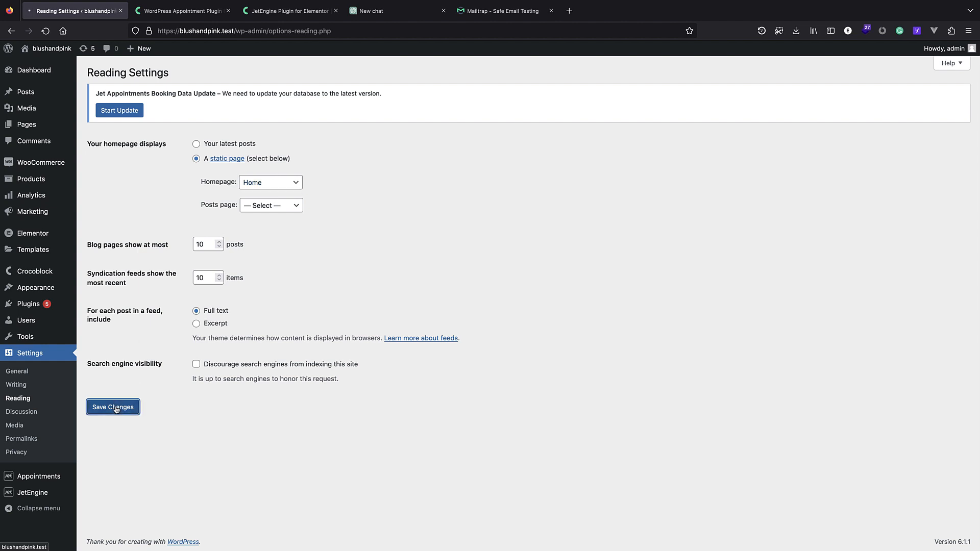
{"action": "left_click", "coordinate": [45, 53]}
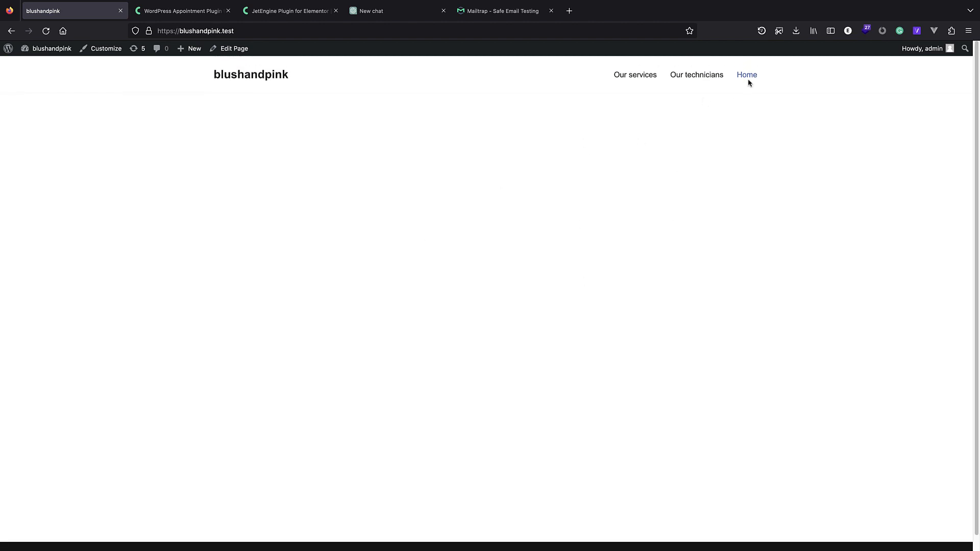
Visit the Our technicians and Our services pages on the front end, then return home.
{"action": "left_click", "coordinate": [698, 76]}
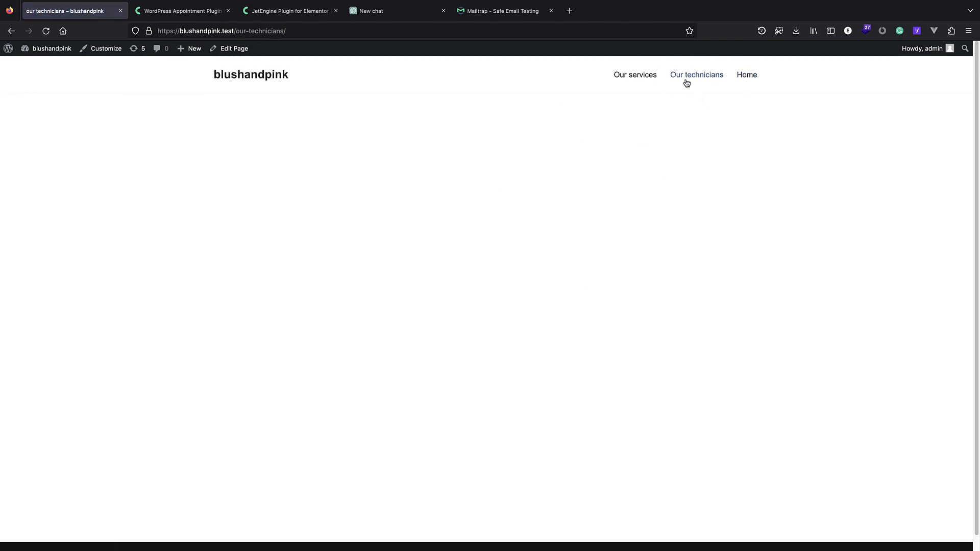
{"action": "left_click", "coordinate": [640, 78]}
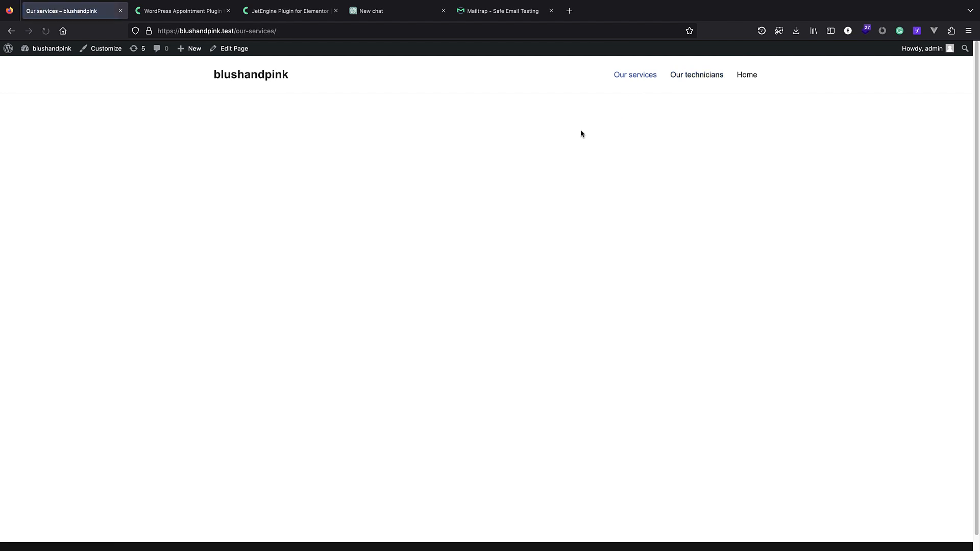
{"action": "scroll", "coordinate": [326, 199], "scroll_direction": "down", "scroll_amount": 1}
{"action": "scroll", "coordinate": [388, 153], "scroll_direction": "up", "scroll_amount": 1}
{"action": "left_click", "coordinate": [271, 77]}
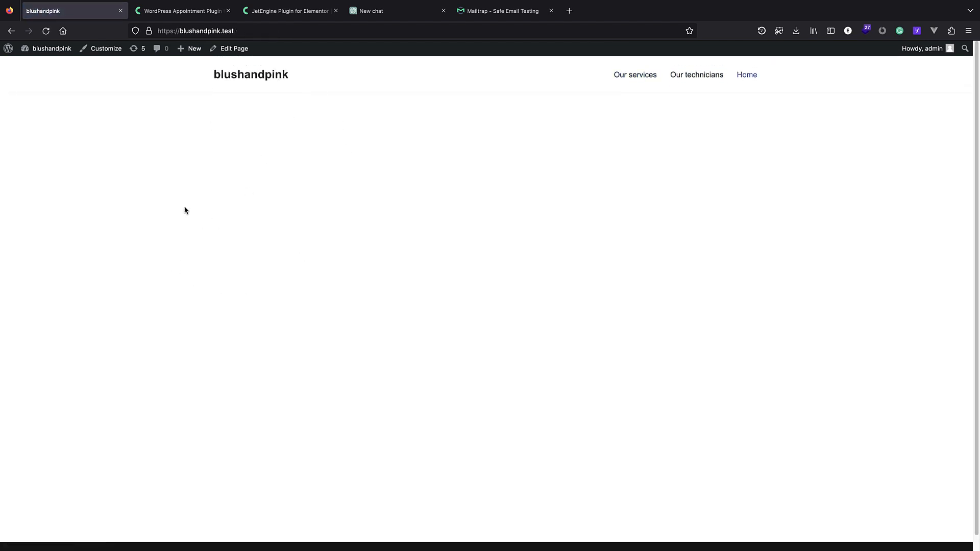
Open the About WordPress page and load the site home in a new tab.
{"action": "left_click", "coordinate": [11, 52]}
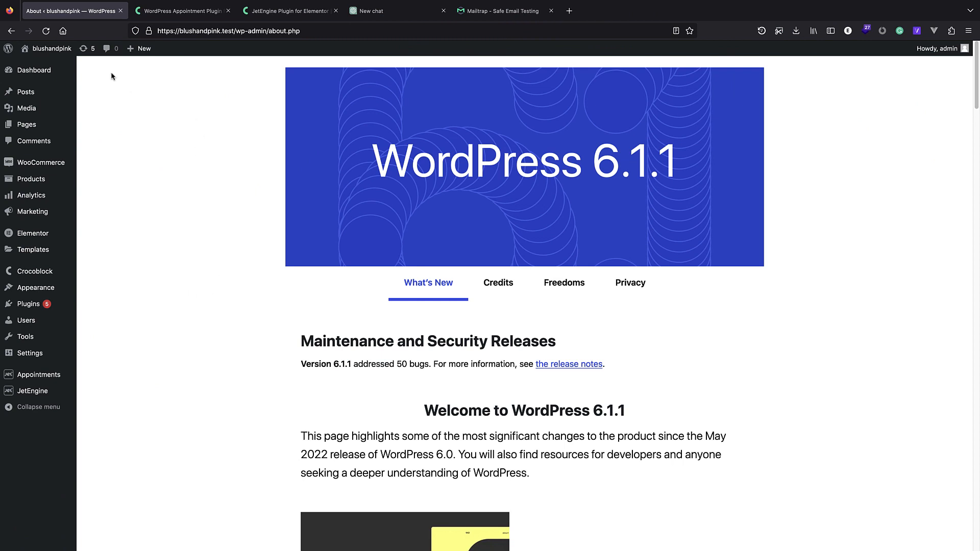
{"action": "right_click", "coordinate": [68, 49]}
{"action": "left_click", "coordinate": [95, 53]}
{"action": "left_click", "coordinate": [172, 13]}
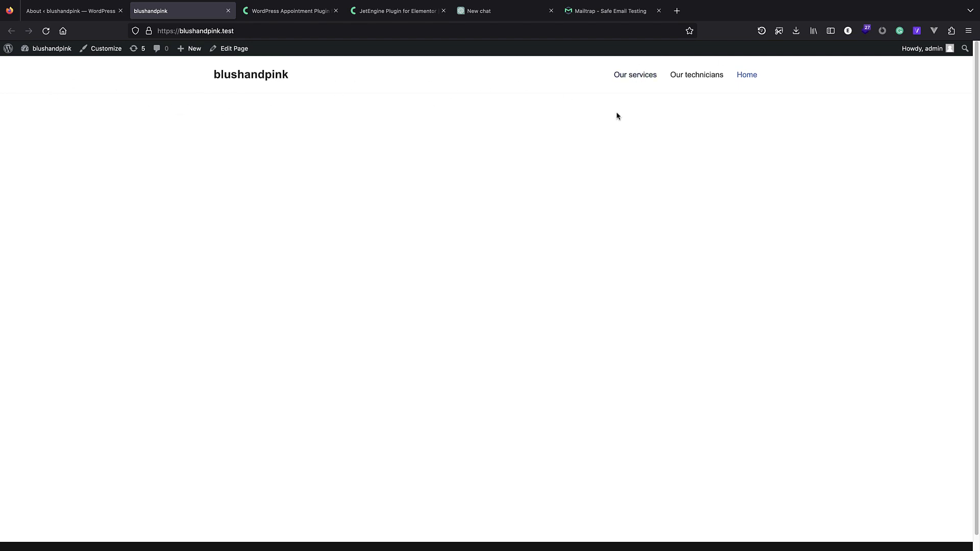
{"action": "scroll", "coordinate": [499, 212], "scroll_direction": "down", "scroll_amount": 1}
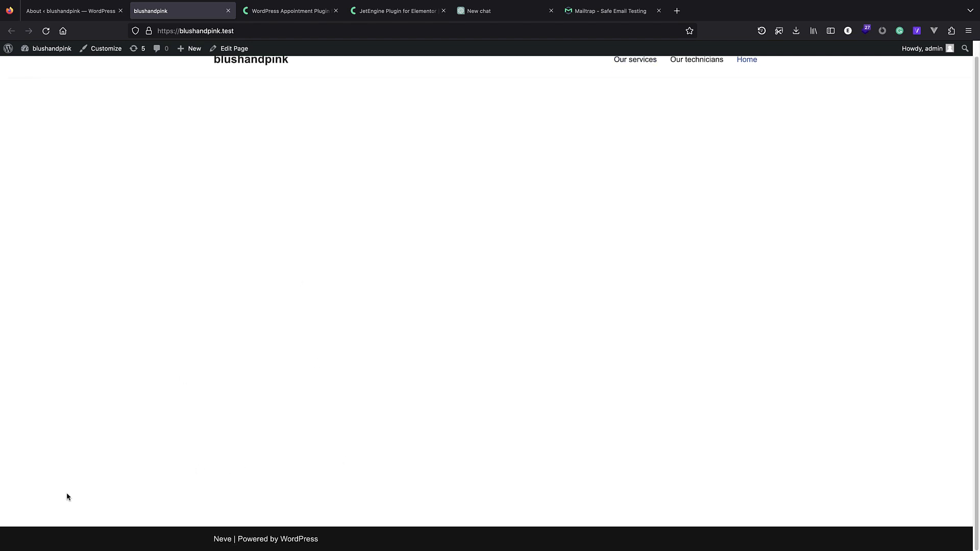
{"action": "scroll", "coordinate": [504, 236], "scroll_direction": "up", "scroll_amount": 1}
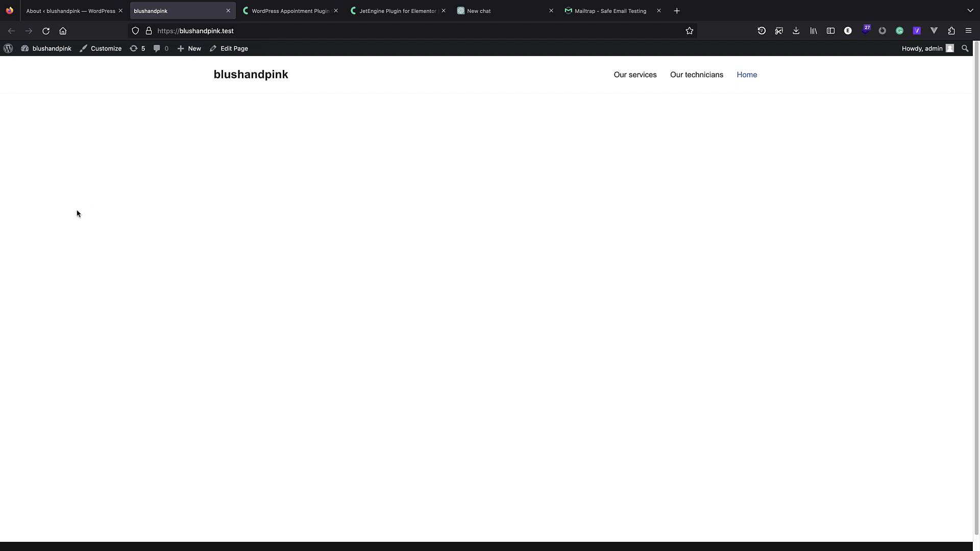
Go via About WordPress and the JetEngine dashboard to the empty Appointments list.
{"action": "mouse_move", "coordinate": [8, 48]}
{"action": "left_click", "coordinate": [11, 66]}
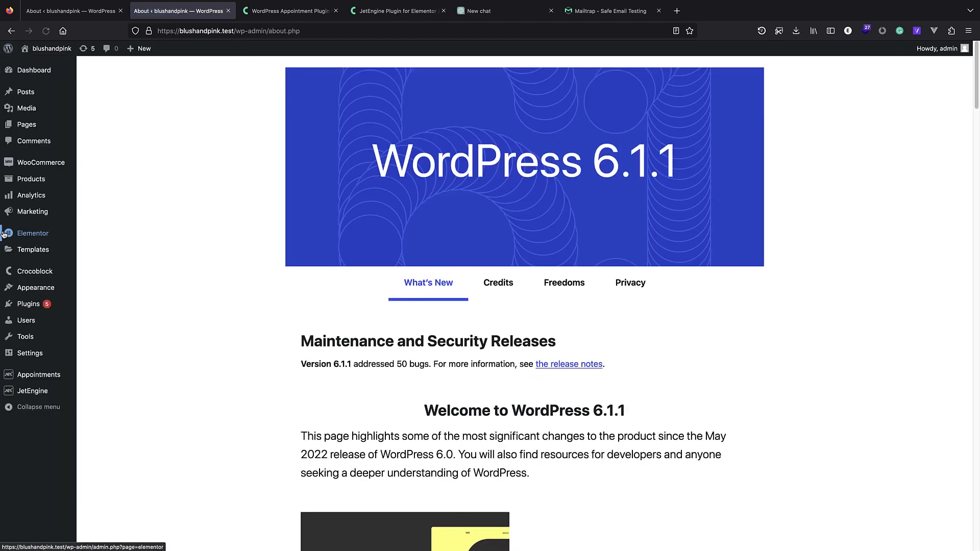
{"action": "mouse_move", "coordinate": [57, 382]}
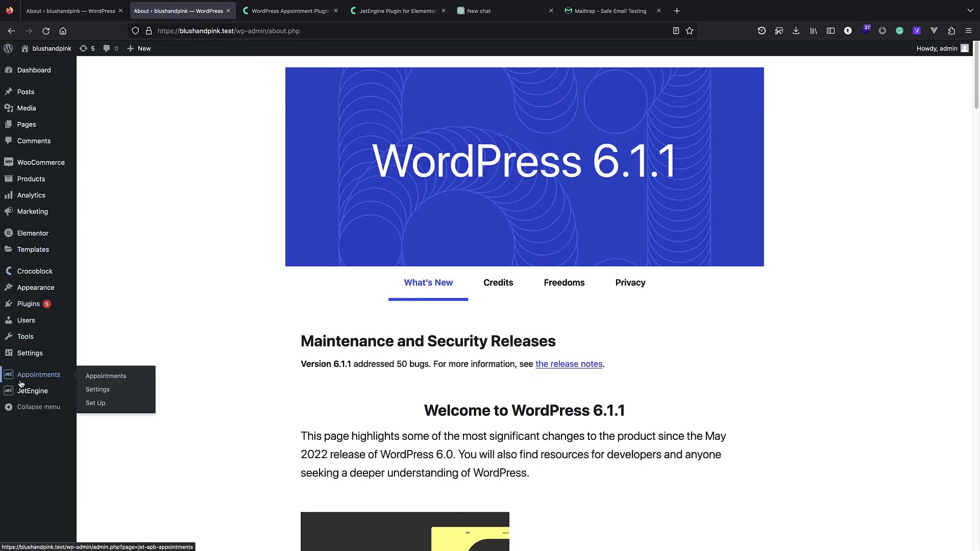
{"action": "mouse_move", "coordinate": [25, 394]}
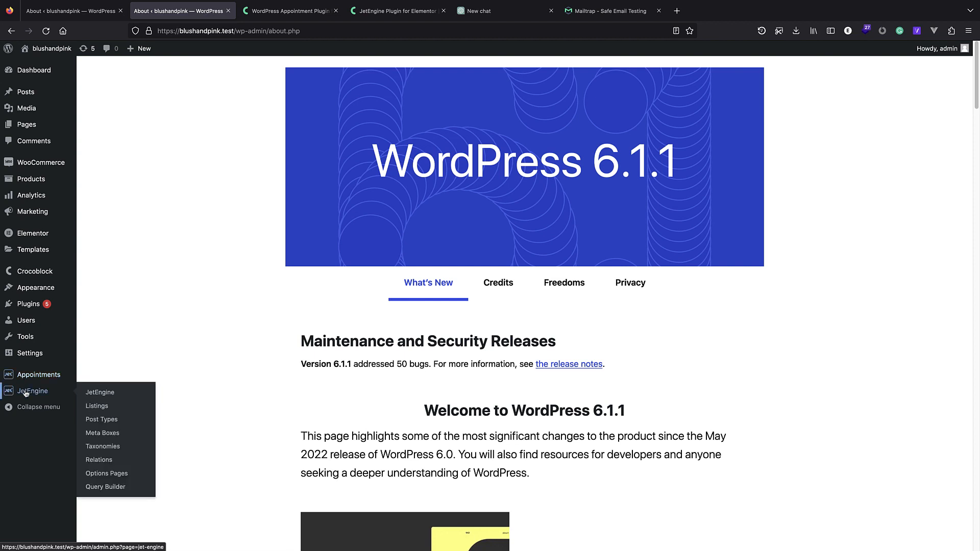
{"action": "left_click", "coordinate": [24, 393]}
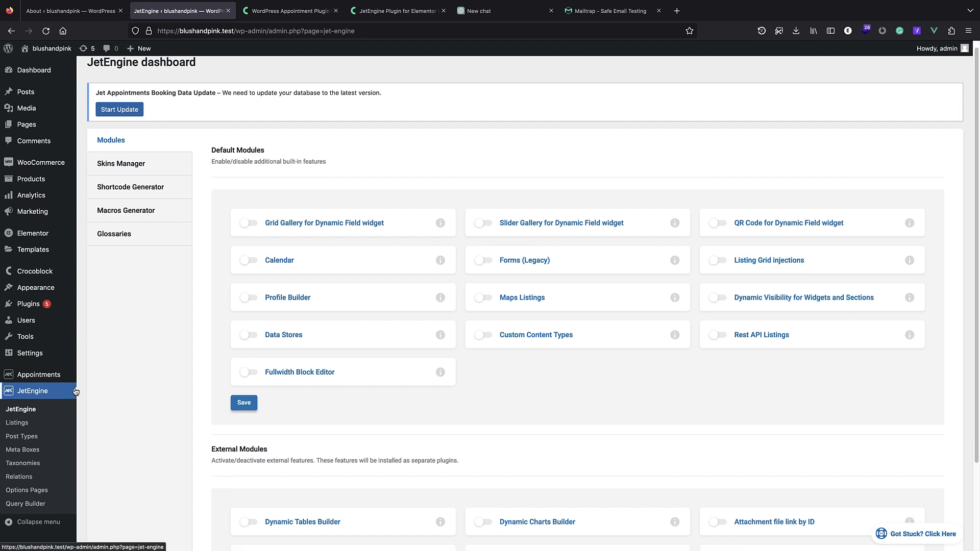
{"action": "scroll", "coordinate": [114, 294], "scroll_direction": "down", "scroll_amount": 3}
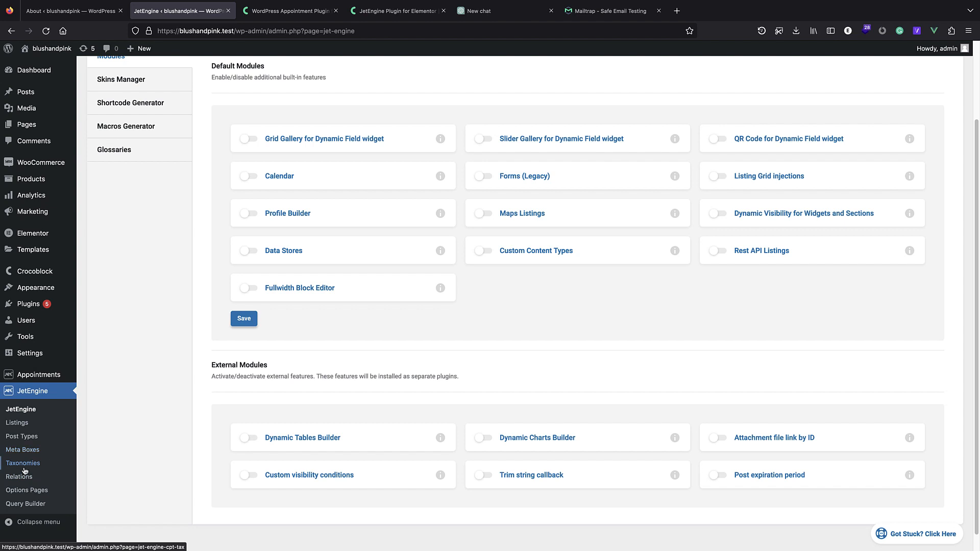
{"action": "left_click", "coordinate": [30, 379]}
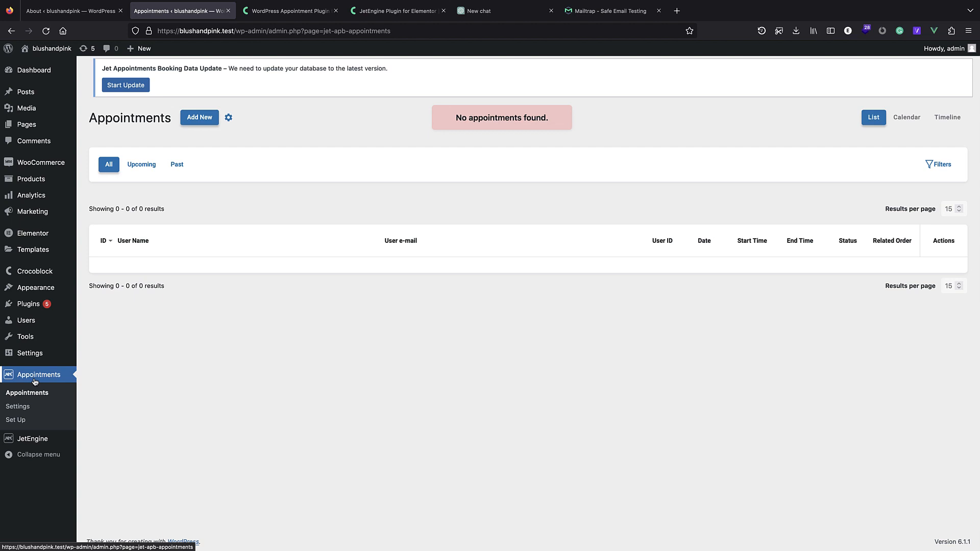
Open JetEngine > Post Types, showing no custom post types yet.
{"action": "mouse_move", "coordinate": [29, 130]}
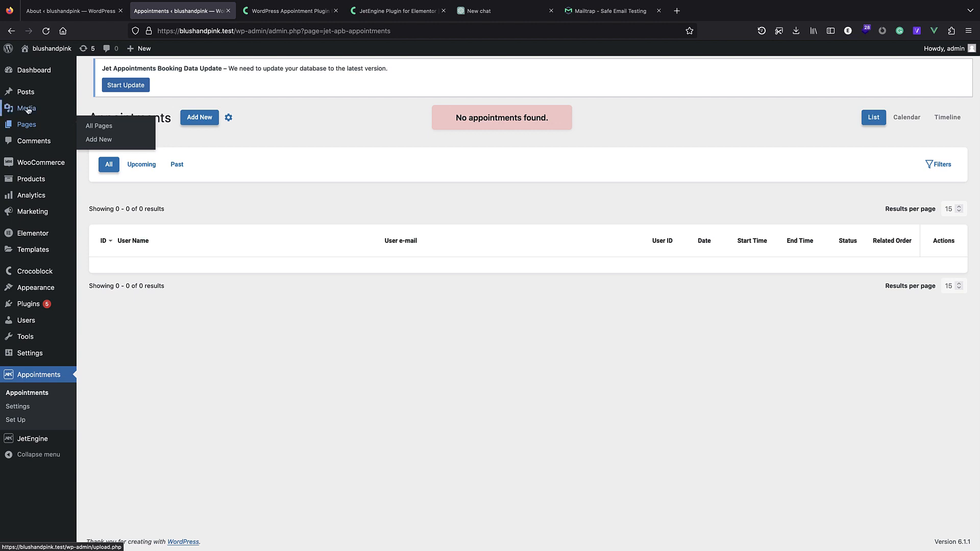
{"action": "mouse_move", "coordinate": [32, 101]}
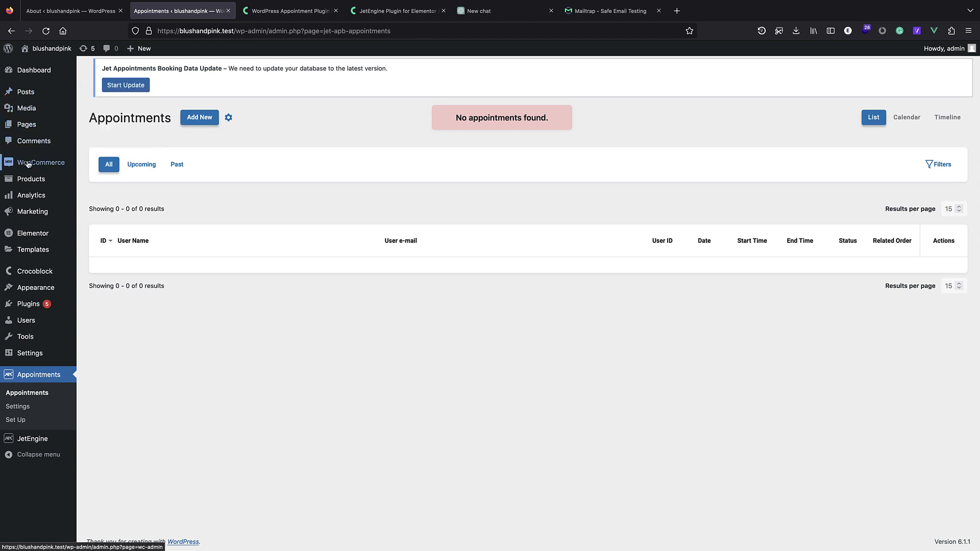
{"action": "mouse_move", "coordinate": [29, 176]}
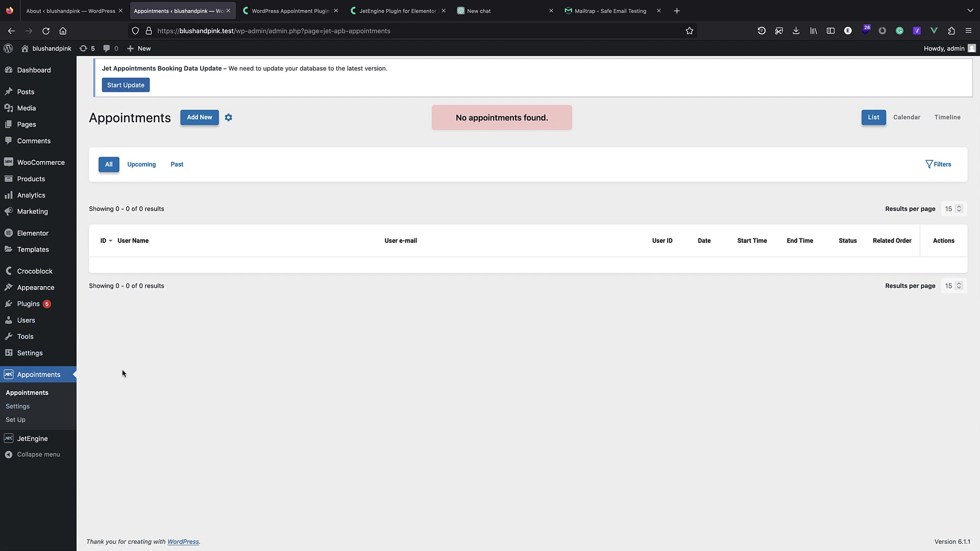
{"action": "mouse_move", "coordinate": [52, 439]}
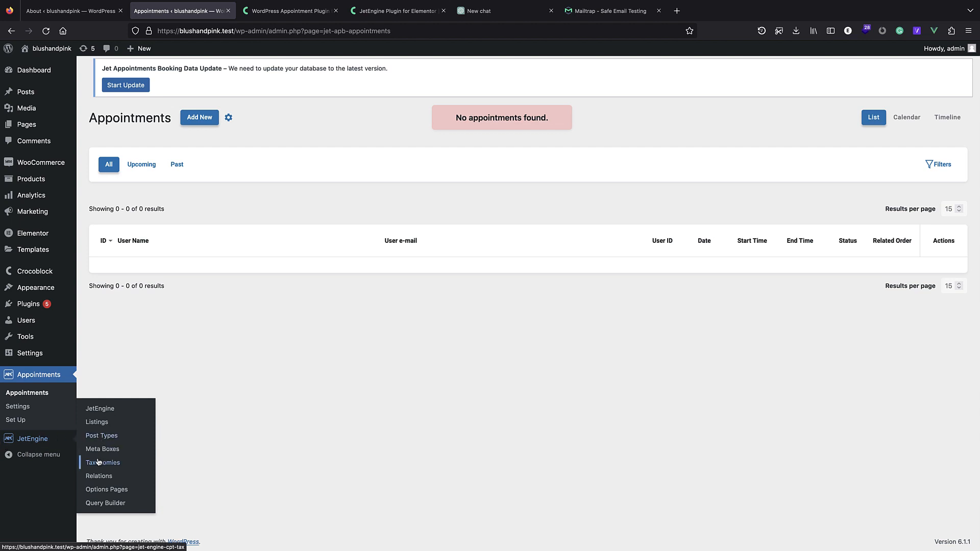
{"action": "left_click", "coordinate": [105, 438]}
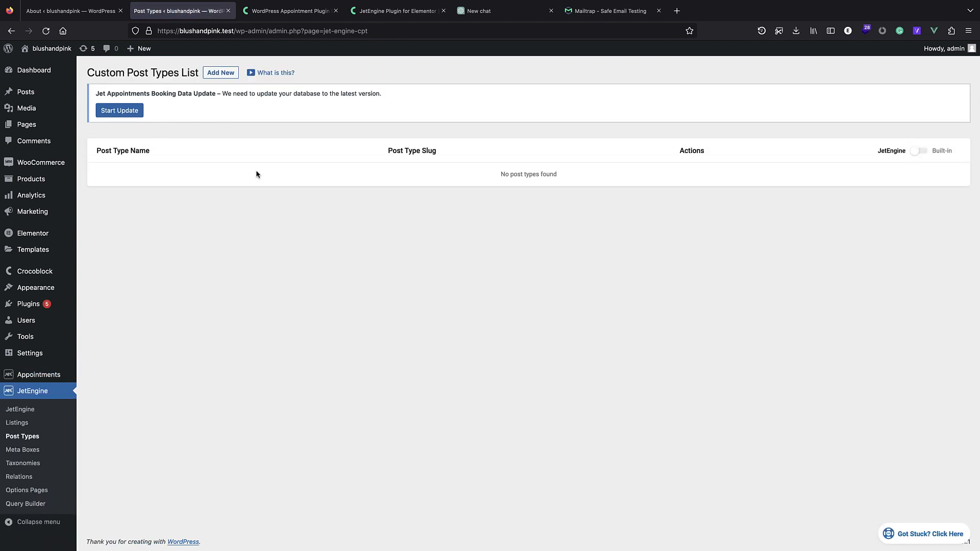
Start a new post type named 'services' with the slug auto-filled as services.
{"action": "left_click", "coordinate": [221, 73]}
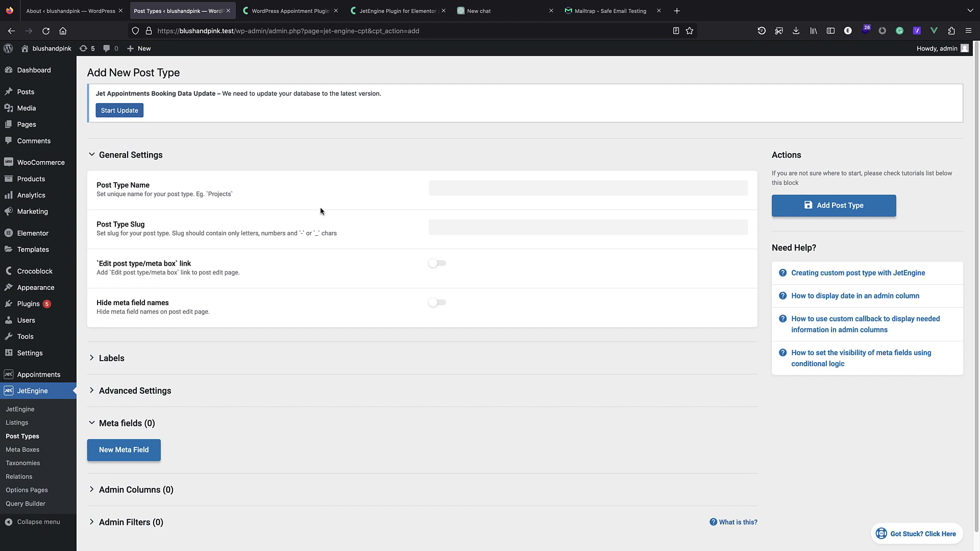
{"action": "left_click", "coordinate": [455, 187]}
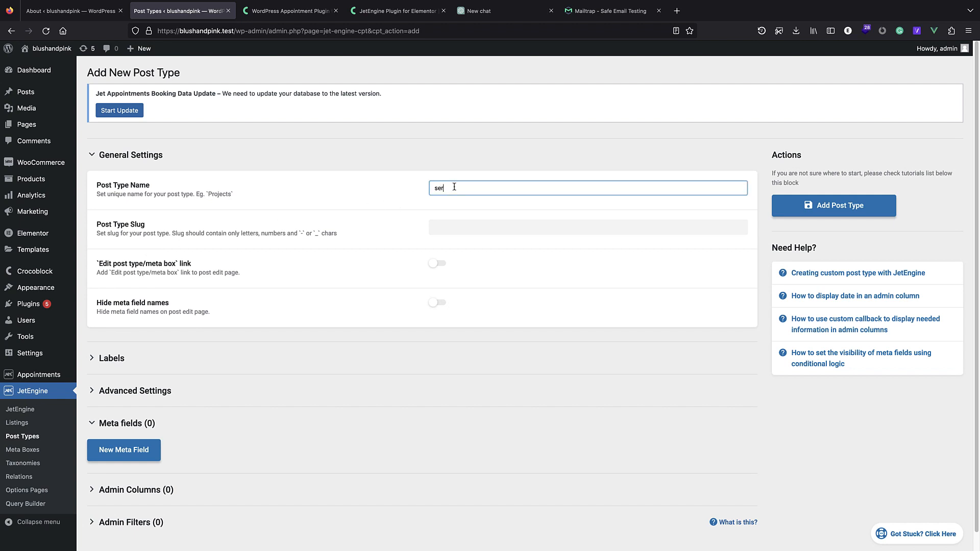
{"action": "type", "text": "services"}
{"action": "left_click", "coordinate": [462, 225]}
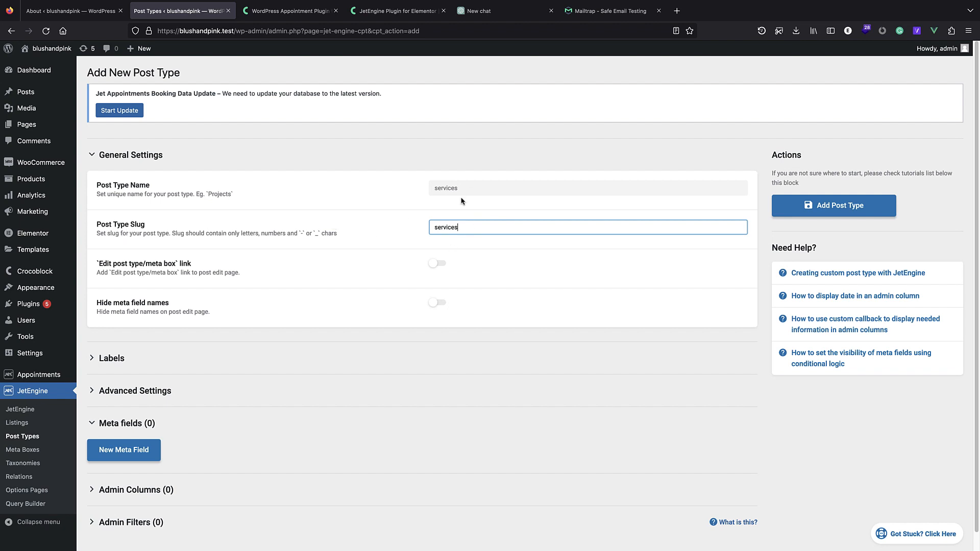
Expand the label and advanced settings of the services post type.
{"action": "scroll", "coordinate": [376, 193], "scroll_direction": "down", "scroll_amount": 1}
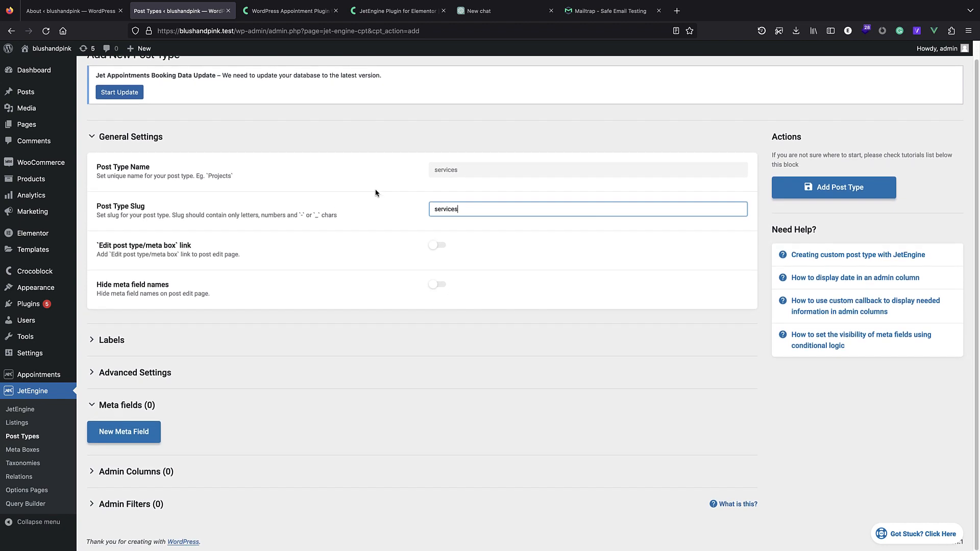
{"action": "left_click", "coordinate": [189, 352]}
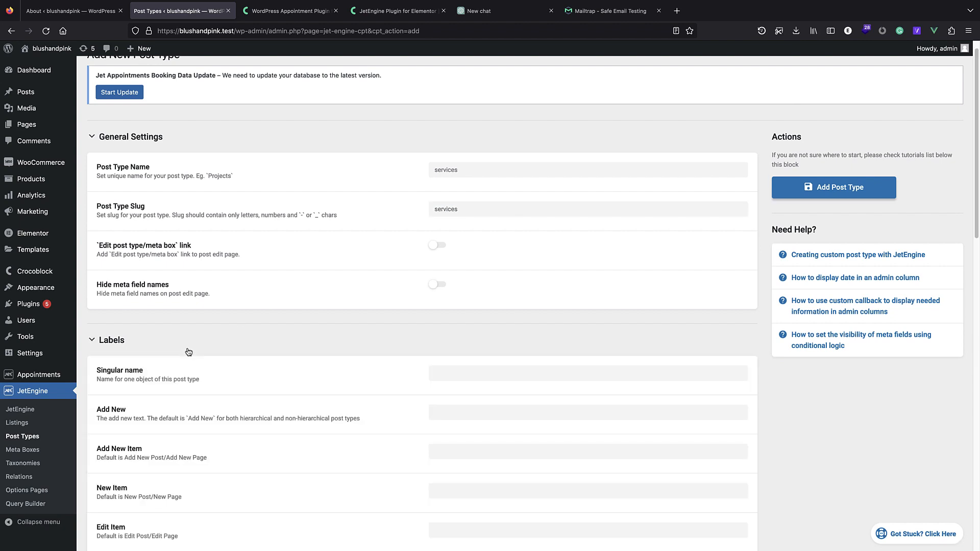
{"action": "scroll", "coordinate": [220, 307], "scroll_direction": "down", "scroll_amount": 5}
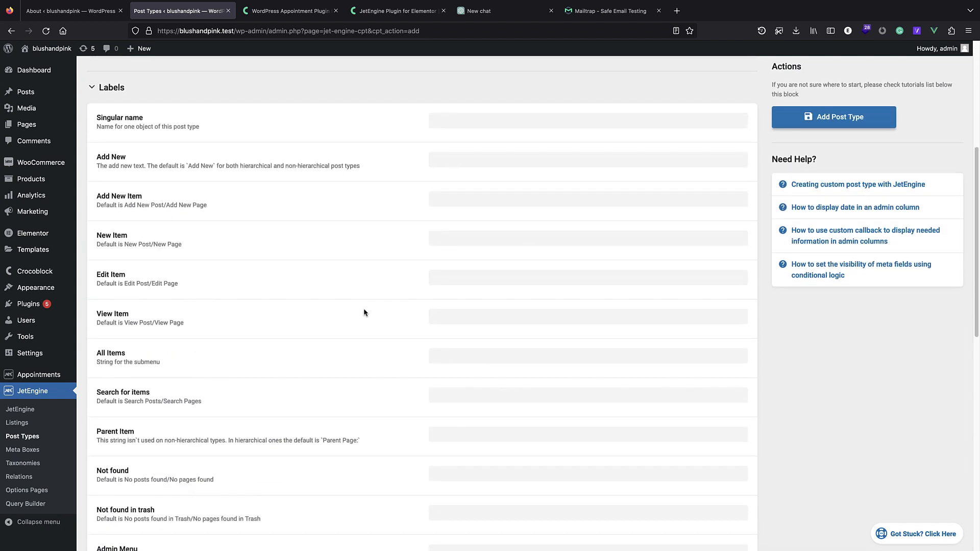
{"action": "scroll", "coordinate": [358, 281], "scroll_direction": "down", "scroll_amount": 10}
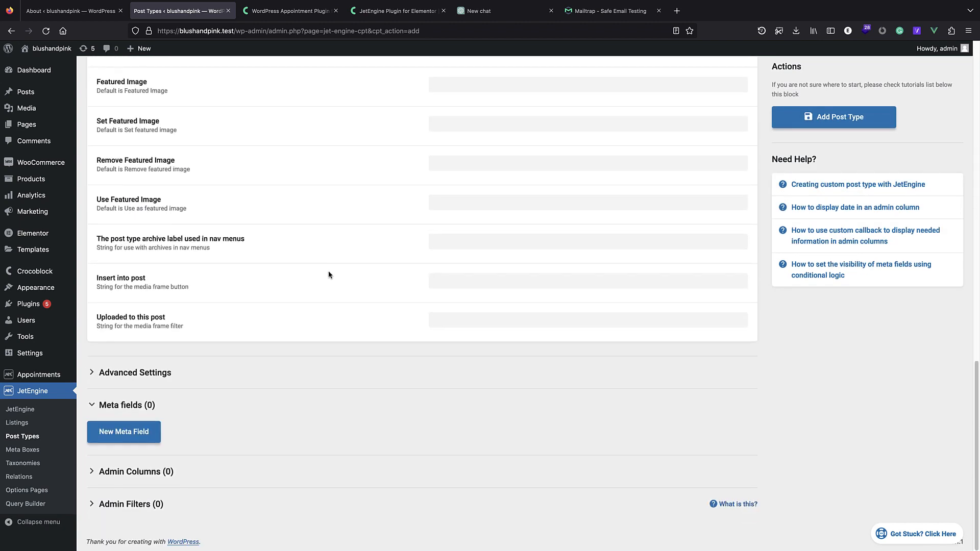
{"action": "left_click", "coordinate": [220, 371]}
{"action": "scroll", "coordinate": [224, 352], "scroll_direction": "down", "scroll_amount": 5}
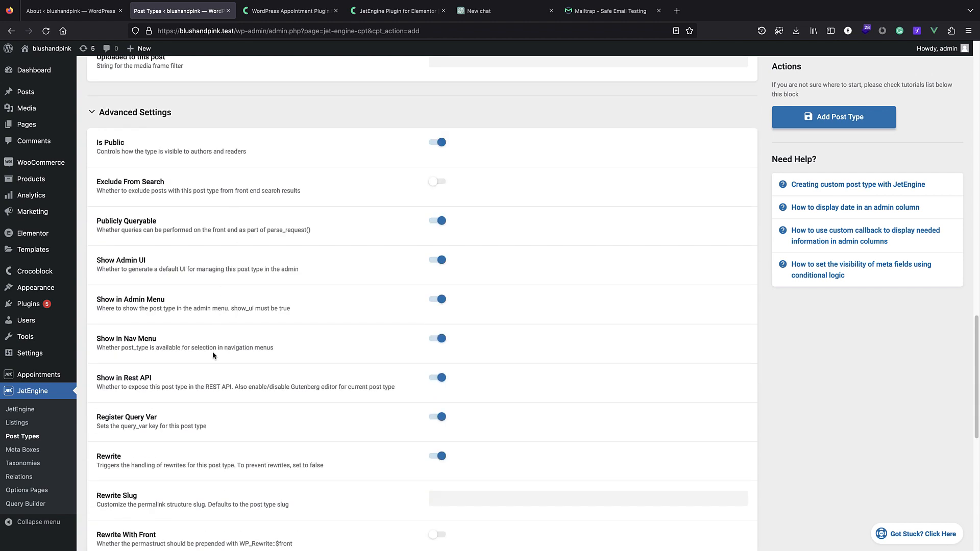
{"action": "scroll", "coordinate": [214, 352], "scroll_direction": "down", "scroll_amount": 5}
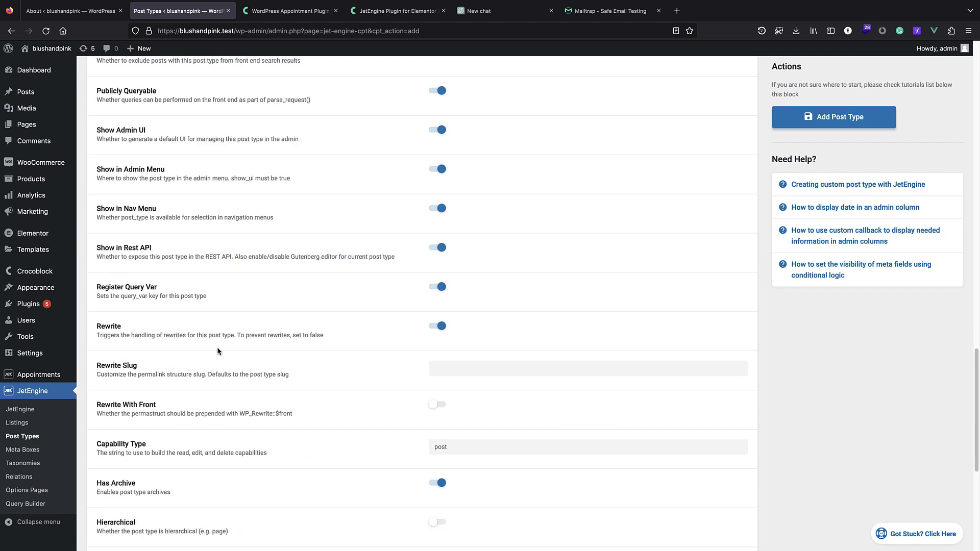
{"action": "scroll", "coordinate": [218, 351], "scroll_direction": "down", "scroll_amount": 2}
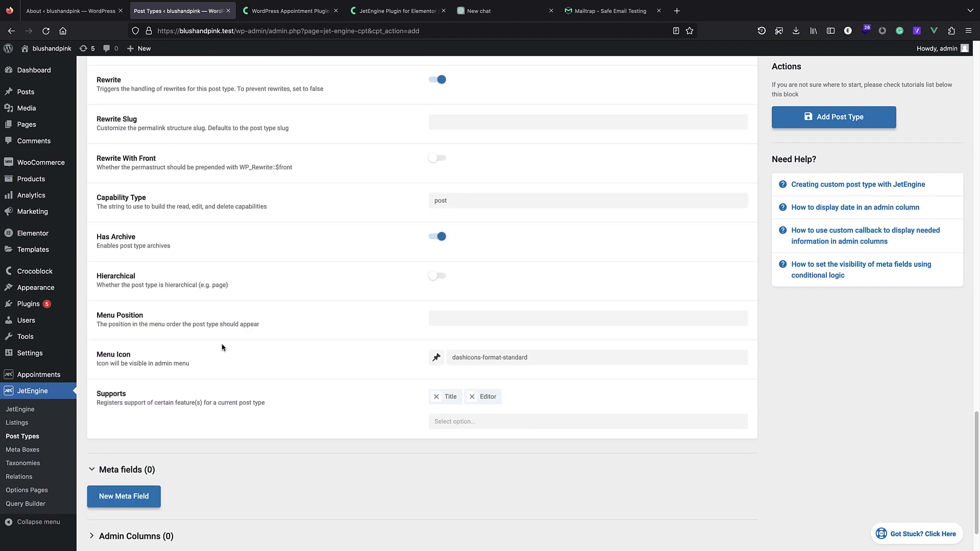
{"action": "scroll", "coordinate": [219, 352], "scroll_direction": "down", "scroll_amount": 1}
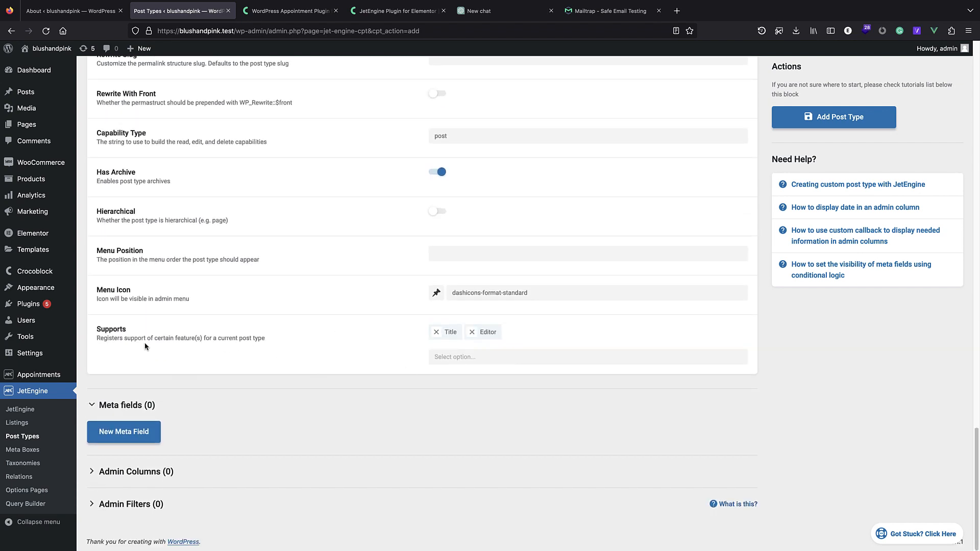
Add Thumbnail (Featured Image) to the post type's supported features.
{"action": "left_click", "coordinate": [463, 356]}
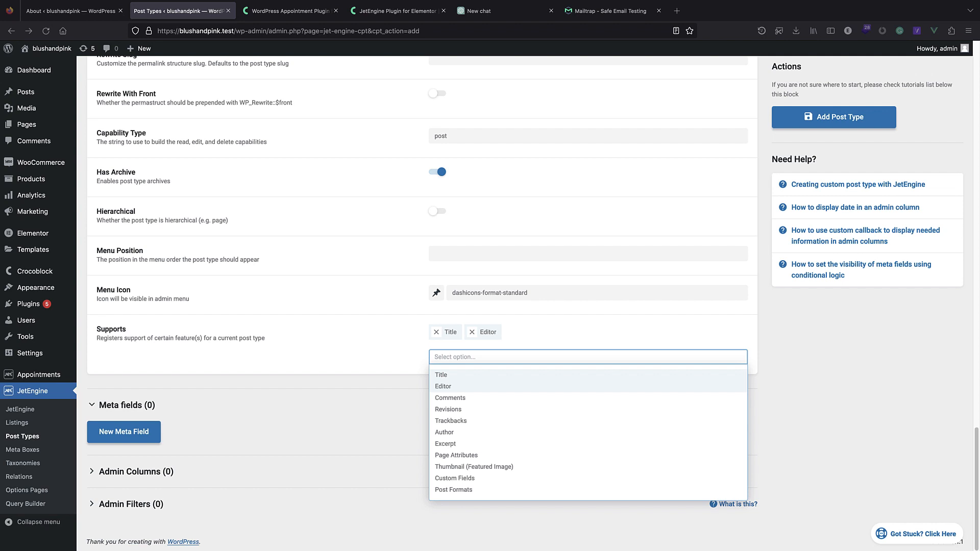
{"action": "left_click", "coordinate": [474, 358]}
{"action": "type", "text": "feat"}
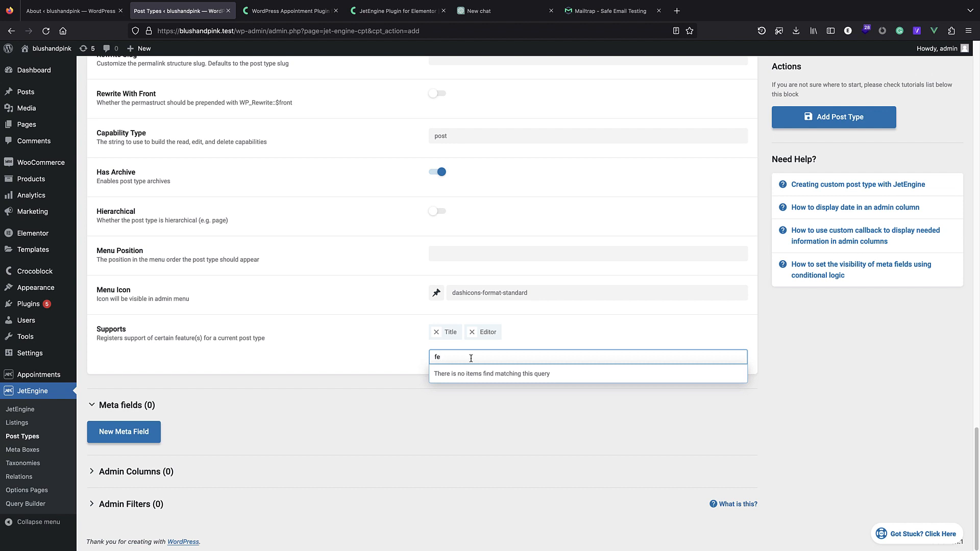
{"action": "key", "text": "BackSpace"}
{"action": "key", "text": "BackSpace"}
{"action": "type", "text": "thum"}
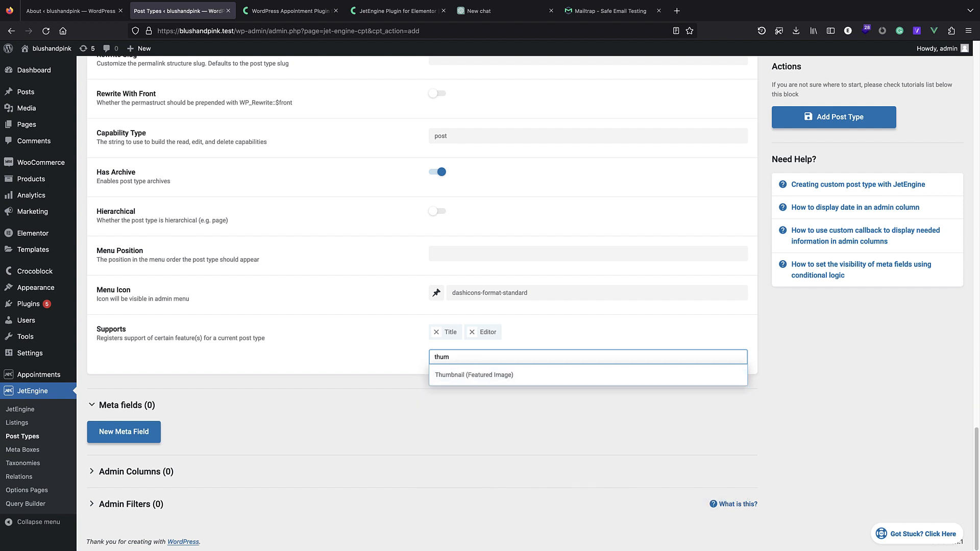
{"action": "left_click", "coordinate": [490, 375]}
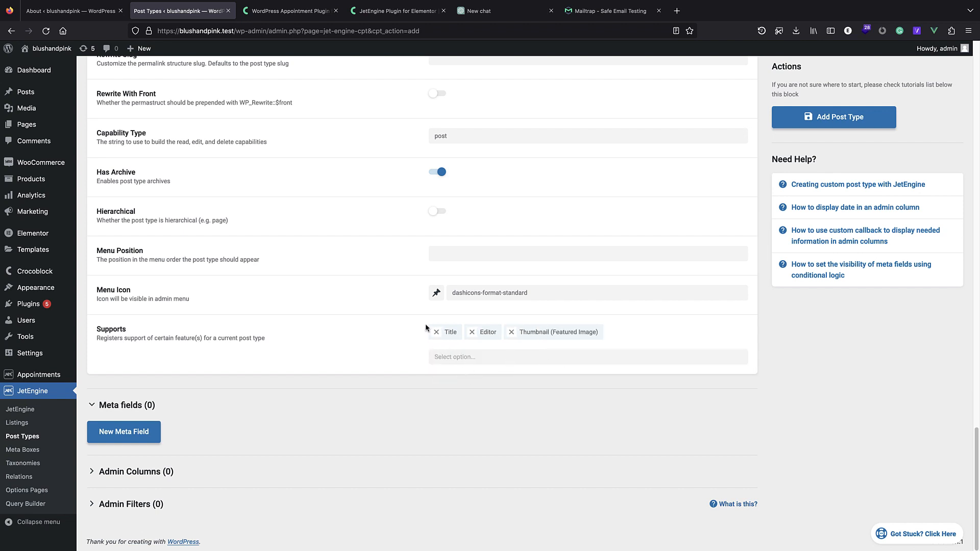
Set the services post type's menu icon to dashicons-admin-appearance.
{"action": "left_click", "coordinate": [200, 474]}
{"action": "scroll", "coordinate": [204, 459], "scroll_direction": "down", "scroll_amount": 1}
{"action": "left_click", "coordinate": [176, 503]}
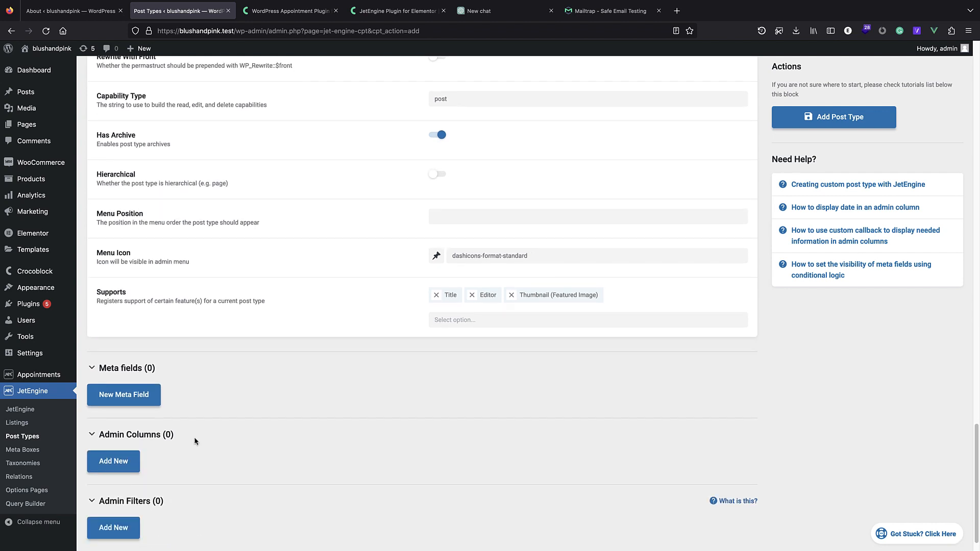
{"action": "scroll", "coordinate": [193, 440], "scroll_direction": "down", "scroll_amount": 1}
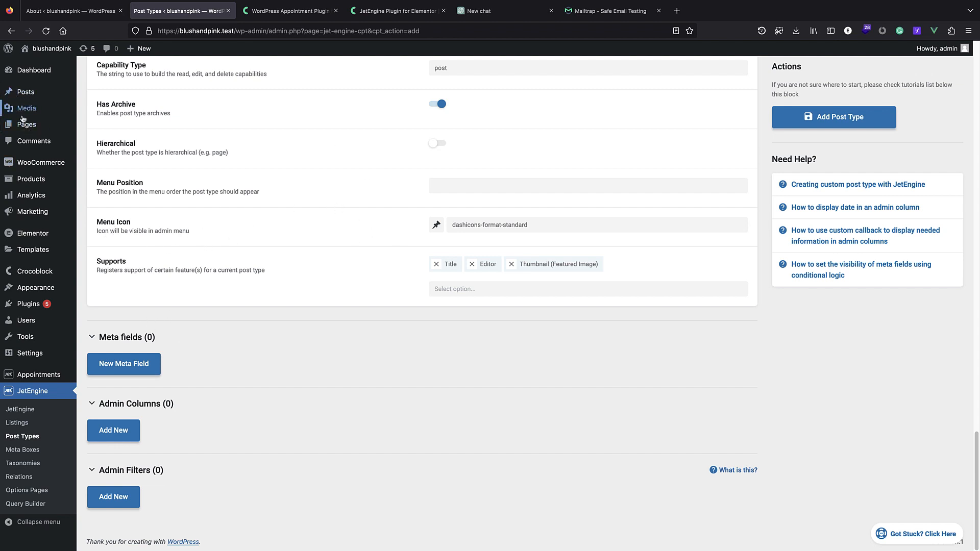
{"action": "mouse_move", "coordinate": [6, 128]}
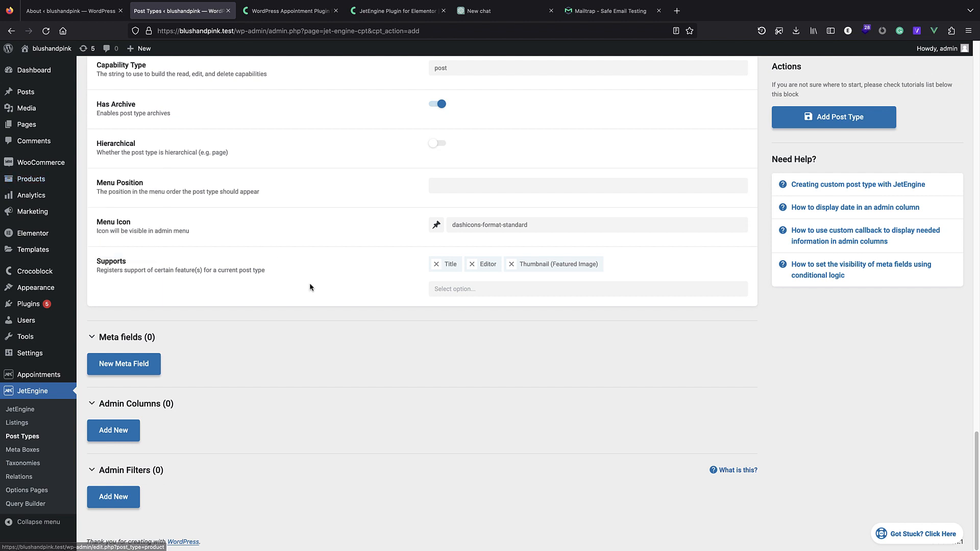
{"action": "left_click", "coordinate": [436, 226]}
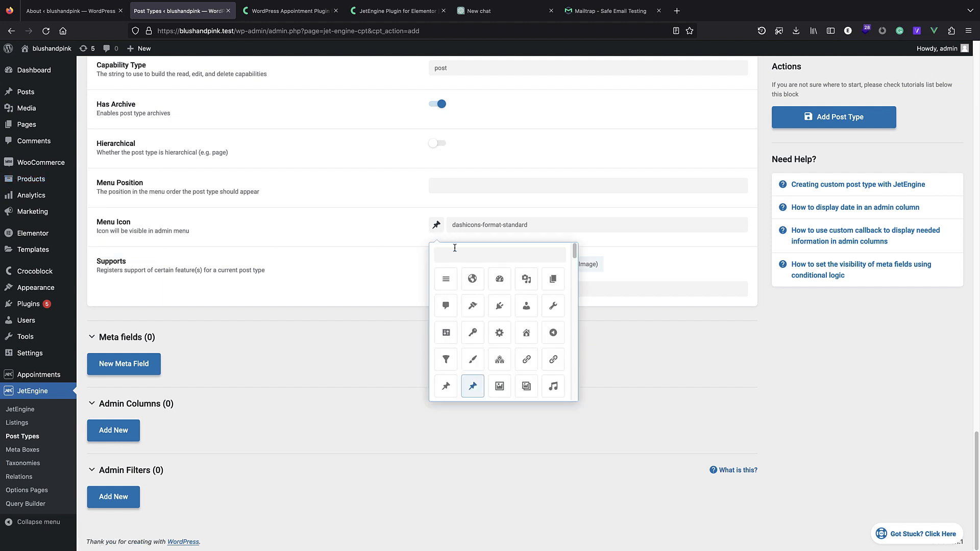
{"action": "scroll", "coordinate": [530, 317], "scroll_direction": "down", "scroll_amount": 2}
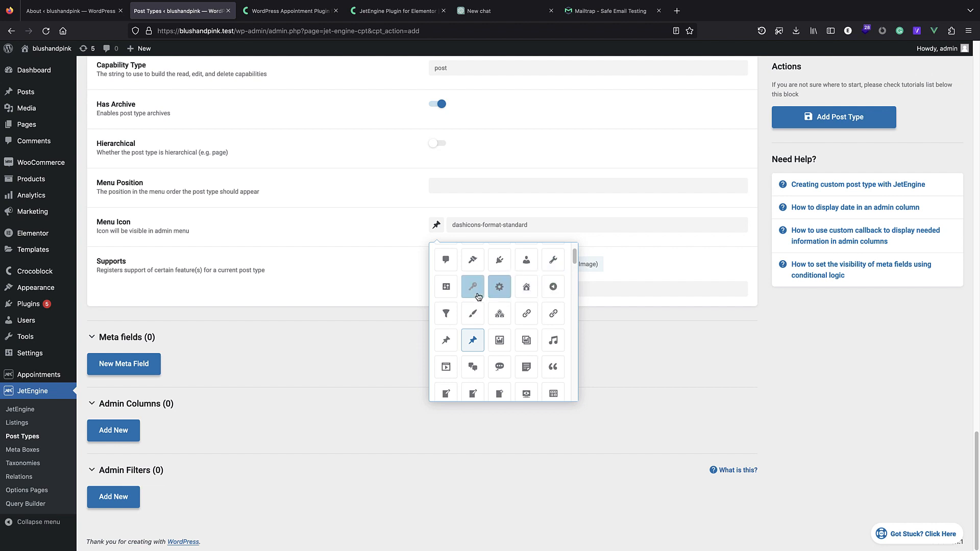
{"action": "left_click", "coordinate": [474, 269]}
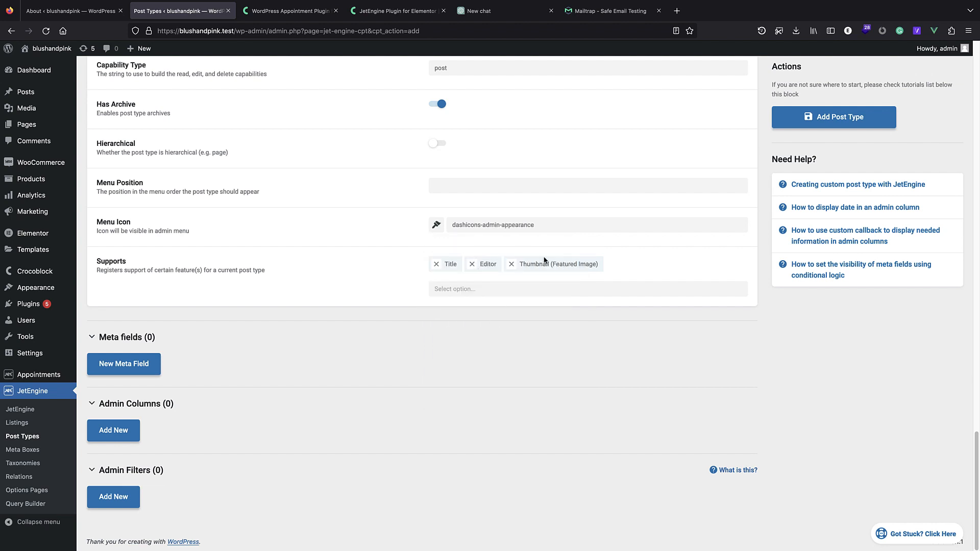
Save the services post type and return to JetEngine's Post Types list.
{"action": "scroll", "coordinate": [504, 429], "scroll_direction": "up", "scroll_amount": 15}
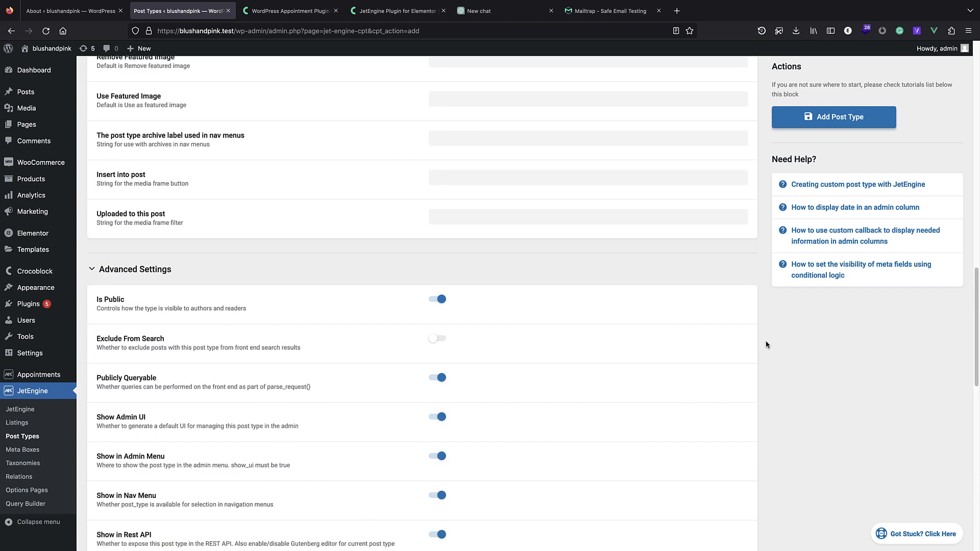
{"action": "scroll", "coordinate": [764, 314], "scroll_direction": "up", "scroll_amount": 7}
{"action": "left_click", "coordinate": [813, 207]}
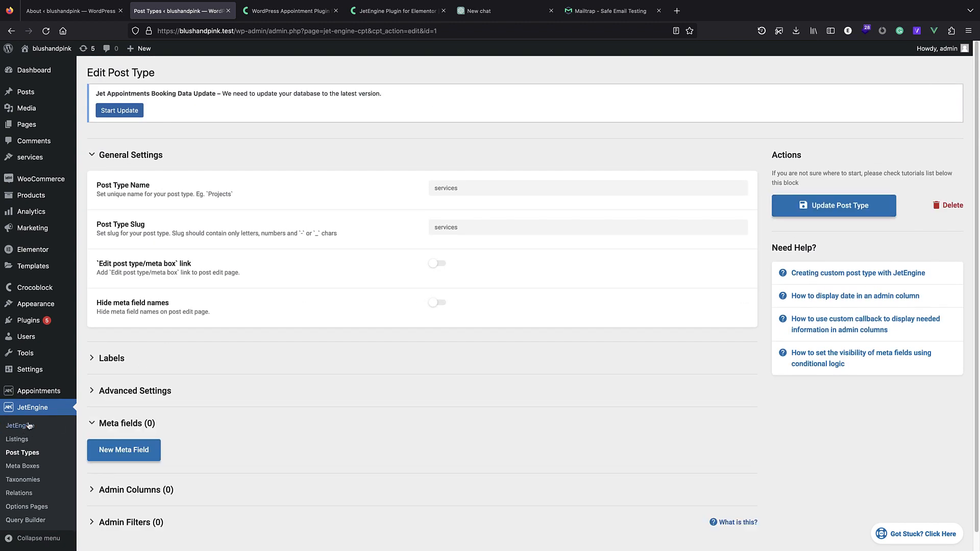
{"action": "left_click", "coordinate": [25, 456]}
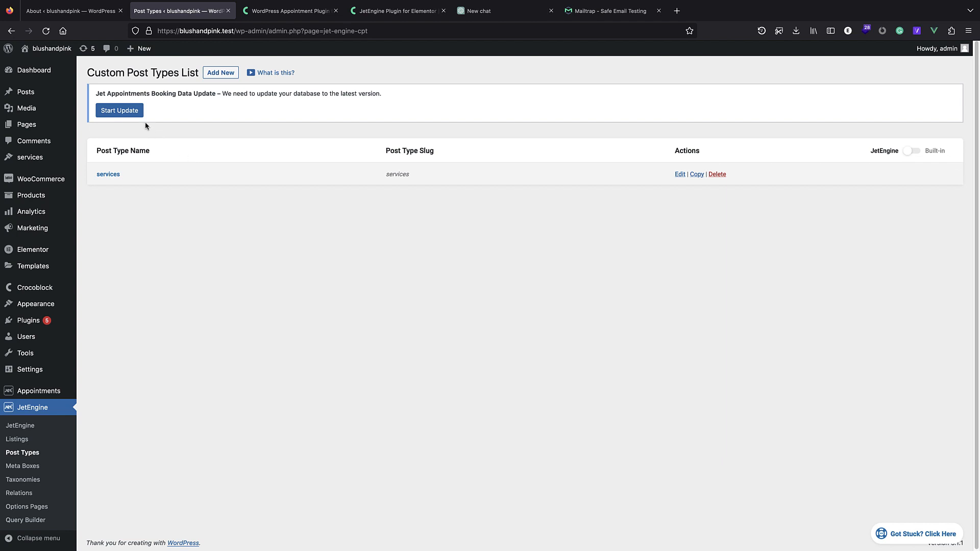
{"action": "left_click", "coordinate": [218, 76]}
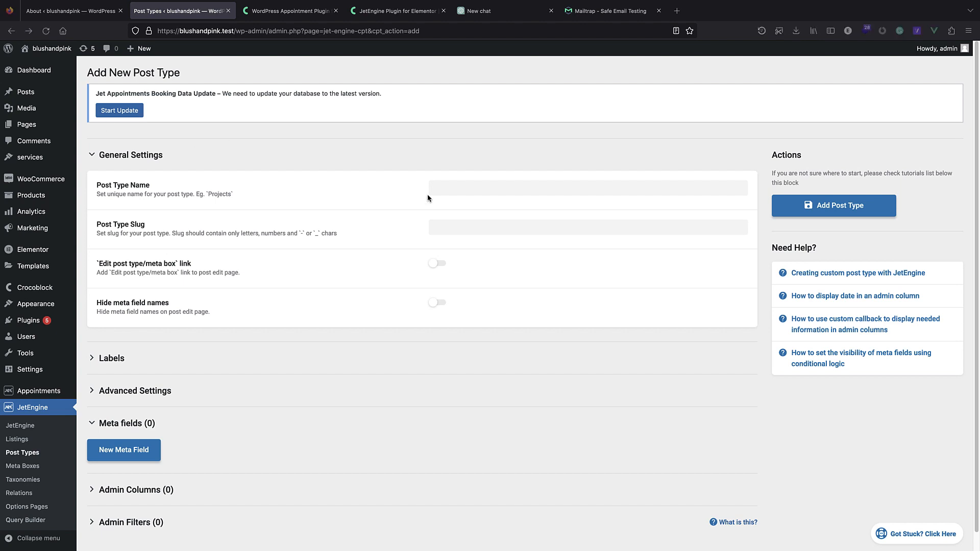
Name the new post type nail-technicians and add featured image support.
{"action": "left_click", "coordinate": [448, 188]}
{"action": "type", "text": "nail-technici"}
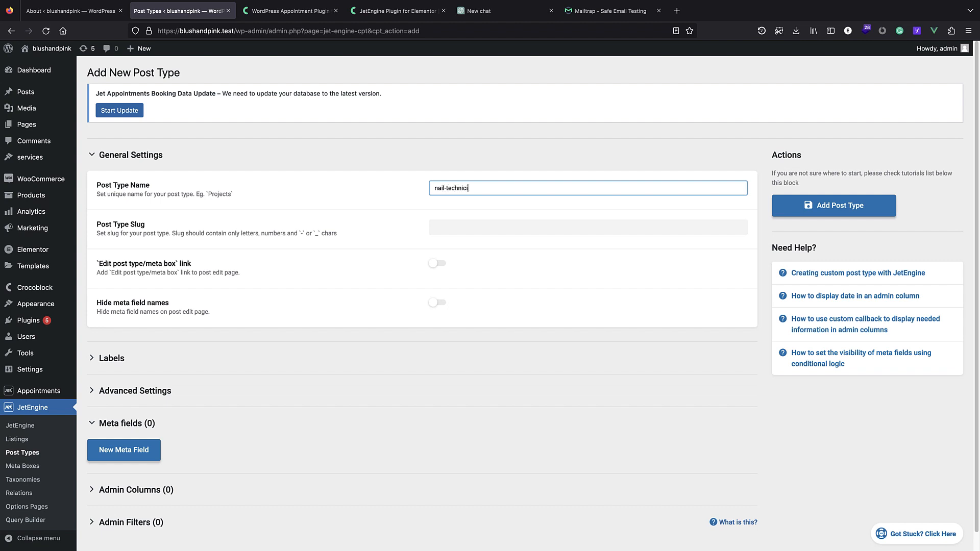
{"action": "left_click", "coordinate": [473, 223]}
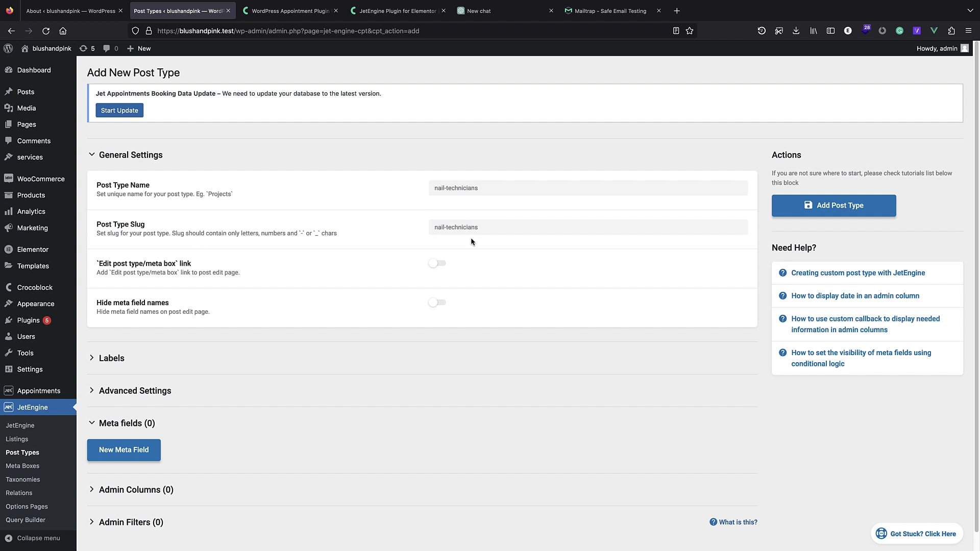
{"action": "scroll", "coordinate": [471, 238], "scroll_direction": "down", "scroll_amount": 1}
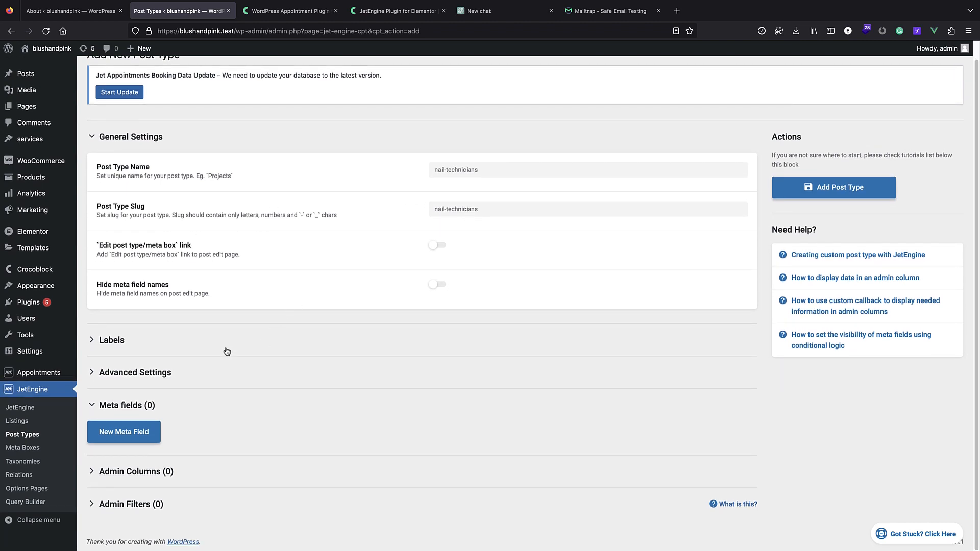
{"action": "left_click", "coordinate": [227, 352]}
{"action": "scroll", "coordinate": [230, 321], "scroll_direction": "down", "scroll_amount": 10}
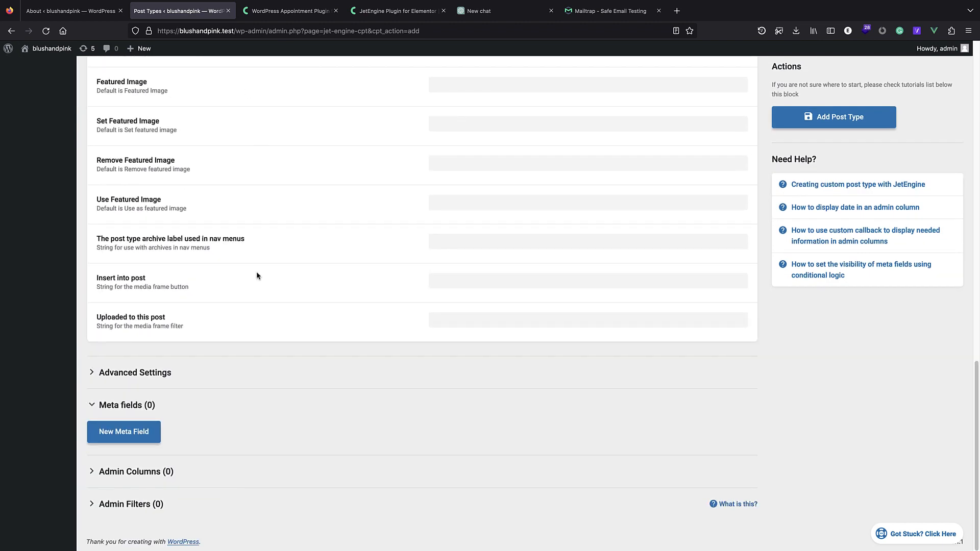
{"action": "left_click", "coordinate": [198, 372]}
{"action": "scroll", "coordinate": [205, 268], "scroll_direction": "down", "scroll_amount": 12}
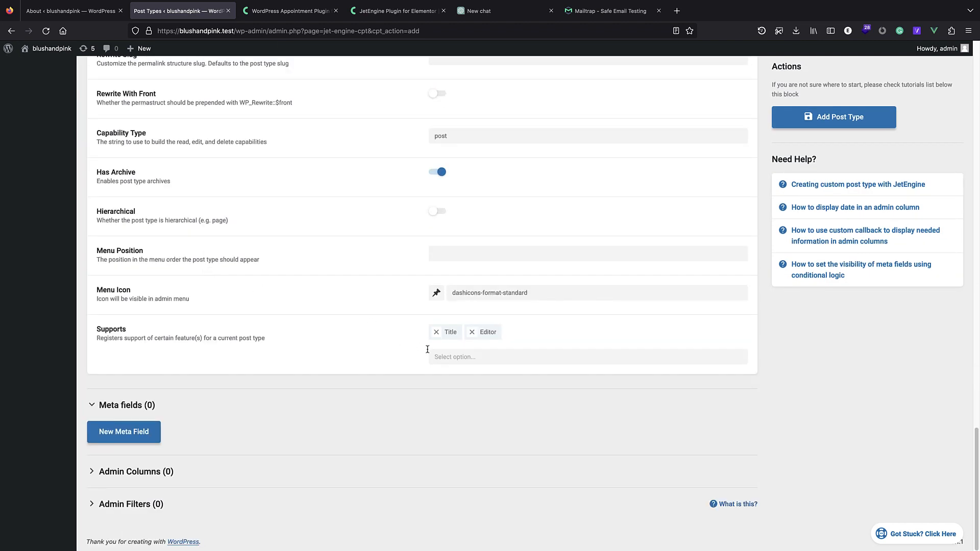
{"action": "left_click", "coordinate": [473, 358]}
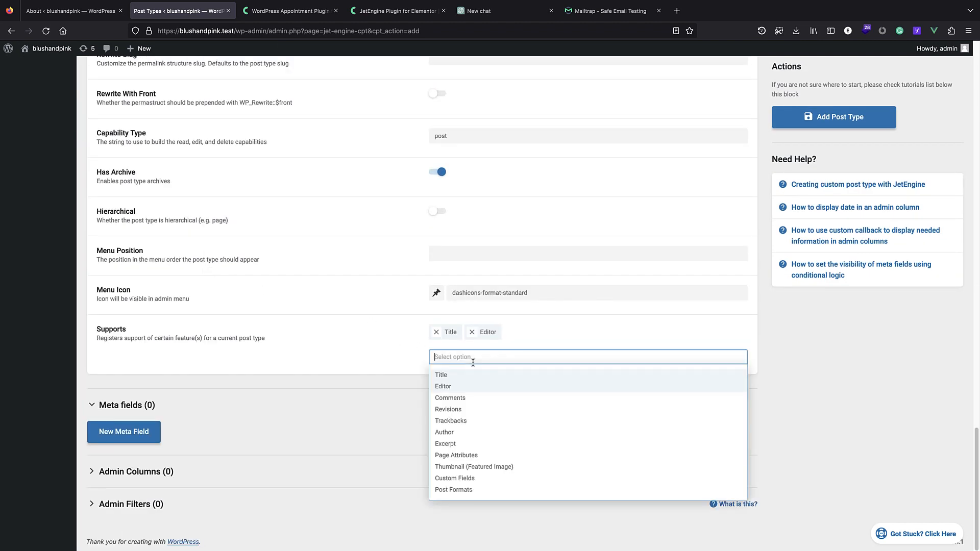
{"action": "left_click", "coordinate": [487, 467]}
Set the menu icon to dashicons-admin-users, add the post type, and view the JetEngine post types list.
{"action": "left_click", "coordinate": [227, 475]}
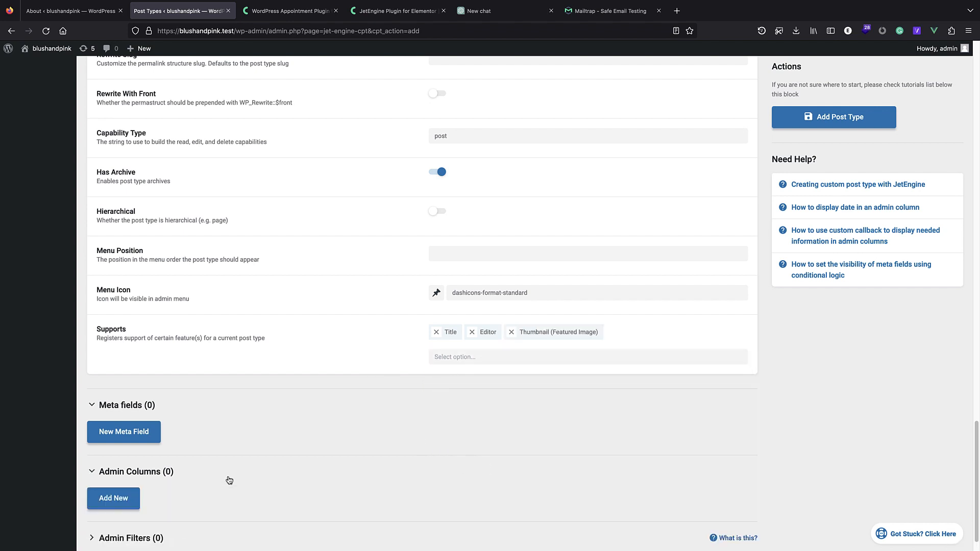
{"action": "scroll", "coordinate": [206, 449], "scroll_direction": "down", "scroll_amount": 1}
{"action": "left_click", "coordinate": [154, 371]}
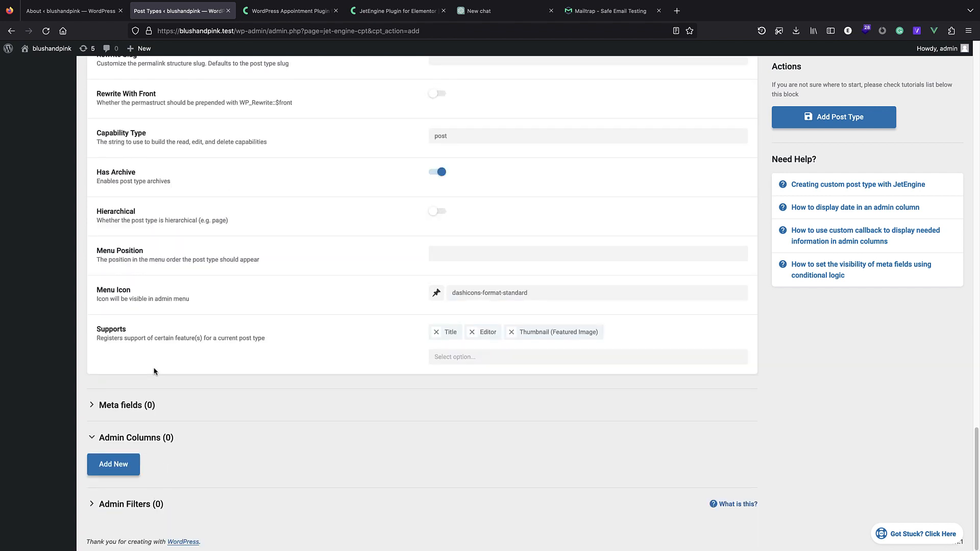
{"action": "left_click", "coordinate": [137, 504]}
{"action": "scroll", "coordinate": [180, 351], "scroll_direction": "up", "scroll_amount": 5}
{"action": "scroll", "coordinate": [180, 348], "scroll_direction": "up", "scroll_amount": 10}
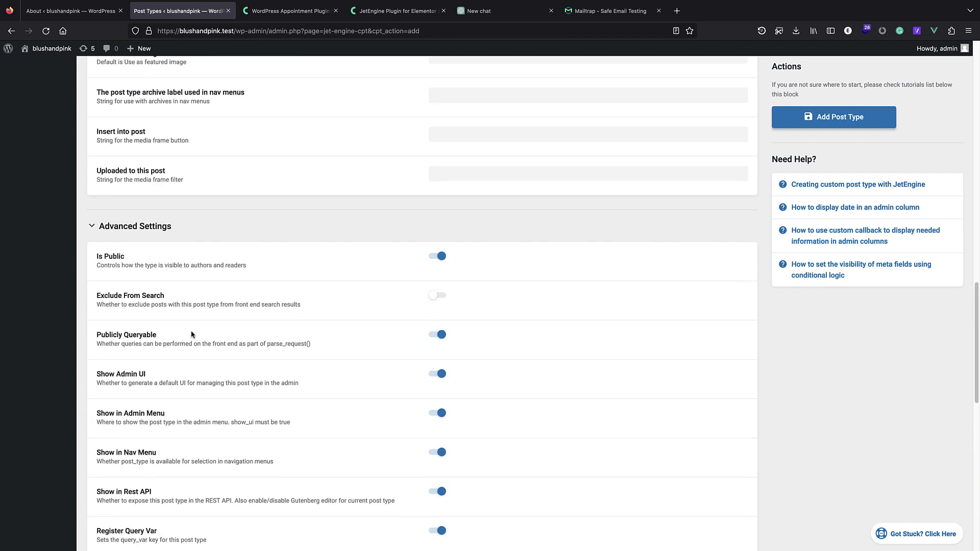
{"action": "scroll", "coordinate": [228, 350], "scroll_direction": "down", "scroll_amount": 12}
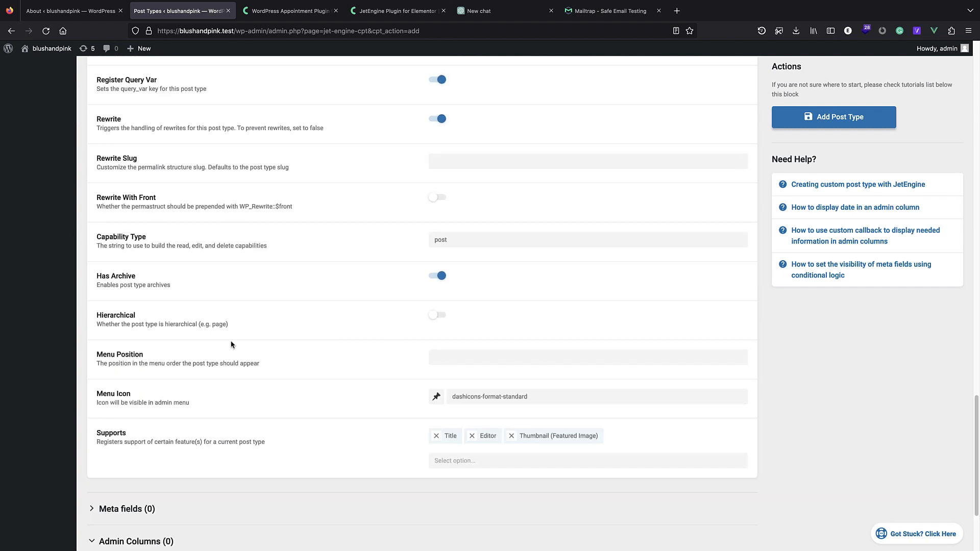
{"action": "left_click", "coordinate": [437, 397]}
{"action": "scroll", "coordinate": [490, 460], "scroll_direction": "up", "scroll_amount": 3}
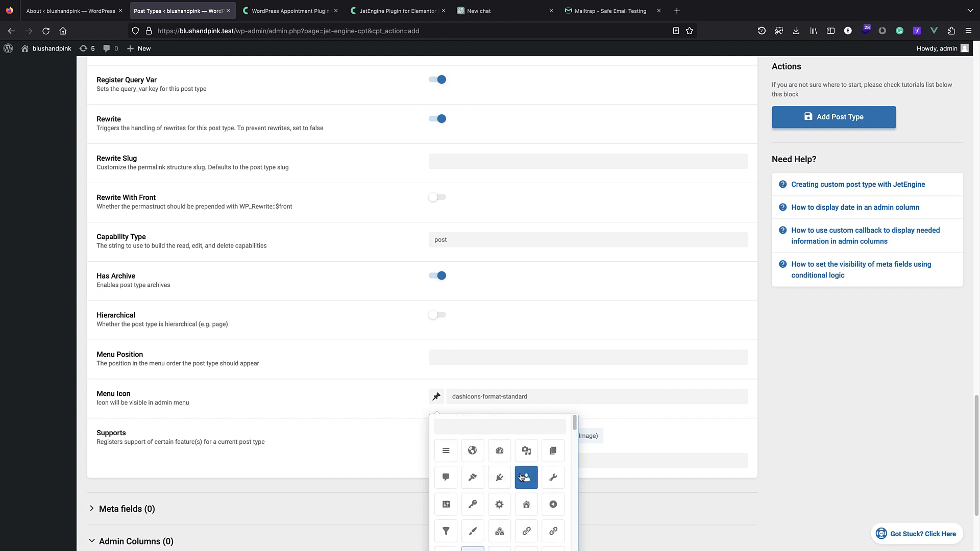
{"action": "left_click", "coordinate": [521, 477]}
{"action": "scroll", "coordinate": [525, 477], "scroll_direction": "down", "scroll_amount": 3}
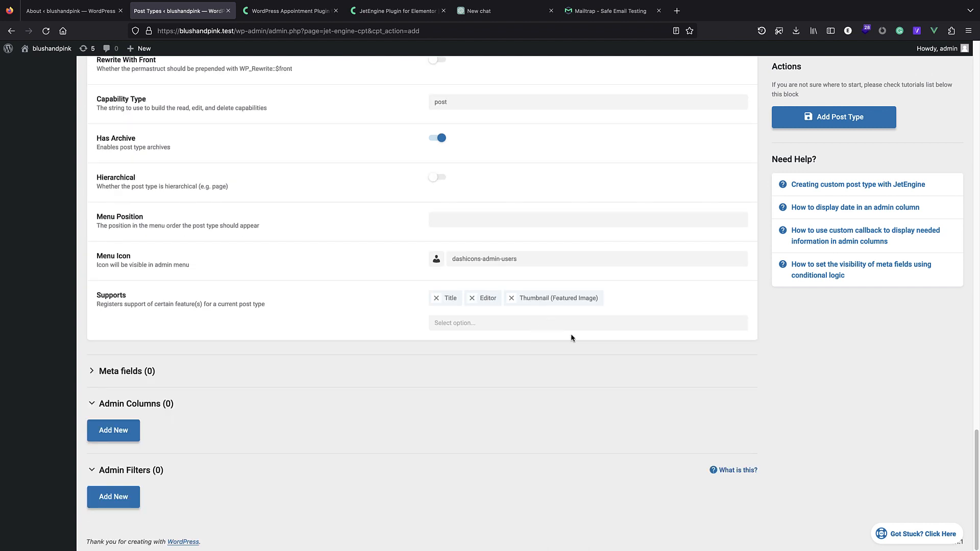
{"action": "scroll", "coordinate": [570, 333], "scroll_direction": "up", "scroll_amount": 12}
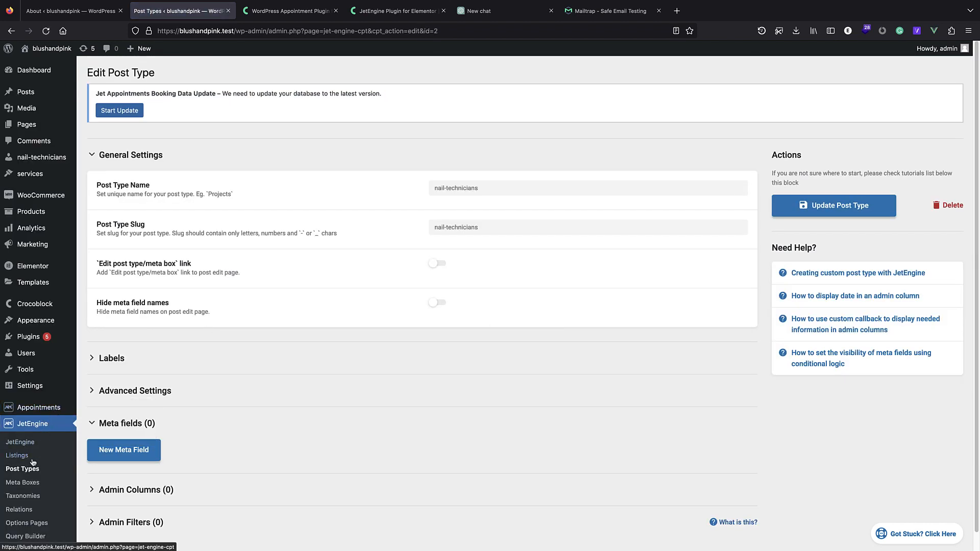
{"action": "left_click", "coordinate": [32, 464]}
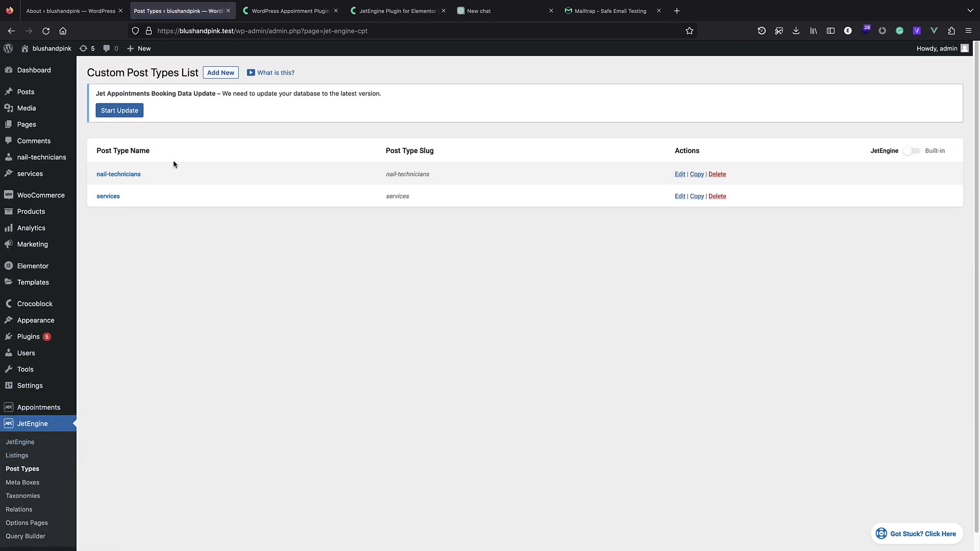
Go to Appointments and preview the new appointment form, then close it.
{"action": "scroll", "coordinate": [43, 254], "scroll_direction": "down", "scroll_amount": 1}
{"action": "mouse_move", "coordinate": [43, 254]}
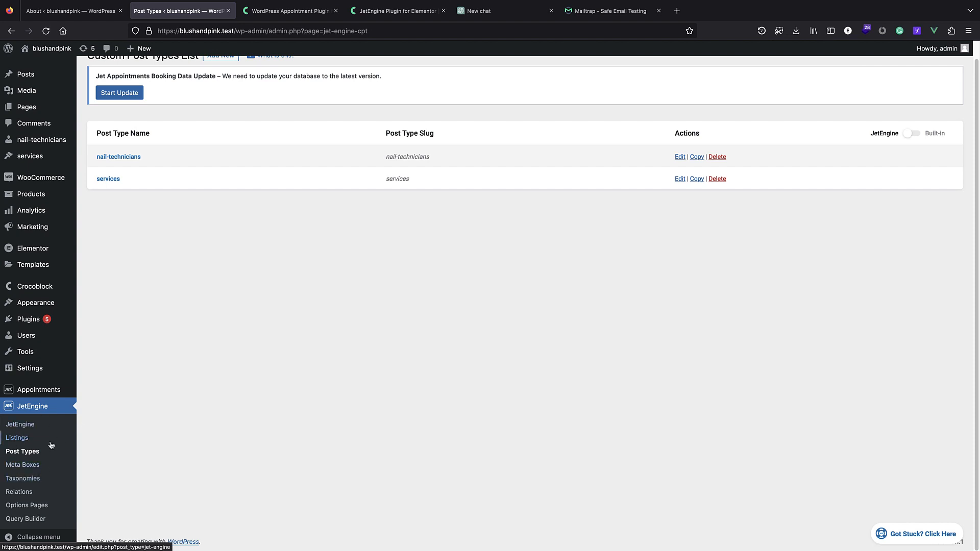
{"action": "left_click", "coordinate": [55, 394]}
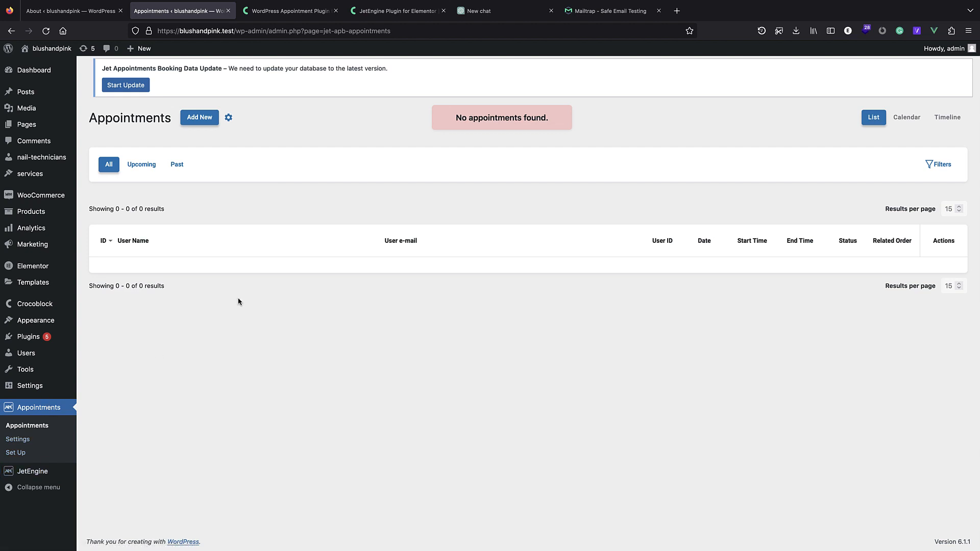
{"action": "left_click", "coordinate": [194, 120]}
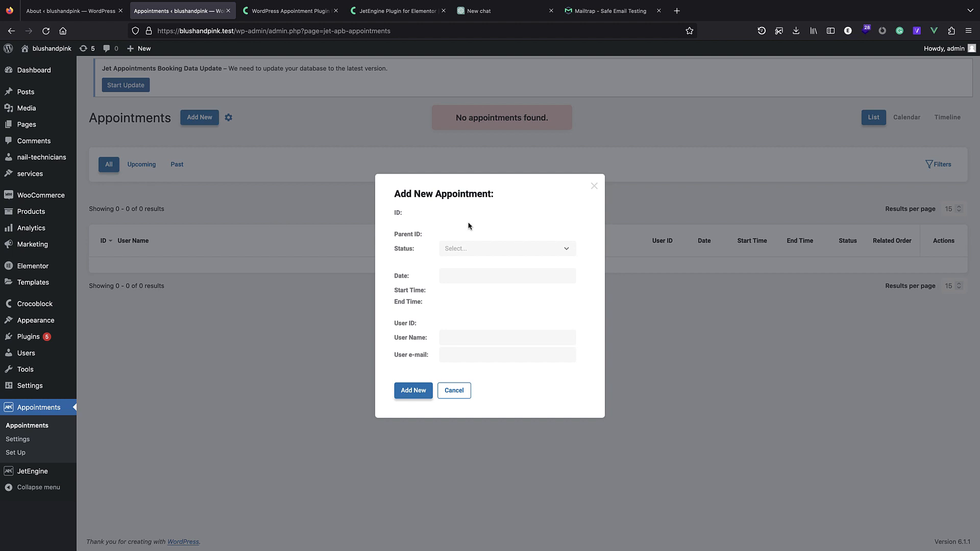
{"action": "left_click", "coordinate": [593, 187]}
Reload Appointments, check the new appointment form again, and open the Set Up wizard.
{"action": "left_click", "coordinate": [46, 415]}
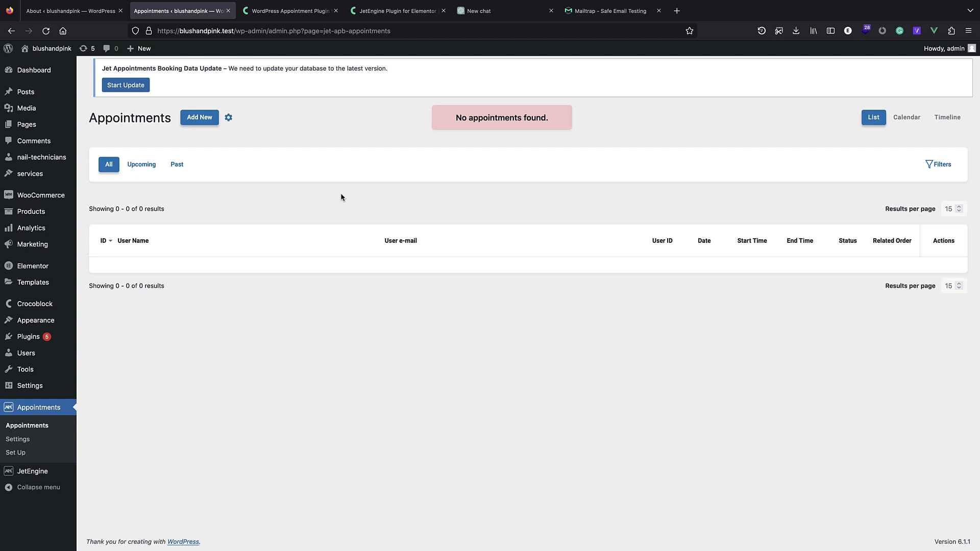
{"action": "left_click", "coordinate": [205, 121]}
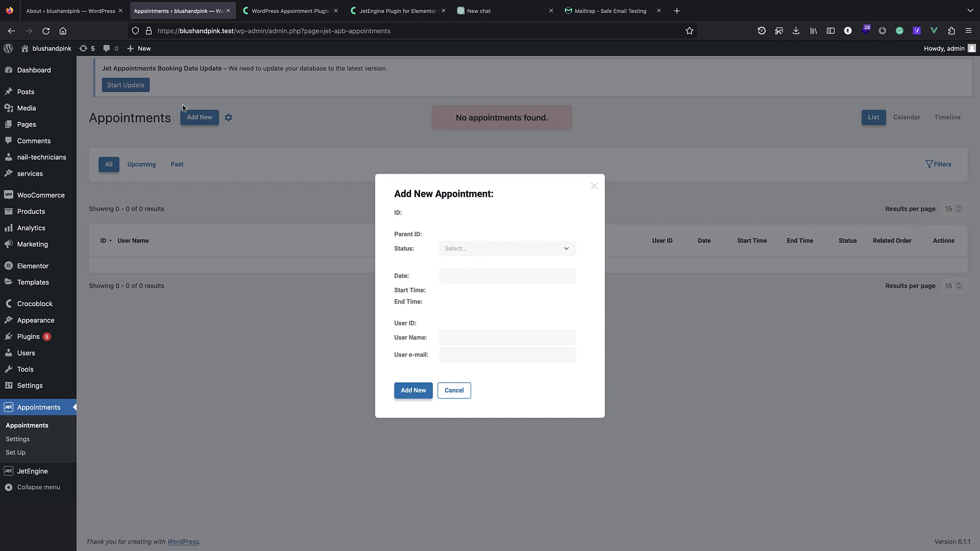
{"action": "left_click", "coordinate": [595, 186]}
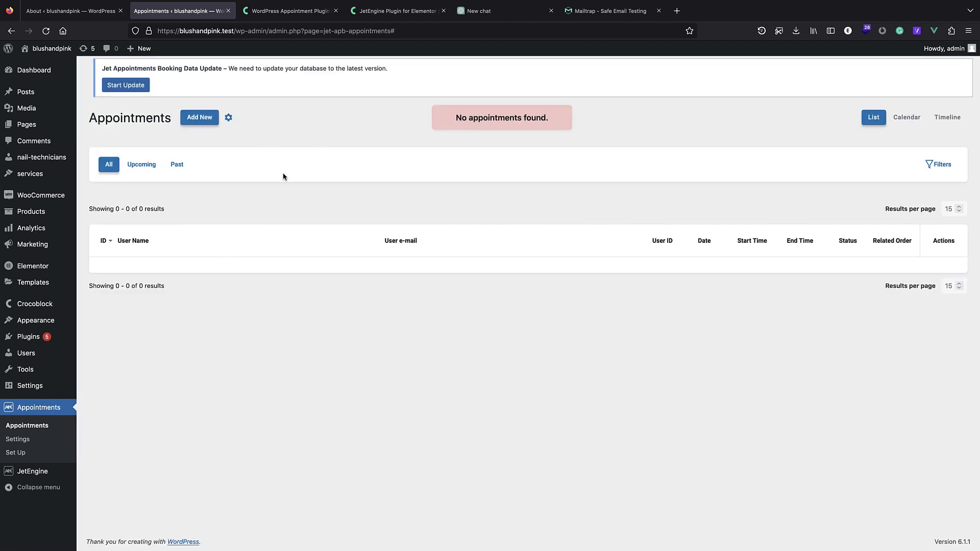
{"action": "left_click", "coordinate": [23, 462]}
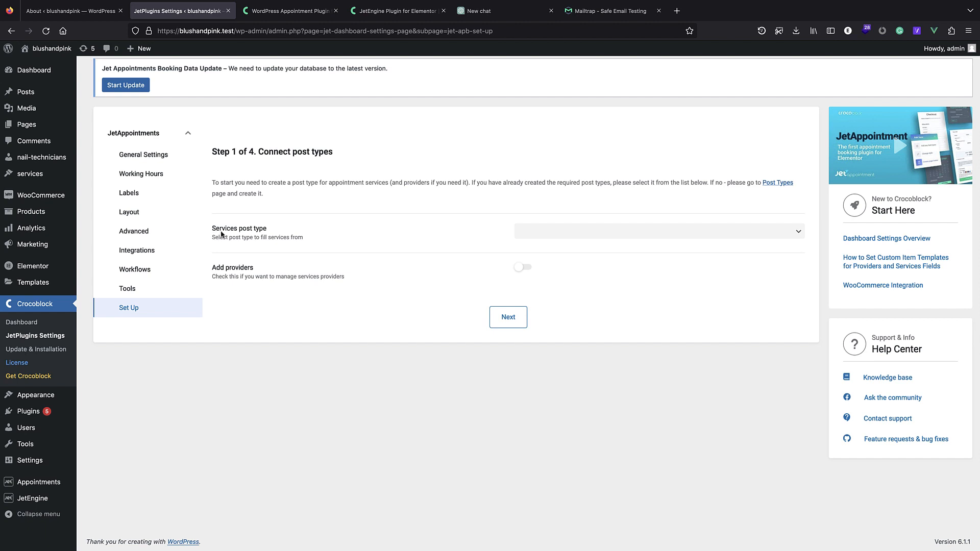
Choose services as the services post type and nail-technicians as providers, then continue to Step 2.
{"action": "left_click", "coordinate": [557, 231]}
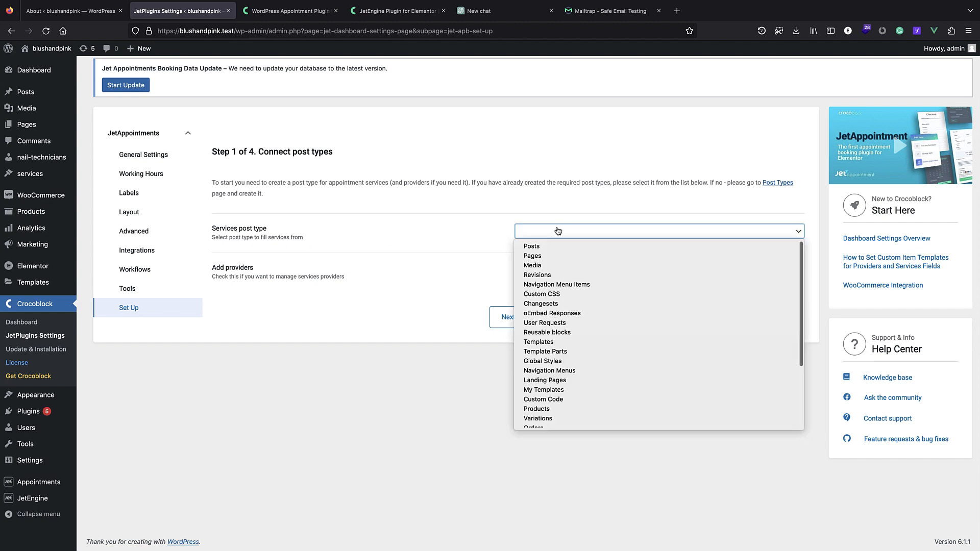
{"action": "scroll", "coordinate": [556, 270], "scroll_direction": "down", "scroll_amount": 3}
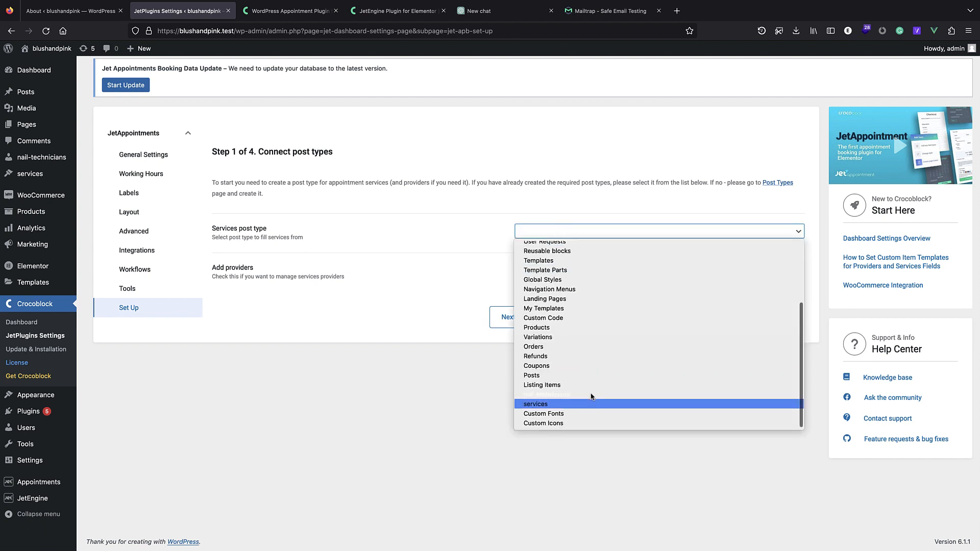
{"action": "left_click", "coordinate": [548, 407]}
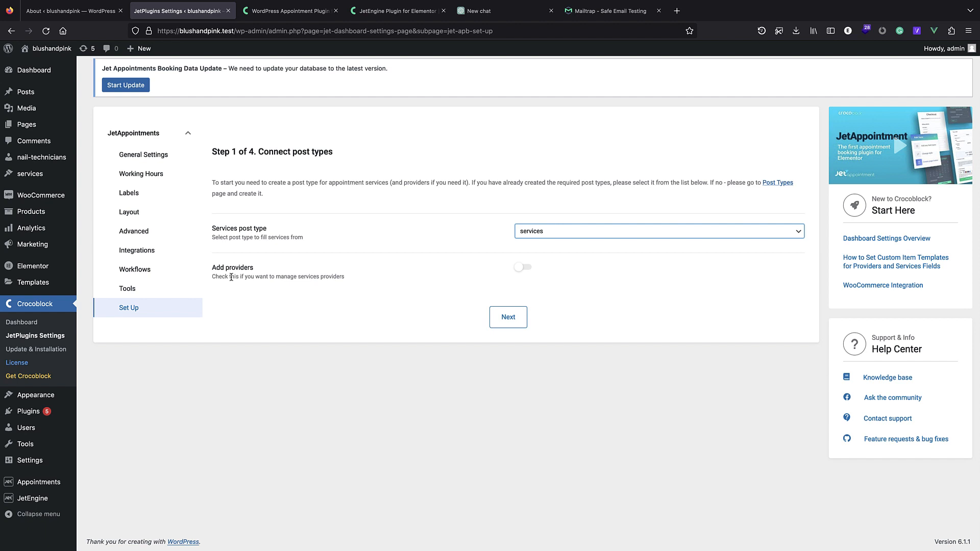
{"action": "left_click", "coordinate": [517, 267]}
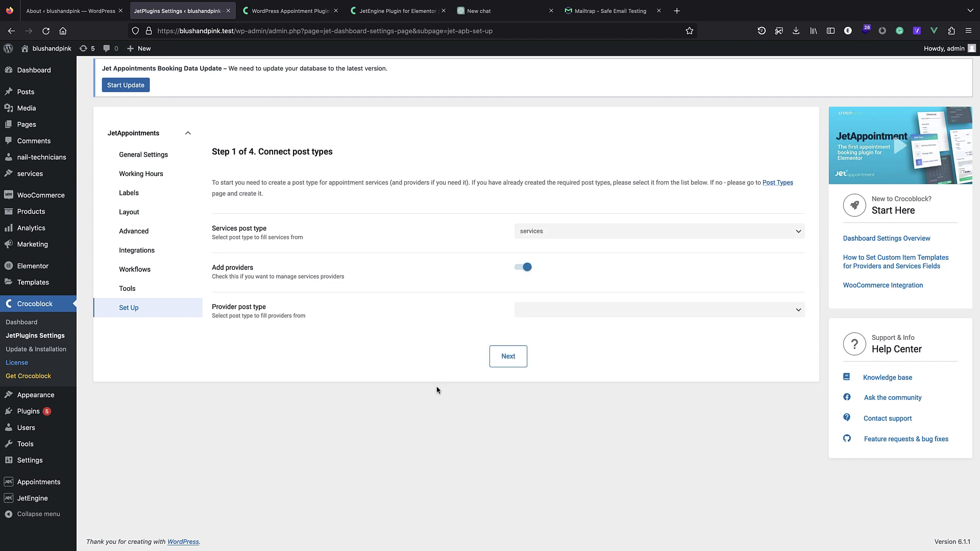
{"action": "left_click", "coordinate": [541, 313]}
{"action": "scroll", "coordinate": [546, 342], "scroll_direction": "down", "scroll_amount": 3}
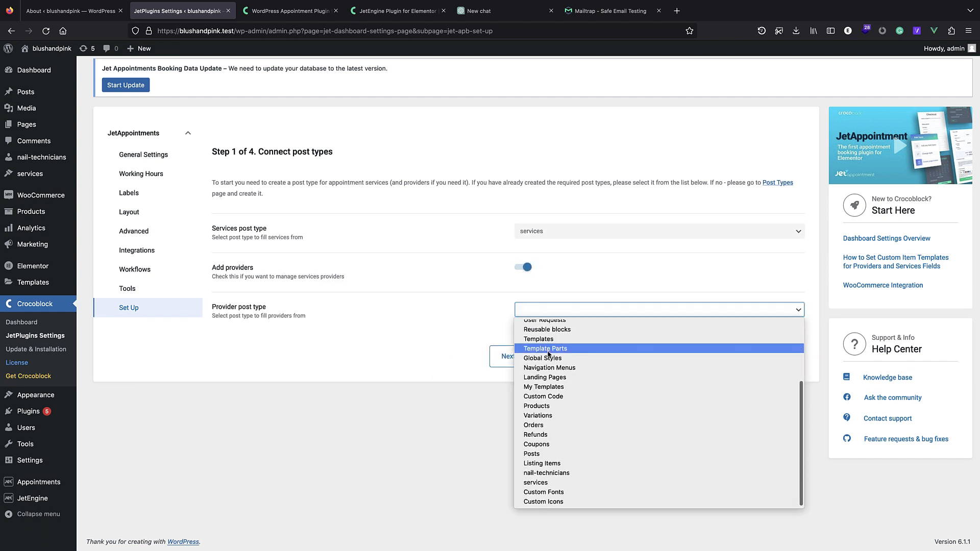
{"action": "left_click", "coordinate": [553, 474]}
{"action": "left_click", "coordinate": [507, 360]}
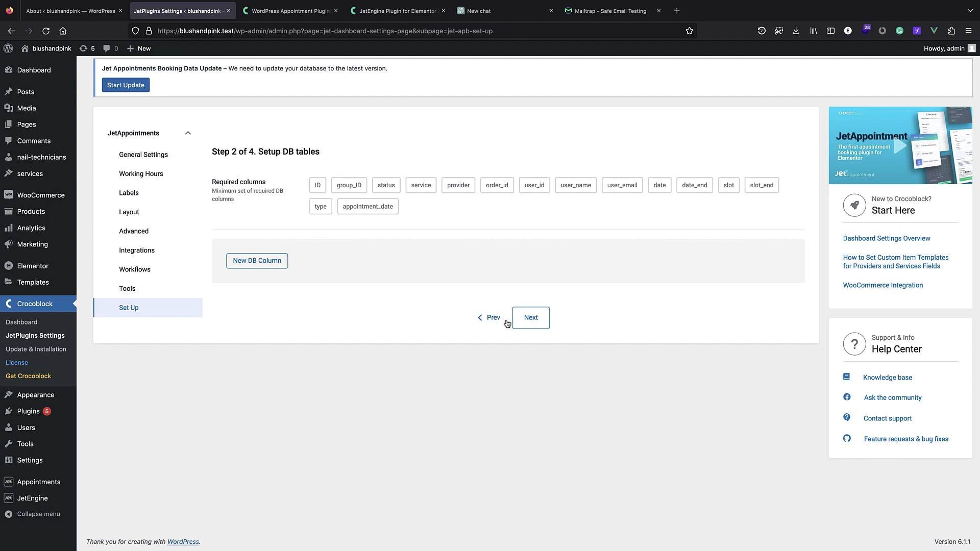
Review the 00:30 slots and Monday–Friday 08:00–17:00 work hours, then continue to Step 4.
{"action": "left_click", "coordinate": [532, 317]}
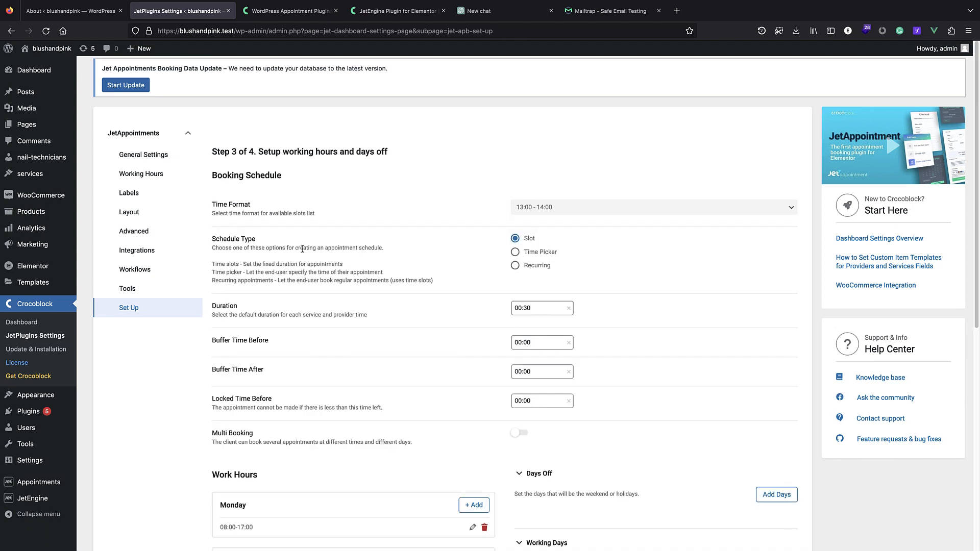
{"action": "left_click", "coordinate": [560, 213]}
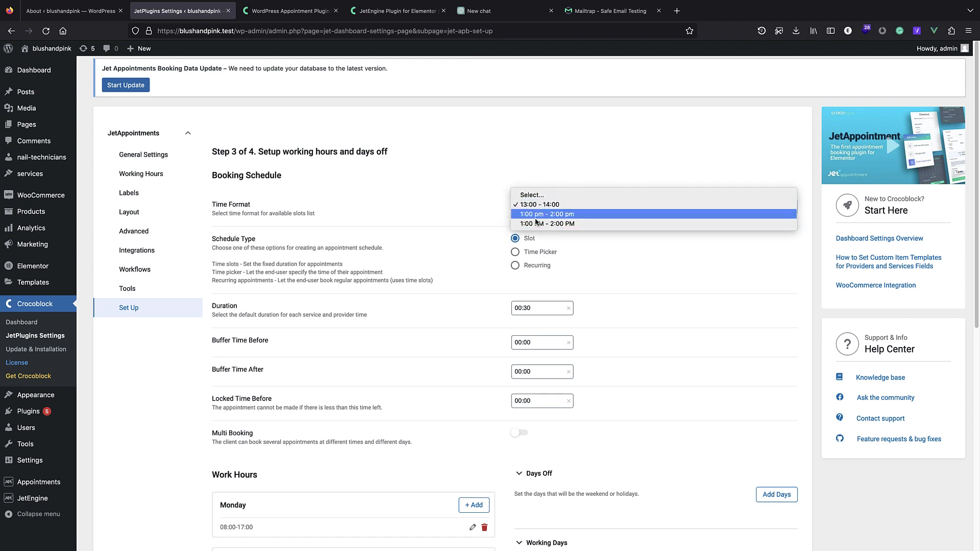
{"action": "left_click", "coordinate": [478, 208]}
{"action": "scroll", "coordinate": [460, 220], "scroll_direction": "down", "scroll_amount": 1}
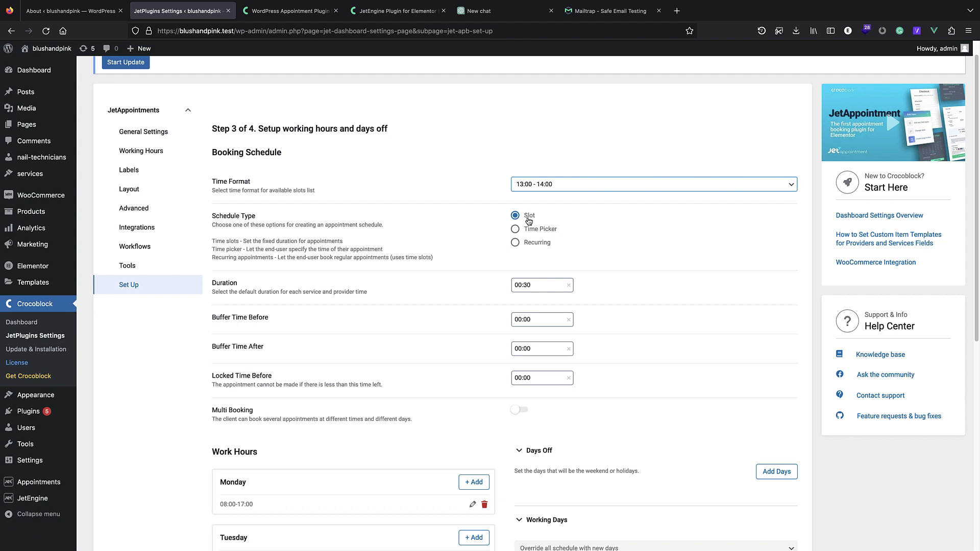
{"action": "scroll", "coordinate": [495, 204], "scroll_direction": "down", "scroll_amount": 1}
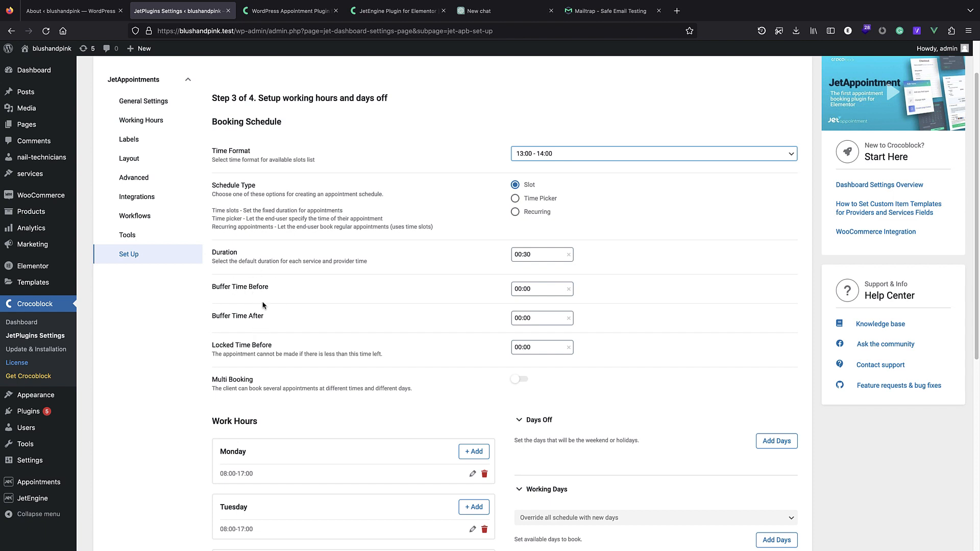
{"action": "scroll", "coordinate": [479, 258], "scroll_direction": "down", "scroll_amount": 1}
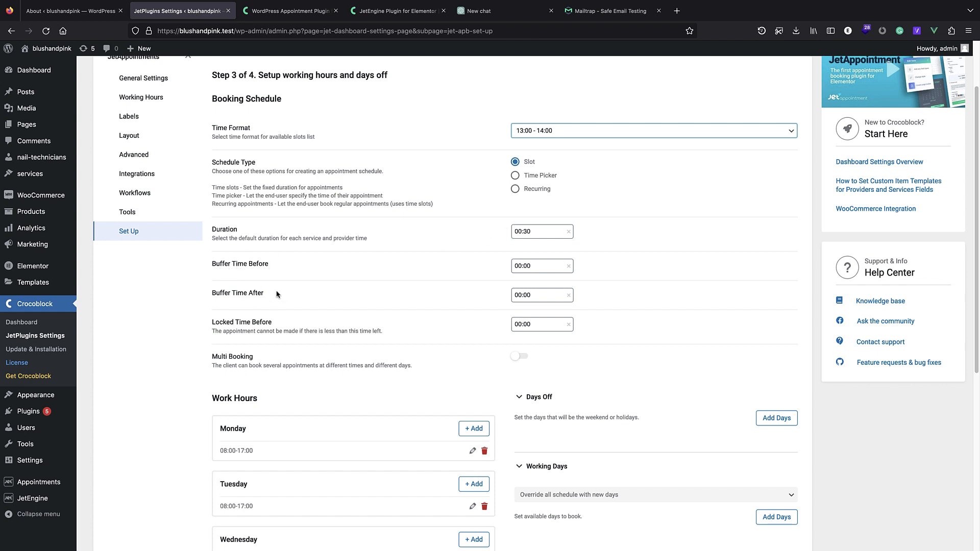
{"action": "scroll", "coordinate": [279, 287], "scroll_direction": "down", "scroll_amount": 1}
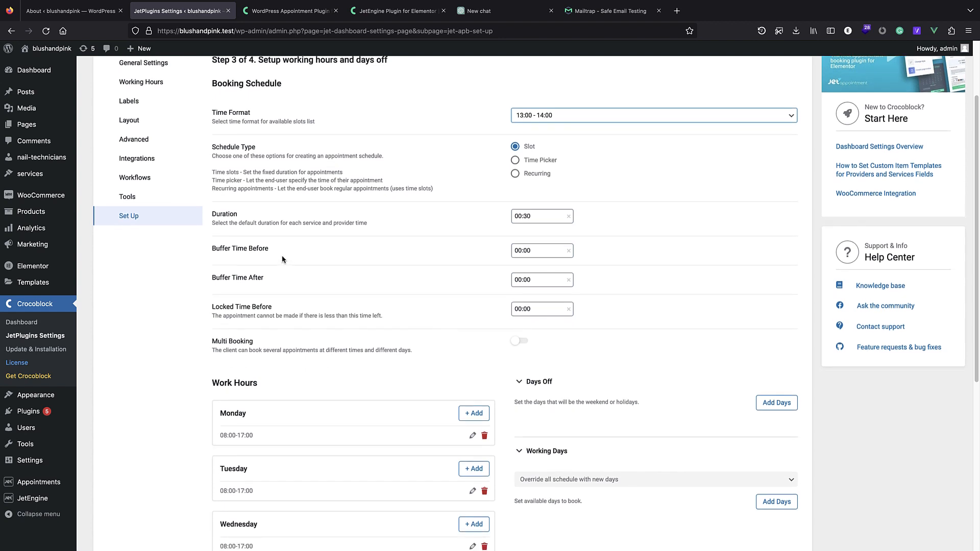
{"action": "scroll", "coordinate": [302, 194], "scroll_direction": "down", "scroll_amount": 3}
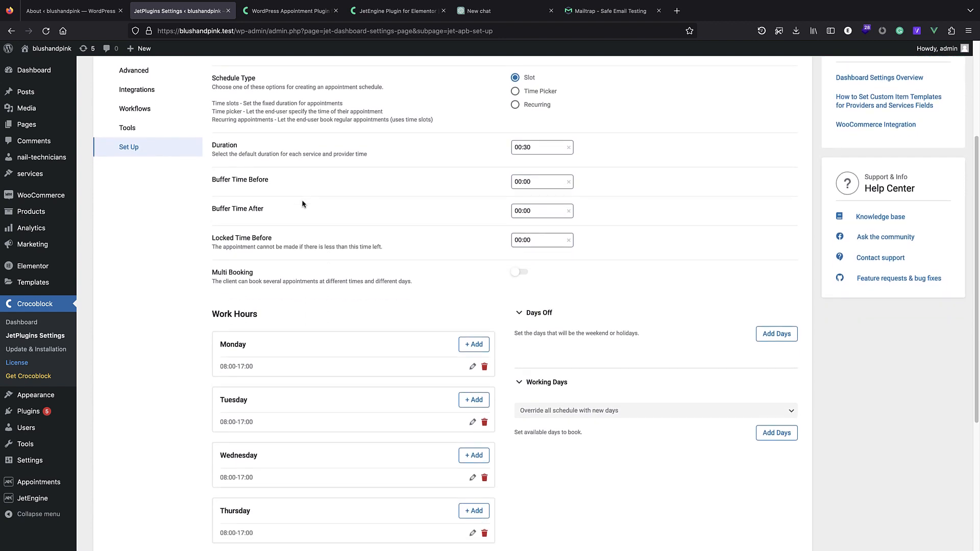
{"action": "scroll", "coordinate": [293, 284], "scroll_direction": "down", "scroll_amount": 3}
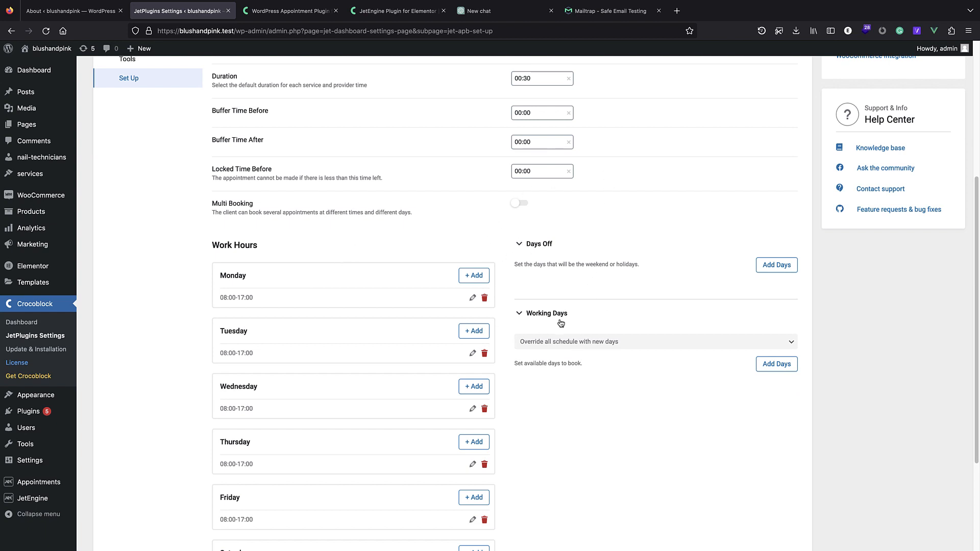
{"action": "scroll", "coordinate": [363, 396], "scroll_direction": "down", "scroll_amount": 5}
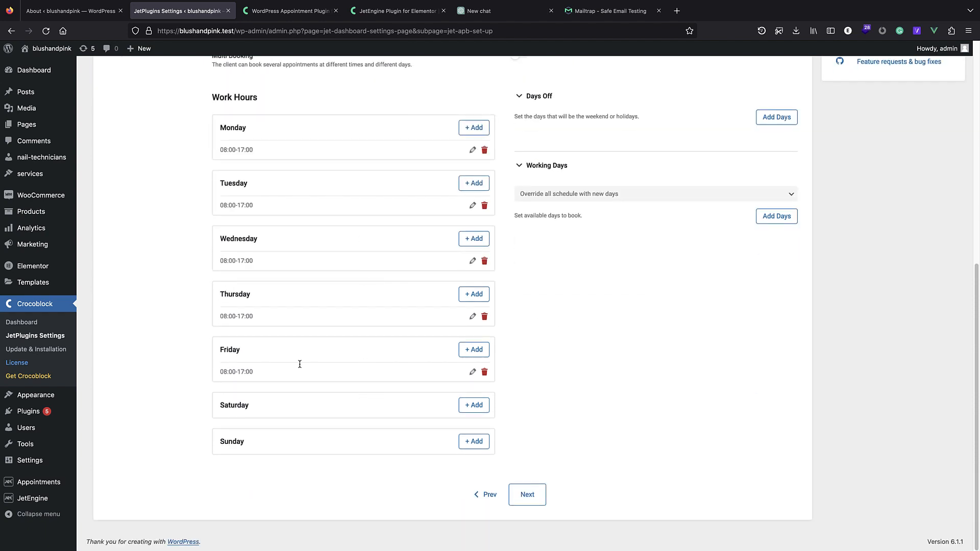
{"action": "scroll", "coordinate": [237, 310], "scroll_direction": "up", "scroll_amount": 1}
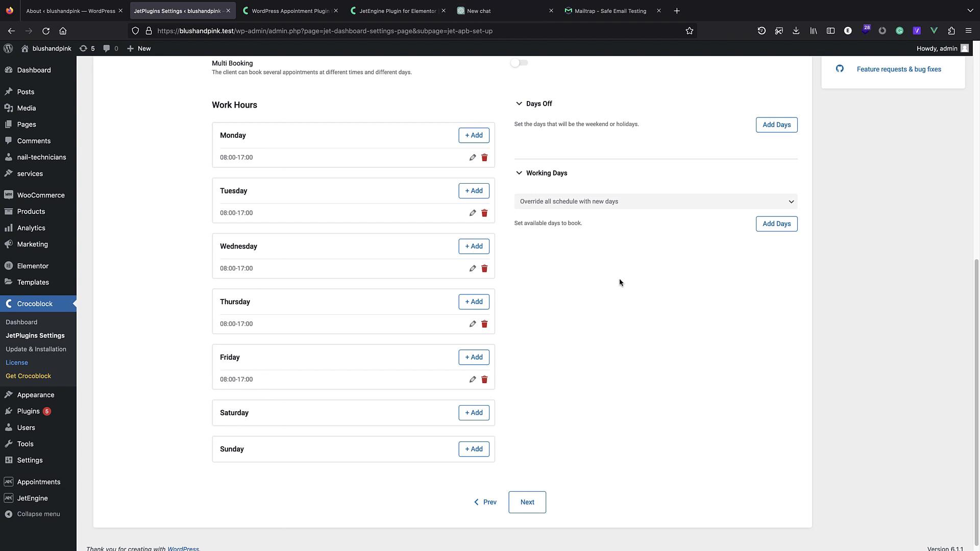
{"action": "scroll", "coordinate": [620, 282], "scroll_direction": "up", "scroll_amount": 3}
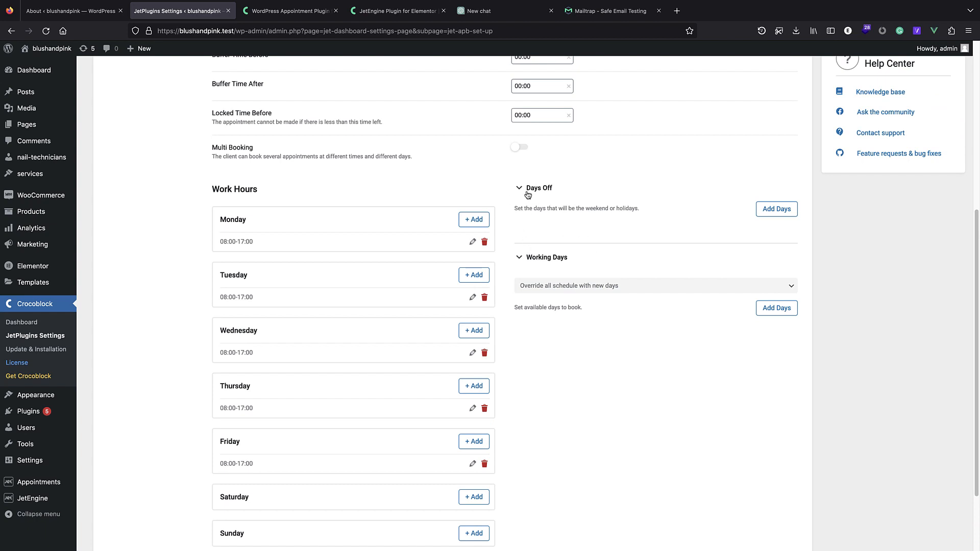
{"action": "scroll", "coordinate": [529, 191], "scroll_direction": "up", "scroll_amount": 5}
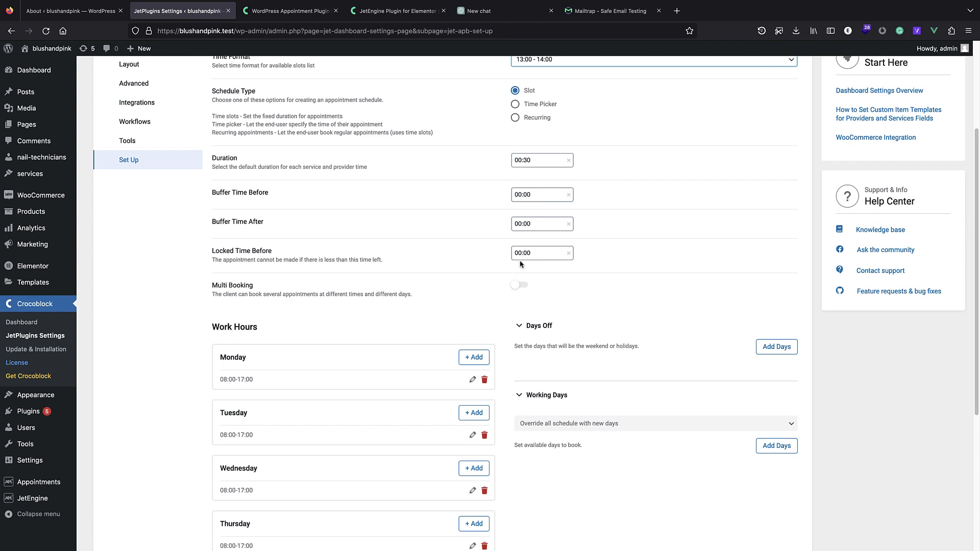
{"action": "scroll", "coordinate": [489, 305], "scroll_direction": "up", "scroll_amount": 3}
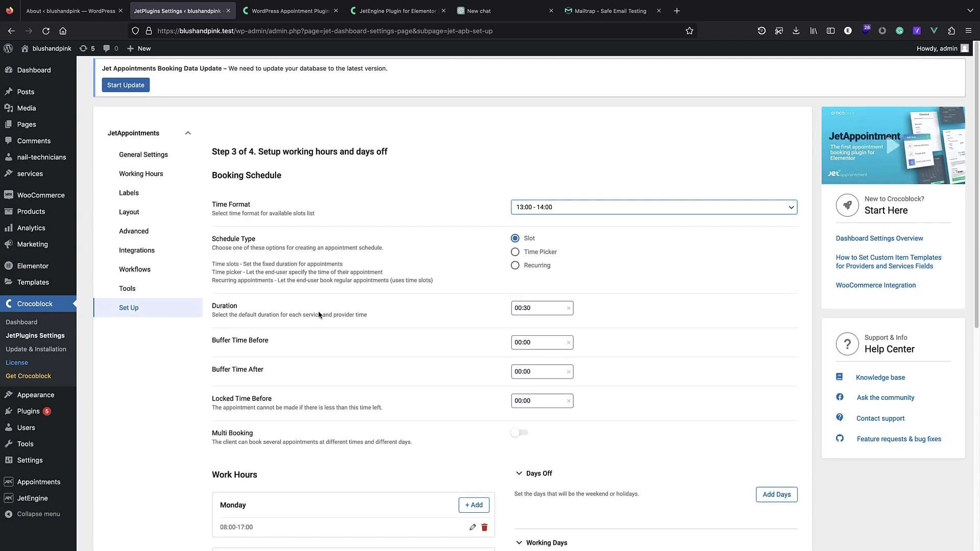
{"action": "scroll", "coordinate": [359, 259], "scroll_direction": "down", "scroll_amount": 7}
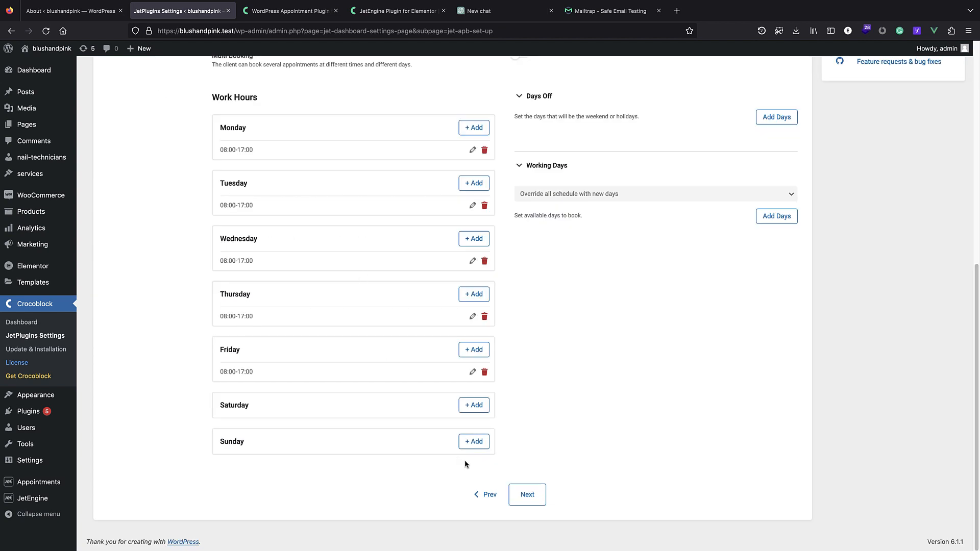
{"action": "left_click", "coordinate": [519, 495]}
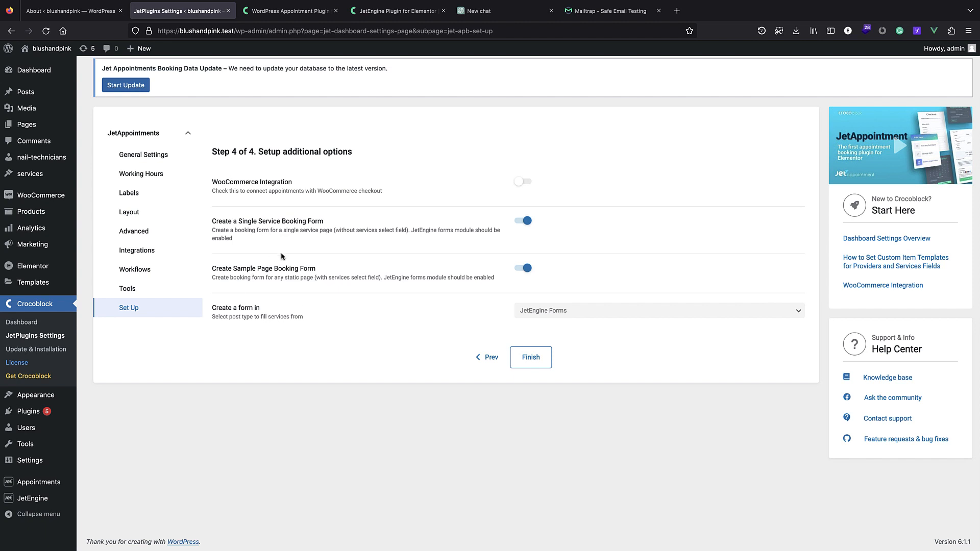
Turn off the Single Service Booking Form, keep the sample page form, and finish setup.
{"action": "left_click", "coordinate": [526, 222]}
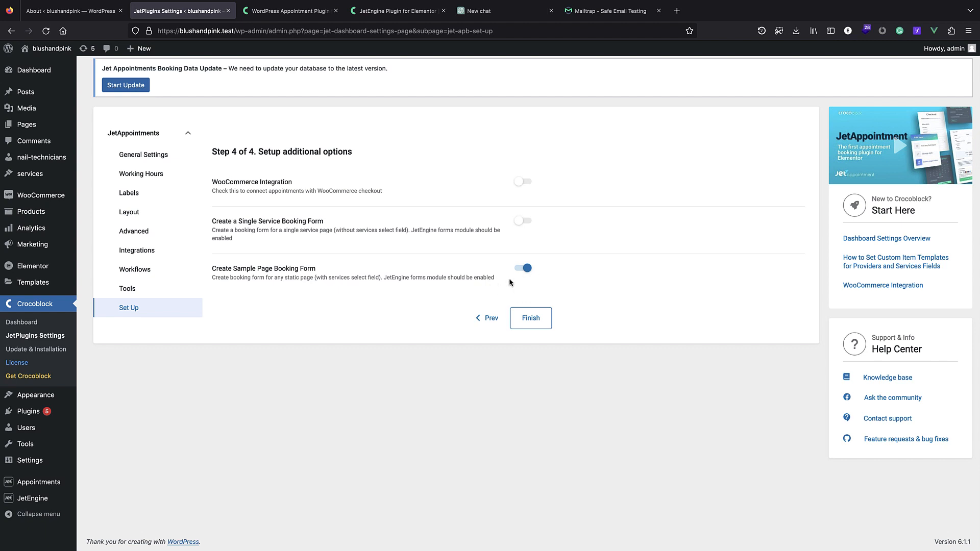
{"action": "left_click", "coordinate": [530, 321]}
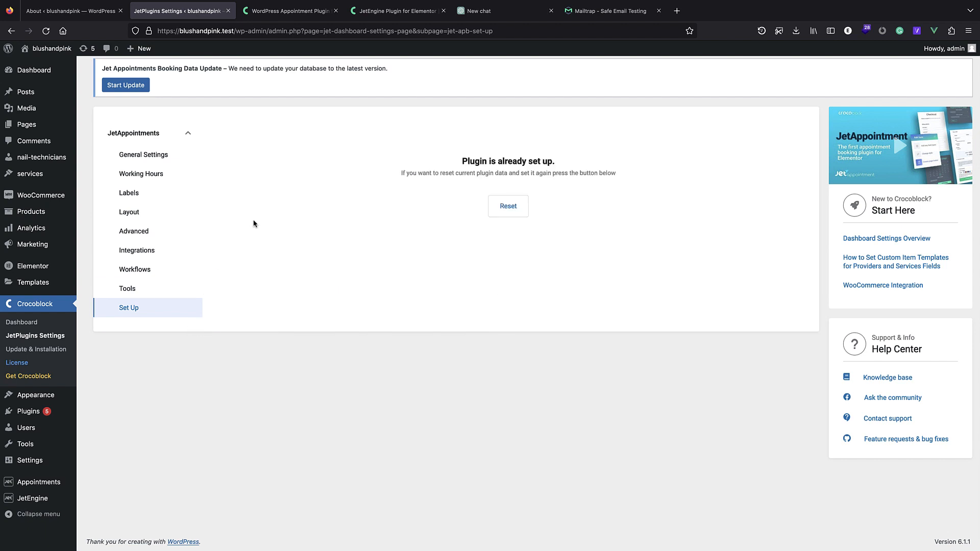
Copy the booking form's shortcode from the JetEngine Forms list.
{"action": "mouse_move", "coordinate": [38, 456]}
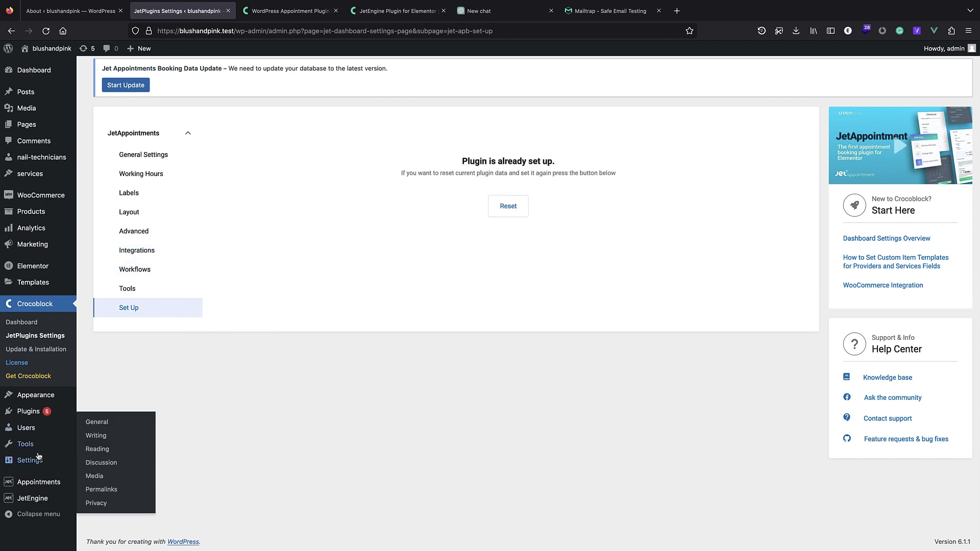
{"action": "mouse_move", "coordinate": [36, 499]}
{"action": "left_click", "coordinate": [102, 504]}
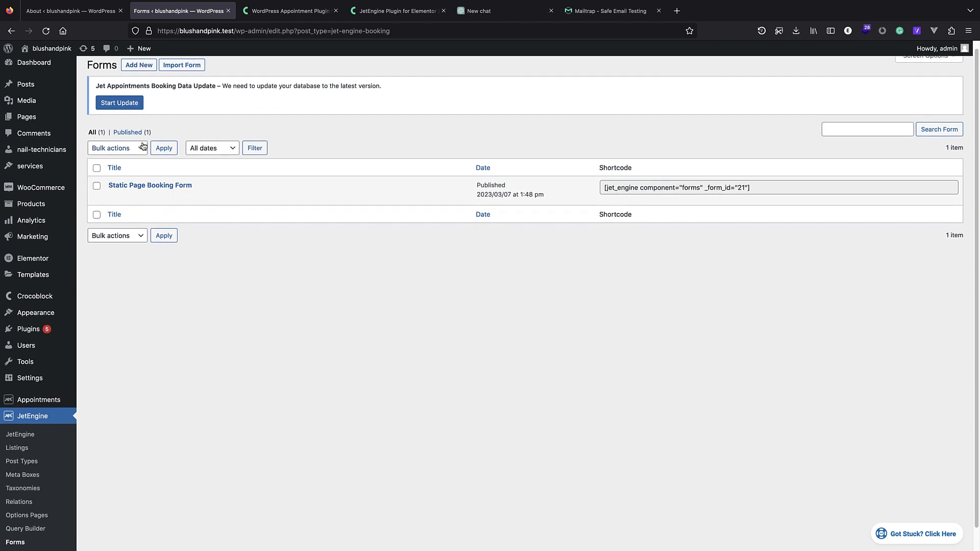
{"action": "scroll", "coordinate": [19, 416], "scroll_direction": "down", "scroll_amount": 1}
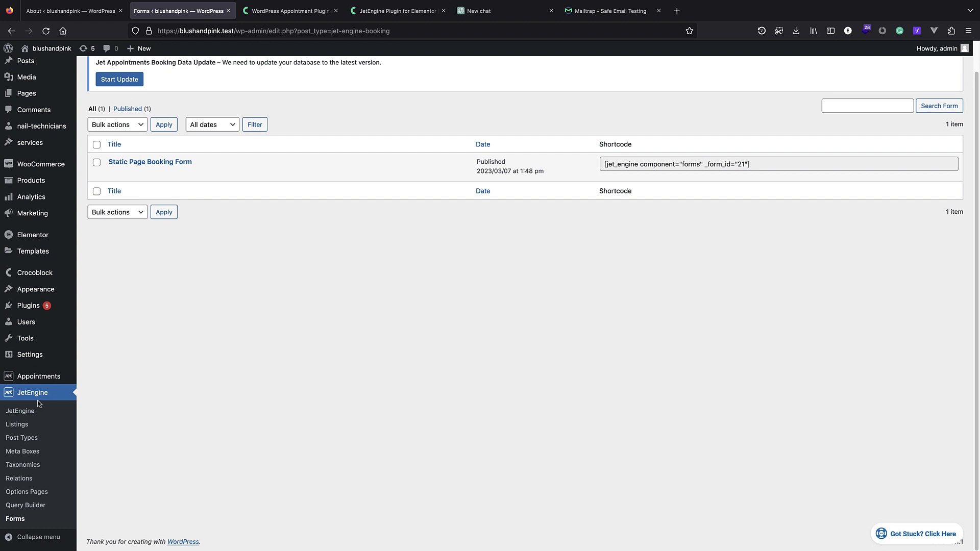
{"action": "scroll", "coordinate": [170, 310], "scroll_direction": "up", "scroll_amount": 1}
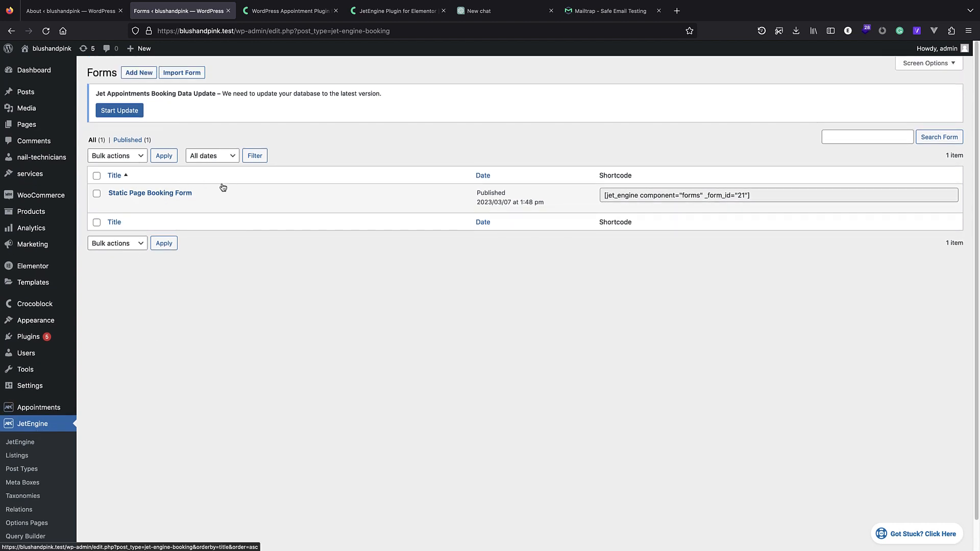
{"action": "left_click", "coordinate": [637, 196]}
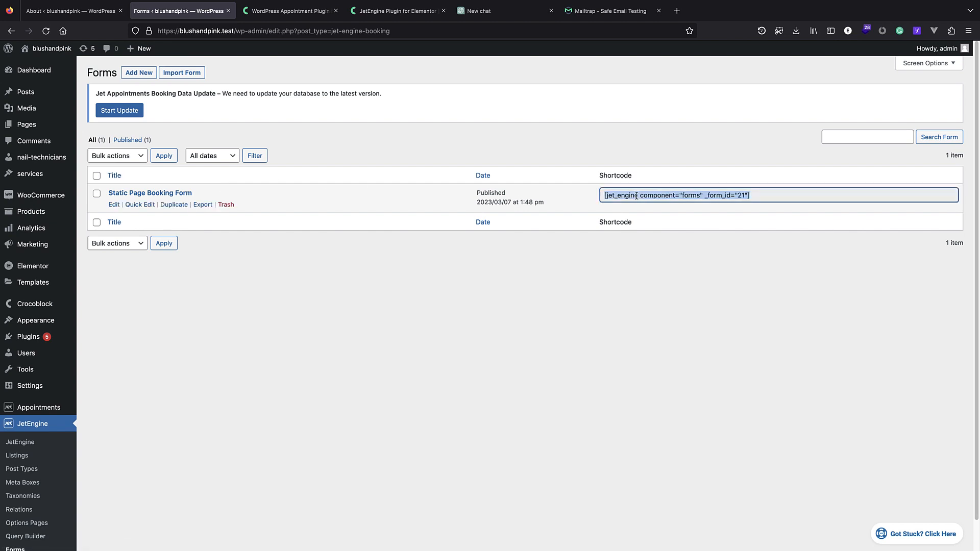
{"action": "right_click", "coordinate": [637, 196]}
{"action": "left_click", "coordinate": [649, 228]}
Open the Static Page Booking Form's edit screen and review its fields.
{"action": "left_click", "coordinate": [168, 194]}
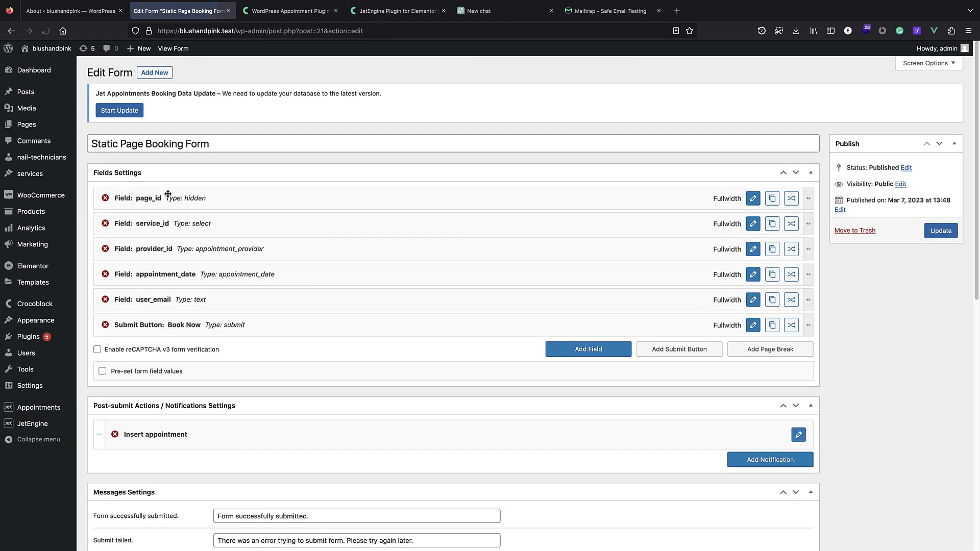
{"action": "scroll", "coordinate": [253, 188], "scroll_direction": "down", "scroll_amount": 2}
{"action": "scroll", "coordinate": [252, 188], "scroll_direction": "down", "scroll_amount": 10}
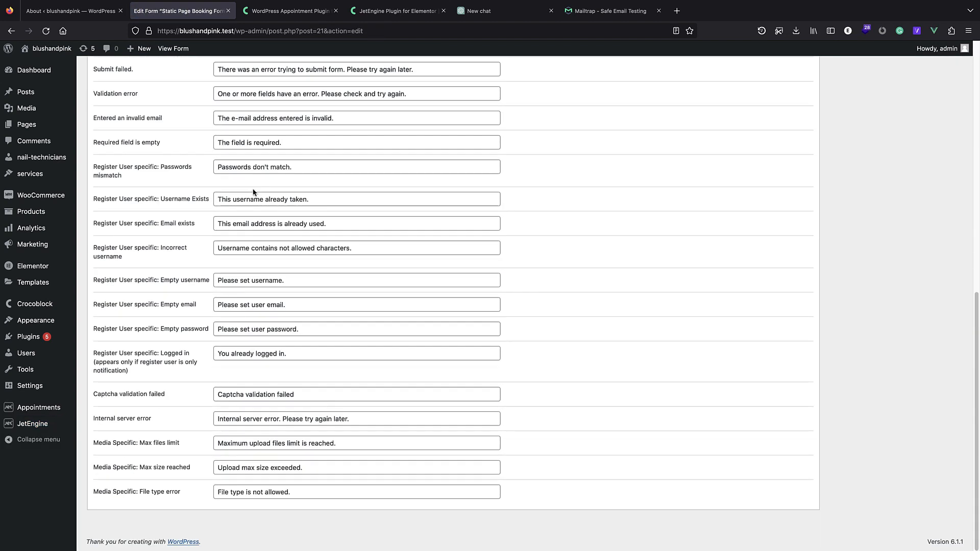
{"action": "scroll", "coordinate": [272, 148], "scroll_direction": "up", "scroll_amount": 3}
{"action": "scroll", "coordinate": [272, 149], "scroll_direction": "up", "scroll_amount": 9}
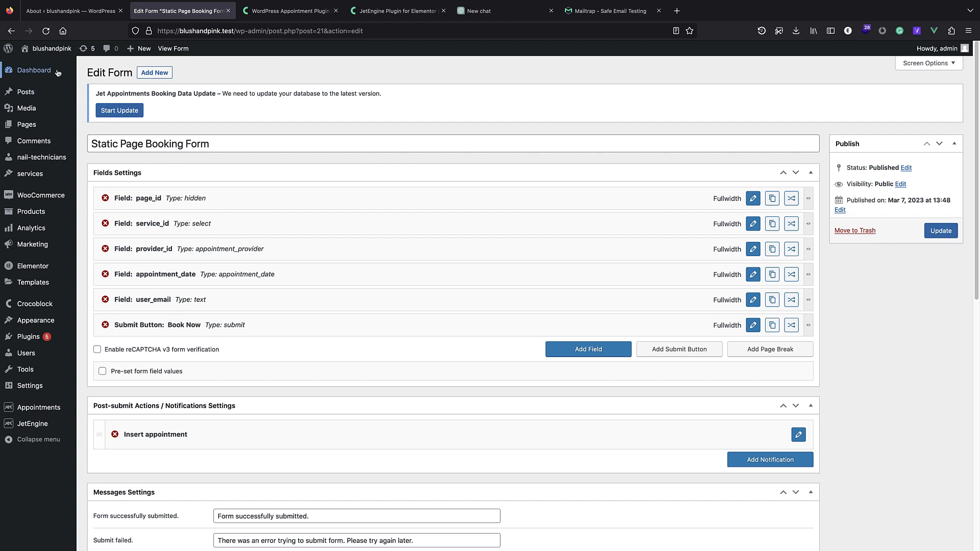
Open the site's Home page in Elementor.
{"action": "mouse_move", "coordinate": [51, 53]}
{"action": "left_click", "coordinate": [51, 49]}
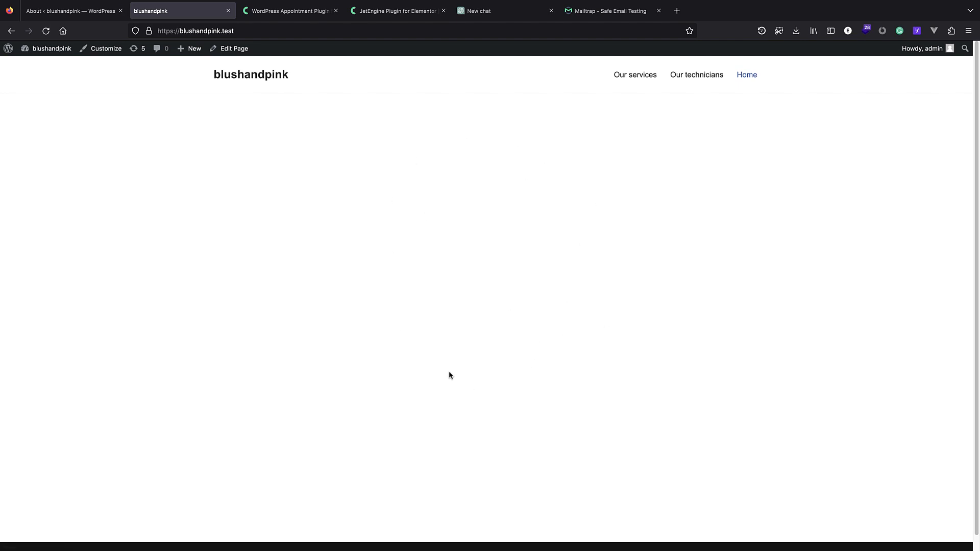
{"action": "left_click", "coordinate": [230, 51]}
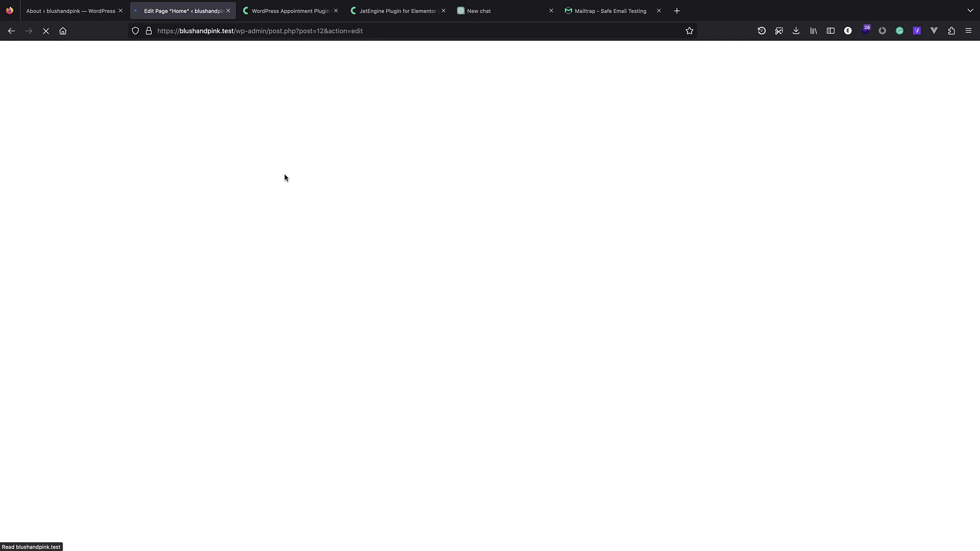
{"action": "left_click", "coordinate": [205, 55]}
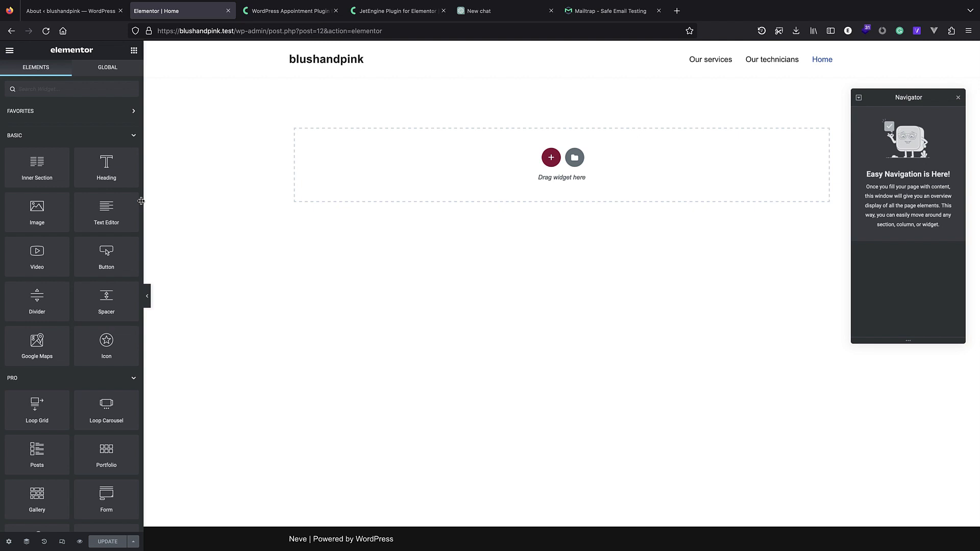
Add a JetEngine Form widget showing the Static Page Booking Form and update the page.
{"action": "scroll", "coordinate": [77, 204], "scroll_direction": "down", "scroll_amount": 10}
{"action": "scroll", "coordinate": [72, 159], "scroll_direction": "up", "scroll_amount": 10}
{"action": "type", "text": "form"}
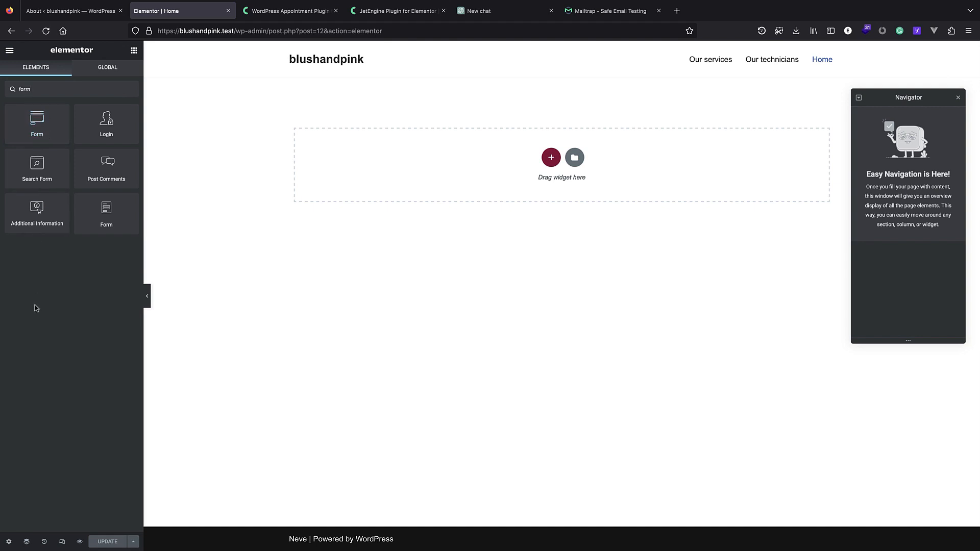
{"action": "left_click_drag", "start_coordinate": [35, 122], "coordinate": [418, 161]}
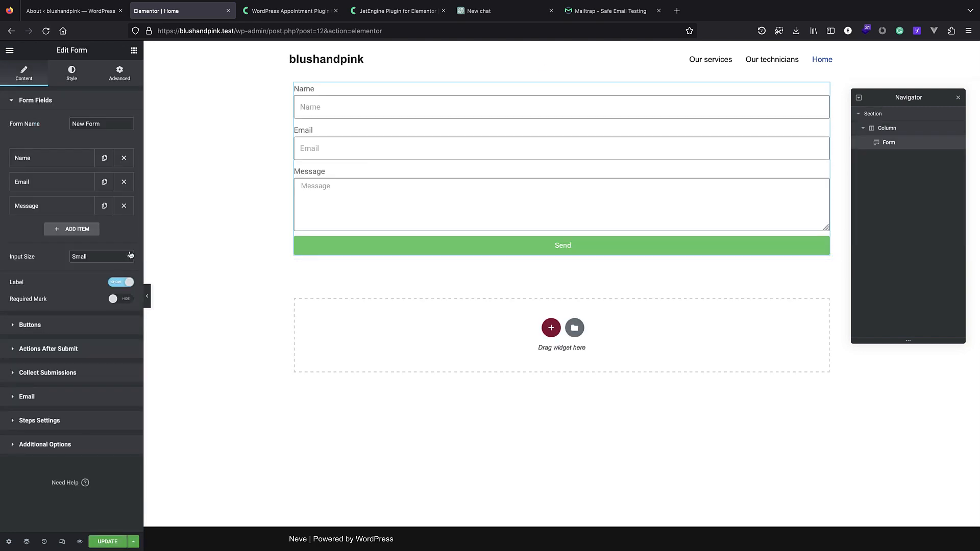
{"action": "key", "text": "ctrl+z"}
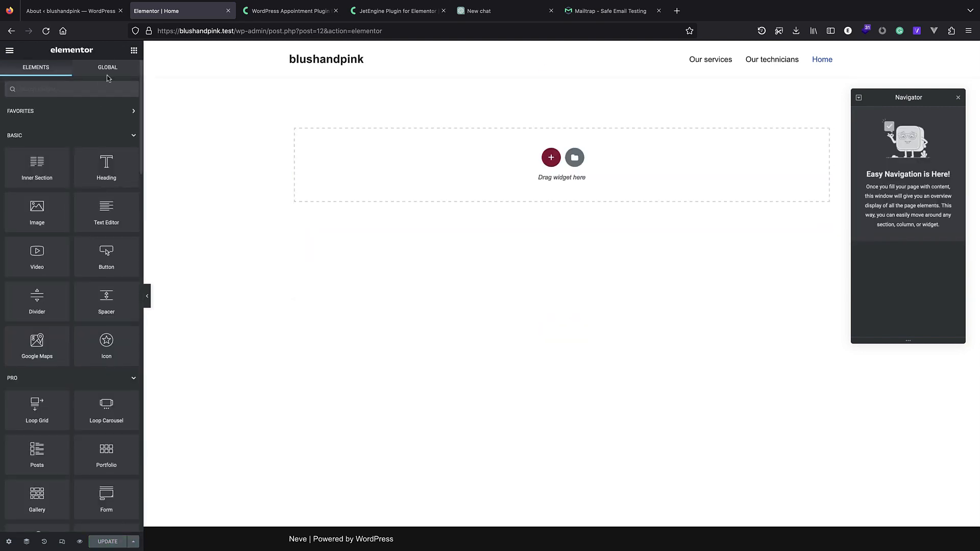
{"action": "type", "text": "form"}
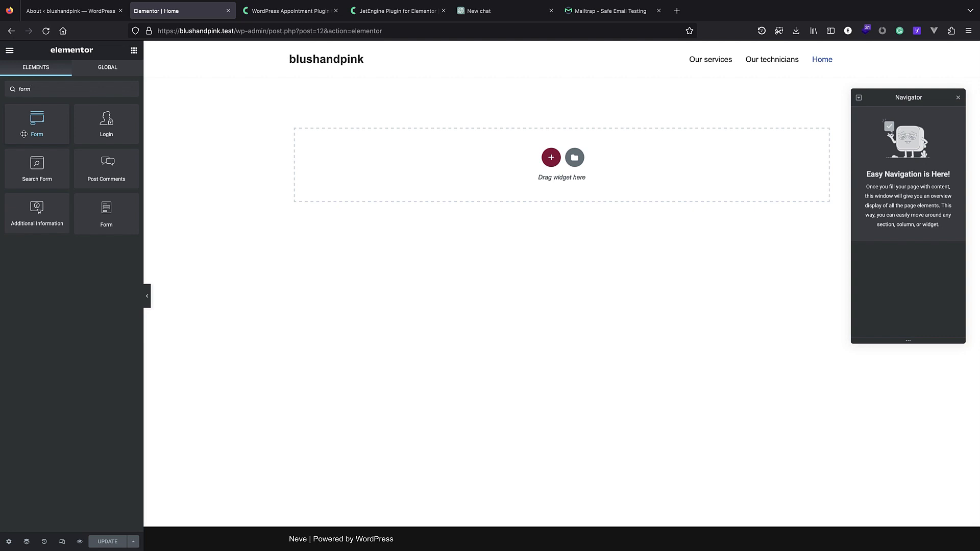
{"action": "left_click_drag", "start_coordinate": [115, 210], "coordinate": [531, 153]}
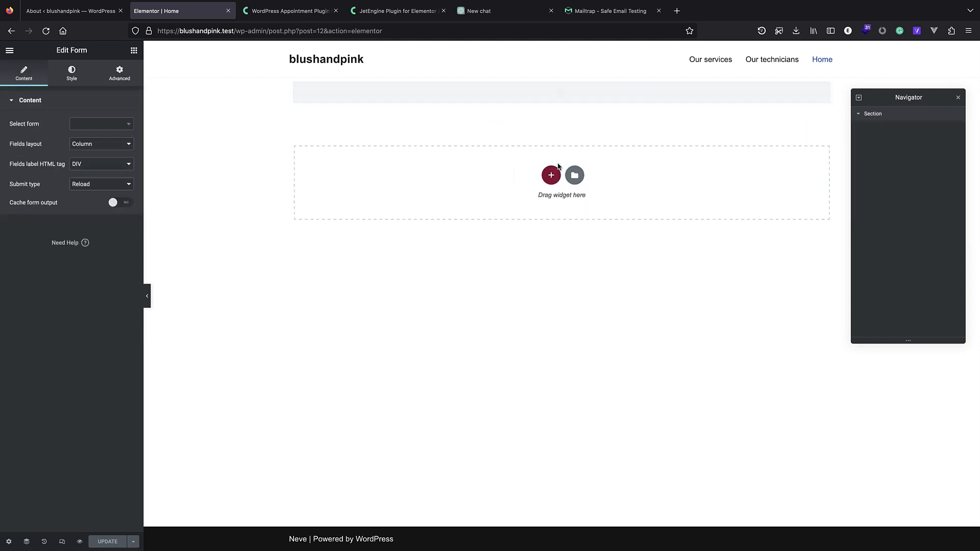
{"action": "left_click", "coordinate": [104, 127]}
{"action": "type", "text": "form"}
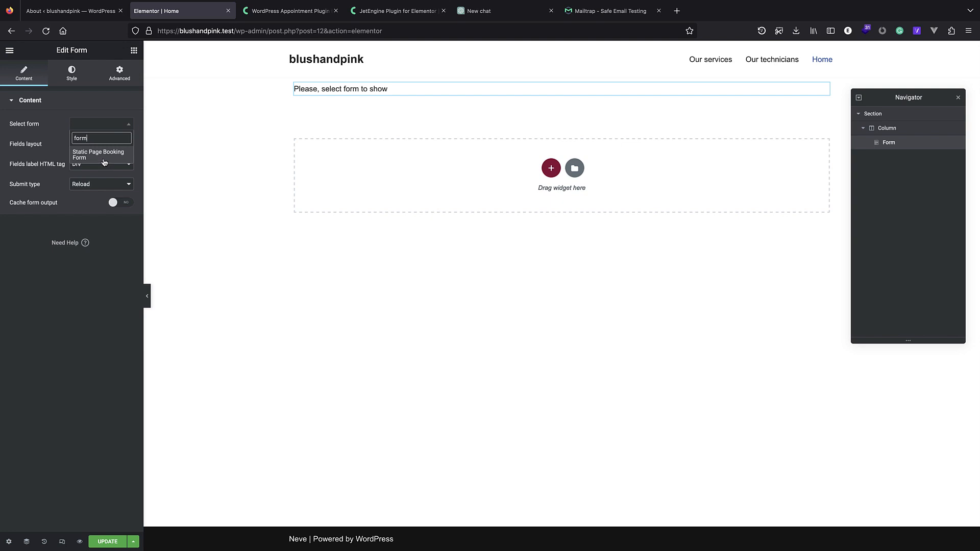
{"action": "left_click", "coordinate": [102, 159]}
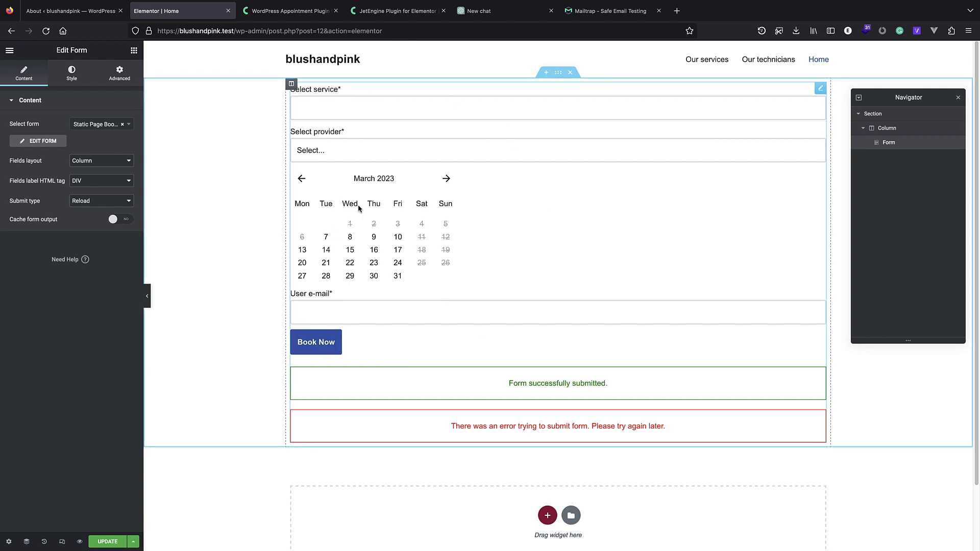
{"action": "left_click", "coordinate": [102, 543]}
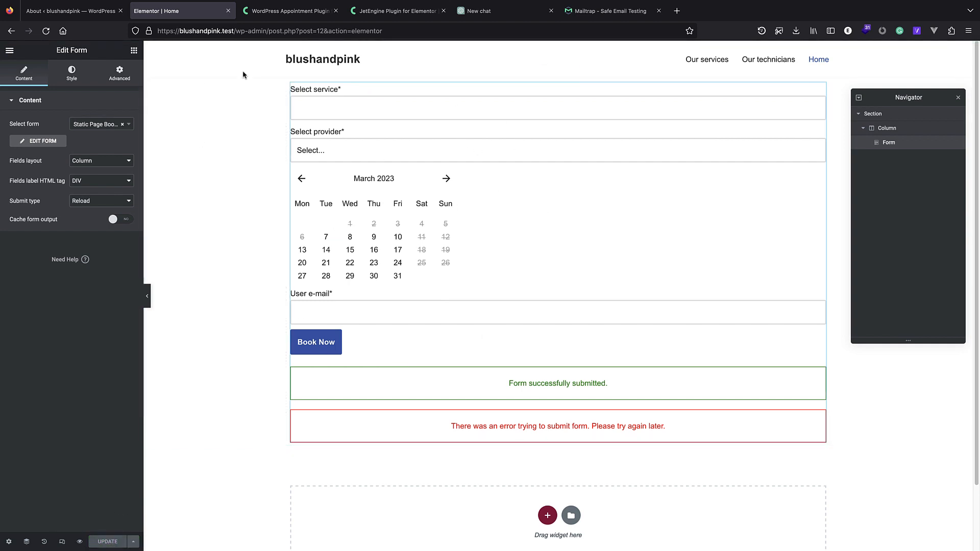
On the live front page, check the booking form's service and provider choices.
{"action": "left_click", "coordinate": [228, 30]}
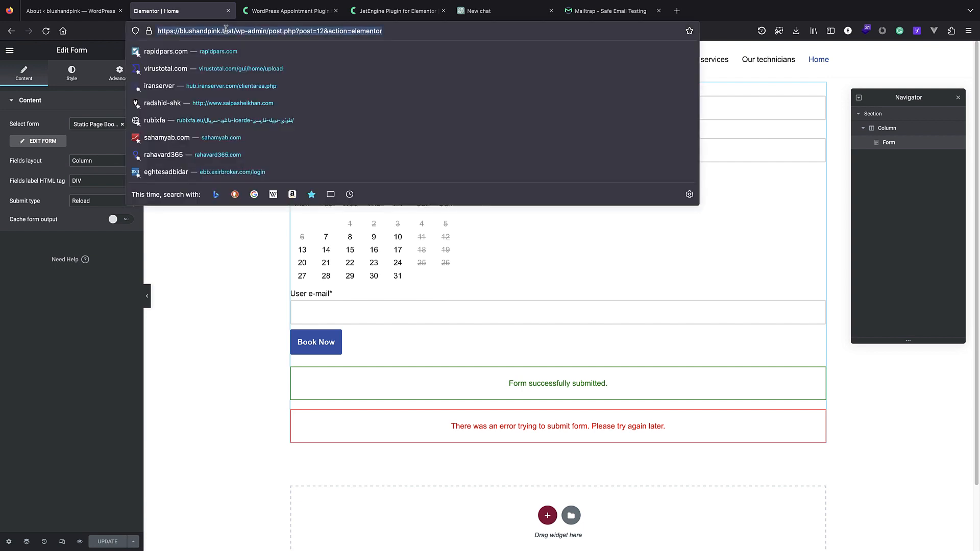
{"action": "left_click", "coordinate": [72, 11]}
{"action": "left_click", "coordinate": [51, 51]}
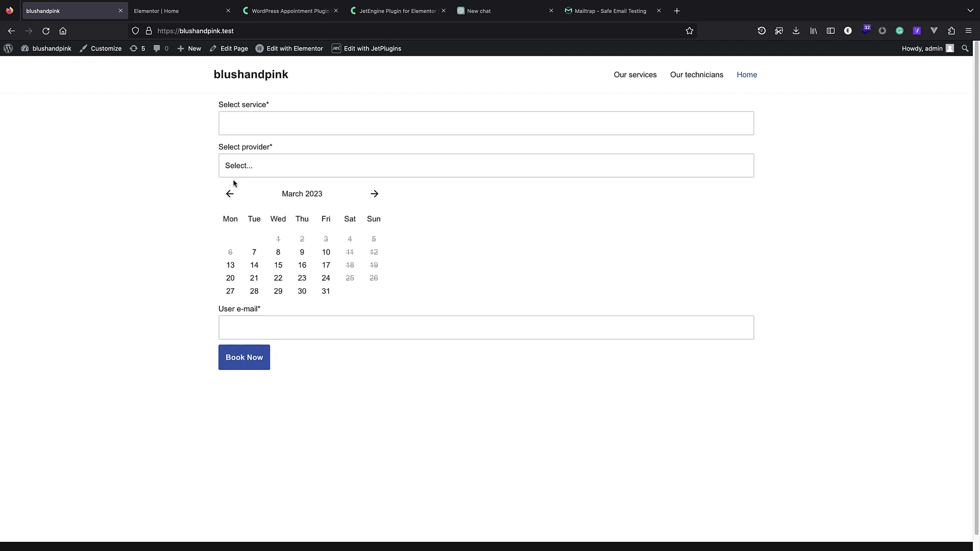
{"action": "left_click", "coordinate": [264, 126]}
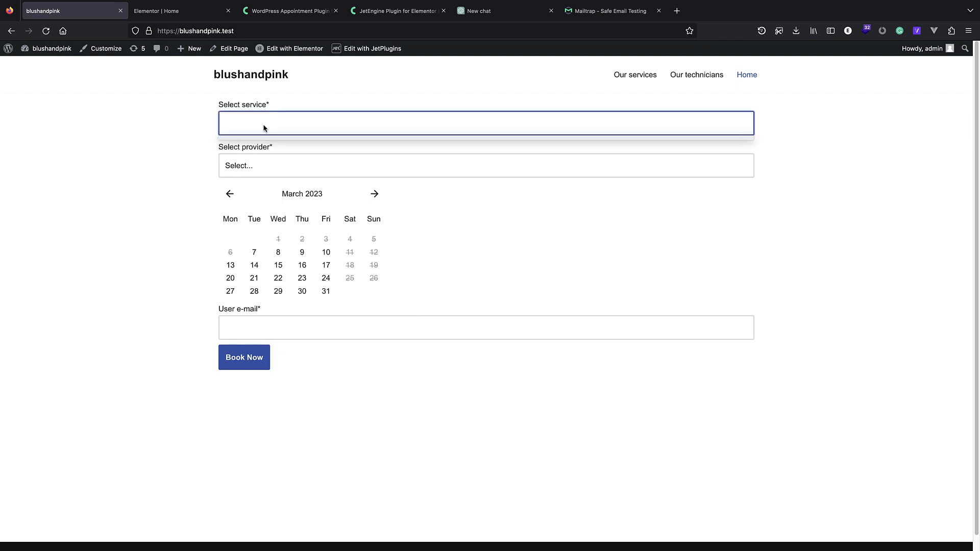
{"action": "left_click", "coordinate": [262, 167]}
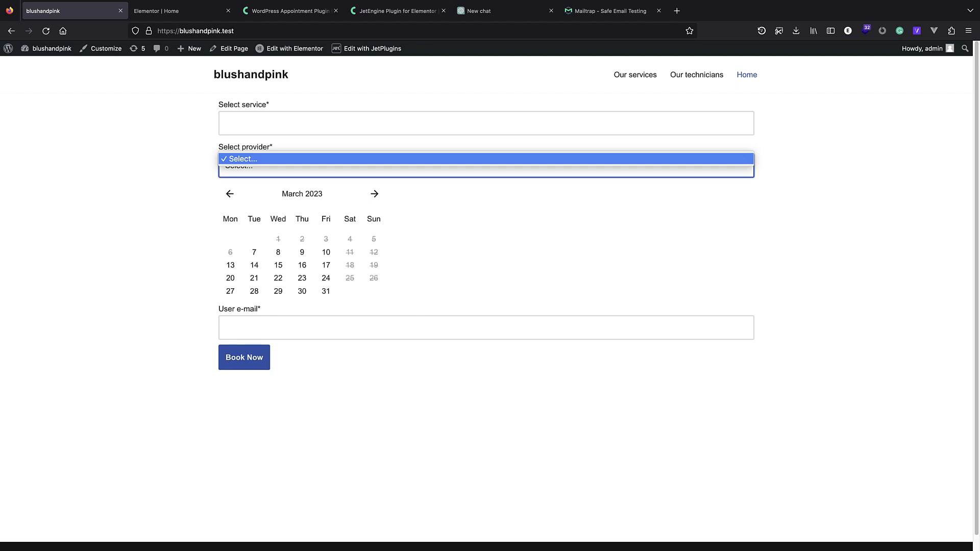
{"action": "left_click", "coordinate": [179, 102]}
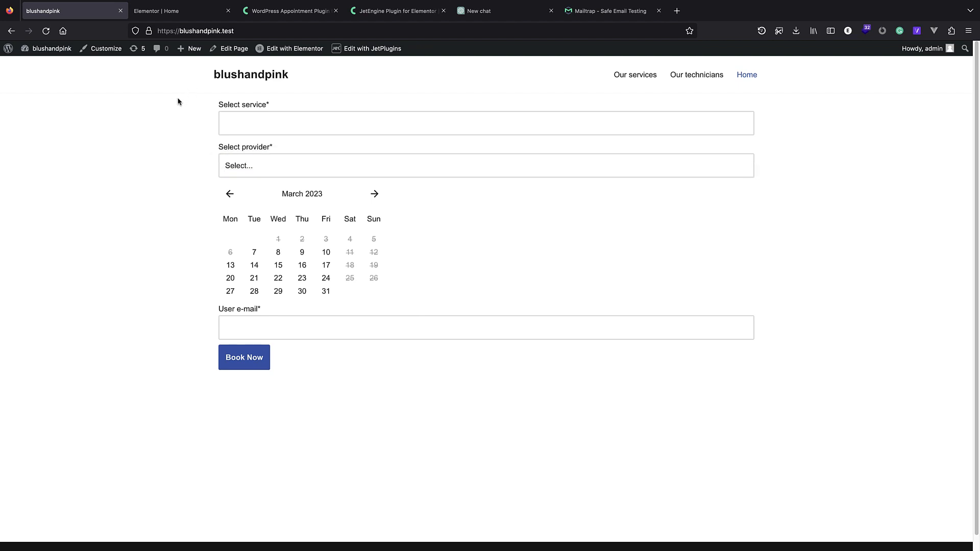
Start a new services post, leaving Price per slot at 10.
{"action": "mouse_move", "coordinate": [8, 48]}
{"action": "left_click", "coordinate": [22, 66]}
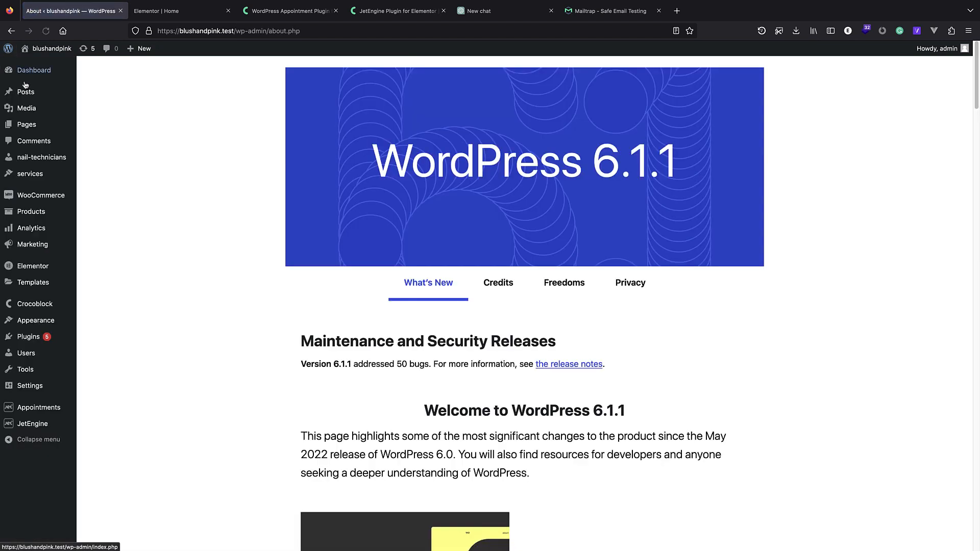
{"action": "left_click", "coordinate": [46, 173]}
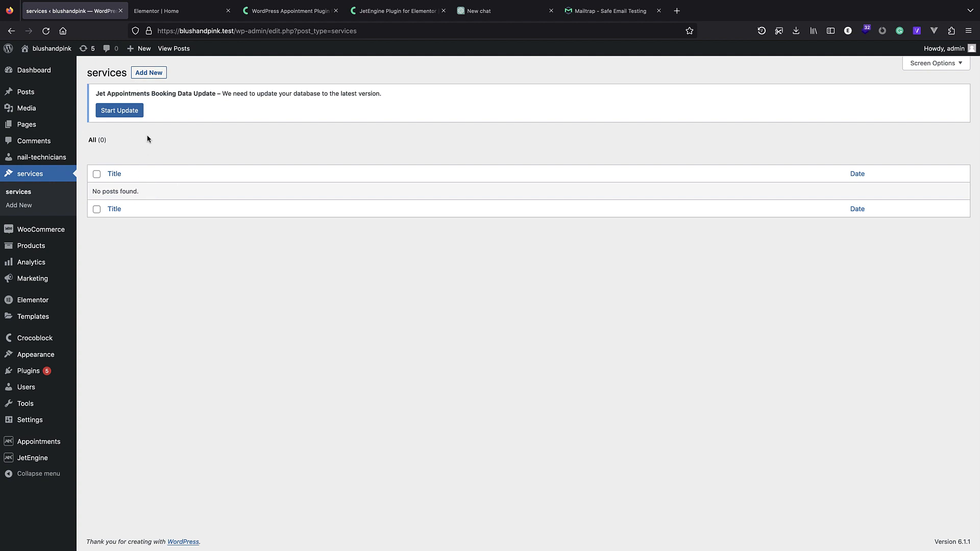
{"action": "left_click", "coordinate": [154, 77]}
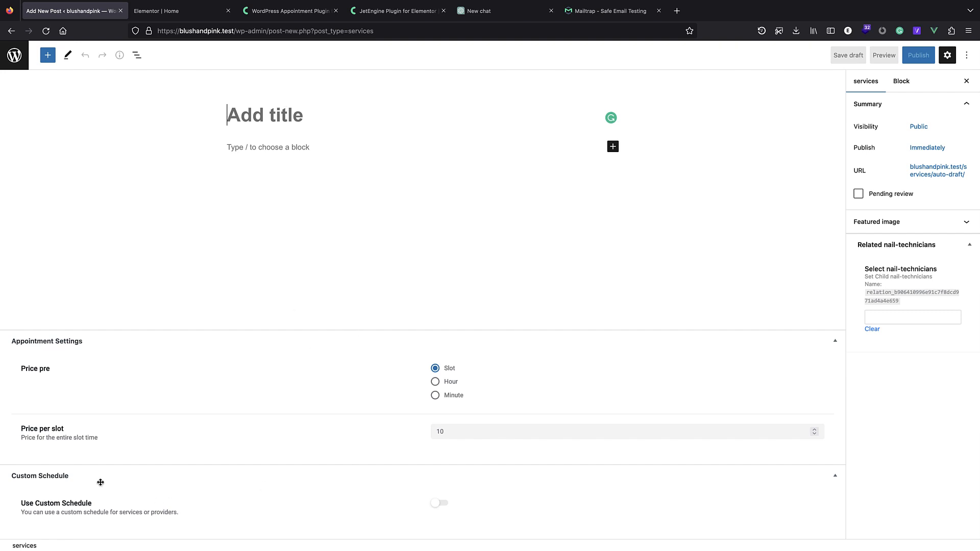
{"action": "double_click", "coordinate": [450, 431]}
{"action": "left_click", "coordinate": [476, 430]}
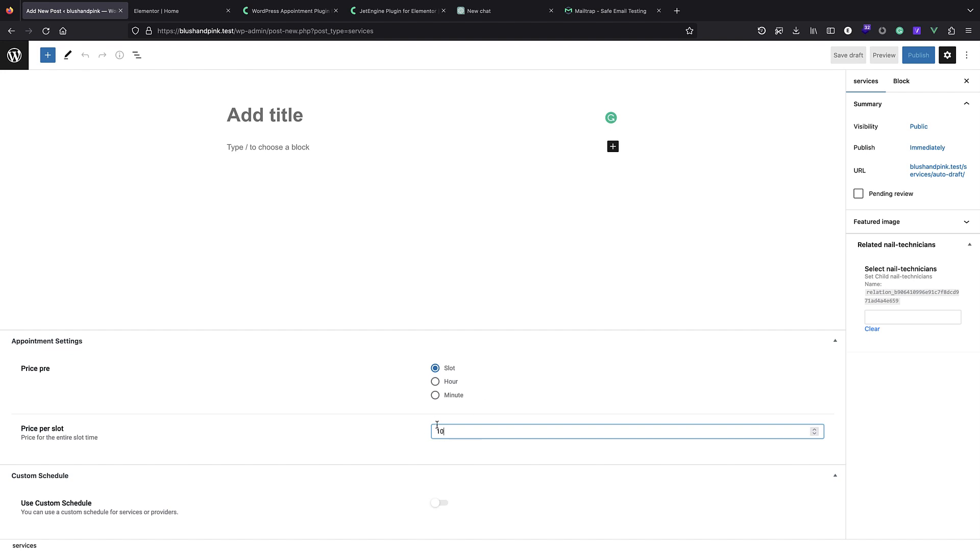
{"action": "left_click", "coordinate": [187, 172]}
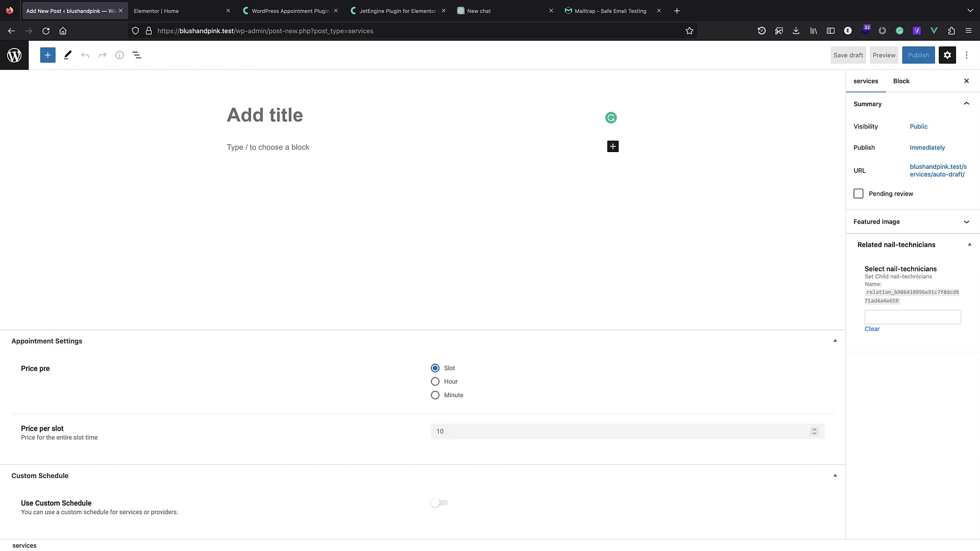
Title the post manicures and return to its document settings.
{"action": "left_click", "coordinate": [249, 111]}
{"action": "type", "text": "manicures"}
{"action": "left_click", "coordinate": [284, 147]}
{"action": "left_click", "coordinate": [556, 212]}
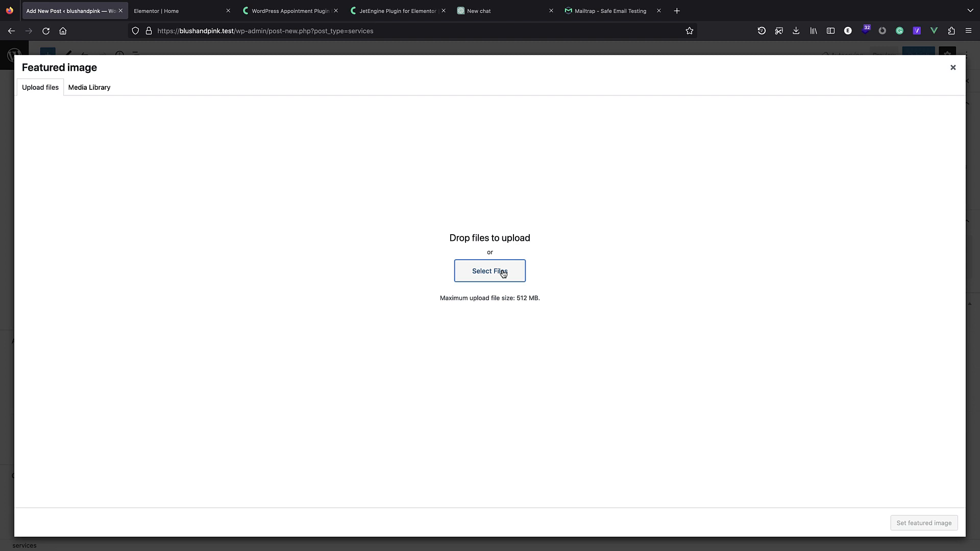
Upload manicures.jpg from the services images folder and set it as featured image.
{"action": "left_click", "coordinate": [503, 274]}
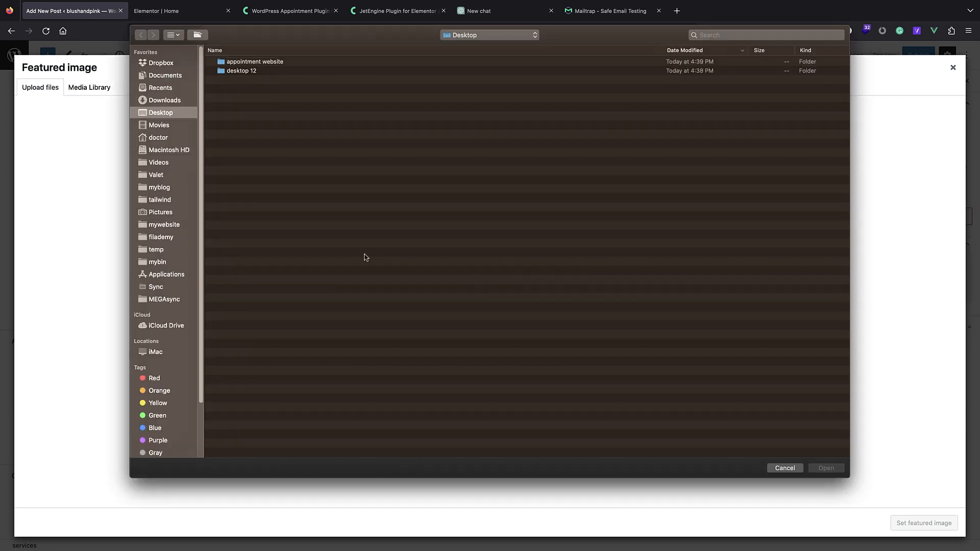
{"action": "double_click", "coordinate": [237, 62]}
{"action": "double_click", "coordinate": [252, 62]}
{"action": "left_click", "coordinate": [254, 61]}
{"action": "left_click", "coordinate": [257, 71]}
{"action": "left_click", "coordinate": [257, 80]}
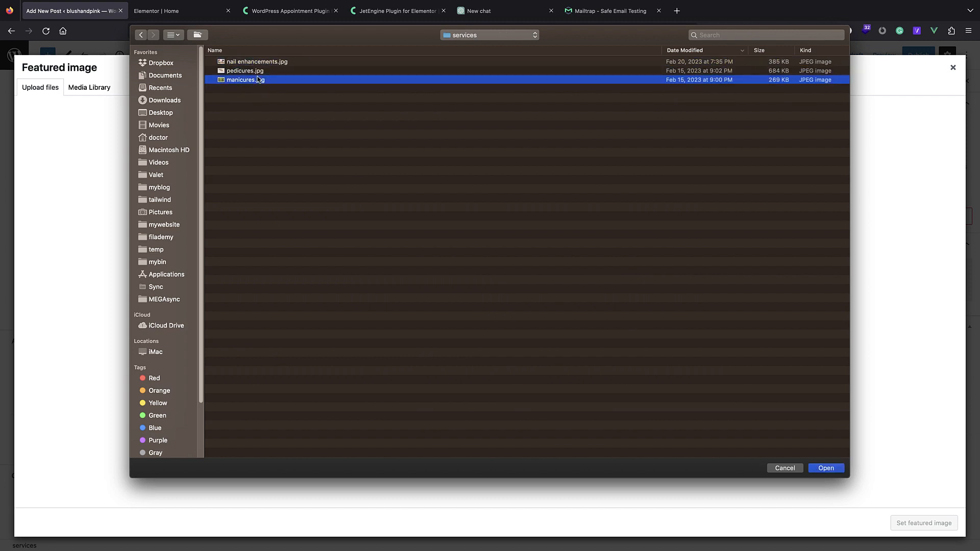
{"action": "left_click", "coordinate": [827, 468]}
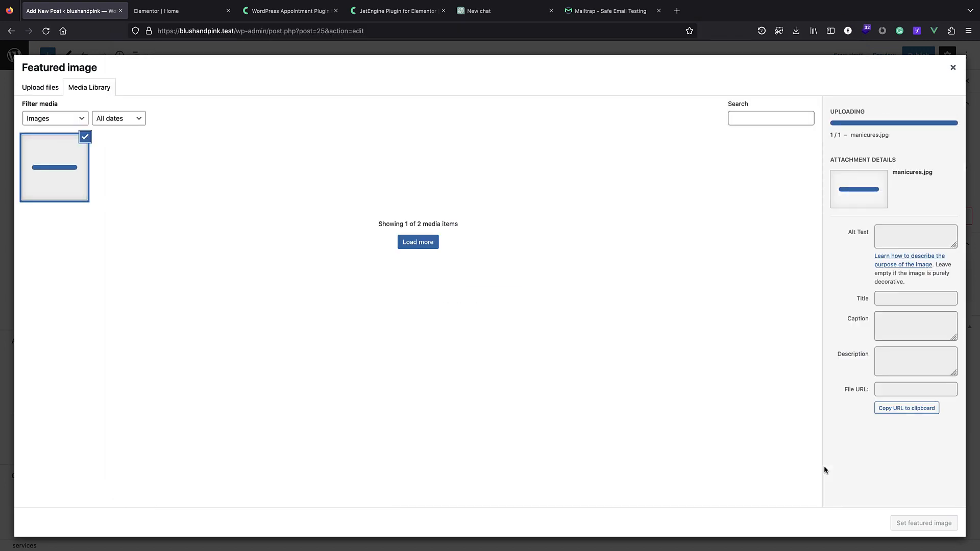
{"action": "left_click", "coordinate": [904, 526]}
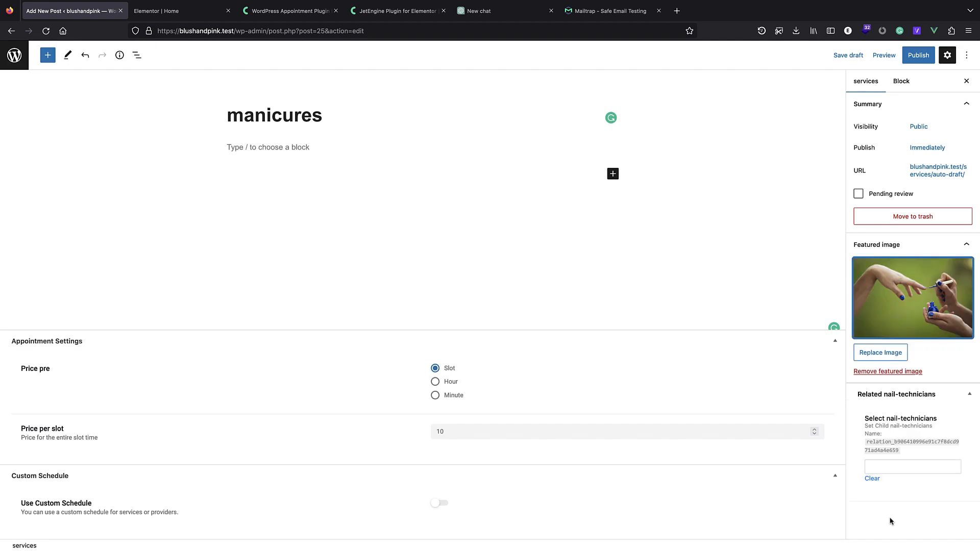
Crop the manicure photo to a 1:1 square centred on the hands and save it.
{"action": "left_click", "coordinate": [920, 319]}
{"action": "left_click", "coordinate": [79, 196]}
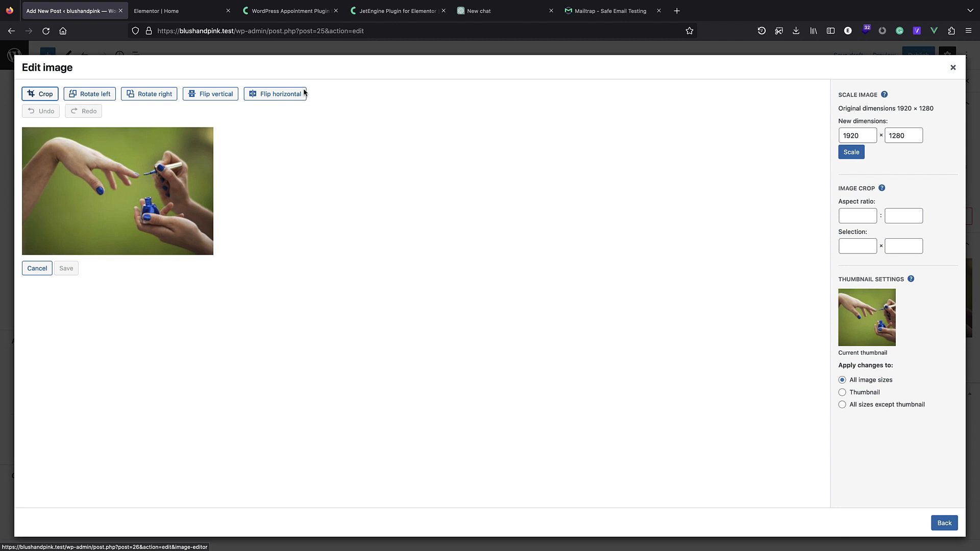
{"action": "left_click", "coordinate": [865, 220]}
{"action": "type", "text": "1"}
{"action": "left_click", "coordinate": [903, 219]}
{"action": "type", "text": "1"}
{"action": "left_click", "coordinate": [39, 95]}
{"action": "left_click_drag", "start_coordinate": [188, 157], "coordinate": [107, 248]}
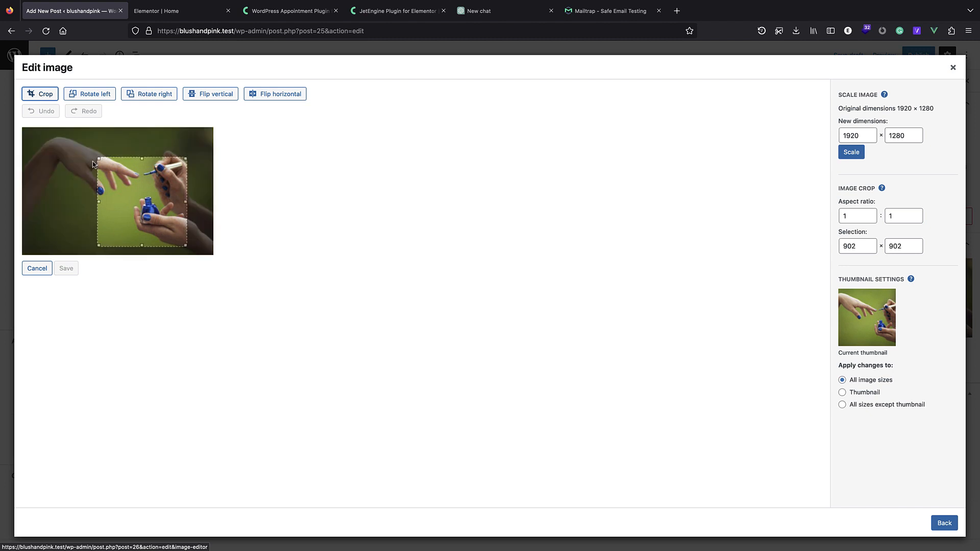
{"action": "left_click_drag", "start_coordinate": [95, 159], "coordinate": [29, 130]}
{"action": "left_click_drag", "start_coordinate": [93, 158], "coordinate": [178, 247]}
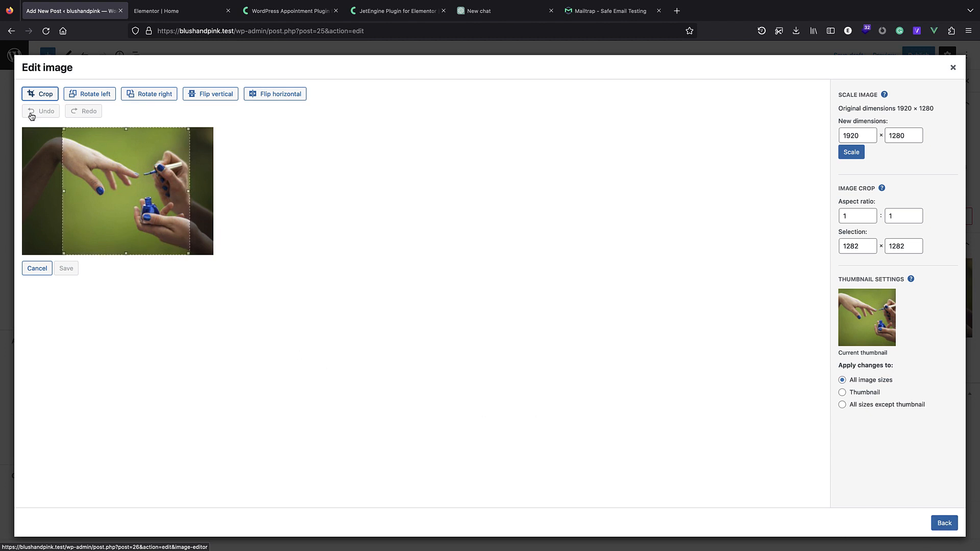
{"action": "left_click", "coordinate": [34, 96]}
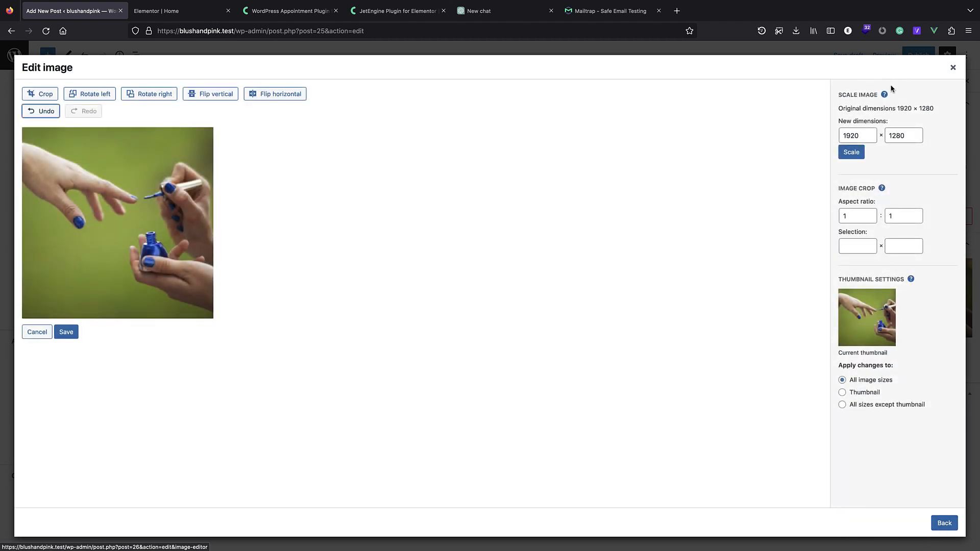
{"action": "left_click", "coordinate": [67, 335]}
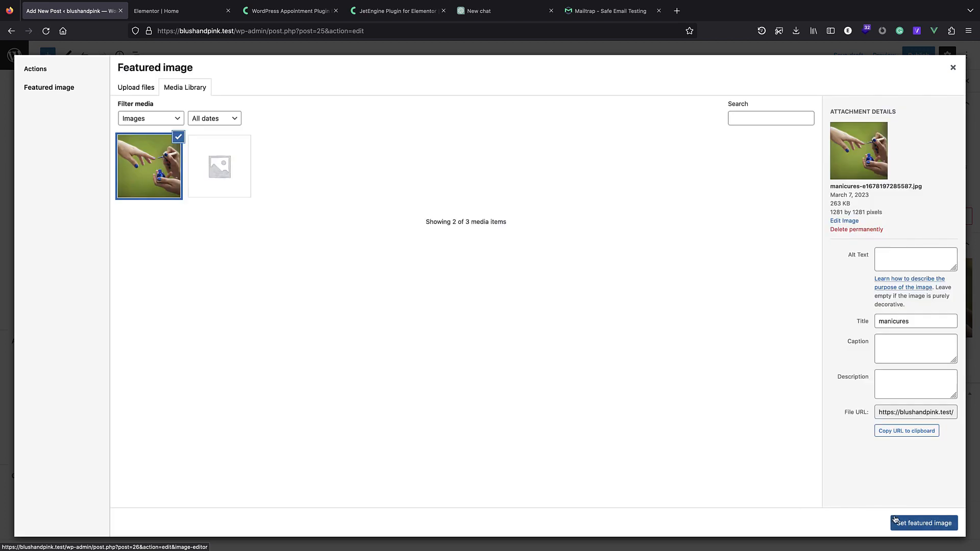
Set the cropped image as featured image, publish the manicures post, and return to services.
{"action": "left_click", "coordinate": [907, 529]}
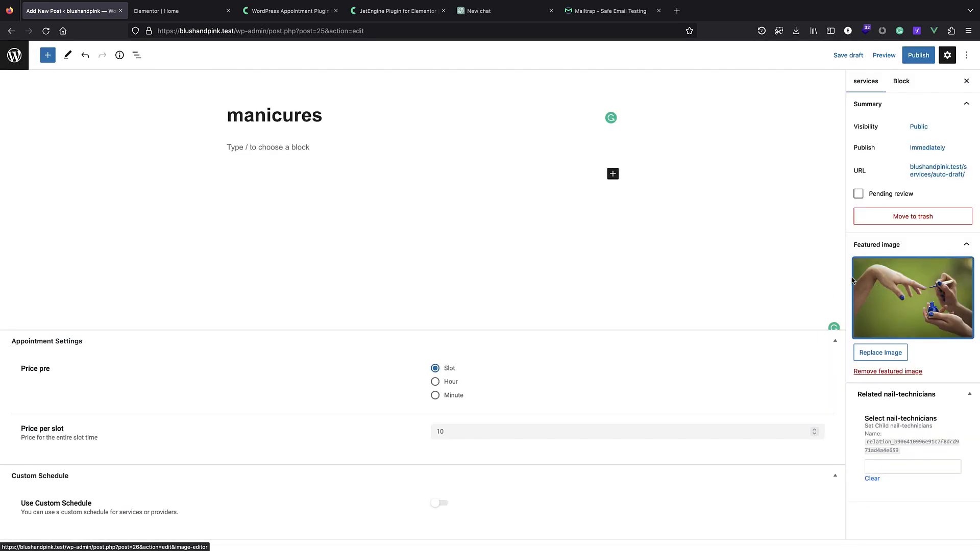
{"action": "left_click", "coordinate": [926, 326]}
{"action": "left_click", "coordinate": [182, 178]}
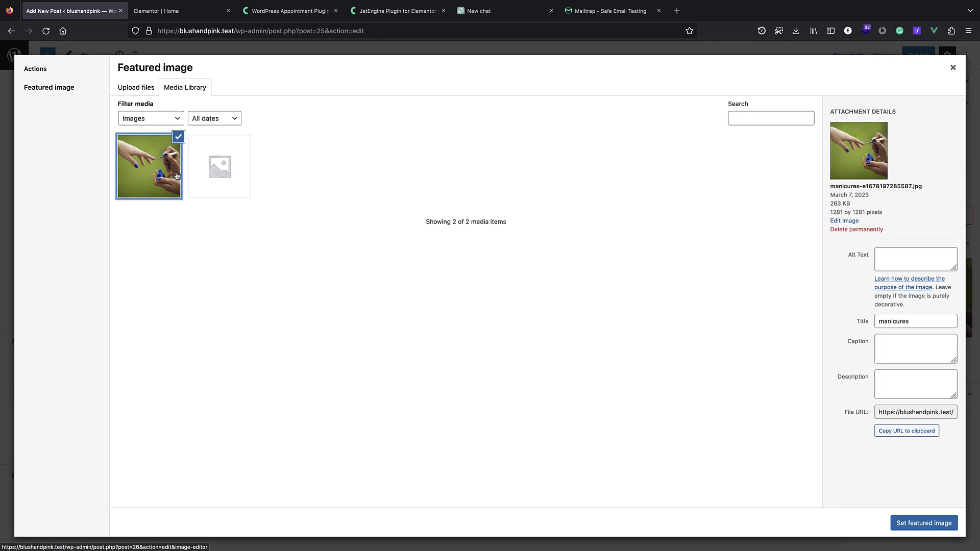
{"action": "left_click", "coordinate": [918, 526]}
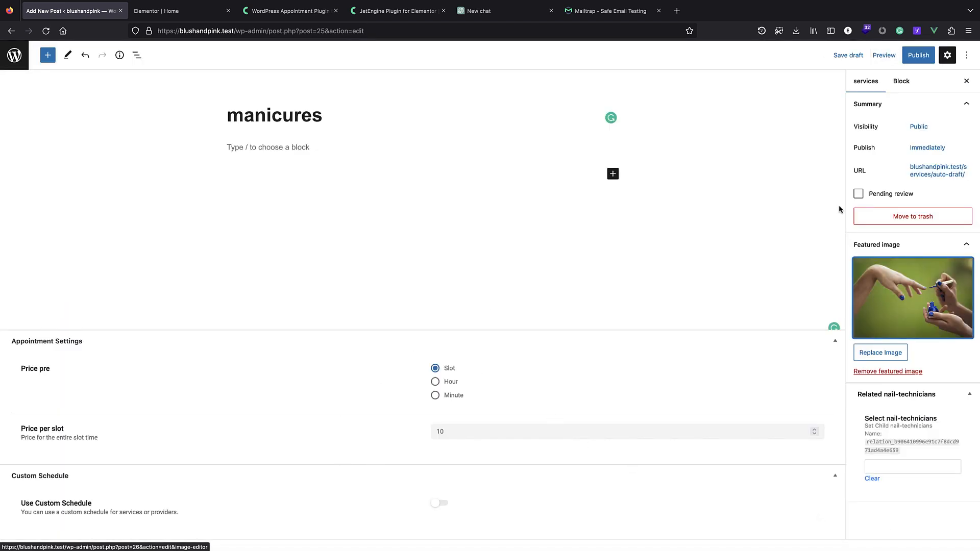
{"action": "left_click", "coordinate": [911, 57]}
{"action": "left_click", "coordinate": [907, 57]}
{"action": "left_click", "coordinate": [15, 55]}
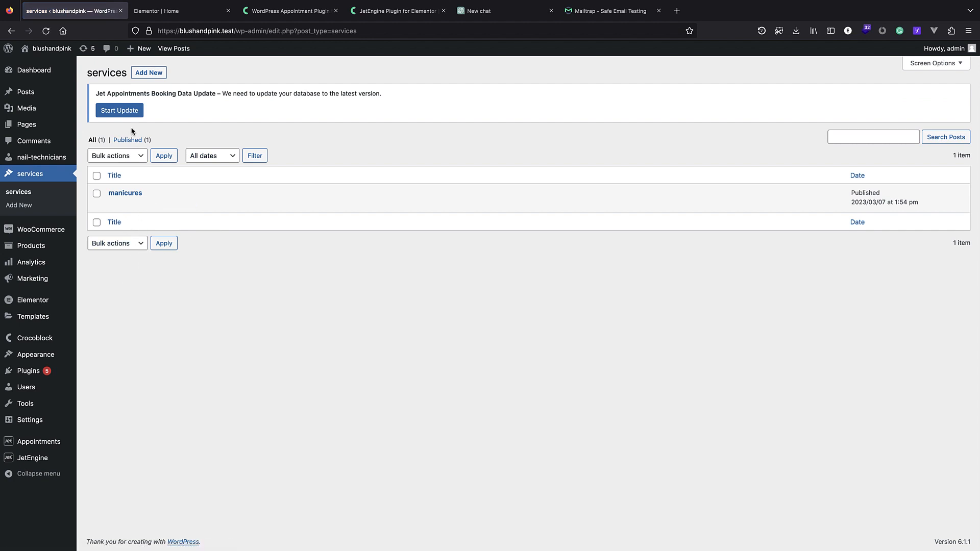
Start a new services post titled 'nail enhancements' and upload nail enhancements.jpg for its featured image.
{"action": "left_click", "coordinate": [147, 74]}
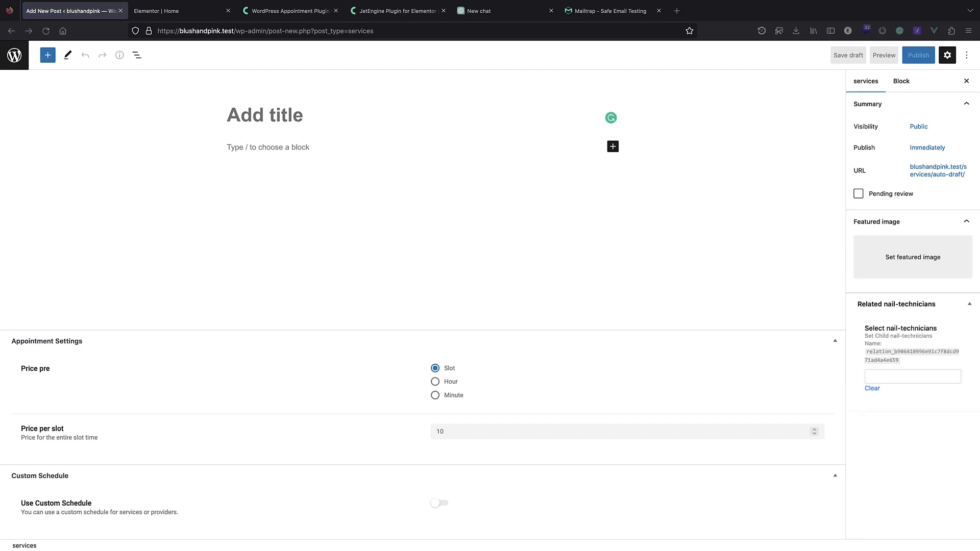
{"action": "type", "text": "nail enhancements"}
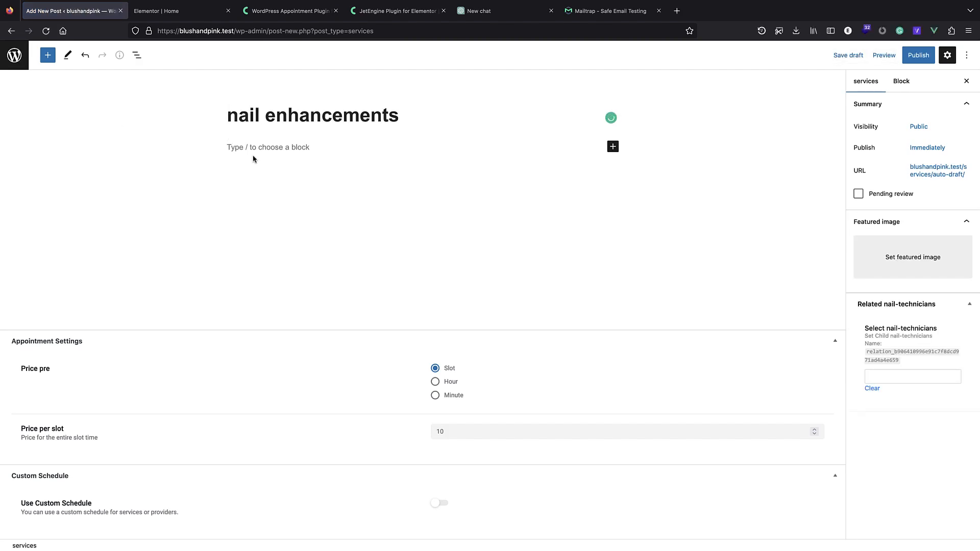
{"action": "left_click", "coordinate": [913, 271]}
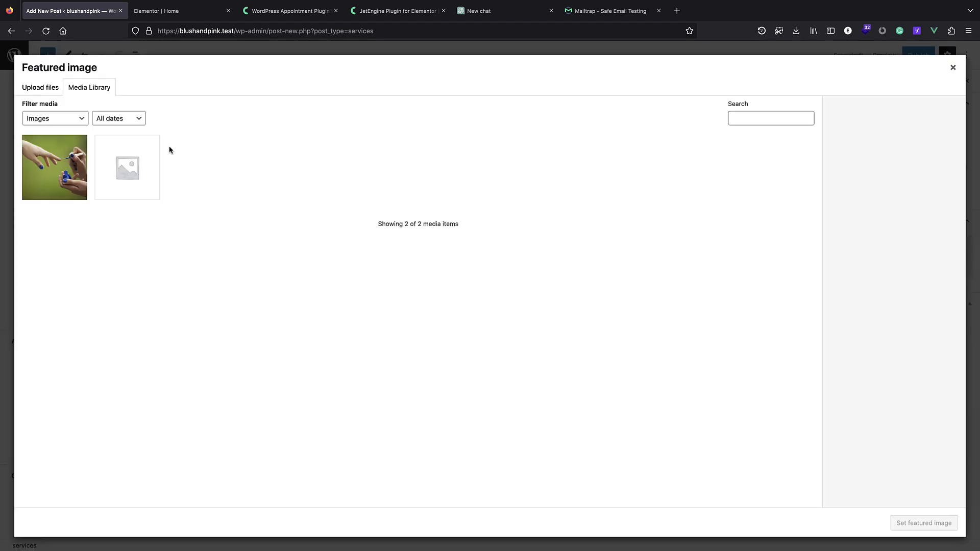
{"action": "left_click", "coordinate": [40, 87]}
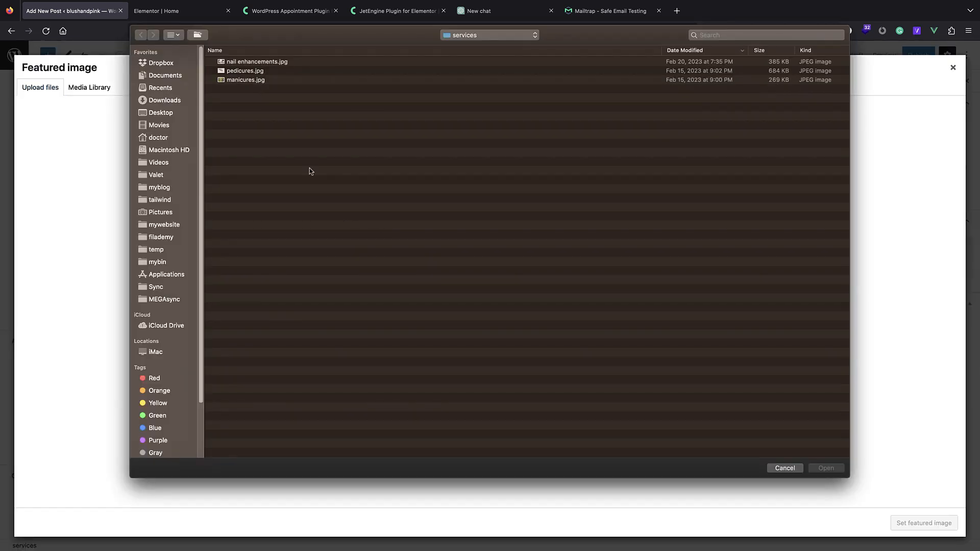
{"action": "double_click", "coordinate": [258, 62]}
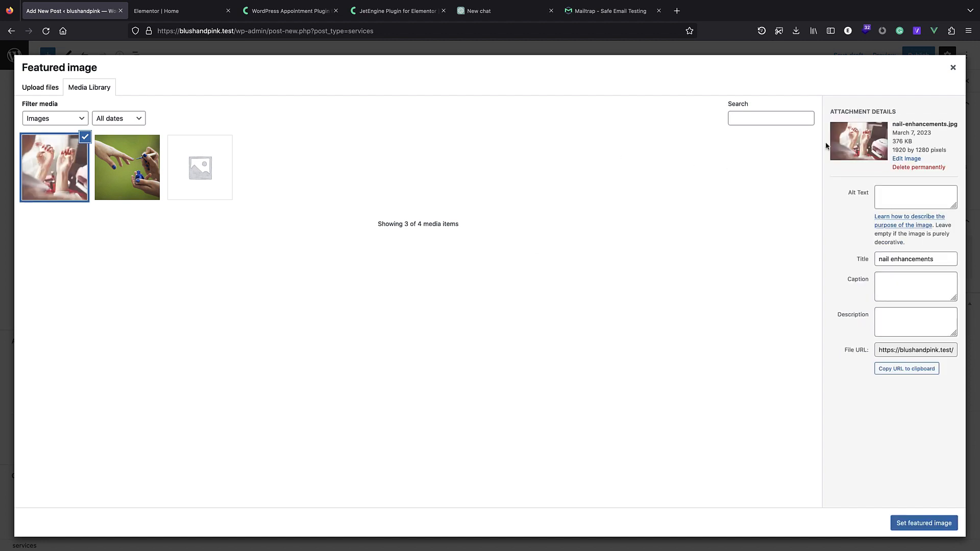
Crop the nail enhancements photo to a 1:1 square, save it, and set it as featured image.
{"action": "left_click", "coordinate": [917, 159]}
{"action": "left_click", "coordinate": [40, 94]}
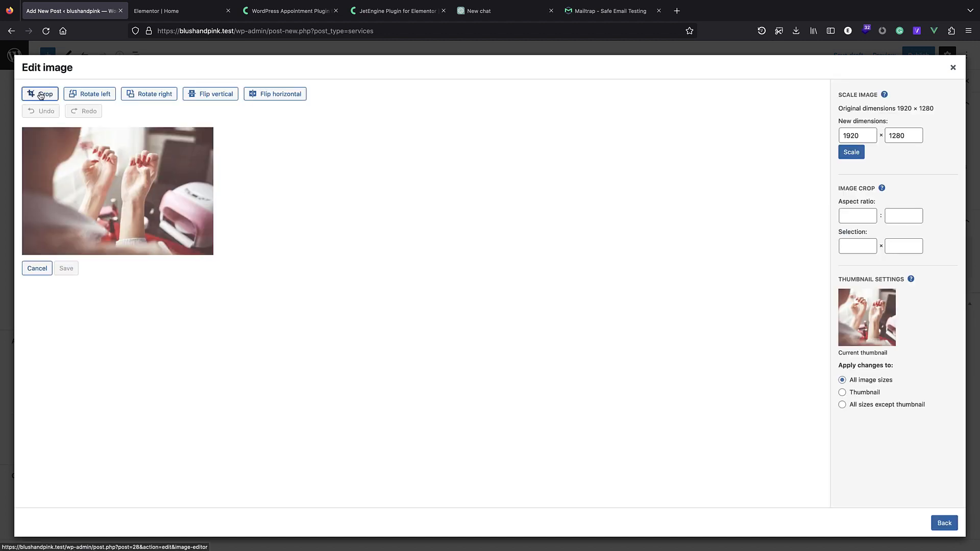
{"action": "left_click", "coordinate": [845, 217]}
{"action": "type", "text": "1"}
{"action": "key", "text": "Tab"}
{"action": "left_click_drag", "start_coordinate": [138, 199], "coordinate": [165, 199]}
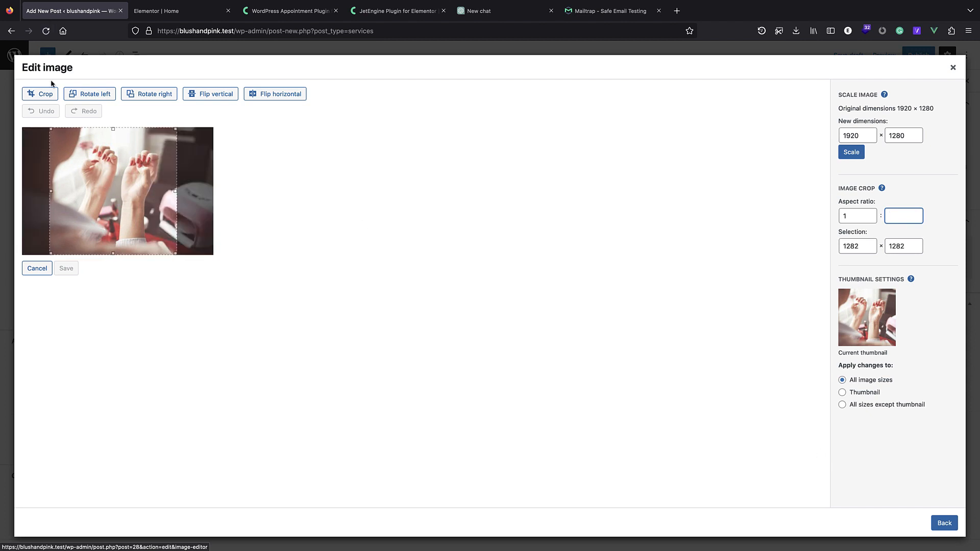
{"action": "left_click", "coordinate": [45, 93]}
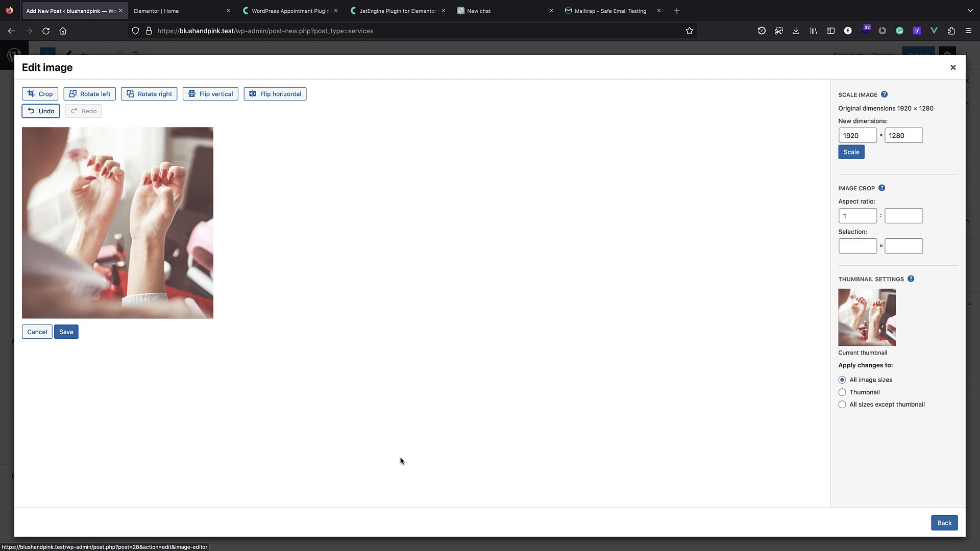
{"action": "left_click", "coordinate": [70, 333]}
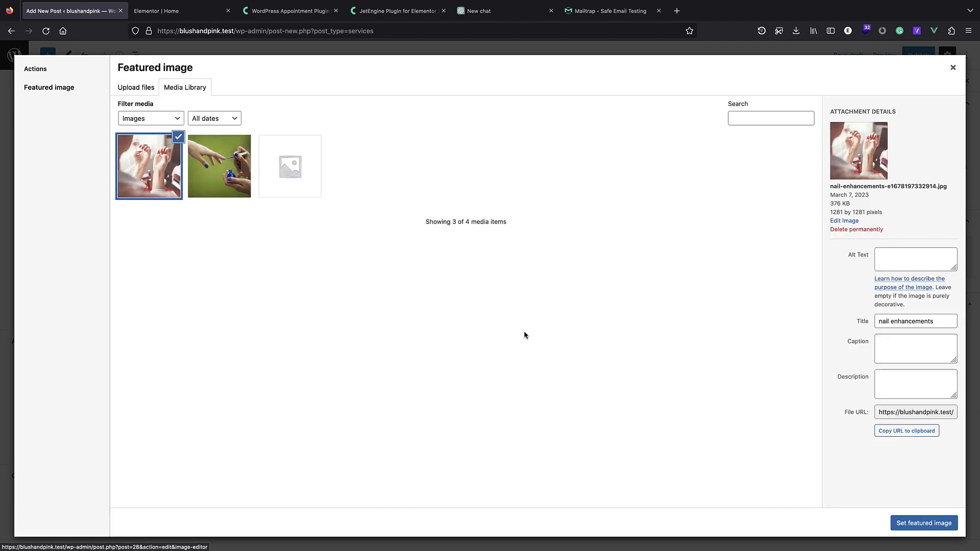
{"action": "left_click", "coordinate": [942, 523]}
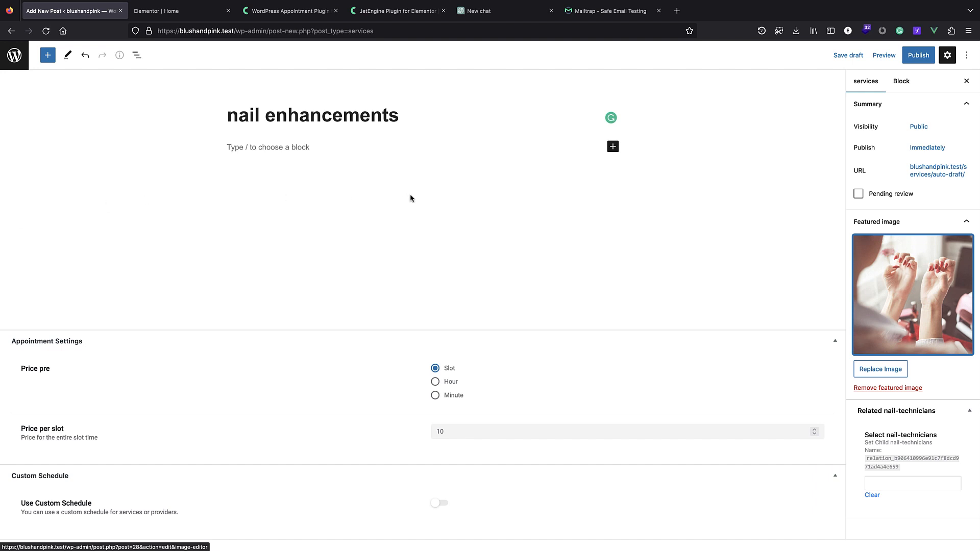
Publish the nail enhancements service and return to the services list.
{"action": "left_click", "coordinate": [918, 55]}
{"action": "left_click", "coordinate": [884, 55]}
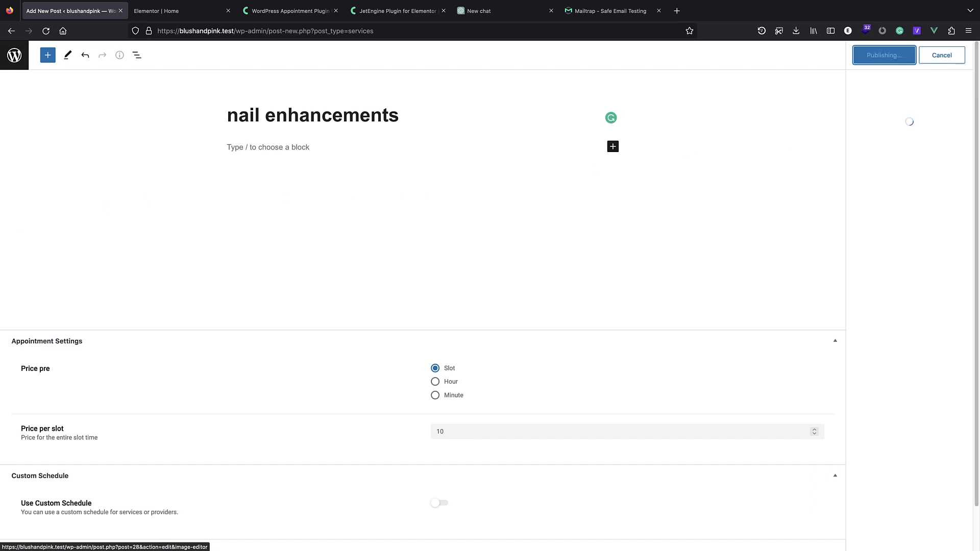
{"action": "left_click", "coordinate": [15, 53]}
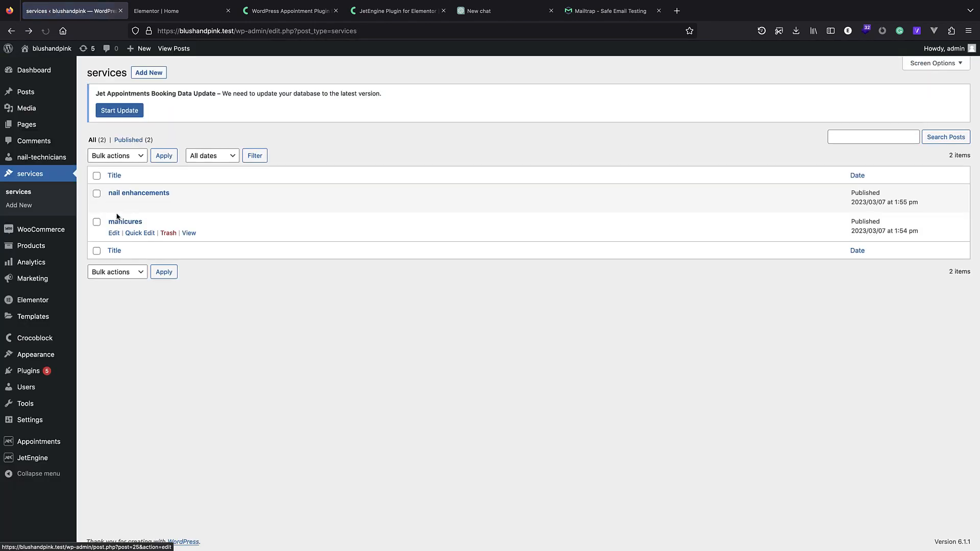
Glance at the manicures post, then start a new service and upload pedicures.jpg as its image.
{"action": "left_click", "coordinate": [125, 223]}
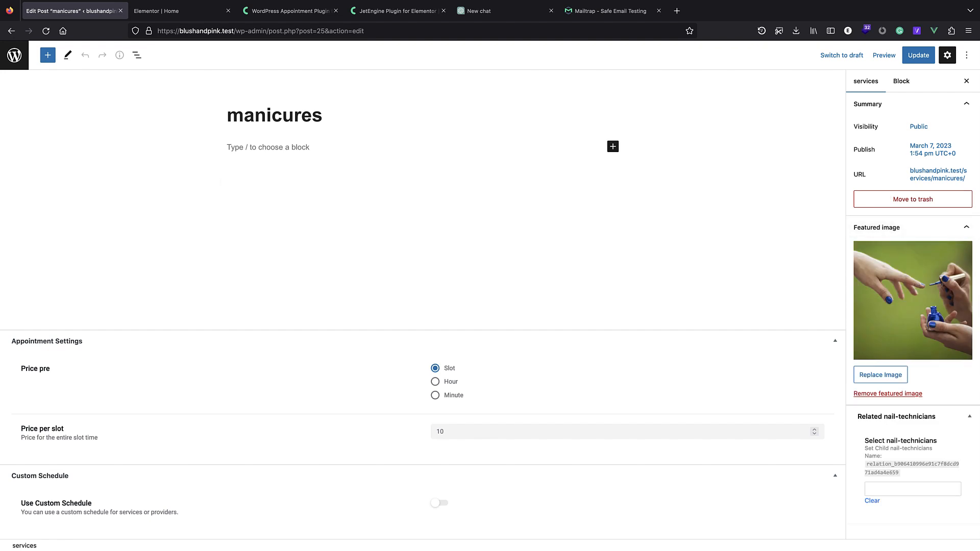
{"action": "left_click", "coordinate": [12, 31]}
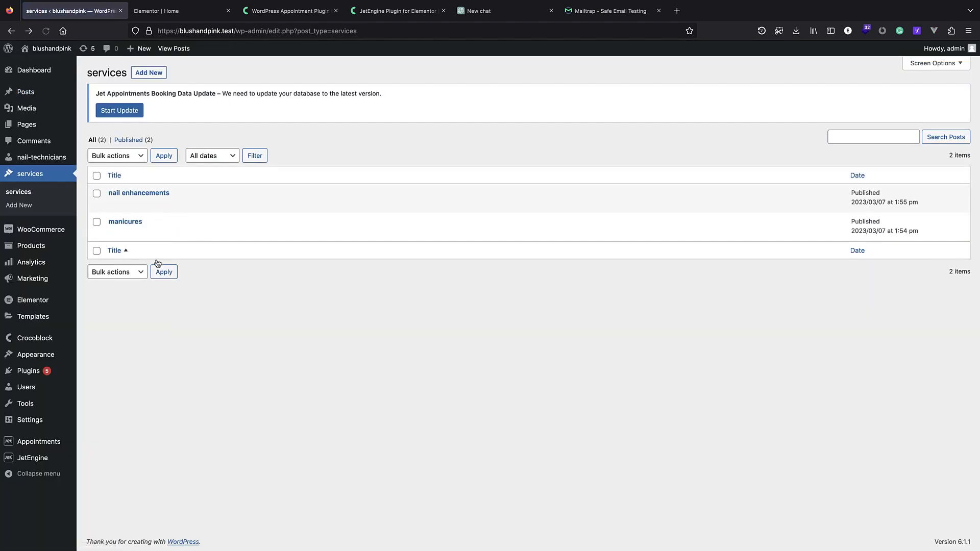
{"action": "left_click", "coordinate": [153, 72]}
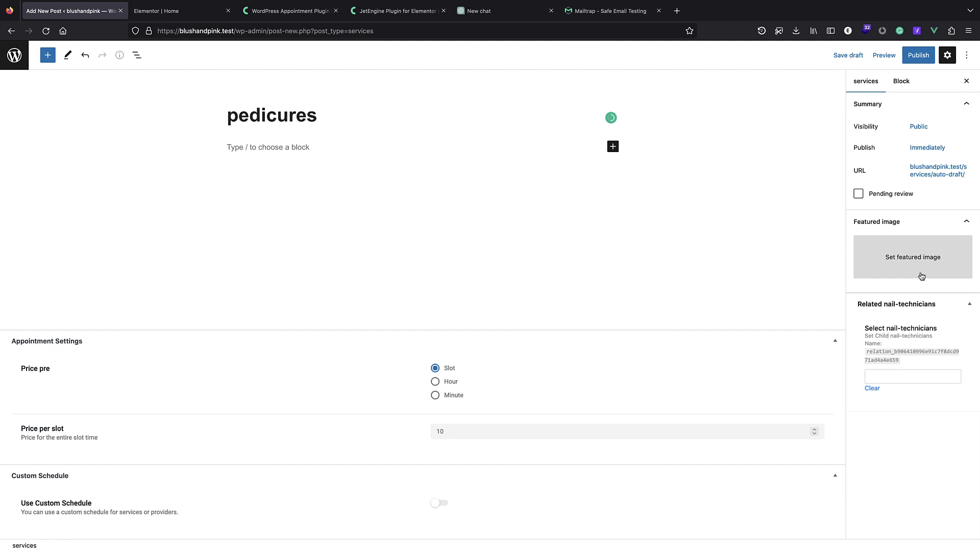
{"action": "left_click", "coordinate": [922, 276]}
{"action": "left_click", "coordinate": [48, 89]}
{"action": "left_click", "coordinate": [500, 268]}
{"action": "left_click", "coordinate": [260, 73]}
{"action": "double_click", "coordinate": [260, 72]}
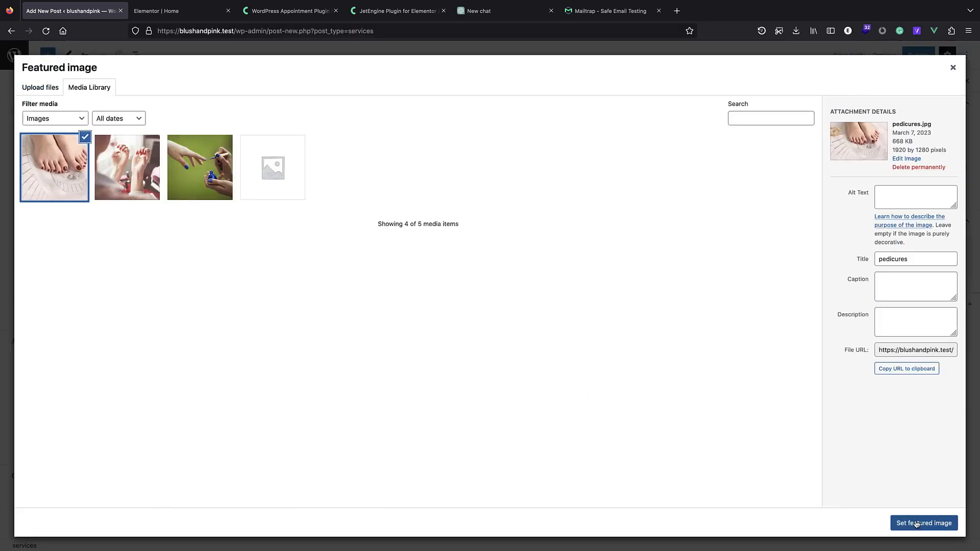
Crop the pedicures photo to a 1:1 square over the feet and make it the featured image.
{"action": "left_click", "coordinate": [925, 523]}
{"action": "left_click", "coordinate": [868, 277]}
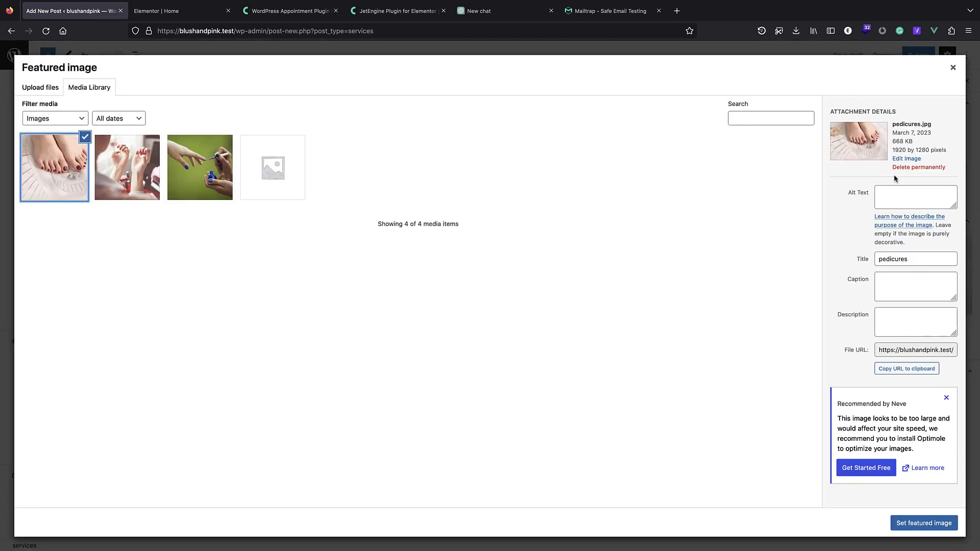
{"action": "left_click", "coordinate": [906, 159]}
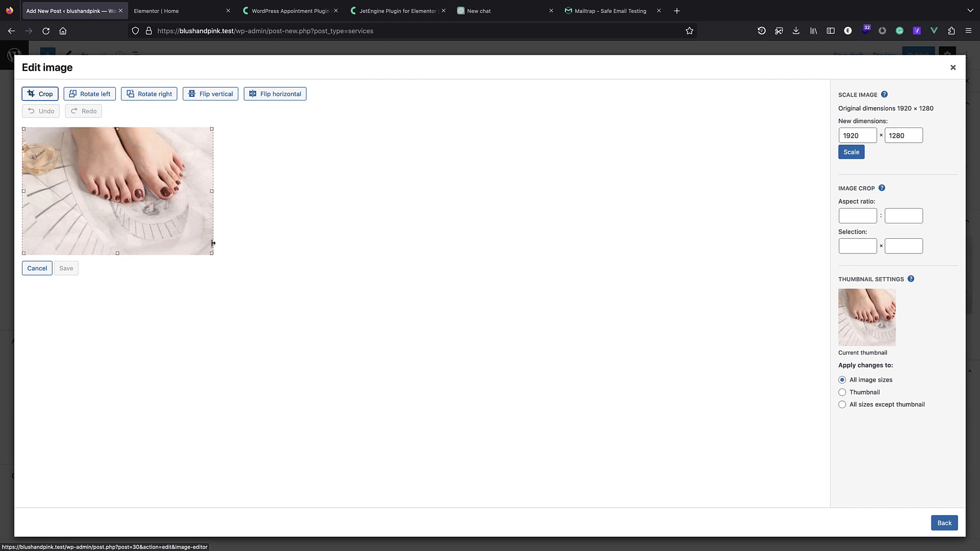
{"action": "left_click_drag", "start_coordinate": [212, 253], "coordinate": [172, 252]}
{"action": "left_click", "coordinate": [863, 215]}
{"action": "type", "text": "1"}
{"action": "key", "text": "Tab"}
{"action": "left_click_drag", "start_coordinate": [170, 254], "coordinate": [169, 230]}
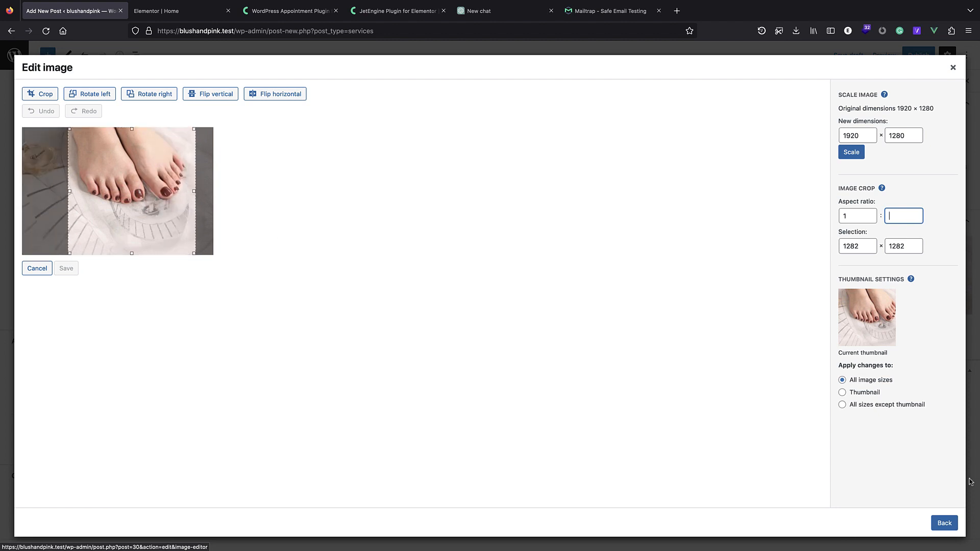
{"action": "left_click", "coordinate": [40, 93]}
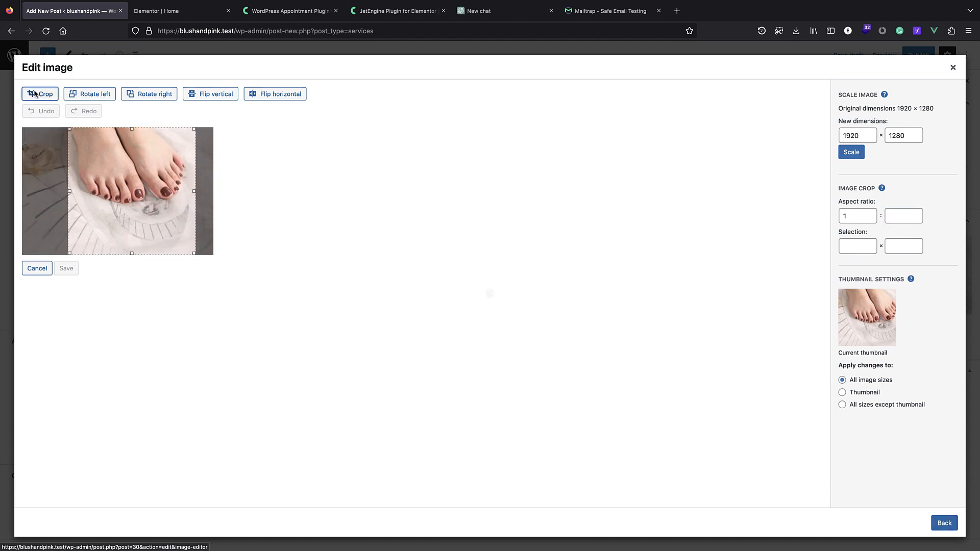
{"action": "left_click", "coordinate": [62, 333]}
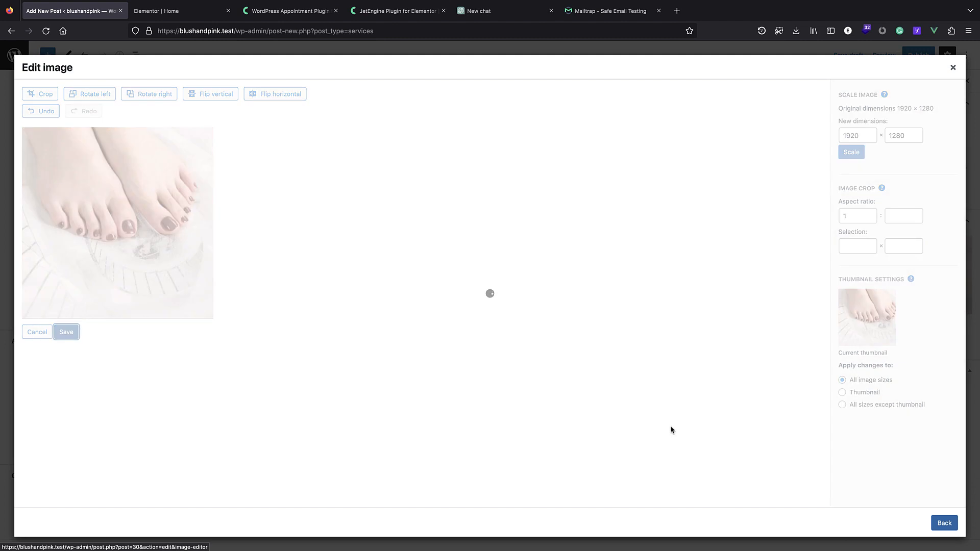
{"action": "left_click", "coordinate": [932, 525]}
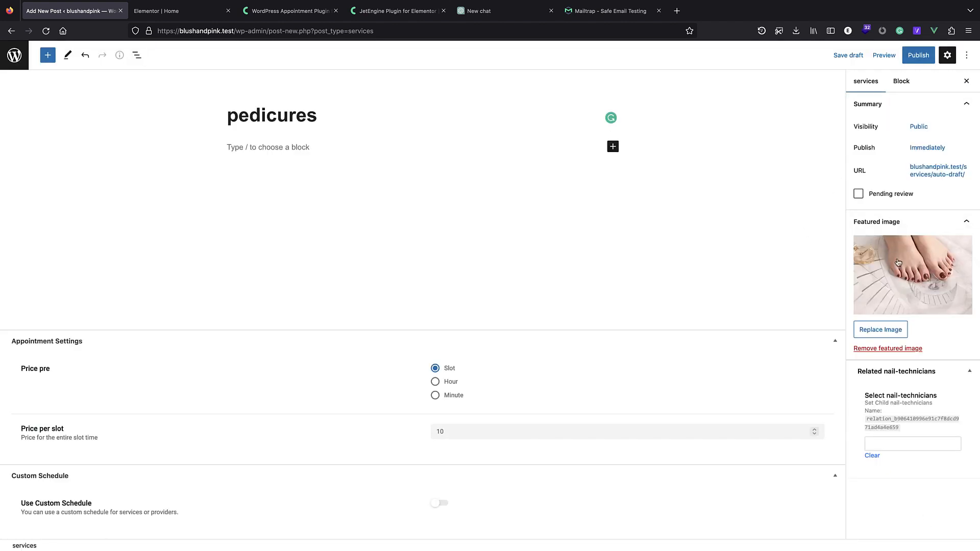
Keep the cropped photo as featured image and publish the pedicures service.
{"action": "left_click", "coordinate": [881, 330]}
{"action": "left_click", "coordinate": [917, 529]}
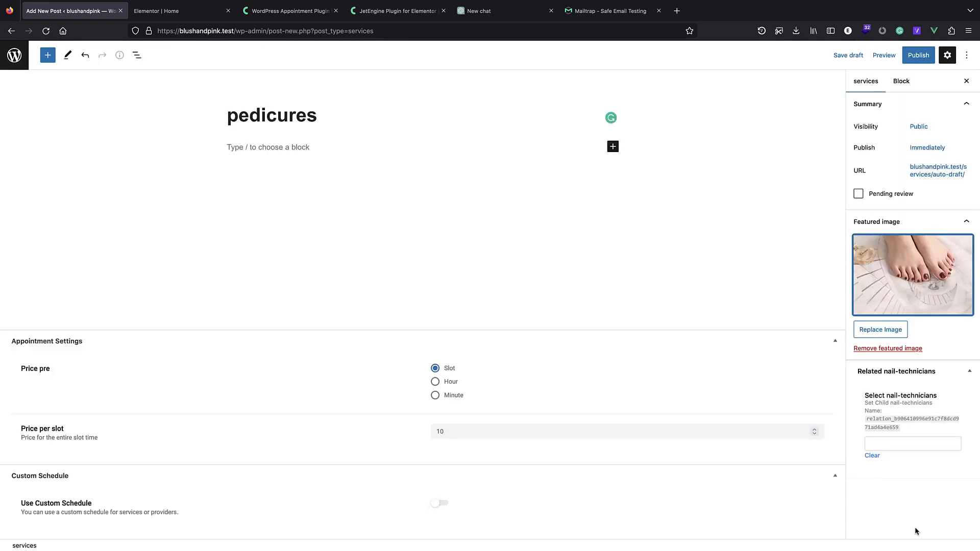
{"action": "left_click", "coordinate": [918, 55]}
{"action": "left_click", "coordinate": [887, 55]}
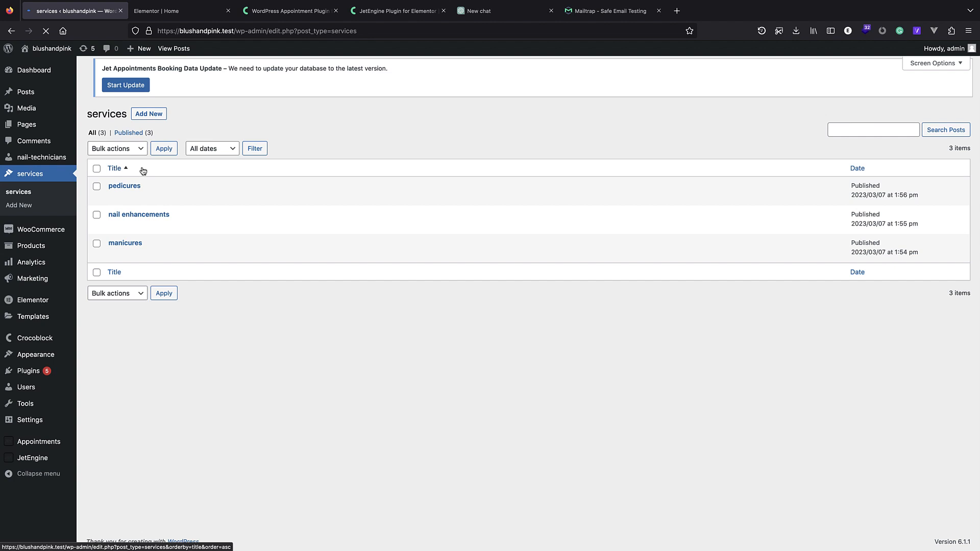
Update the pedicures post, then start a new post under nail-technicians.
{"action": "left_click", "coordinate": [128, 192]}
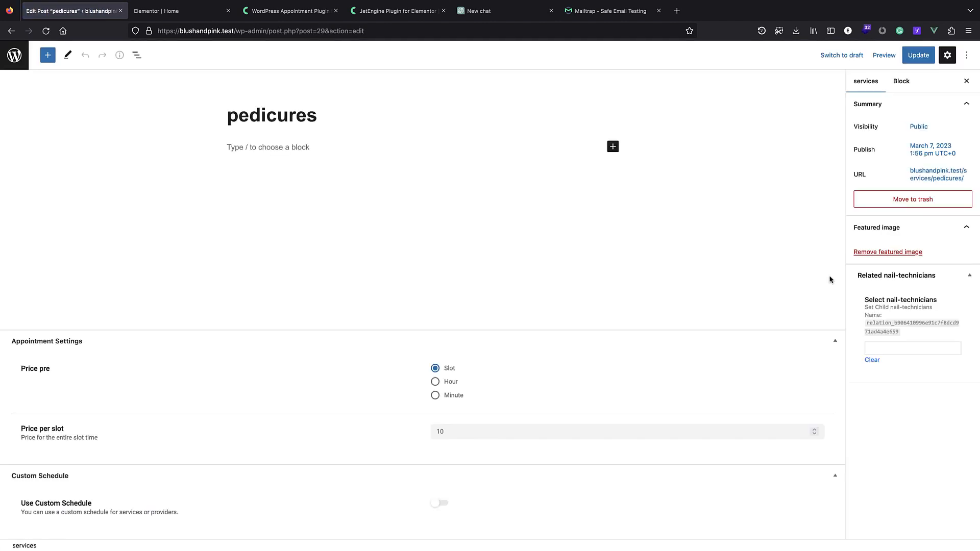
{"action": "left_click", "coordinate": [918, 55]}
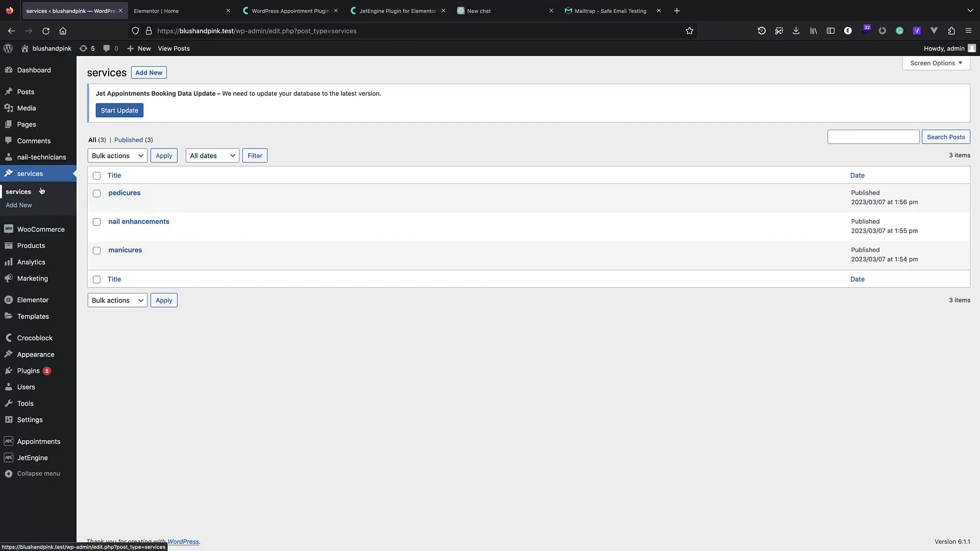
{"action": "left_click", "coordinate": [38, 158]}
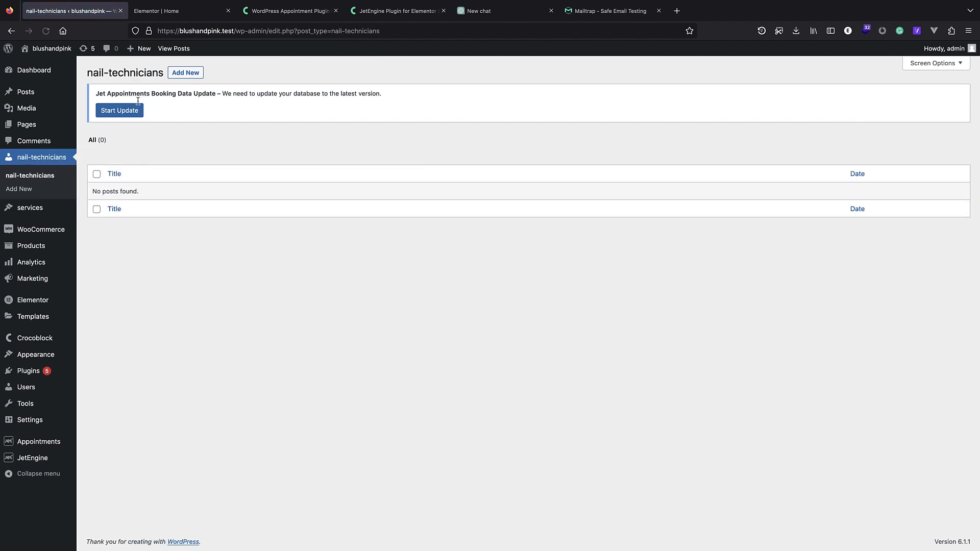
{"action": "left_click", "coordinate": [186, 72]}
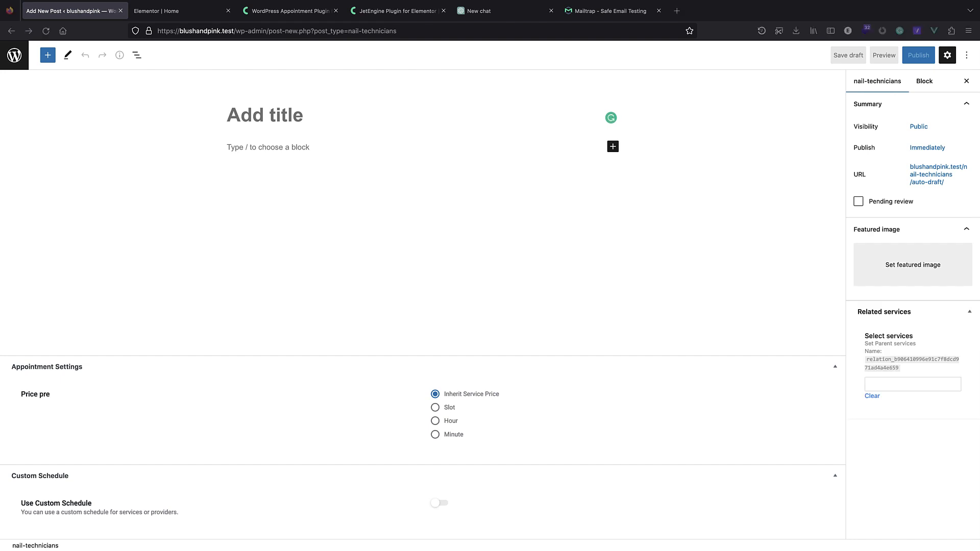
Title the post with the technician's name and upload her portrait from the Nail-technicians folder.
{"action": "left_click", "coordinate": [205, 133]}
{"action": "type", "text": "Ella"}
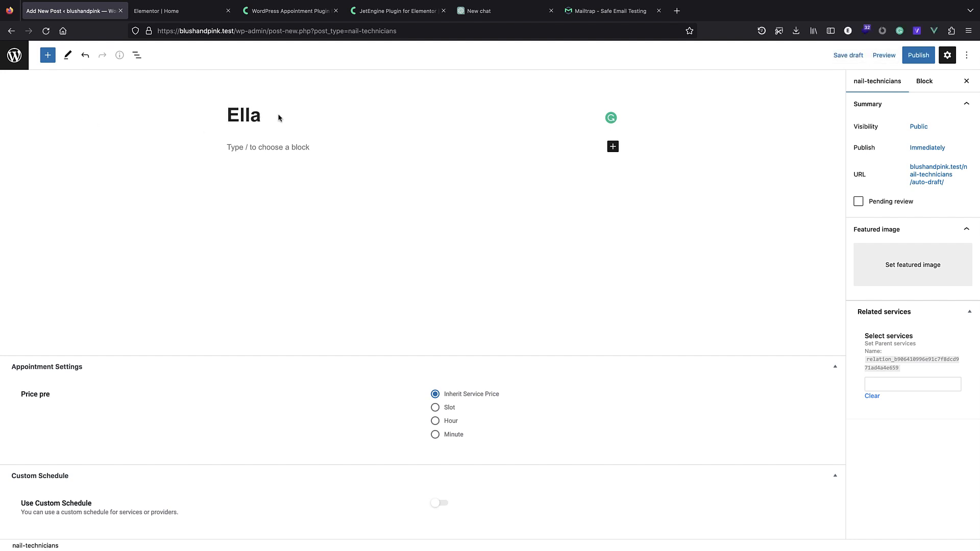
{"action": "left_click", "coordinate": [901, 266]}
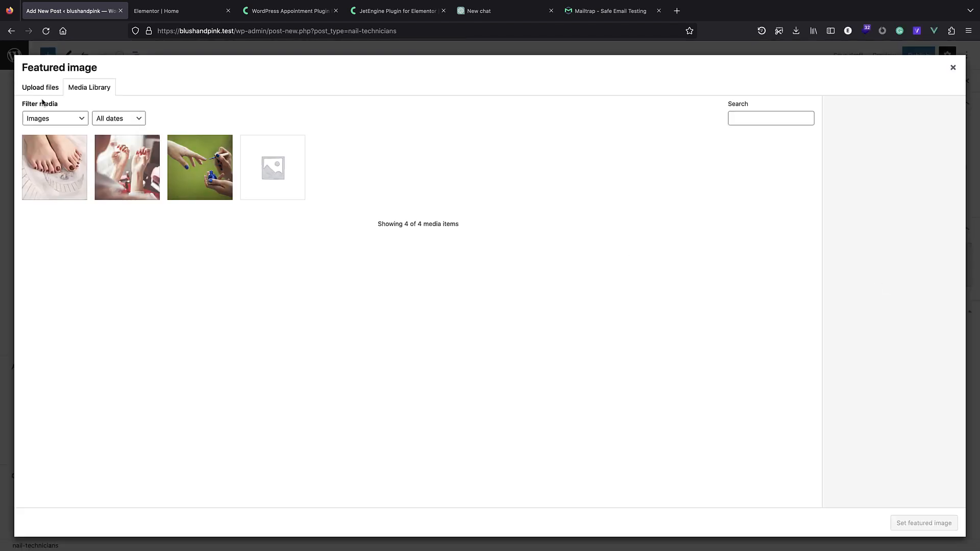
{"action": "left_click", "coordinate": [40, 89]}
{"action": "left_click", "coordinate": [508, 268]}
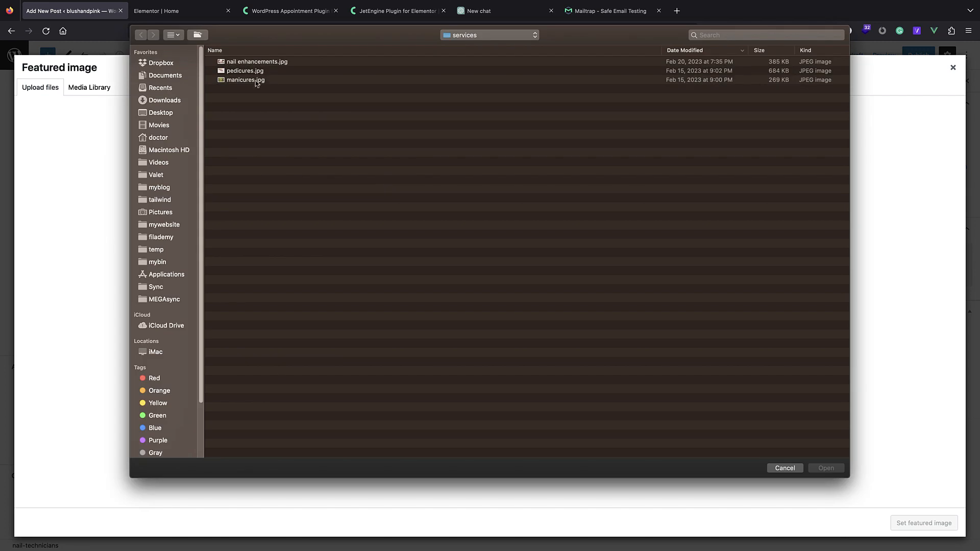
{"action": "left_click", "coordinate": [489, 35]}
{"action": "left_click", "coordinate": [482, 44]}
{"action": "double_click", "coordinate": [249, 89]}
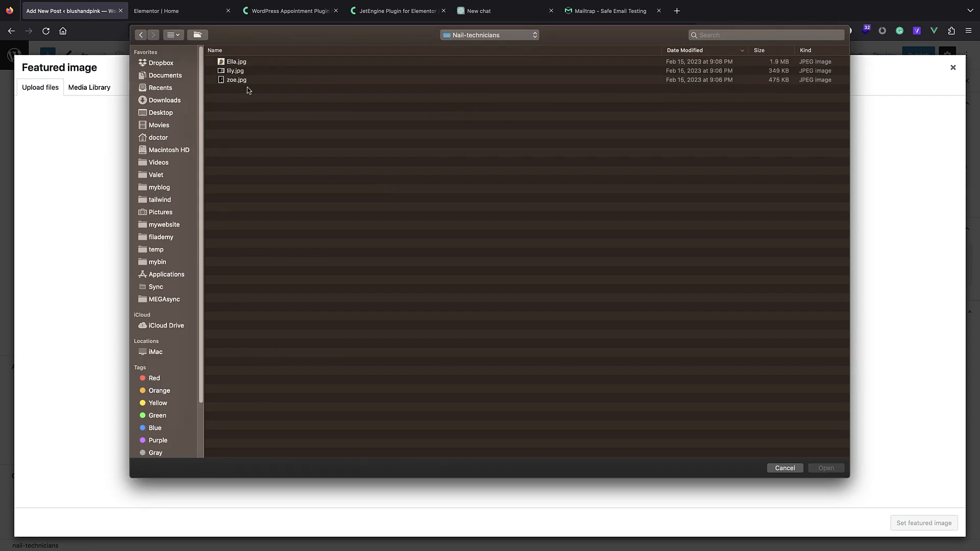
{"action": "left_click", "coordinate": [242, 62]}
{"action": "left_click", "coordinate": [827, 468]}
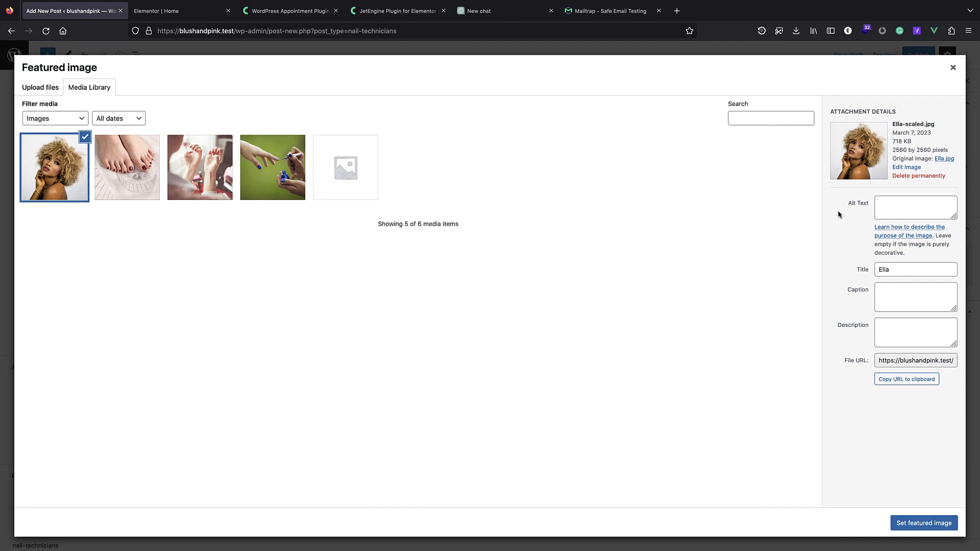
Set the portrait's crop ratio to 1:1 and make it the featured image.
{"action": "left_click", "coordinate": [907, 168]}
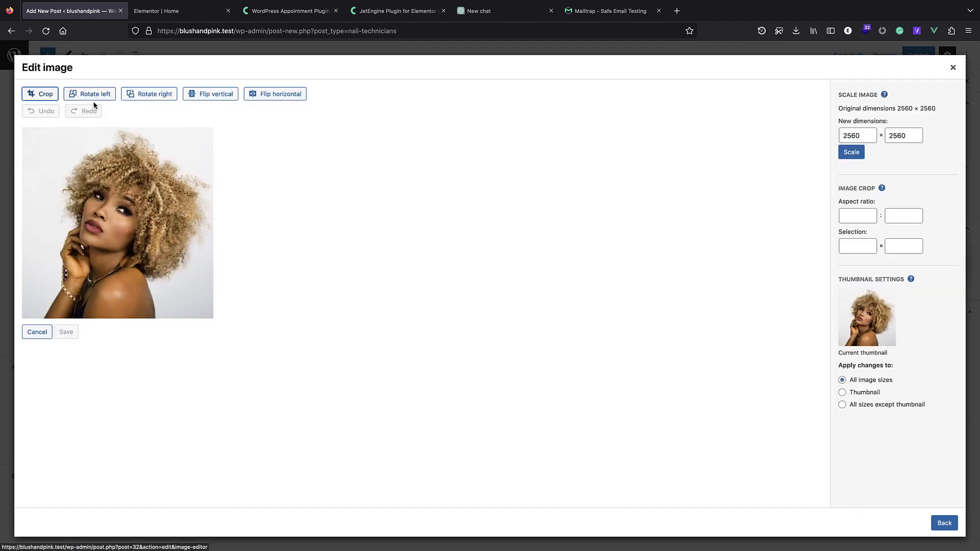
{"action": "left_click", "coordinate": [858, 216]}
{"action": "type", "text": "1"}
{"action": "left_click", "coordinate": [904, 217]}
{"action": "type", "text": "1"}
{"action": "left_click", "coordinate": [936, 523]}
{"action": "left_click", "coordinate": [924, 523]}
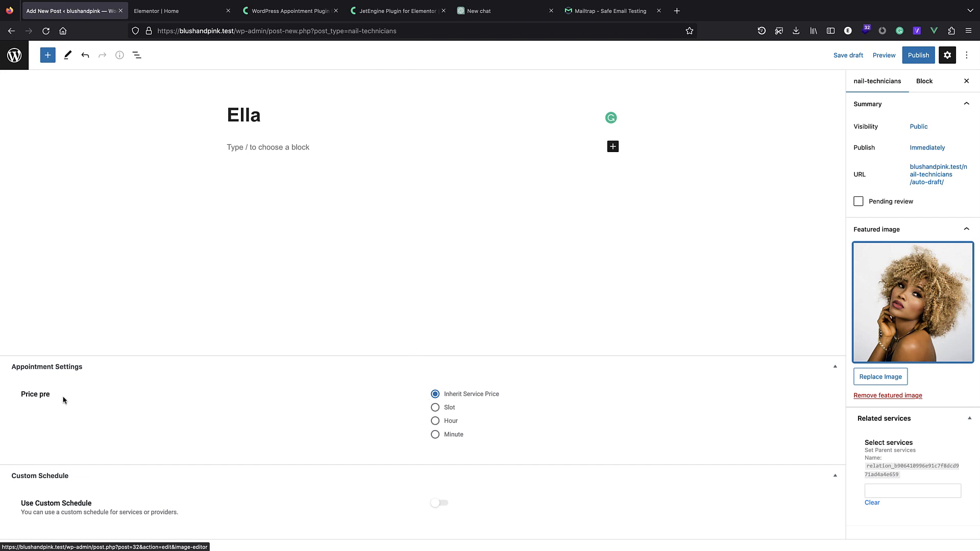
Try slot pricing for Ella, revert to Inherit Service Price, and publish the post.
{"action": "left_click", "coordinate": [436, 408]}
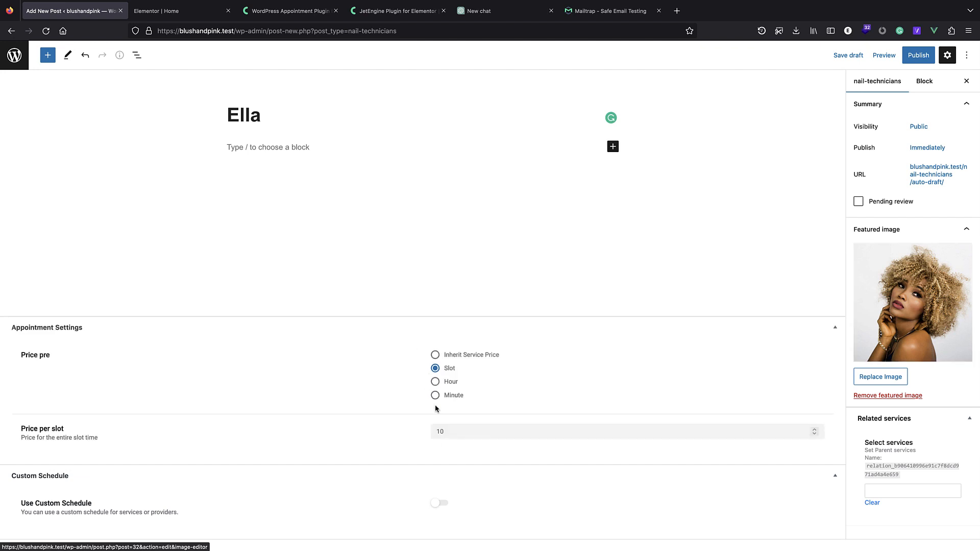
{"action": "left_click", "coordinate": [478, 432]}
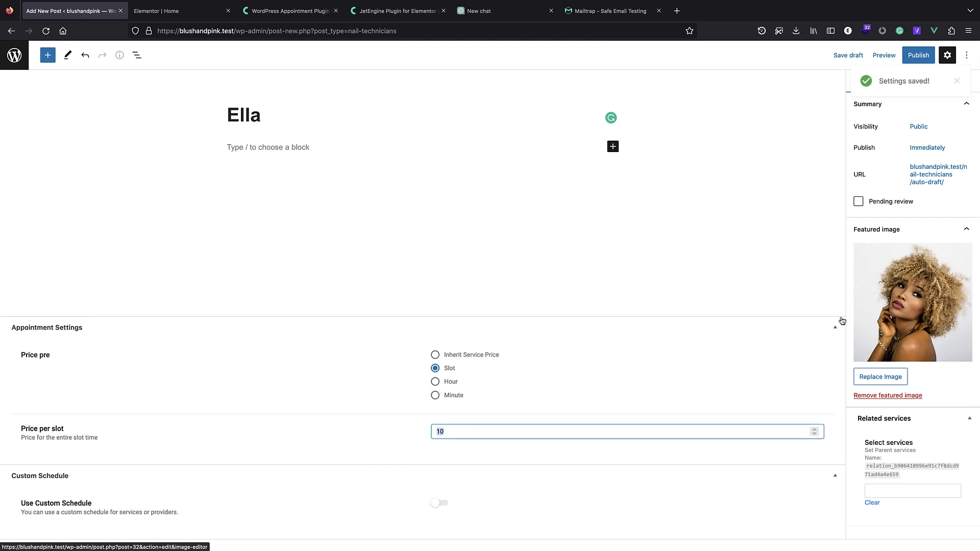
{"action": "left_click", "coordinate": [435, 355]}
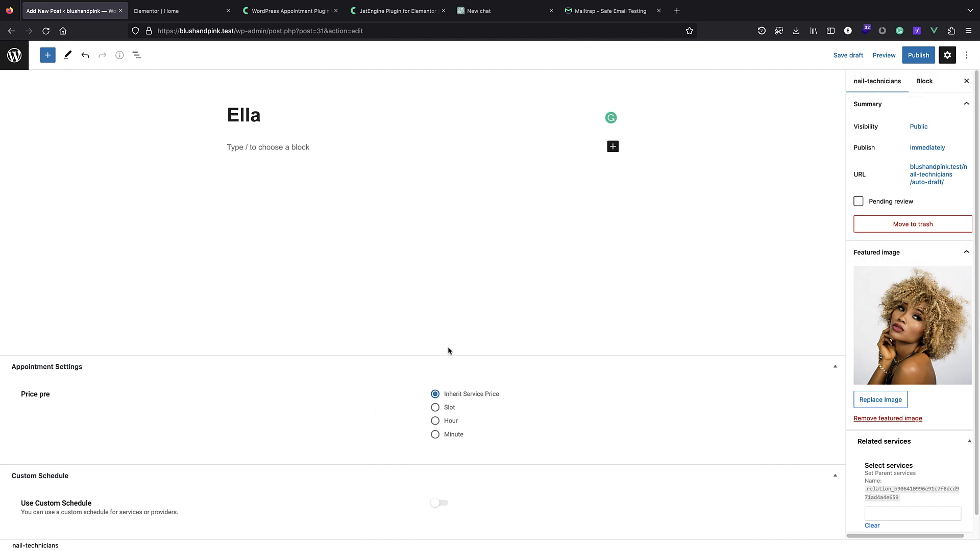
{"action": "left_click", "coordinate": [923, 58]}
{"action": "left_click", "coordinate": [893, 60]}
Turn on Use Custom Schedule for Ella and review its schedule options.
{"action": "left_click", "coordinate": [435, 503]}
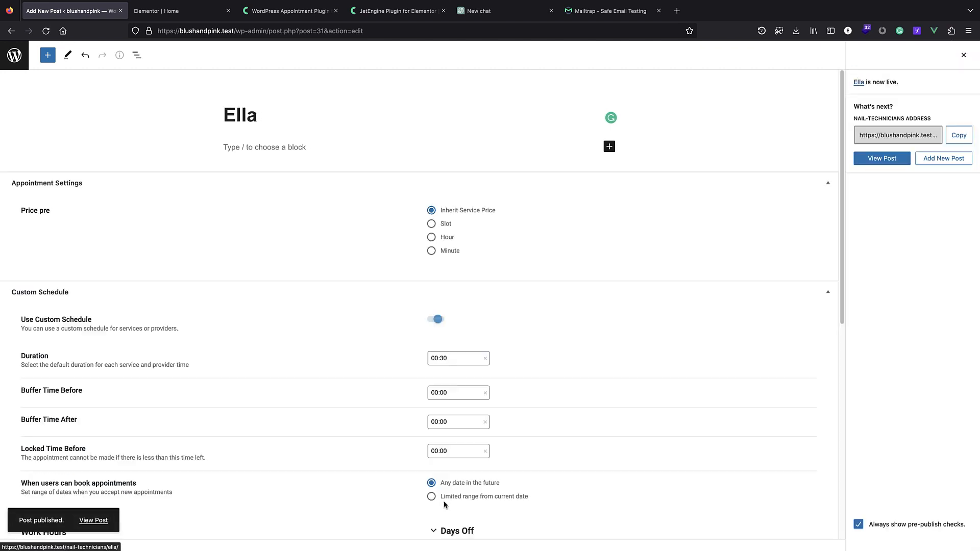
{"action": "scroll", "coordinate": [408, 357], "scroll_direction": "down", "scroll_amount": 5}
{"action": "scroll", "coordinate": [358, 307], "scroll_direction": "down", "scroll_amount": 2}
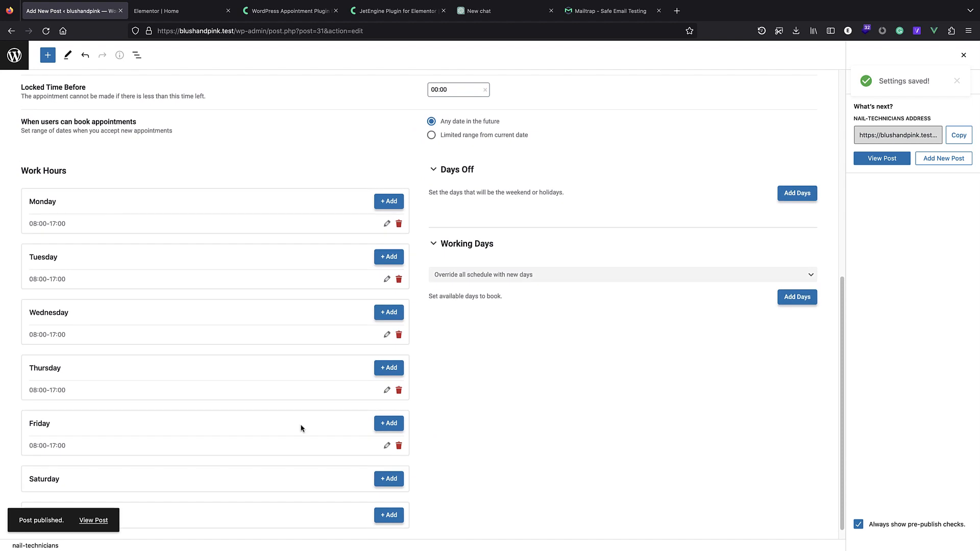
{"action": "scroll", "coordinate": [318, 282], "scroll_direction": "up", "scroll_amount": 5}
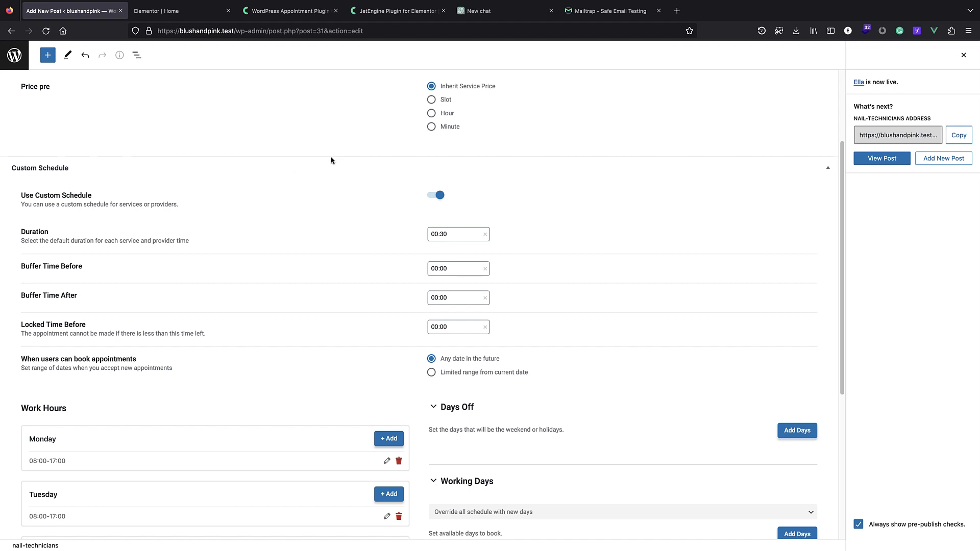
{"action": "scroll", "coordinate": [327, 450], "scroll_direction": "down", "scroll_amount": 5}
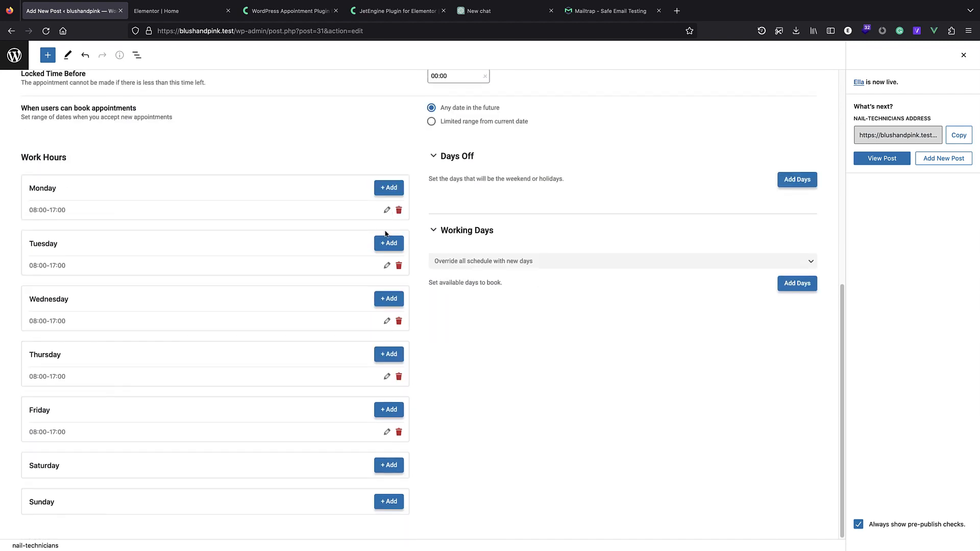
{"action": "scroll", "coordinate": [383, 253], "scroll_direction": "up", "scroll_amount": 4}
{"action": "scroll", "coordinate": [509, 289], "scroll_direction": "up", "scroll_amount": 1}
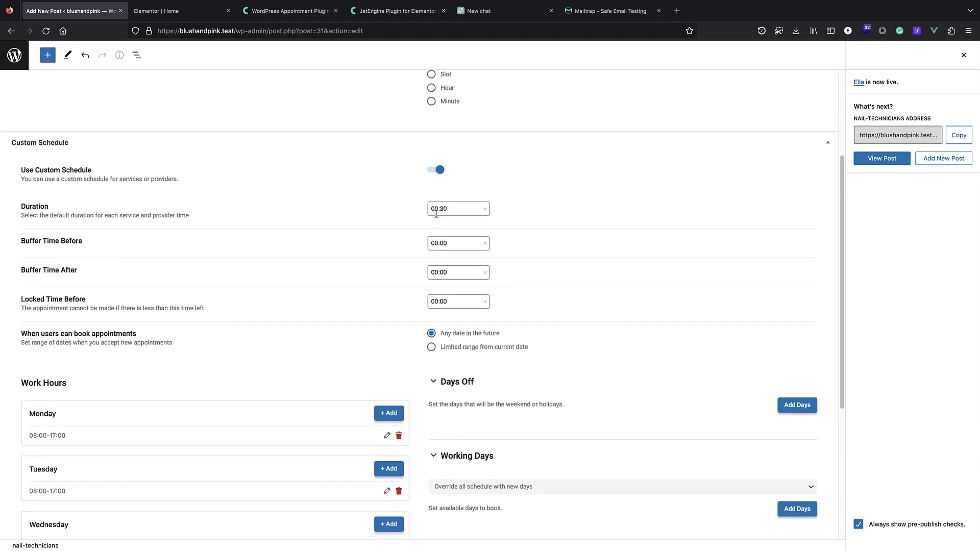
Switch Ella's custom schedule back off, update the post, and return to the technicians list.
{"action": "left_click", "coordinate": [438, 173]}
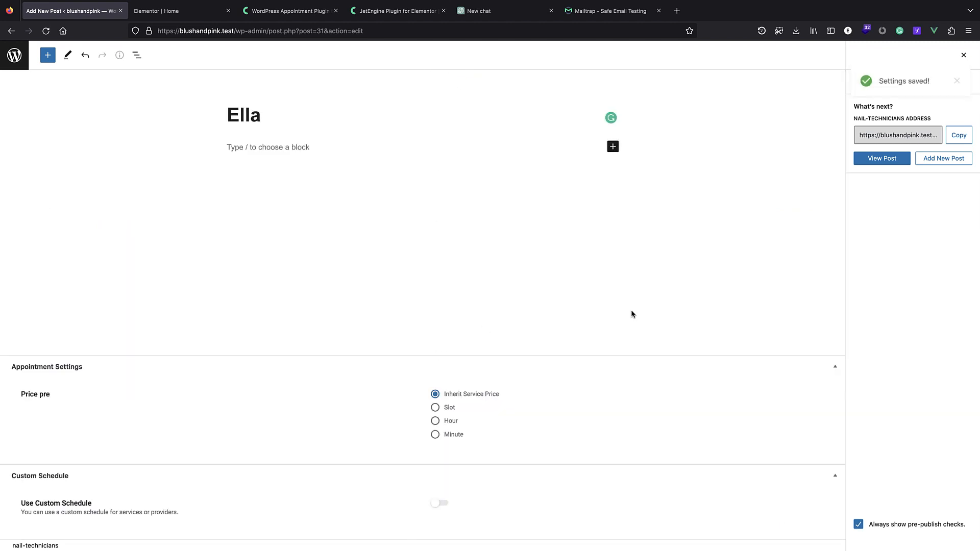
{"action": "left_click", "coordinate": [964, 54]}
{"action": "left_click", "coordinate": [914, 55]}
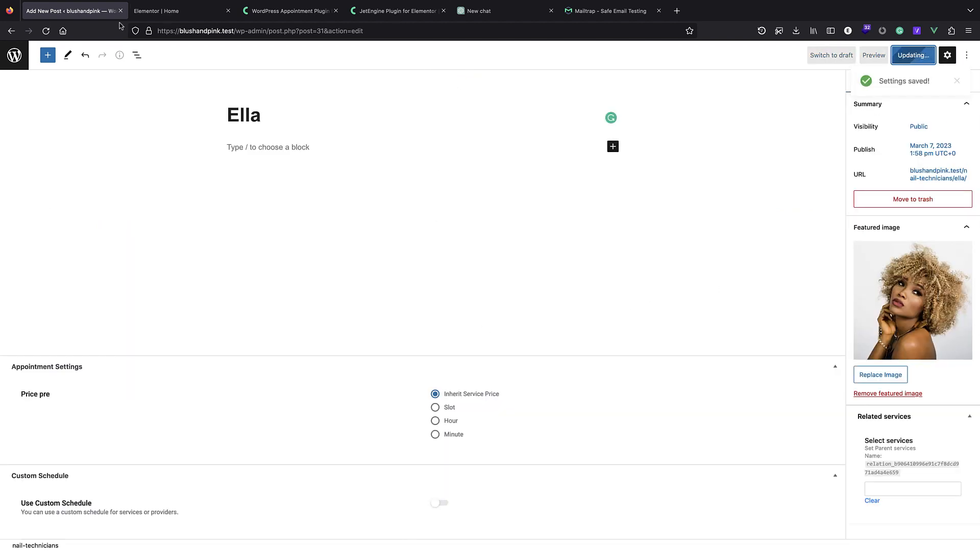
{"action": "left_click", "coordinate": [15, 55]}
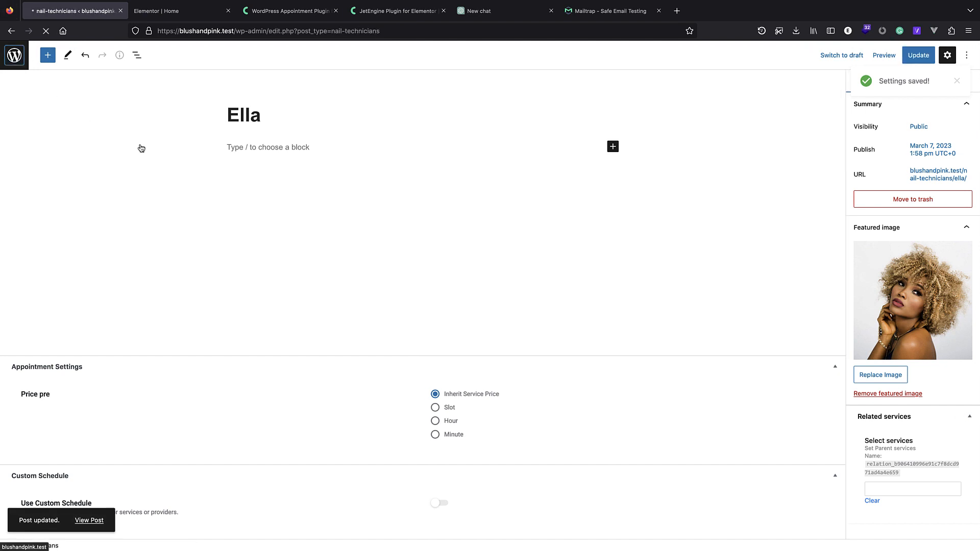
Add the zoe and lily technician posts, then open the site front end in a new tab.
{"action": "left_click", "coordinate": [176, 75]}
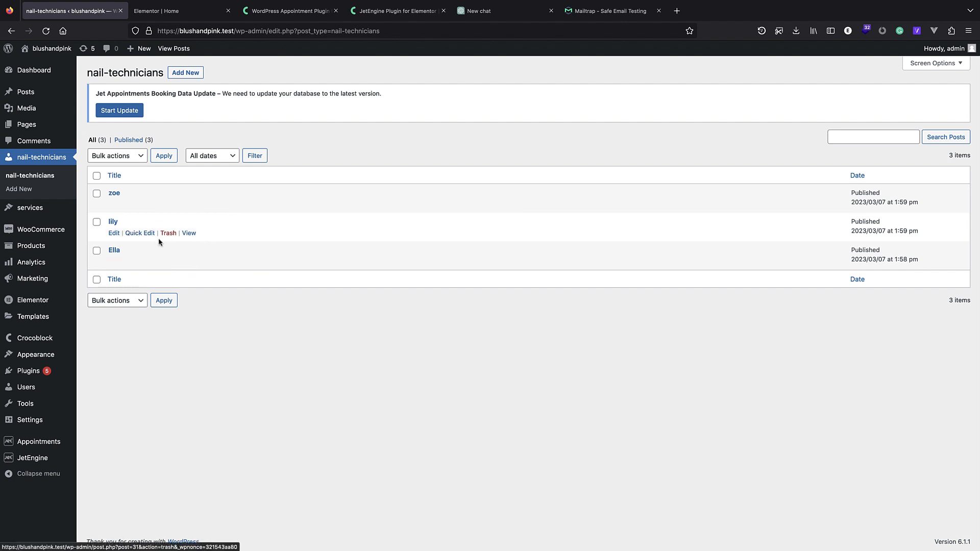
{"action": "right_click", "coordinate": [54, 54]}
{"action": "left_click", "coordinate": [64, 58]}
{"action": "left_click", "coordinate": [148, 18]}
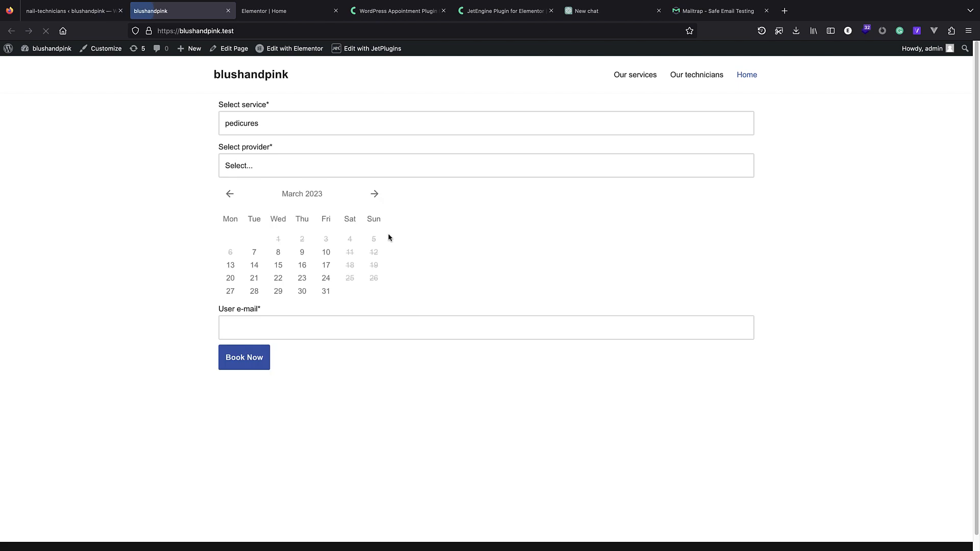
Choose nail enhancements in the booking form, find its provider list empty, and return to admin.
{"action": "left_click", "coordinate": [283, 129]}
{"action": "left_click", "coordinate": [283, 128]}
{"action": "left_click", "coordinate": [247, 172]}
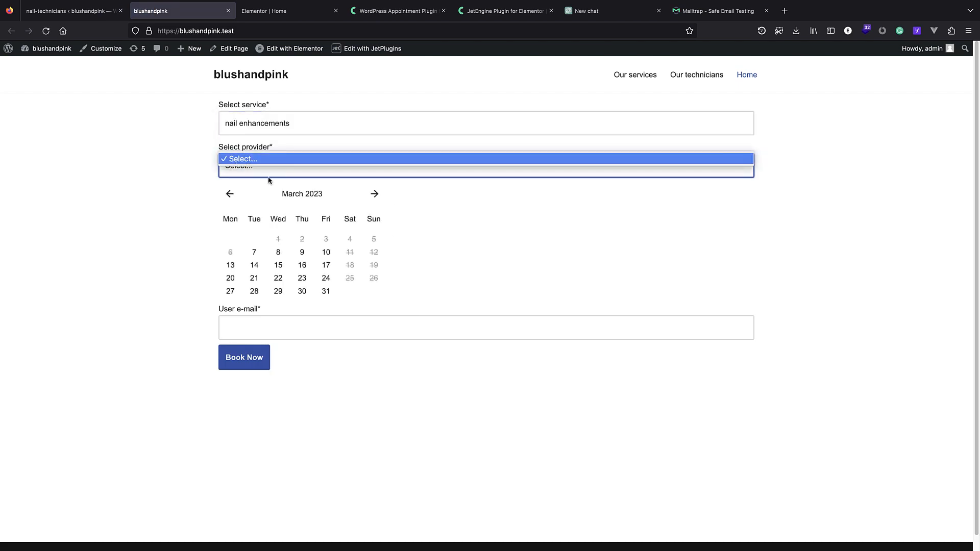
{"action": "left_click", "coordinate": [253, 131]}
{"action": "left_click", "coordinate": [254, 130]}
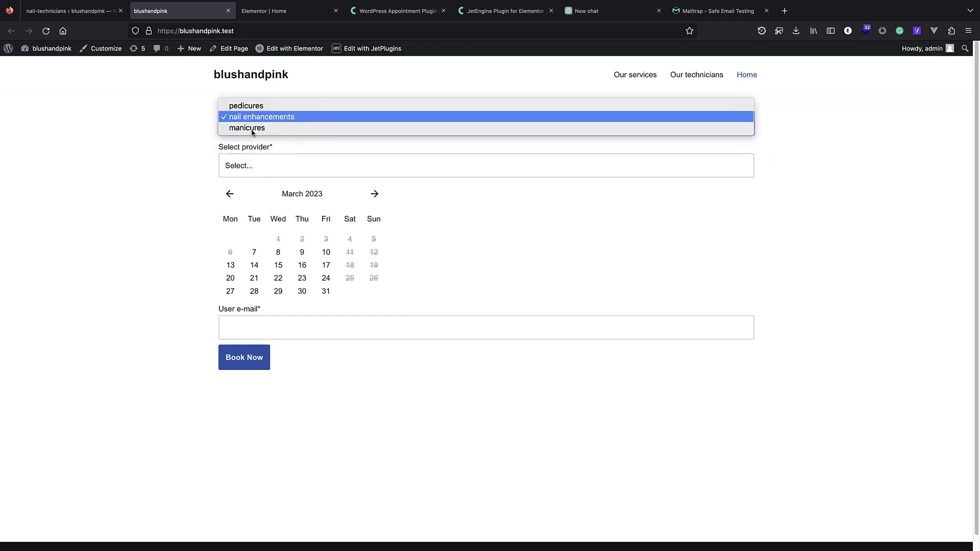
{"action": "left_click", "coordinate": [66, 12]}
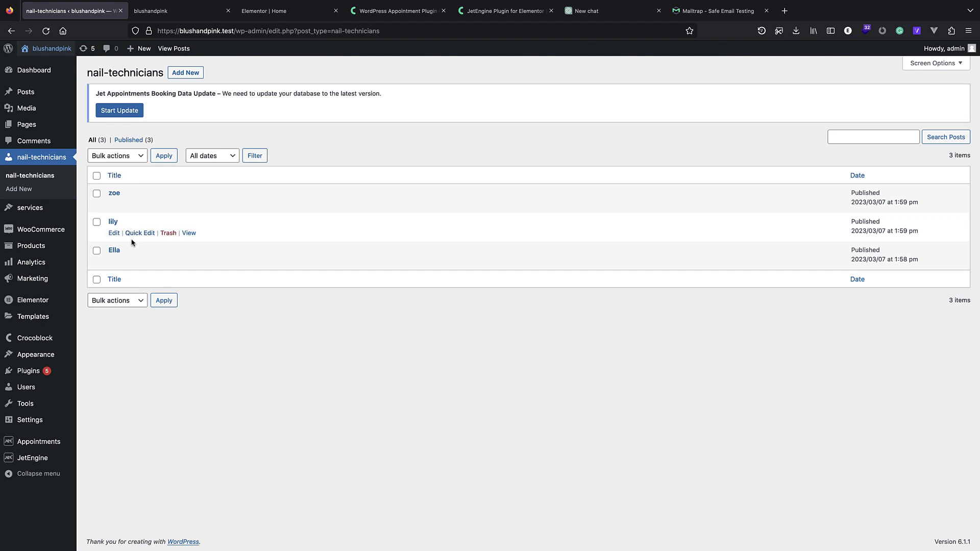
Add manicures and pedicures to zoe's related services and update her post.
{"action": "left_click", "coordinate": [114, 193]}
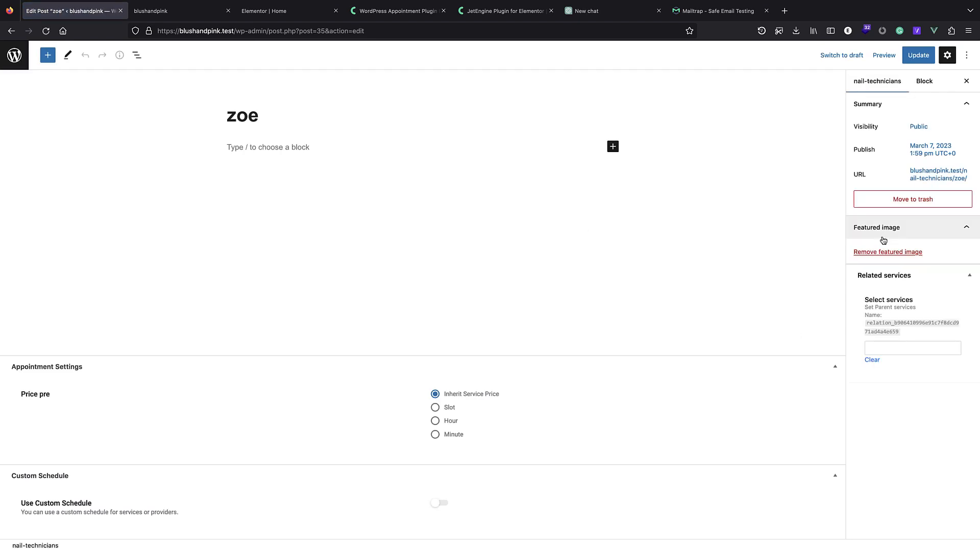
{"action": "left_click", "coordinate": [912, 493]}
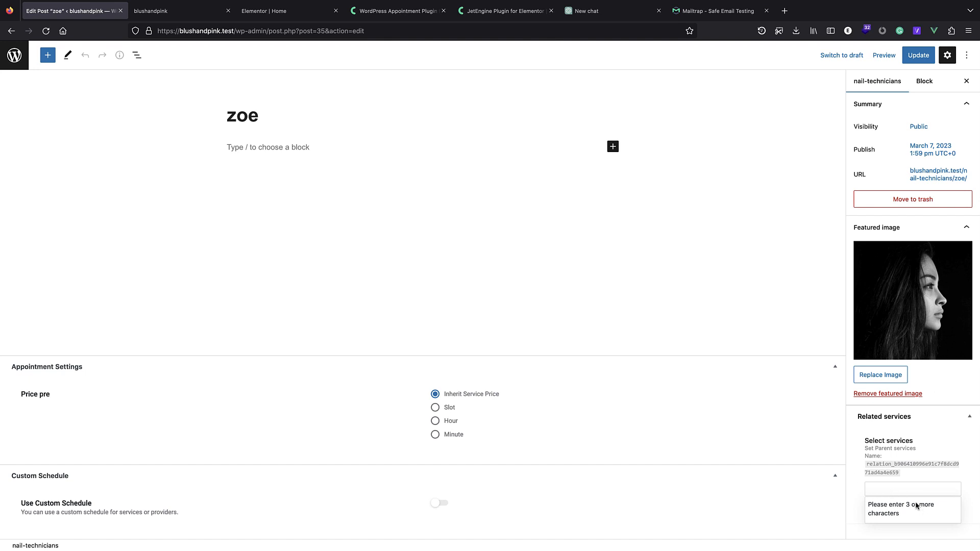
{"action": "left_click", "coordinate": [888, 492]}
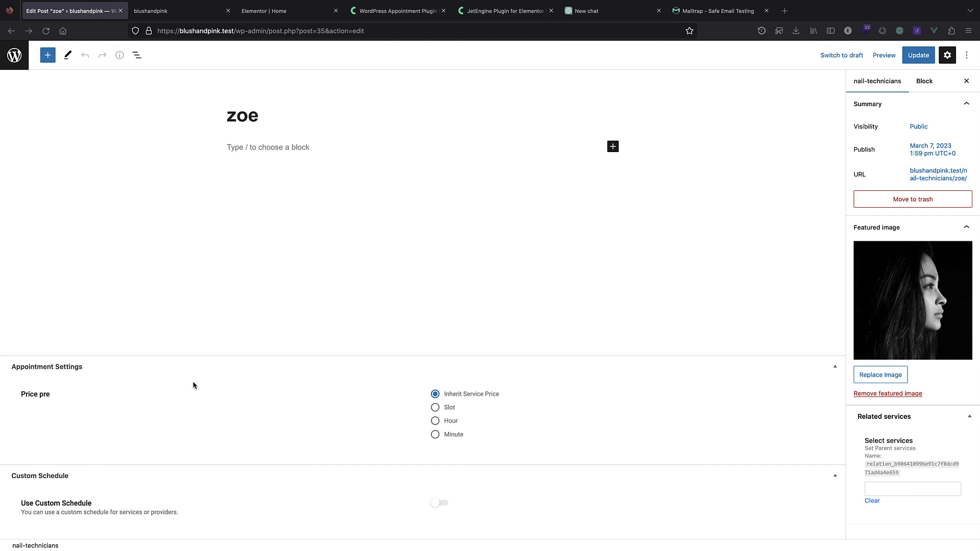
{"action": "left_click", "coordinate": [889, 491]}
{"action": "type", "text": "man"}
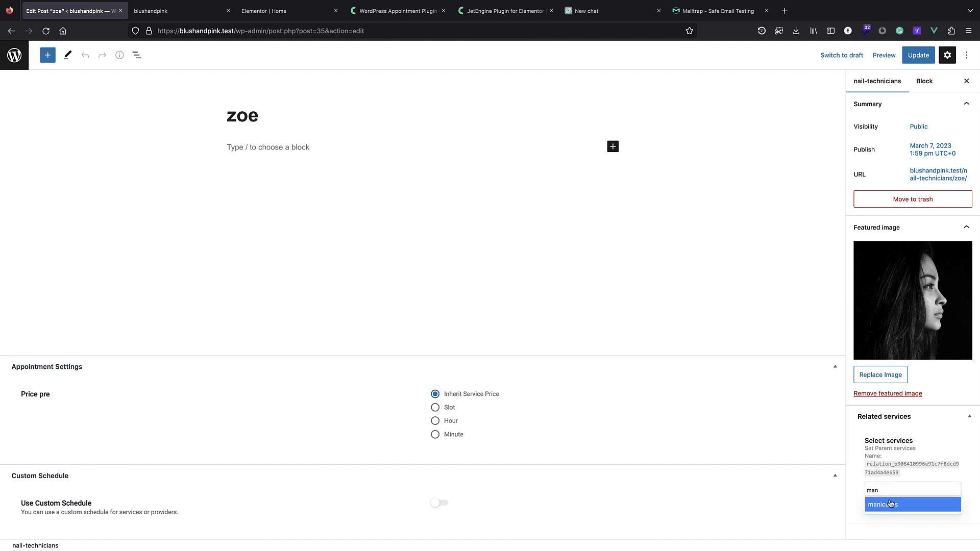
{"action": "left_click", "coordinate": [890, 505]}
{"action": "left_click", "coordinate": [903, 495]}
{"action": "type", "text": "ped"}
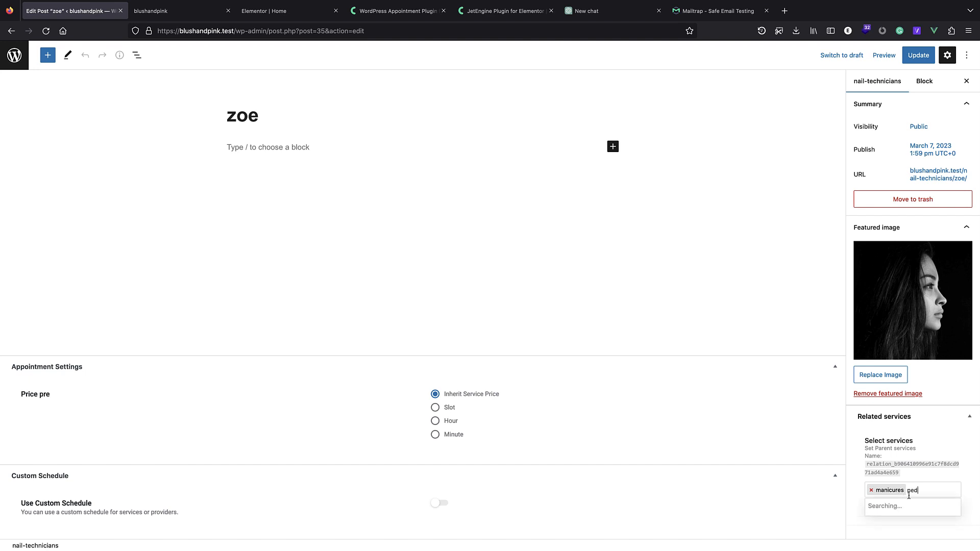
{"action": "left_click", "coordinate": [902, 512]}
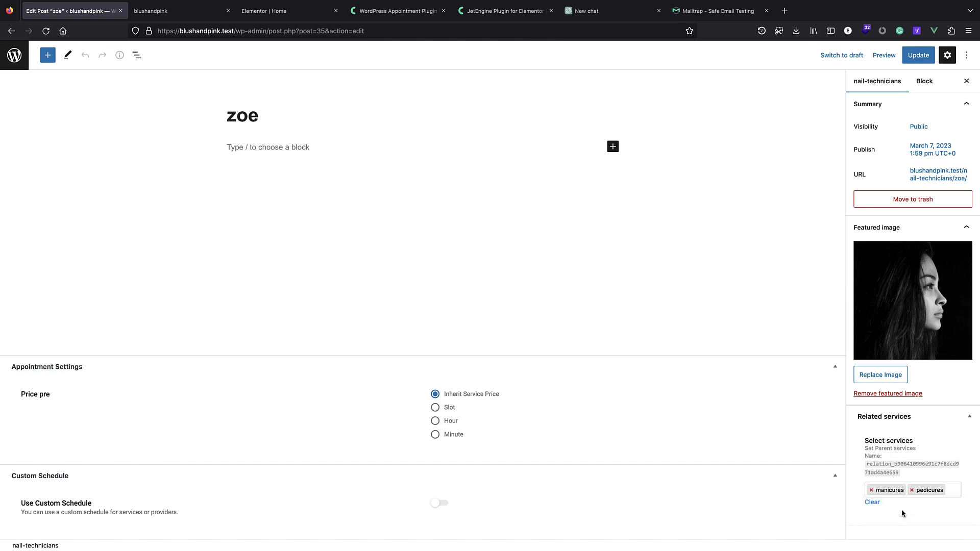
{"action": "left_click", "coordinate": [913, 58]}
{"action": "left_click", "coordinate": [14, 55]}
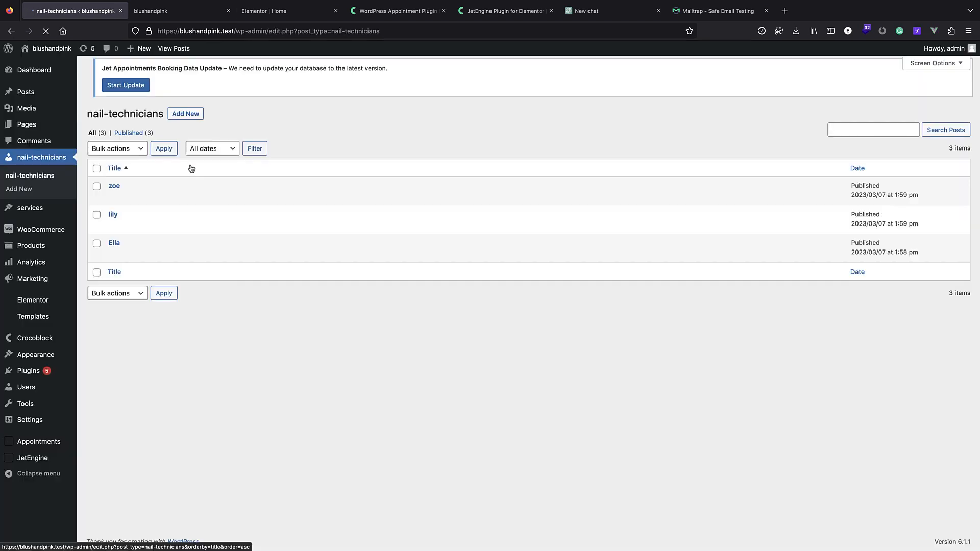
Link lily to manicures, pedicures and nail enhancements and update her post.
{"action": "left_click", "coordinate": [114, 222]}
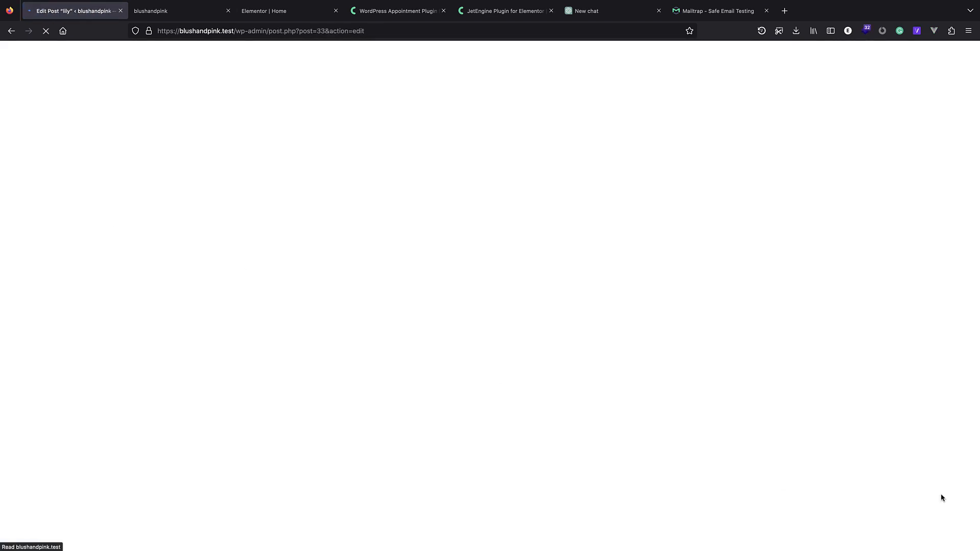
{"action": "left_click", "coordinate": [895, 504]}
{"action": "type", "text": "man"}
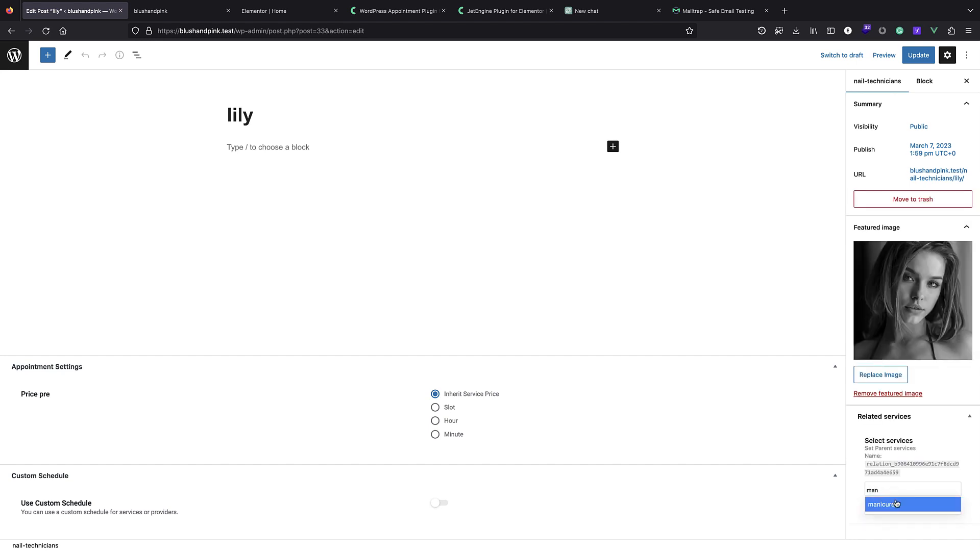
{"action": "left_click", "coordinate": [894, 507]}
{"action": "left_click", "coordinate": [893, 498]}
{"action": "type", "text": "ped"}
{"action": "left_click", "coordinate": [896, 507]}
{"action": "left_click", "coordinate": [939, 494]}
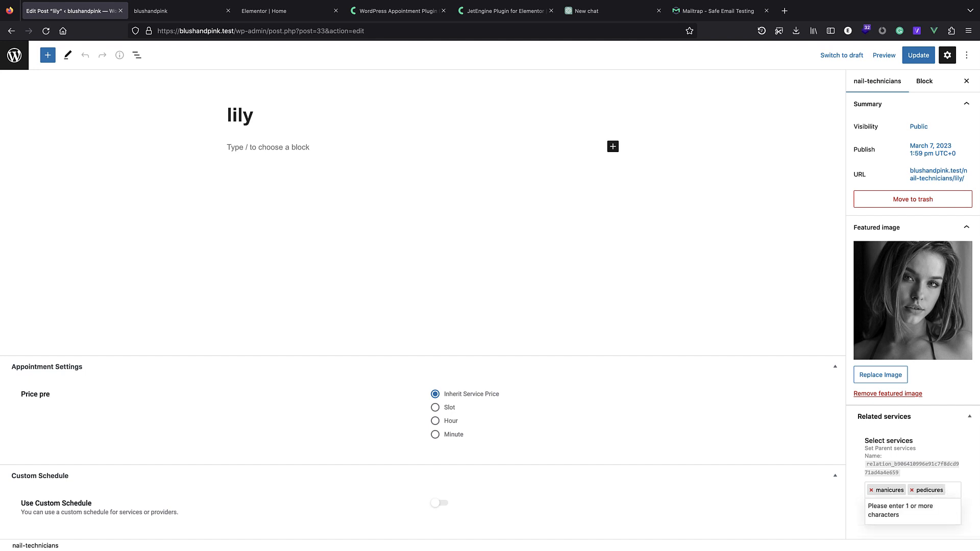
{"action": "type", "text": "nai"}
{"action": "left_click", "coordinate": [938, 516]}
{"action": "left_click", "coordinate": [918, 57]}
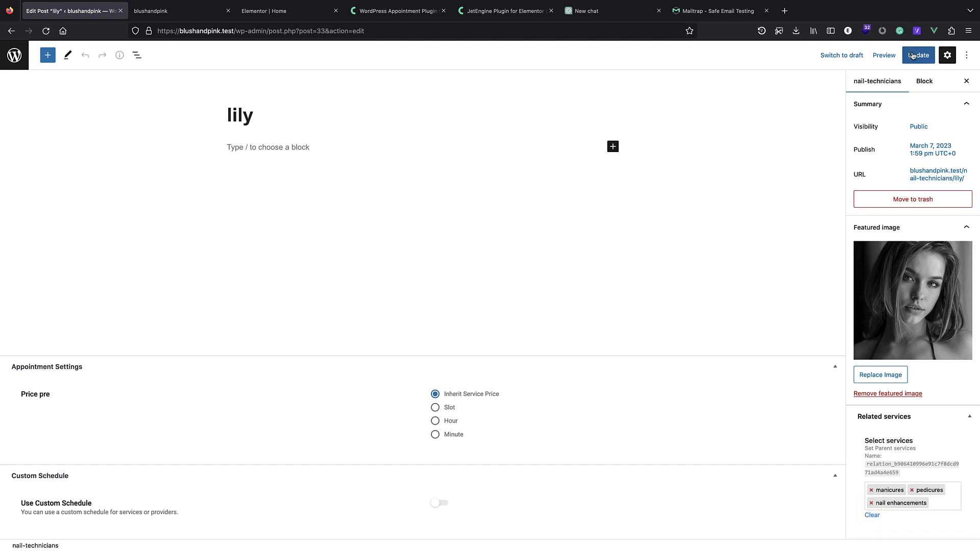
{"action": "left_click", "coordinate": [16, 56]}
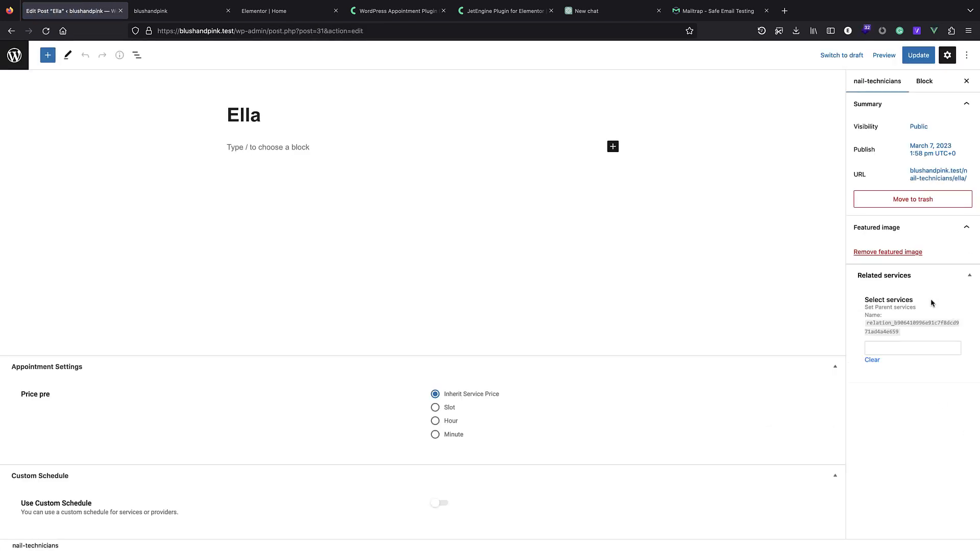
Link Ella to the nail enhancements service and update her post.
{"action": "left_click", "coordinate": [906, 492]}
{"action": "type", "text": "nai"}
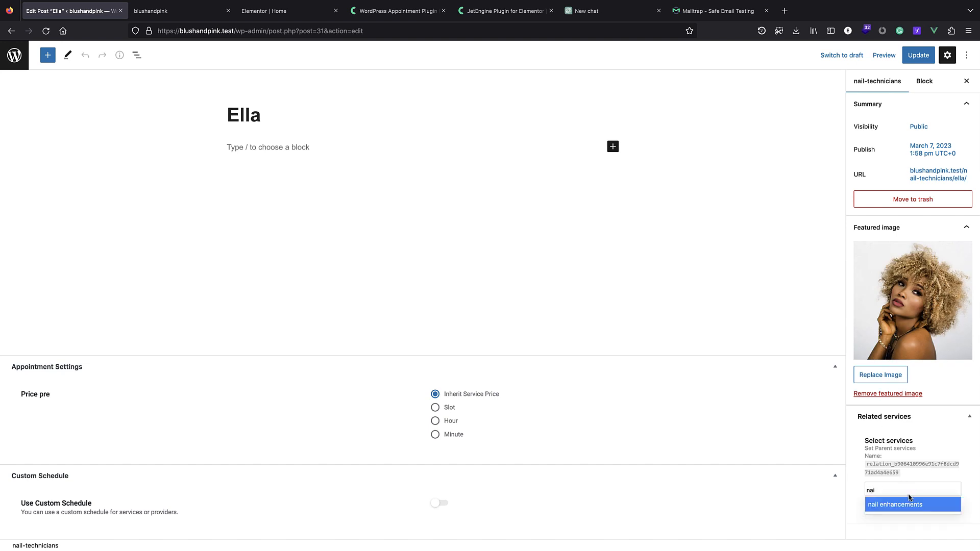
{"action": "left_click", "coordinate": [904, 508]}
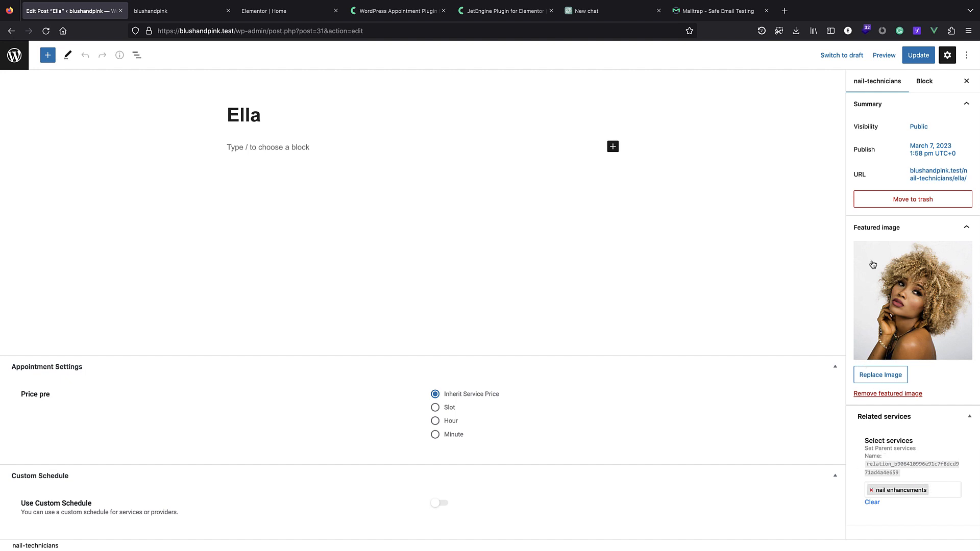
{"action": "left_click", "coordinate": [918, 56]}
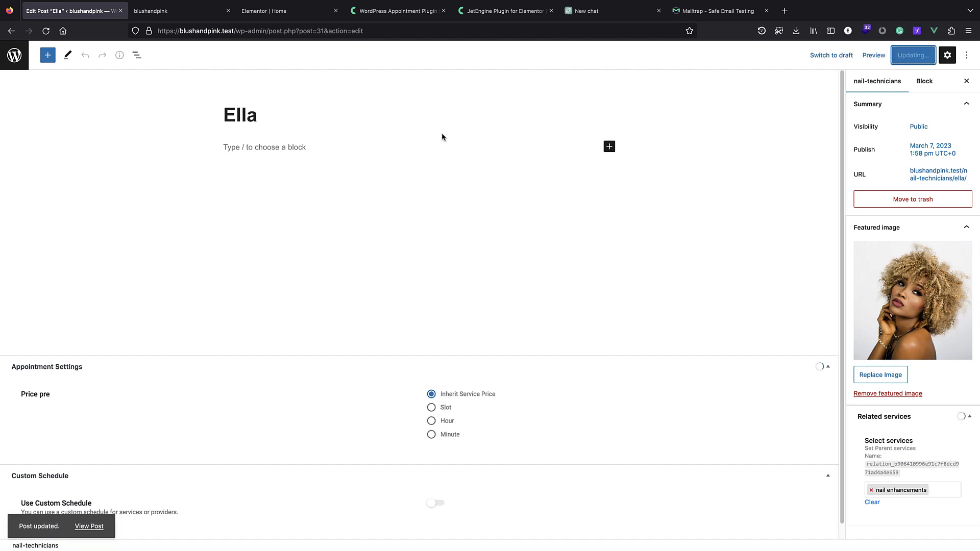
{"action": "left_click", "coordinate": [15, 55]}
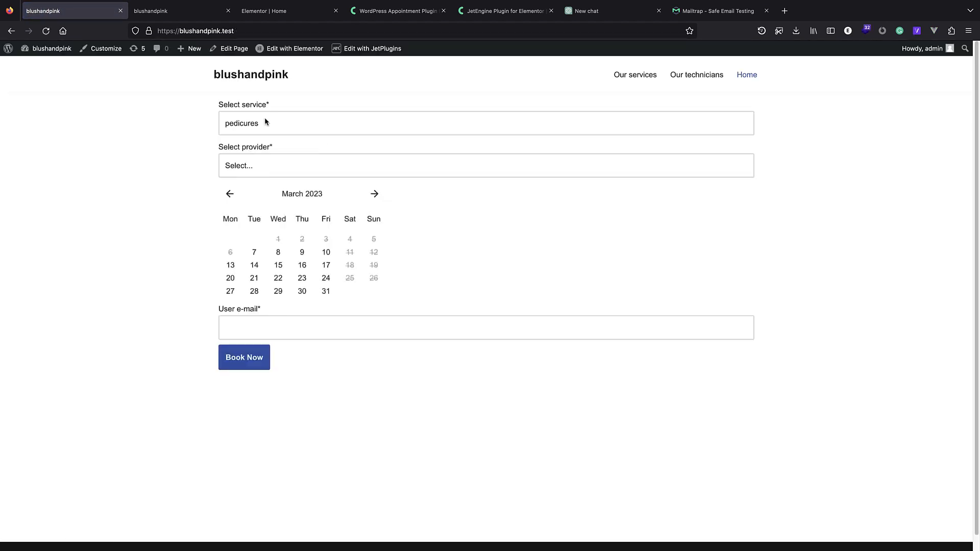
Check which technicians the booking form offers for pedicures and nail enhancements.
{"action": "left_click", "coordinate": [265, 121]}
{"action": "left_click", "coordinate": [160, 139]}
{"action": "left_click", "coordinate": [245, 174]}
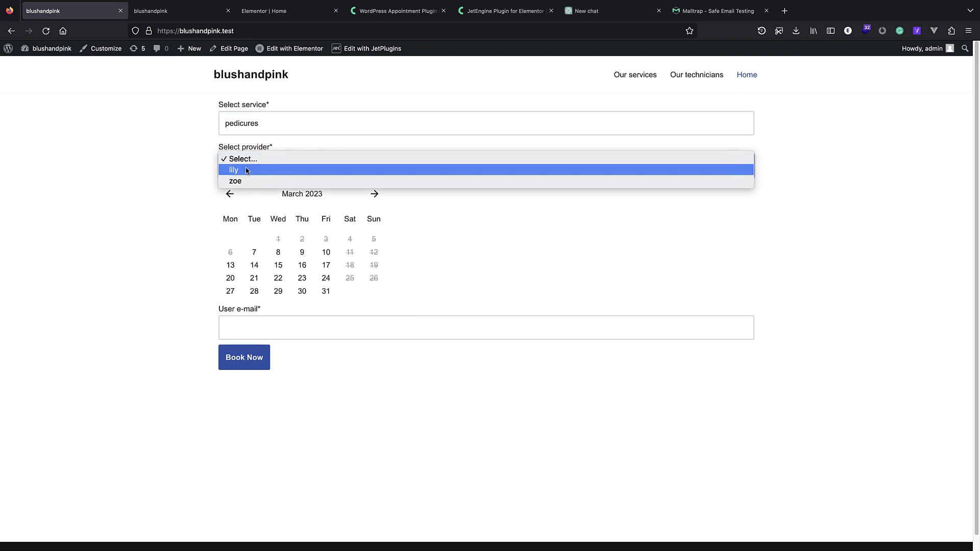
{"action": "left_click", "coordinate": [188, 153]}
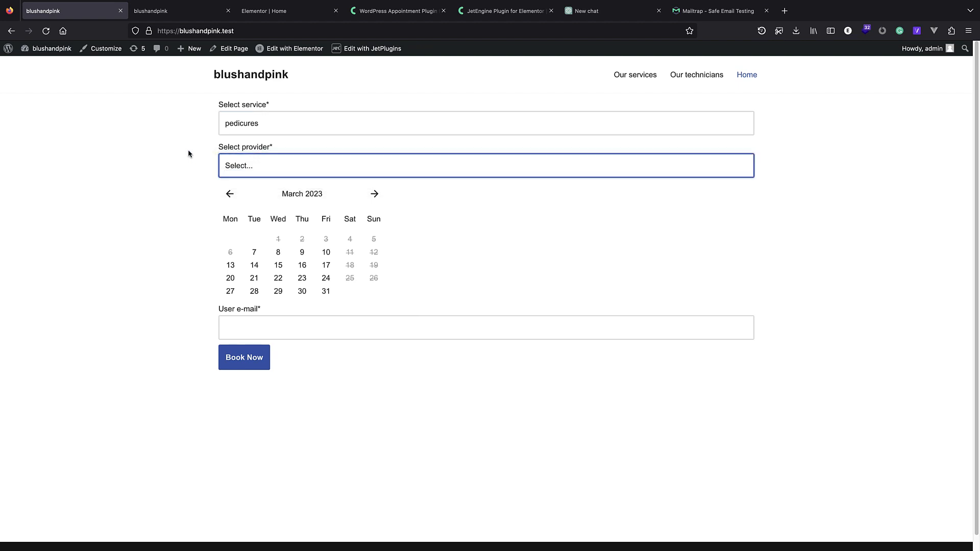
{"action": "left_click", "coordinate": [255, 129]}
{"action": "left_click", "coordinate": [255, 128]}
{"action": "left_click", "coordinate": [269, 156]}
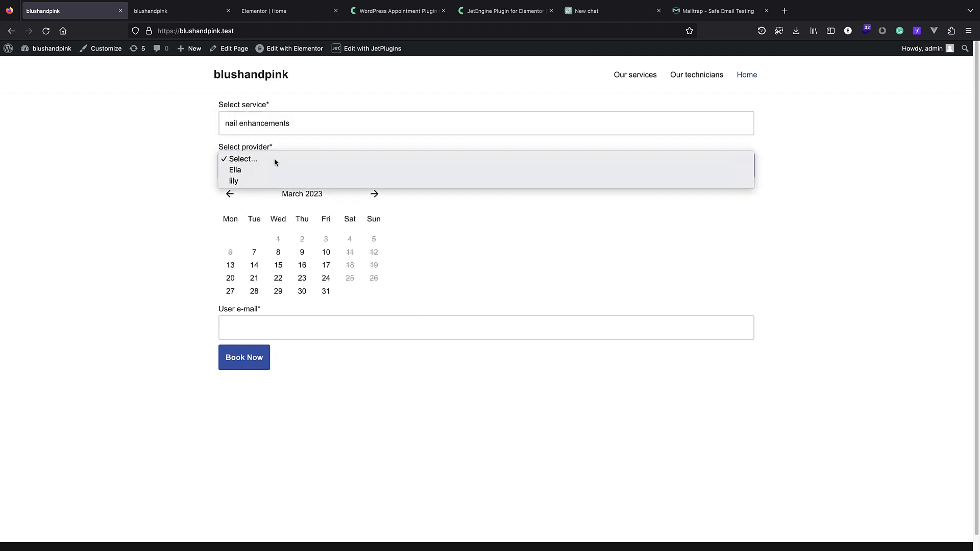
{"action": "left_click", "coordinate": [252, 124]}
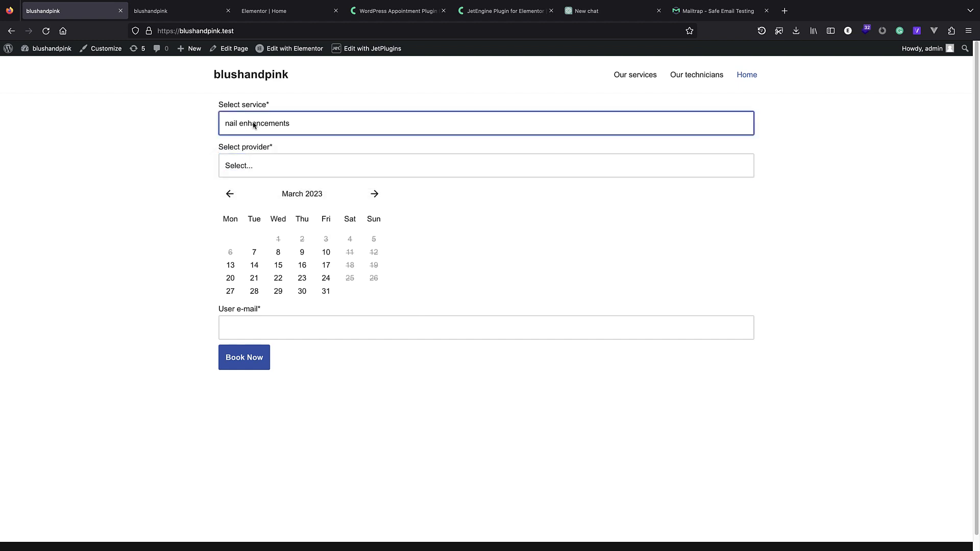
Choose manicures as the service and open its provider list.
{"action": "left_click", "coordinate": [256, 126]}
{"action": "left_click", "coordinate": [257, 131]}
{"action": "left_click", "coordinate": [265, 163]}
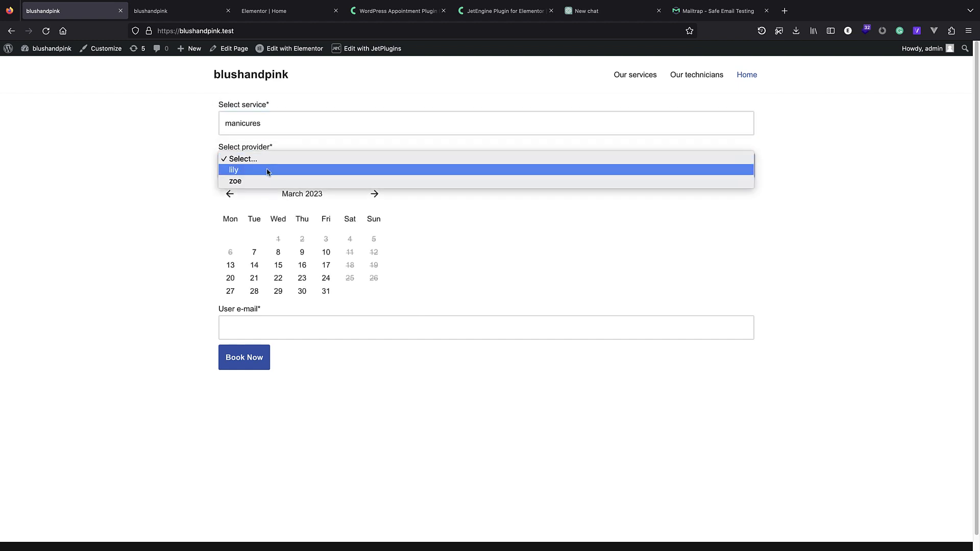
{"action": "left_click", "coordinate": [171, 225]}
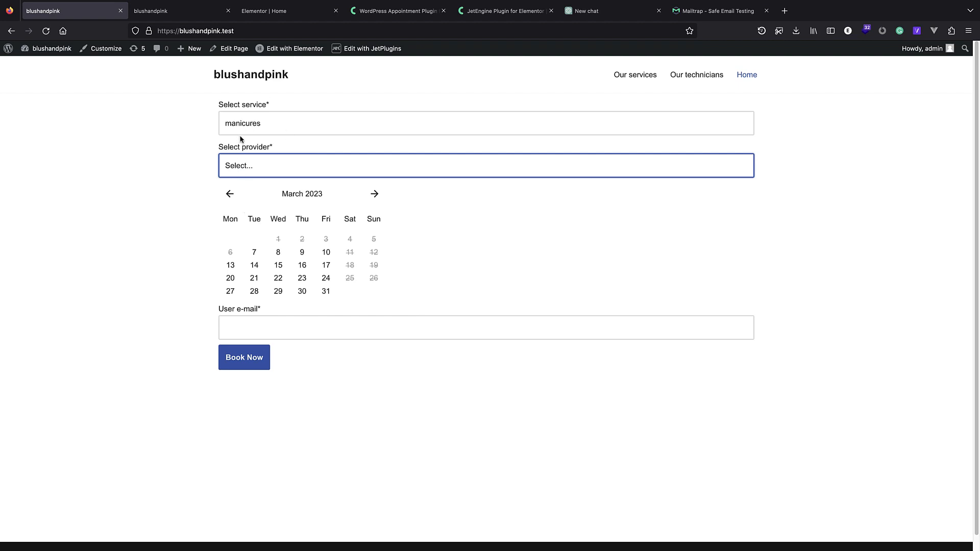
{"action": "left_click", "coordinate": [258, 173]}
Pick provider lily, 10 March 2023, and the 11:30–12:00 time slot.
{"action": "left_click", "coordinate": [247, 169]}
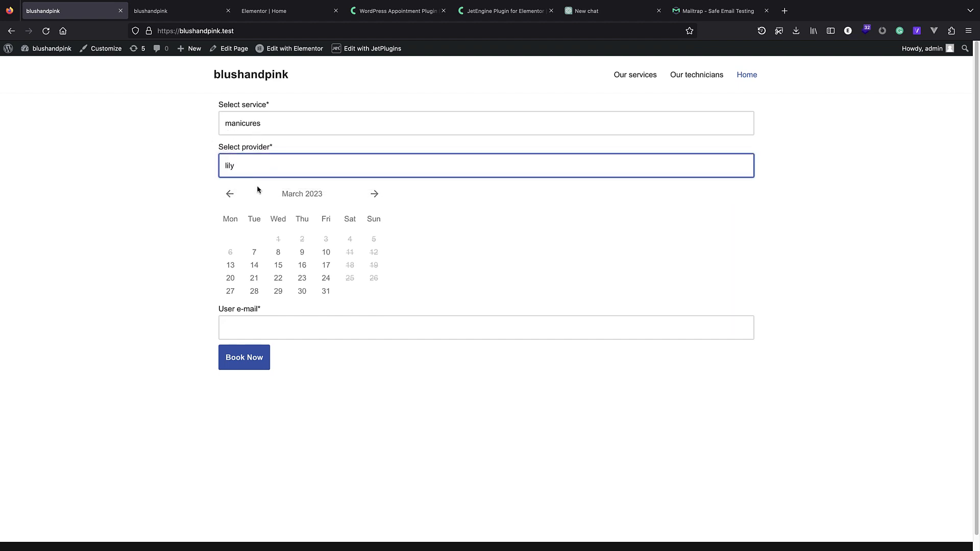
{"action": "left_click", "coordinate": [327, 255]}
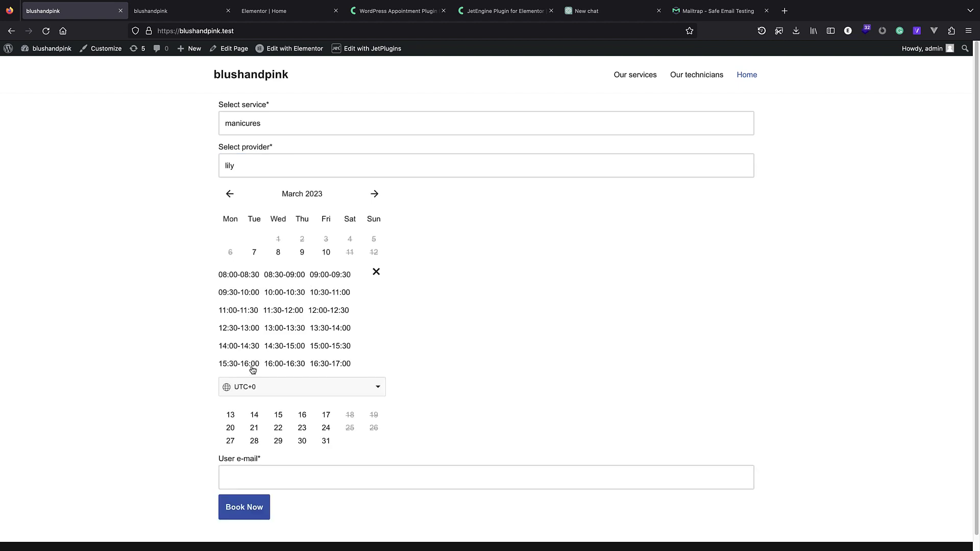
{"action": "left_click", "coordinate": [280, 311]}
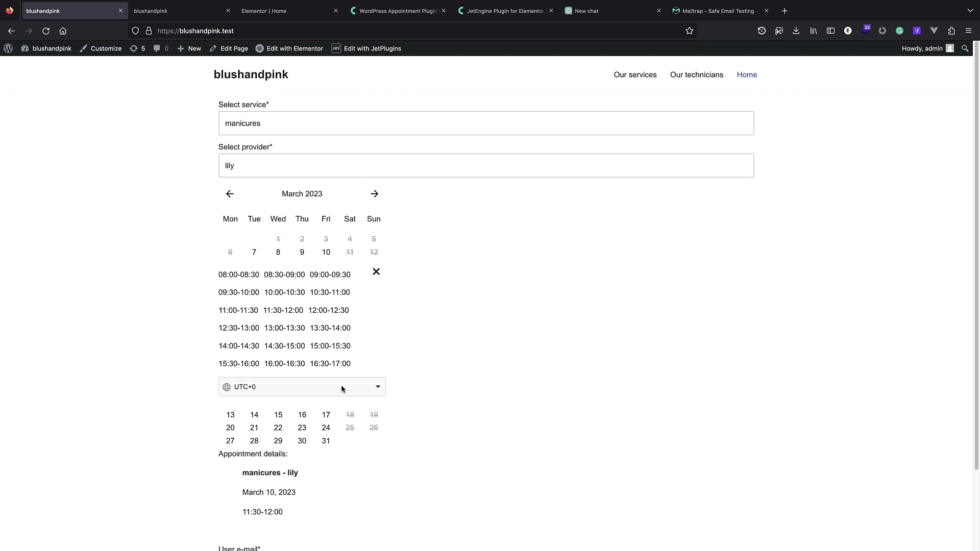
Enter a customer e-mail, submit the booking with Book Now, and go to the admin.
{"action": "scroll", "coordinate": [341, 289], "scroll_direction": "down", "scroll_amount": 3}
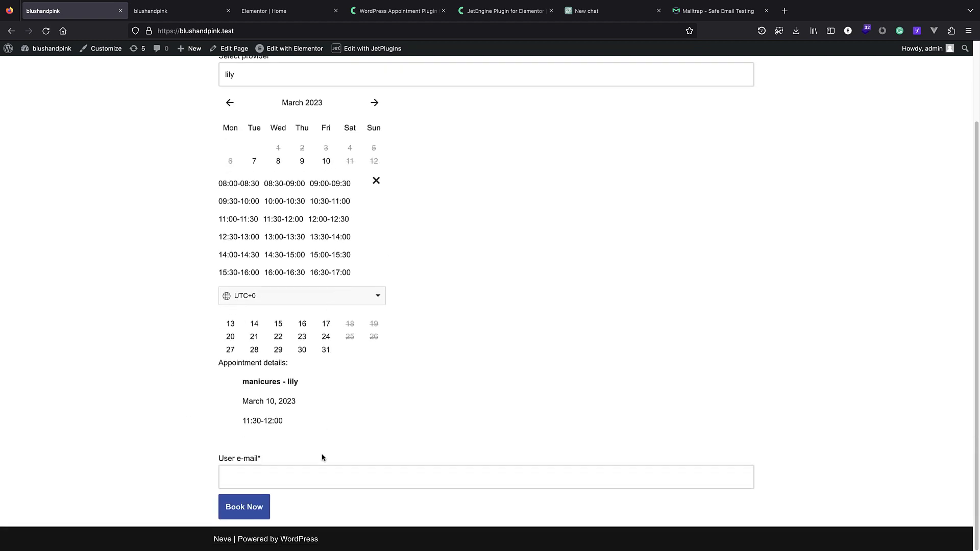
{"action": "left_click", "coordinate": [258, 483]}
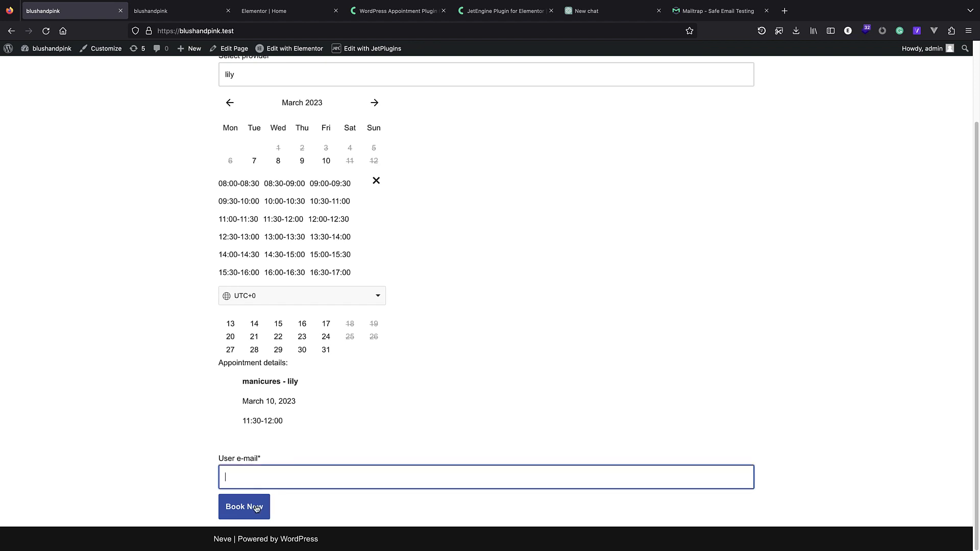
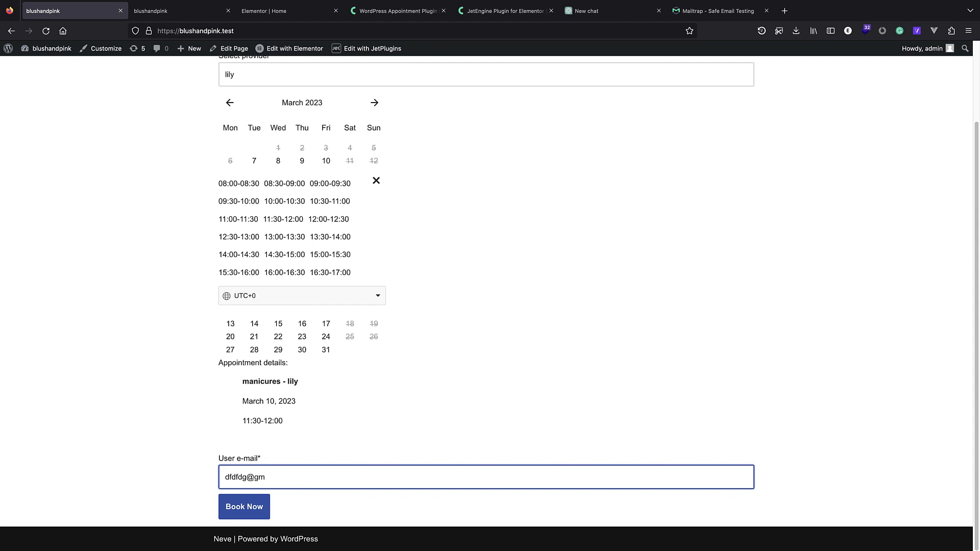
{"action": "double_click", "coordinate": [264, 478]}
{"action": "type", "text": "example.com"}
{"action": "left_click", "coordinate": [256, 513]}
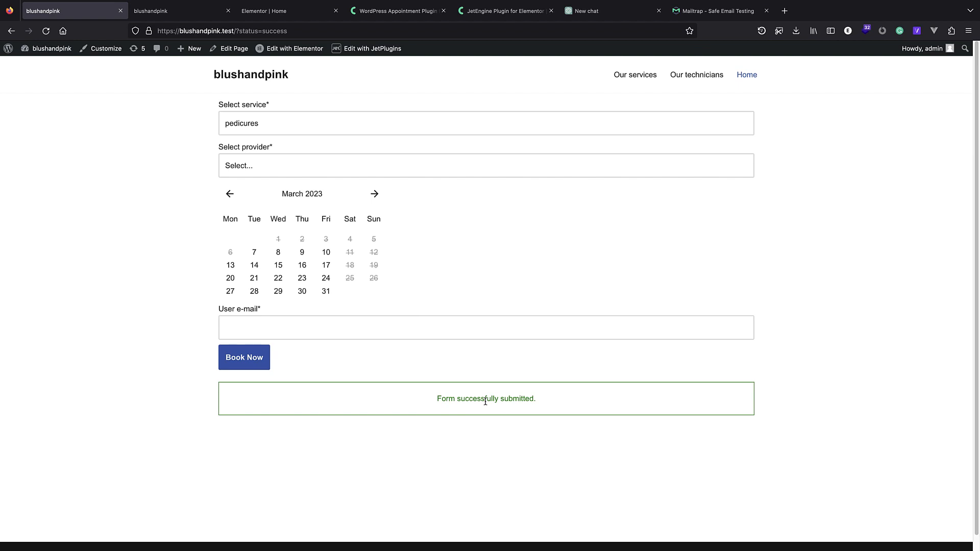
{"action": "left_click", "coordinate": [7, 48]}
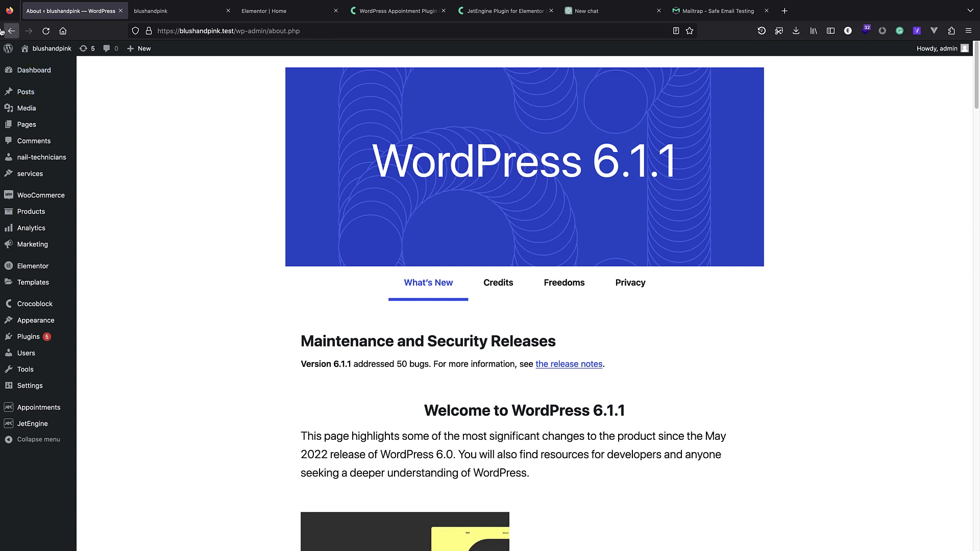
Check the pending lily manicures booking for 10/03/23 in Appointments, then revisit the booking page.
{"action": "mouse_move", "coordinate": [57, 415]}
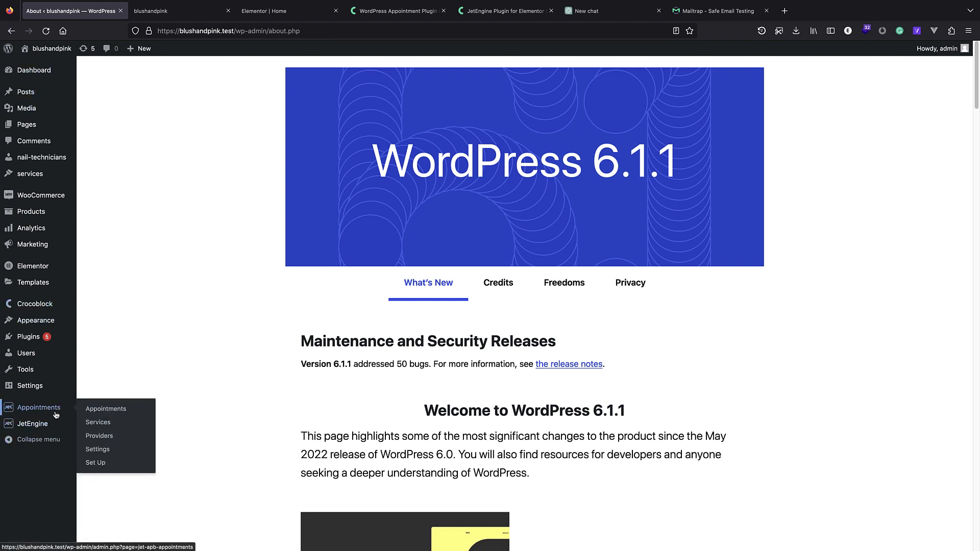
{"action": "left_click", "coordinate": [127, 414]}
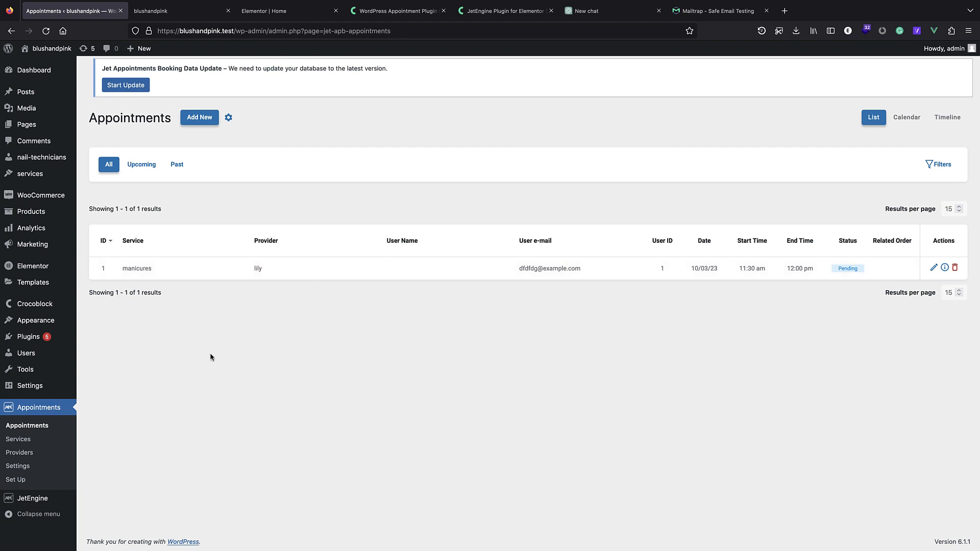
{"action": "left_click", "coordinate": [43, 64]}
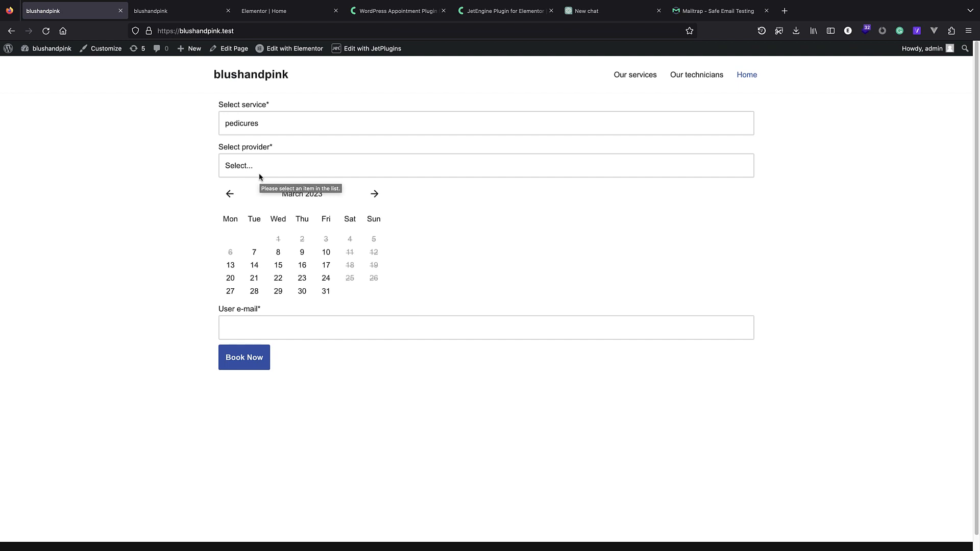
{"action": "left_click", "coordinate": [25, 63]}
{"action": "left_click", "coordinate": [44, 64]}
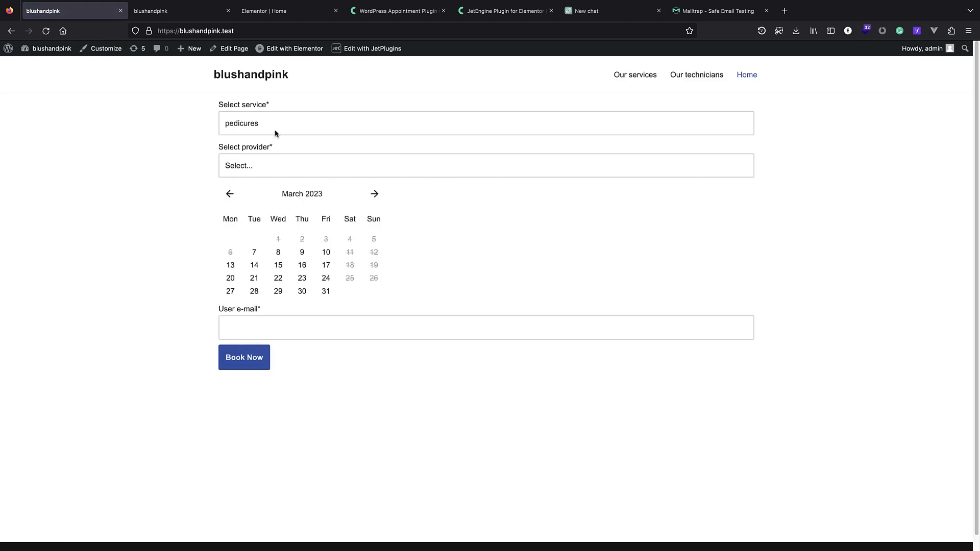
{"action": "left_click", "coordinate": [275, 133]}
{"action": "left_click", "coordinate": [159, 238]}
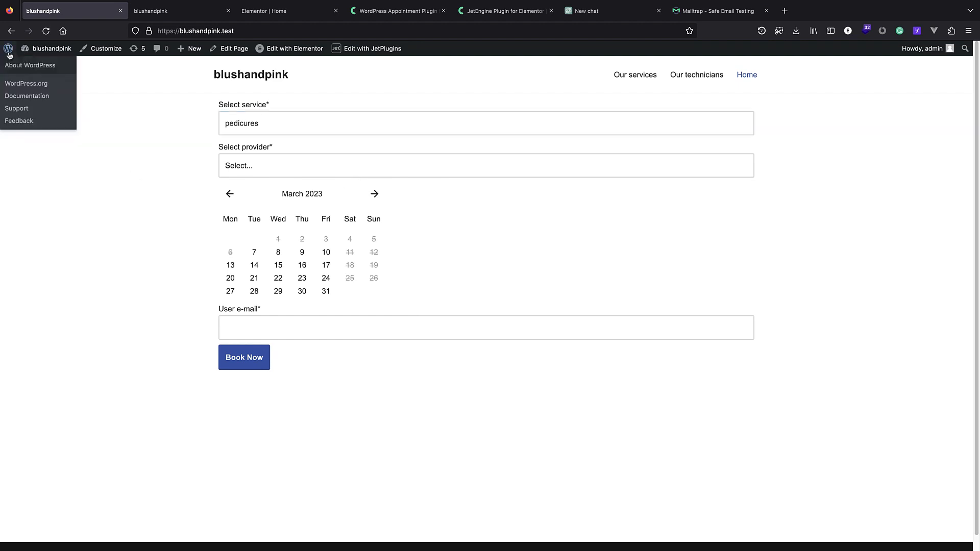
{"action": "left_click", "coordinate": [15, 63]}
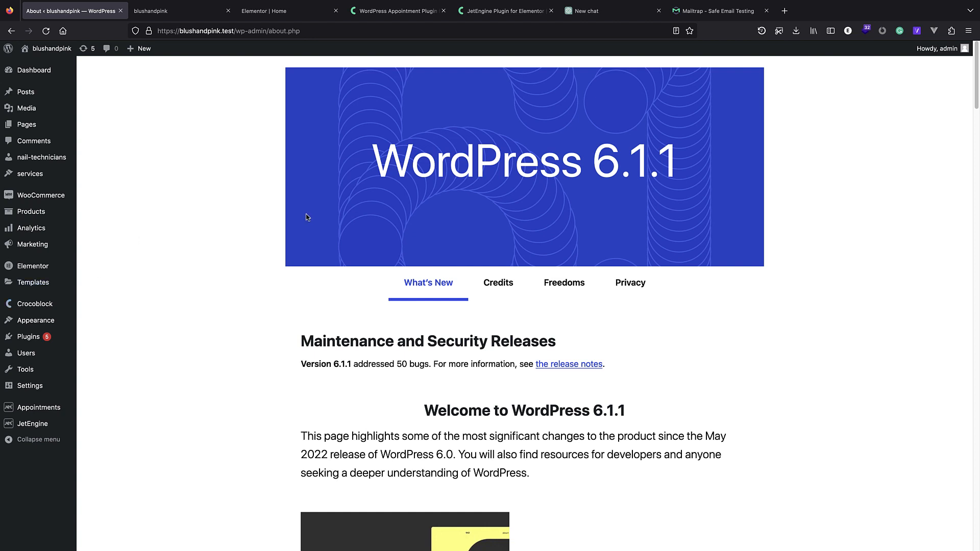
{"action": "mouse_move", "coordinate": [52, 49]}
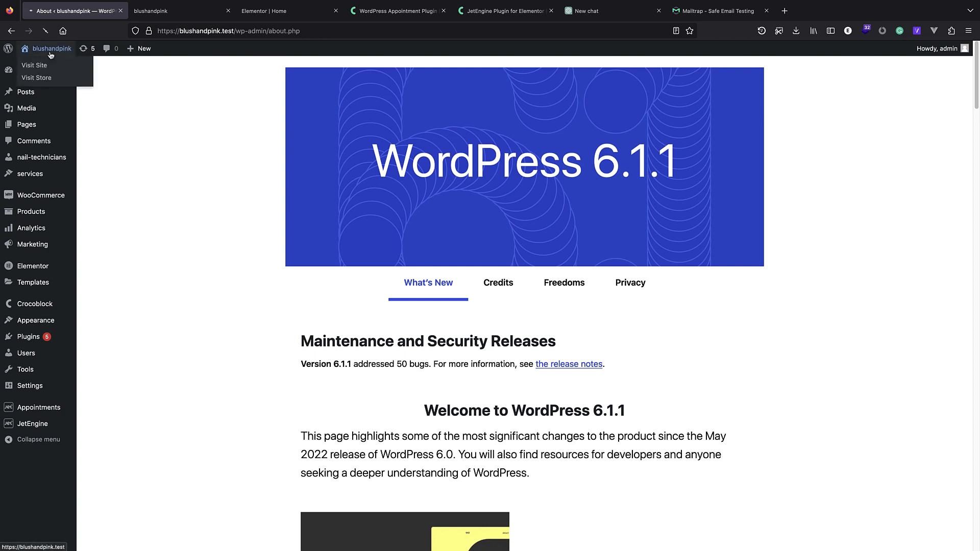
{"action": "left_click", "coordinate": [30, 63]}
{"action": "left_click", "coordinate": [634, 76]}
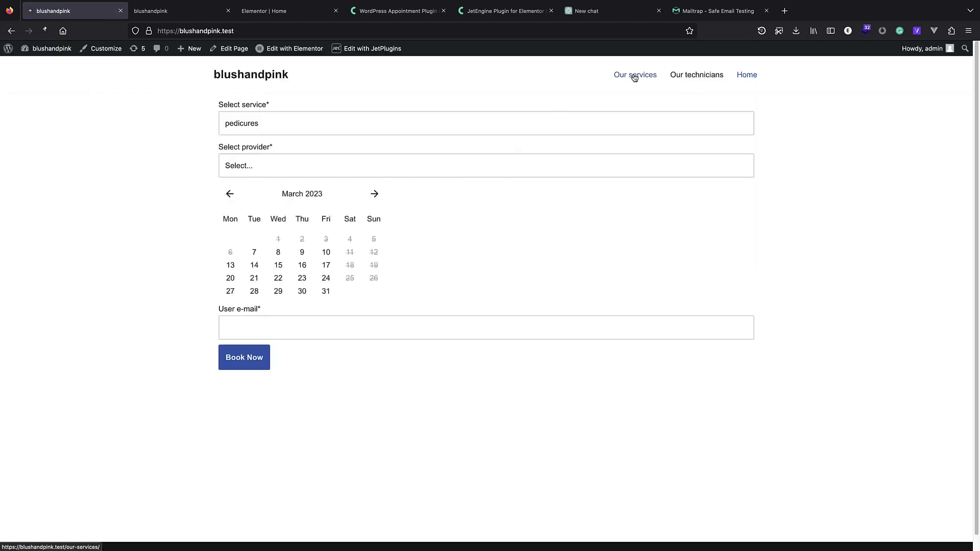
{"action": "left_click", "coordinate": [711, 81]}
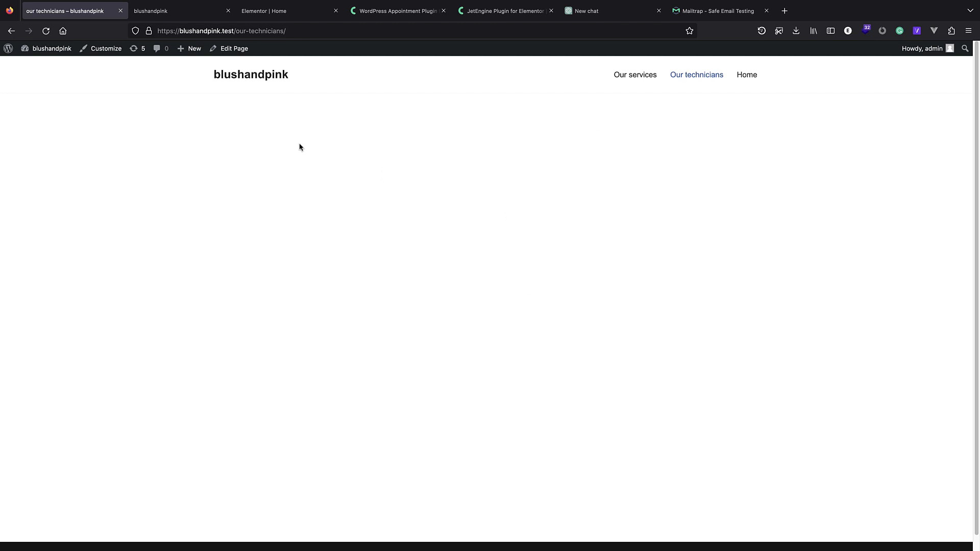
{"action": "left_click", "coordinate": [234, 77]}
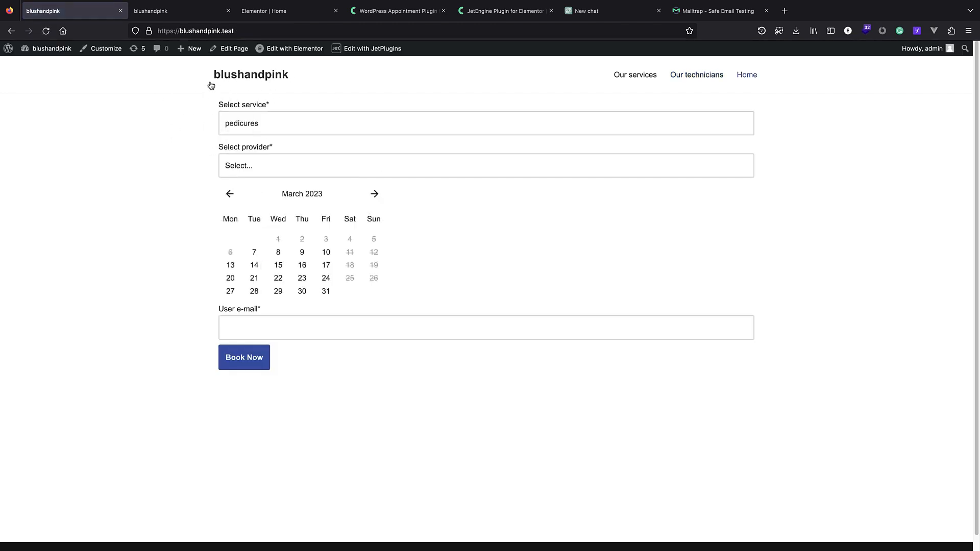
Look over the booking form's e-mail field and service list unchanged, then go to the admin About page.
{"action": "scroll", "coordinate": [311, 81], "scroll_direction": "down", "scroll_amount": 2}
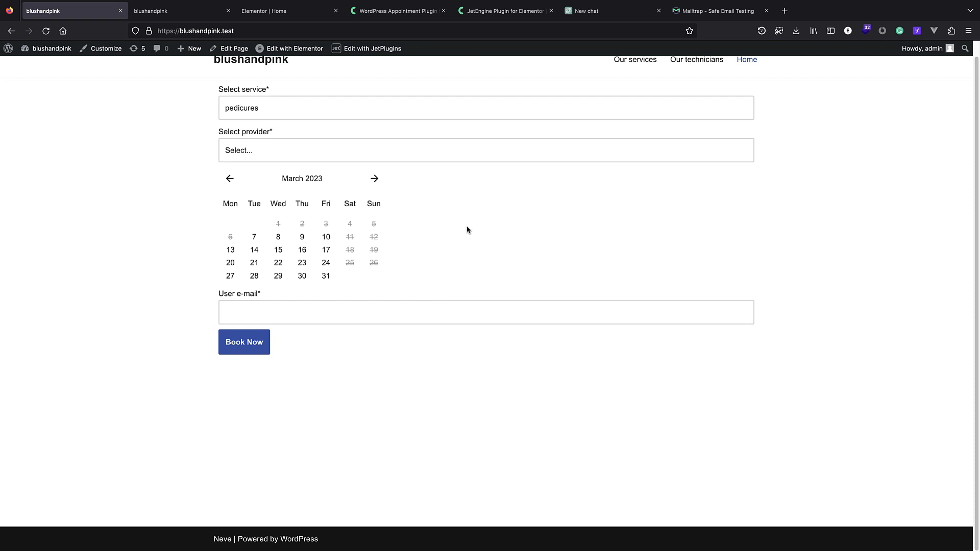
{"action": "left_click", "coordinate": [304, 306]}
{"action": "scroll", "coordinate": [304, 306], "scroll_direction": "up", "scroll_amount": 1}
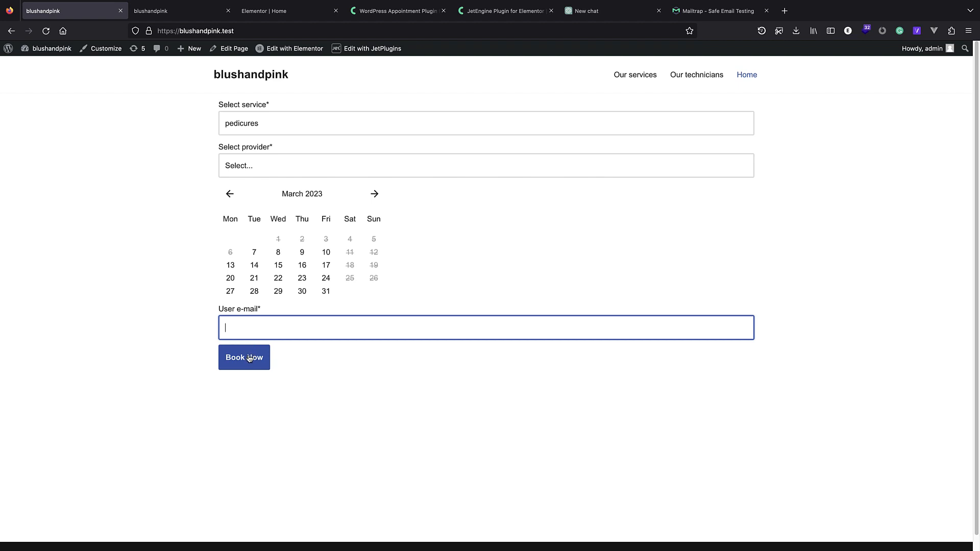
{"action": "left_click", "coordinate": [221, 396]}
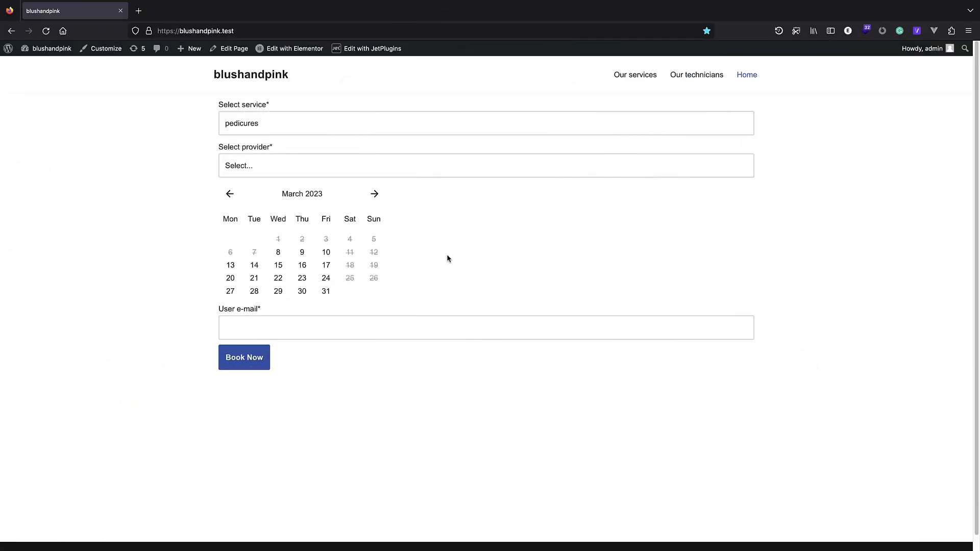
{"action": "left_click", "coordinate": [289, 133]}
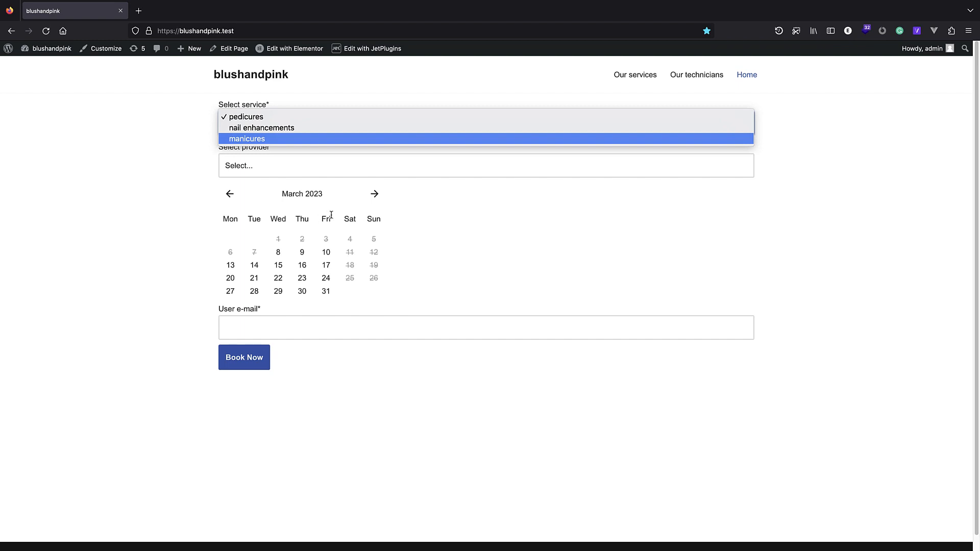
{"action": "left_click", "coordinate": [195, 234]}
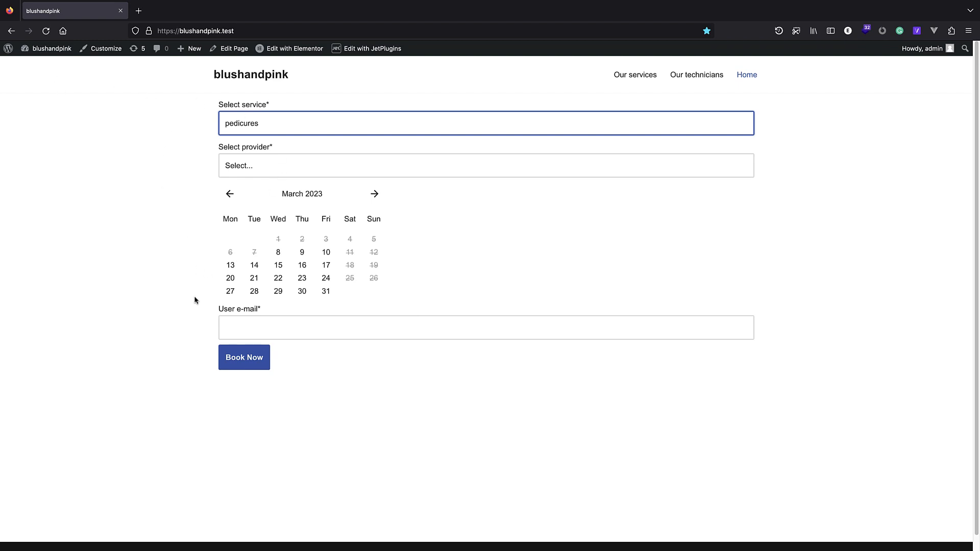
{"action": "left_click", "coordinate": [7, 50]}
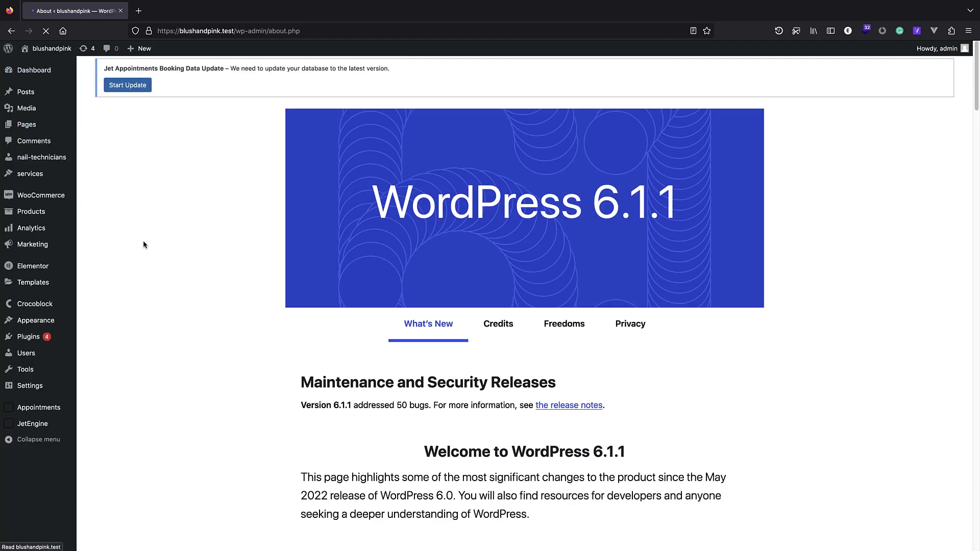
Open the Static Page Booking Form from JetEngine > Forms.
{"action": "mouse_move", "coordinate": [74, 424]}
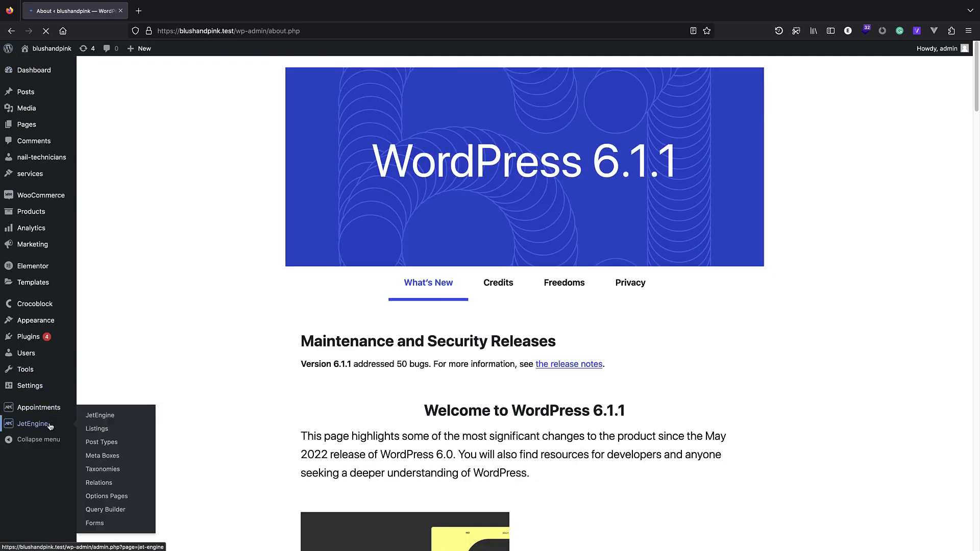
{"action": "left_click", "coordinate": [123, 525]}
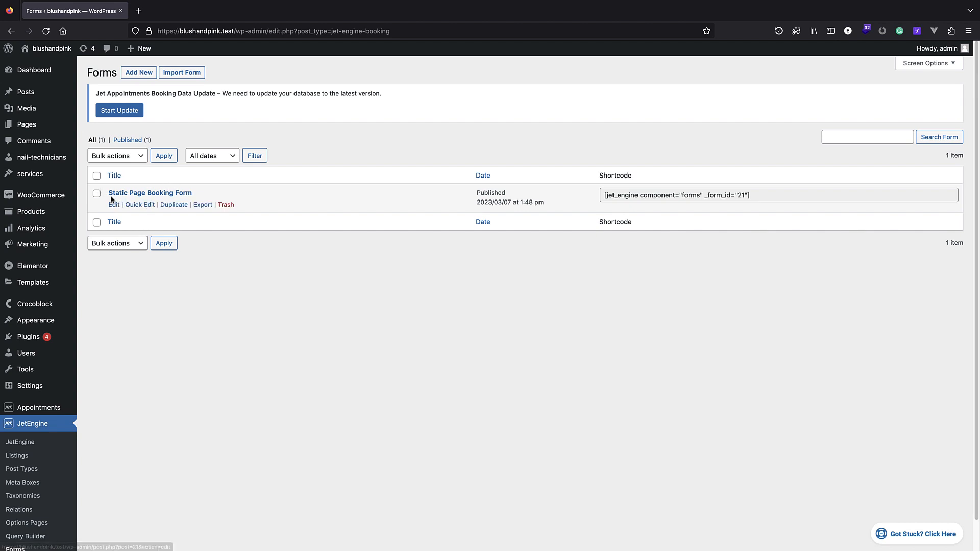
{"action": "left_click", "coordinate": [160, 194]}
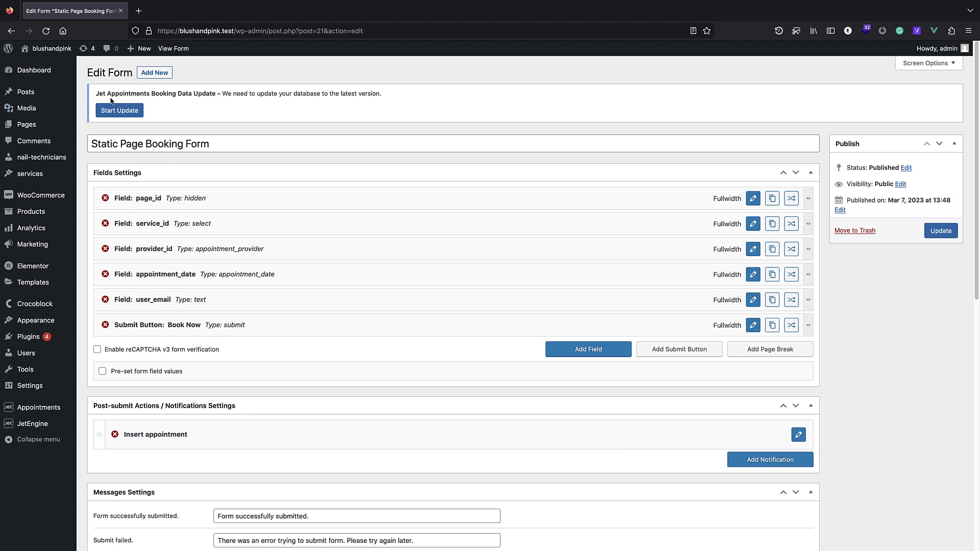
Run the Jet Appointments database update and return to the JetEngine Forms list.
{"action": "left_click", "coordinate": [122, 112]}
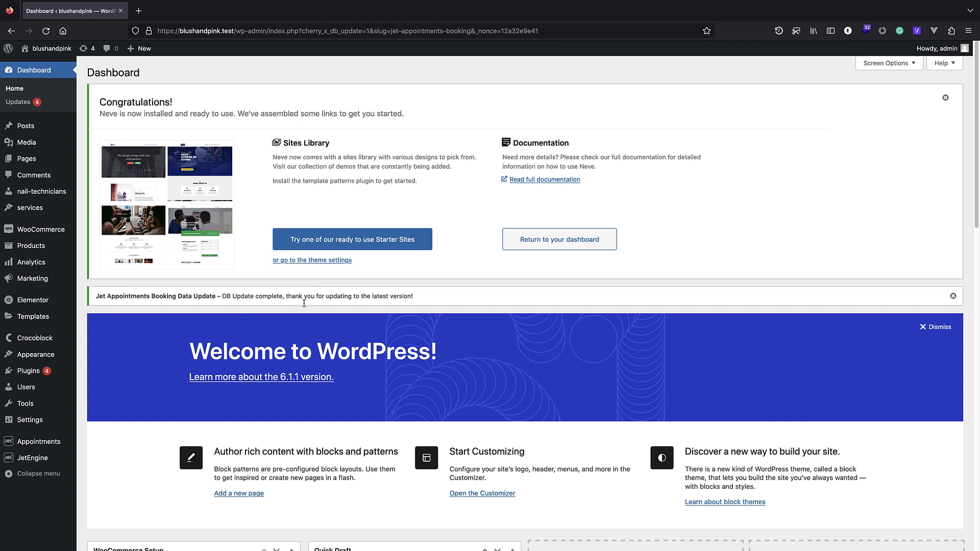
{"action": "mouse_move", "coordinate": [47, 448]}
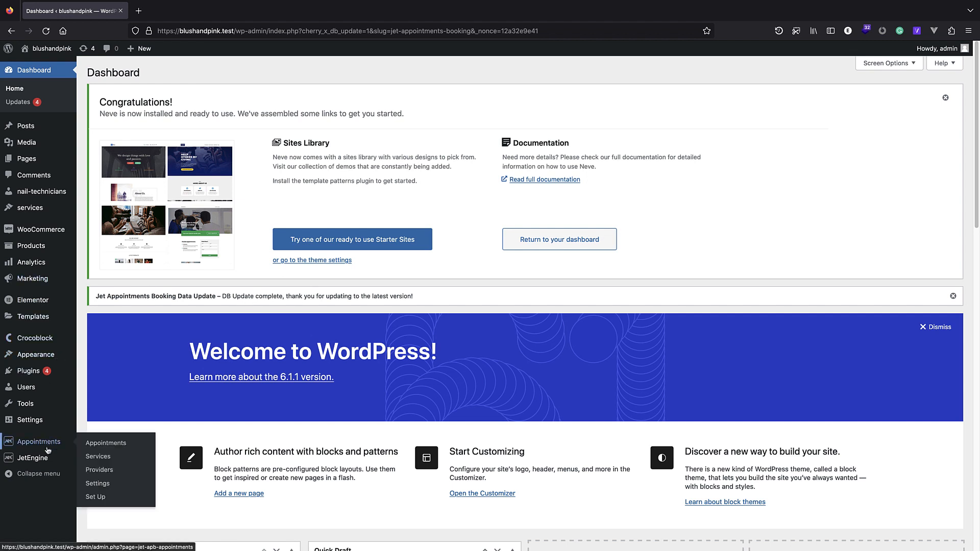
{"action": "left_click", "coordinate": [96, 522]}
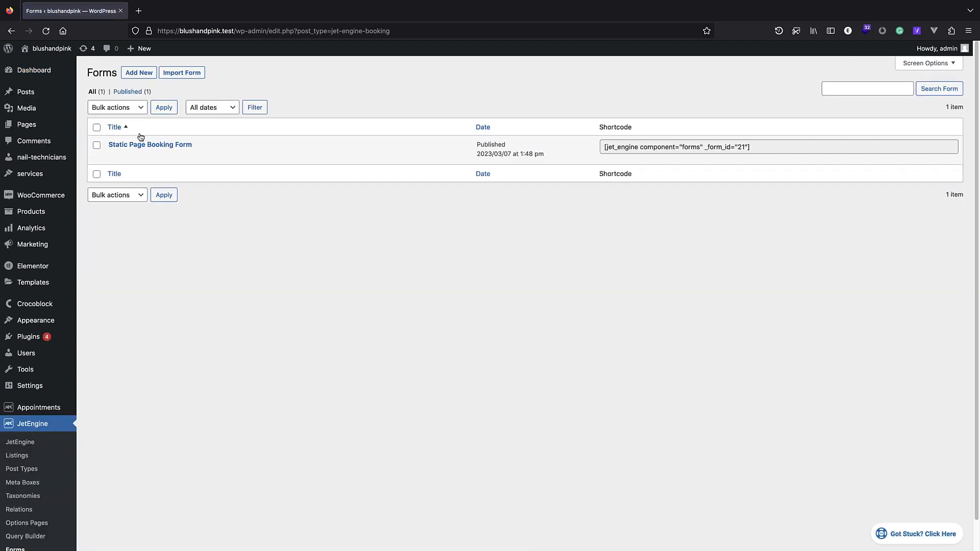
Open Static Page Booking Form and review the Book Now button and service_id settings, cancelling both.
{"action": "left_click", "coordinate": [147, 145]}
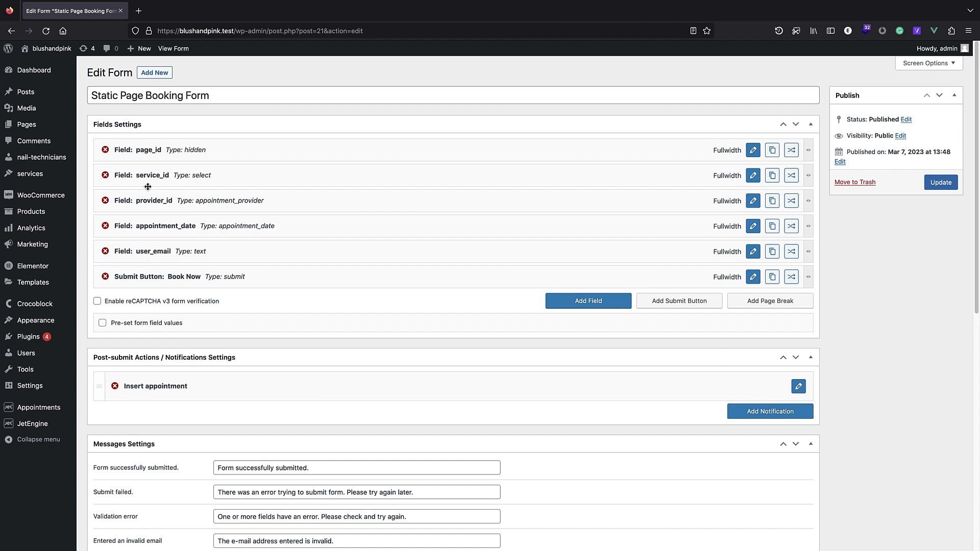
{"action": "left_click", "coordinate": [752, 278]}
{"action": "scroll", "coordinate": [603, 248], "scroll_direction": "down", "scroll_amount": 6}
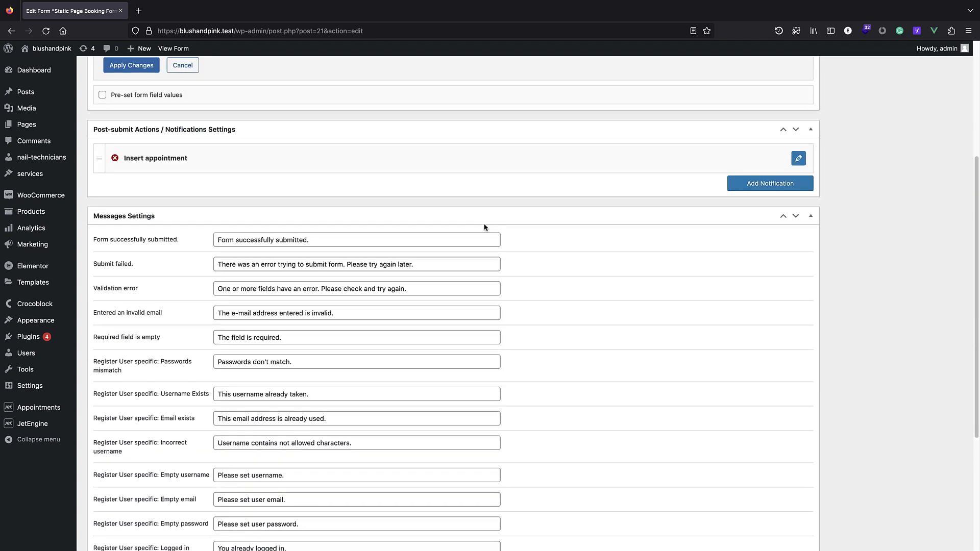
{"action": "scroll", "coordinate": [438, 192], "scroll_direction": "up", "scroll_amount": 6}
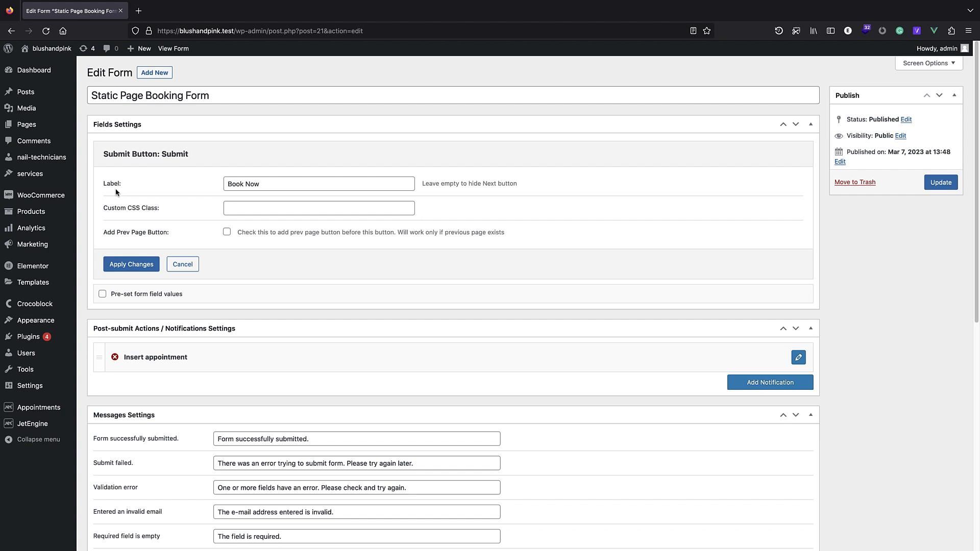
{"action": "left_click", "coordinate": [193, 265]}
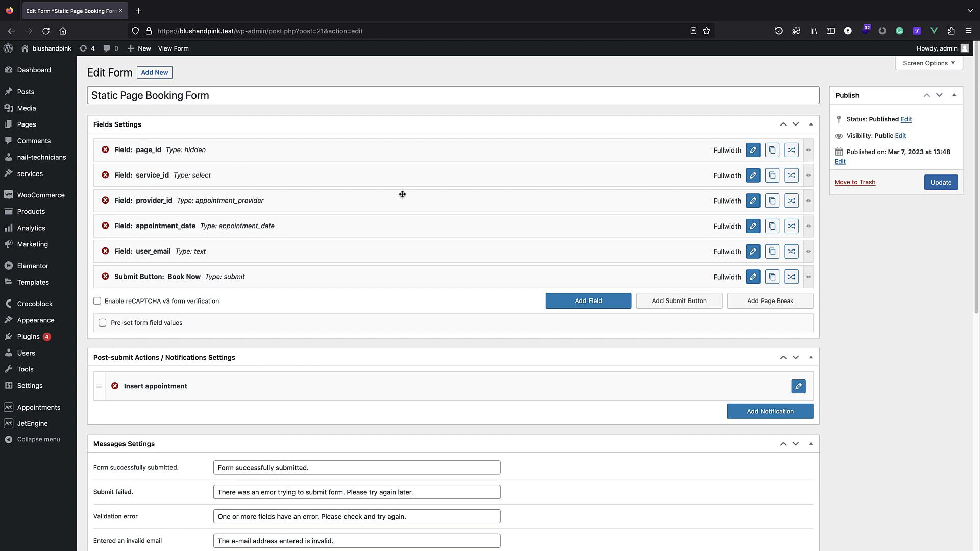
{"action": "left_click", "coordinate": [754, 179]}
{"action": "scroll", "coordinate": [622, 200], "scroll_direction": "down", "scroll_amount": 2}
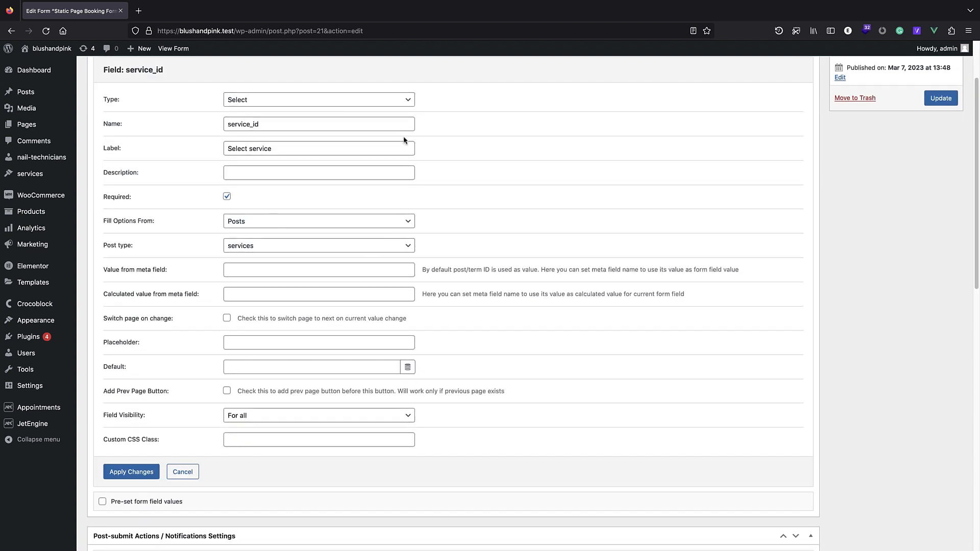
{"action": "left_click", "coordinate": [180, 475]}
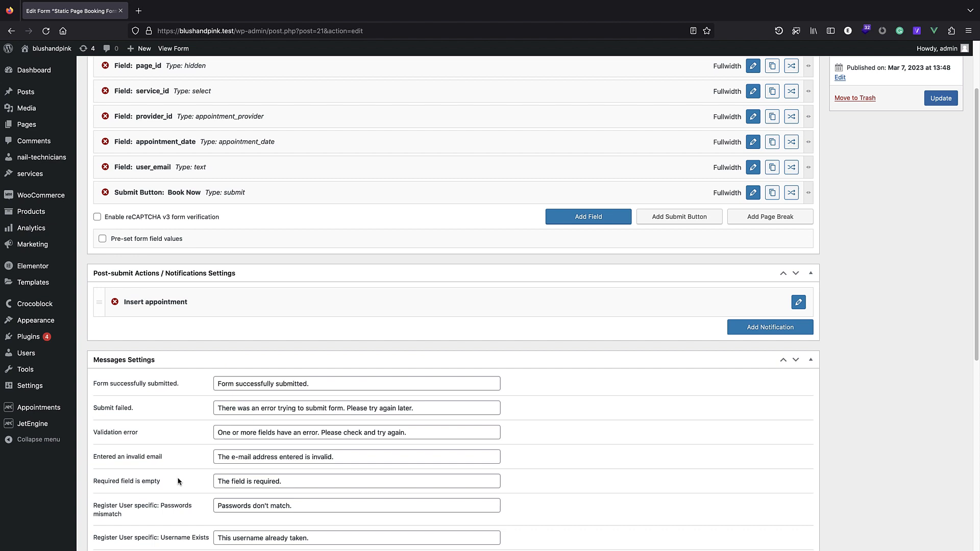
{"action": "scroll", "coordinate": [315, 322], "scroll_direction": "up", "scroll_amount": 3}
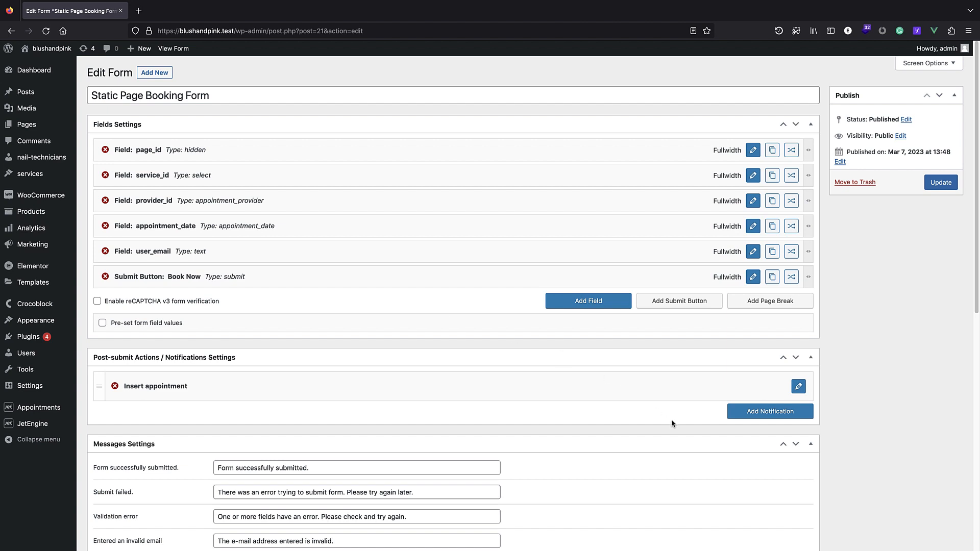
Add three page breaks, placing them below service_id, provider_id and appointment_date.
{"action": "left_click", "coordinate": [758, 306]}
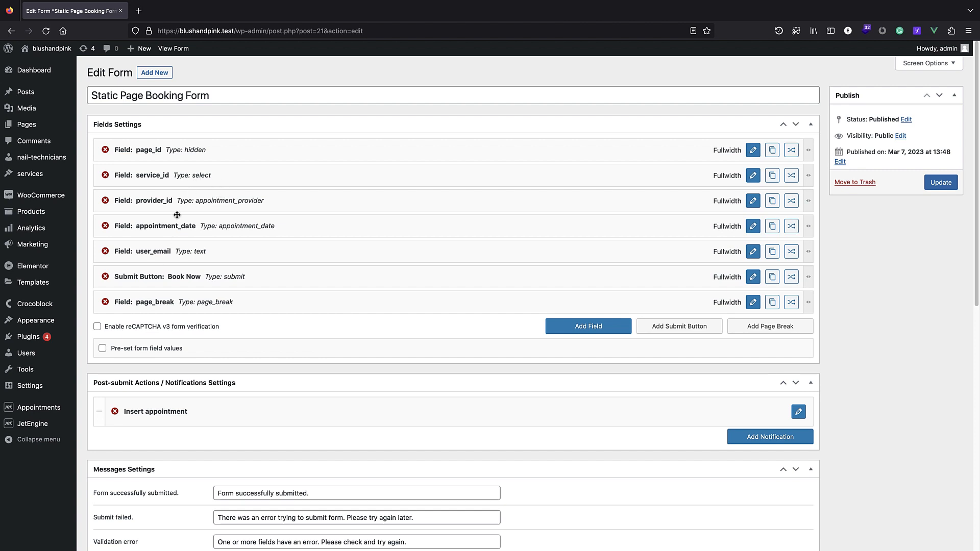
{"action": "left_click_drag", "start_coordinate": [160, 306], "coordinate": [184, 189]}
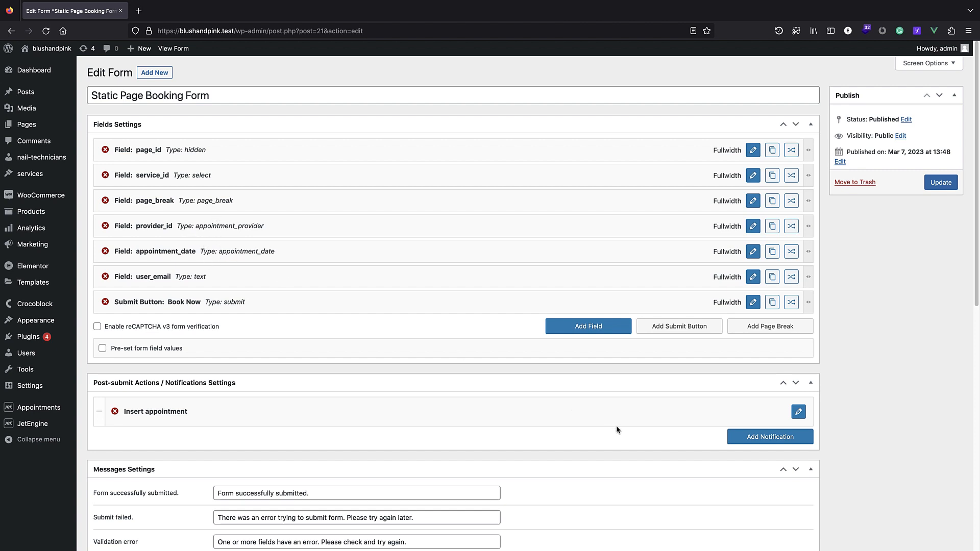
{"action": "left_click", "coordinate": [760, 332]}
{"action": "left_click_drag", "start_coordinate": [155, 331], "coordinate": [158, 249]}
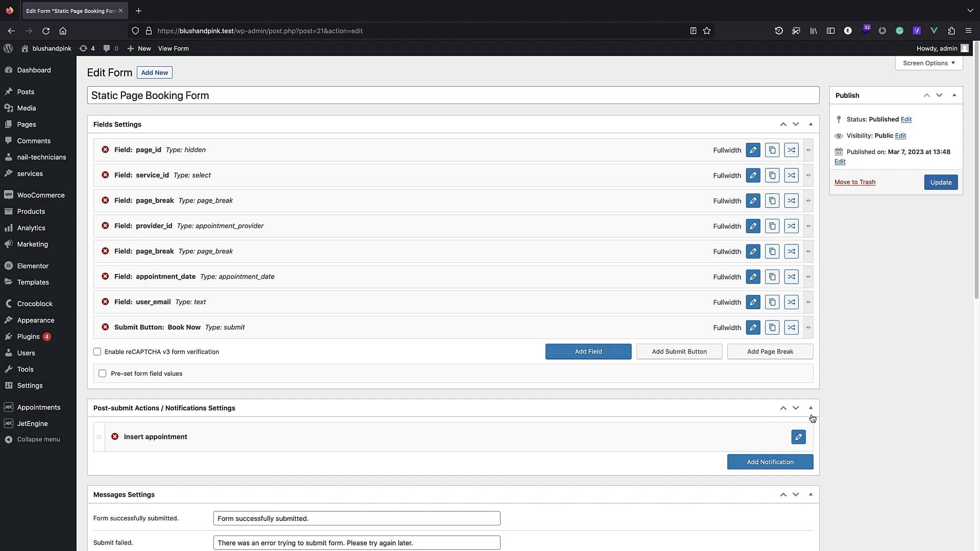
{"action": "left_click", "coordinate": [765, 352]}
{"action": "left_click_drag", "start_coordinate": [164, 360], "coordinate": [174, 299]}
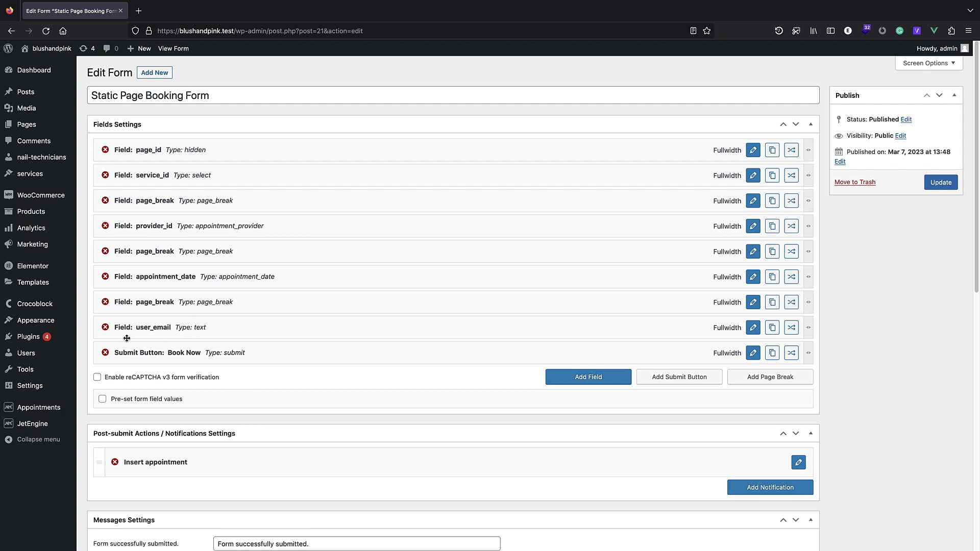
{"action": "mouse_move", "coordinate": [48, 344]}
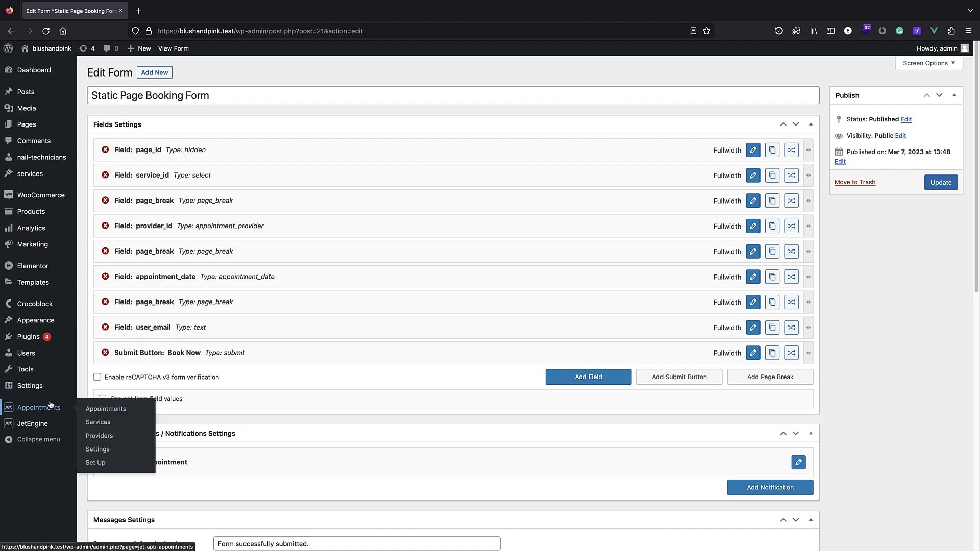
{"action": "mouse_move", "coordinate": [47, 425]}
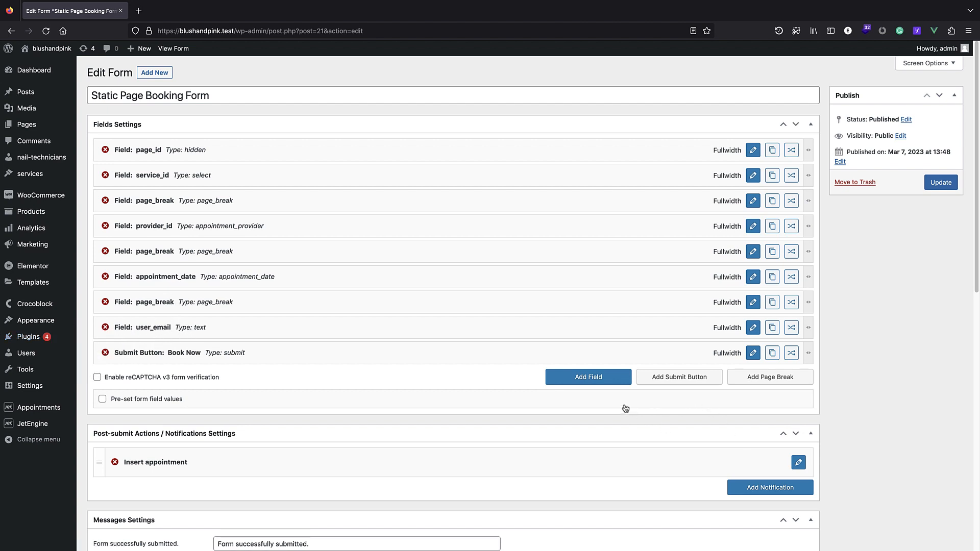
Add a new text field to the booking form and rename it user_name.
{"action": "left_click", "coordinate": [585, 382]}
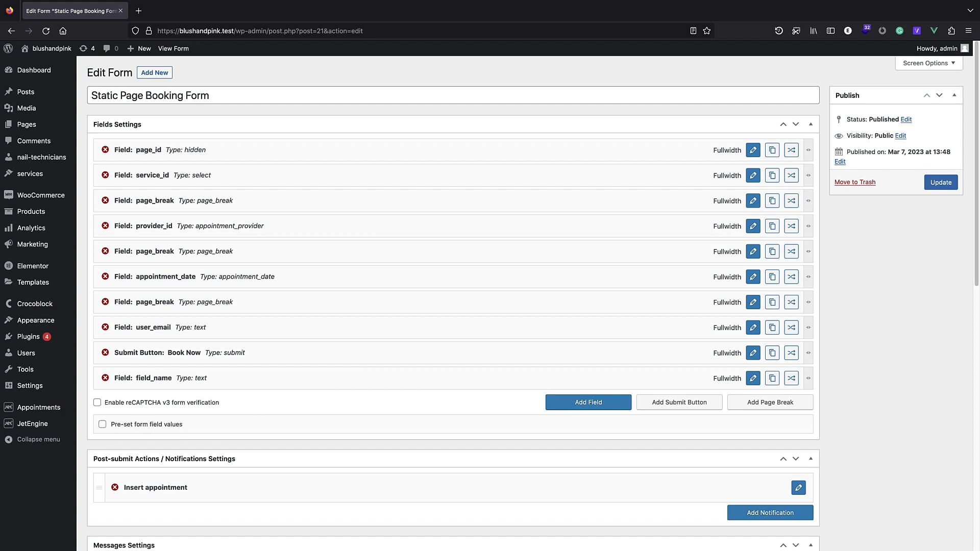
{"action": "left_click", "coordinate": [754, 379]}
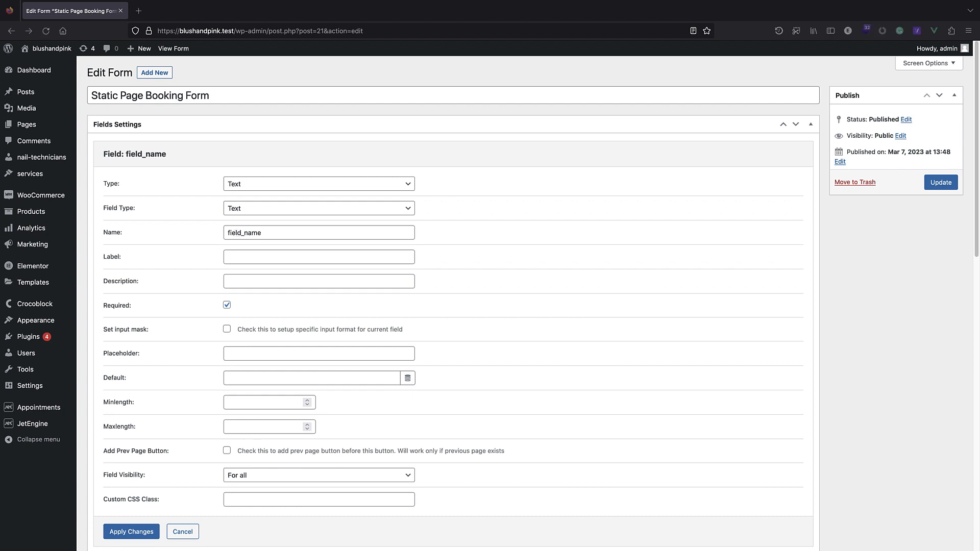
{"action": "left_click", "coordinate": [231, 234]}
{"action": "double_click", "coordinate": [231, 234]}
{"action": "left_click", "coordinate": [235, 233]}
{"action": "left_click_drag", "start_coordinate": [241, 234], "coordinate": [219, 239]}
{"action": "type", "text": "user"}
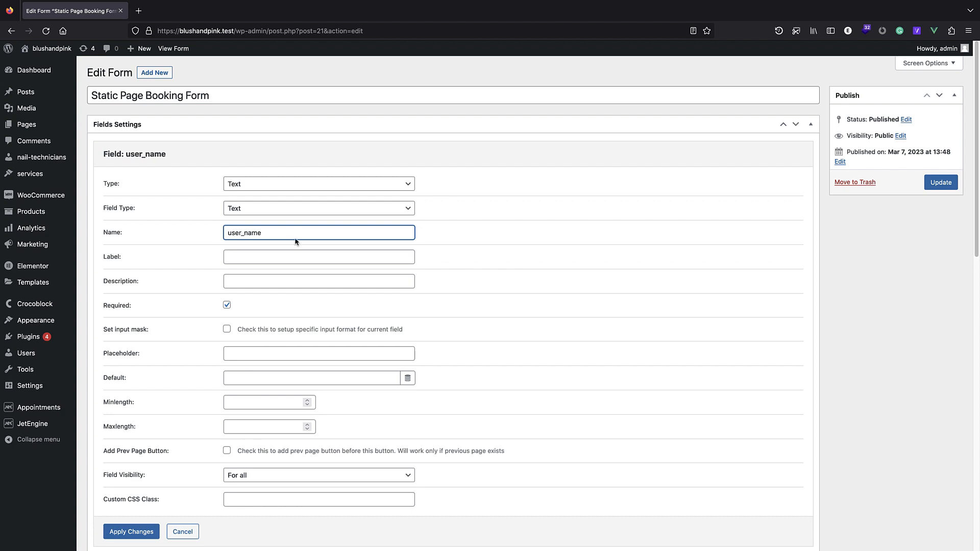
Label the field 'user name:' and apply the field settings.
{"action": "left_click", "coordinate": [255, 257]}
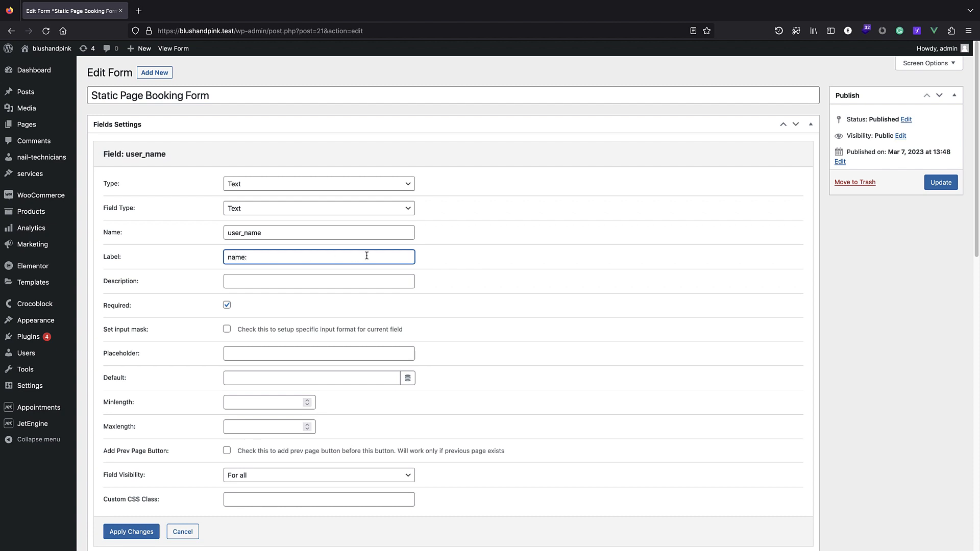
{"action": "type", "text": "user"}
{"action": "scroll", "coordinate": [293, 286], "scroll_direction": "down", "scroll_amount": 1}
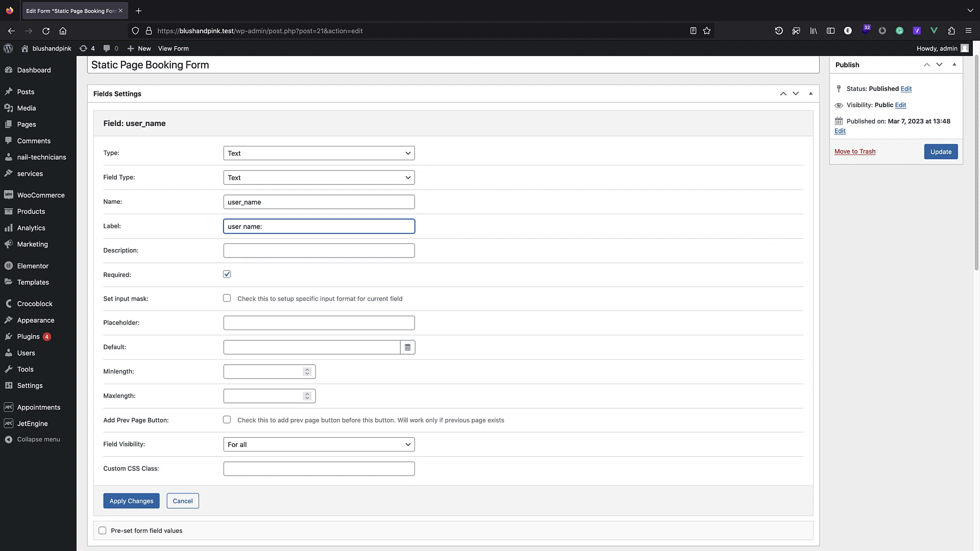
{"action": "scroll", "coordinate": [317, 327], "scroll_direction": "down", "scroll_amount": 2}
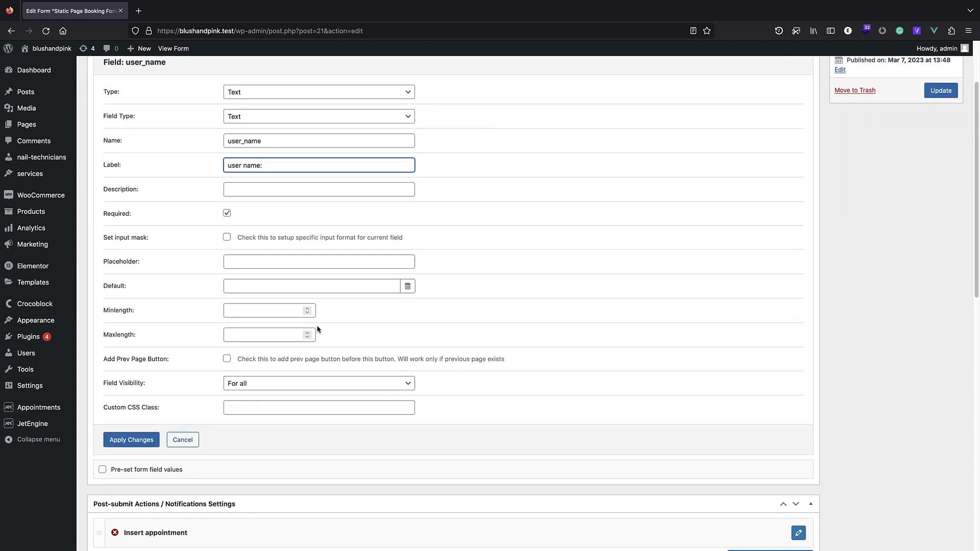
{"action": "scroll", "coordinate": [317, 326], "scroll_direction": "up", "scroll_amount": 3}
{"action": "scroll", "coordinate": [312, 348], "scroll_direction": "down", "scroll_amount": 2}
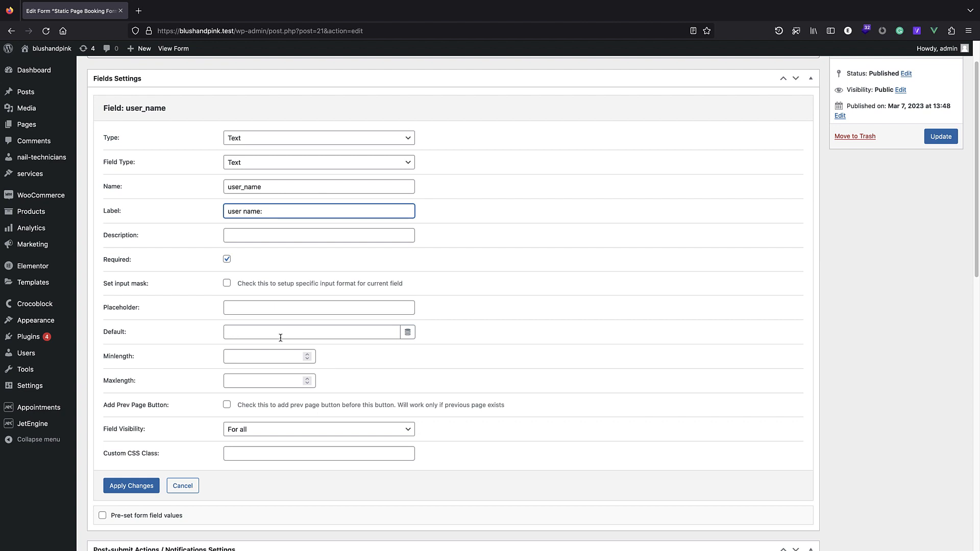
{"action": "left_click", "coordinate": [127, 488]}
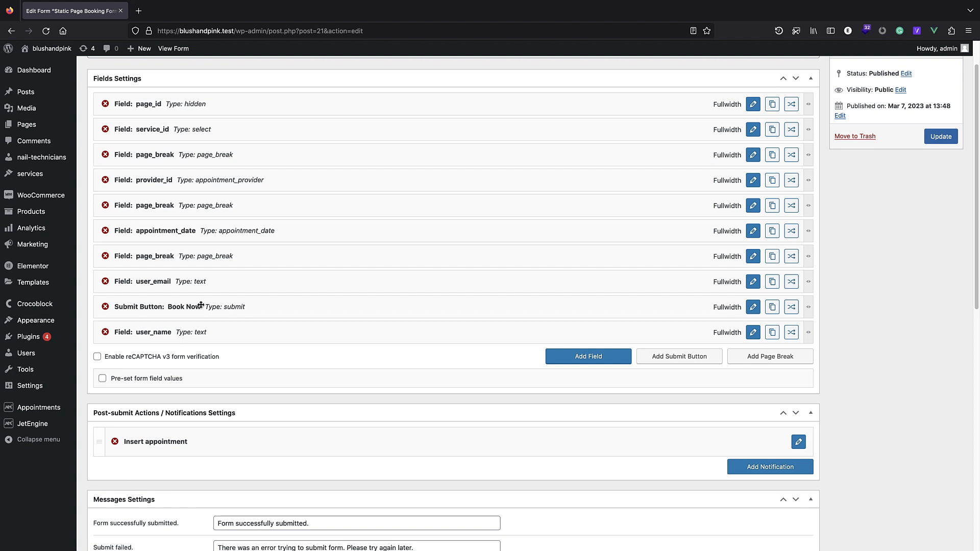
Move user_name above the Book Now button and update the form.
{"action": "scroll", "coordinate": [207, 322], "scroll_direction": "up", "scroll_amount": 2}
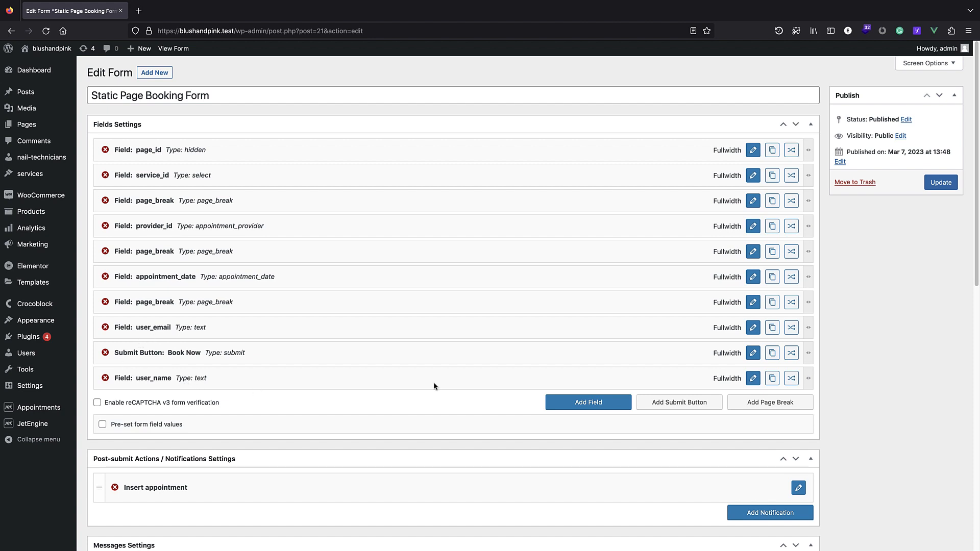
{"action": "left_click_drag", "start_coordinate": [611, 385], "coordinate": [600, 358]}
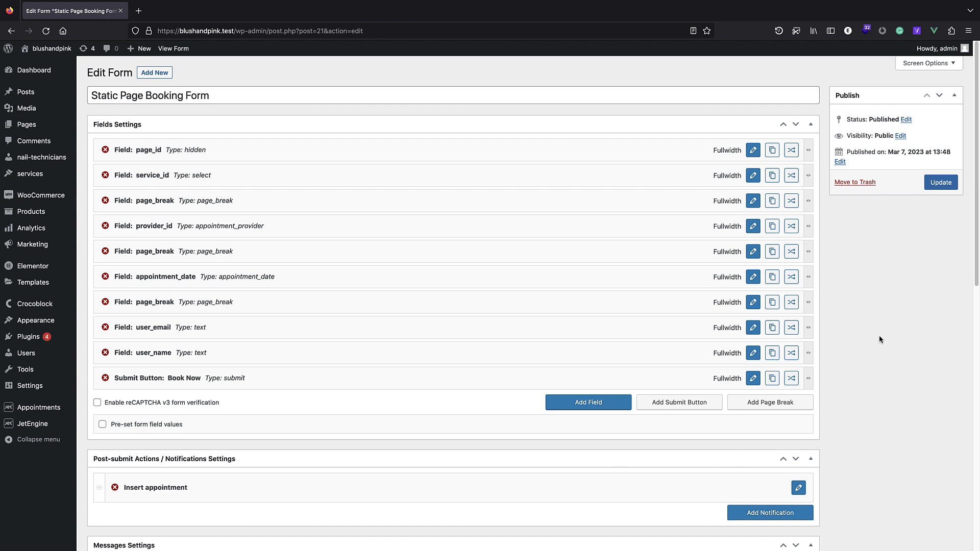
{"action": "left_click", "coordinate": [938, 183]}
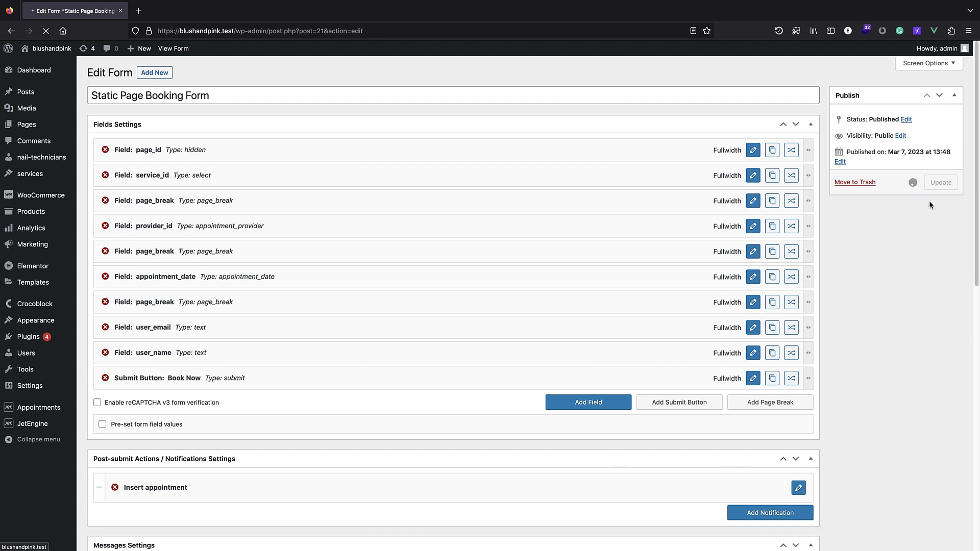
On the front page in a new tab, book pedicures with lily on 15 March, 11:30-12:00.
{"action": "right_click", "coordinate": [35, 47]}
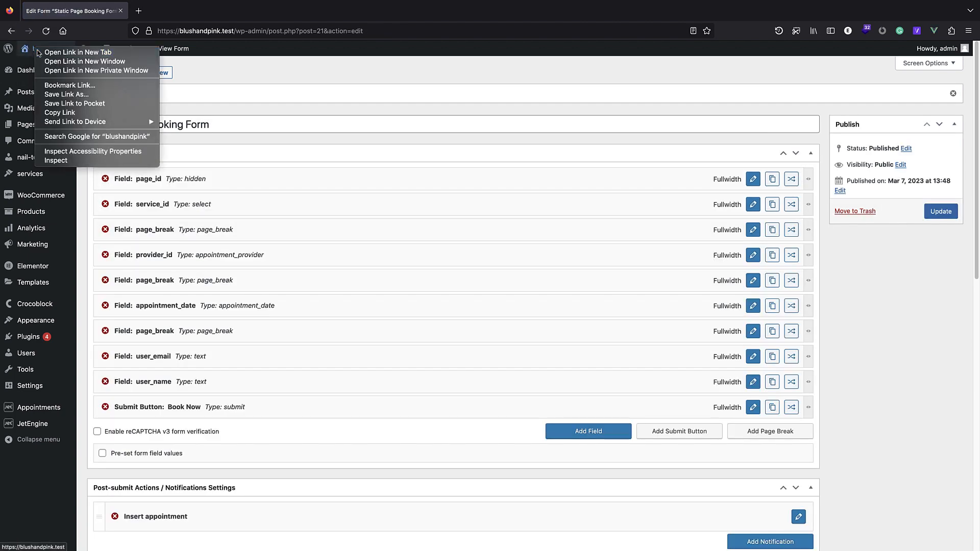
{"action": "left_click", "coordinate": [67, 53]}
{"action": "left_click", "coordinate": [156, 17]}
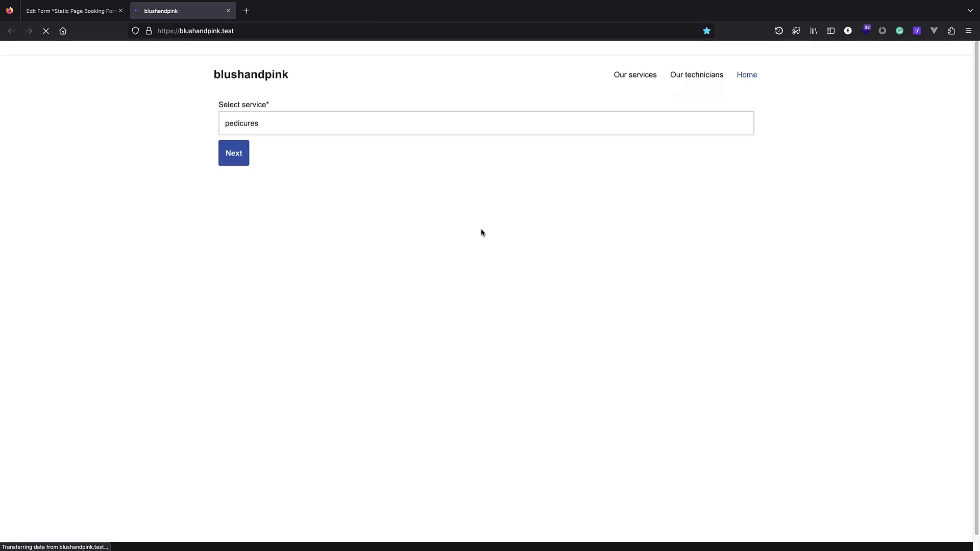
{"action": "left_click", "coordinate": [242, 155]}
{"action": "left_click", "coordinate": [260, 129]}
{"action": "left_click", "coordinate": [260, 132]}
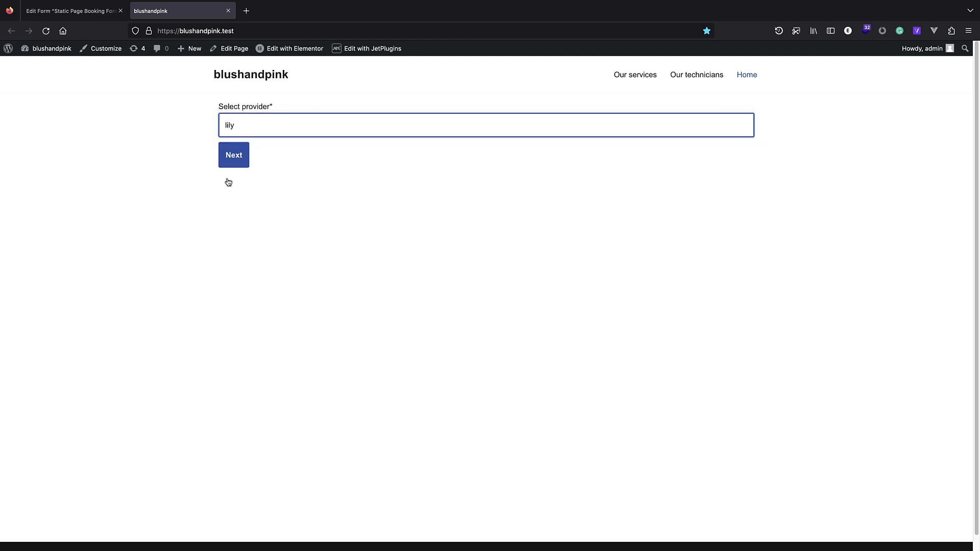
{"action": "left_click", "coordinate": [230, 162]}
{"action": "left_click", "coordinate": [278, 183]}
{"action": "left_click", "coordinate": [295, 242]}
{"action": "left_click", "coordinate": [247, 468]}
Enter a test e-mail and user name, submit the booking, and return to wp-admin.
{"action": "left_click", "coordinate": [259, 119]}
{"action": "left_click", "coordinate": [252, 172]}
{"action": "left_click", "coordinate": [248, 201]}
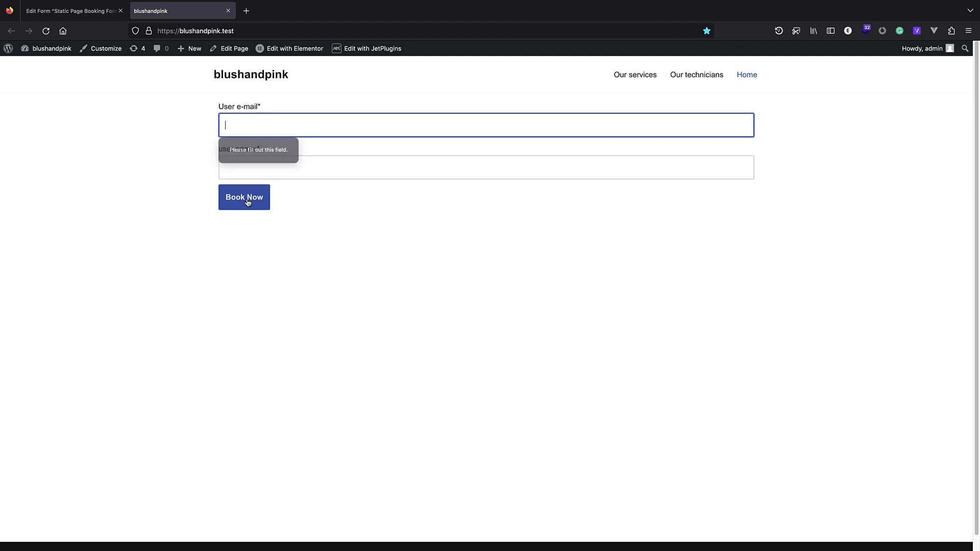
{"action": "type", "text": "gfdgfgf"}
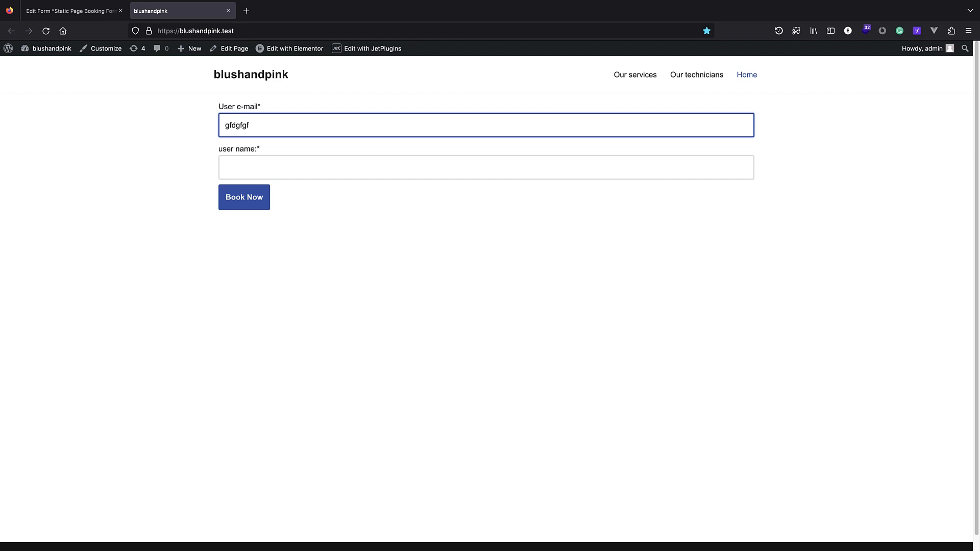
{"action": "type", "text": "@ffd.com"}
{"action": "left_click", "coordinate": [297, 162]}
{"action": "type", "text": "hghghgfhg"}
{"action": "left_click", "coordinate": [256, 199]}
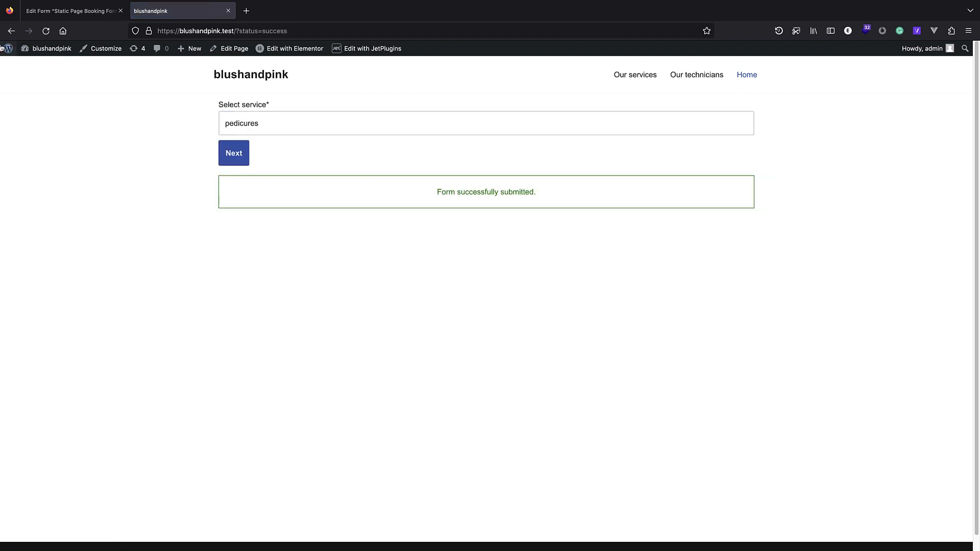
{"action": "left_click", "coordinate": [8, 49]}
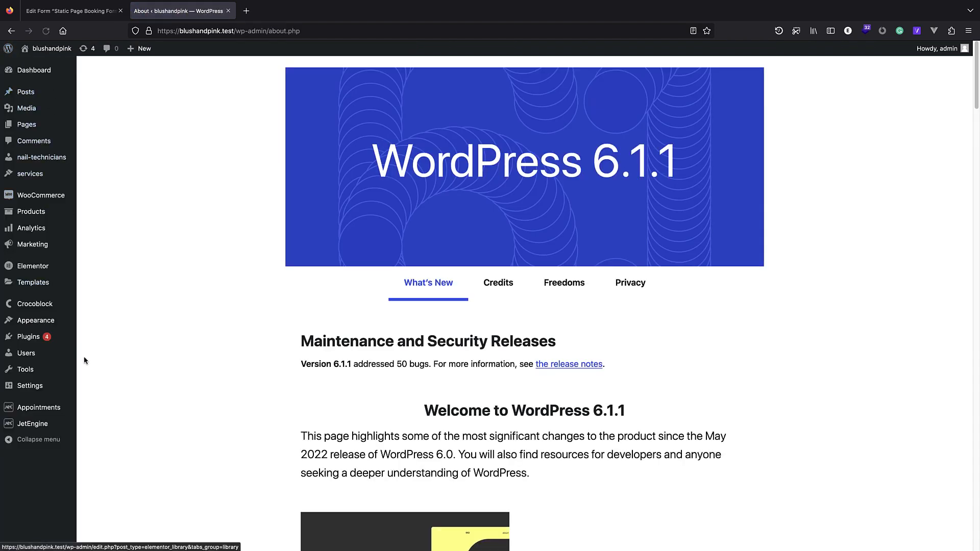
Open Appointments and inspect appointment 2, whose user name is blank.
{"action": "left_click", "coordinate": [55, 415]}
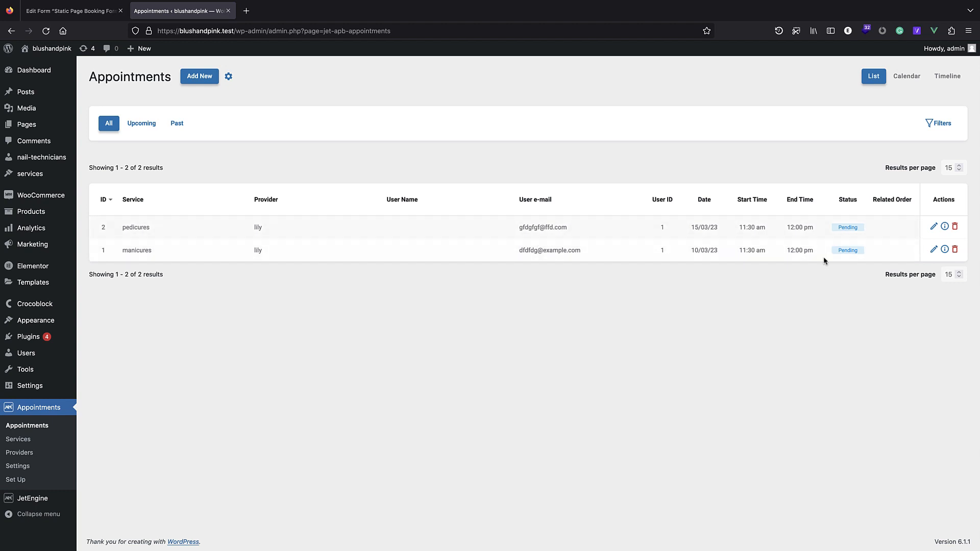
{"action": "left_click", "coordinate": [934, 227]}
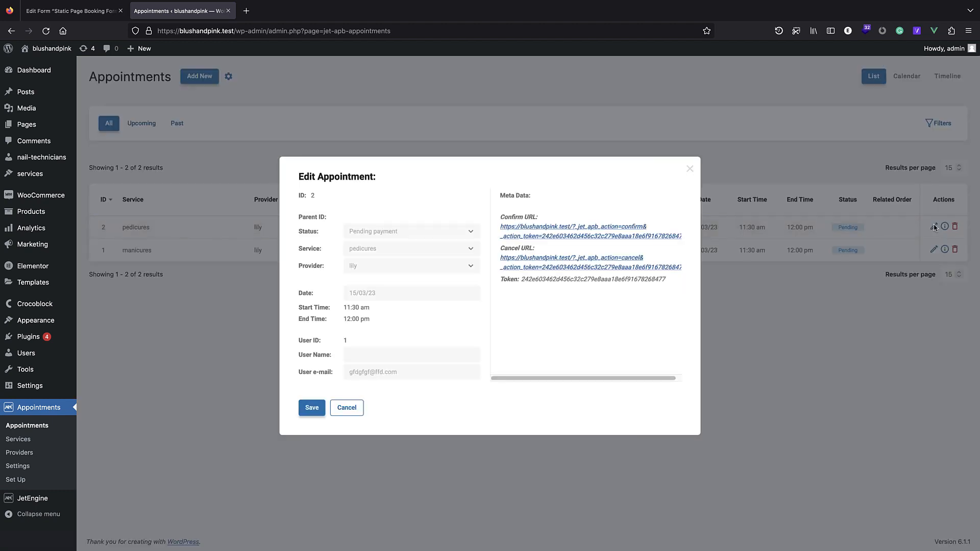
{"action": "left_click", "coordinate": [392, 356]}
{"action": "left_click", "coordinate": [691, 172]}
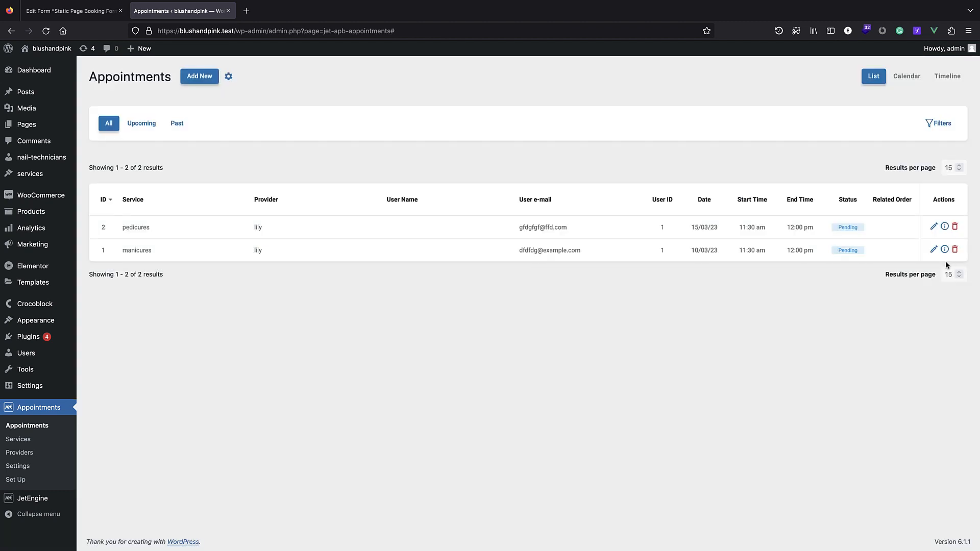
Review the manicures appointment's details, then go to the JetEngine Forms list.
{"action": "left_click", "coordinate": [933, 250]}
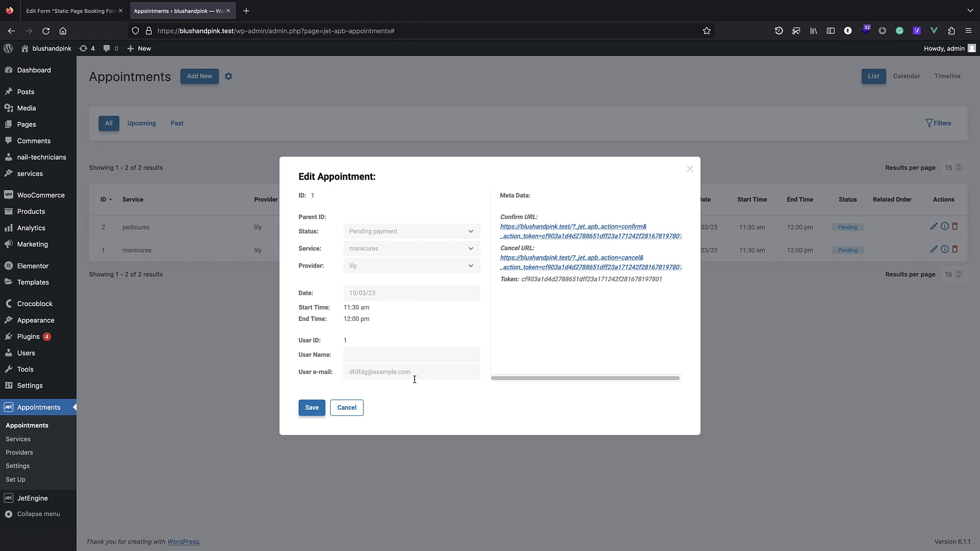
{"action": "left_click", "coordinate": [690, 169]}
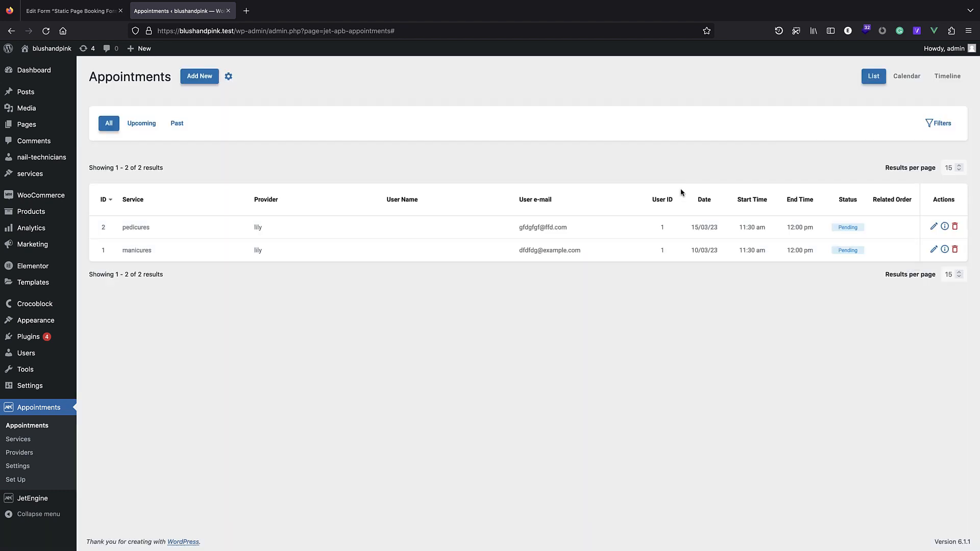
{"action": "mouse_move", "coordinate": [61, 345]}
{"action": "left_click", "coordinate": [933, 249]}
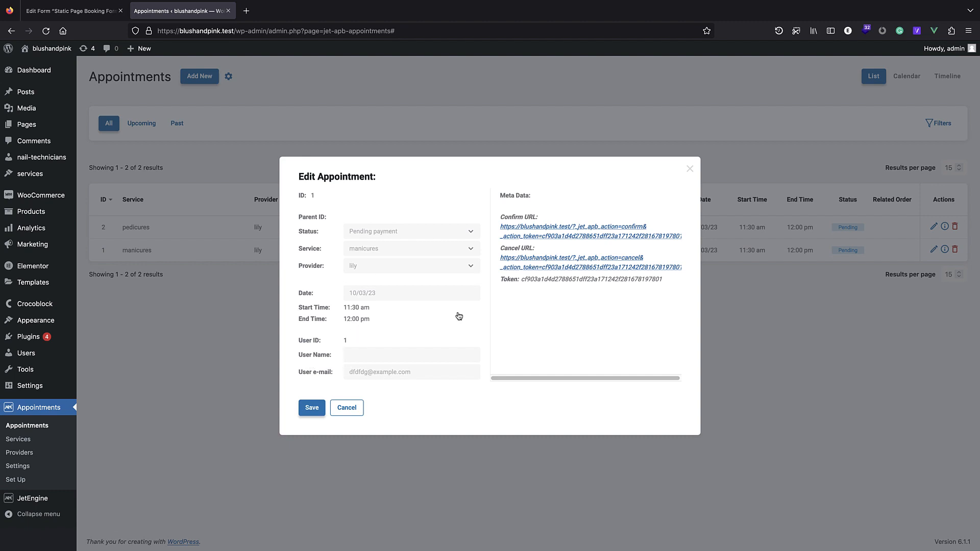
{"action": "left_click", "coordinate": [691, 169]}
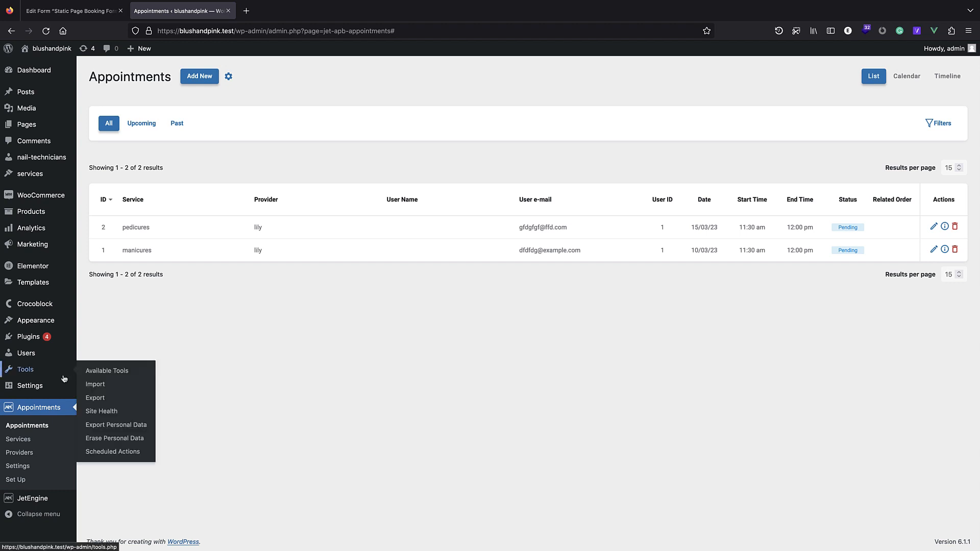
{"action": "mouse_move", "coordinate": [46, 498]}
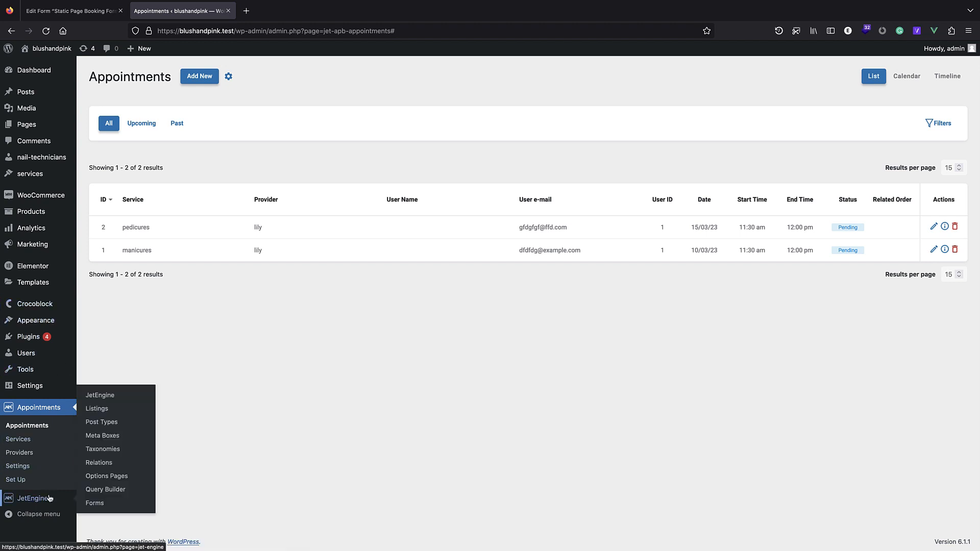
{"action": "left_click", "coordinate": [112, 503]}
Map the Insert appointment action's User name field to user_name and save the Static Page Booking Form.
{"action": "left_click", "coordinate": [71, 10]}
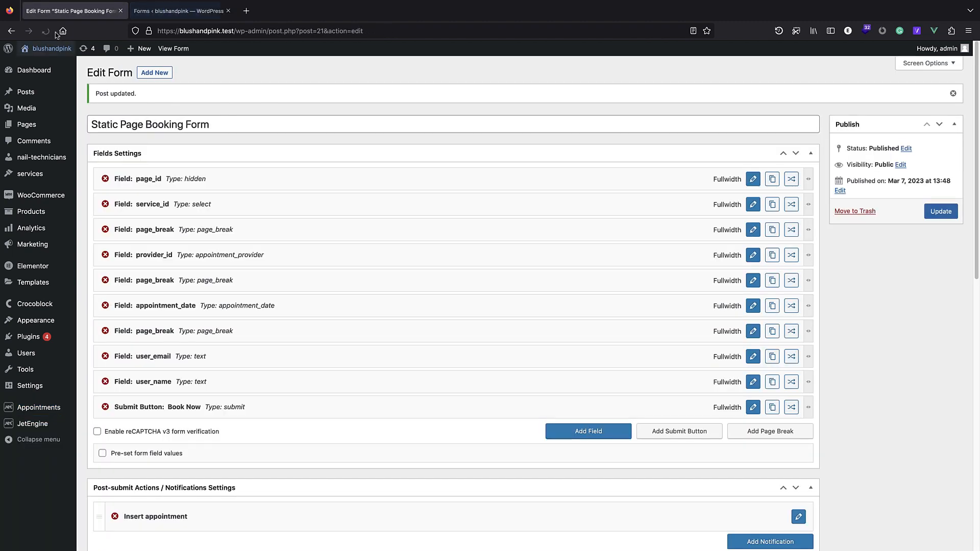
{"action": "scroll", "coordinate": [205, 234], "scroll_direction": "down", "scroll_amount": 5}
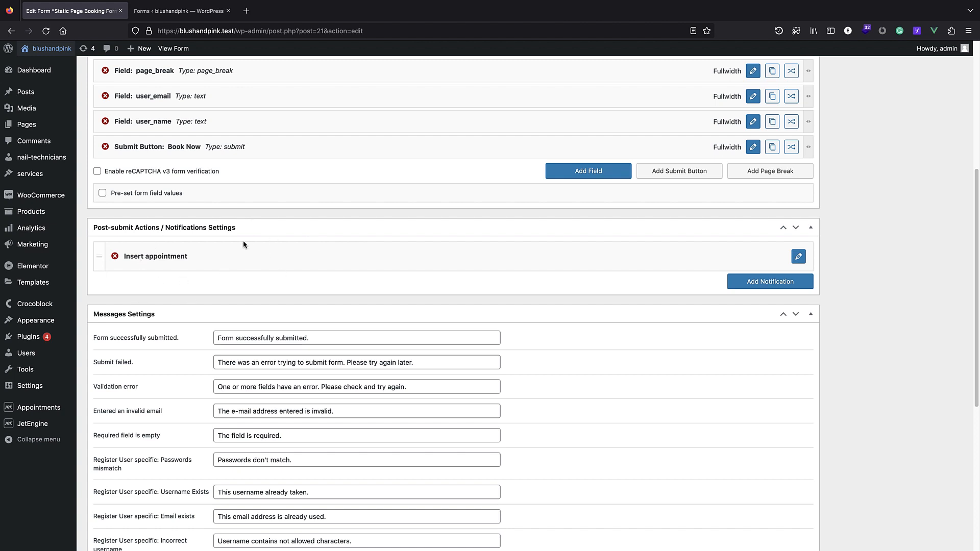
{"action": "scroll", "coordinate": [244, 244], "scroll_direction": "up", "scroll_amount": 4}
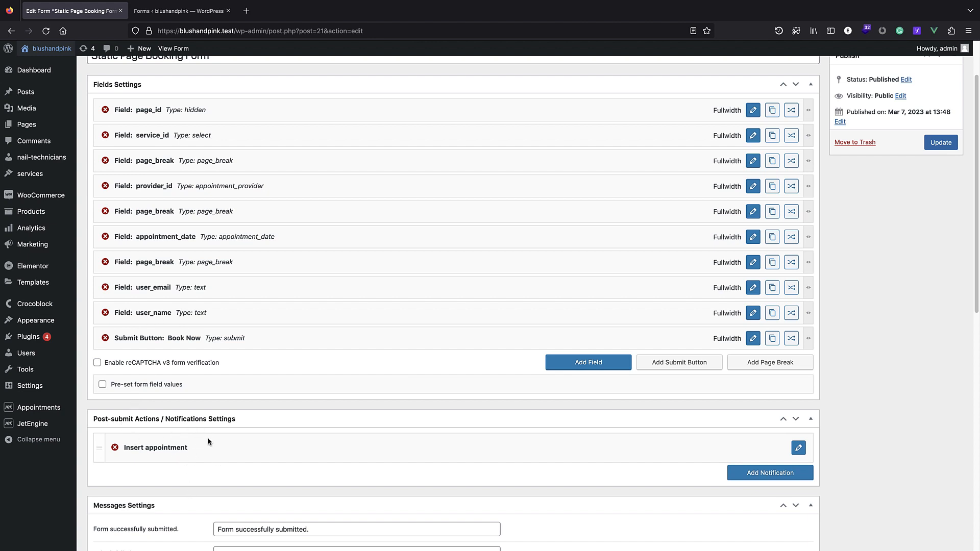
{"action": "scroll", "coordinate": [209, 447], "scroll_direction": "down", "scroll_amount": 3}
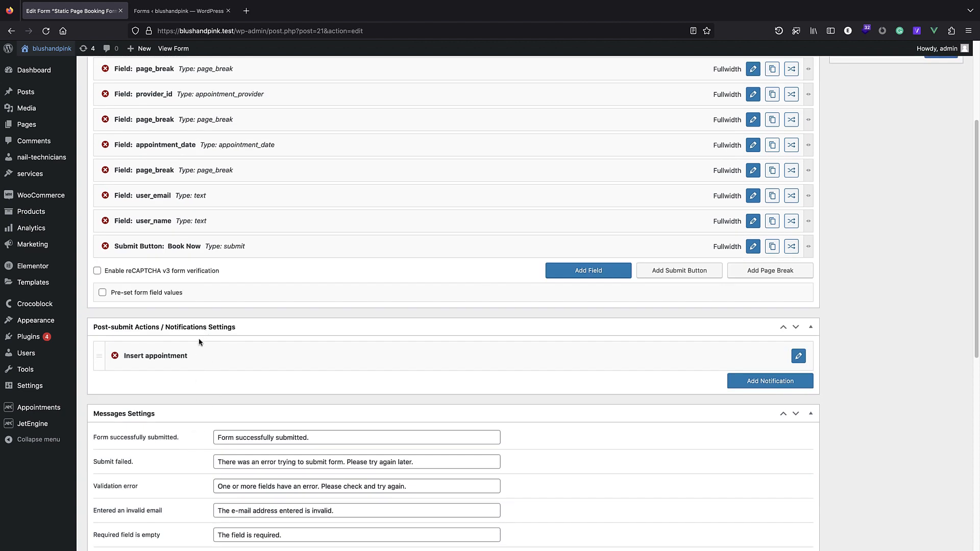
{"action": "scroll", "coordinate": [228, 354], "scroll_direction": "up", "scroll_amount": 3}
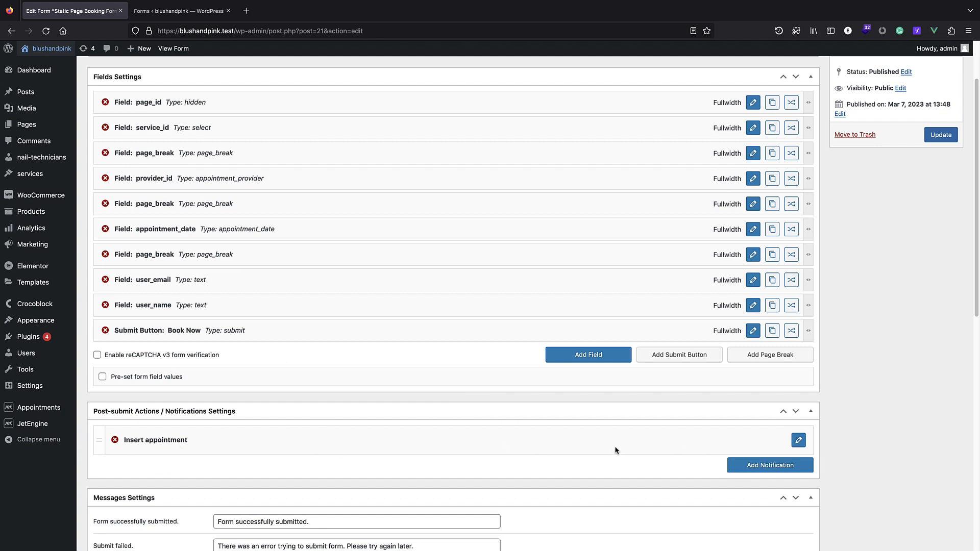
{"action": "left_click", "coordinate": [797, 442]}
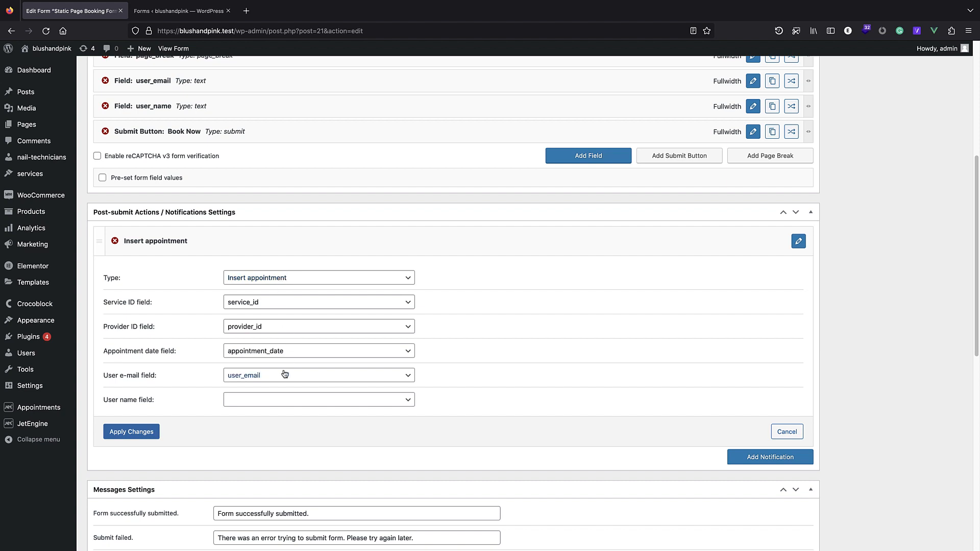
{"action": "left_click", "coordinate": [269, 400]}
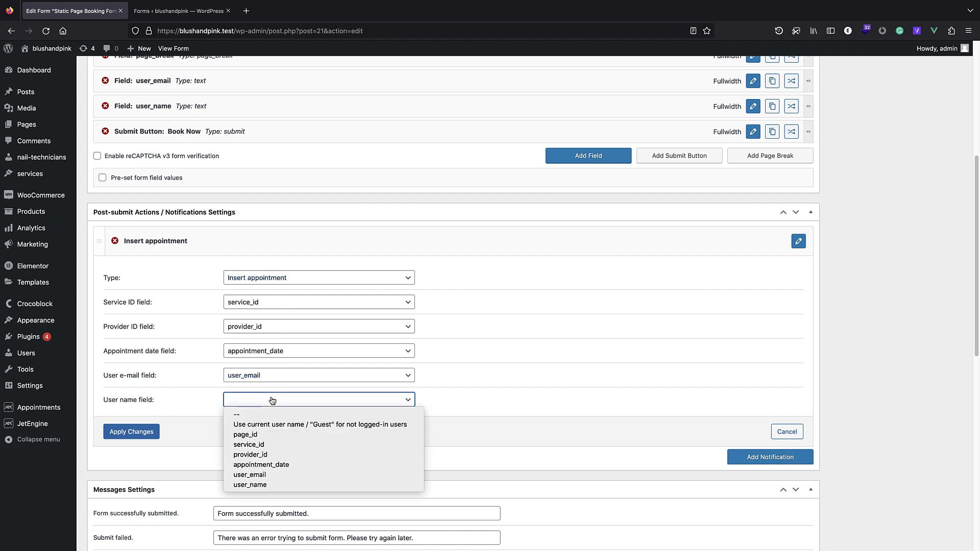
{"action": "left_click", "coordinate": [274, 486]}
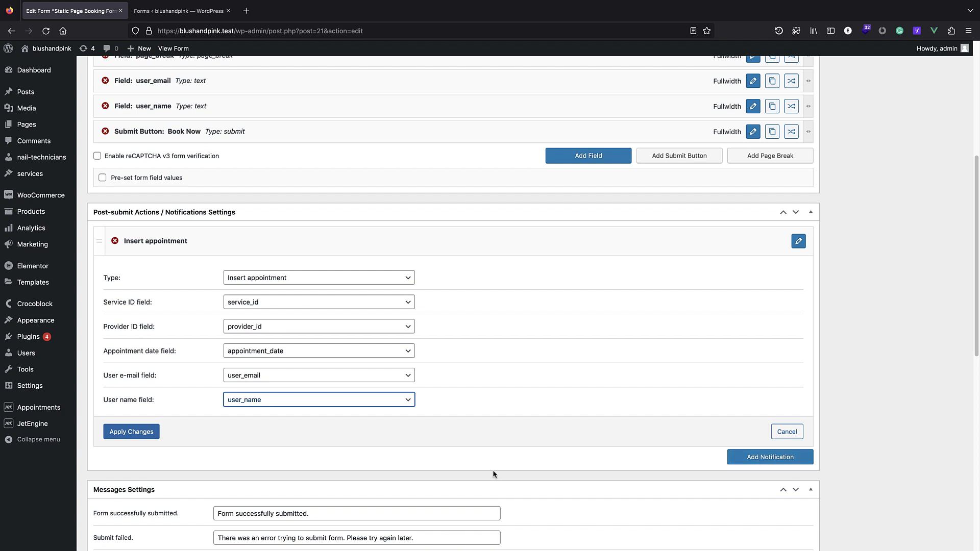
{"action": "left_click", "coordinate": [151, 432]}
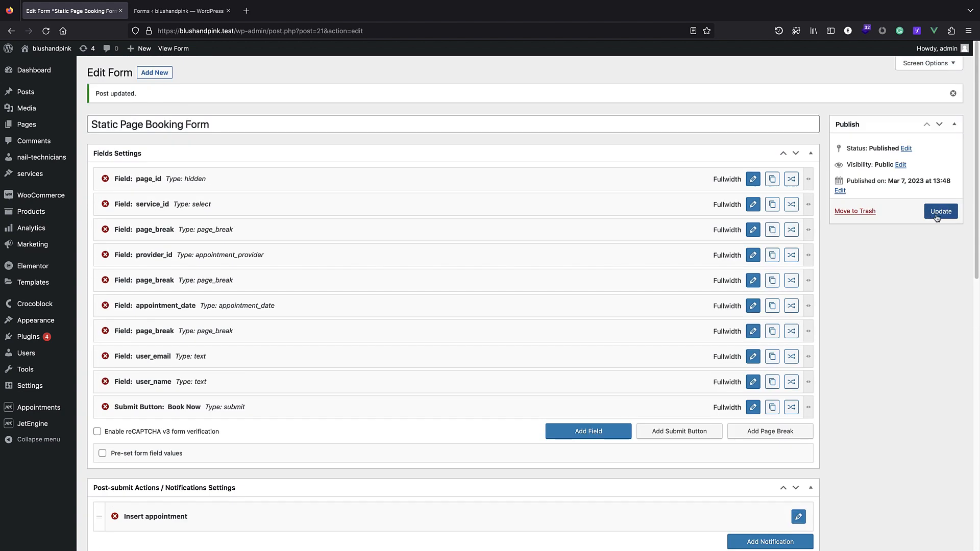
On the site front page, book pedicures with lily on 15 March at 13:30-14:00.
{"action": "left_click", "coordinate": [179, 10]}
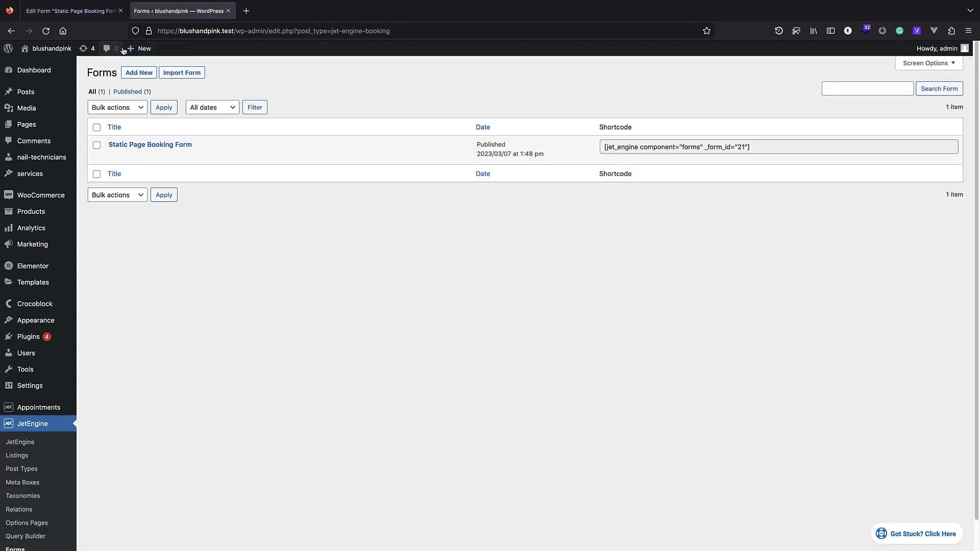
{"action": "left_click", "coordinate": [51, 50]}
{"action": "left_click", "coordinate": [239, 154]}
{"action": "left_click", "coordinate": [266, 128]}
{"action": "left_click", "coordinate": [262, 133]}
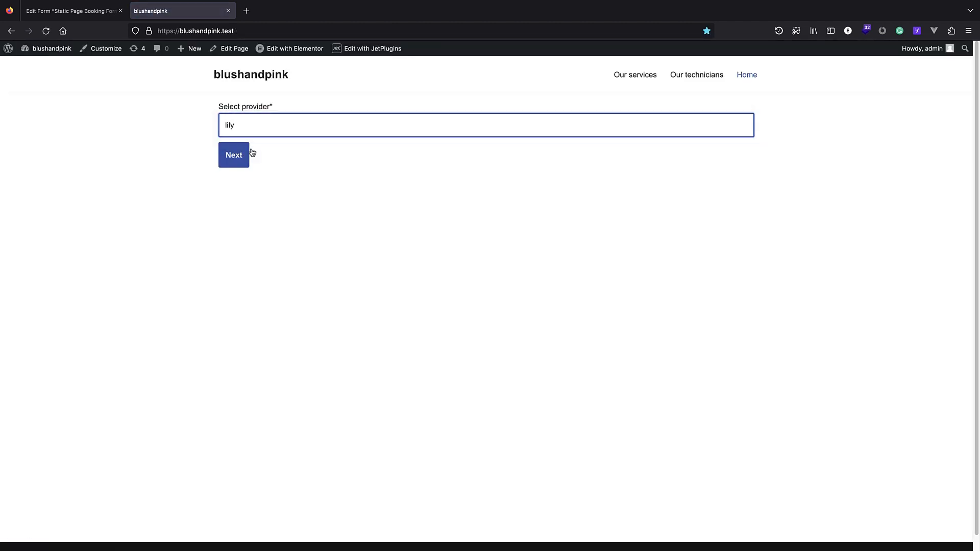
{"action": "left_click", "coordinate": [242, 155]}
{"action": "left_click", "coordinate": [278, 184]}
{"action": "left_click", "coordinate": [265, 261]}
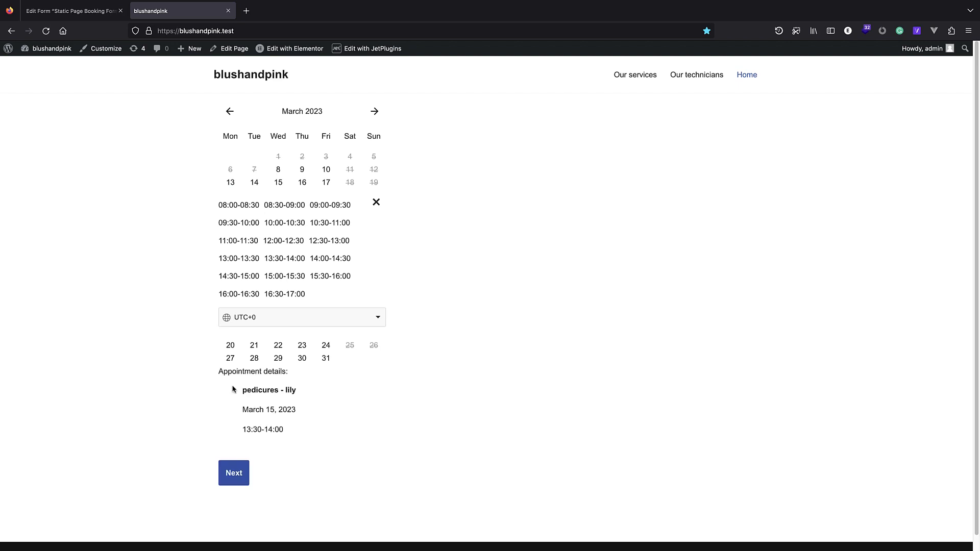
{"action": "left_click", "coordinate": [224, 475]}
Fill in the contact e-mail and user name, submit the booking, and return to wp-admin.
{"action": "left_click", "coordinate": [255, 124]}
{"action": "type", "text": "john@doe.com"}
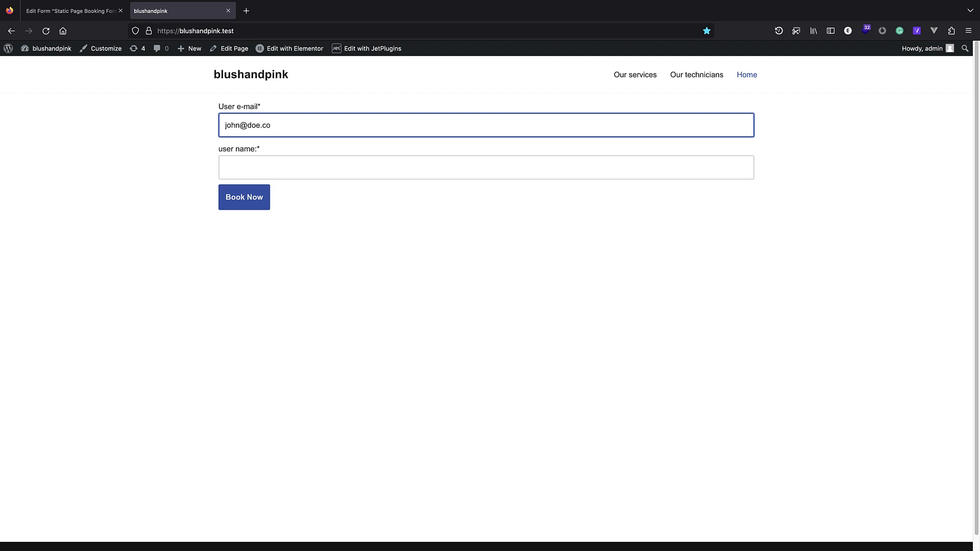
{"action": "left_click", "coordinate": [293, 167]}
{"action": "type", "text": "john"}
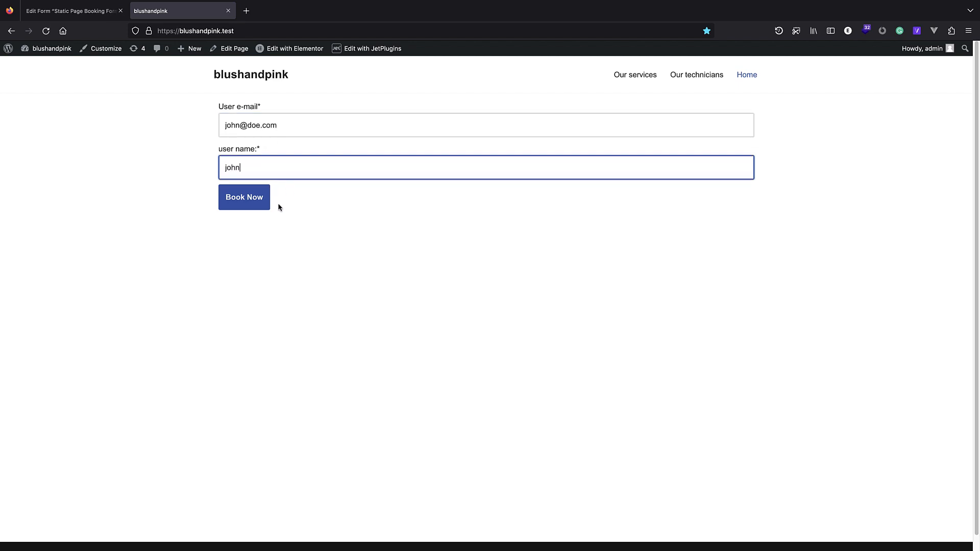
{"action": "left_click", "coordinate": [234, 206]}
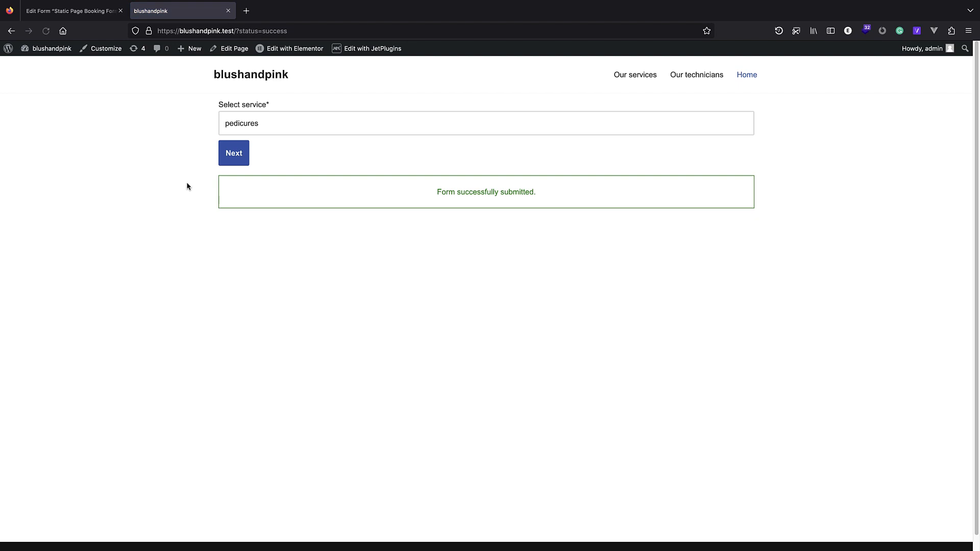
{"action": "left_click", "coordinate": [3, 48]}
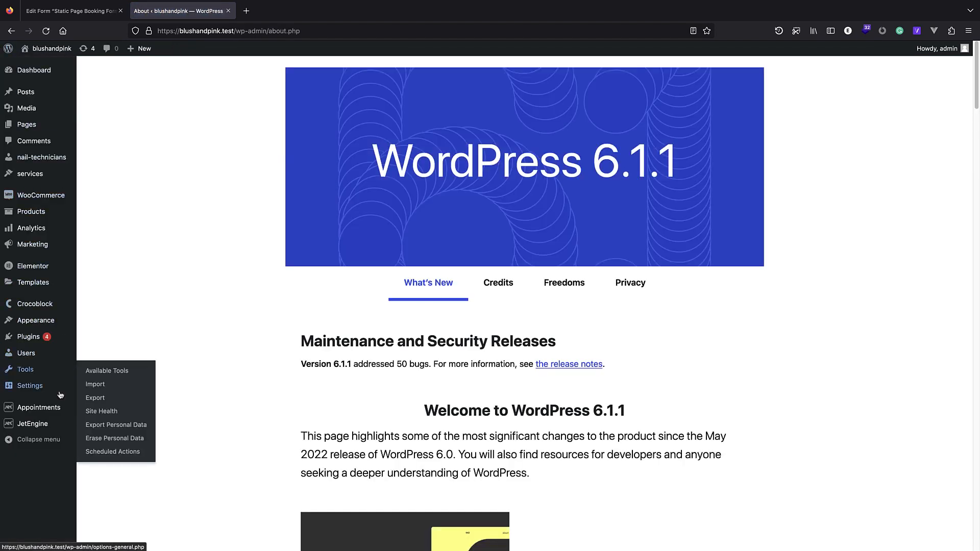
Check the Appointments list, then visit the site's front-end booking form.
{"action": "left_click", "coordinate": [53, 412]}
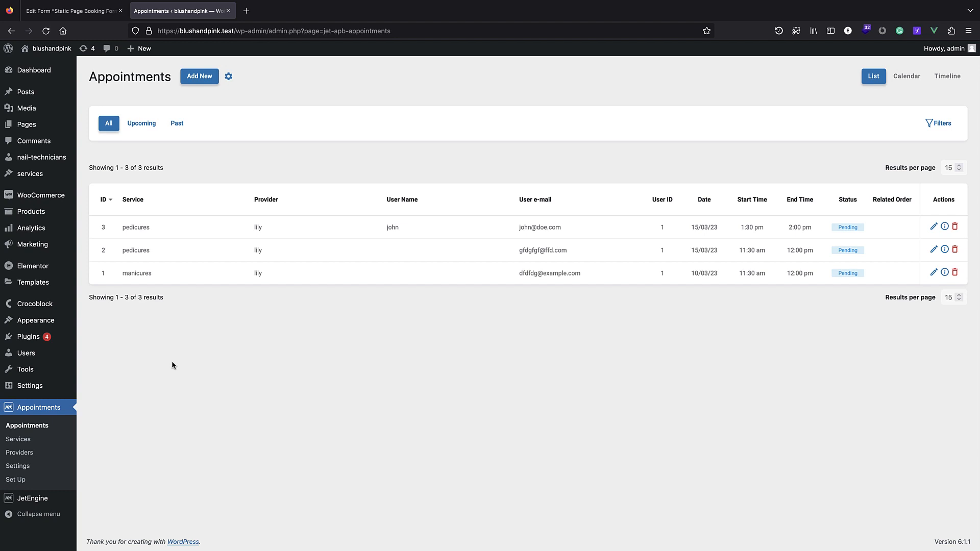
{"action": "mouse_move", "coordinate": [51, 49]}
{"action": "left_click", "coordinate": [36, 64]}
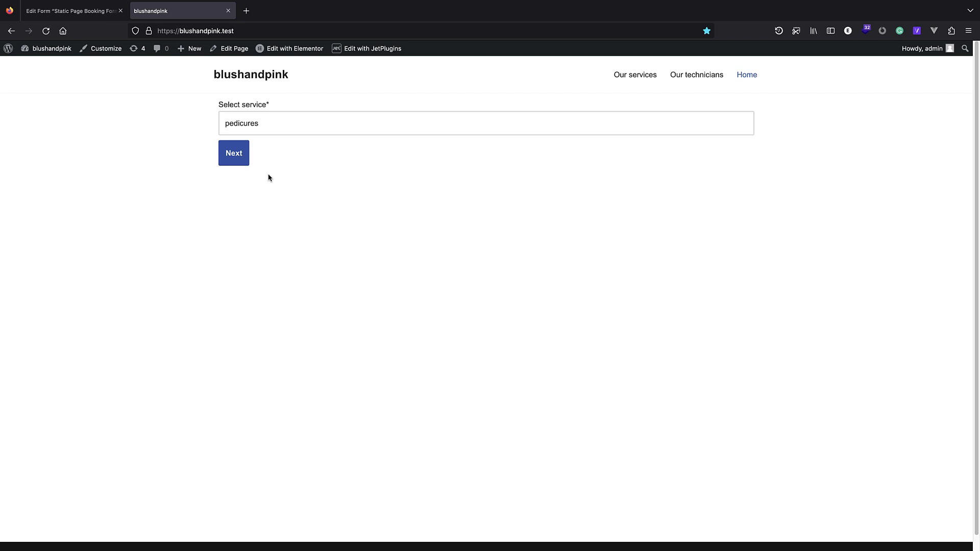
Review the Select service options, leave pedicures selected, and go back to the WordPress admin.
{"action": "left_click", "coordinate": [275, 125]}
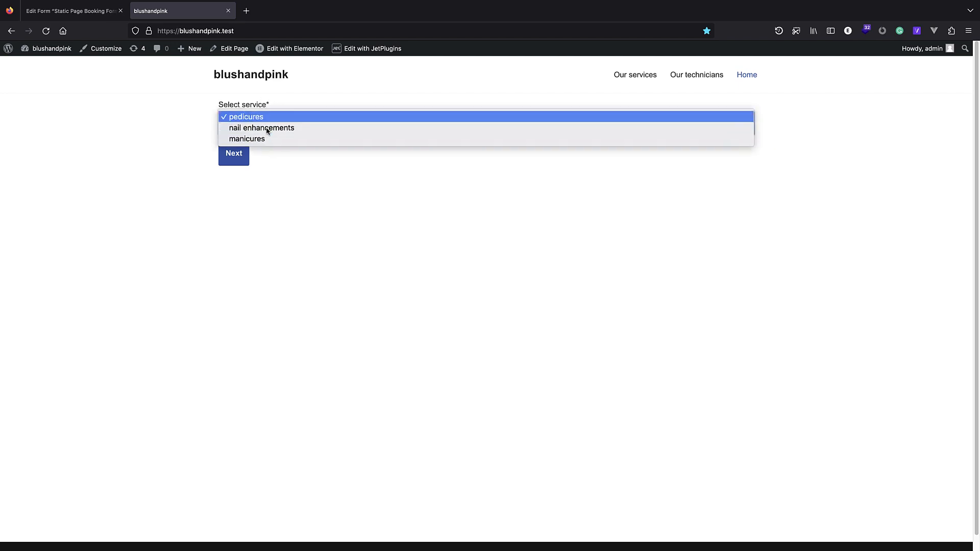
{"action": "left_click", "coordinate": [201, 109]}
{"action": "left_click", "coordinate": [272, 131]}
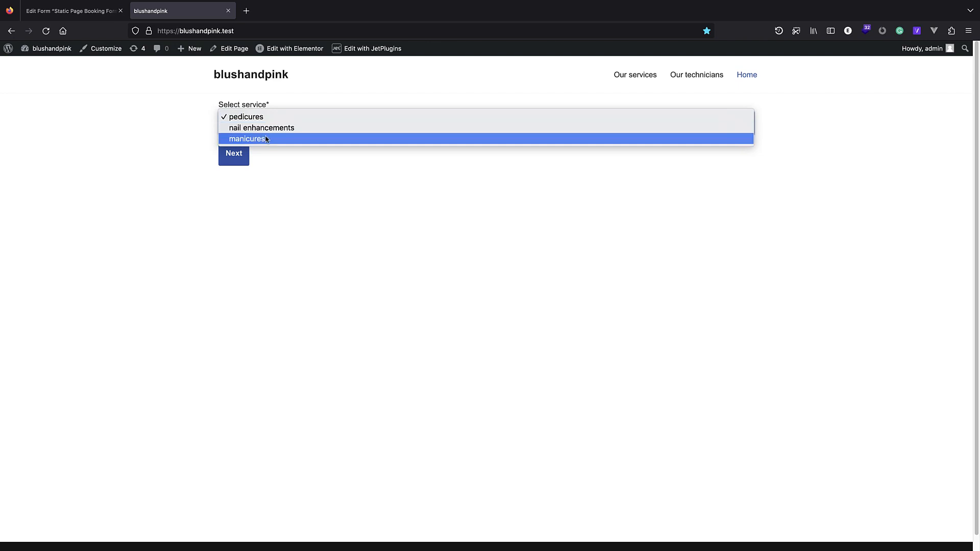
{"action": "left_click", "coordinate": [195, 131]}
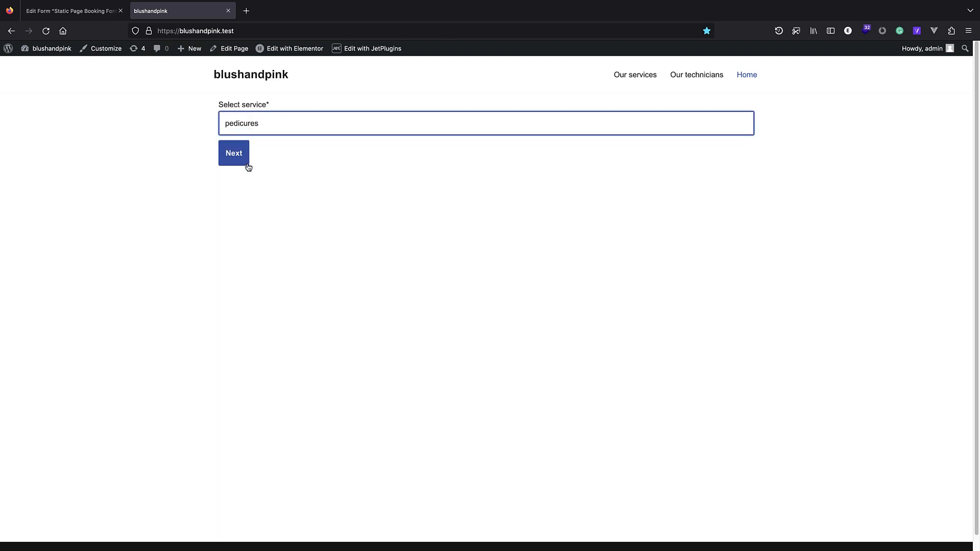
{"action": "left_click", "coordinate": [248, 134]}
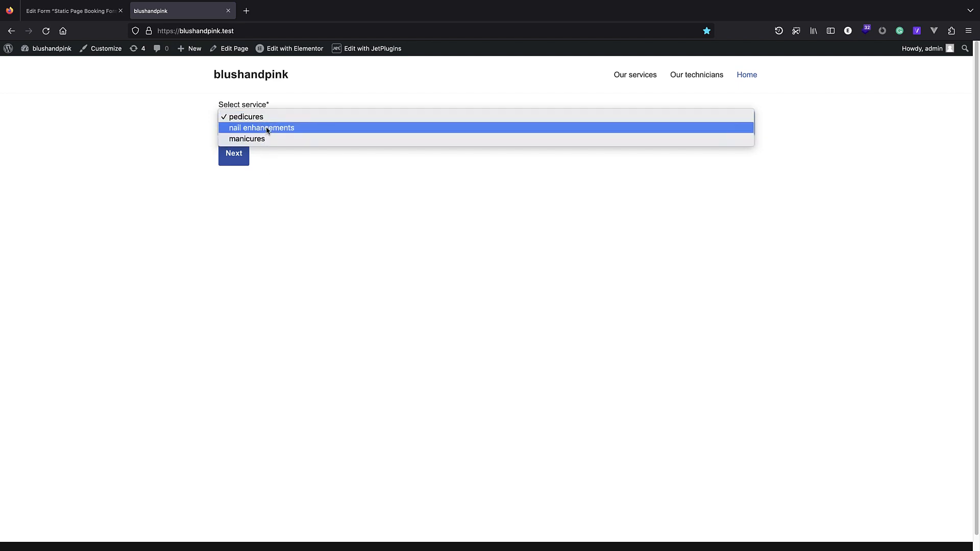
{"action": "left_click", "coordinate": [171, 128]}
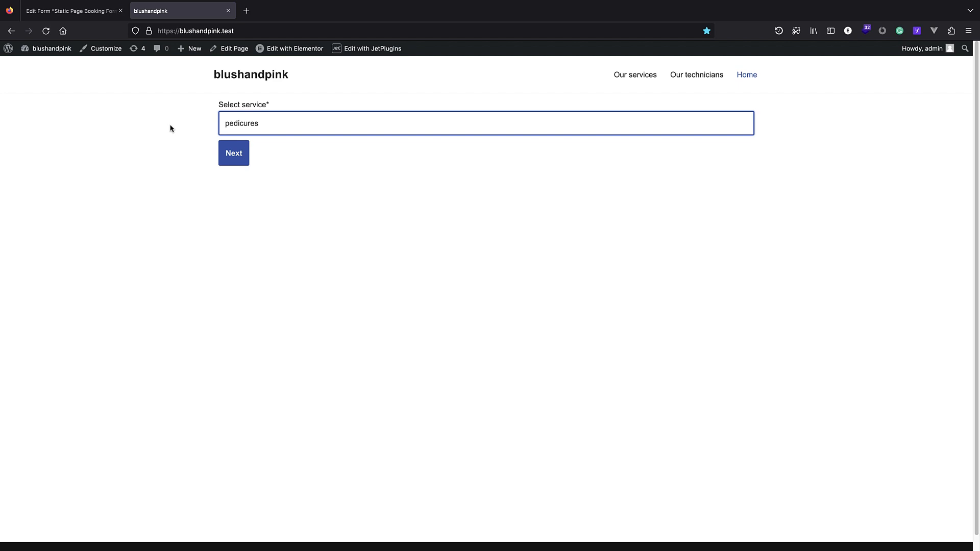
{"action": "left_click", "coordinate": [7, 49]}
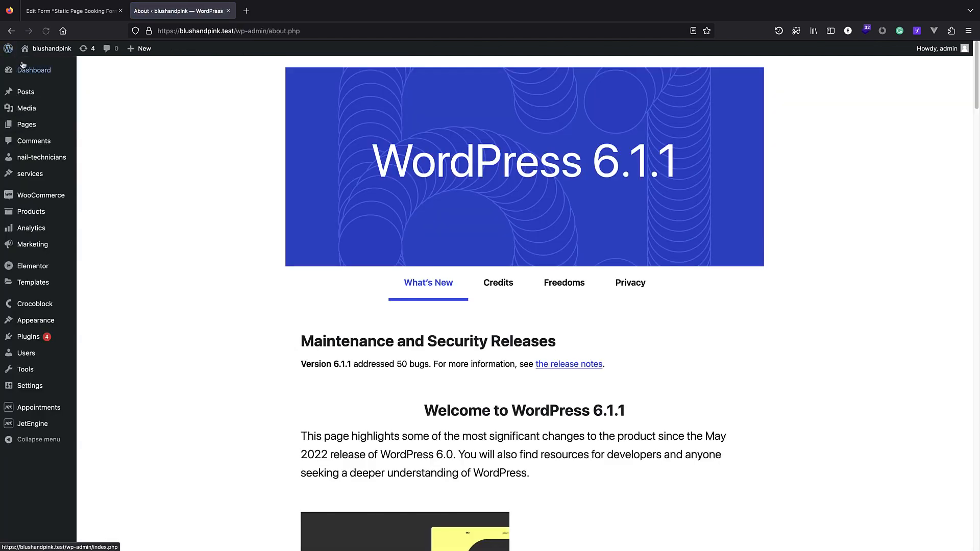
Go to JetEngine > Listings to see the listing items page.
{"action": "mouse_move", "coordinate": [49, 73]}
{"action": "mouse_move", "coordinate": [42, 134]}
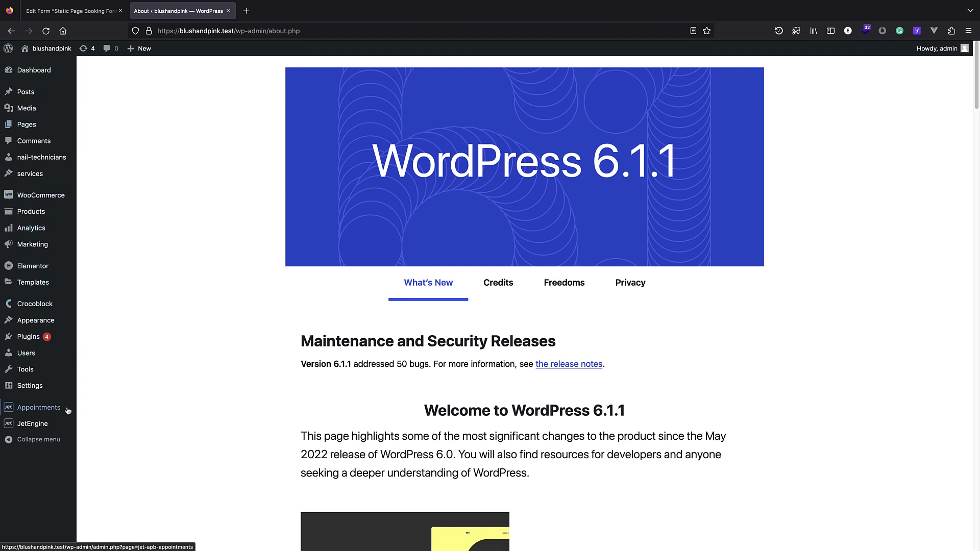
{"action": "mouse_move", "coordinate": [46, 424]}
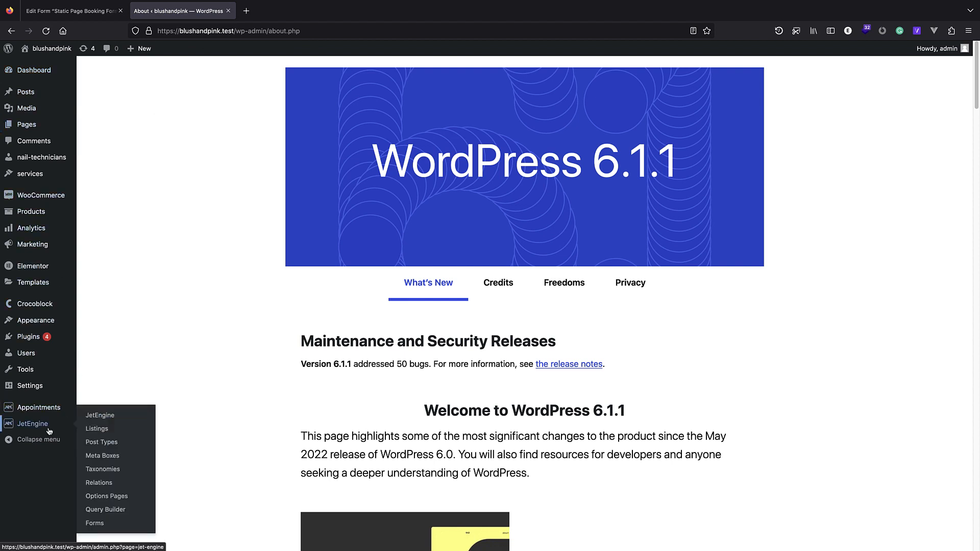
{"action": "left_click", "coordinate": [109, 430]}
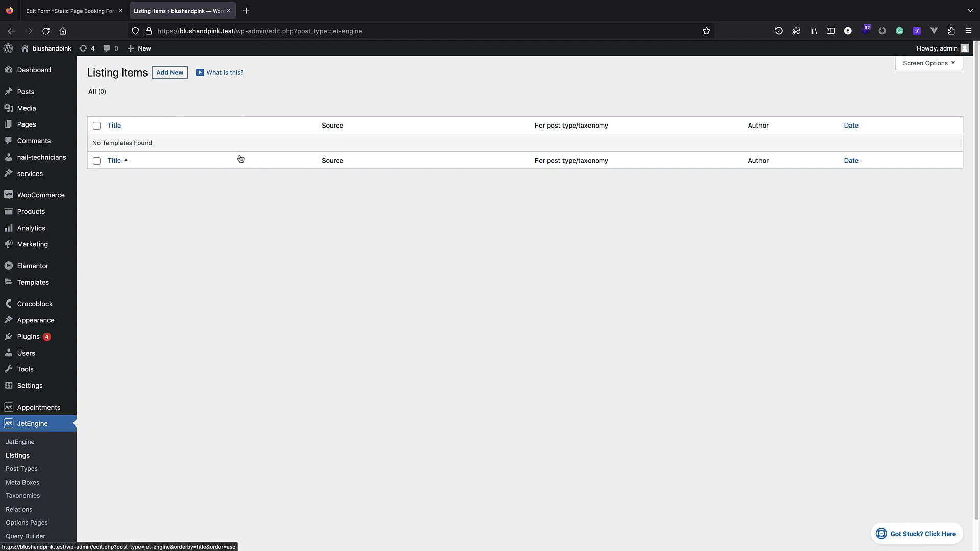
Create an Elementor listing item named 'service' for the services post type.
{"action": "left_click", "coordinate": [168, 74]}
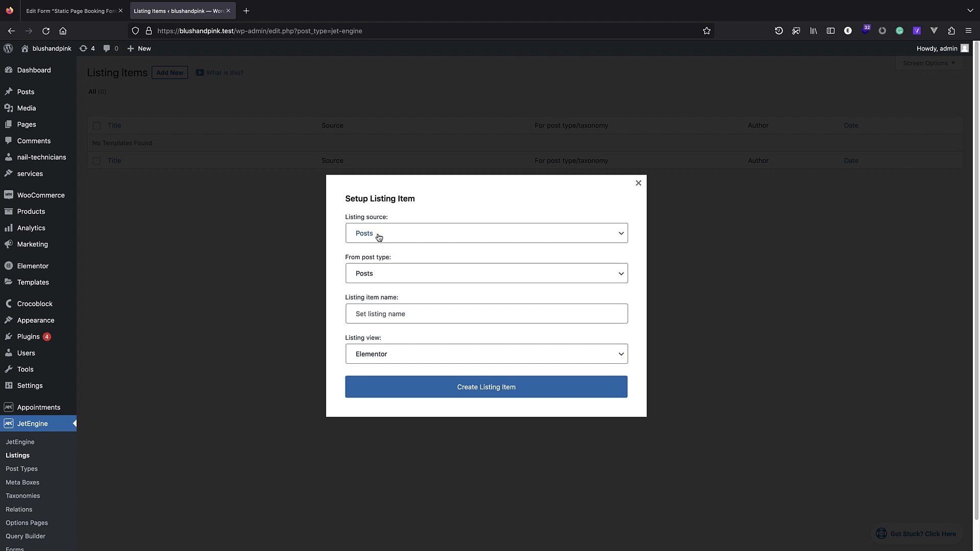
{"action": "left_click", "coordinate": [405, 233]}
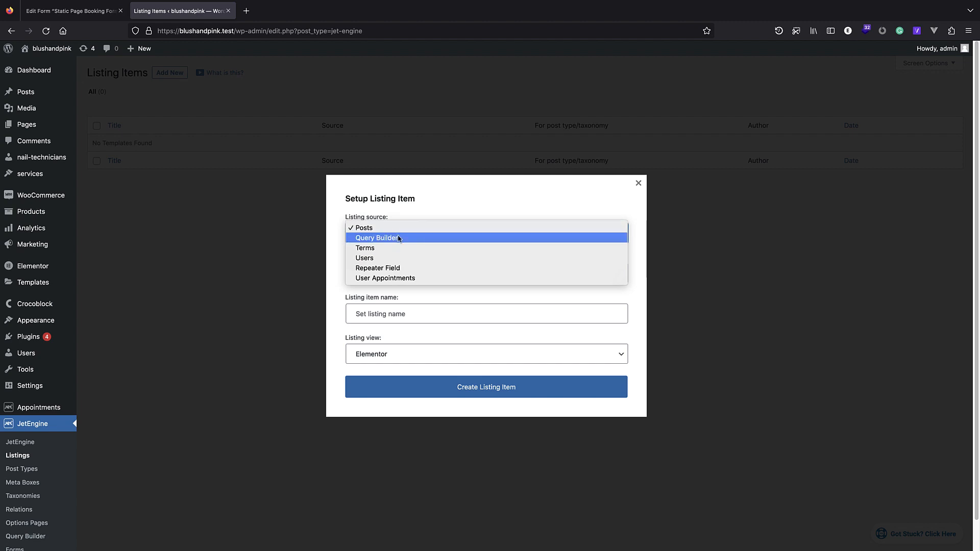
{"action": "left_click", "coordinate": [378, 231]}
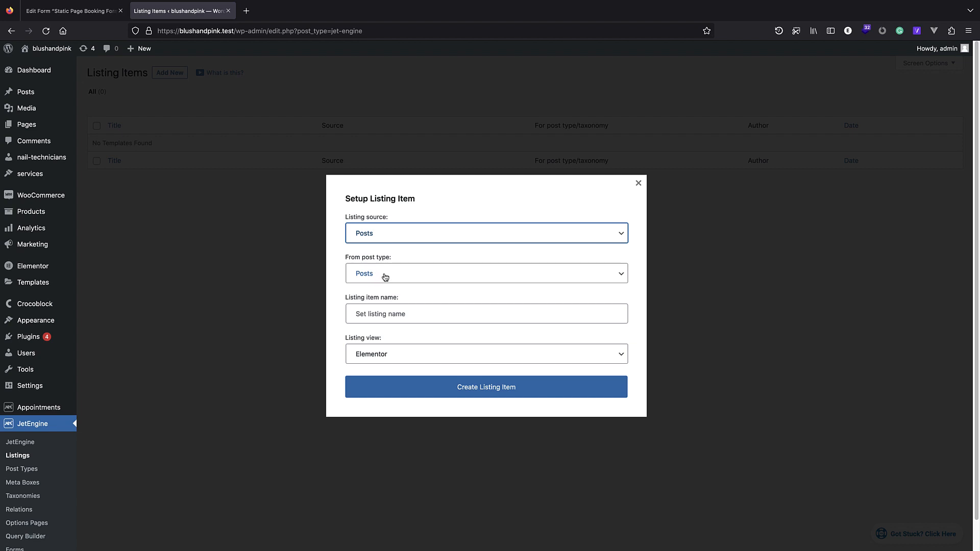
{"action": "left_click", "coordinate": [401, 274]}
{"action": "scroll", "coordinate": [403, 306], "scroll_direction": "down", "scroll_amount": 5}
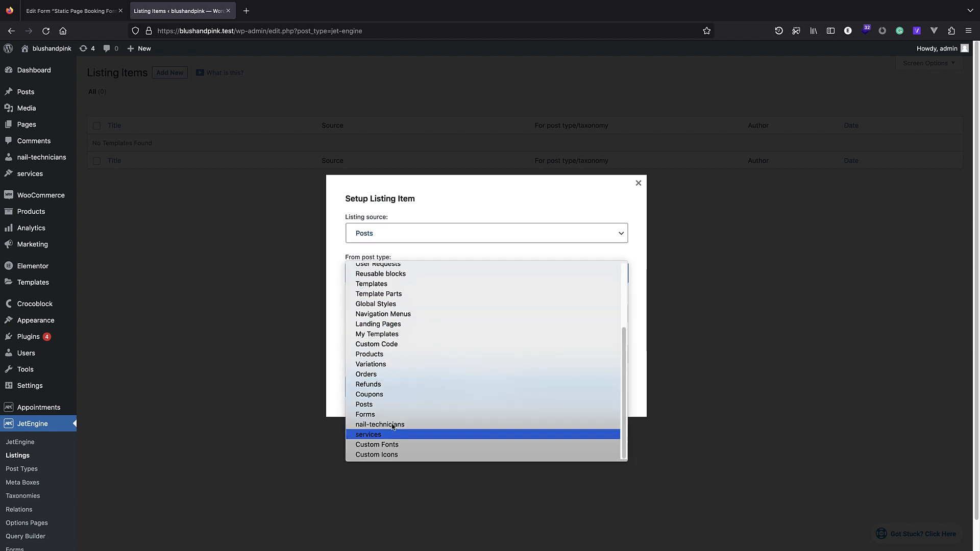
{"action": "left_click", "coordinate": [368, 439]}
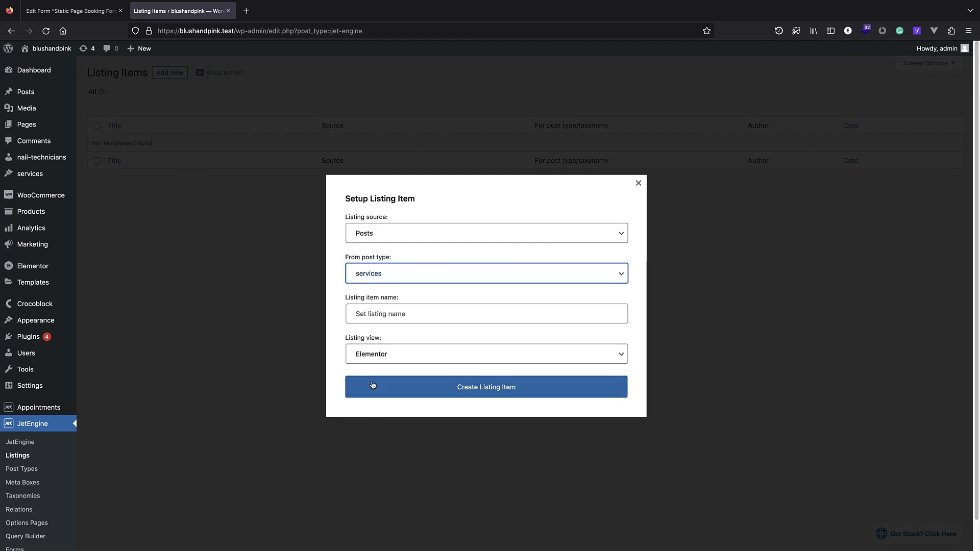
{"action": "left_click", "coordinate": [397, 316]}
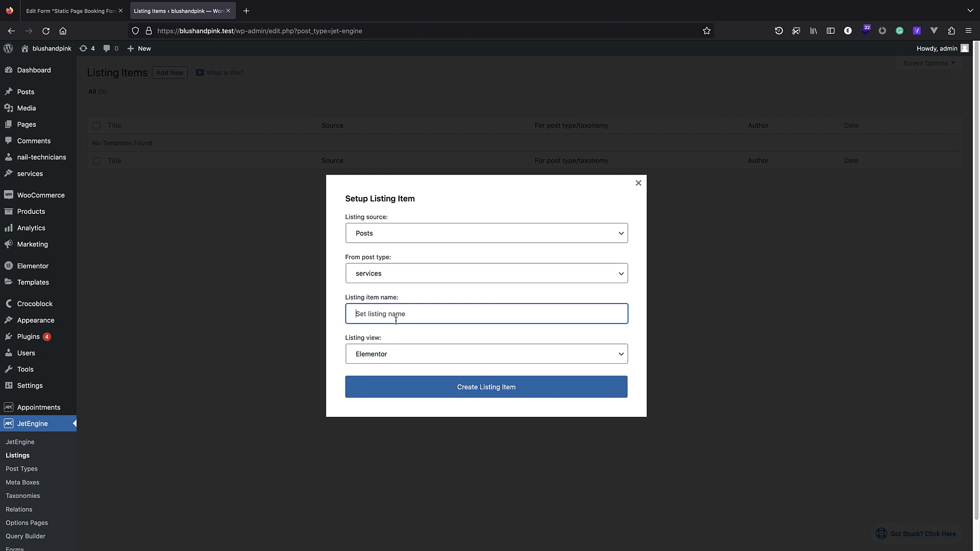
{"action": "type", "text": "service"}
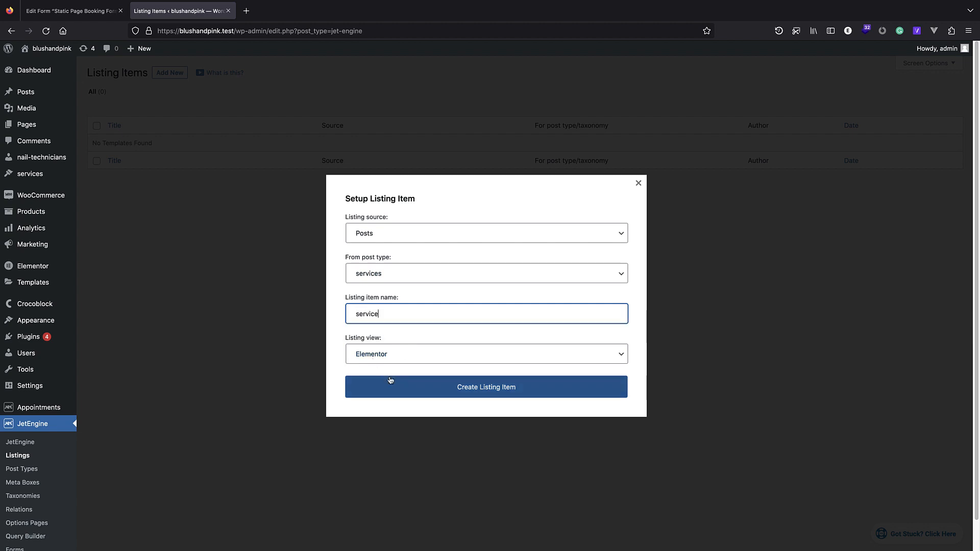
{"action": "left_click", "coordinate": [405, 389]}
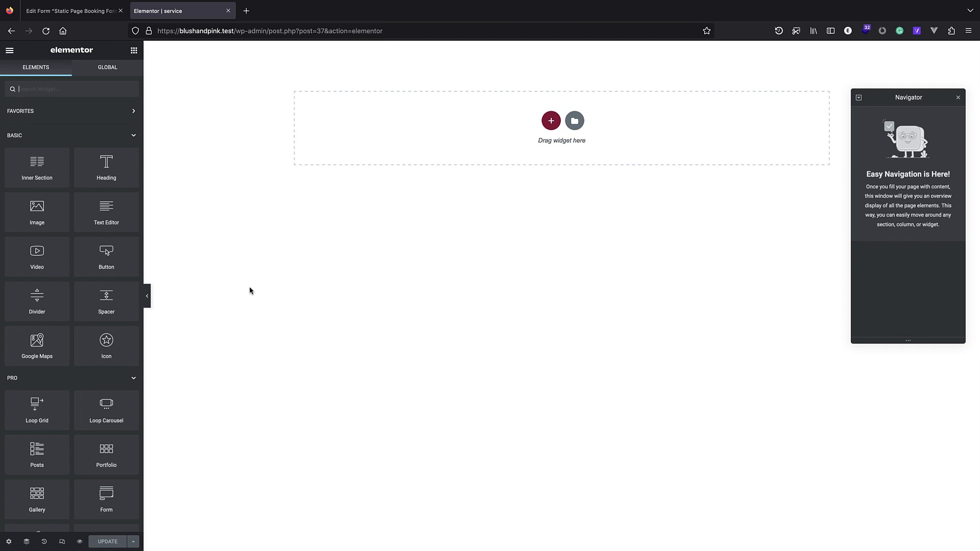
Add a three-column section at the top of the service listing template.
{"action": "key", "text": "super+Tab"}
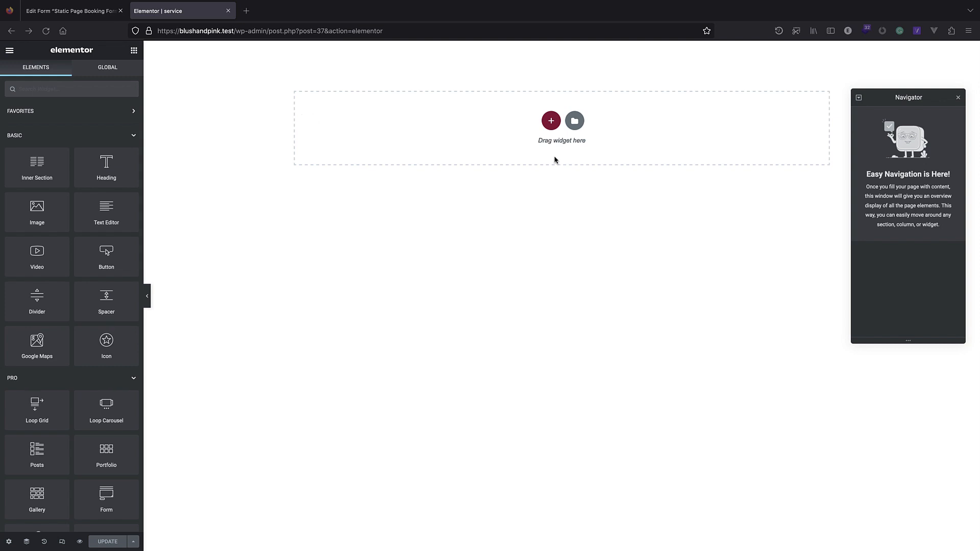
{"action": "left_click", "coordinate": [551, 123]}
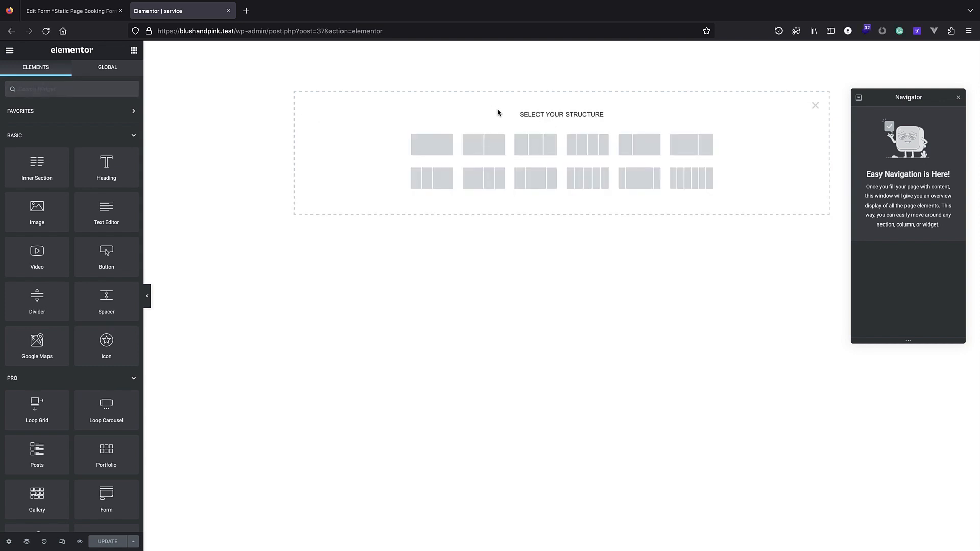
{"action": "left_click", "coordinate": [549, 145]}
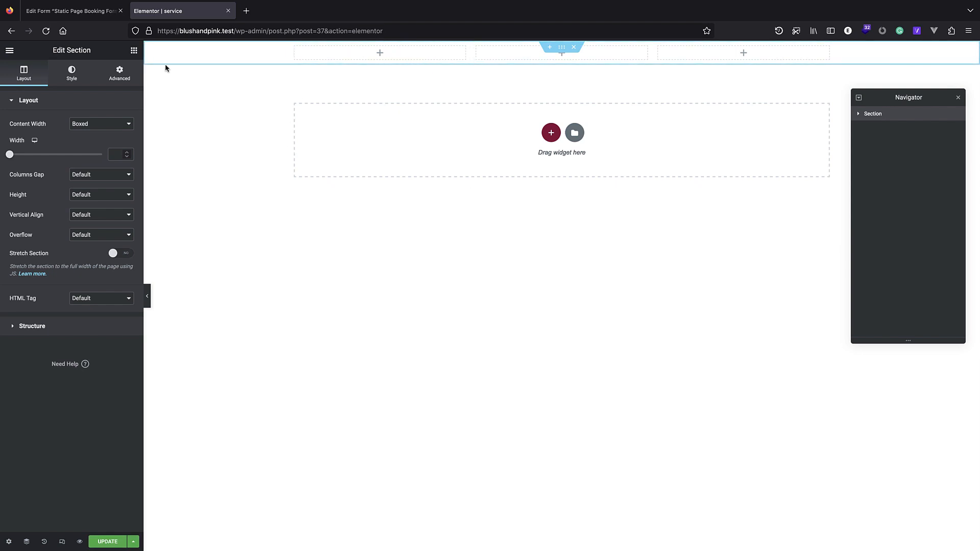
{"action": "left_click", "coordinate": [134, 51]}
Place a Check Mark widget in the first column and adjust its box and icon size (68).
{"action": "type", "text": "check"}
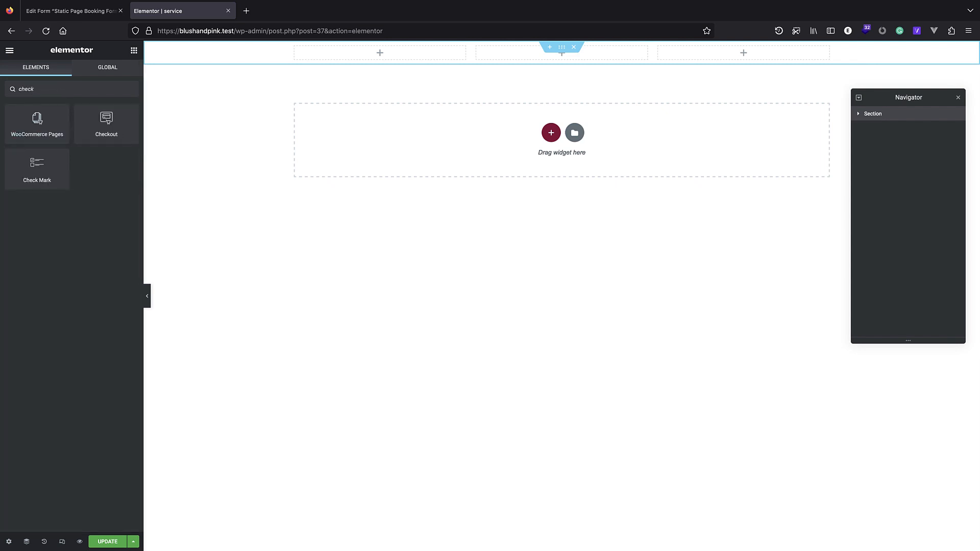
{"action": "key", "text": "super+Tab"}
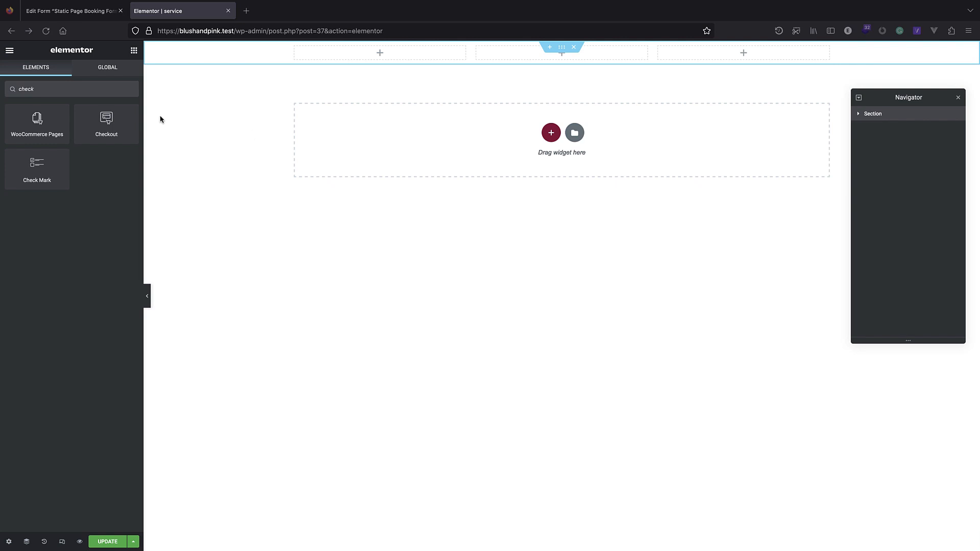
{"action": "left_click_drag", "start_coordinate": [37, 166], "coordinate": [368, 51]}
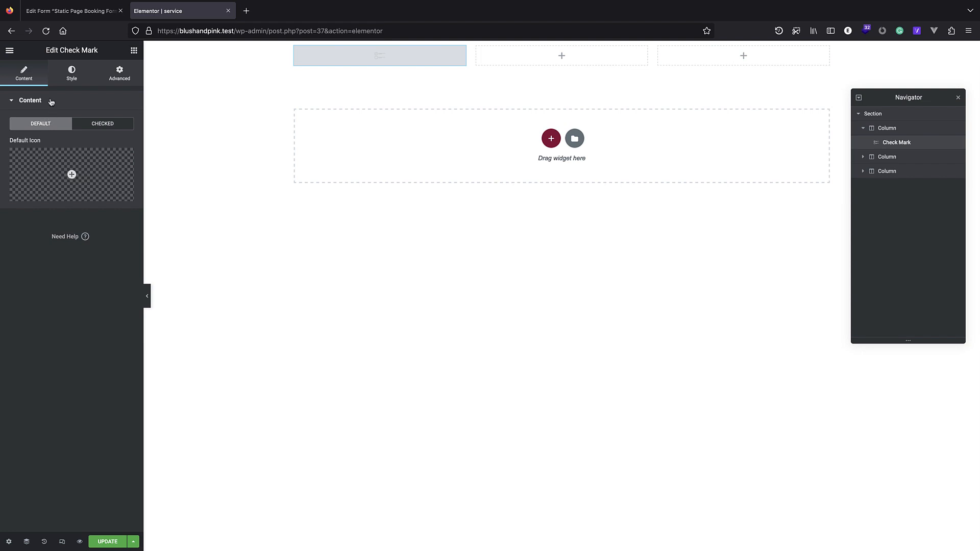
{"action": "left_click", "coordinate": [75, 70]}
{"action": "mouse_move", "coordinate": [9, 135]}
{"action": "left_mouse_down"}
{"action": "mouse_move", "coordinate": [18, 137]}
{"action": "mouse_move", "coordinate": [9, 135]}
{"action": "left_mouse_up"}
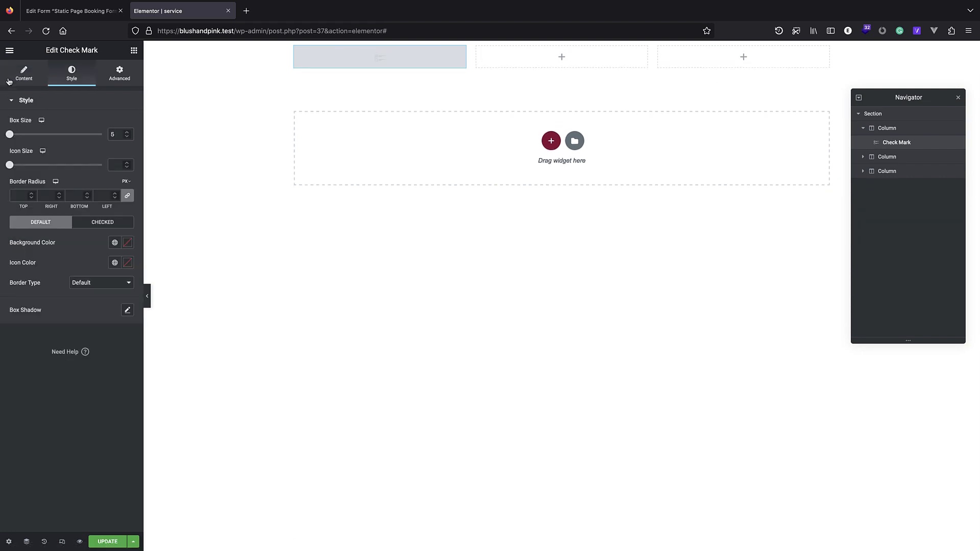
{"action": "left_click", "coordinate": [24, 75]}
{"action": "left_click", "coordinate": [72, 75]}
{"action": "mouse_move", "coordinate": [19, 168]}
{"action": "left_mouse_down"}
{"action": "mouse_move", "coordinate": [55, 167]}
{"action": "mouse_move", "coordinate": [1, 173]}
{"action": "left_mouse_up"}
{"action": "left_click", "coordinate": [36, 74]}
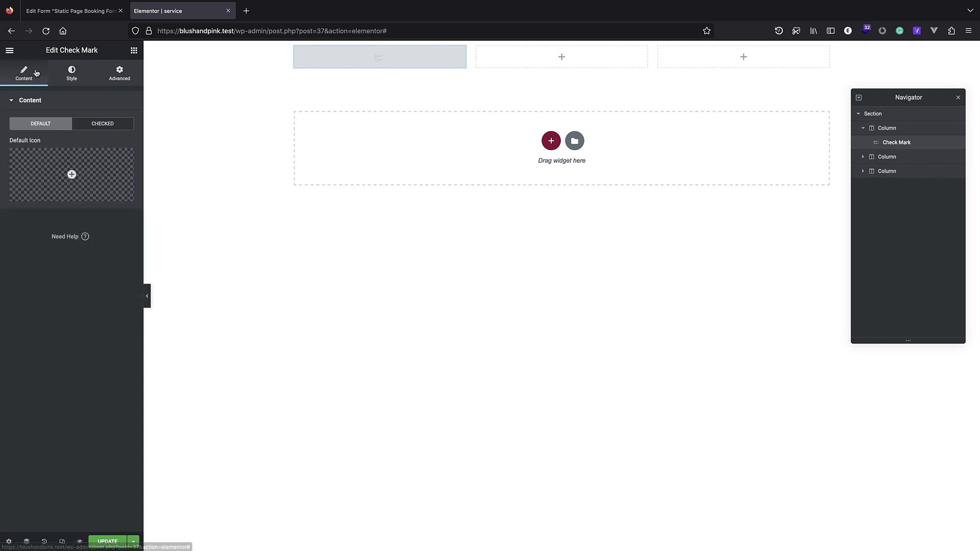
{"action": "left_click", "coordinate": [69, 77]}
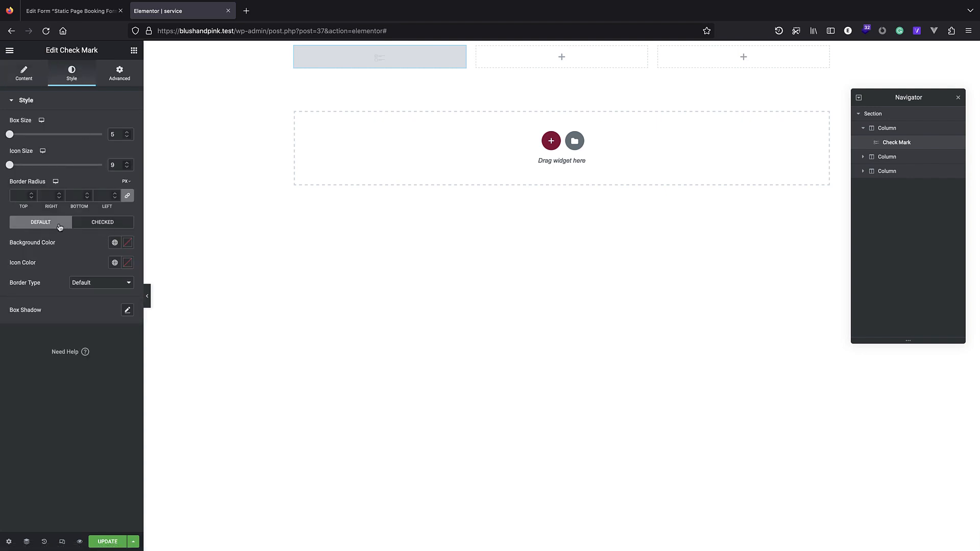
Make the unchecked box background near-white and the checked box background dark grey.
{"action": "left_click", "coordinate": [127, 243]}
{"action": "left_click_drag", "start_coordinate": [44, 315], "coordinate": [8, 294]}
{"action": "left_click", "coordinate": [102, 235]}
{"action": "left_click", "coordinate": [115, 230]}
{"action": "left_click", "coordinate": [127, 243]}
{"action": "mouse_move", "coordinate": [35, 290]}
{"action": "left_mouse_down"}
{"action": "mouse_move", "coordinate": [7, 322]}
{"action": "mouse_move", "coordinate": [1, 349]}
{"action": "left_mouse_up"}
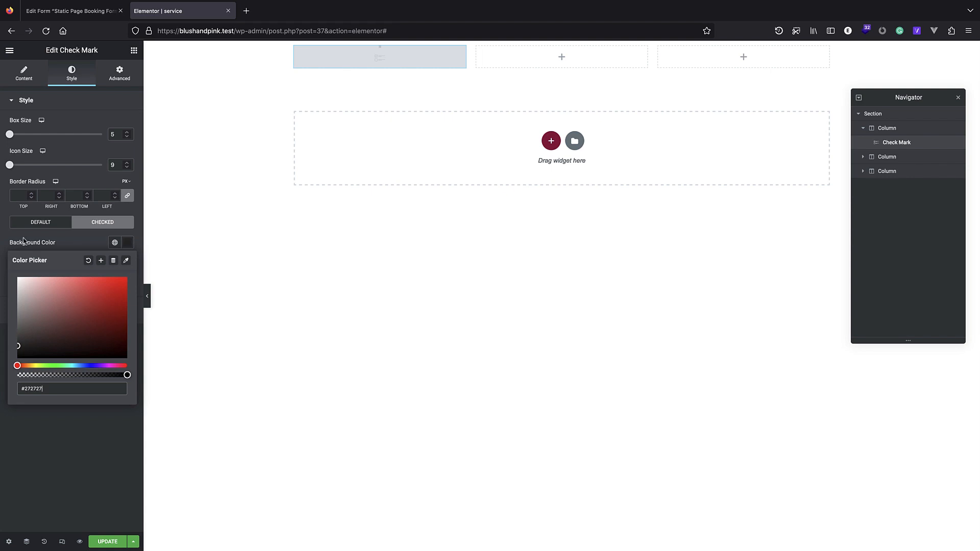
{"action": "left_click", "coordinate": [117, 108]}
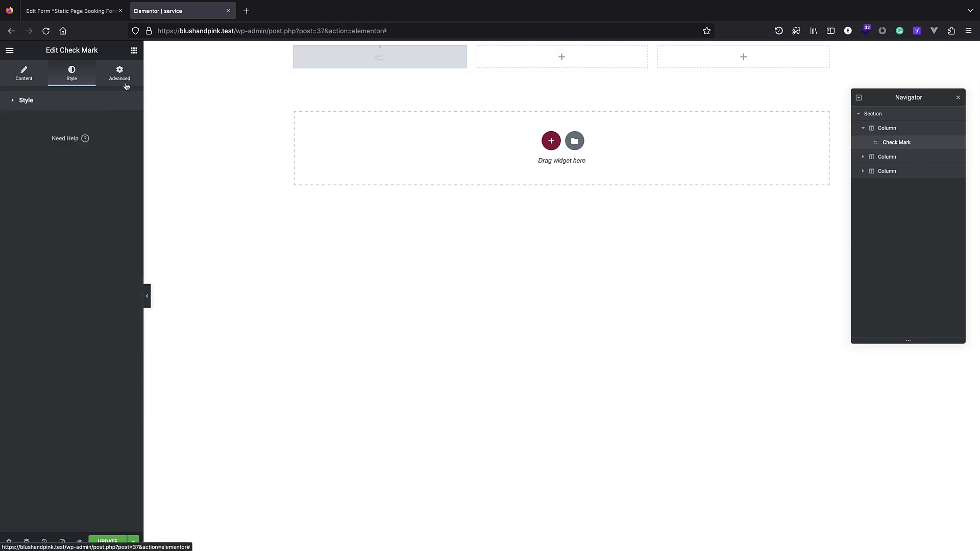
Fine-tune the check mark's box size to 24.
{"action": "left_click", "coordinate": [78, 102]}
{"action": "left_click_drag", "start_coordinate": [10, 134], "coordinate": [17, 136]}
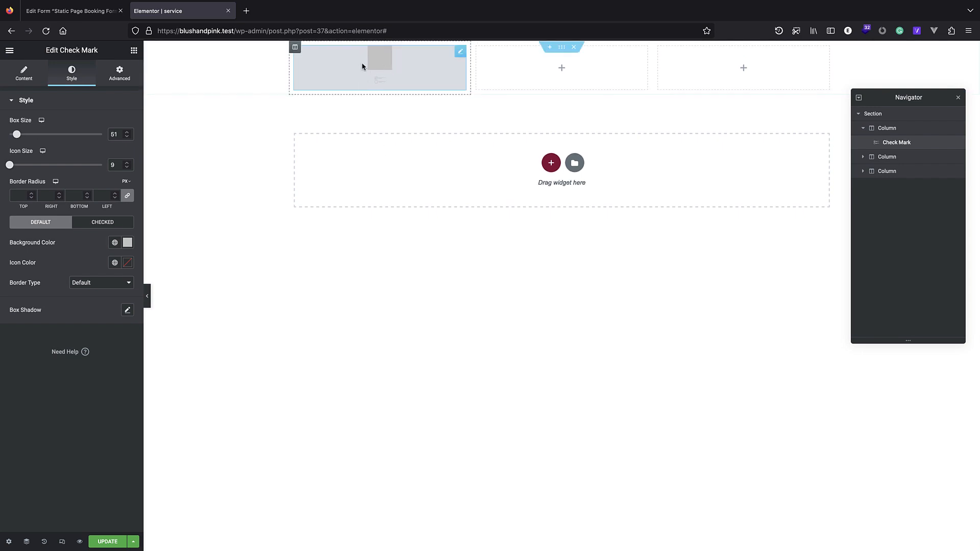
{"action": "left_click_drag", "start_coordinate": [17, 137], "coordinate": [14, 137]}
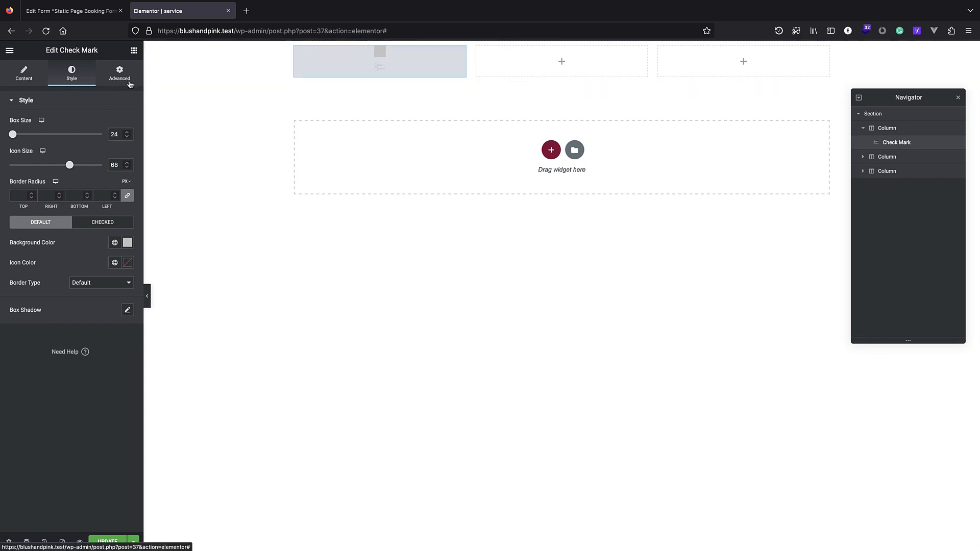
Align the first column's content to Middle vertically and Center horizontally.
{"action": "left_click", "coordinate": [880, 133]}
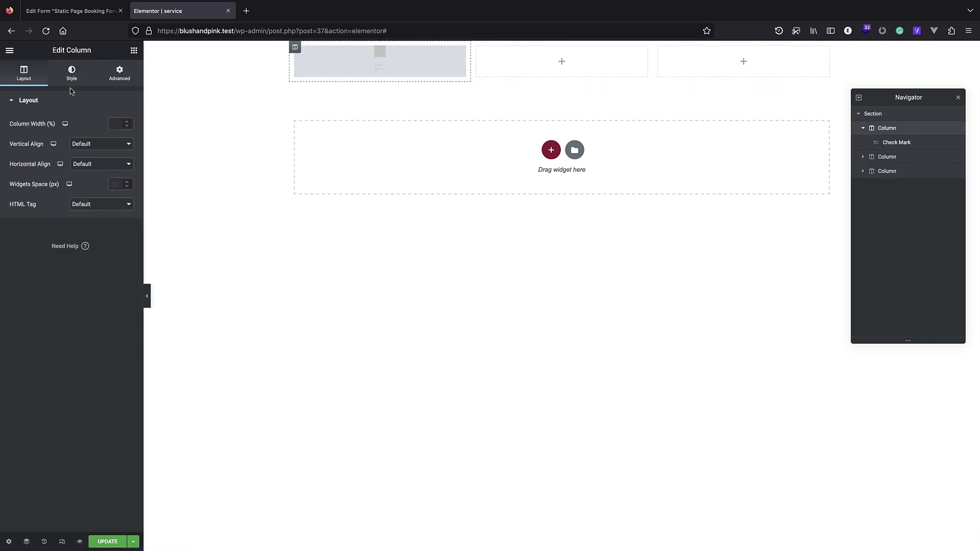
{"action": "left_click", "coordinate": [92, 151]}
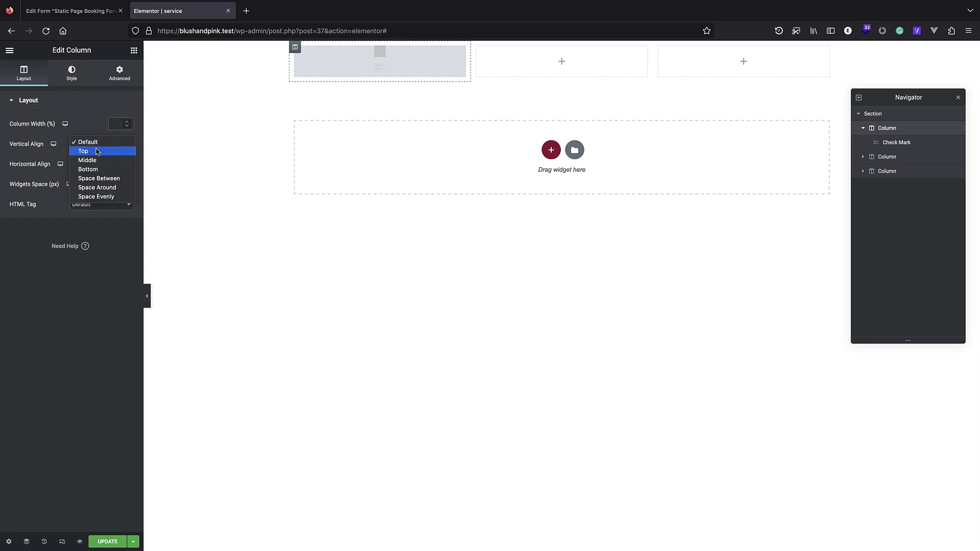
{"action": "left_click", "coordinate": [87, 160]}
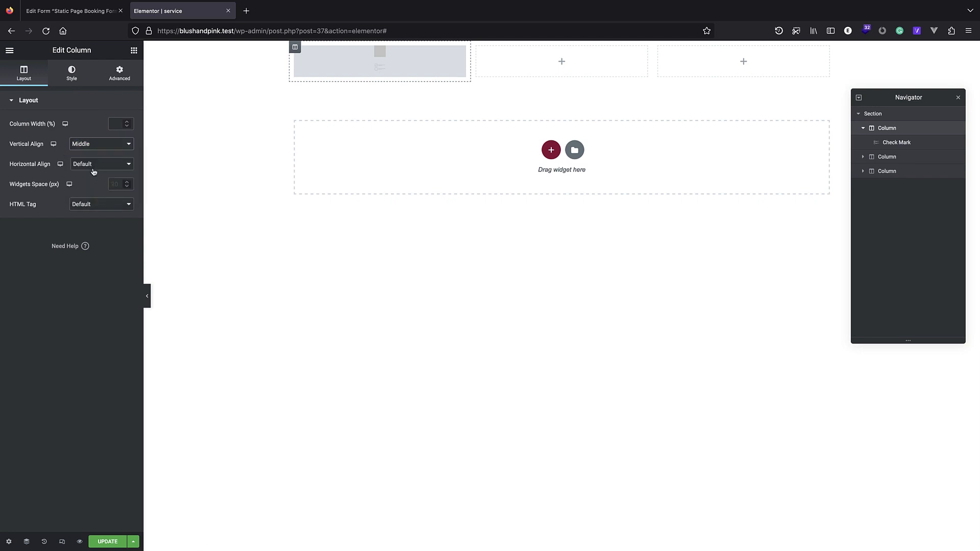
{"action": "left_click", "coordinate": [92, 173]}
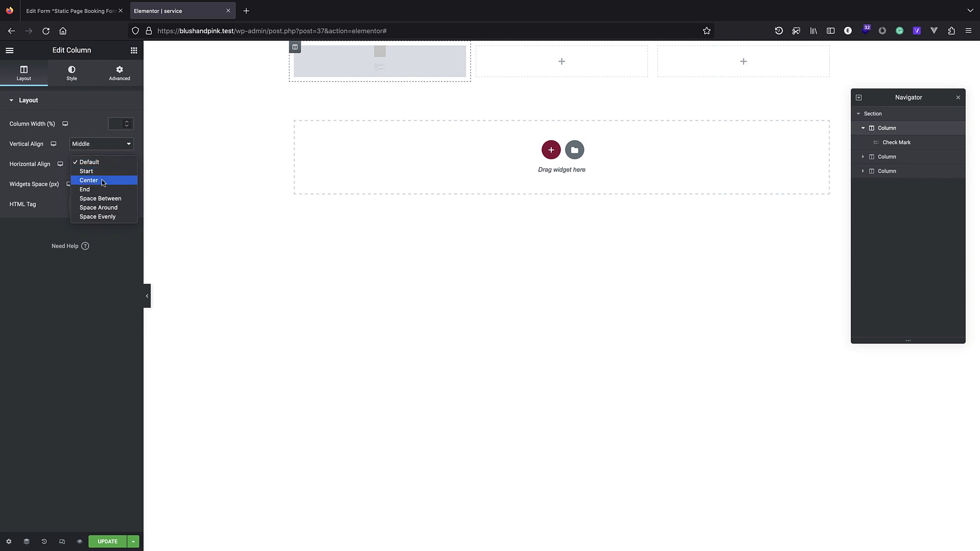
{"action": "left_click", "coordinate": [87, 181]}
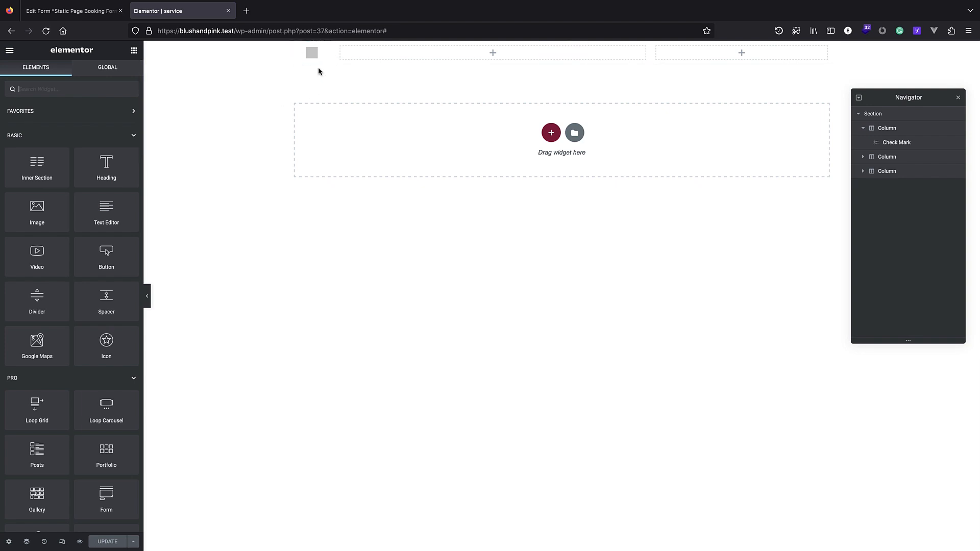
Put an Image widget in the second column showing the post's Featured Image.
{"action": "left_click_drag", "start_coordinate": [337, 55], "coordinate": [334, 60]}
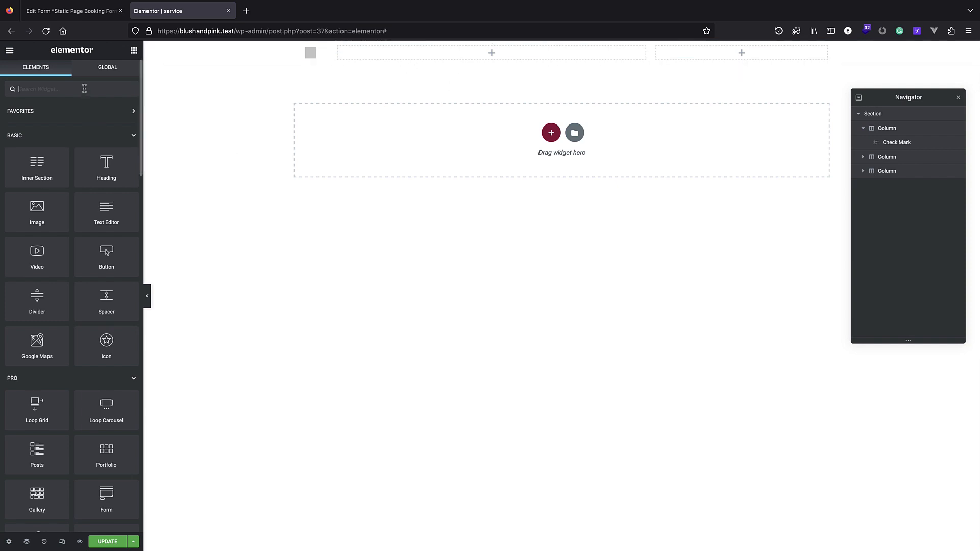
{"action": "type", "text": "image"}
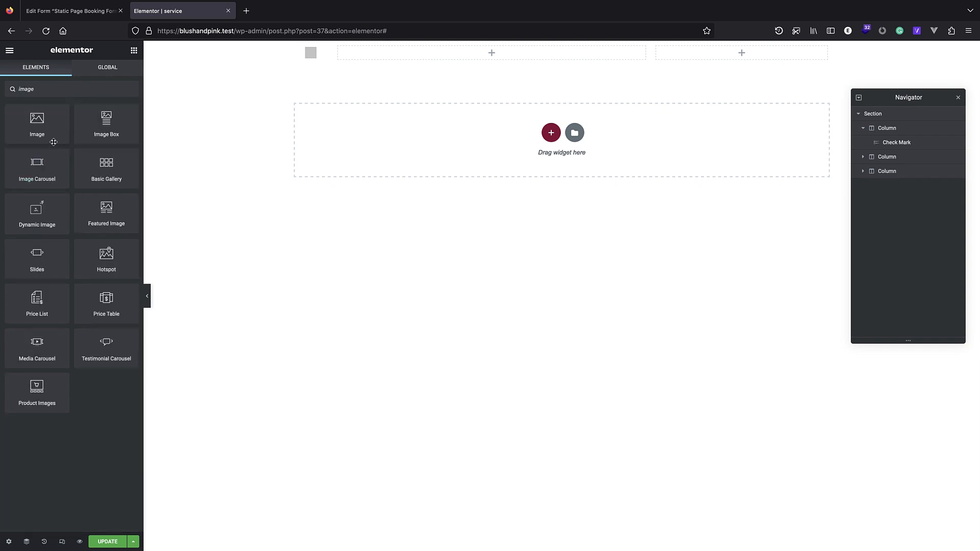
{"action": "left_click_drag", "start_coordinate": [36, 123], "coordinate": [488, 55]}
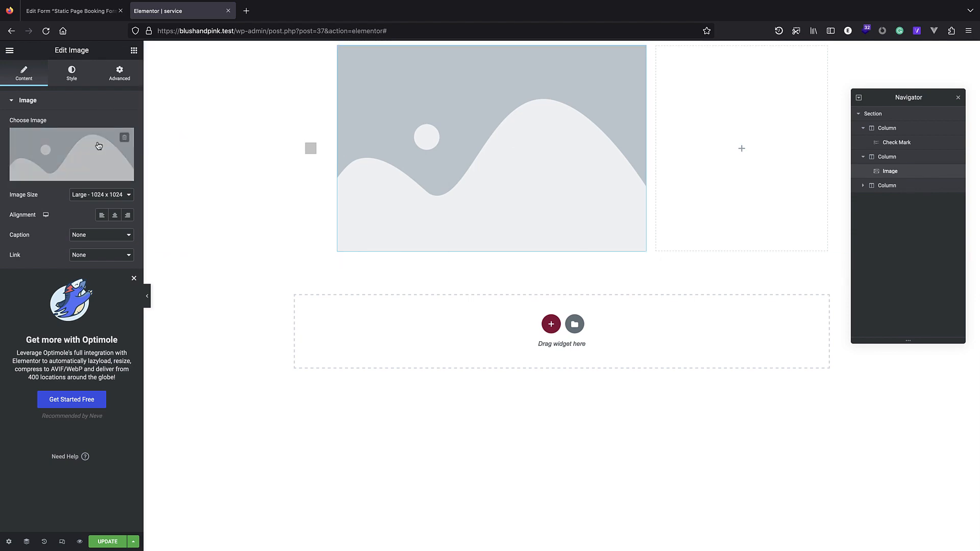
{"action": "left_click", "coordinate": [127, 176]}
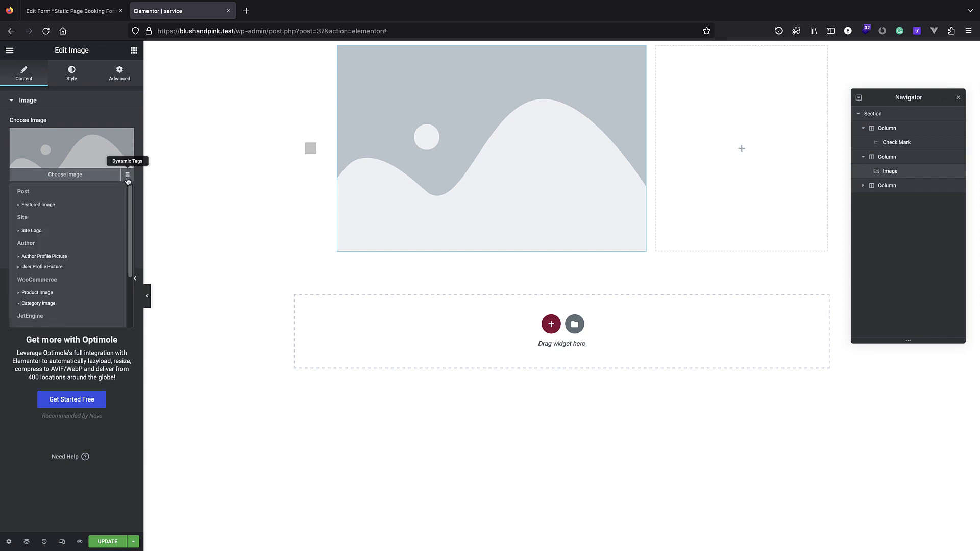
{"action": "left_click", "coordinate": [72, 204]}
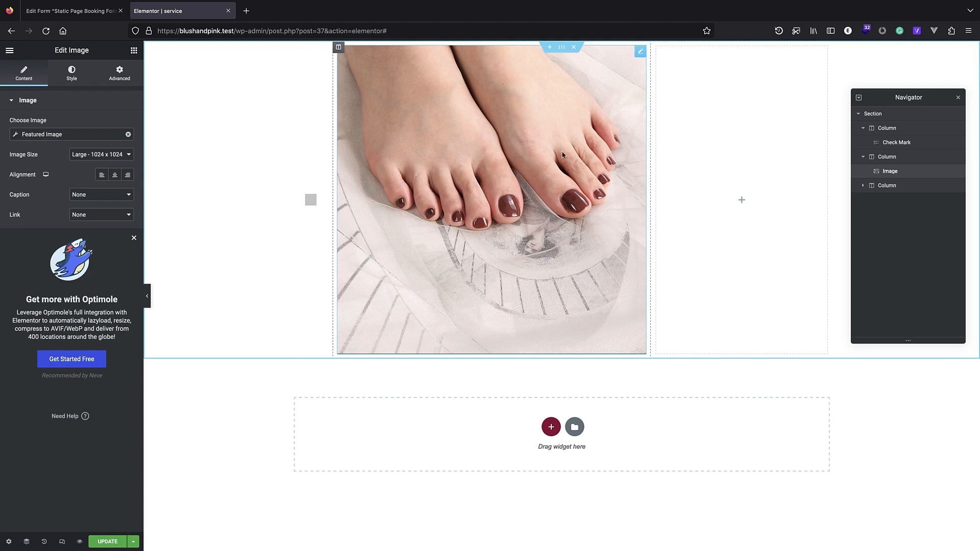
{"action": "left_click_drag", "start_coordinate": [651, 180], "coordinate": [403, 120]}
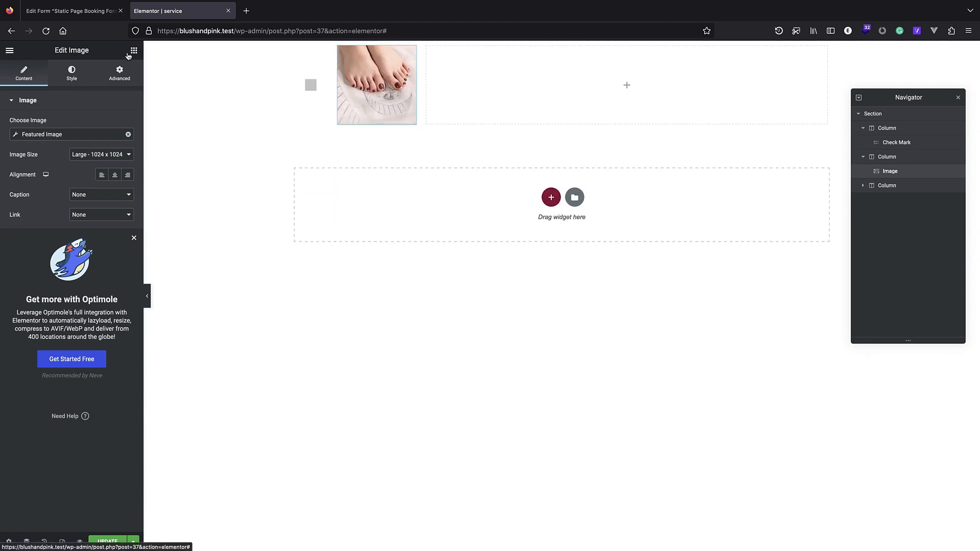
Mask the image into a circle and narrow its column beside the check mark.
{"action": "left_click", "coordinate": [77, 77]}
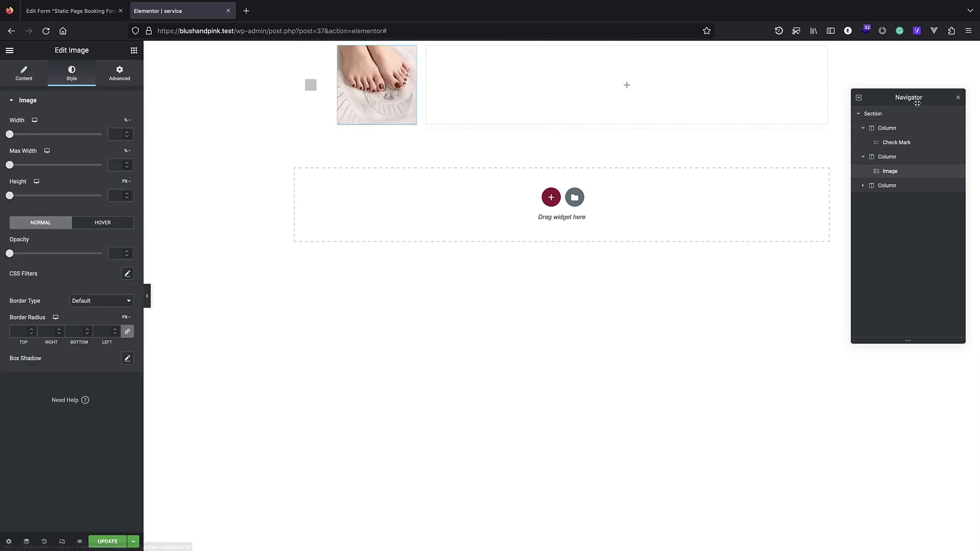
{"action": "left_click", "coordinate": [119, 75]}
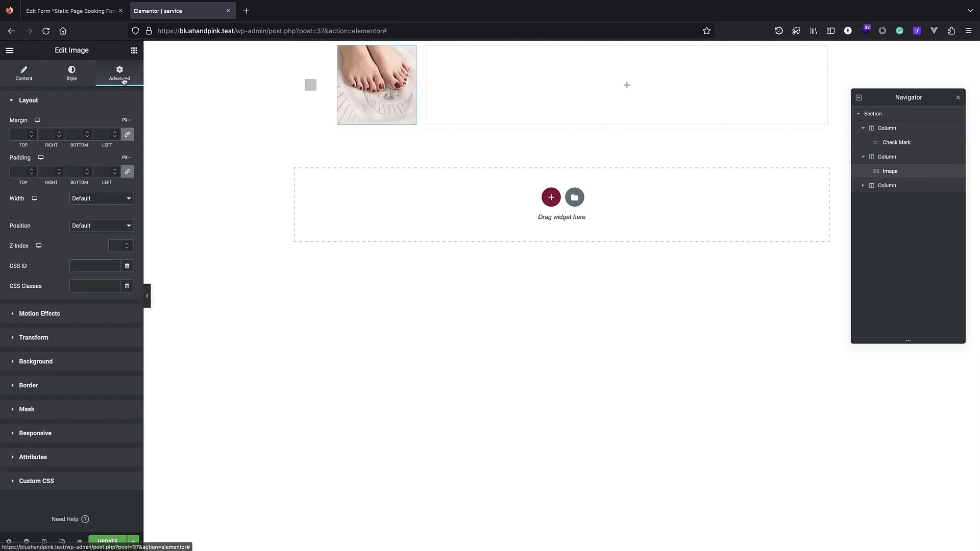
{"action": "left_click", "coordinate": [68, 412]}
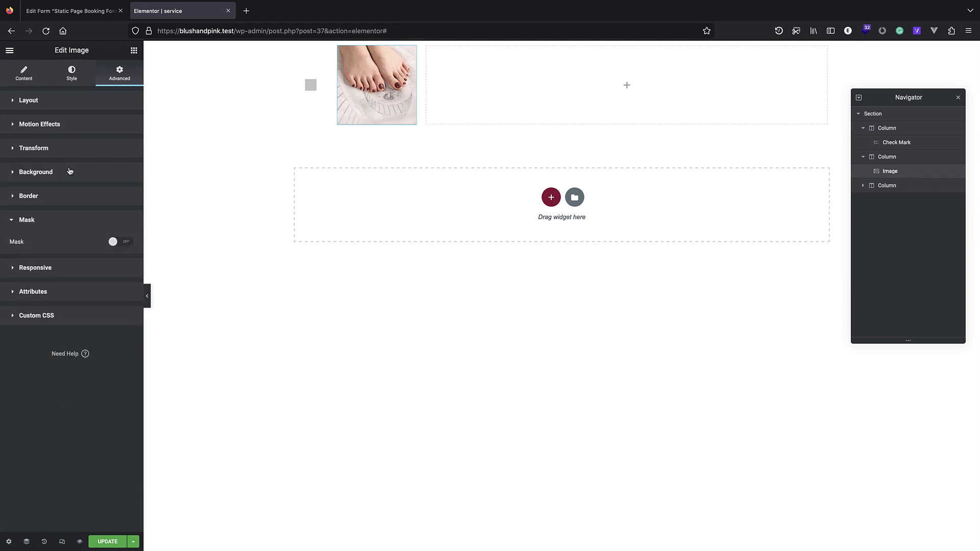
{"action": "left_click", "coordinate": [115, 243]}
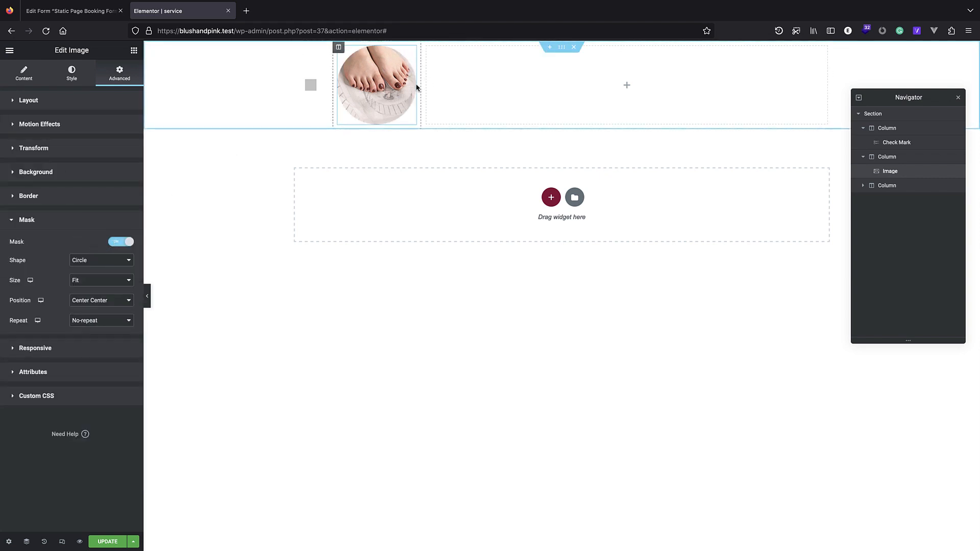
{"action": "left_click_drag", "start_coordinate": [419, 89], "coordinate": [412, 87]}
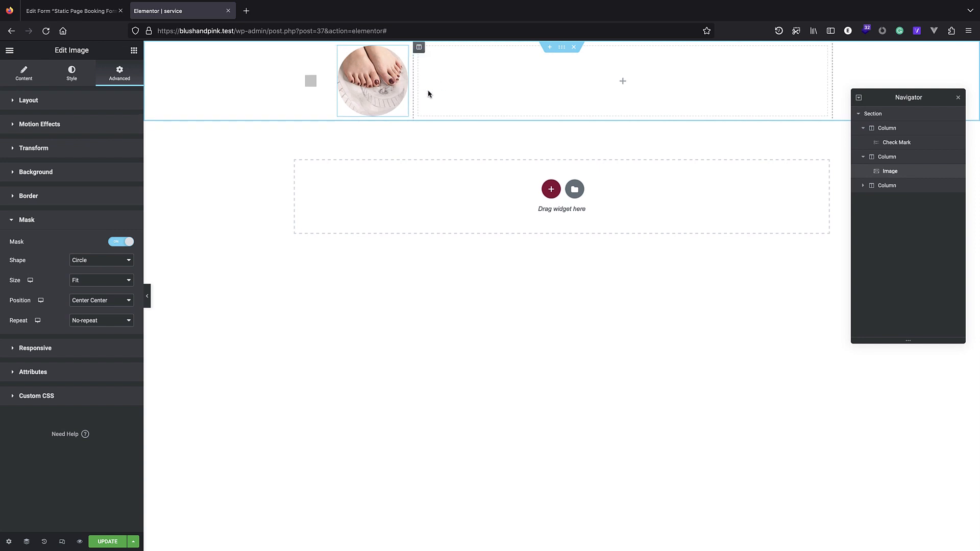
{"action": "left_click", "coordinate": [134, 50]}
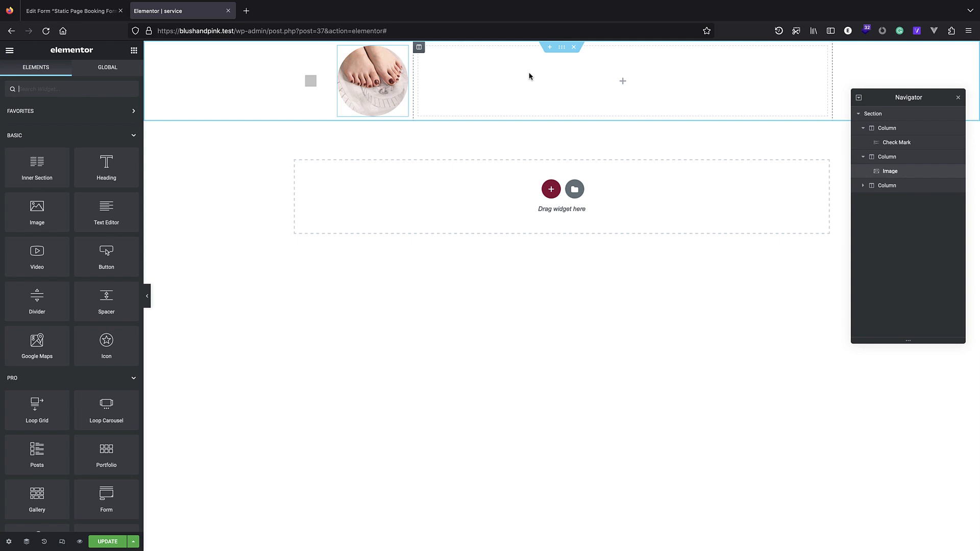
Add a Dynamic Field widget to the third column displaying the post Title.
{"action": "left_click", "coordinate": [66, 92]}
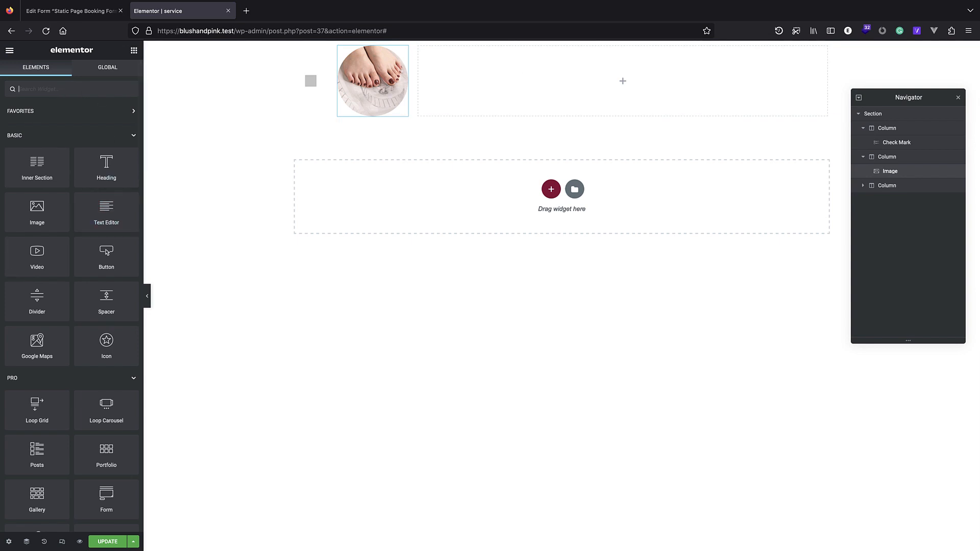
{"action": "key", "text": "super+Tab"}
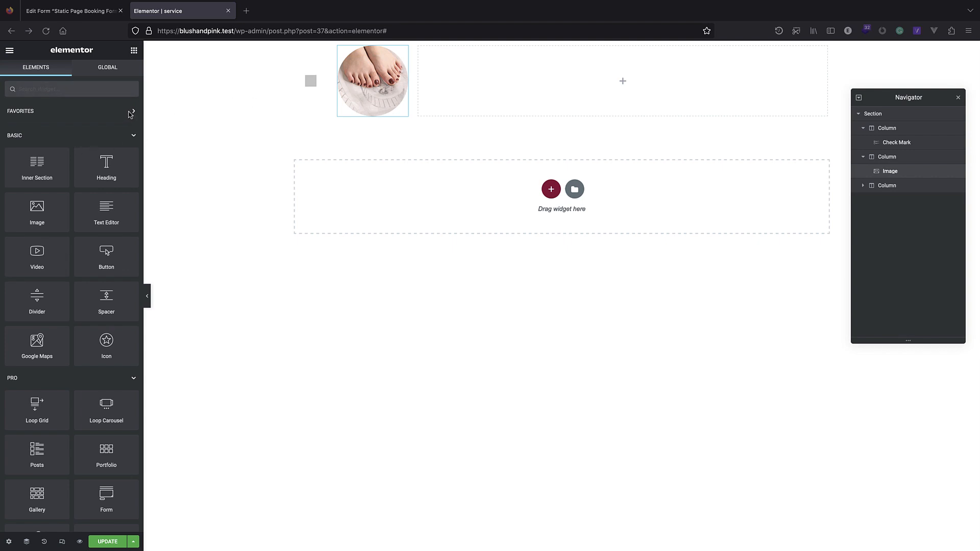
{"action": "left_click", "coordinate": [70, 95]}
{"action": "type", "text": "dynam"}
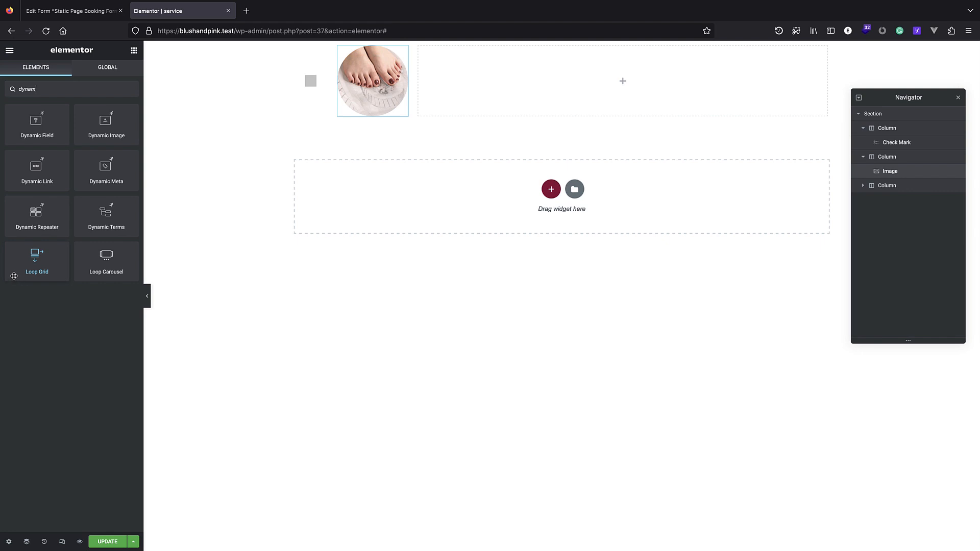
{"action": "key", "text": "super+Tab"}
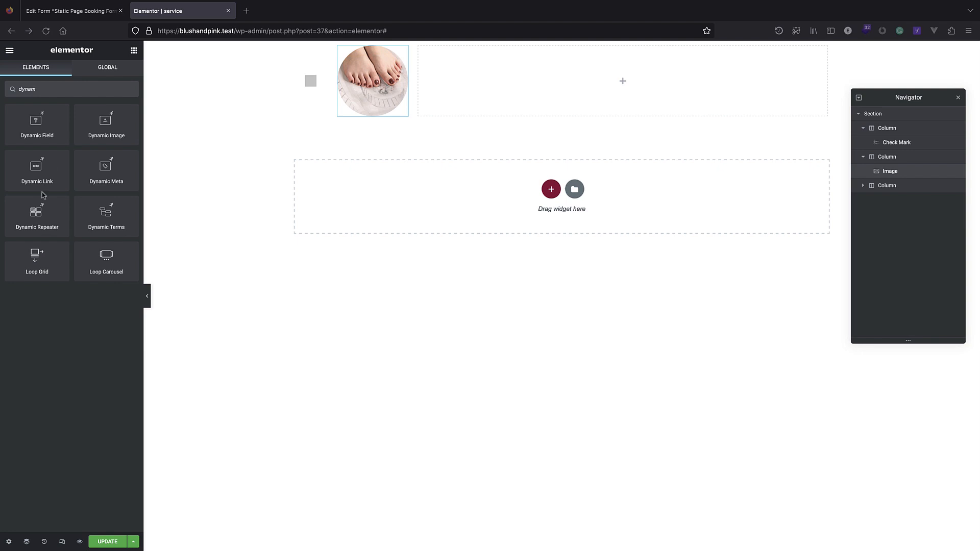
{"action": "left_click", "coordinate": [51, 86]}
{"action": "key", "text": "ctrl+a"}
{"action": "key", "text": "BackSpace"}
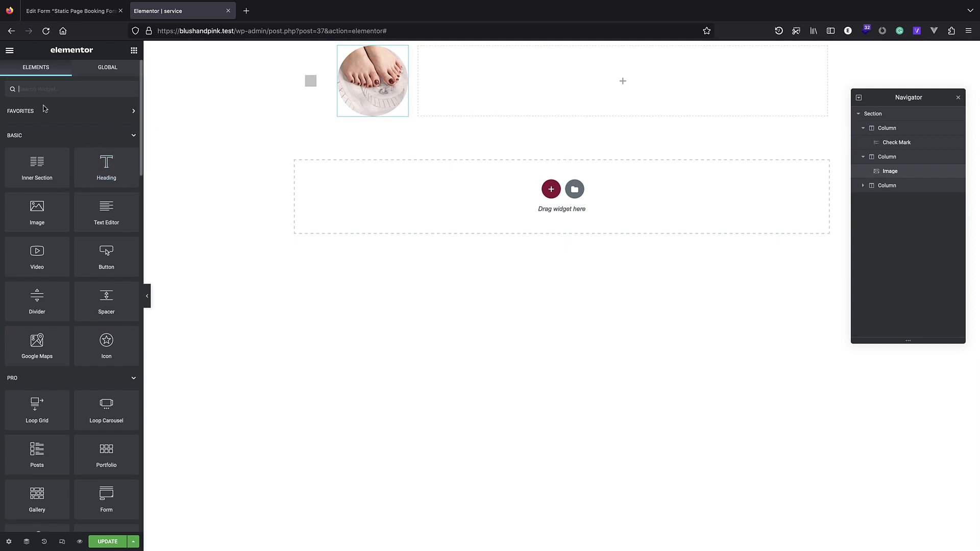
{"action": "type", "text": "dynami"}
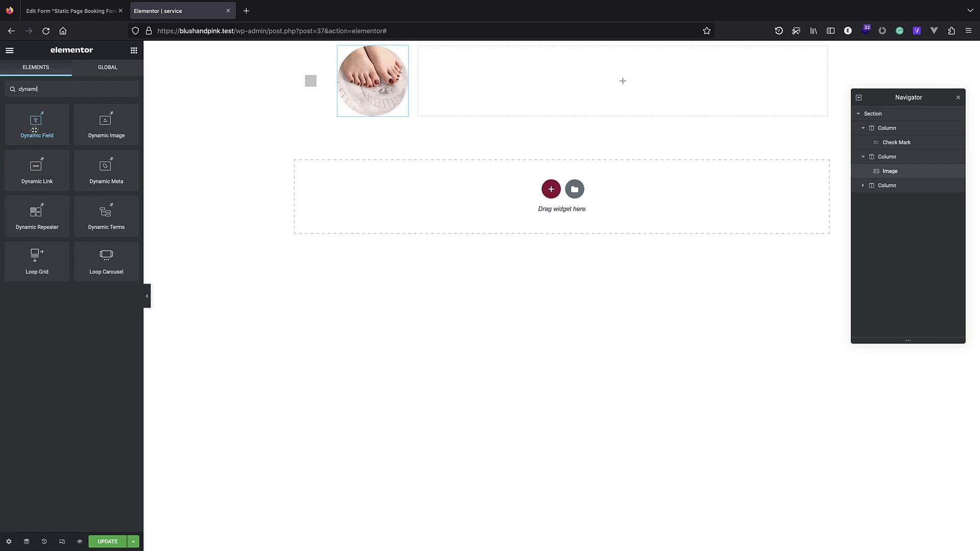
{"action": "left_click_drag", "start_coordinate": [39, 128], "coordinate": [579, 80]}
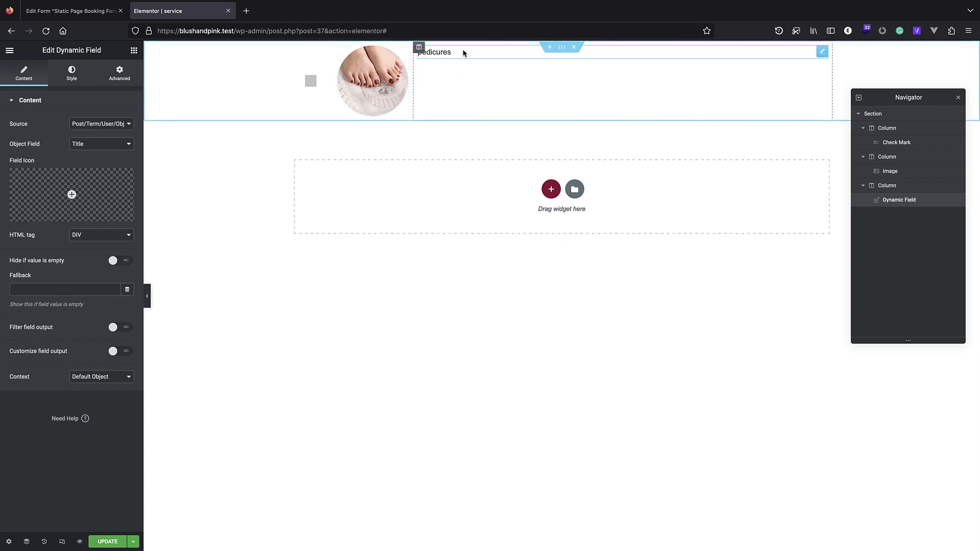
{"action": "left_click", "coordinate": [106, 148]}
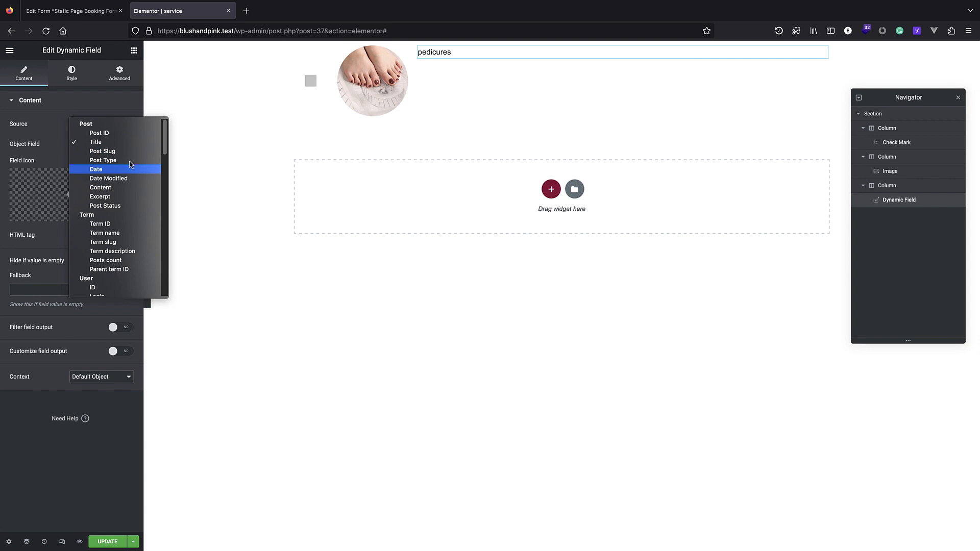
{"action": "left_click", "coordinate": [118, 86]}
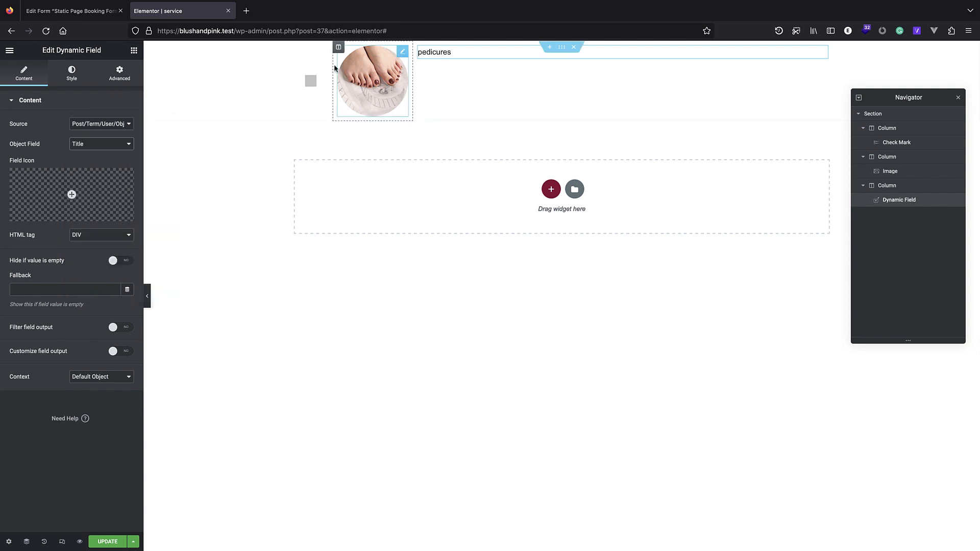
Centre the third column's content vertically and horizontally.
{"action": "left_click", "coordinate": [907, 189]}
{"action": "left_click", "coordinate": [77, 72]}
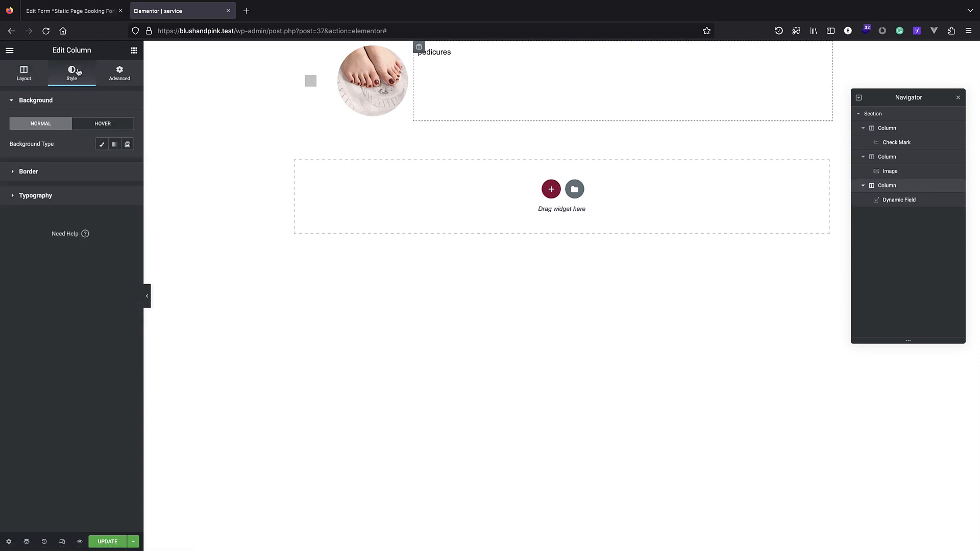
{"action": "left_click", "coordinate": [30, 65]}
{"action": "left_click", "coordinate": [95, 145]}
{"action": "left_click", "coordinate": [99, 160]}
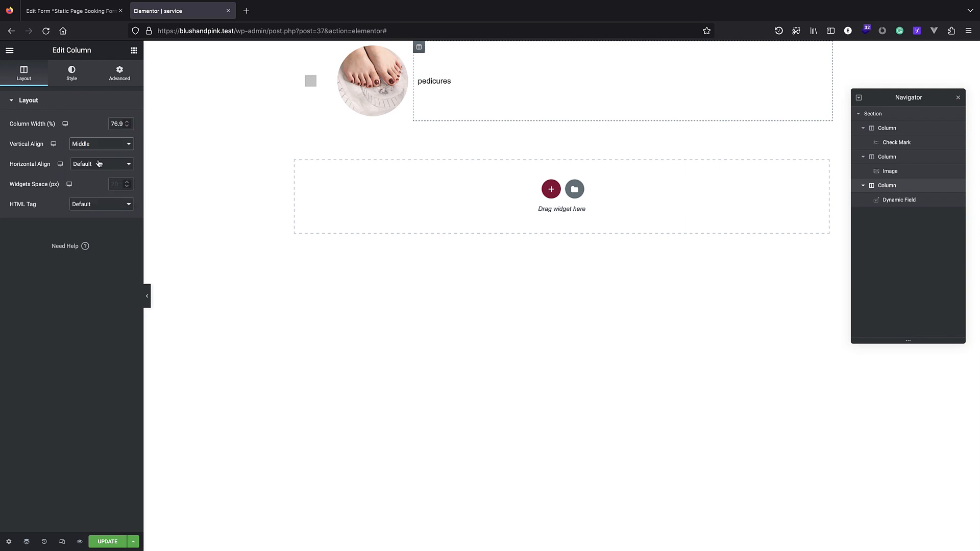
{"action": "left_click", "coordinate": [98, 165]}
{"action": "left_click", "coordinate": [101, 174]}
{"action": "left_click", "coordinate": [98, 170]}
{"action": "left_click", "coordinate": [100, 173]}
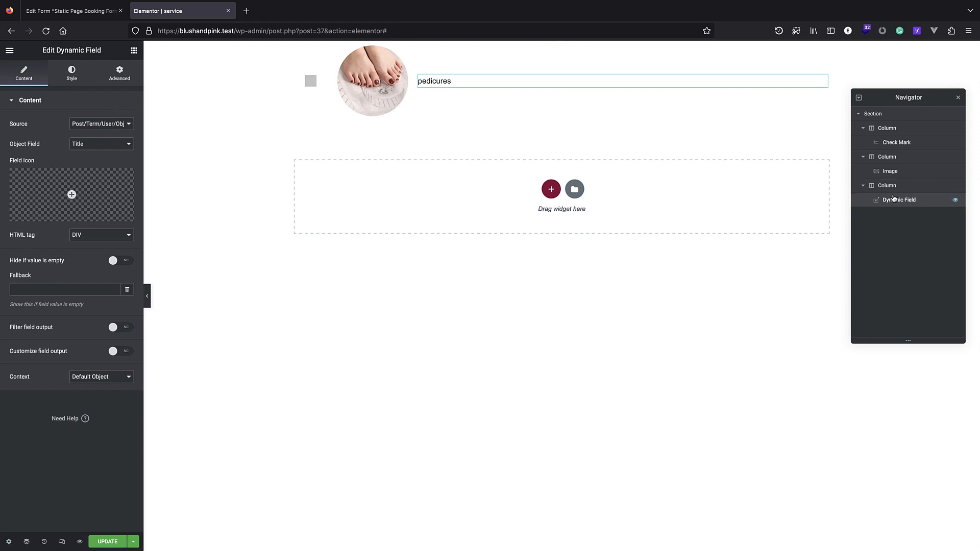
Widen the title column and left-align the pedicures title in the Dynamic Field.
{"action": "left_click", "coordinate": [72, 79]}
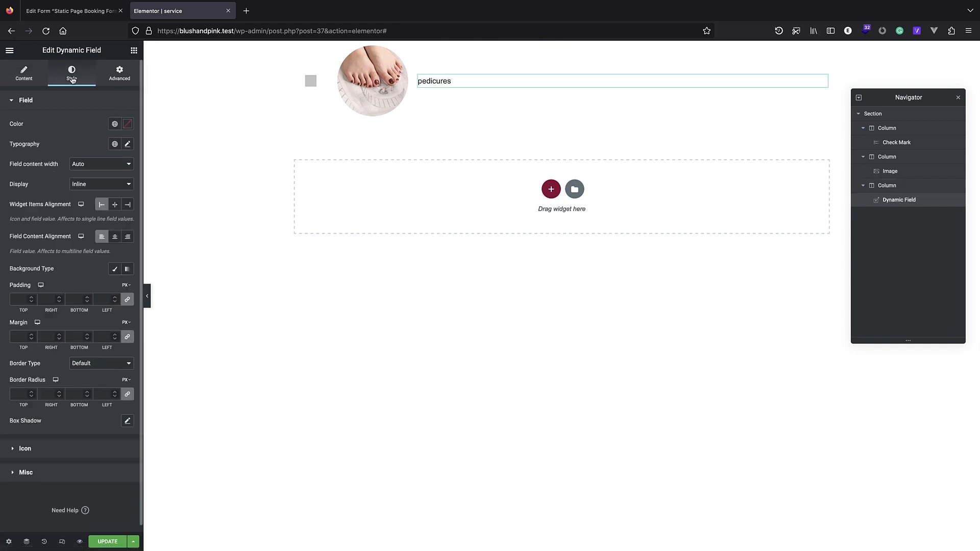
{"action": "left_click", "coordinate": [115, 236]}
{"action": "left_click", "coordinate": [114, 204]}
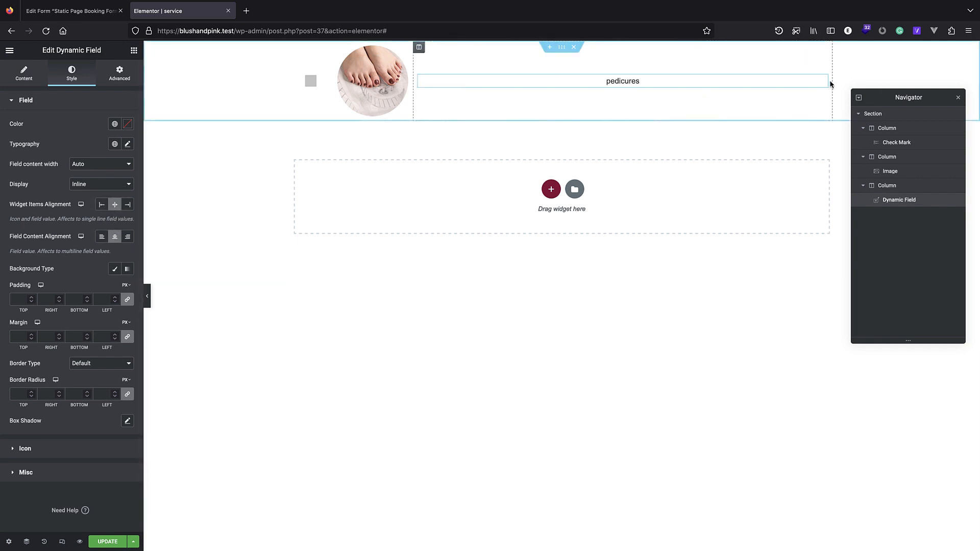
{"action": "left_click_drag", "start_coordinate": [827, 81], "coordinate": [855, 67]}
{"action": "left_click", "coordinate": [548, 141]}
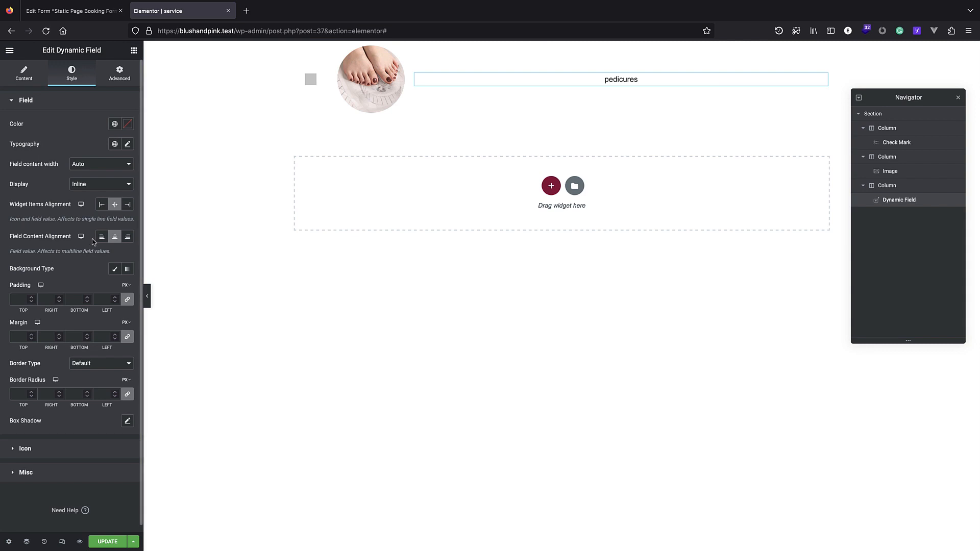
{"action": "left_click", "coordinate": [101, 204]}
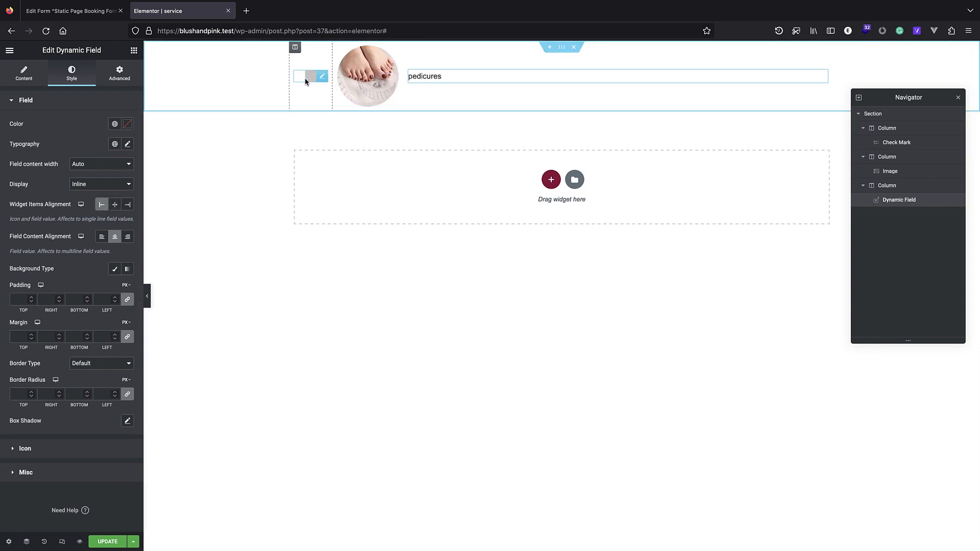
Save the service listing template and open the site's booking form.
{"action": "left_click", "coordinate": [107, 542]}
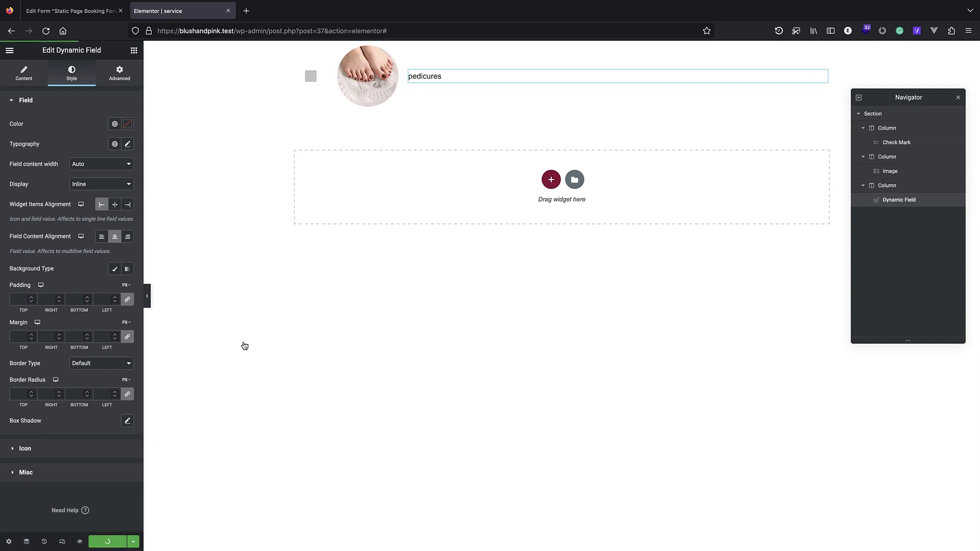
{"action": "left_click", "coordinate": [91, 11]}
{"action": "left_click", "coordinate": [39, 47]}
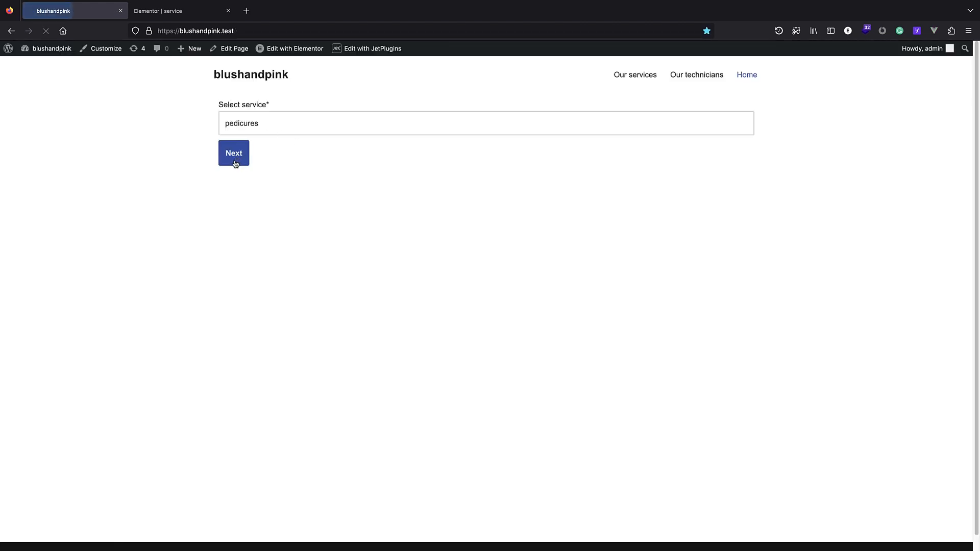
Check the front-end booking form's service dropdown, leaving pedicures selected.
{"action": "left_click", "coordinate": [256, 123]}
{"action": "left_click", "coordinate": [188, 105]}
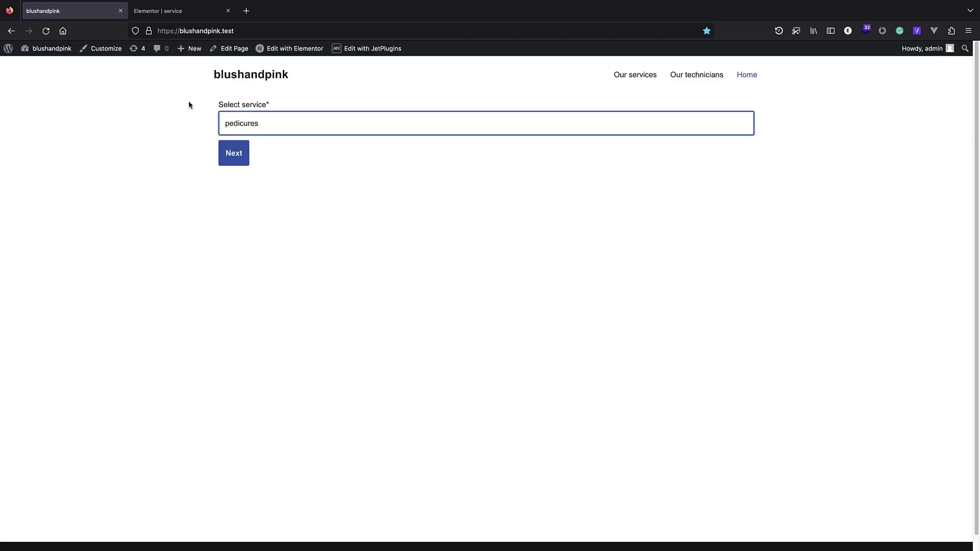
{"action": "scroll", "coordinate": [237, 147], "scroll_direction": "down", "scroll_amount": 1}
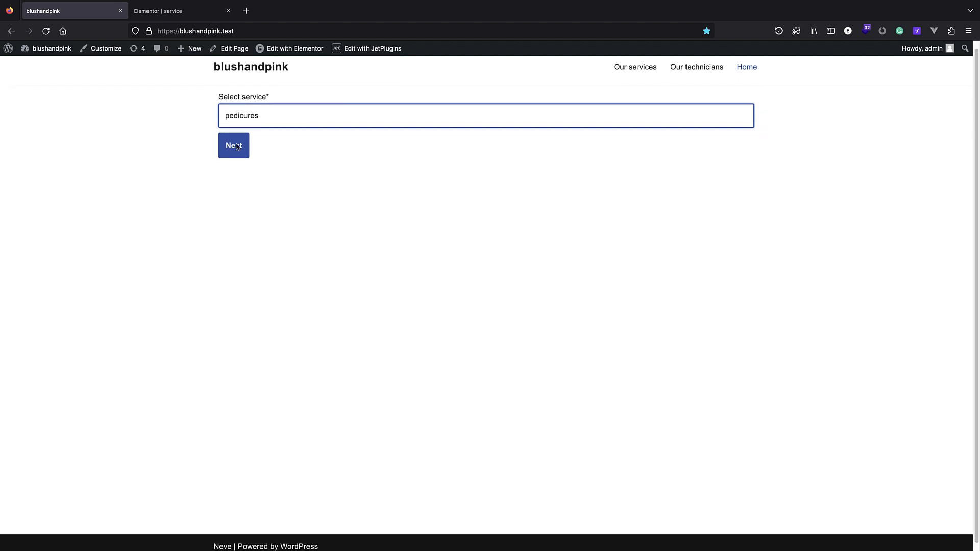
Open the Static Page Booking Form from JetEngine Forms in wp-admin.
{"action": "left_click", "coordinate": [7, 49]}
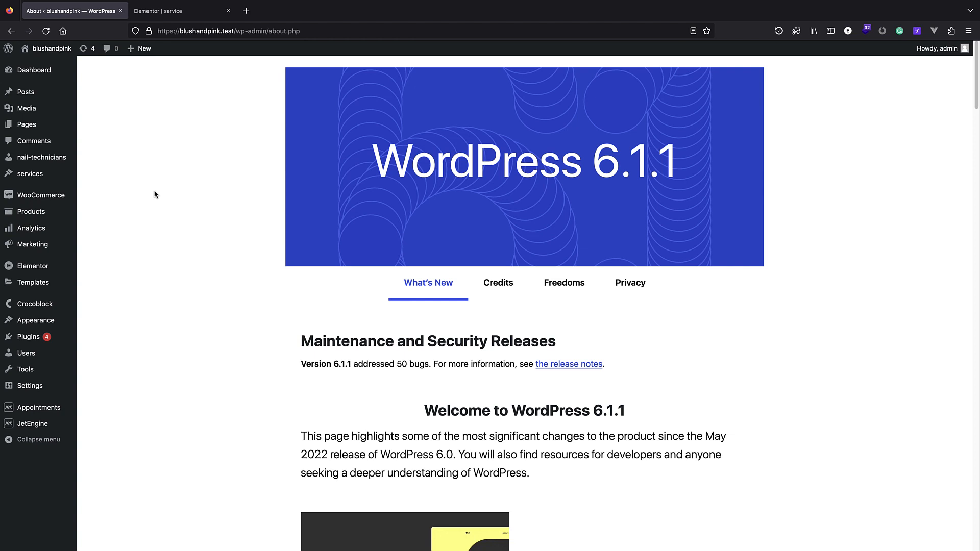
{"action": "mouse_move", "coordinate": [31, 424]}
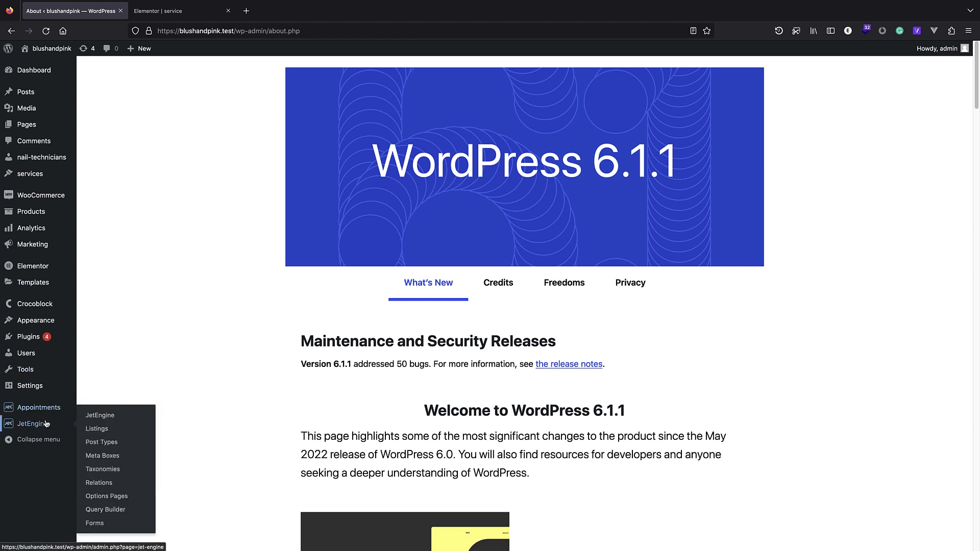
{"action": "left_click", "coordinate": [95, 524]}
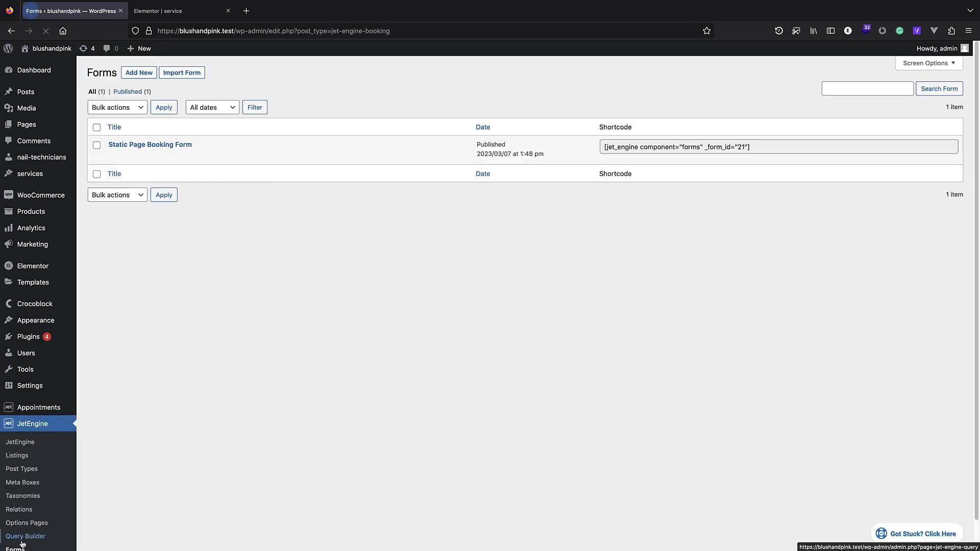
{"action": "left_click", "coordinate": [173, 145]}
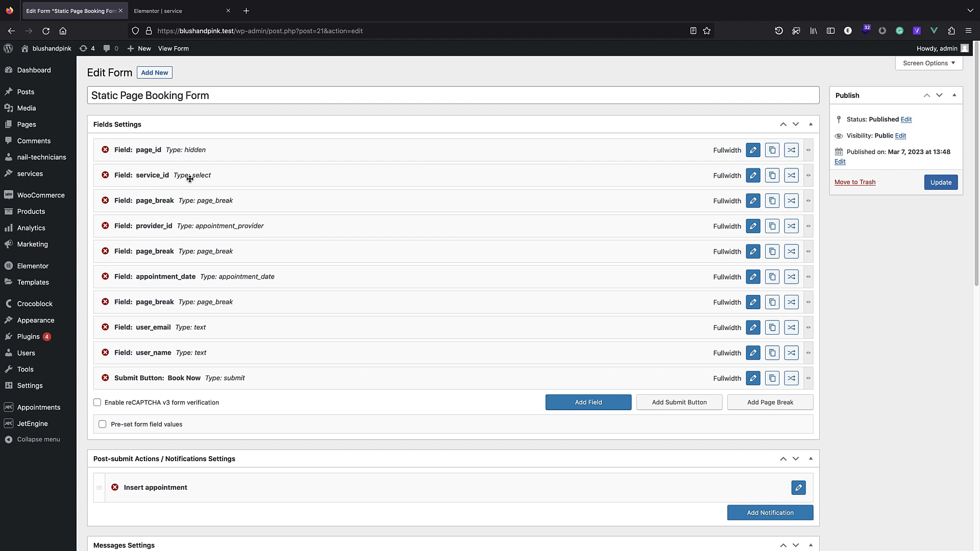
Make service_id a Radio field using the service listing as custom item template.
{"action": "left_click", "coordinate": [754, 176]}
{"action": "scroll", "coordinate": [260, 239], "scroll_direction": "down", "scroll_amount": 1}
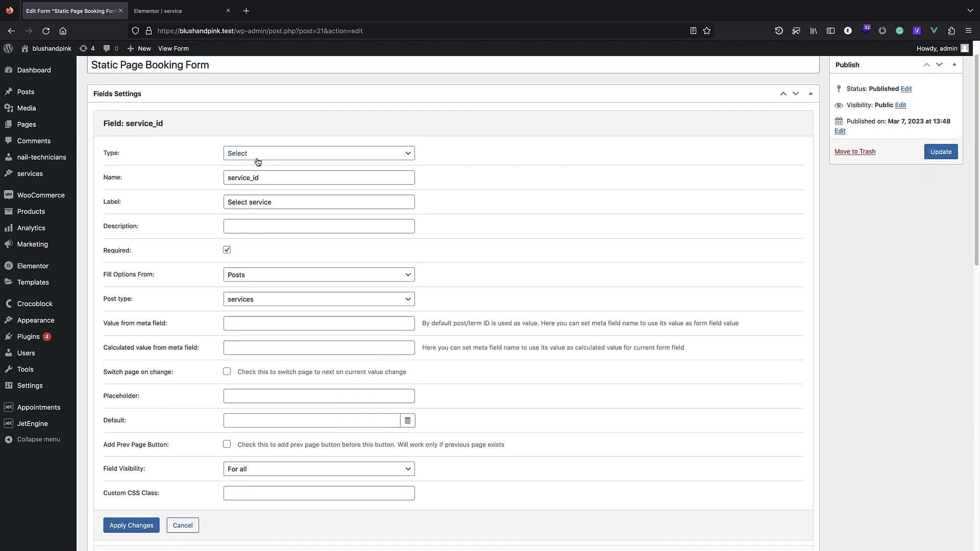
{"action": "left_click", "coordinate": [259, 161]}
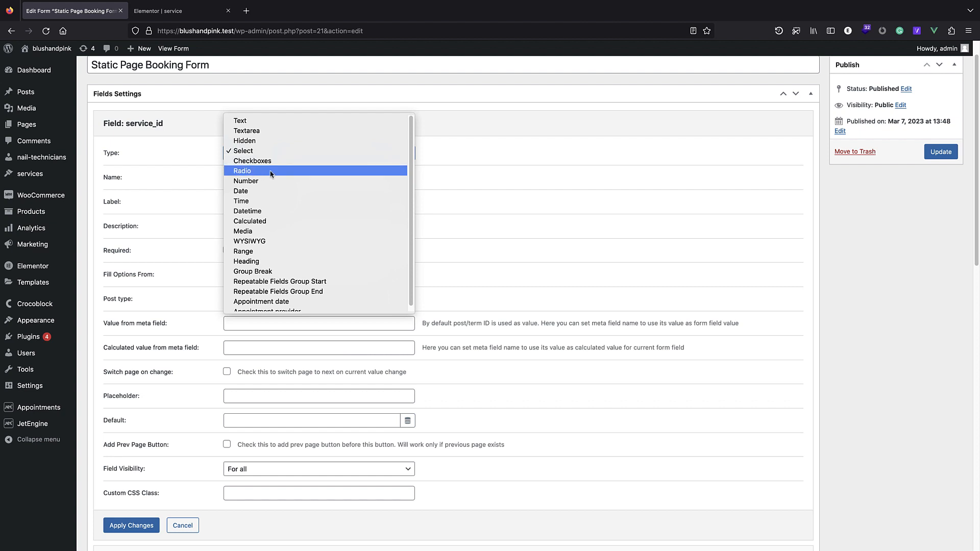
{"action": "left_click", "coordinate": [251, 172]}
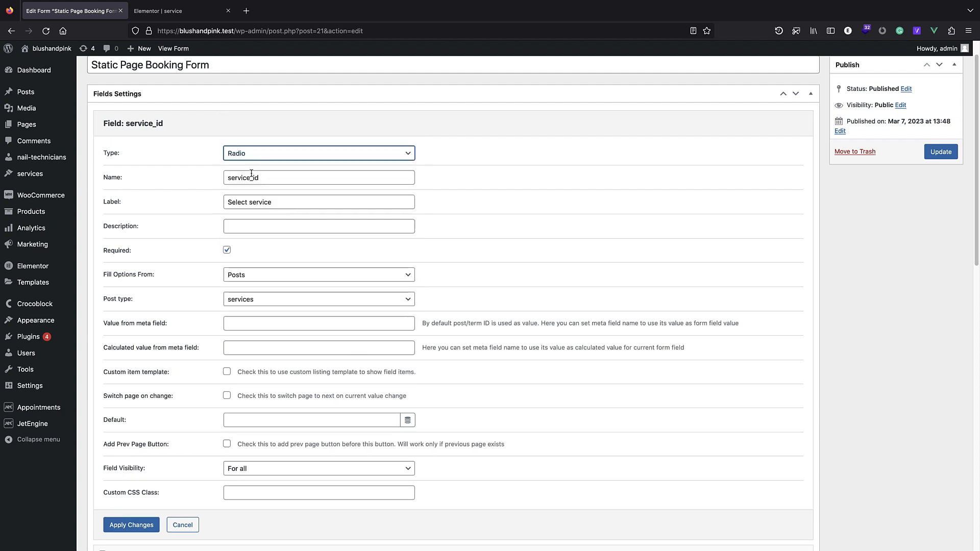
{"action": "scroll", "coordinate": [250, 184], "scroll_direction": "down", "scroll_amount": 1}
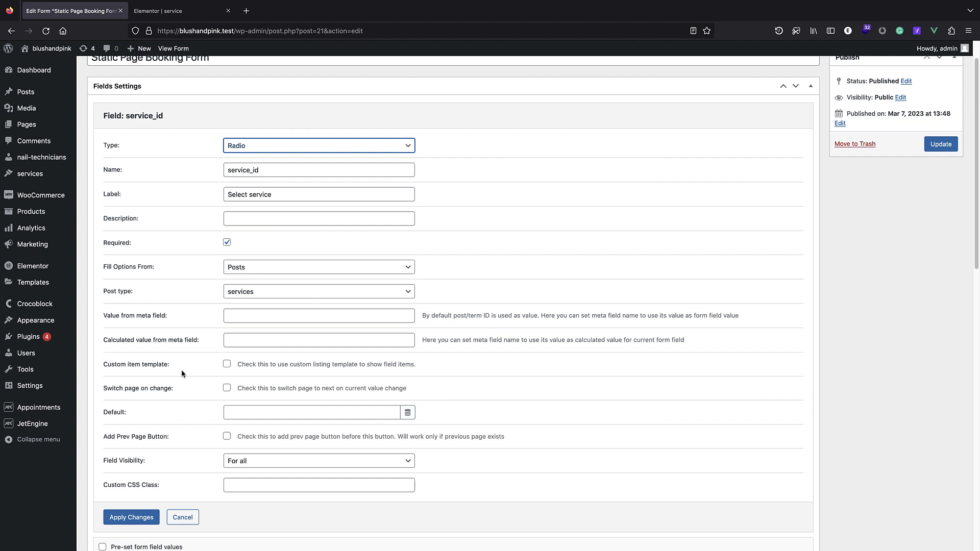
{"action": "left_click", "coordinate": [227, 365]}
{"action": "left_click", "coordinate": [264, 394]}
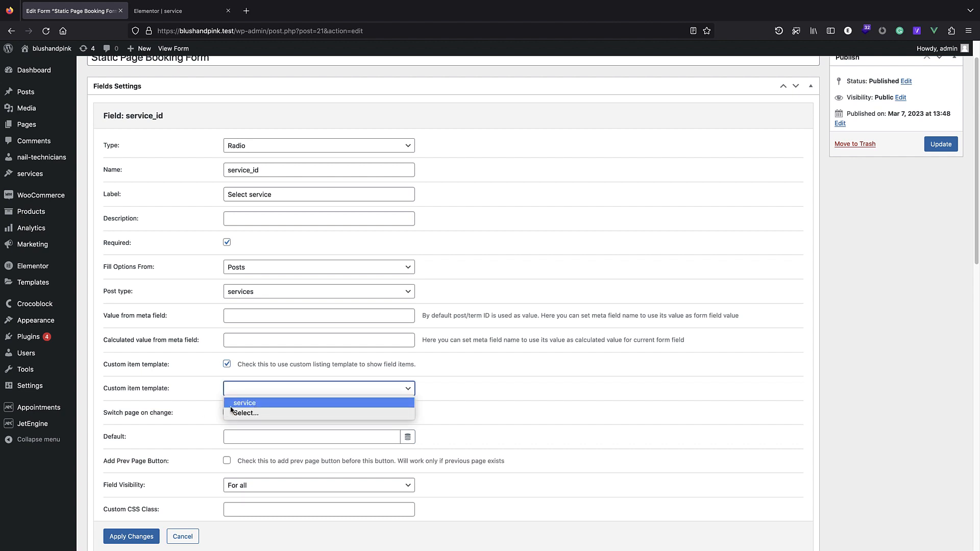
{"action": "left_click", "coordinate": [241, 405]}
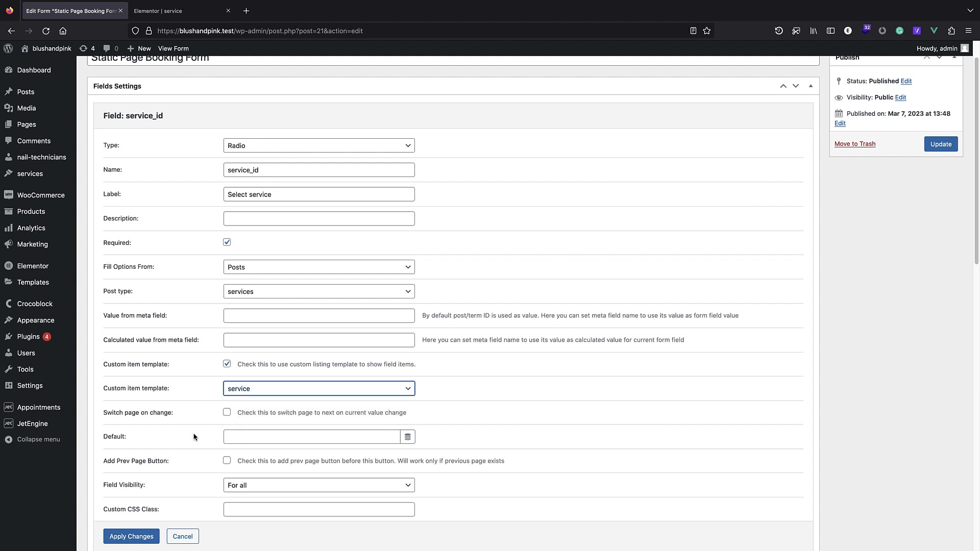
{"action": "scroll", "coordinate": [194, 438], "scroll_direction": "down", "scroll_amount": 1}
{"action": "left_click", "coordinate": [131, 531]}
Update the booking form and open the site front end in a new tab.
{"action": "left_click", "coordinate": [941, 136]}
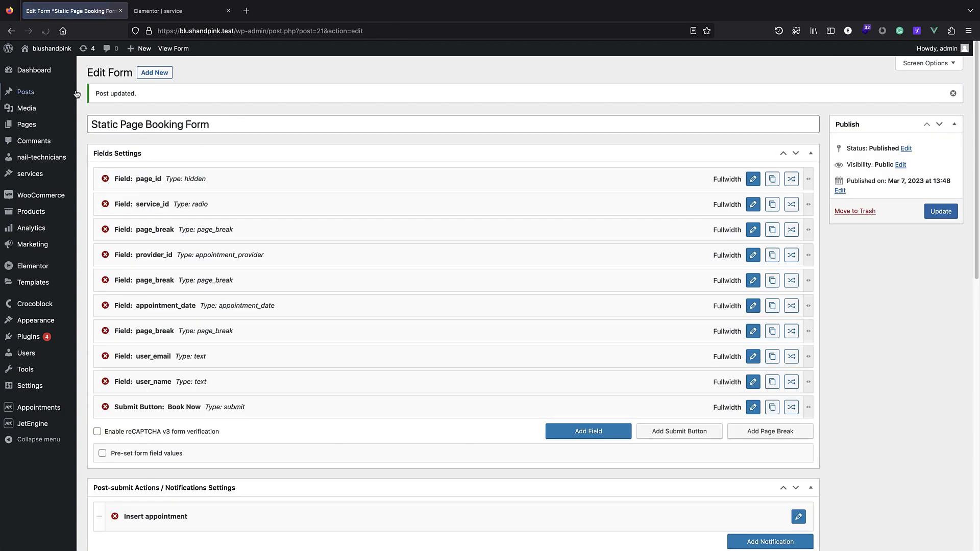
{"action": "right_click", "coordinate": [49, 48]}
{"action": "left_click", "coordinate": [82, 52]}
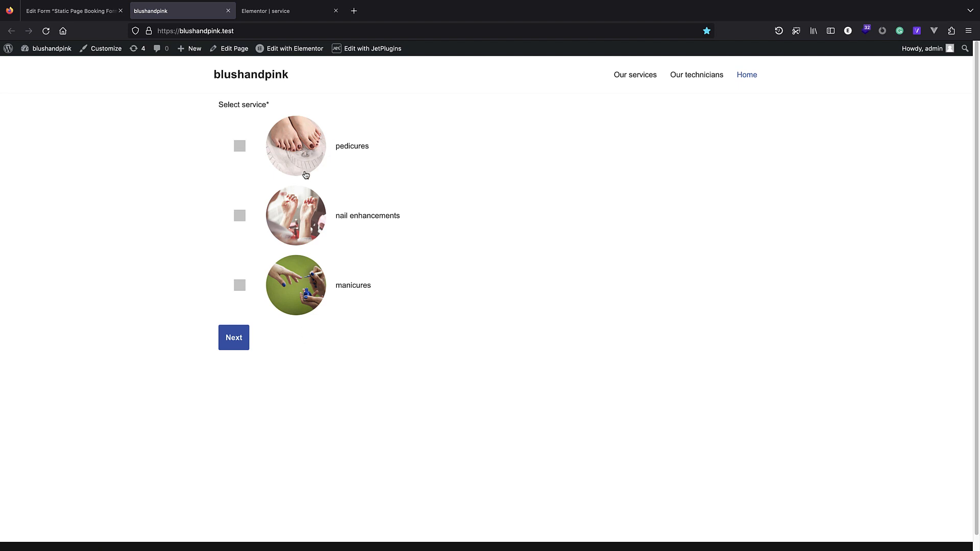
Try selecting pedicures, nail enhancements and manicures on the live form, ending on nail enhancements.
{"action": "scroll", "coordinate": [250, 134], "scroll_direction": "down", "scroll_amount": 1}
{"action": "scroll", "coordinate": [242, 158], "scroll_direction": "up", "scroll_amount": 1}
{"action": "left_click", "coordinate": [238, 148]}
{"action": "left_click", "coordinate": [239, 217]}
{"action": "left_click", "coordinate": [240, 286]}
{"action": "left_click", "coordinate": [245, 214]}
{"action": "left_click", "coordinate": [248, 148]}
{"action": "left_click", "coordinate": [247, 215]}
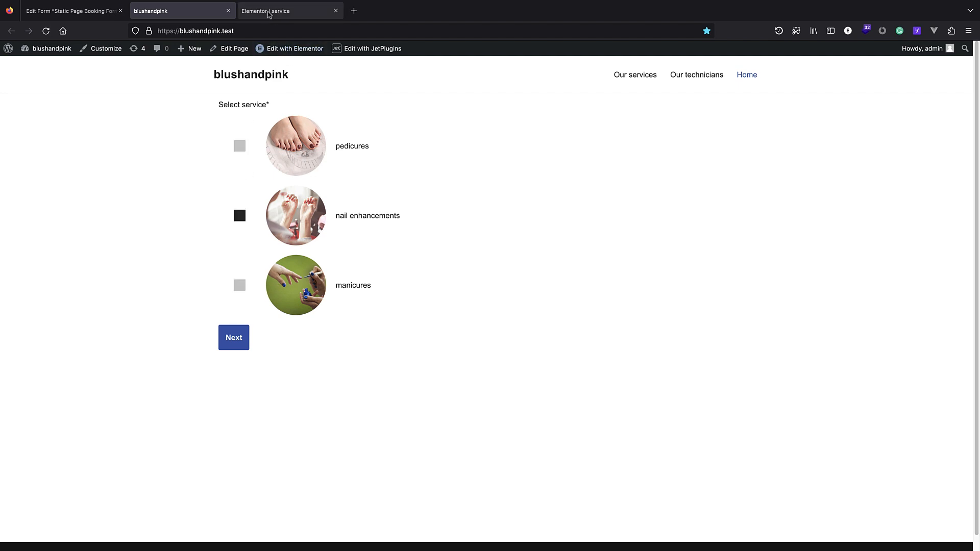
{"action": "left_click", "coordinate": [271, 12]}
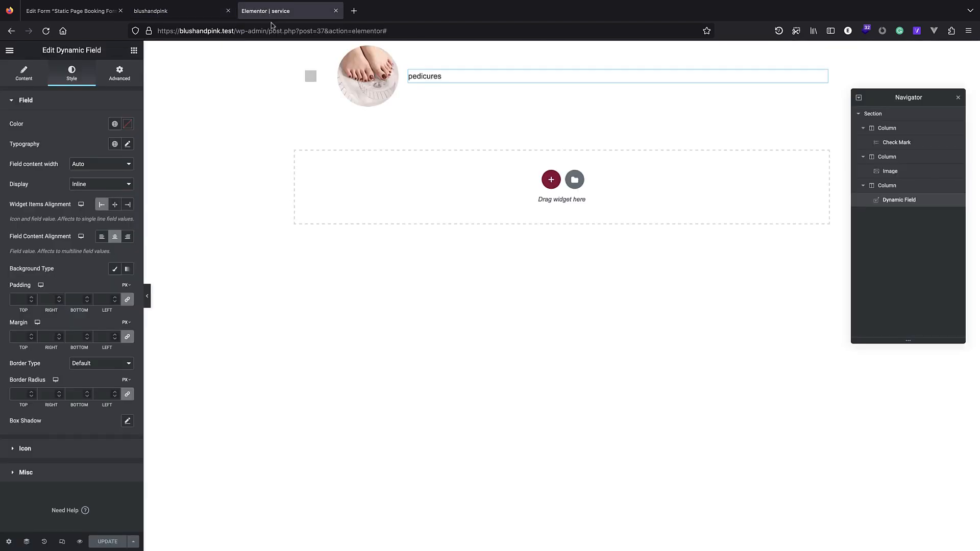
Give the service section a classic #C6C6C6 hover background and save the template.
{"action": "left_click", "coordinate": [877, 115]}
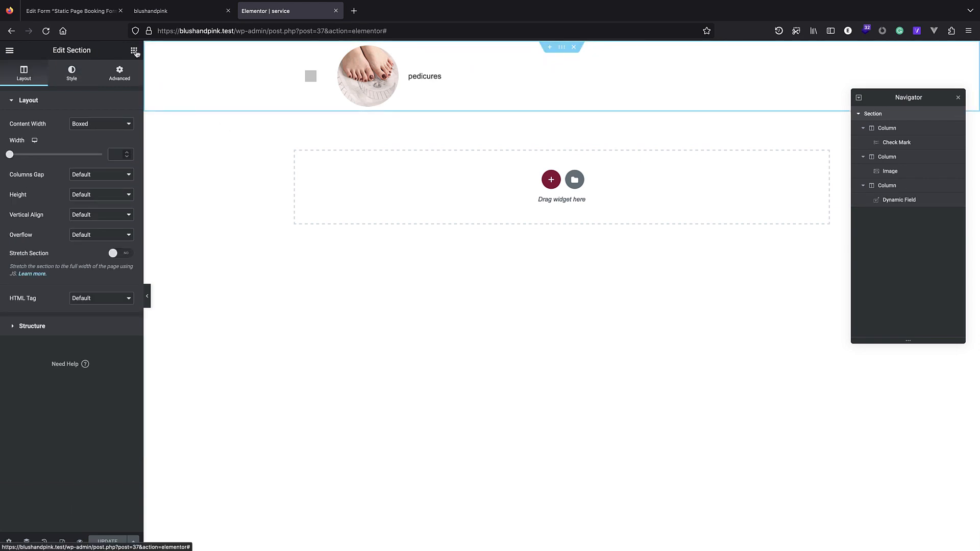
{"action": "left_click", "coordinate": [81, 71]}
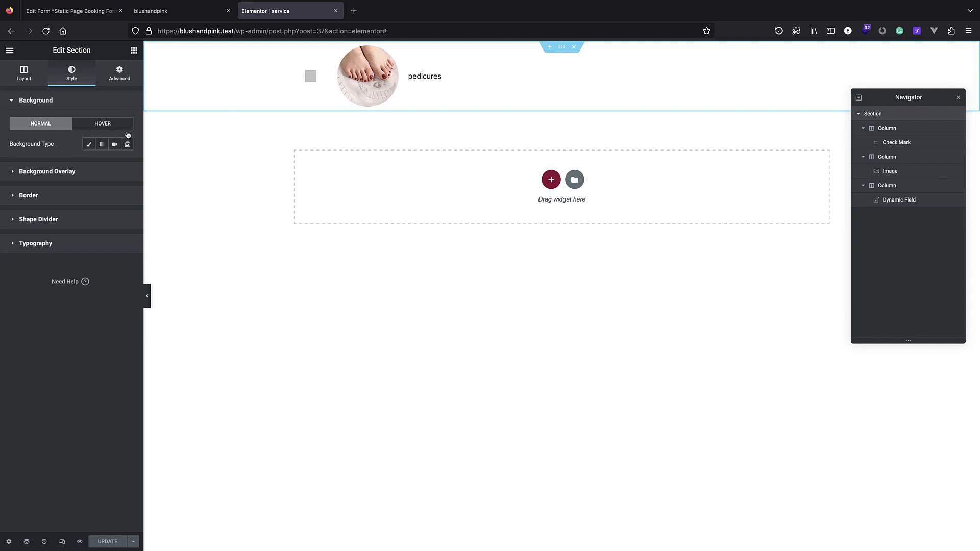
{"action": "left_click", "coordinate": [107, 129]}
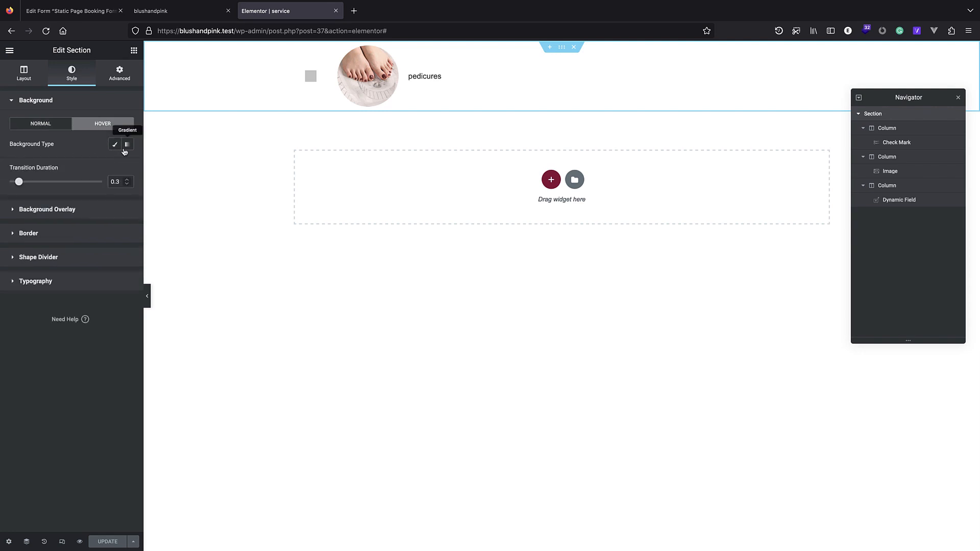
{"action": "left_click", "coordinate": [115, 144]}
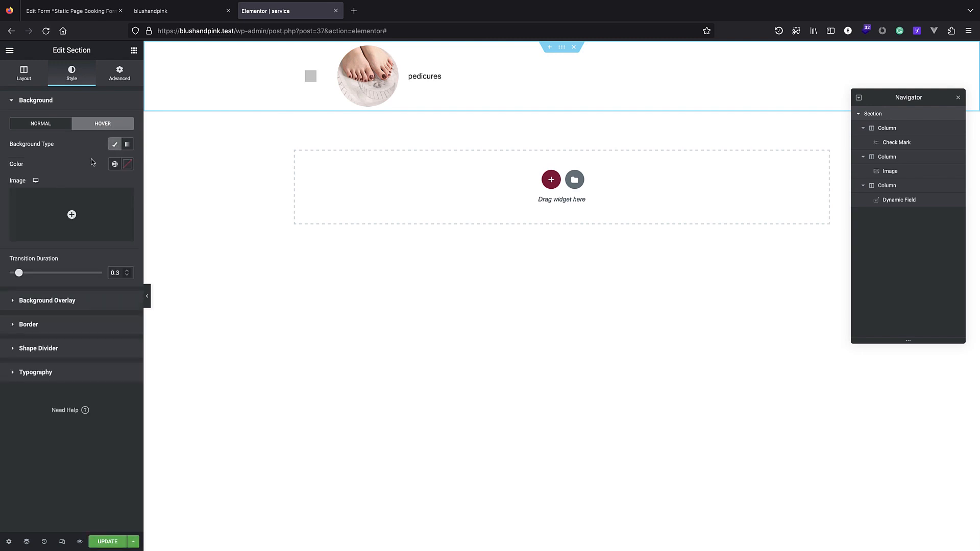
{"action": "left_click", "coordinate": [130, 167]}
{"action": "left_click_drag", "start_coordinate": [34, 211], "coordinate": [0, 219]}
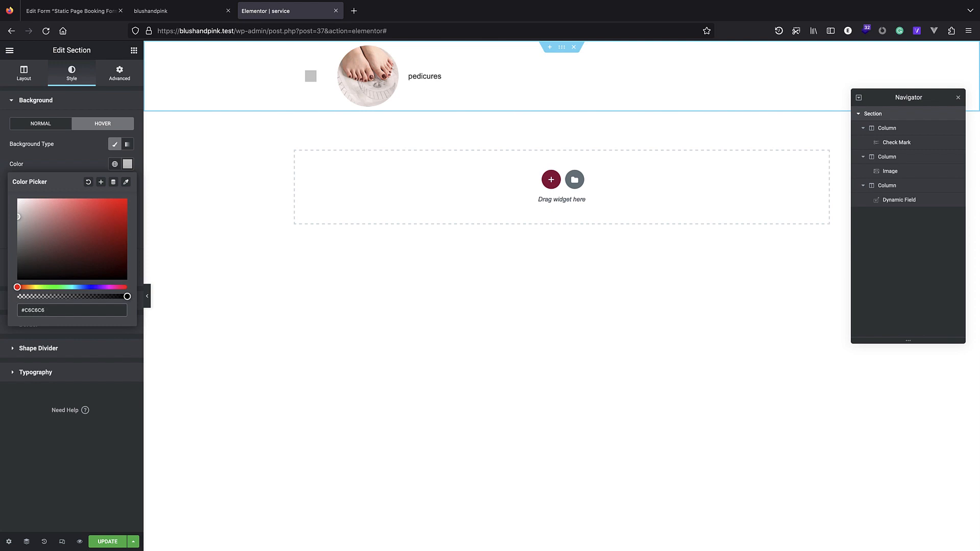
{"action": "left_click", "coordinate": [107, 542]}
Reload the live booking form to check the grey hover background.
{"action": "left_click", "coordinate": [190, 12]}
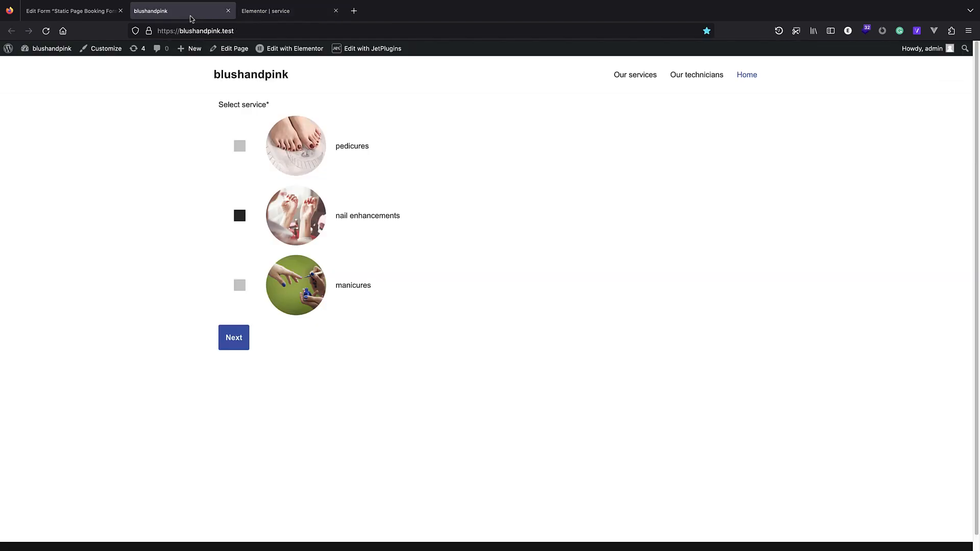
{"action": "key", "text": "super+l"}
{"action": "key", "text": "Return"}
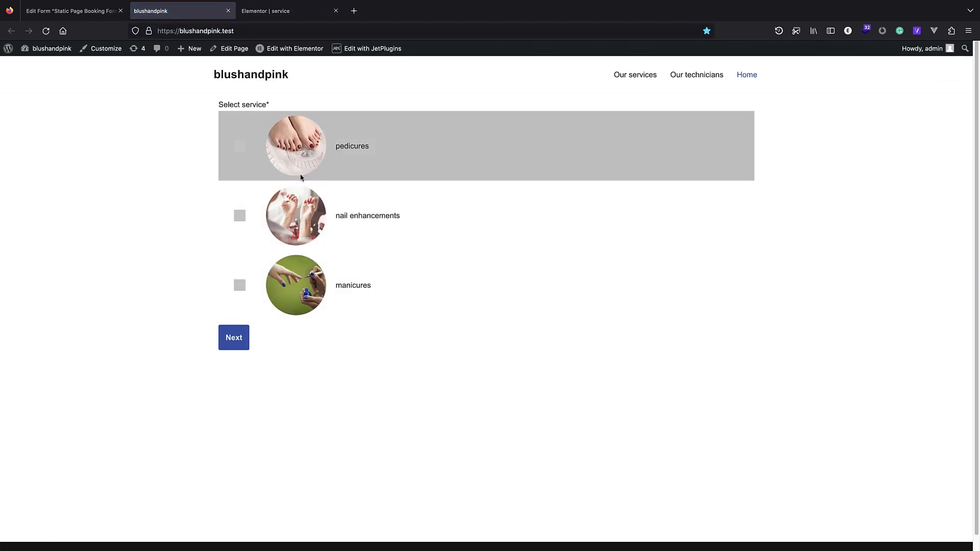
{"action": "left_click", "coordinate": [303, 12]}
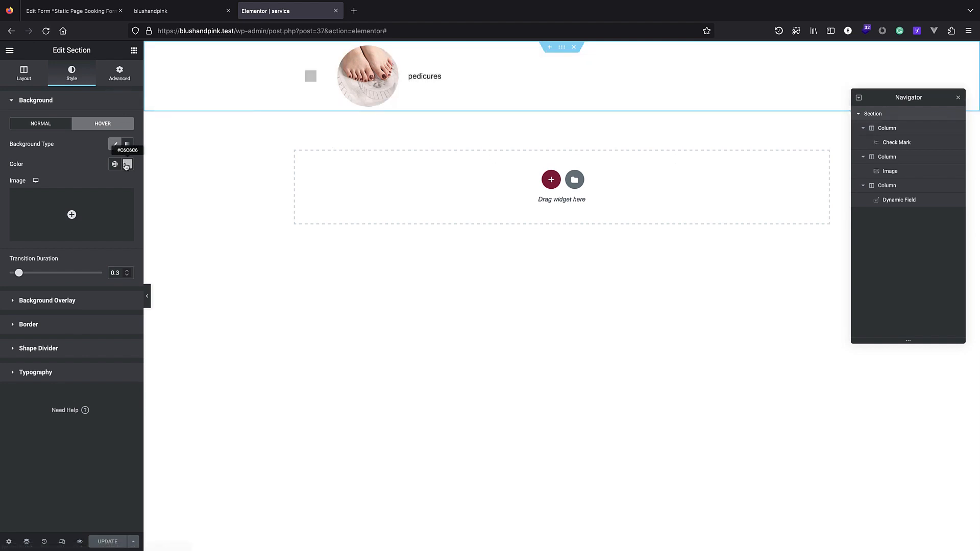
{"action": "left_click", "coordinate": [115, 144]}
{"action": "left_click", "coordinate": [61, 258]}
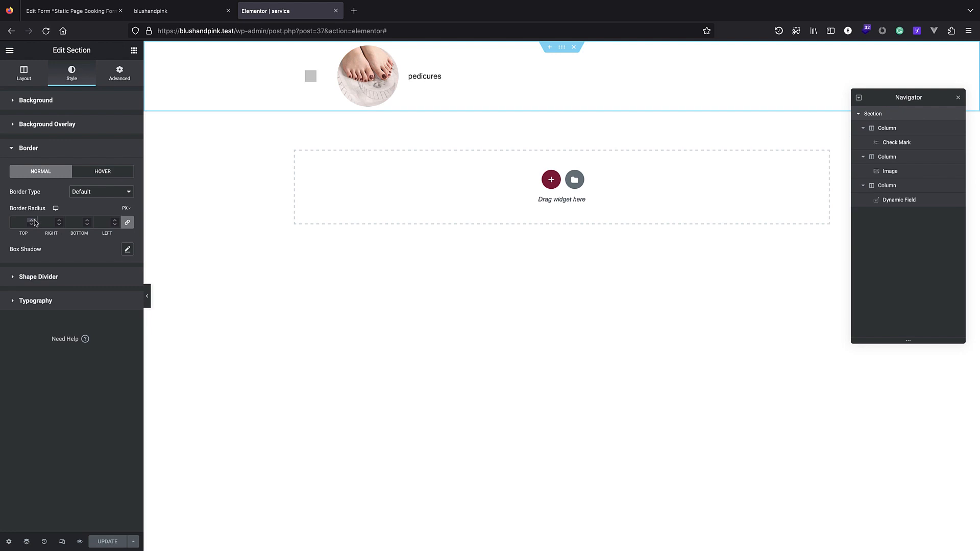
Switch the section's border radius units to EM, save, and reload the booking form.
{"action": "left_click", "coordinate": [125, 215]}
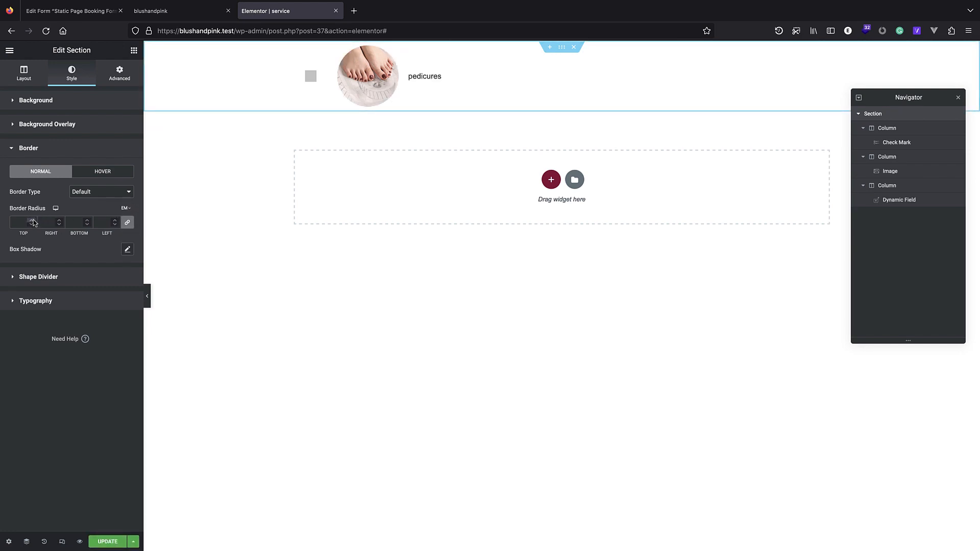
{"action": "left_click", "coordinate": [107, 542]}
{"action": "left_click", "coordinate": [179, 11]}
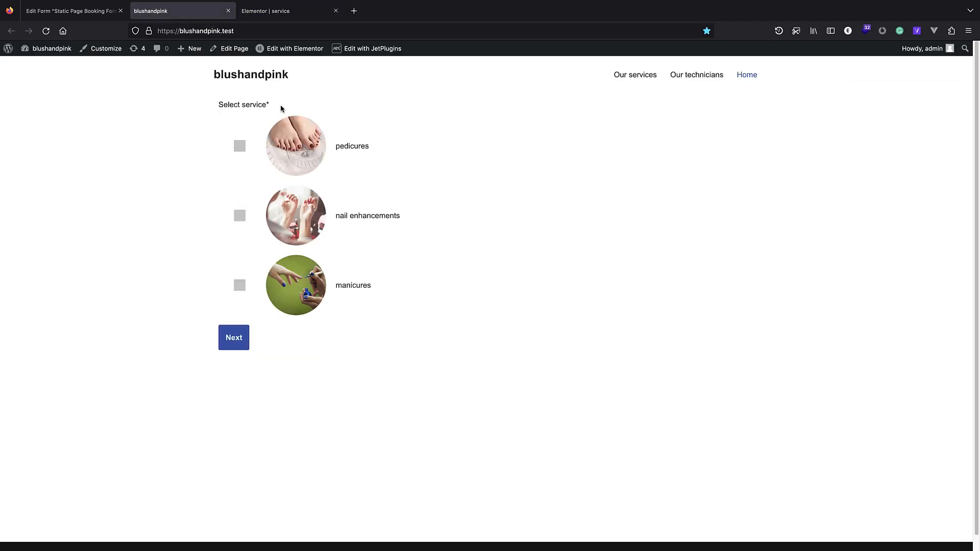
{"action": "key", "text": "super+r"}
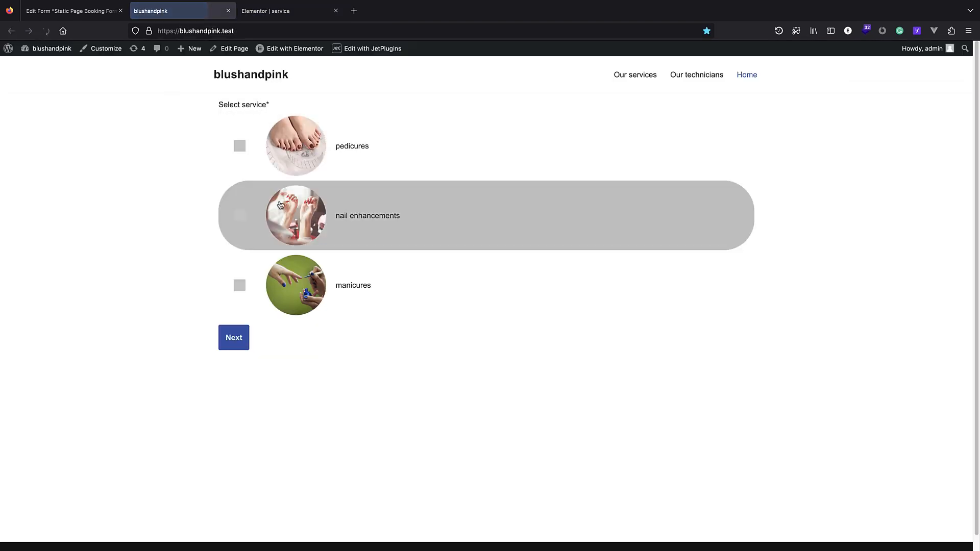
{"action": "left_click", "coordinate": [270, 11]}
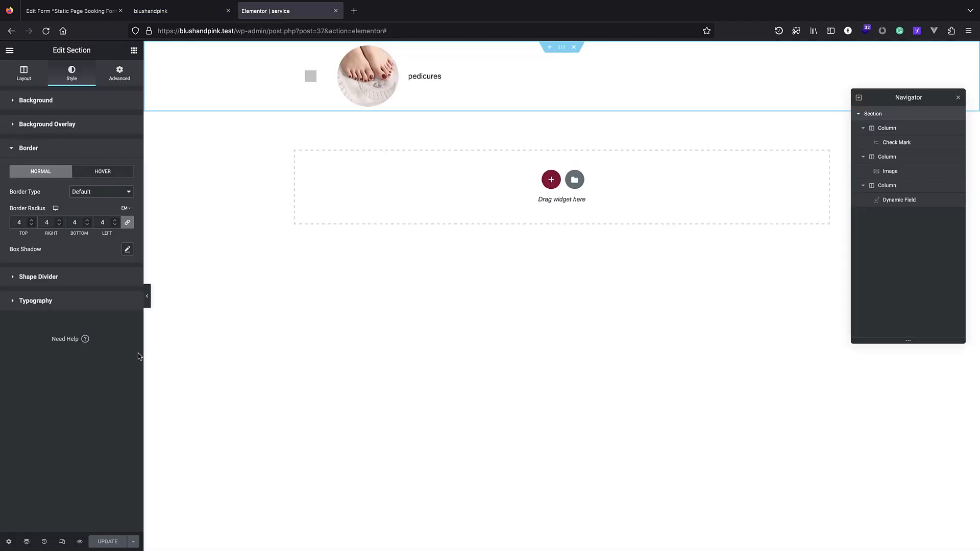
Set the border radius to 2 on all sides and check the rounded corners.
{"action": "double_click", "coordinate": [31, 225]}
{"action": "key", "text": "super+s"}
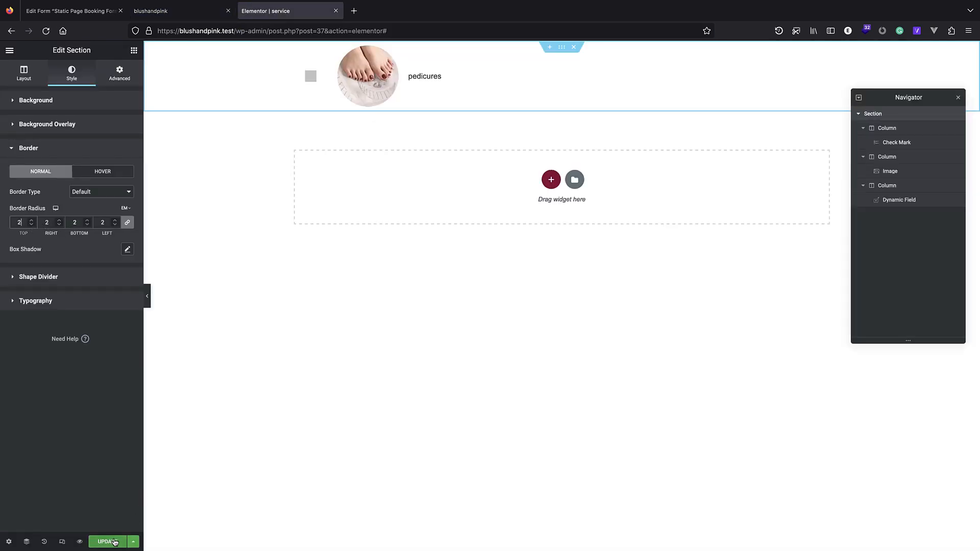
{"action": "left_click", "coordinate": [153, 11]}
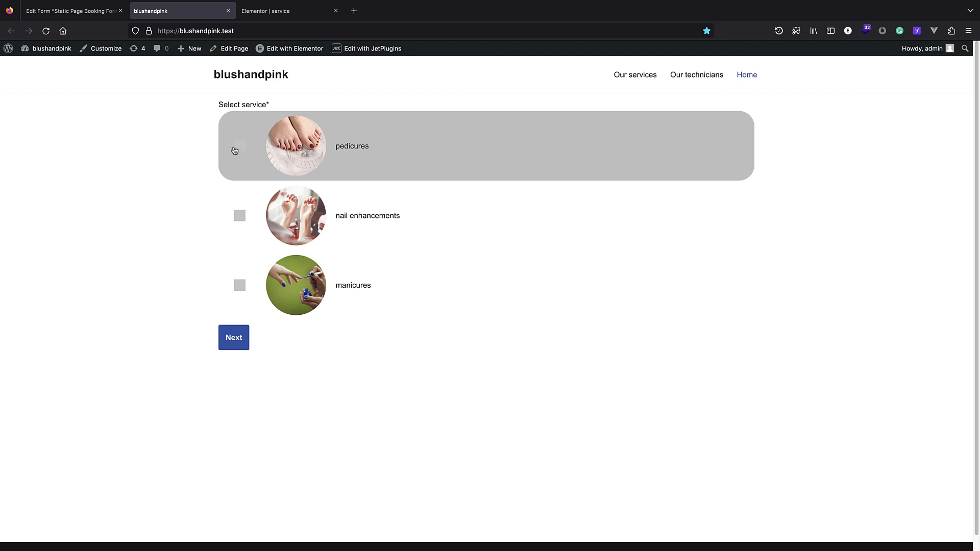
{"action": "left_click", "coordinate": [276, 11]}
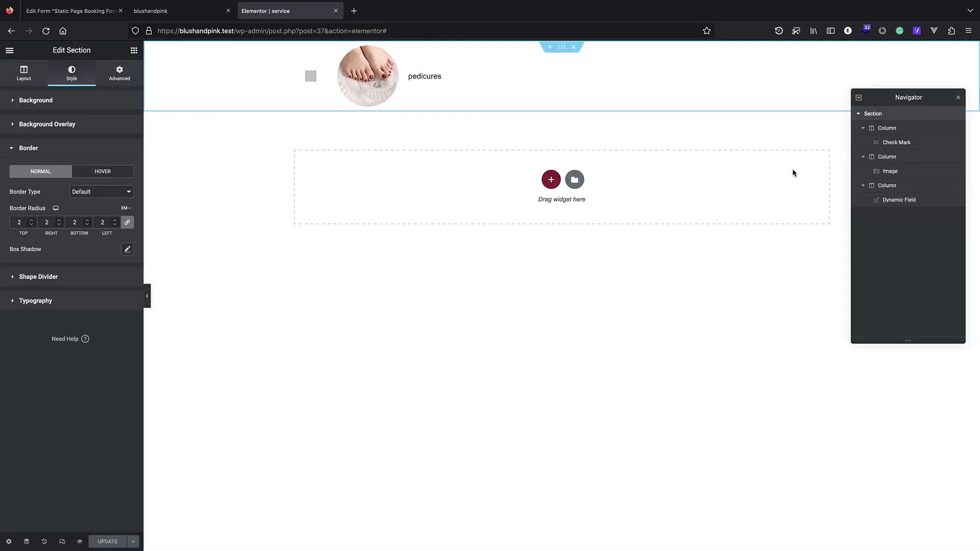
Give the service section a Classic #E0E0E0 hover background with 0.8 transition, and save.
{"action": "left_click", "coordinate": [36, 102]}
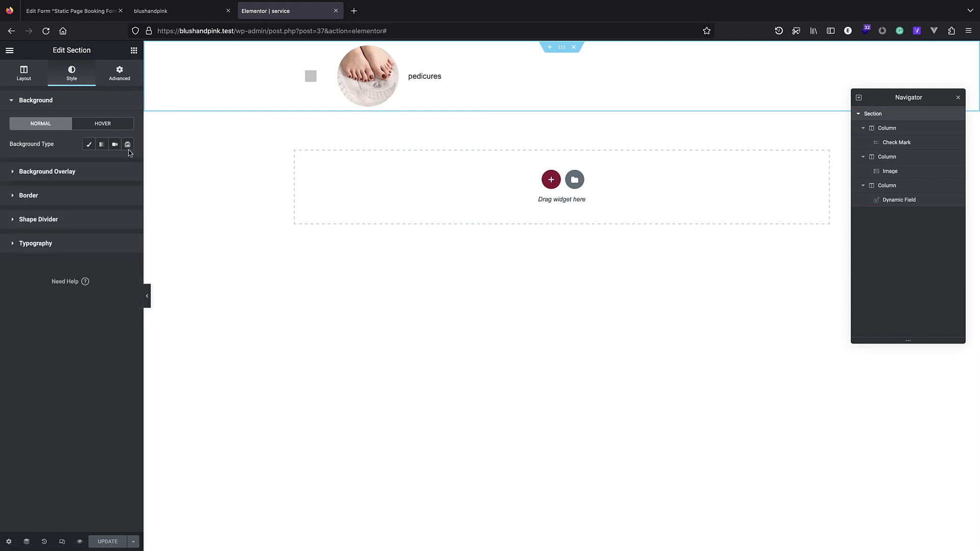
{"action": "left_click", "coordinate": [101, 146]}
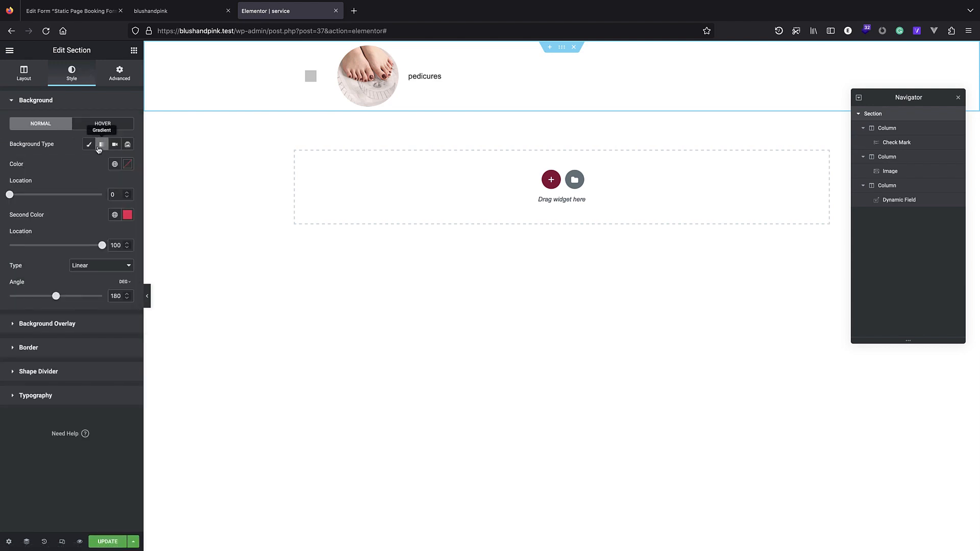
{"action": "left_click", "coordinate": [103, 124]}
{"action": "left_click", "coordinate": [114, 144]}
{"action": "left_click", "coordinate": [127, 163]}
{"action": "left_click", "coordinate": [17, 219]}
{"action": "left_click_drag", "start_coordinate": [16, 218], "coordinate": [17, 209]}
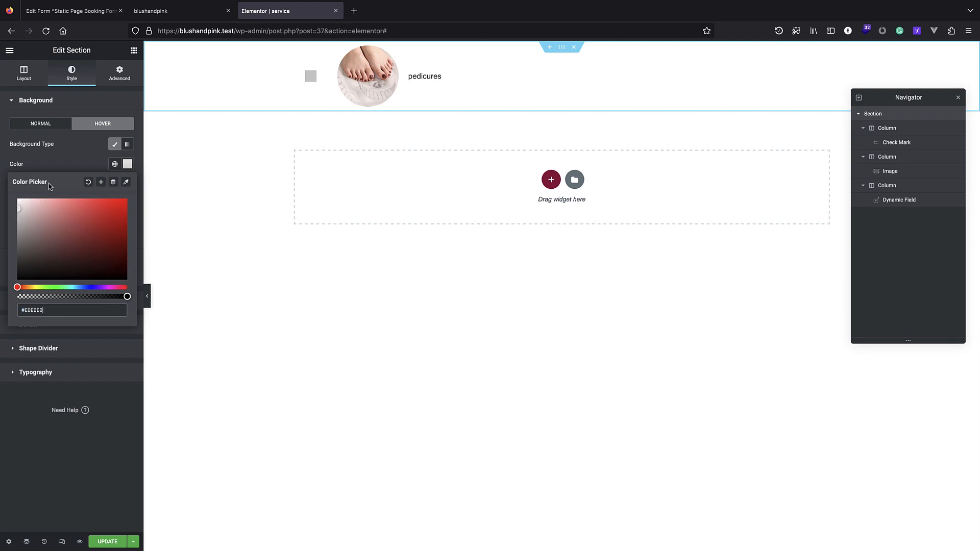
{"action": "left_click", "coordinate": [53, 165]}
{"action": "mouse_move", "coordinate": [21, 276]}
{"action": "left_mouse_down"}
{"action": "mouse_move", "coordinate": [39, 278]}
{"action": "mouse_move", "coordinate": [29, 276]}
{"action": "left_mouse_up"}
{"action": "left_click", "coordinate": [122, 542]}
Reload the booking form, select nail enhancements and advance to the provider dropdown.
{"action": "left_click", "coordinate": [178, 13]}
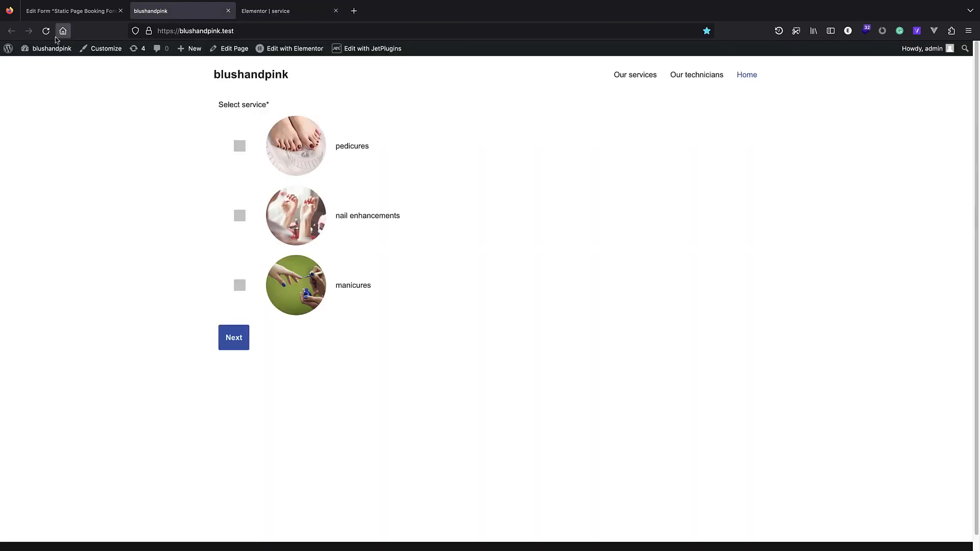
{"action": "left_click", "coordinate": [46, 31]}
{"action": "left_click", "coordinate": [239, 215]}
{"action": "left_click", "coordinate": [235, 340]}
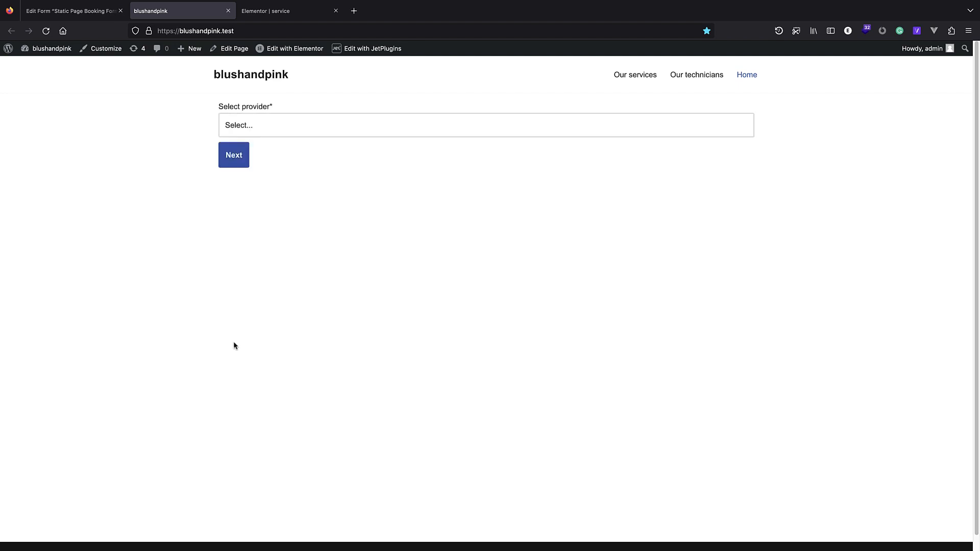
{"action": "left_click", "coordinate": [271, 132]}
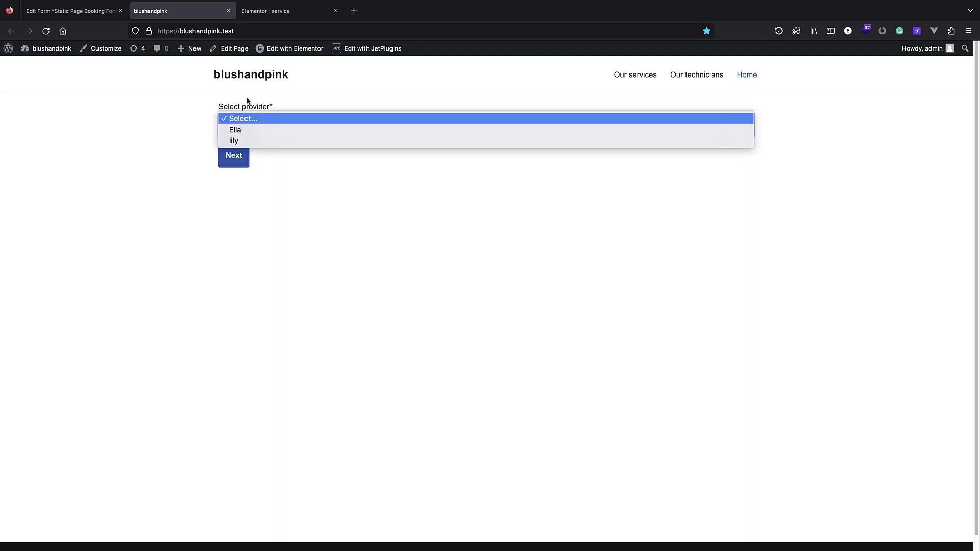
{"action": "left_click", "coordinate": [81, 16]}
Go from the booking form's edit screen to JetEngine's Listing Items page.
{"action": "left_click", "coordinate": [83, 16]}
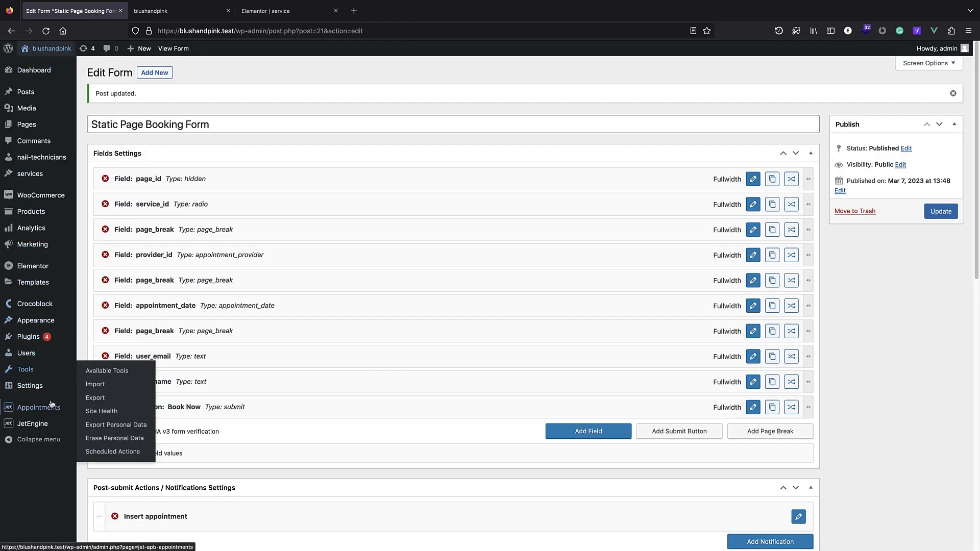
{"action": "mouse_move", "coordinate": [53, 412]}
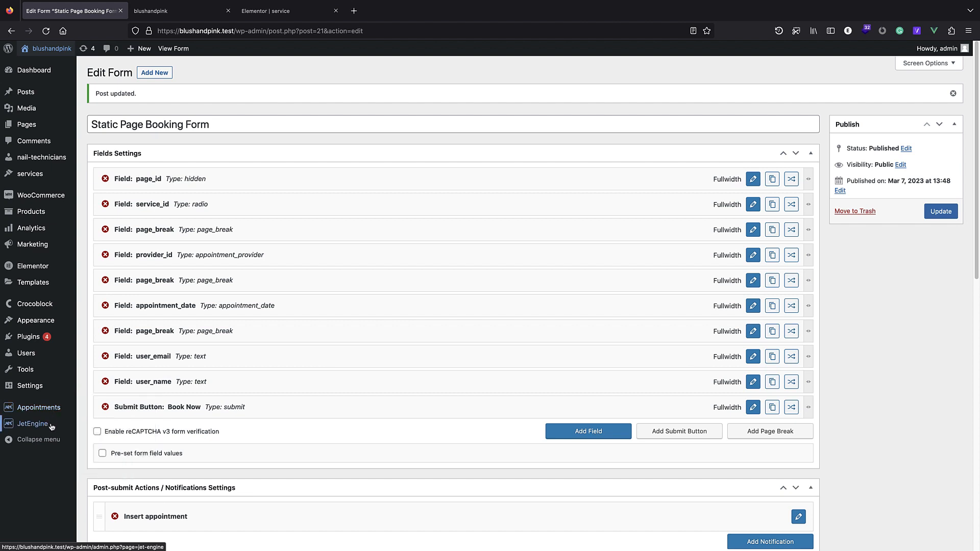
{"action": "left_click", "coordinate": [105, 429]}
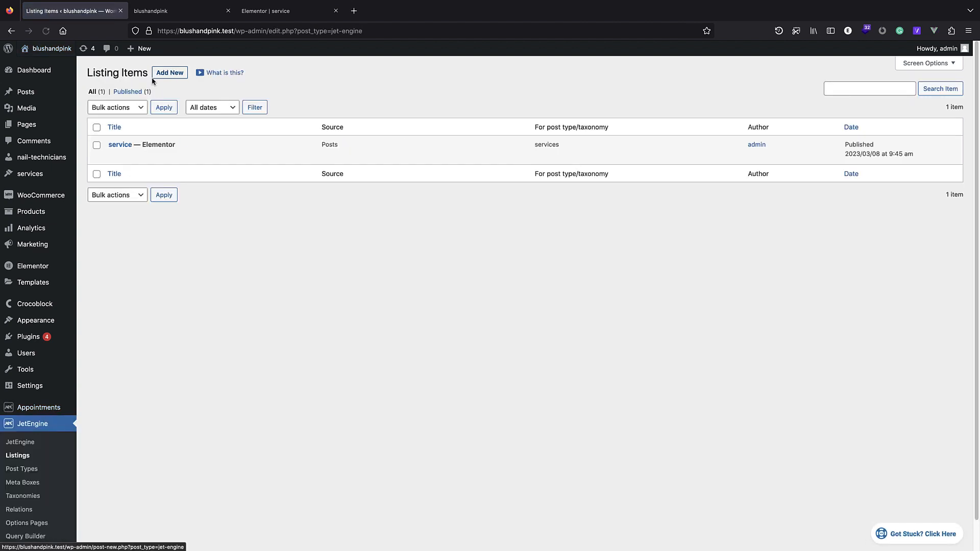
Create a listing item named 'nail-technician' based on the nail-technicians post type.
{"action": "left_click", "coordinate": [171, 73]}
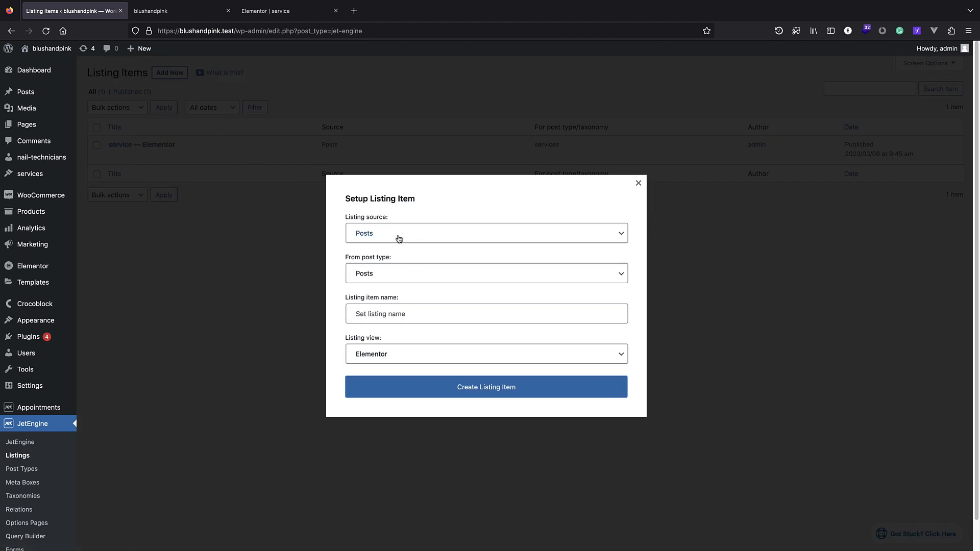
{"action": "left_click", "coordinate": [402, 274]}
{"action": "scroll", "coordinate": [401, 312], "scroll_direction": "down", "scroll_amount": 3}
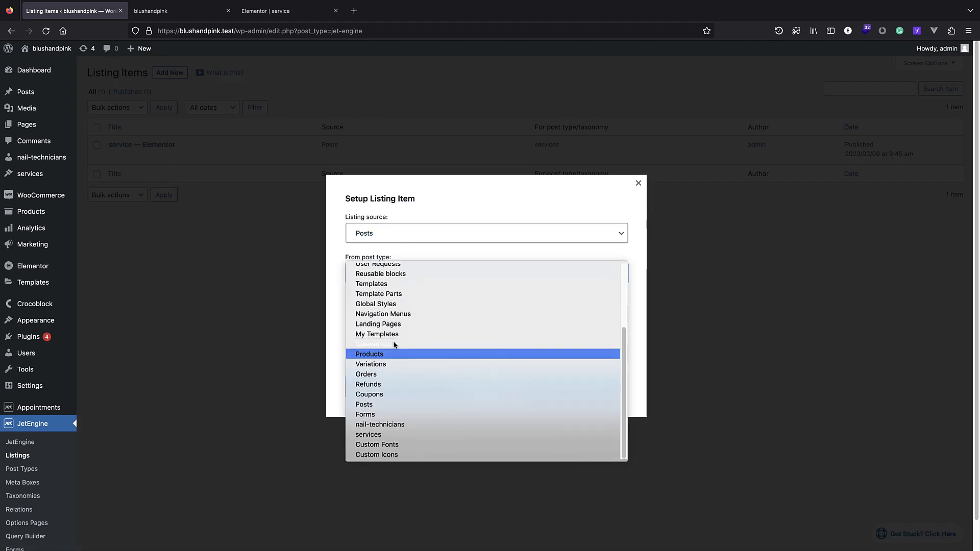
{"action": "left_click", "coordinate": [402, 425]}
{"action": "left_click", "coordinate": [404, 317]}
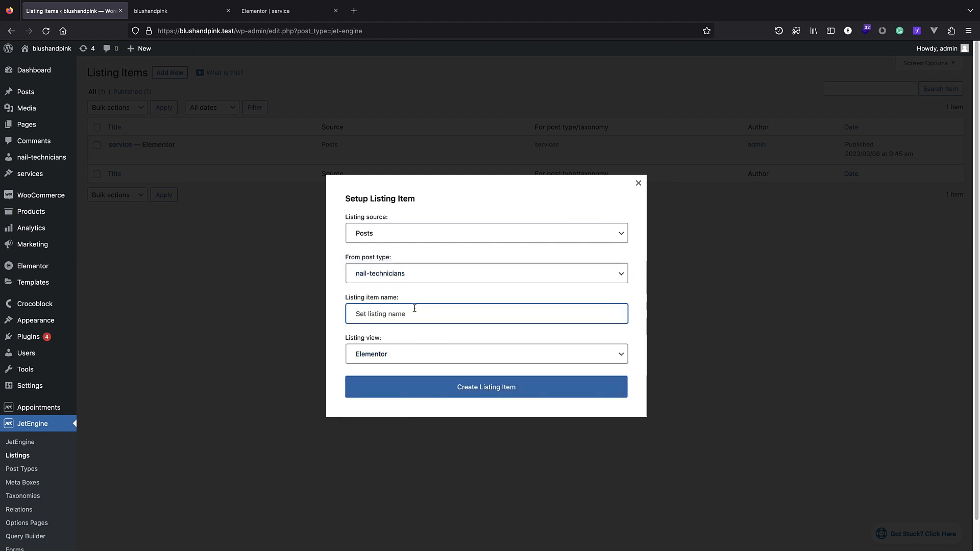
{"action": "type", "text": "nail-technician"}
{"action": "left_click", "coordinate": [437, 391]}
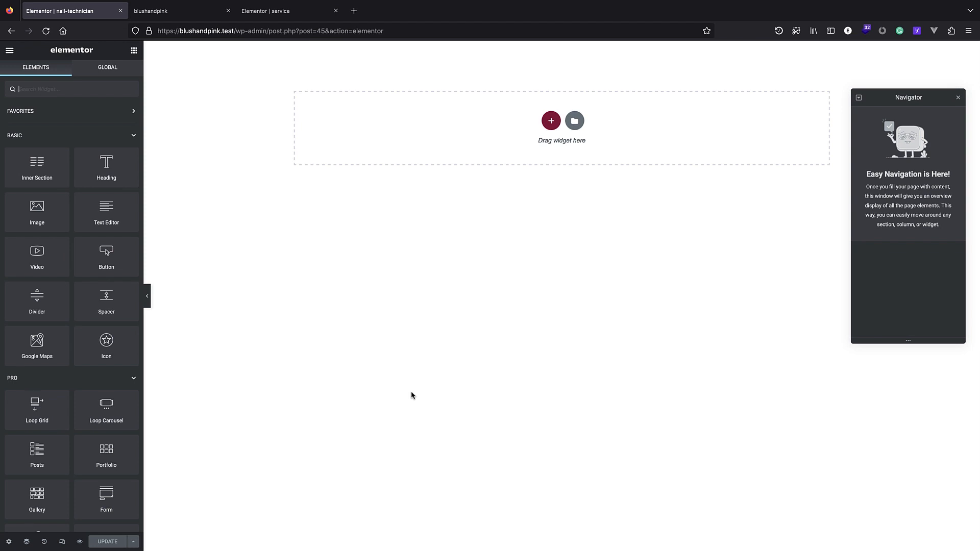
In wp-admin, check the services post type settings under JetEngine Post Types.
{"action": "left_click", "coordinate": [172, 16]}
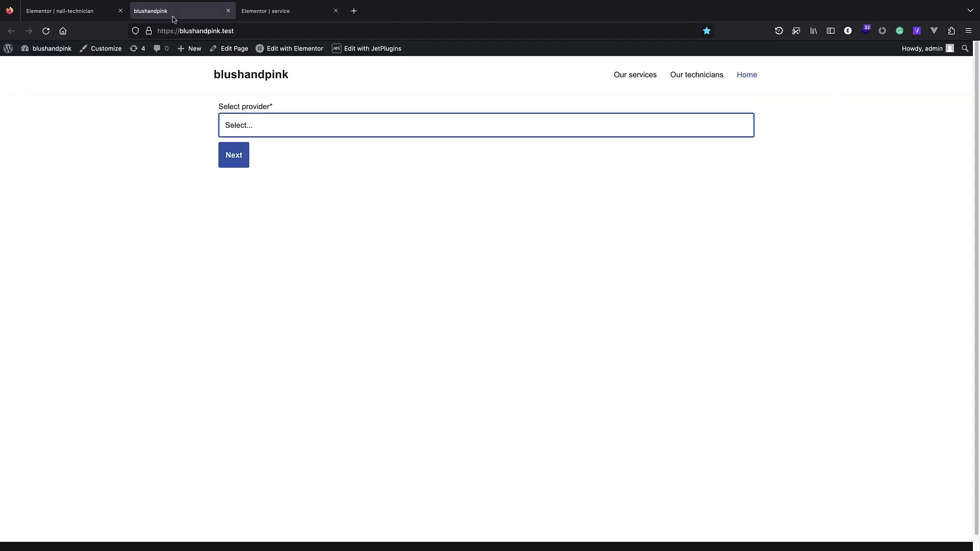
{"action": "left_click", "coordinate": [9, 49]}
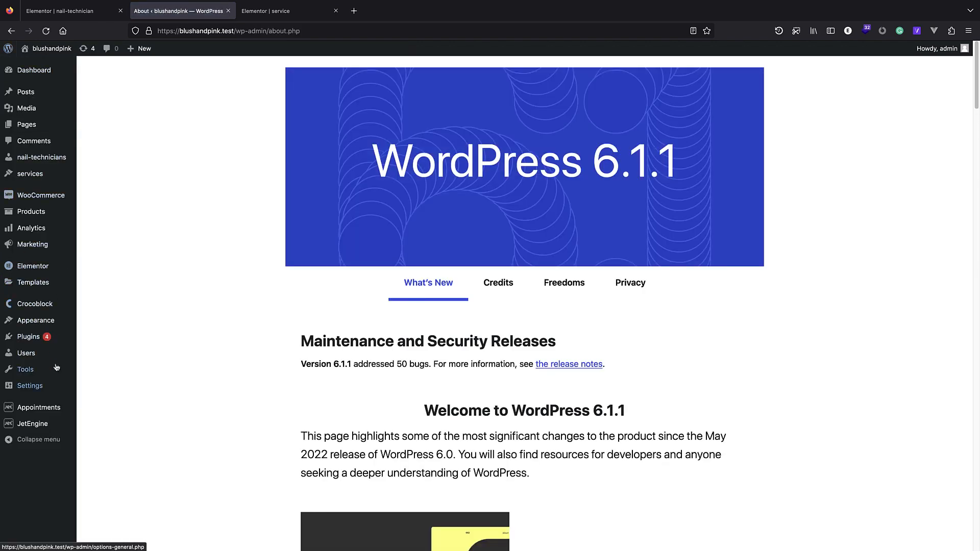
{"action": "mouse_move", "coordinate": [51, 429]}
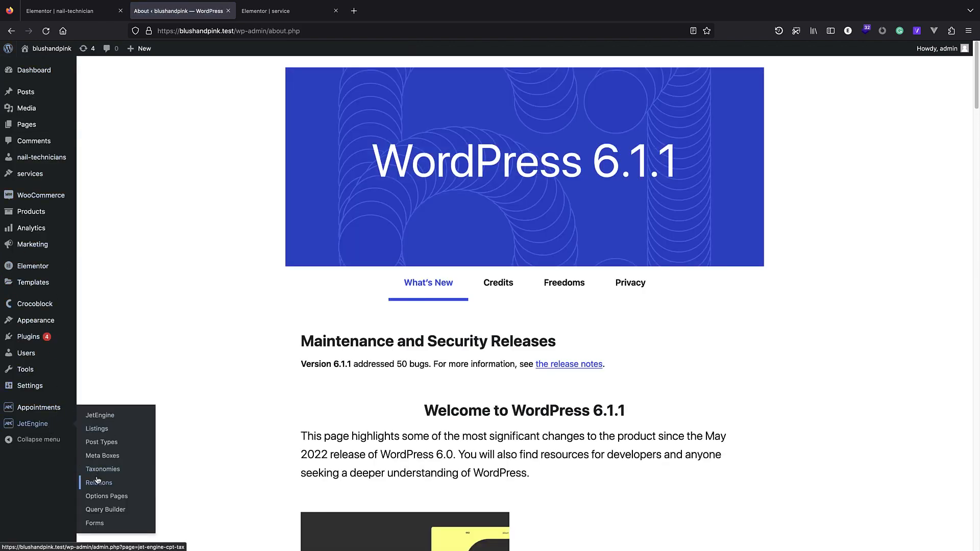
{"action": "left_click", "coordinate": [102, 442]}
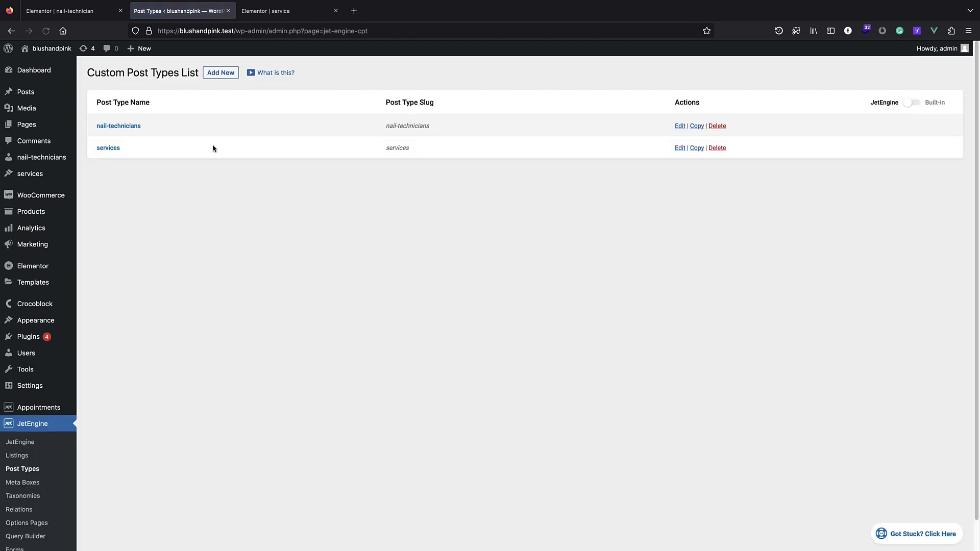
{"action": "left_click", "coordinate": [115, 149]}
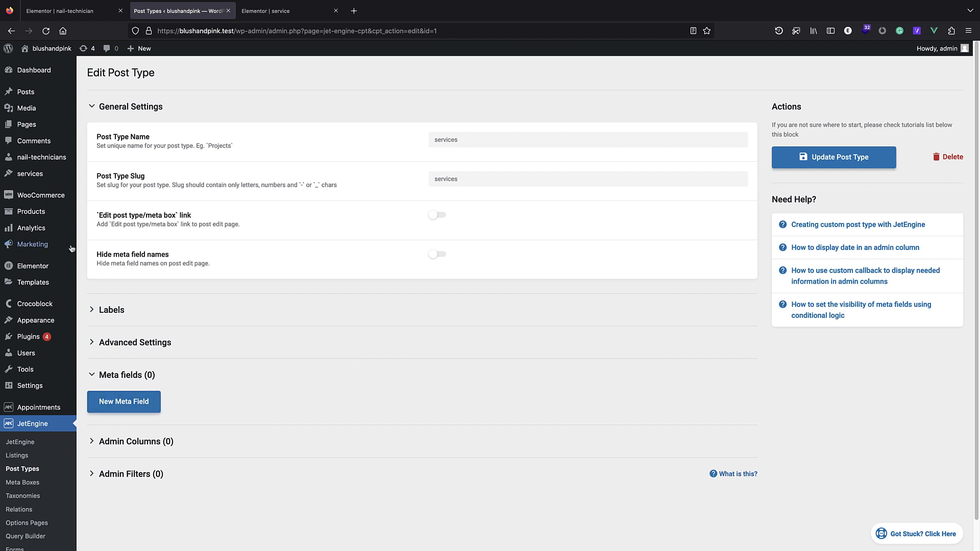
Open the service listing item in the Elementor editor.
{"action": "left_click", "coordinate": [23, 458]}
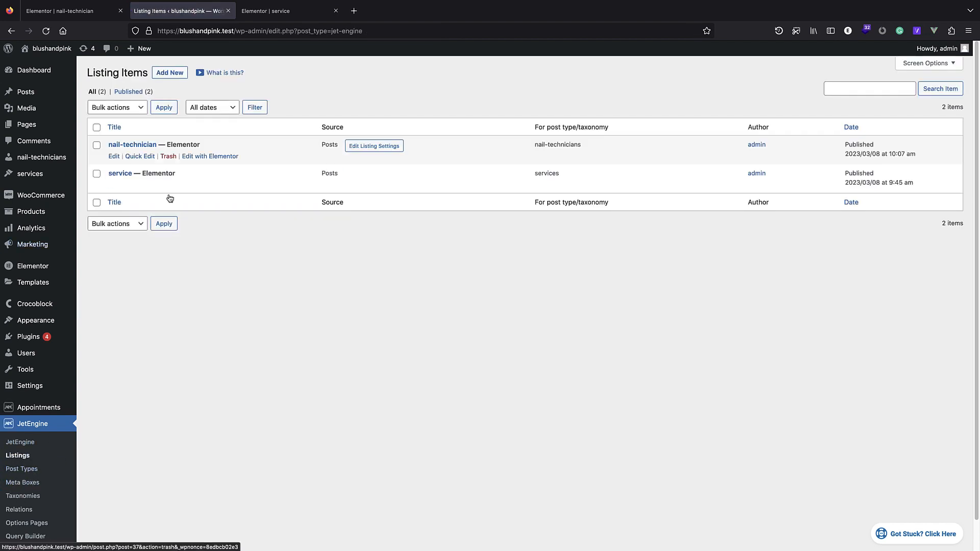
{"action": "left_click", "coordinate": [126, 175]}
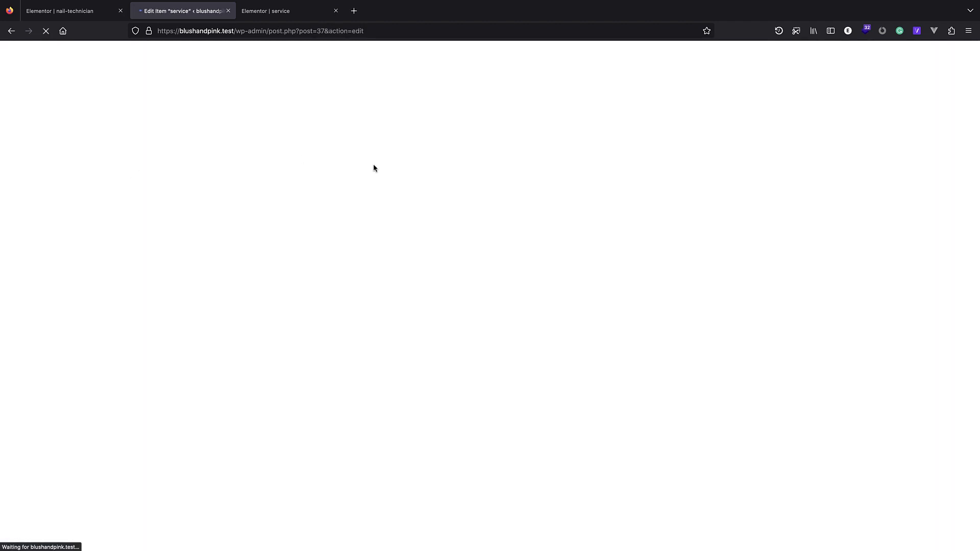
{"action": "left_click", "coordinate": [430, 214]}
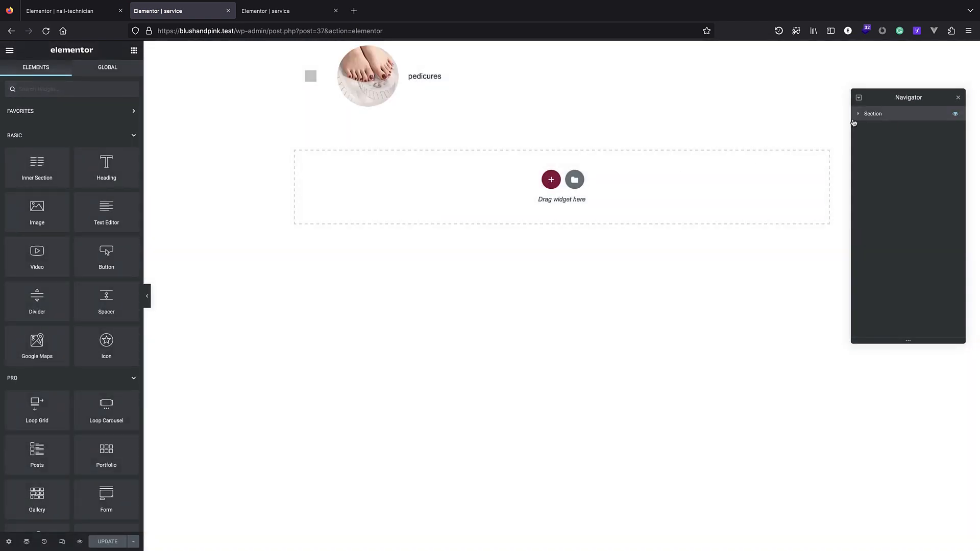
Copy the service listing's section and switch to the nail-technician editor.
{"action": "left_click", "coordinate": [869, 119]}
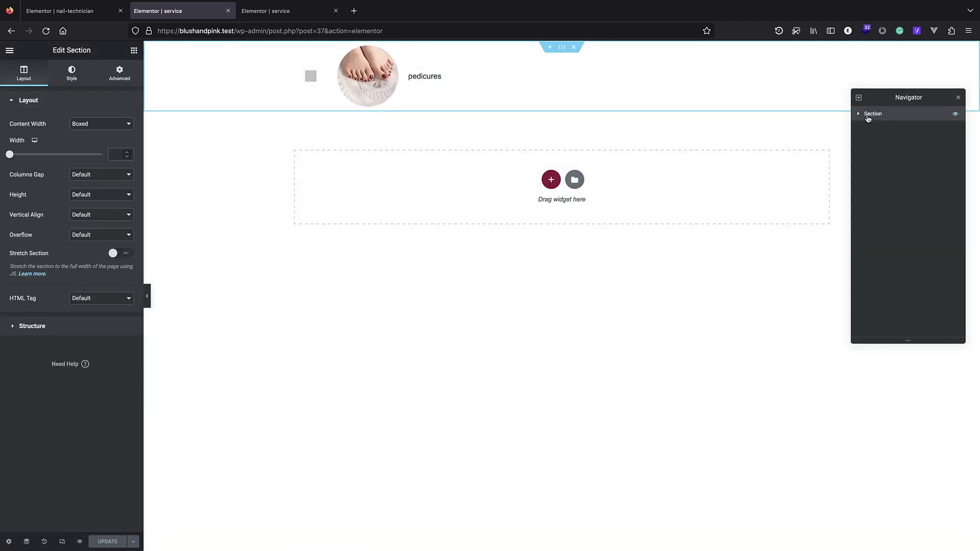
{"action": "right_click", "coordinate": [871, 116]}
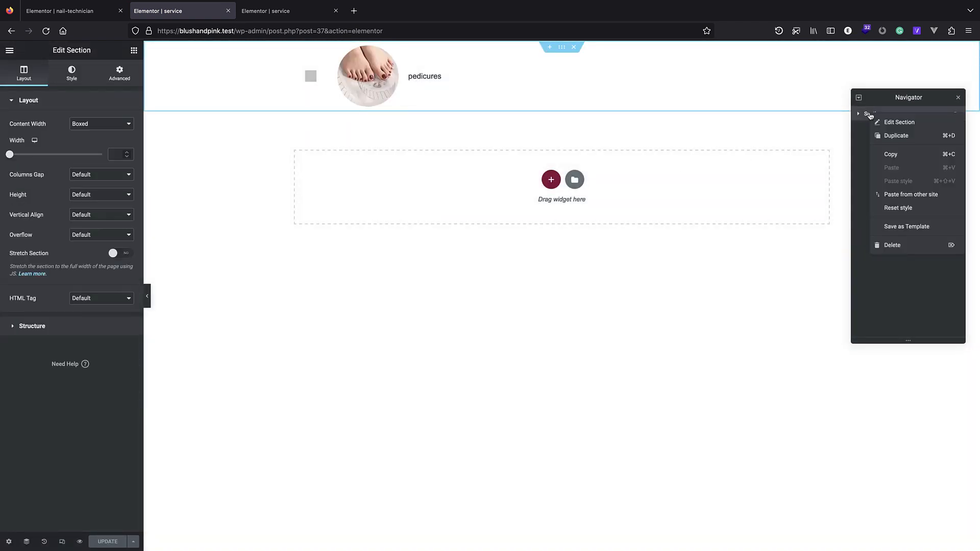
{"action": "left_click", "coordinate": [902, 155]}
{"action": "key", "text": "ctrl+shift+Tab"}
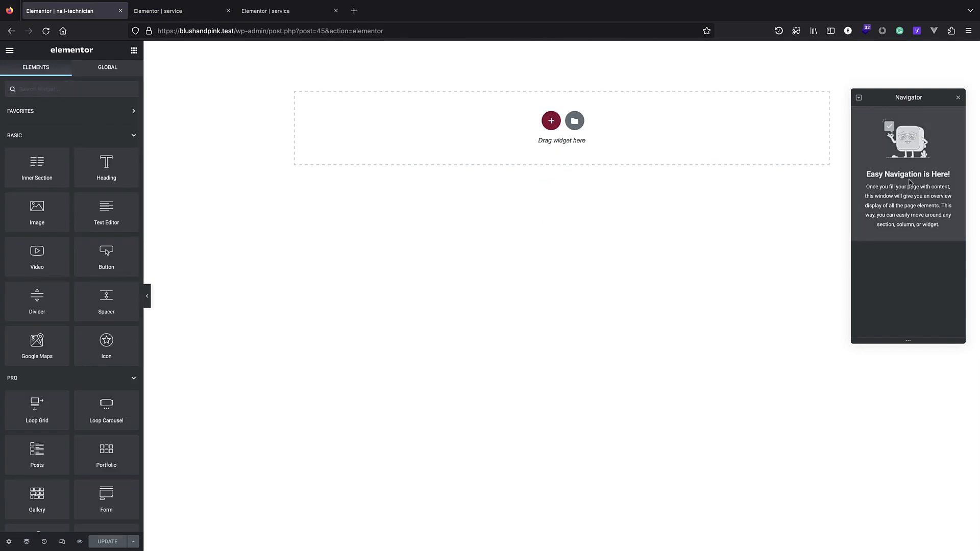
{"action": "right_click", "coordinate": [899, 161]}
{"action": "left_click", "coordinate": [918, 187]}
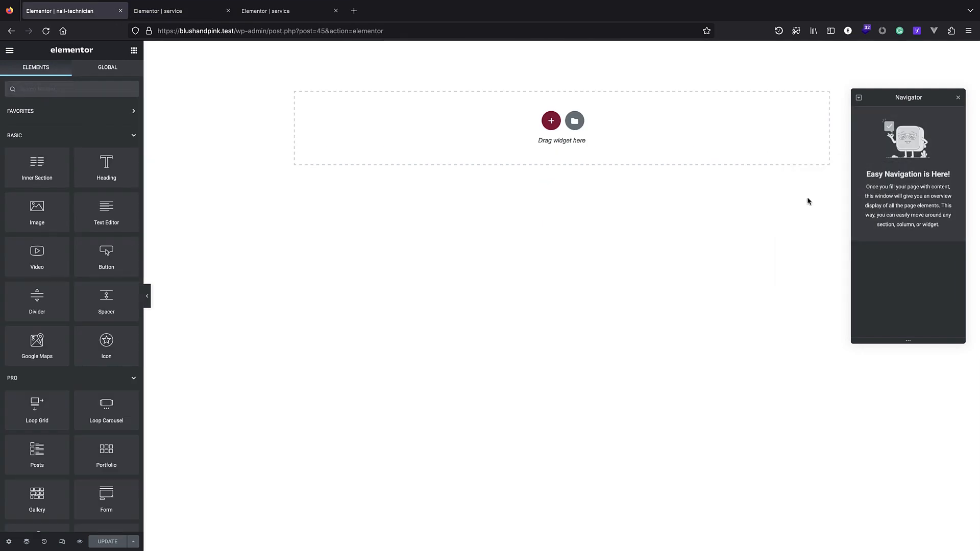
Paste the copied section into a new nail-technician section, delete the empty one, and save.
{"action": "left_click", "coordinate": [551, 120]}
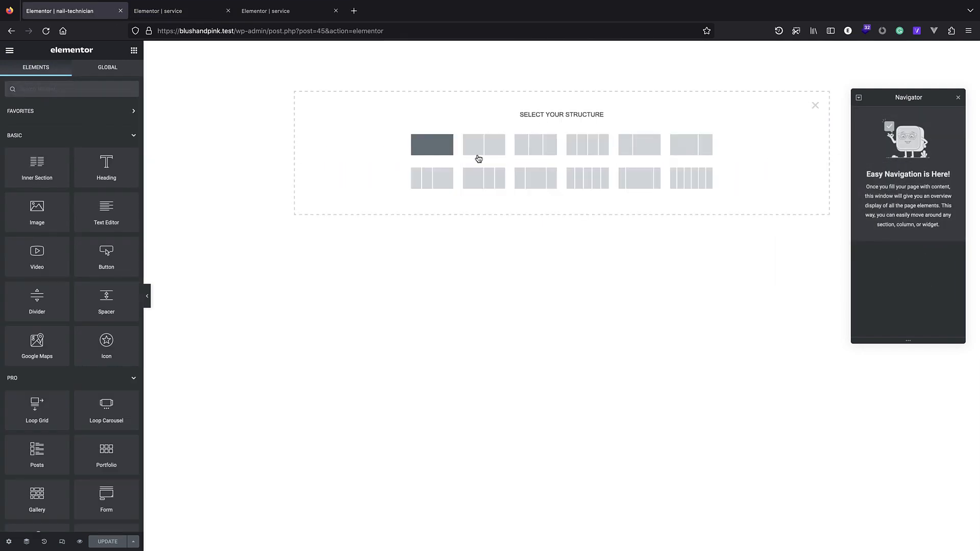
{"action": "left_click", "coordinate": [440, 158]}
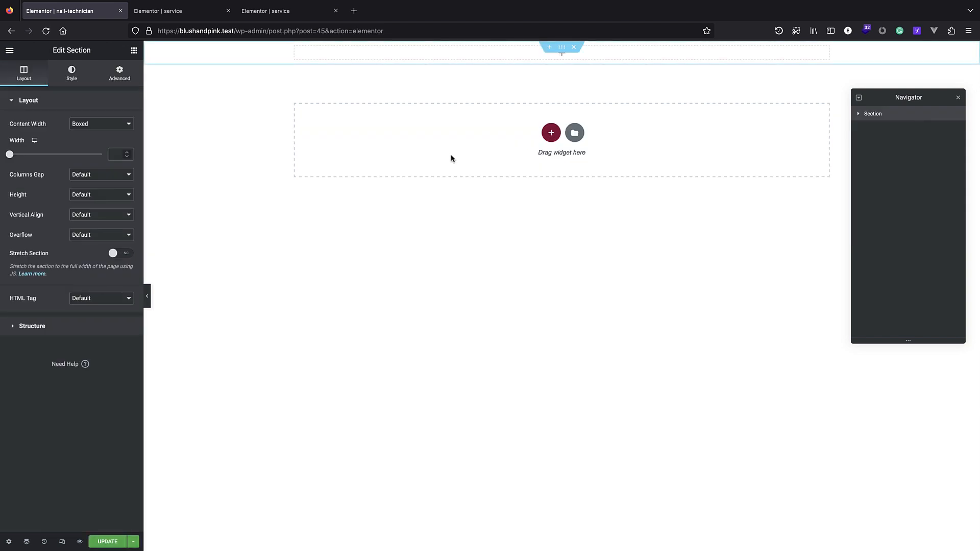
{"action": "right_click", "coordinate": [887, 116]}
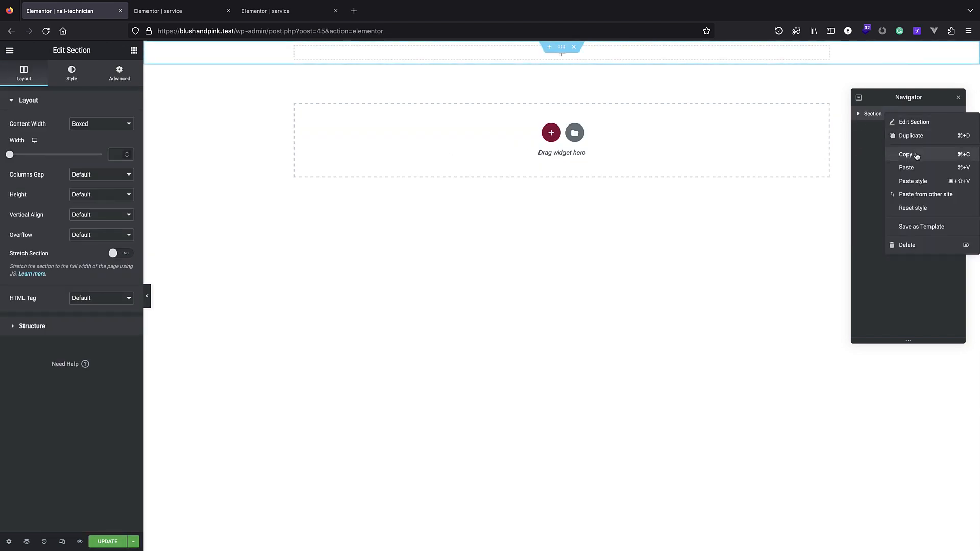
{"action": "left_click", "coordinate": [920, 168]}
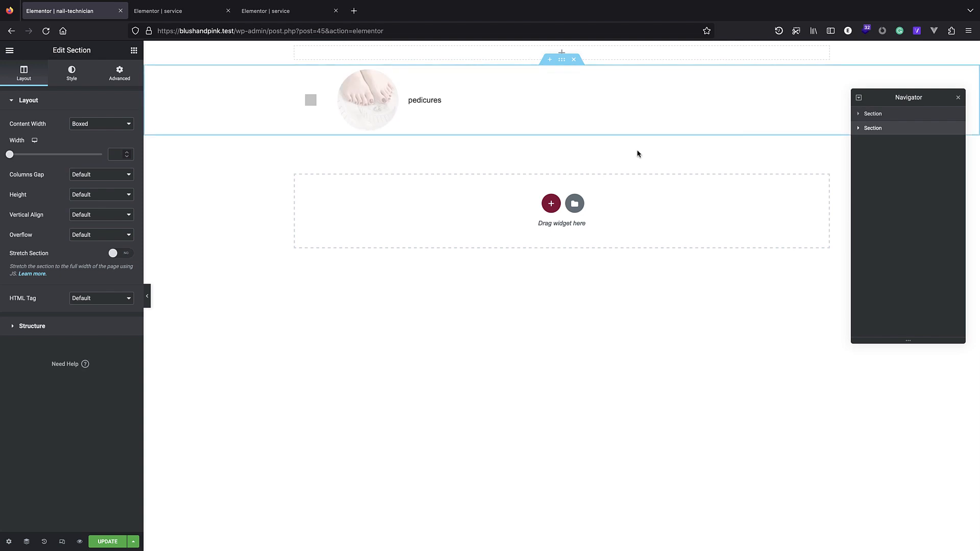
{"action": "right_click", "coordinate": [885, 113]}
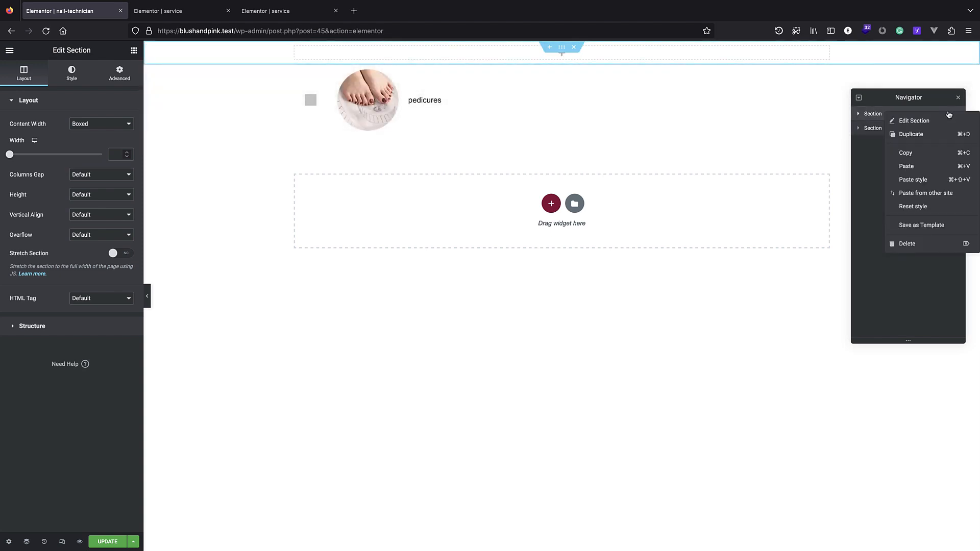
{"action": "left_click", "coordinate": [911, 243]}
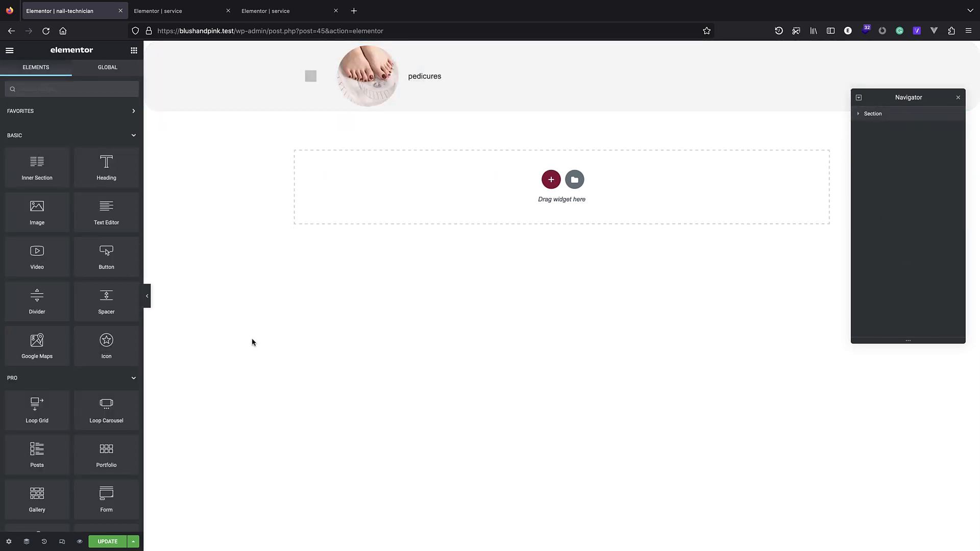
{"action": "key", "text": "ctrl+s"}
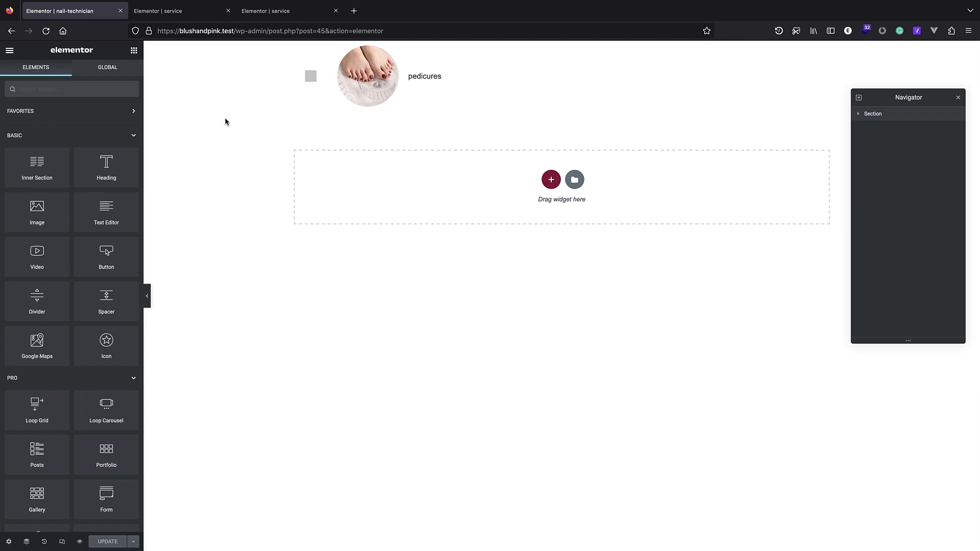
Load the site's front page in the other tab.
{"action": "left_click", "coordinate": [274, 12]}
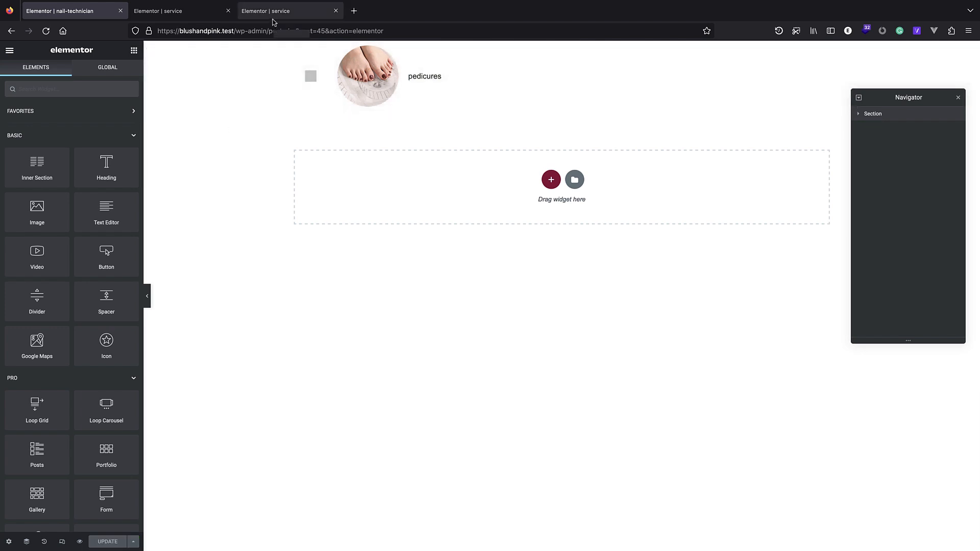
{"action": "left_click", "coordinate": [232, 32]}
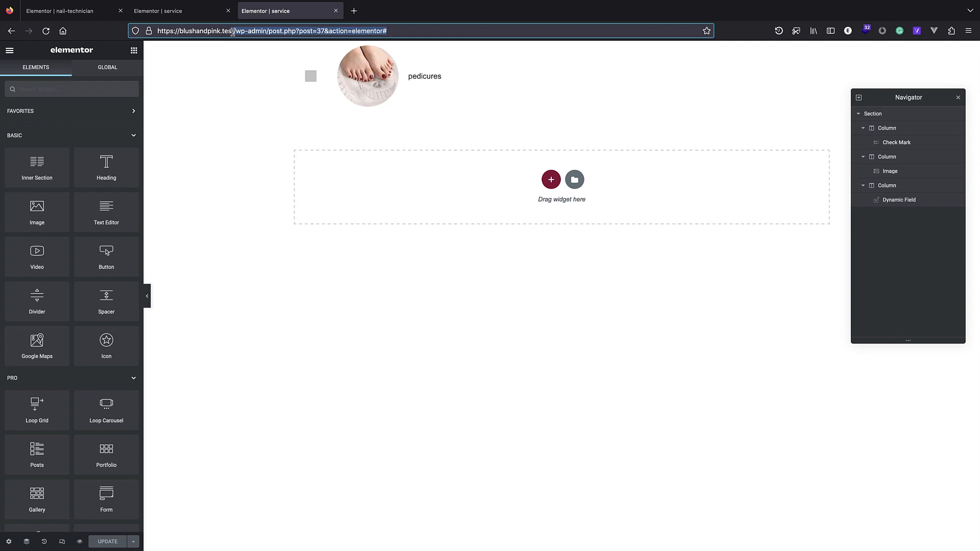
{"action": "key", "text": "BackSpace"}
{"action": "key", "text": "Return"}
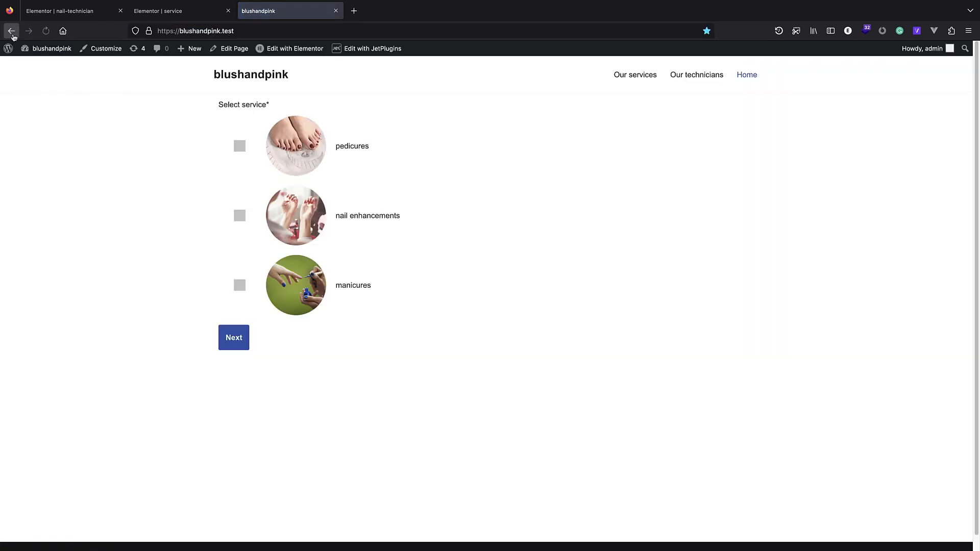
Open the Static Page Booking Form from JetEngine Forms in wp-admin.
{"action": "mouse_move", "coordinate": [16, 48]}
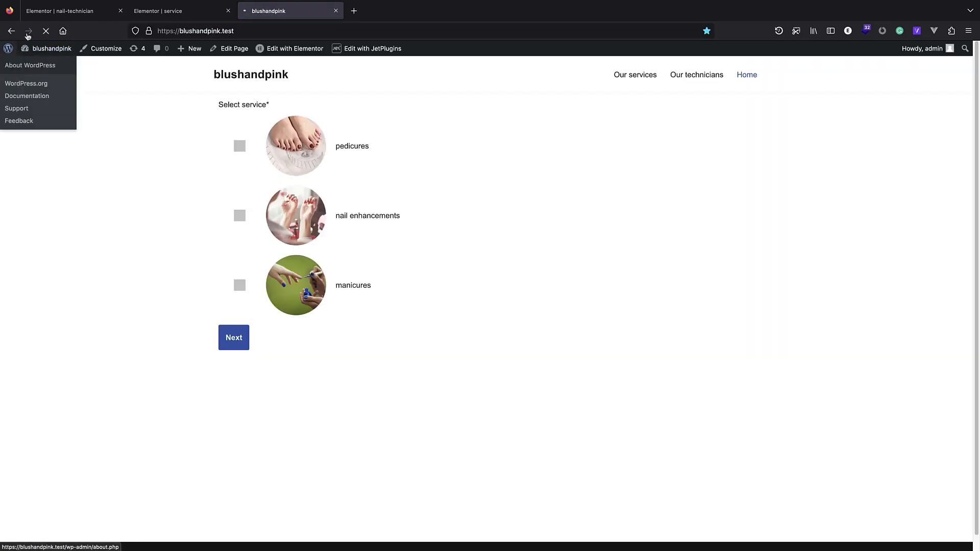
{"action": "left_click", "coordinate": [28, 59]}
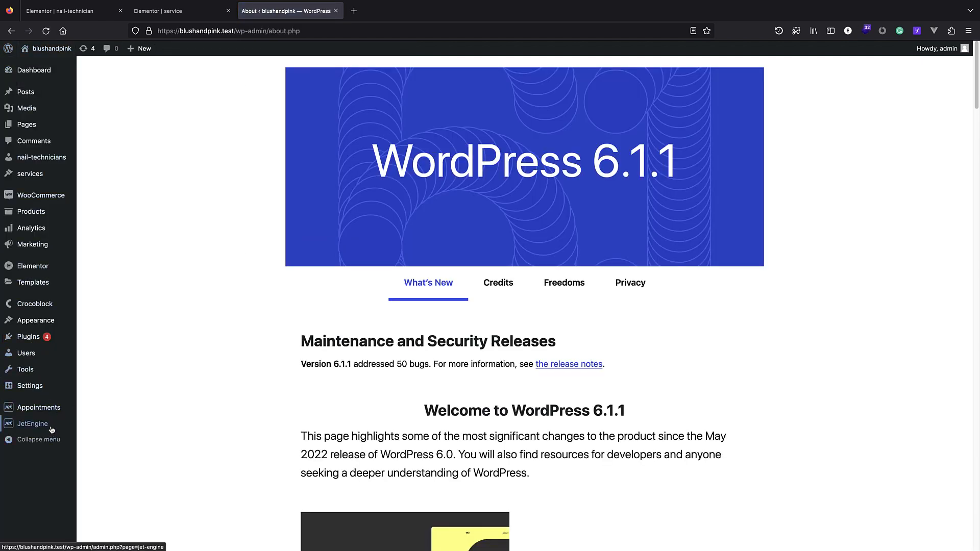
{"action": "mouse_move", "coordinate": [32, 423]}
{"action": "left_click", "coordinate": [109, 521]}
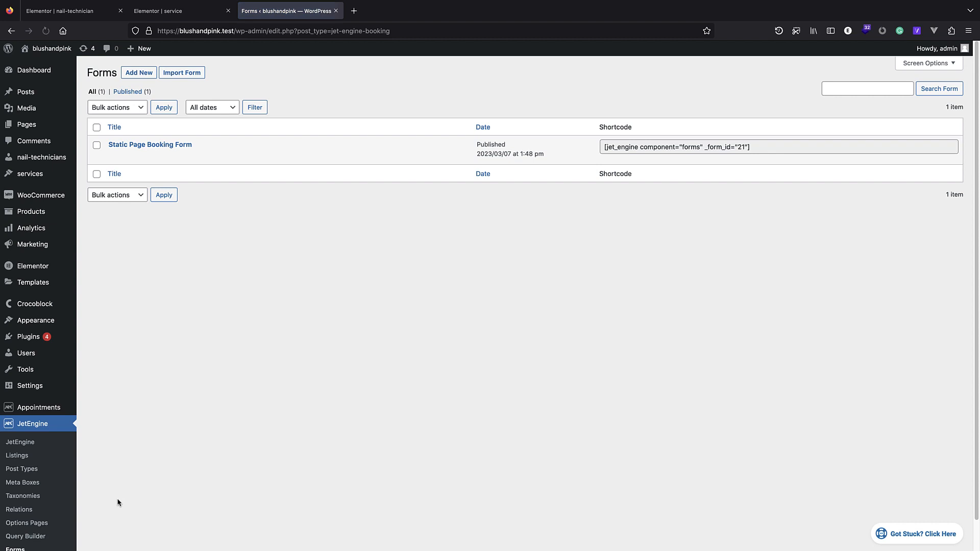
{"action": "left_click", "coordinate": [172, 145]}
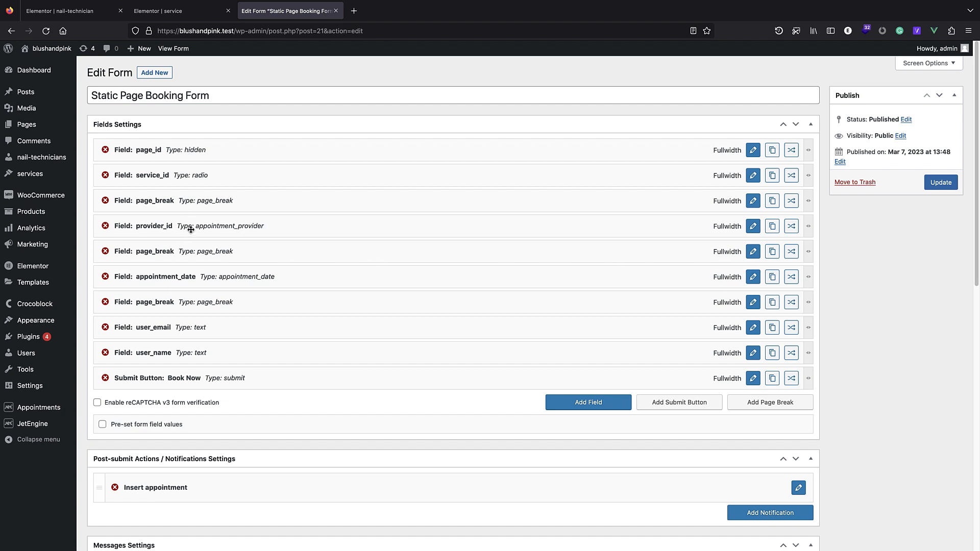
Relabel provider_id 'Select nail-technian' and set its Custom Template ID to nail-technician.
{"action": "left_click", "coordinate": [752, 231]}
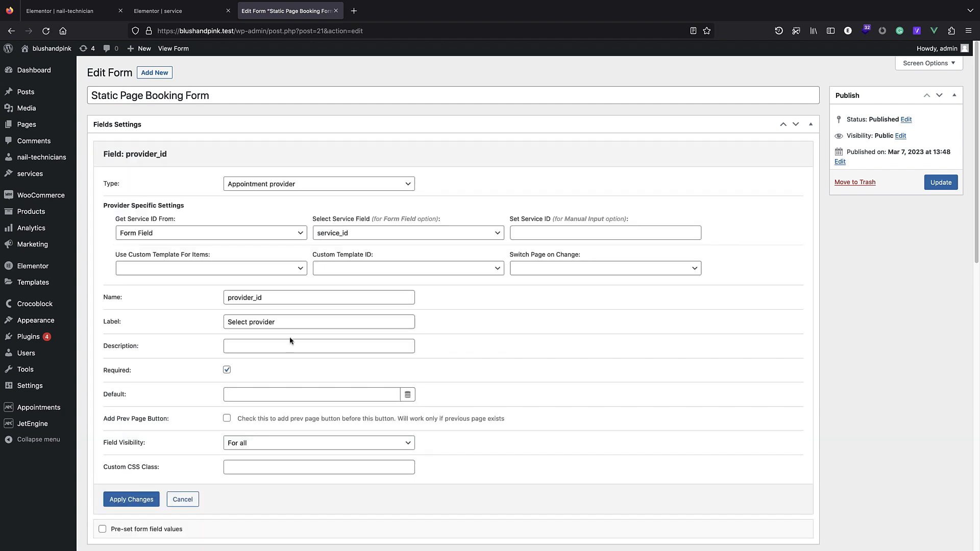
{"action": "double_click", "coordinate": [265, 321]}
{"action": "type", "text": "nail-technian"}
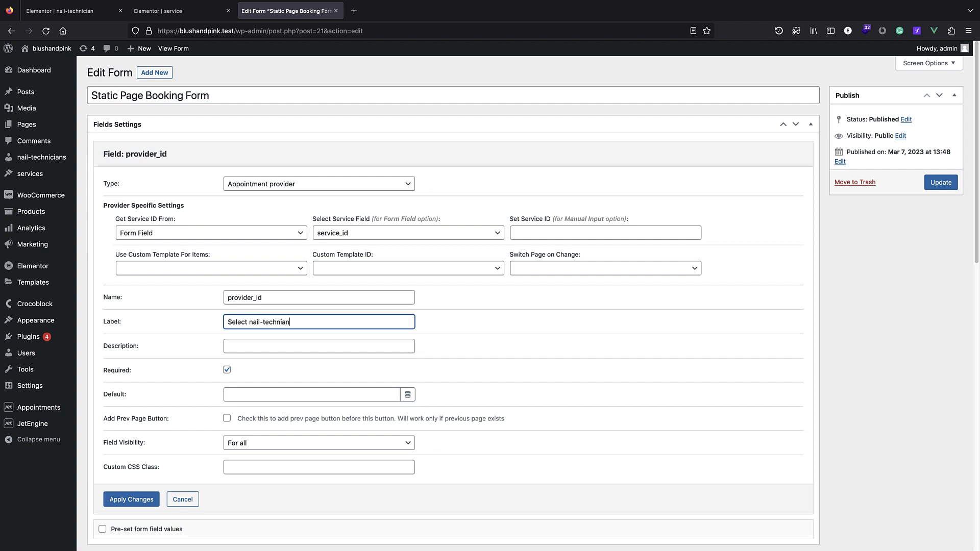
{"action": "left_click", "coordinate": [354, 270]}
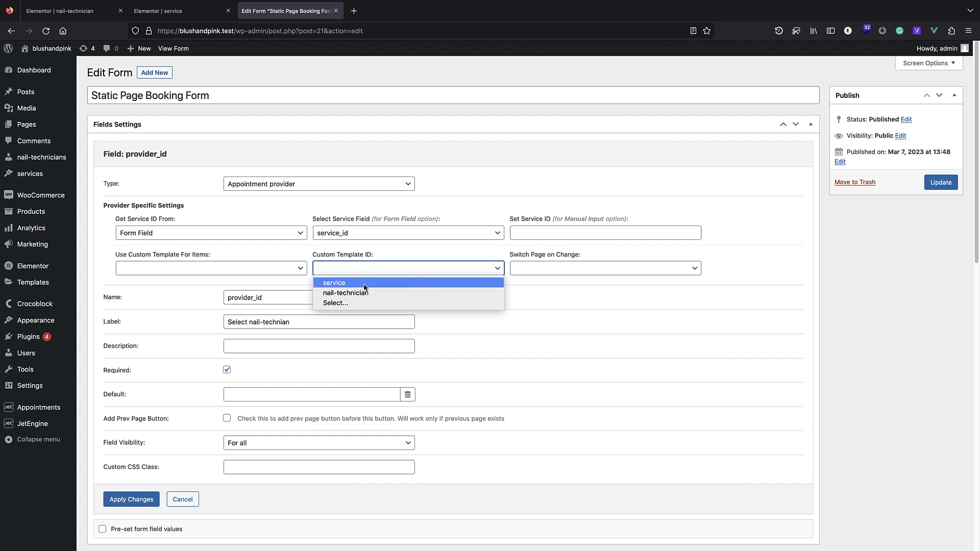
{"action": "left_click", "coordinate": [357, 292]}
{"action": "left_click", "coordinate": [131, 499]}
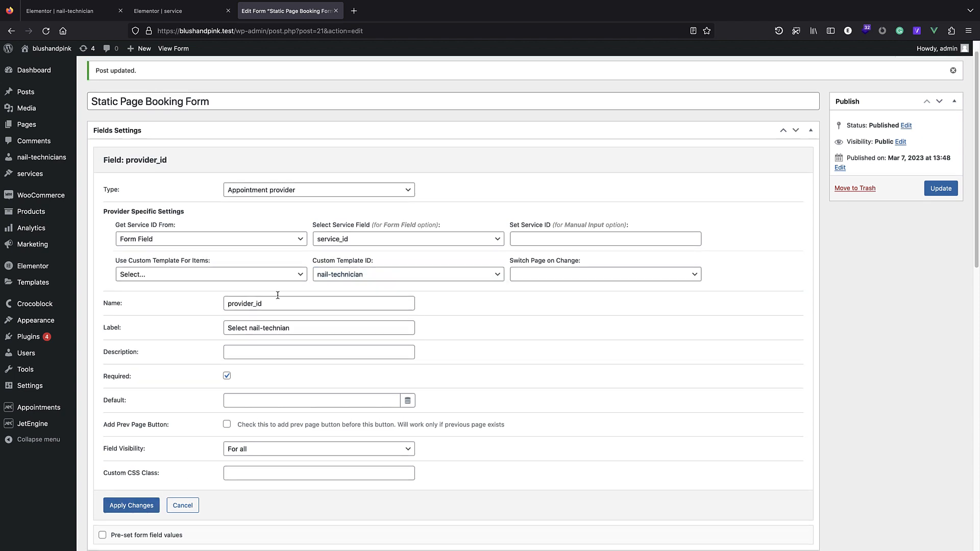
Set Use Custom Template to Yes, update the form, and open the site in a new tab.
{"action": "left_click", "coordinate": [152, 276]}
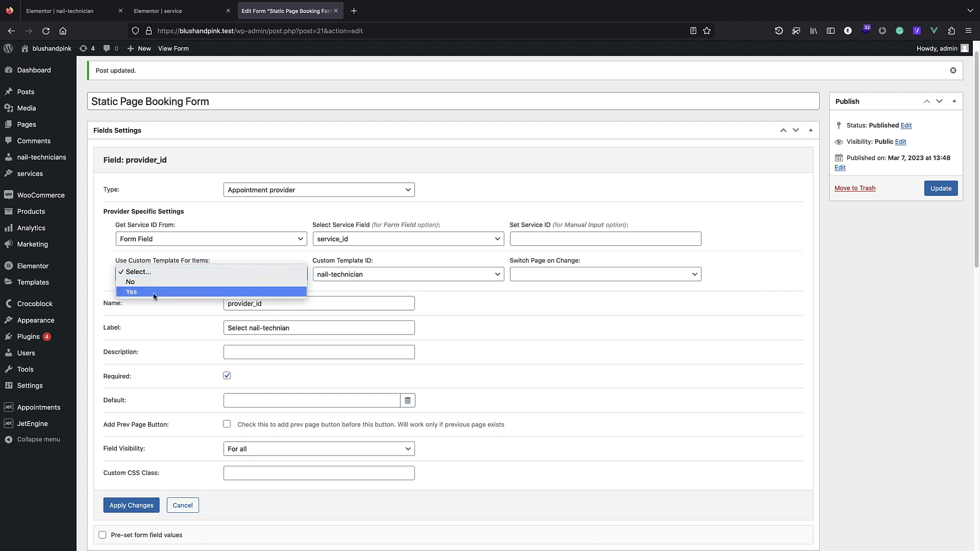
{"action": "left_click", "coordinate": [147, 294]}
{"action": "left_click", "coordinate": [131, 506]}
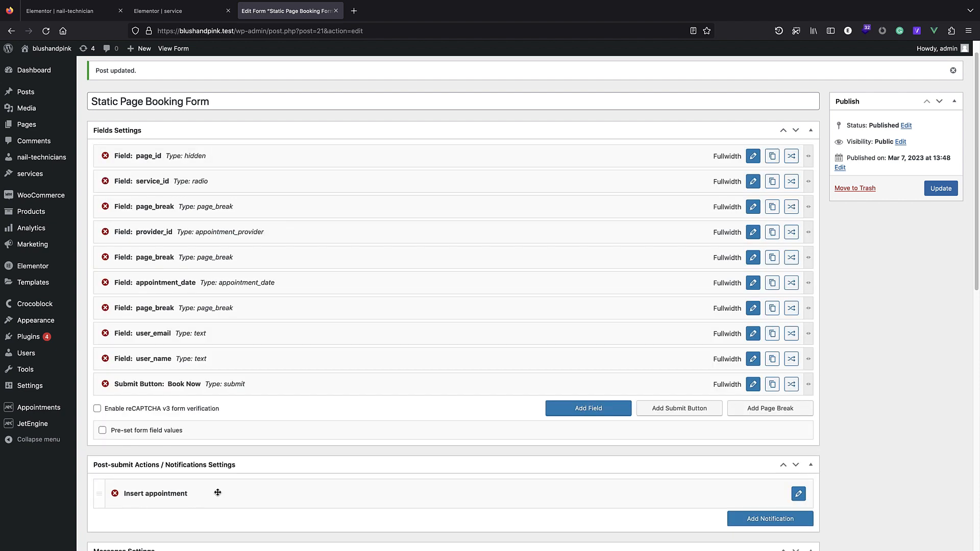
{"action": "left_click", "coordinate": [949, 190]}
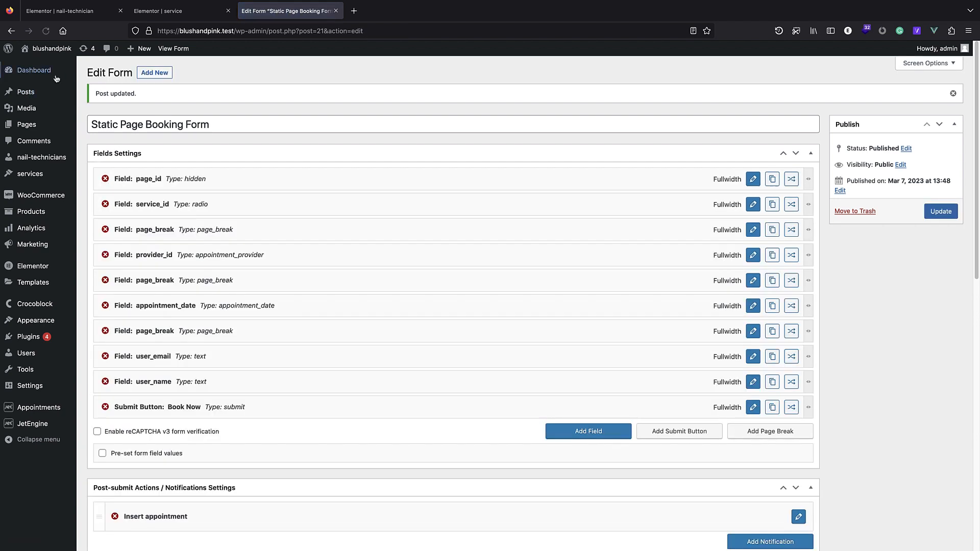
{"action": "right_click", "coordinate": [47, 53]}
{"action": "left_click", "coordinate": [92, 57]}
Choose nail enhancements and the first nail technician in the booking form.
{"action": "left_click", "coordinate": [398, 11]}
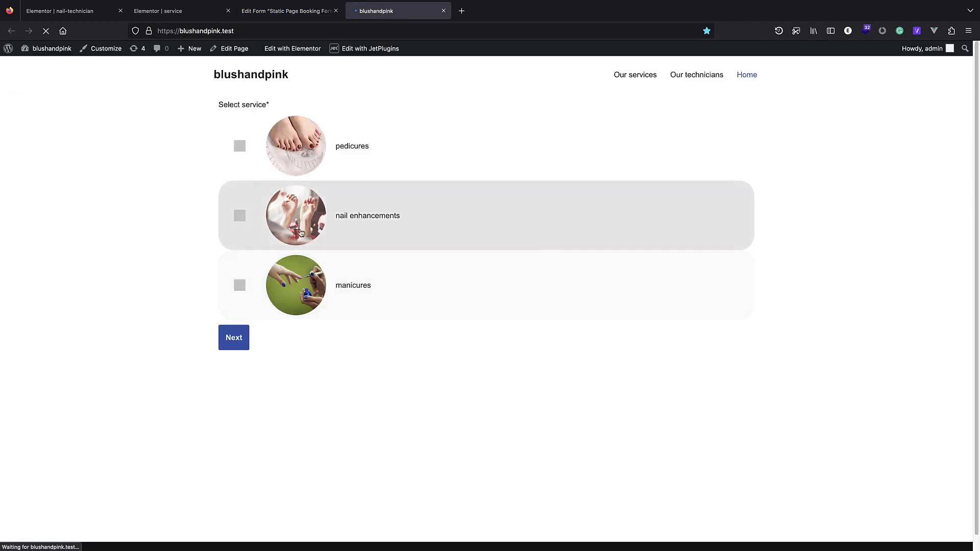
{"action": "left_click", "coordinate": [239, 214]}
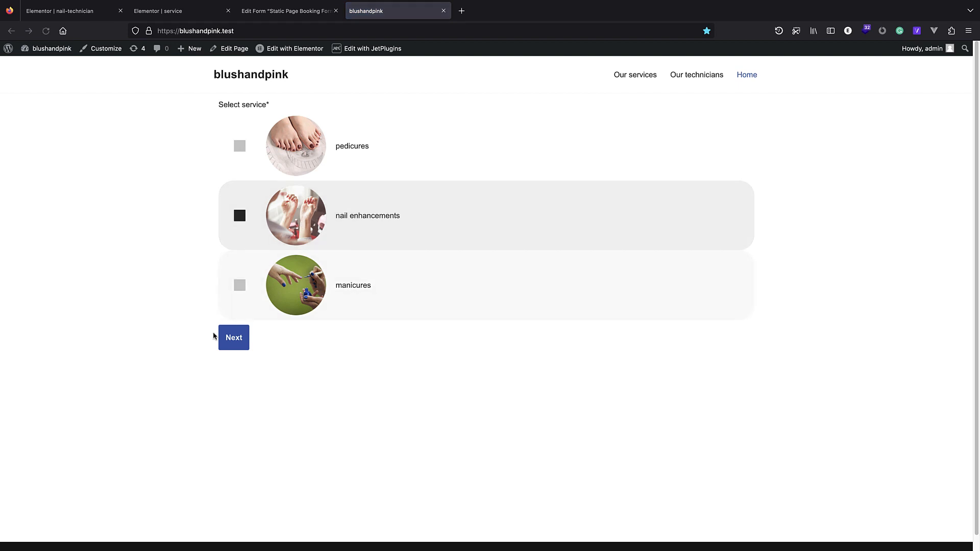
{"action": "left_click", "coordinate": [223, 341]}
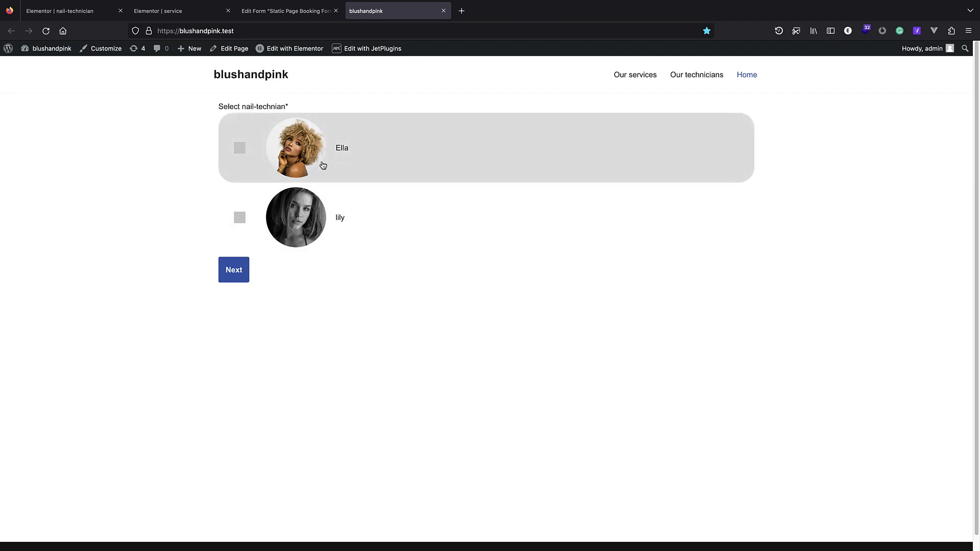
{"action": "left_click", "coordinate": [240, 155]}
{"action": "left_click", "coordinate": [238, 218]}
{"action": "left_click", "coordinate": [240, 149]}
{"action": "left_click", "coordinate": [232, 270]}
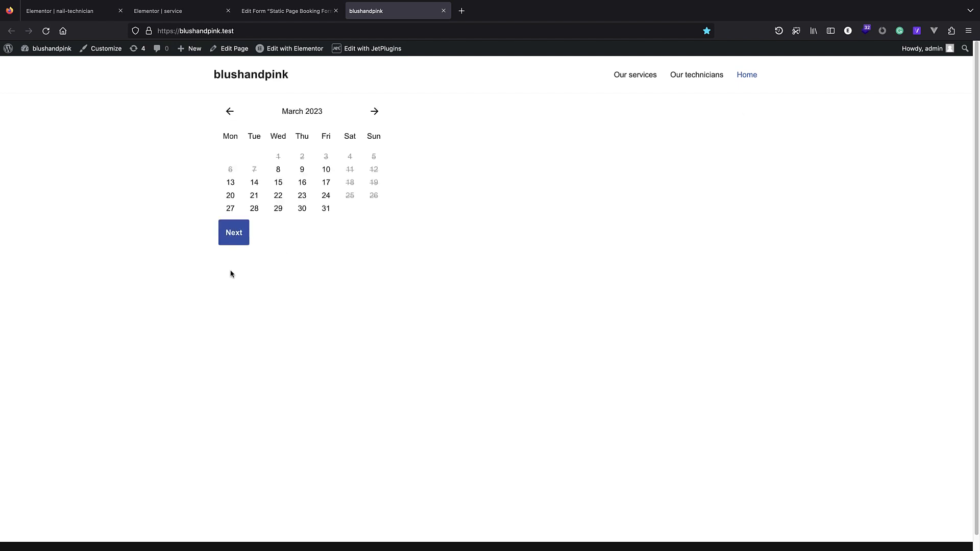
Pick March 16 at 13:00-13:30 and continue to the e-mail and name fields.
{"action": "left_click", "coordinate": [302, 182]}
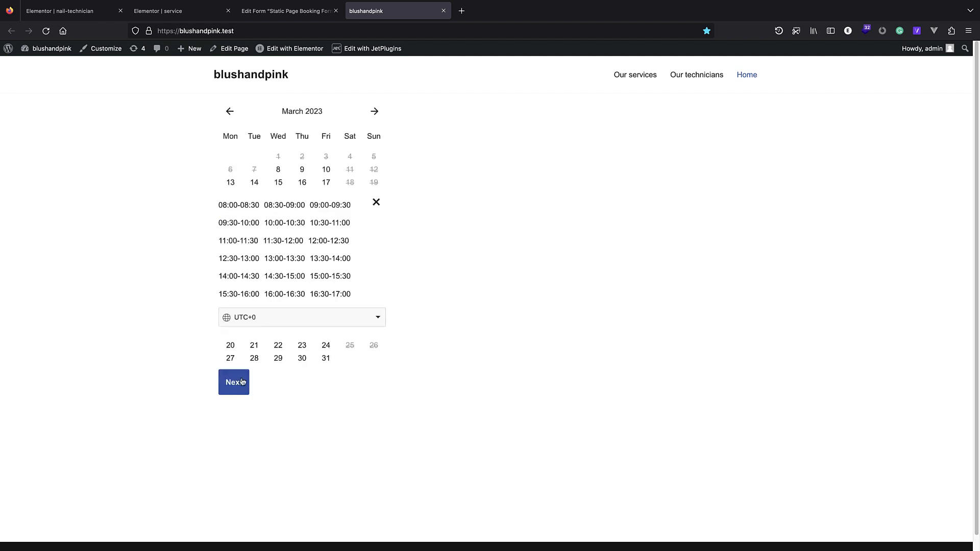
{"action": "left_click", "coordinate": [296, 266]}
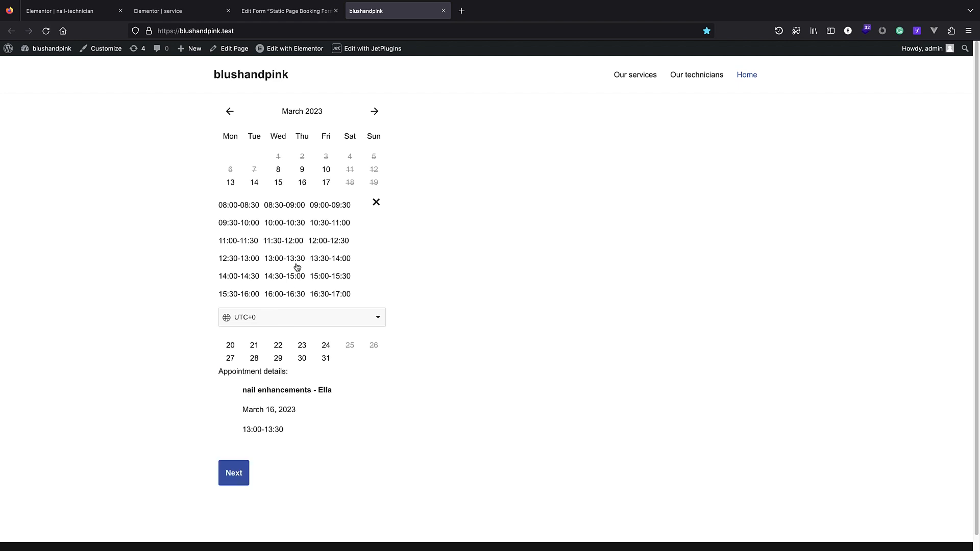
{"action": "left_click", "coordinate": [238, 475]}
{"action": "left_click", "coordinate": [258, 127]}
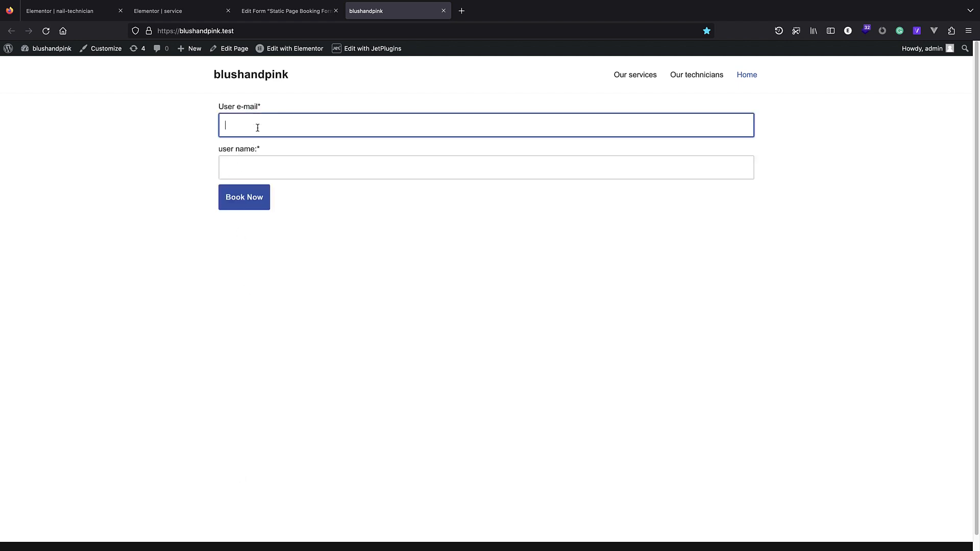
{"action": "left_click", "coordinate": [371, 287]}
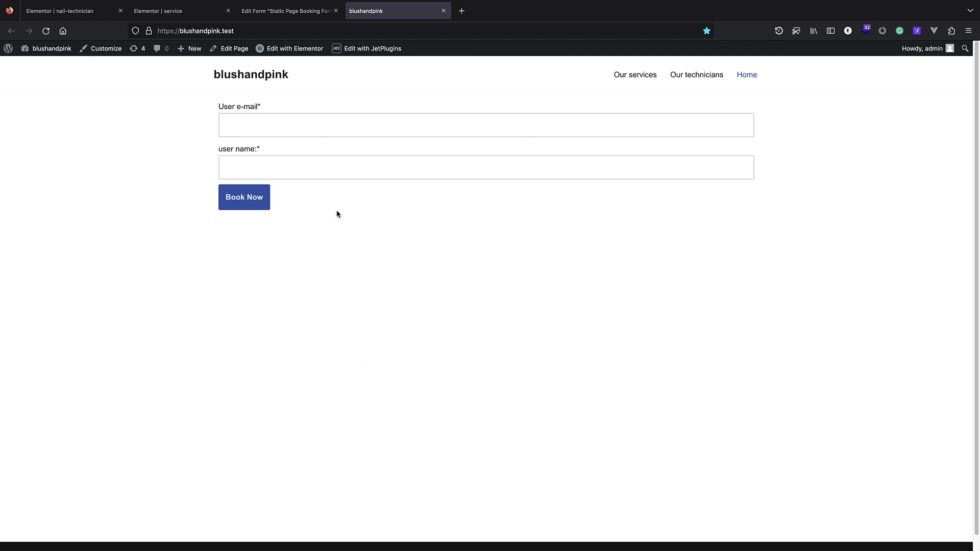
Click into the booking form's e-mail and name fields, then open the site Customizer.
{"action": "left_click", "coordinate": [277, 128]}
{"action": "left_click", "coordinate": [287, 169]}
{"action": "left_click", "coordinate": [273, 131]}
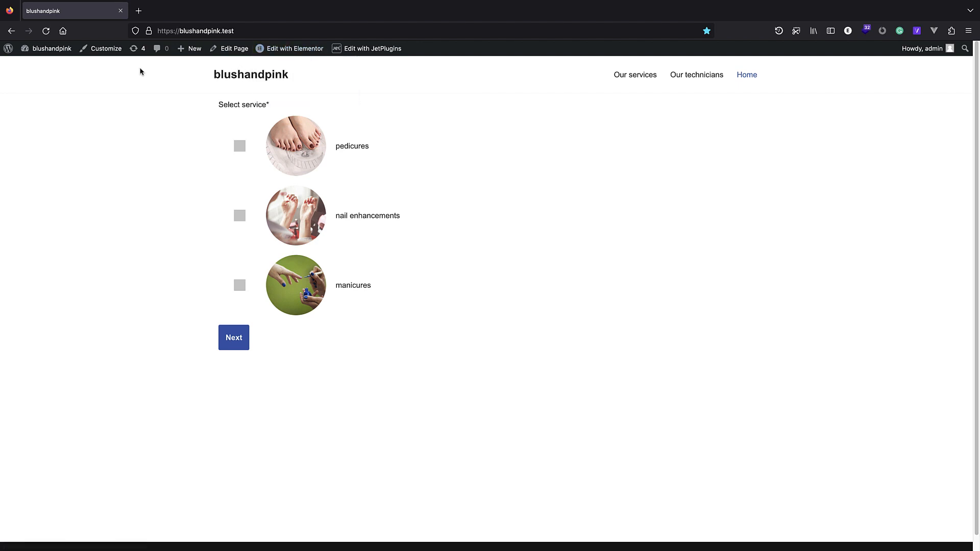
{"action": "left_click", "coordinate": [108, 51]}
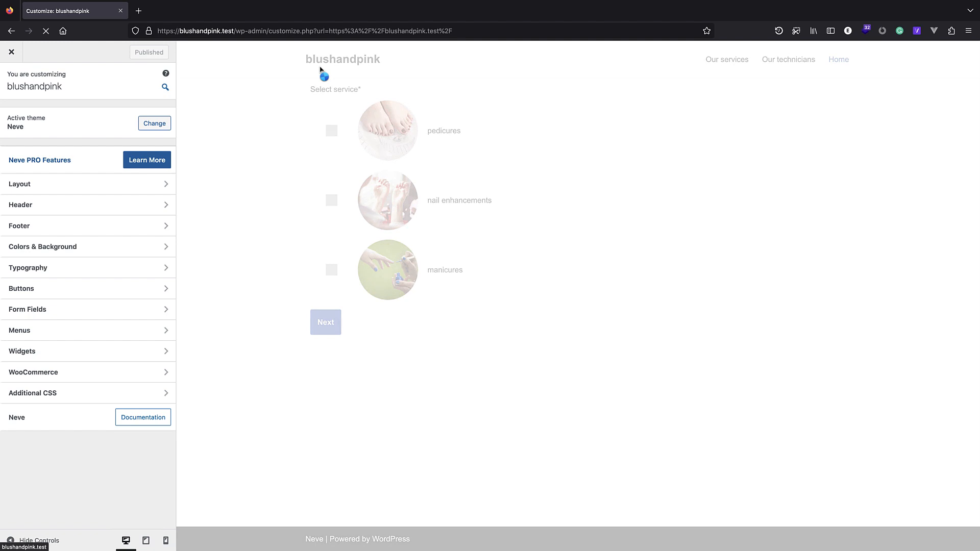
Upload logo.png from the appointment website folder as the site logo and crop it.
{"action": "left_click", "coordinate": [315, 79]}
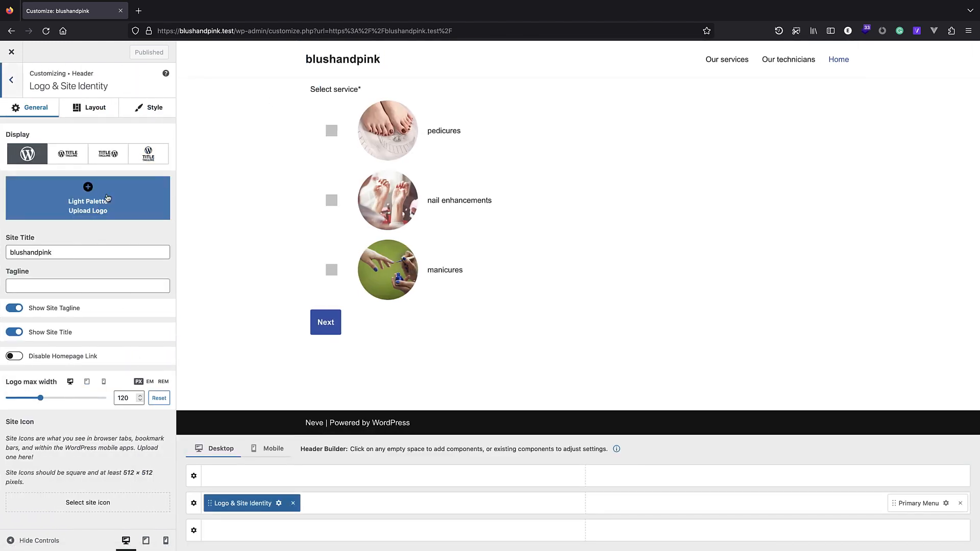
{"action": "left_click", "coordinate": [88, 187]}
{"action": "left_click", "coordinate": [43, 91]}
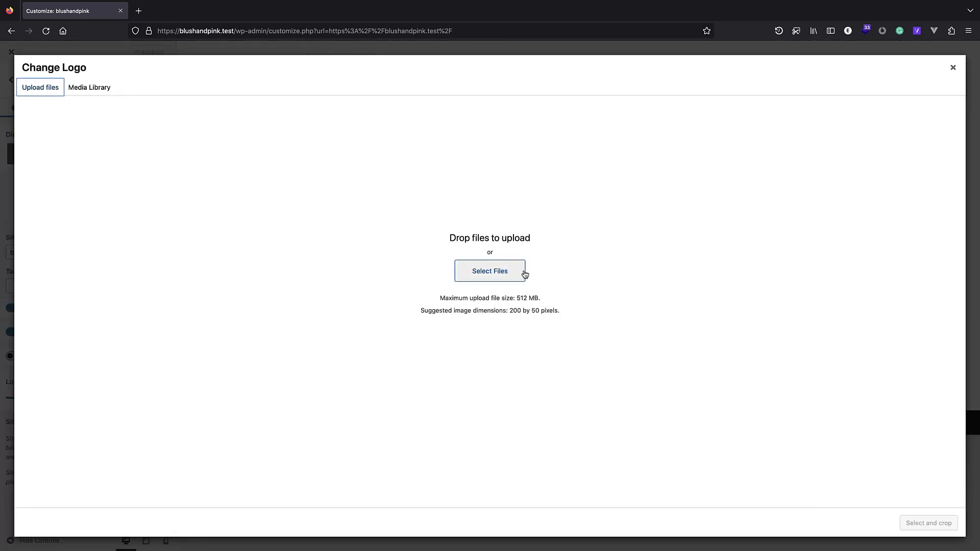
{"action": "left_click", "coordinate": [461, 276]}
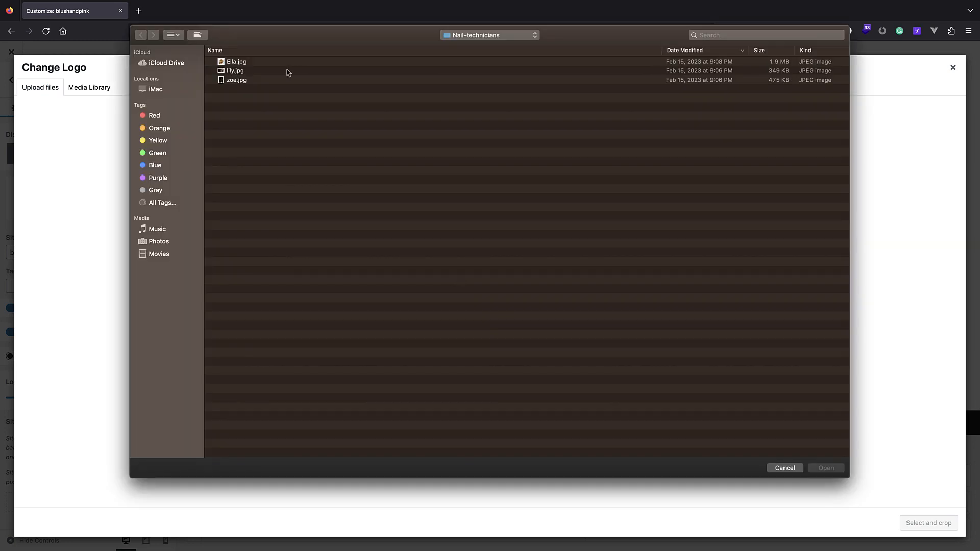
{"action": "left_click", "coordinate": [462, 35]}
{"action": "left_click", "coordinate": [462, 44]}
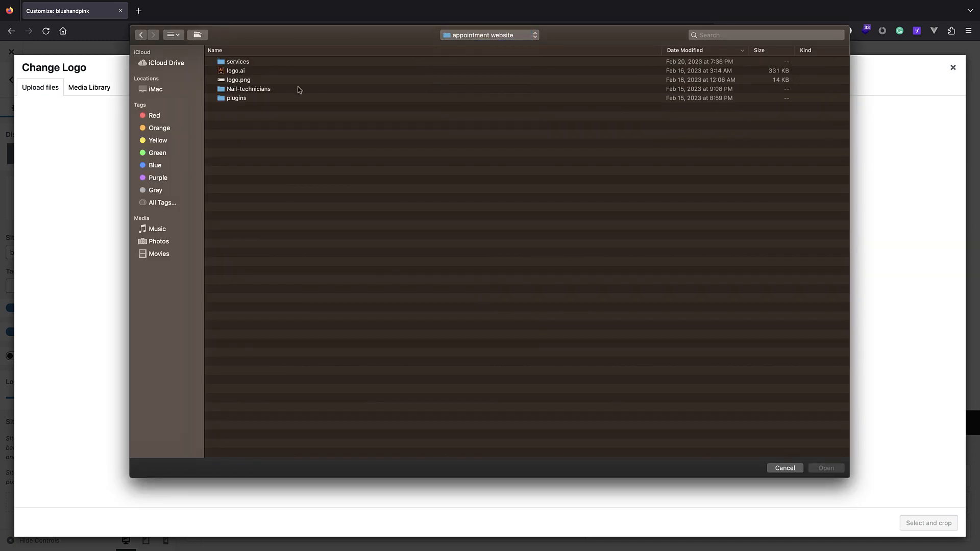
{"action": "left_click", "coordinate": [256, 81]}
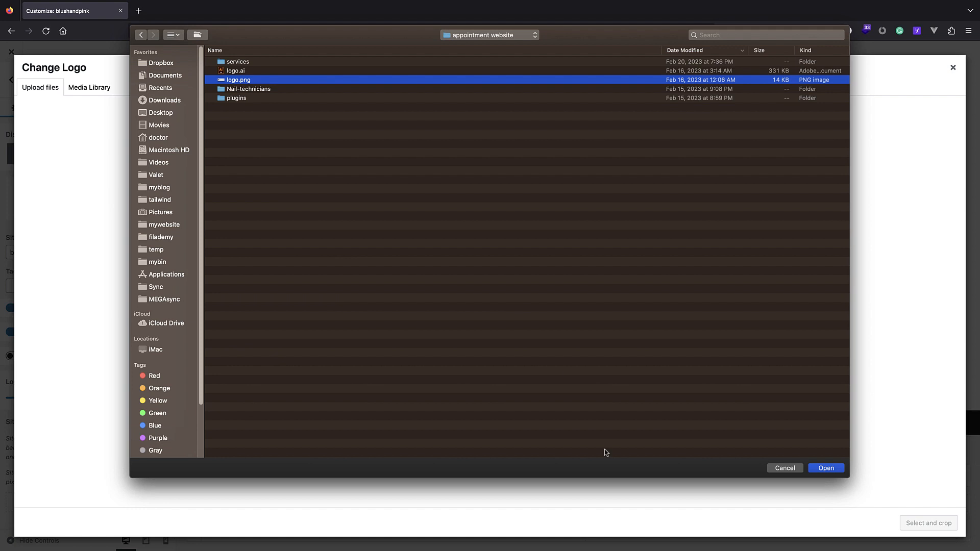
{"action": "left_click", "coordinate": [824, 470]}
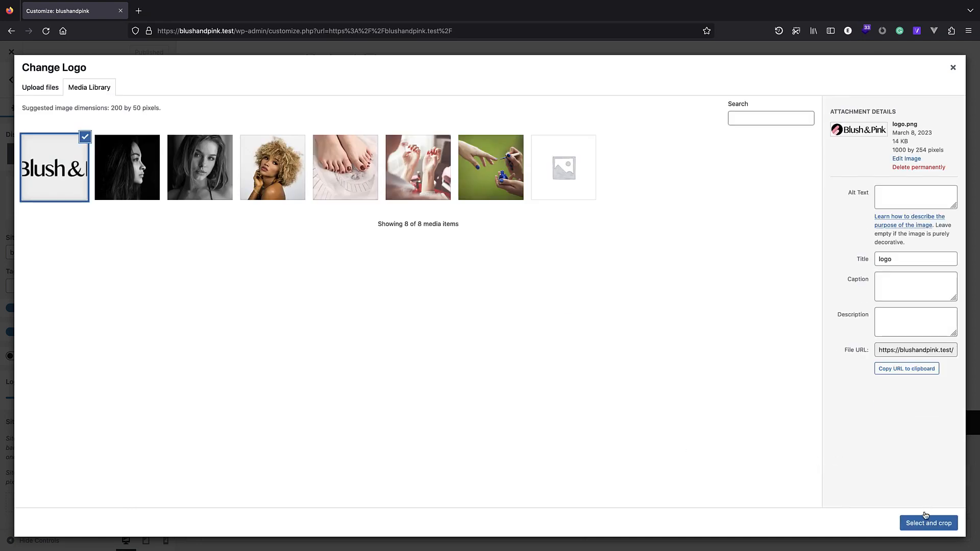
{"action": "left_click", "coordinate": [927, 518]}
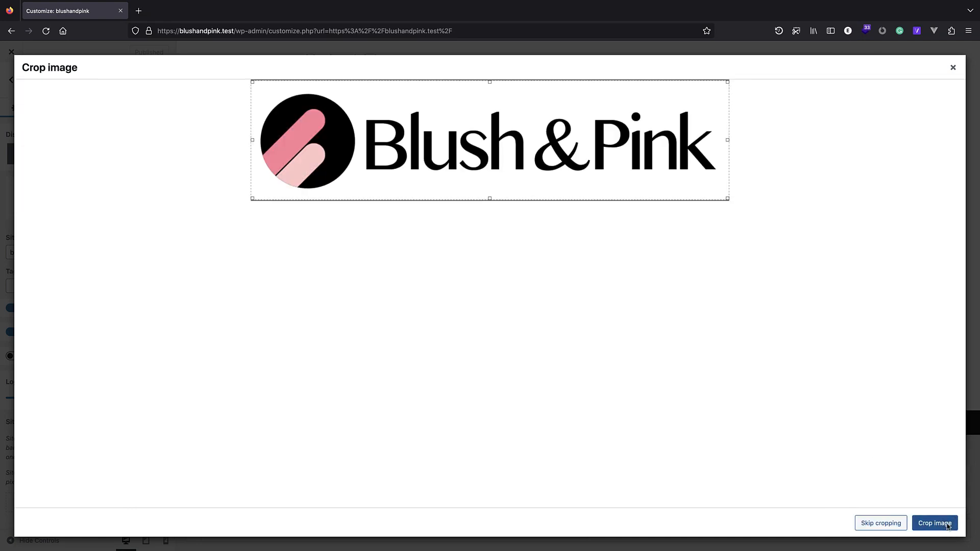
{"action": "left_click", "coordinate": [935, 523]}
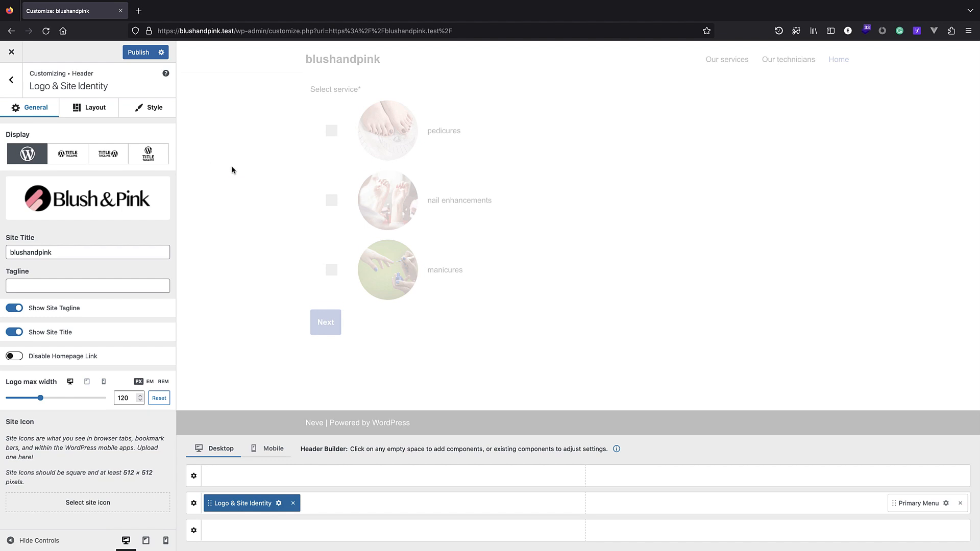
Set the logo max width to 185 px and publish the change.
{"action": "left_click_drag", "start_coordinate": [41, 398], "coordinate": [58, 399]}
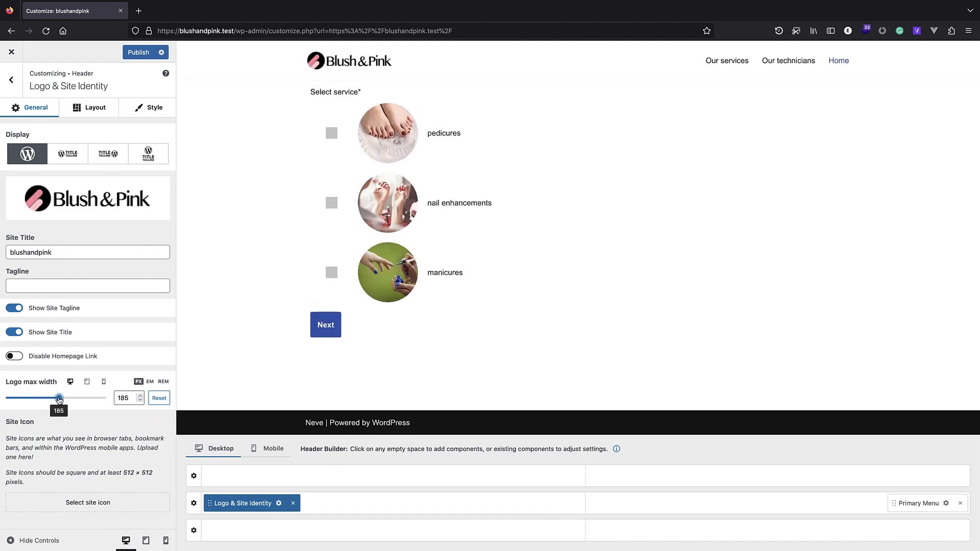
{"action": "left_click", "coordinate": [138, 52]}
{"action": "left_click", "coordinate": [14, 80]}
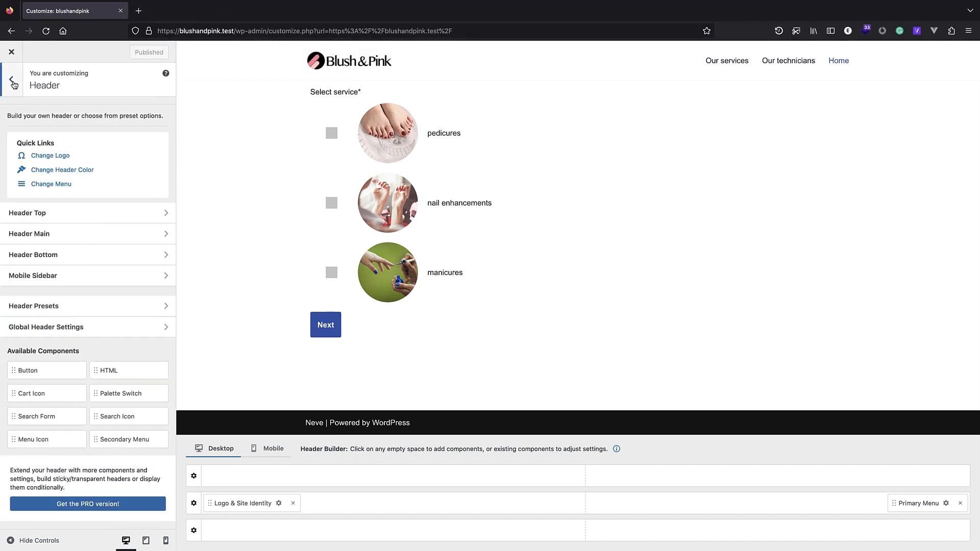
{"action": "left_click", "coordinate": [15, 80]}
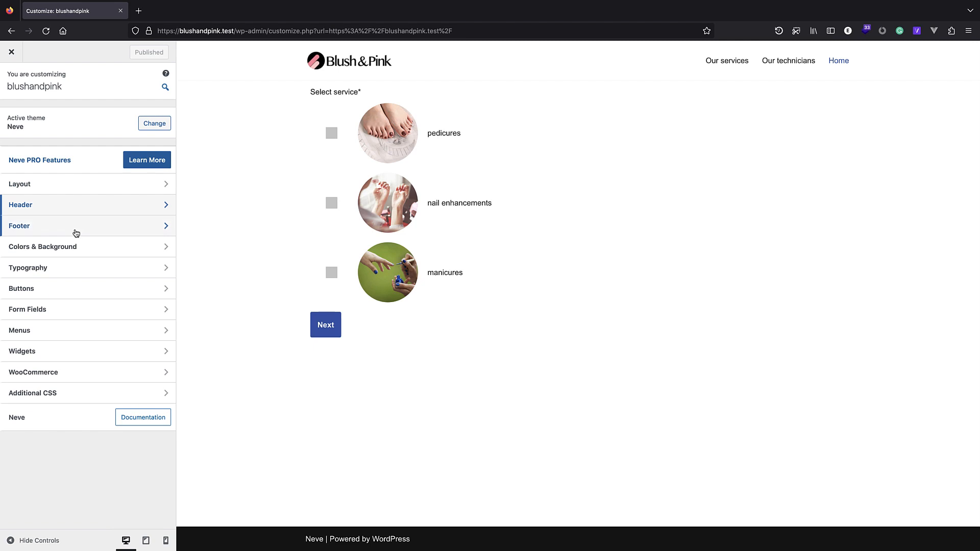
In Colors & Background, make the Primary Accent black and the Secondary Accent grey.
{"action": "left_click", "coordinate": [72, 248]}
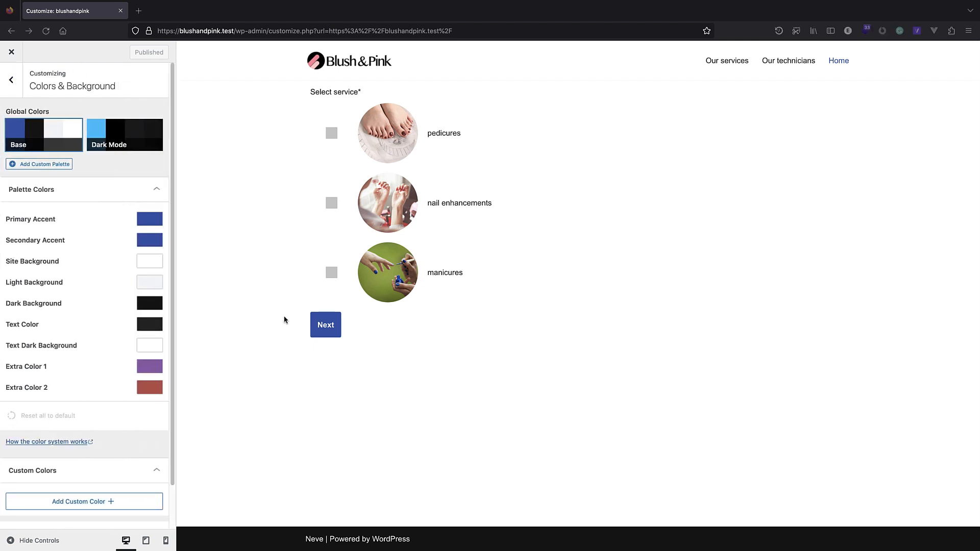
{"action": "left_click", "coordinate": [143, 223]}
{"action": "left_click", "coordinate": [198, 298]}
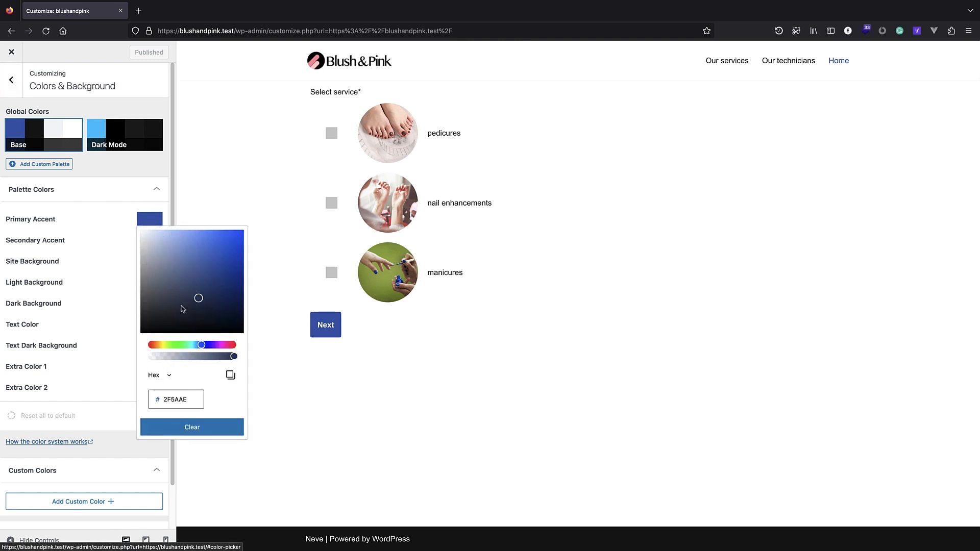
{"action": "left_click_drag", "start_coordinate": [181, 306], "coordinate": [97, 365]}
{"action": "left_click", "coordinate": [92, 214]}
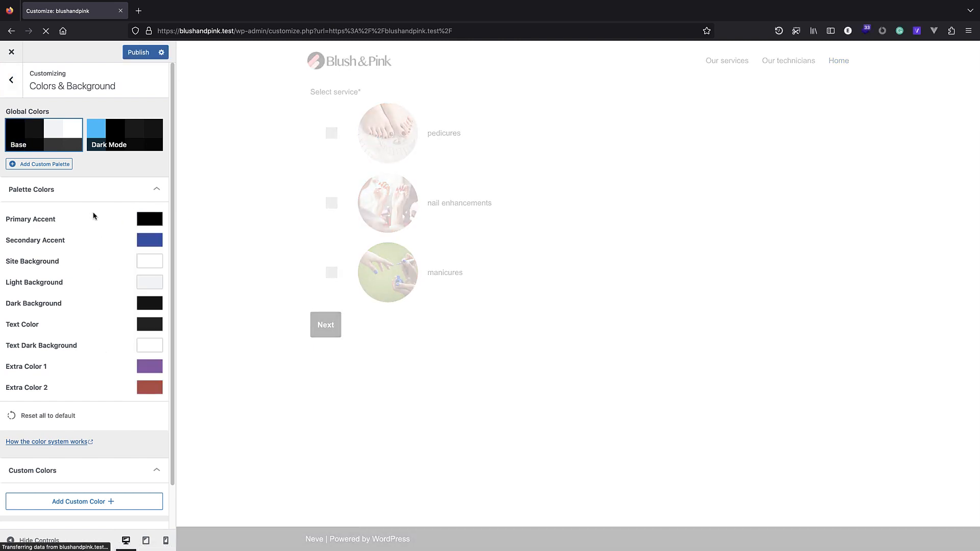
{"action": "left_click", "coordinate": [149, 241]}
{"action": "left_click_drag", "start_coordinate": [142, 262], "coordinate": [137, 310]}
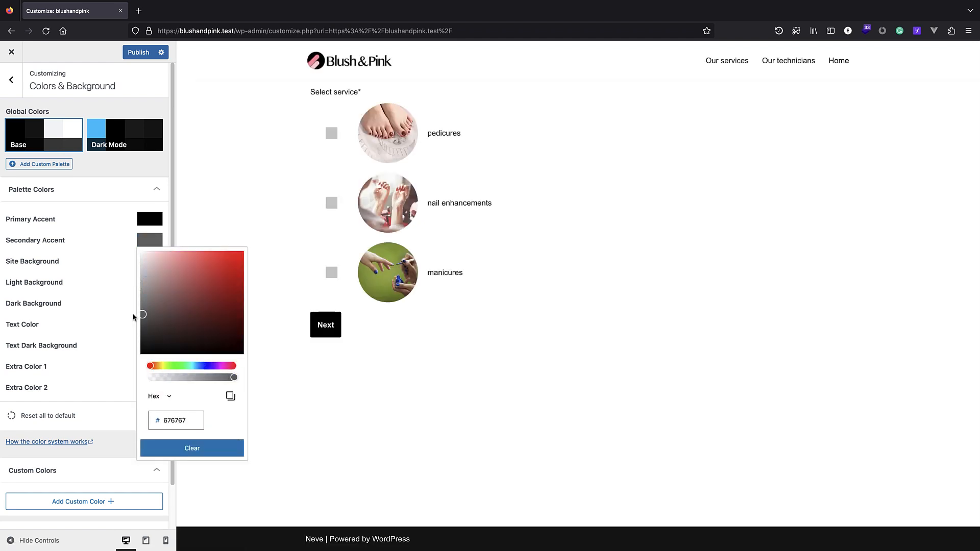
{"action": "left_click", "coordinate": [102, 220]}
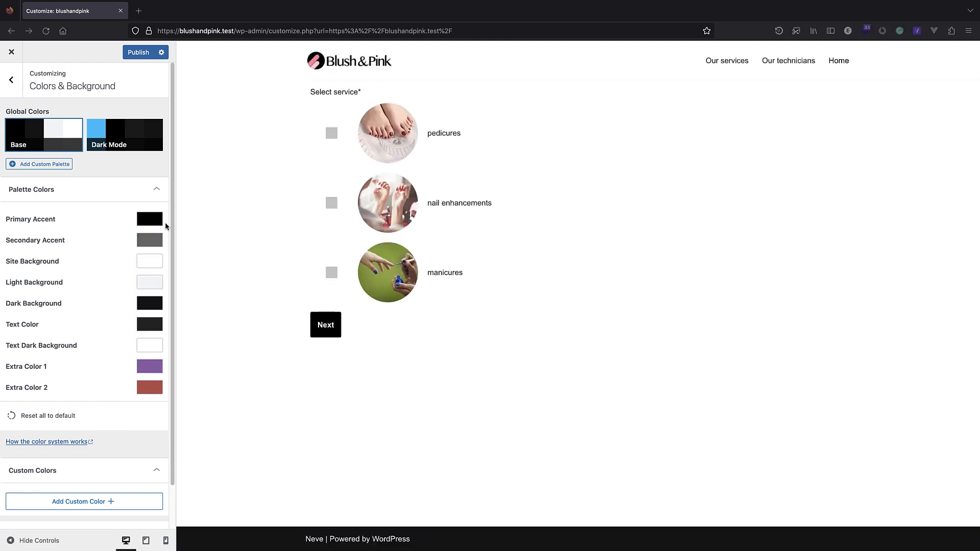
Set the Site Background colour to pink FF8BA0.
{"action": "left_click", "coordinate": [150, 263]}
{"action": "left_click", "coordinate": [183, 442]}
{"action": "double_click", "coordinate": [184, 442]}
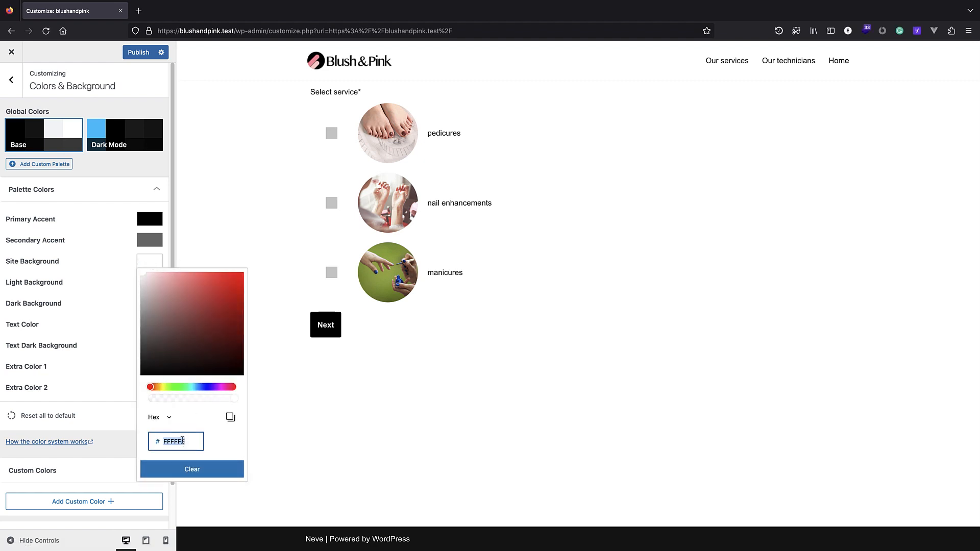
{"action": "type", "text": "FF8BA0"}
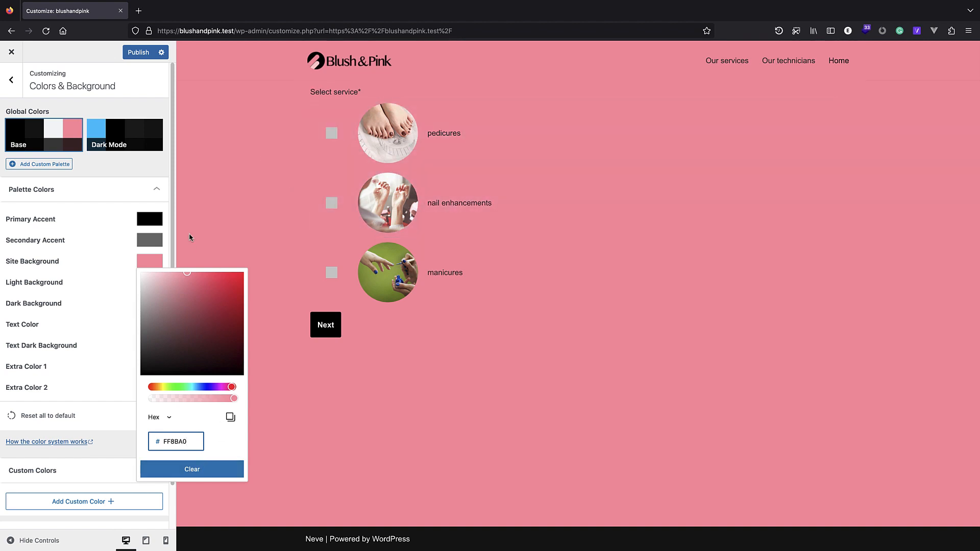
{"action": "left_click", "coordinate": [129, 167]}
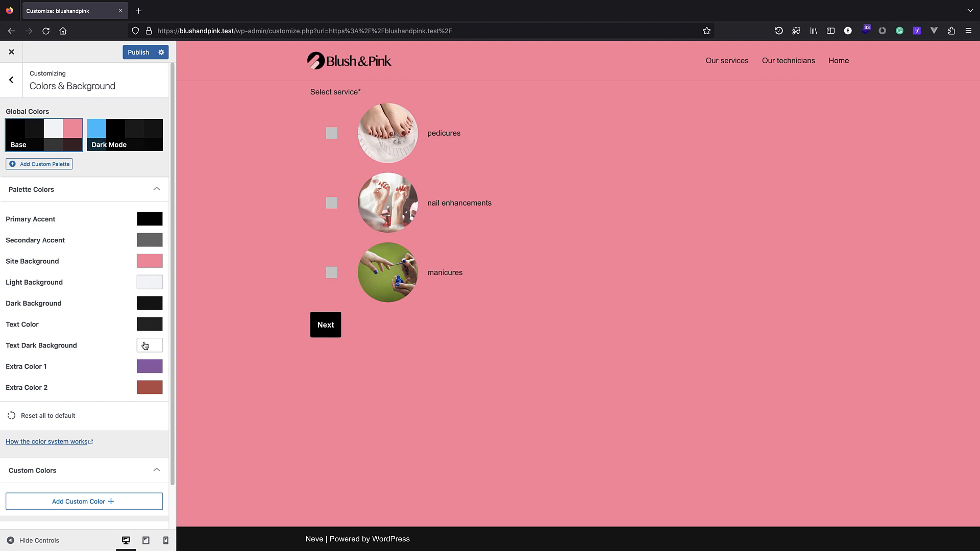
Make Extra Color 2 bright red and Extra Color 1 grey, then publish the palette.
{"action": "left_click", "coordinate": [144, 391]}
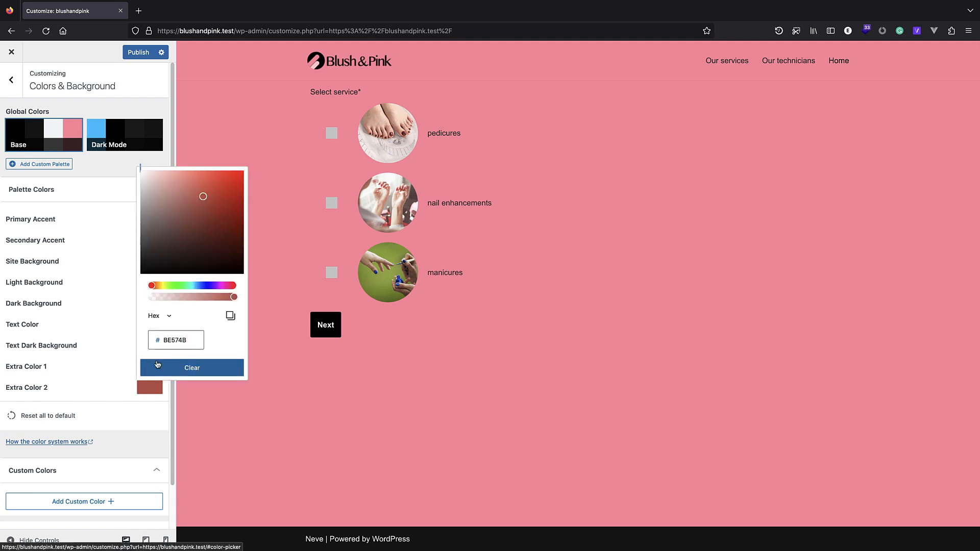
{"action": "left_click_drag", "start_coordinate": [205, 192], "coordinate": [242, 173]}
{"action": "scroll", "coordinate": [116, 406], "scroll_direction": "down", "scroll_amount": 1}
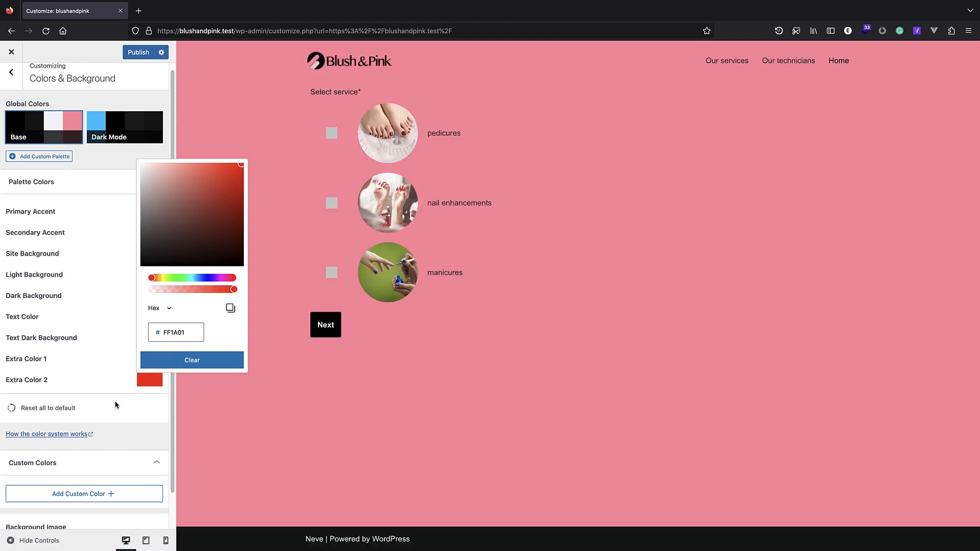
{"action": "left_click", "coordinate": [132, 395]}
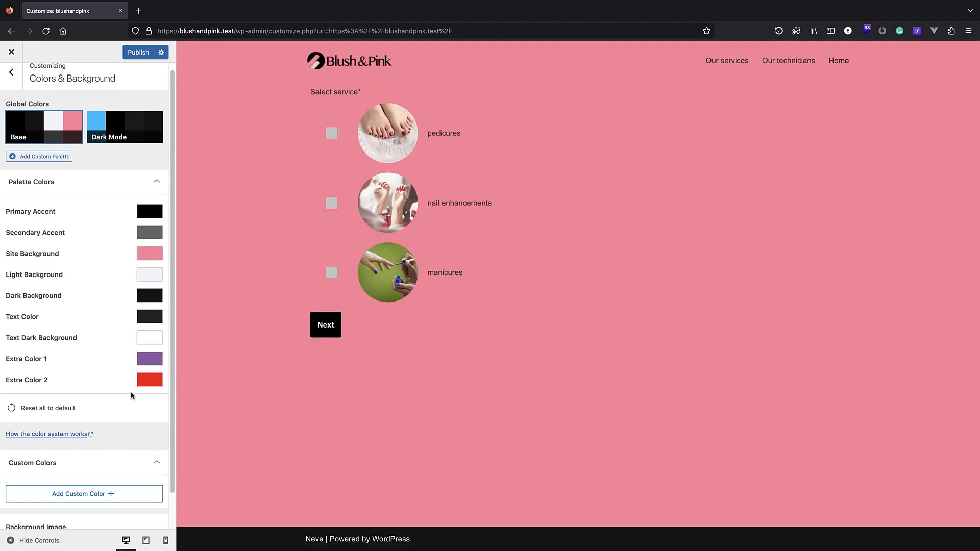
{"action": "left_click", "coordinate": [150, 364]}
{"action": "mouse_move", "coordinate": [184, 172]}
{"action": "left_mouse_down"}
{"action": "mouse_move", "coordinate": [140, 171]}
{"action": "mouse_move", "coordinate": [130, 203]}
{"action": "left_mouse_up"}
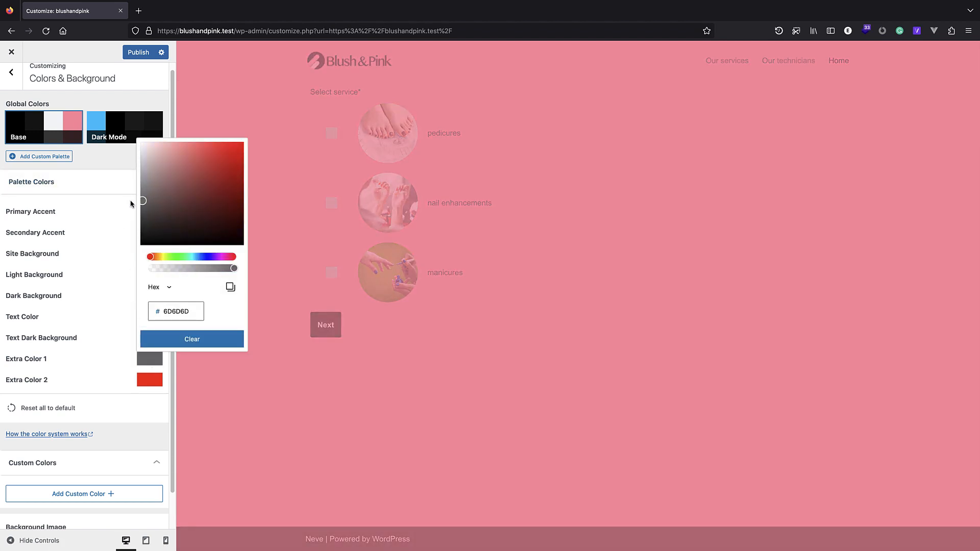
{"action": "left_click", "coordinate": [138, 372]}
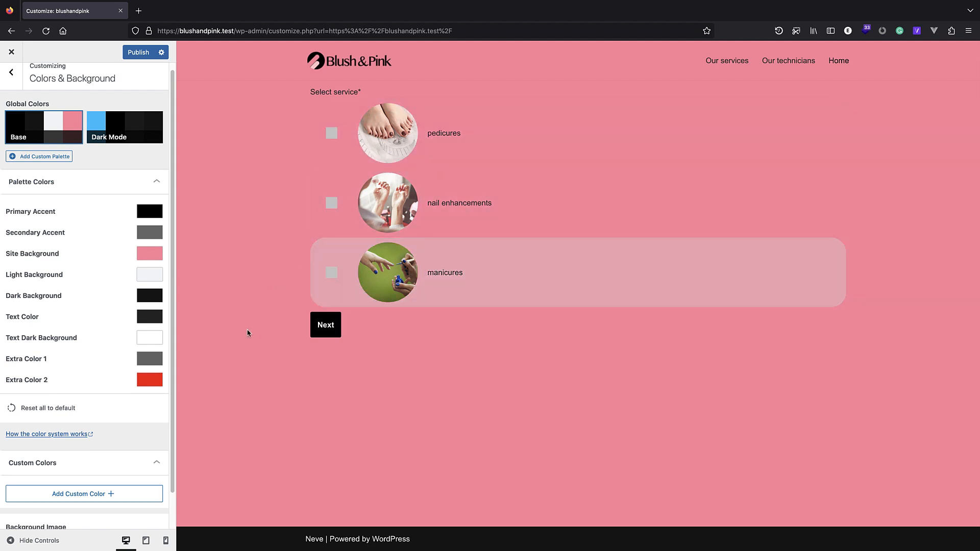
{"action": "left_click", "coordinate": [138, 54]}
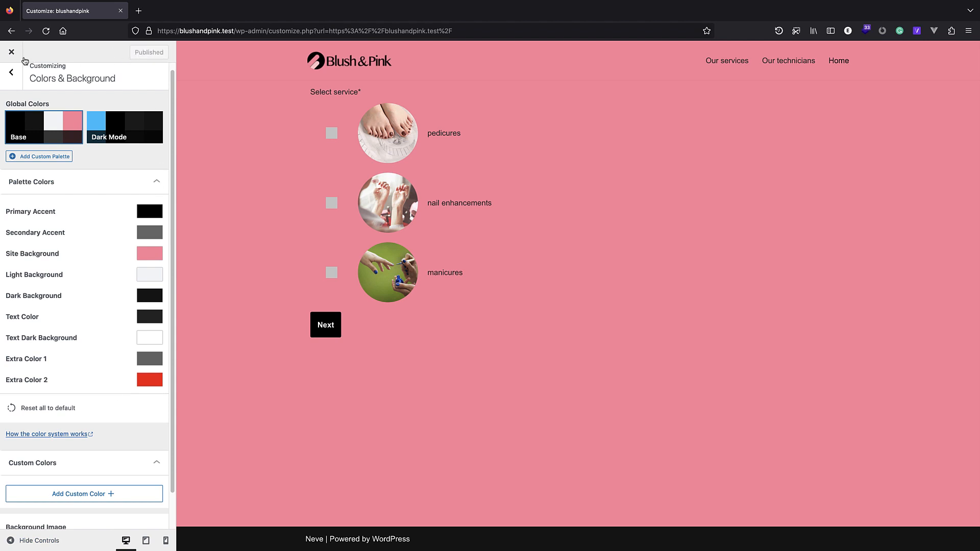
{"action": "left_click", "coordinate": [11, 72]}
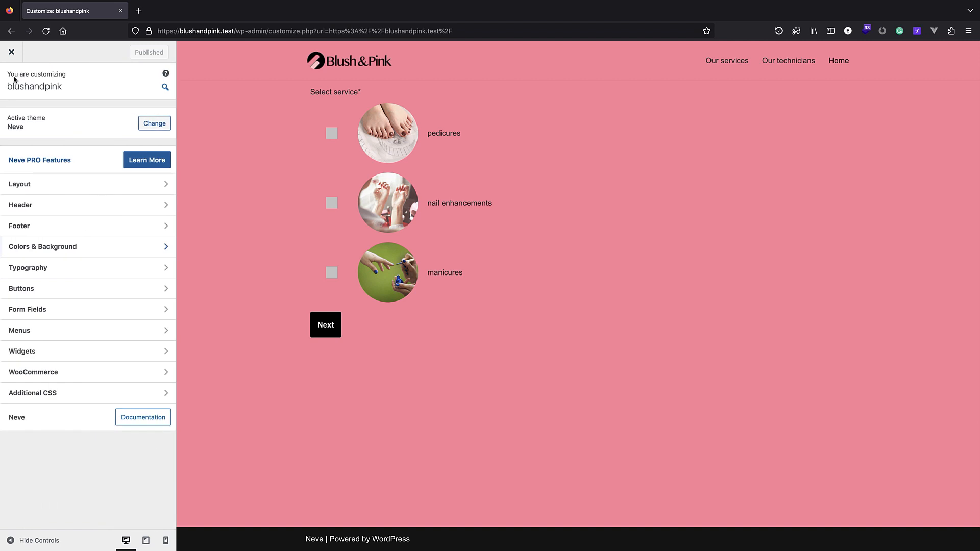
Try several Typography font presets, publish the eighth preset, and close the Customizer.
{"action": "left_click", "coordinate": [51, 275]}
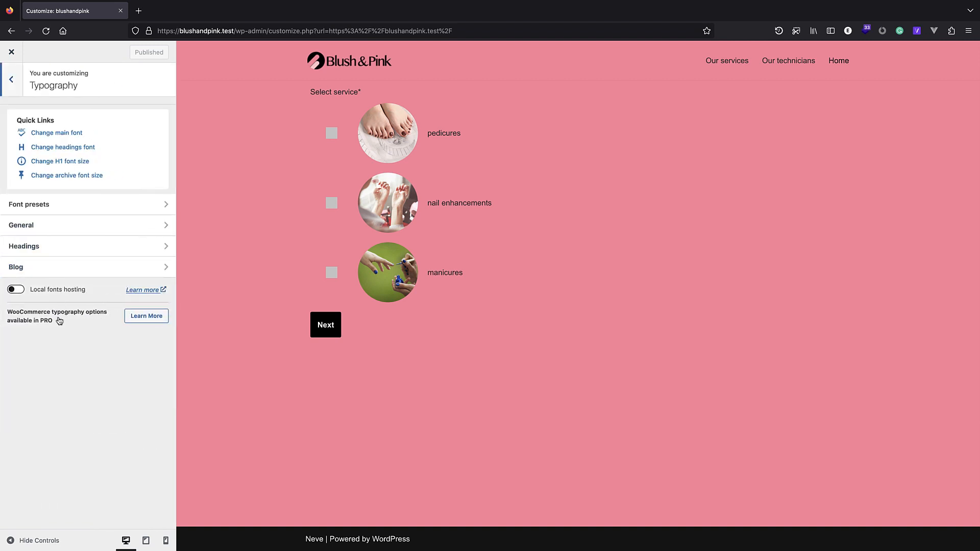
{"action": "left_click", "coordinate": [38, 207]}
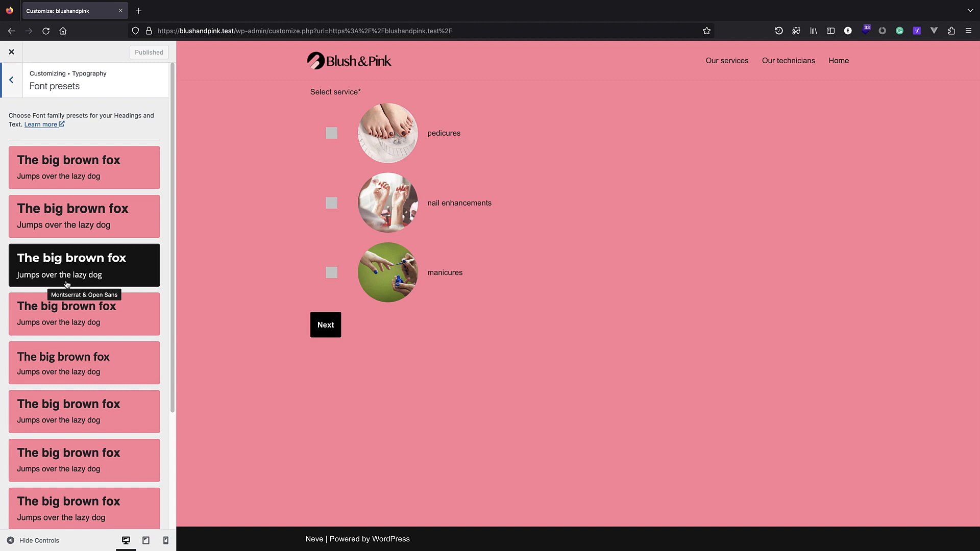
{"action": "left_click", "coordinate": [72, 278]}
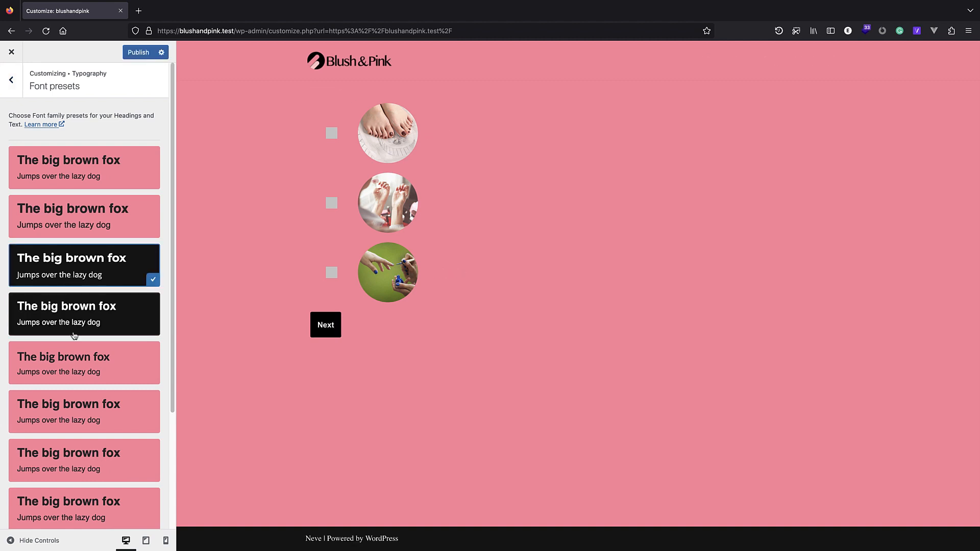
{"action": "left_click", "coordinate": [71, 364]}
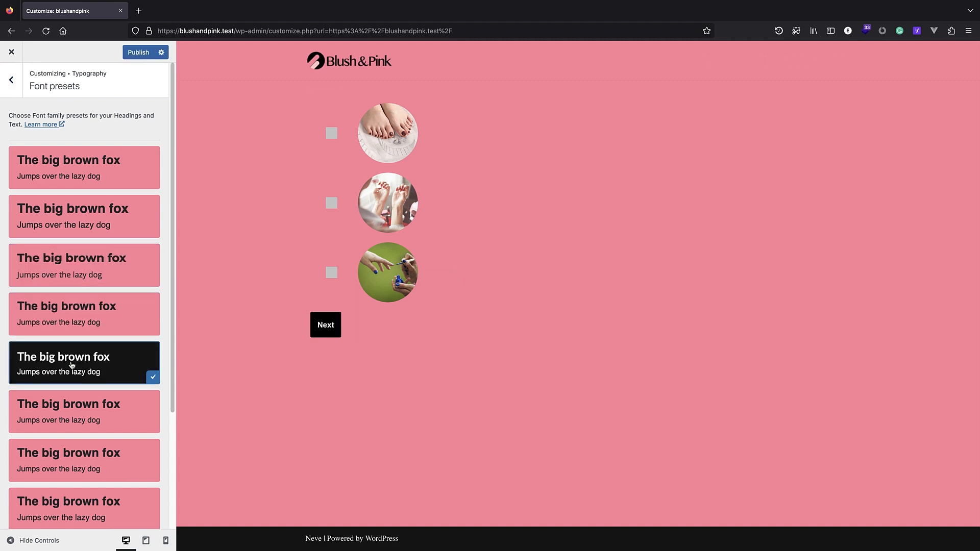
{"action": "left_click", "coordinate": [66, 228]}
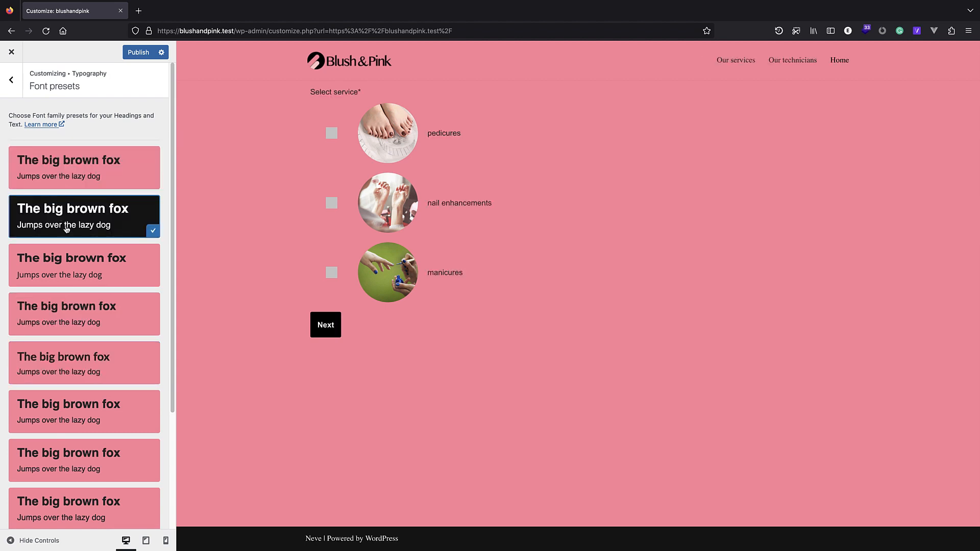
{"action": "left_click", "coordinate": [77, 458]}
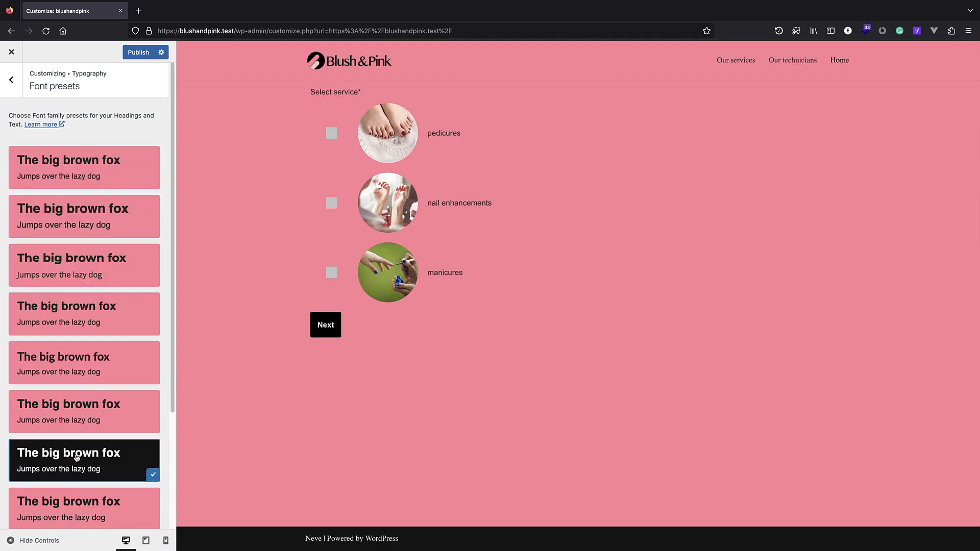
{"action": "scroll", "coordinate": [74, 449], "scroll_direction": "down", "scroll_amount": 1}
{"action": "left_click", "coordinate": [70, 470]}
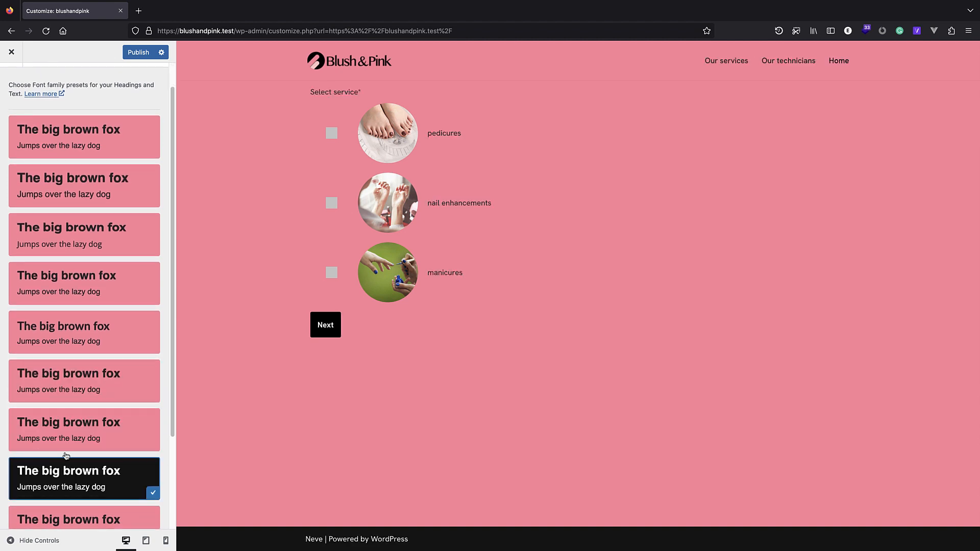
{"action": "left_click", "coordinate": [138, 52]}
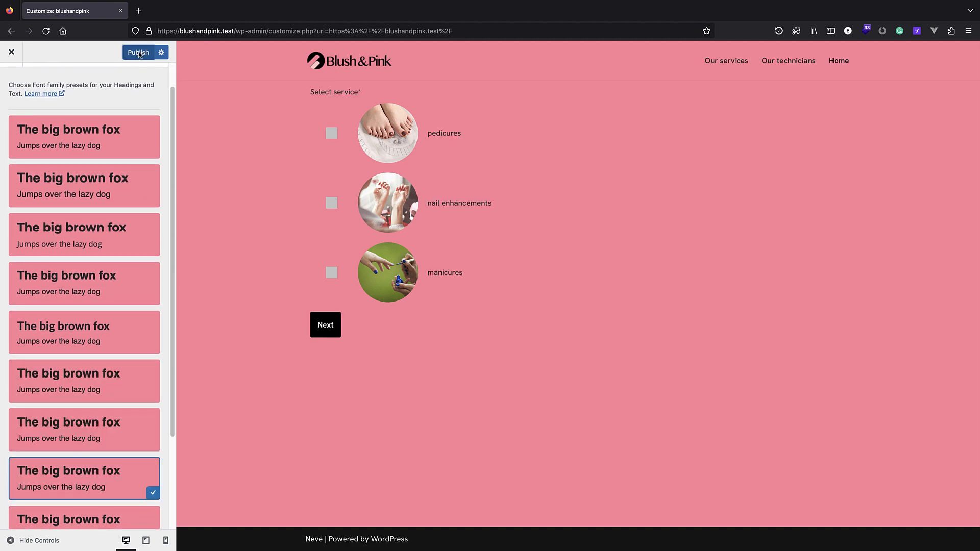
{"action": "left_click", "coordinate": [22, 55]}
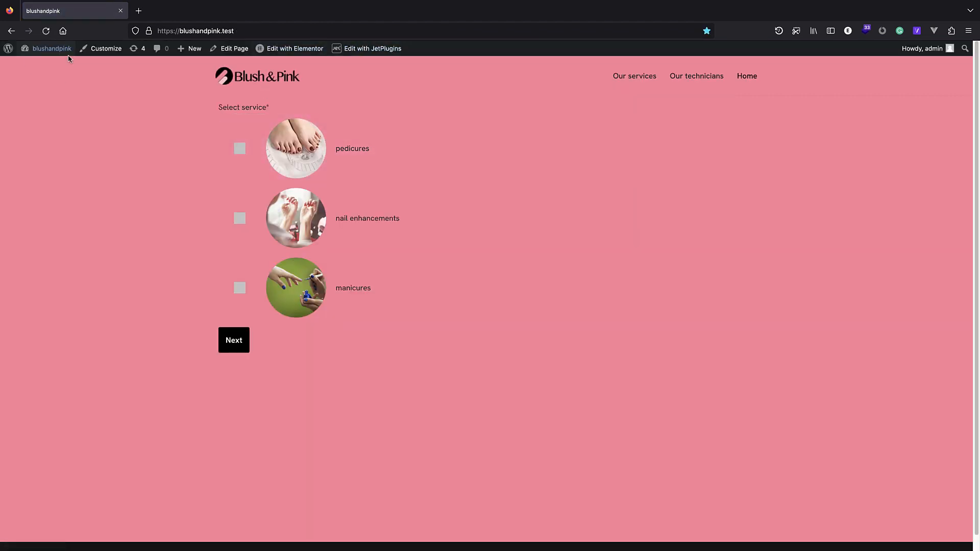
Open the nail-technician JetEngine listing in Elementor.
{"action": "left_click", "coordinate": [8, 48]}
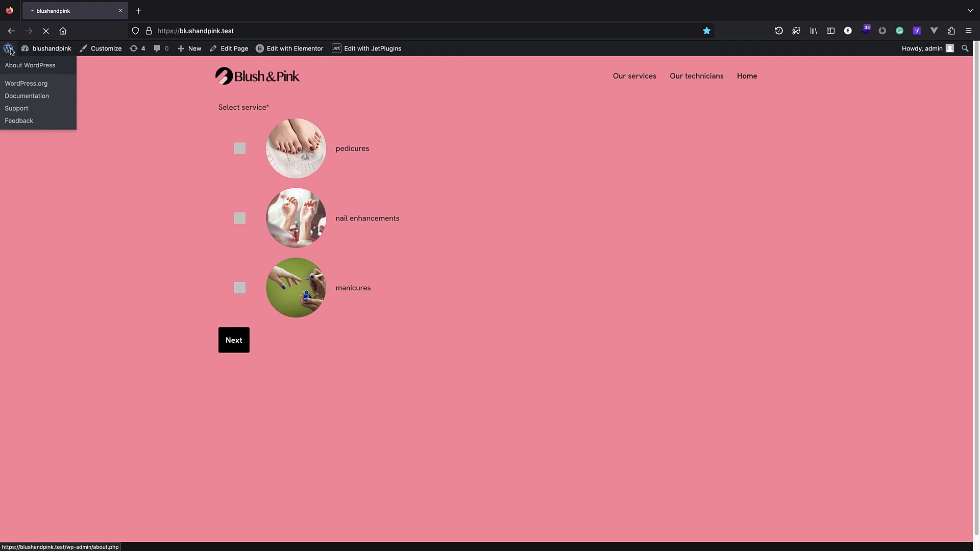
{"action": "mouse_move", "coordinate": [50, 414]}
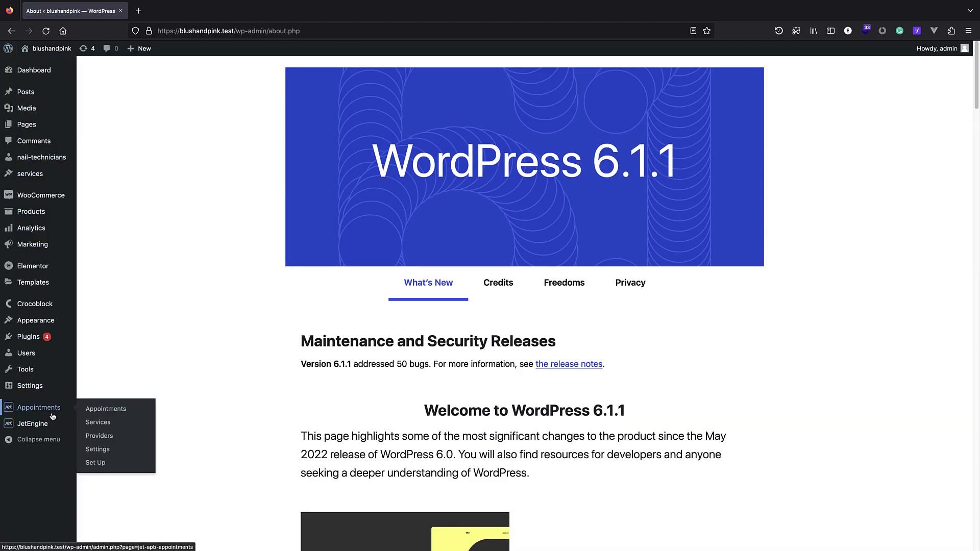
{"action": "left_click", "coordinate": [104, 429]}
{"action": "left_click", "coordinate": [134, 146]}
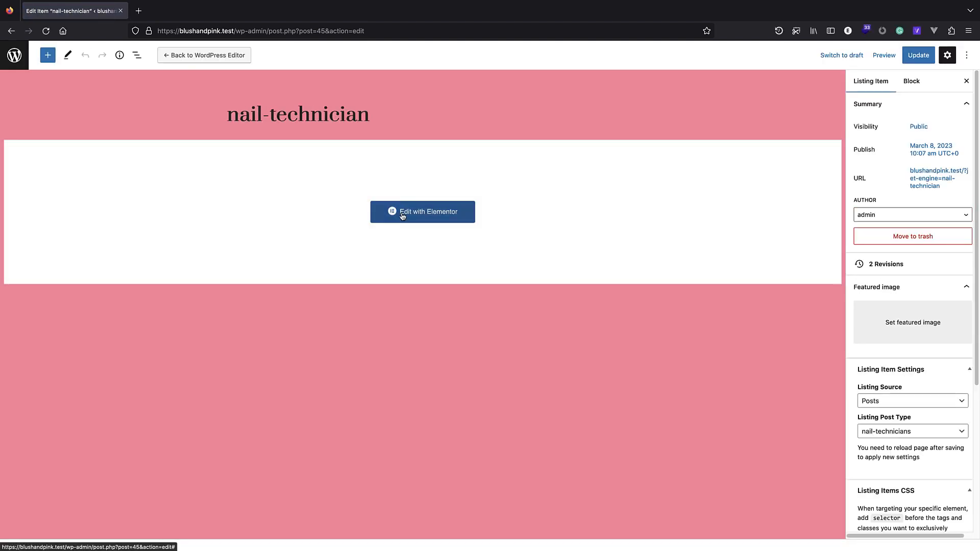
{"action": "left_click", "coordinate": [392, 214]}
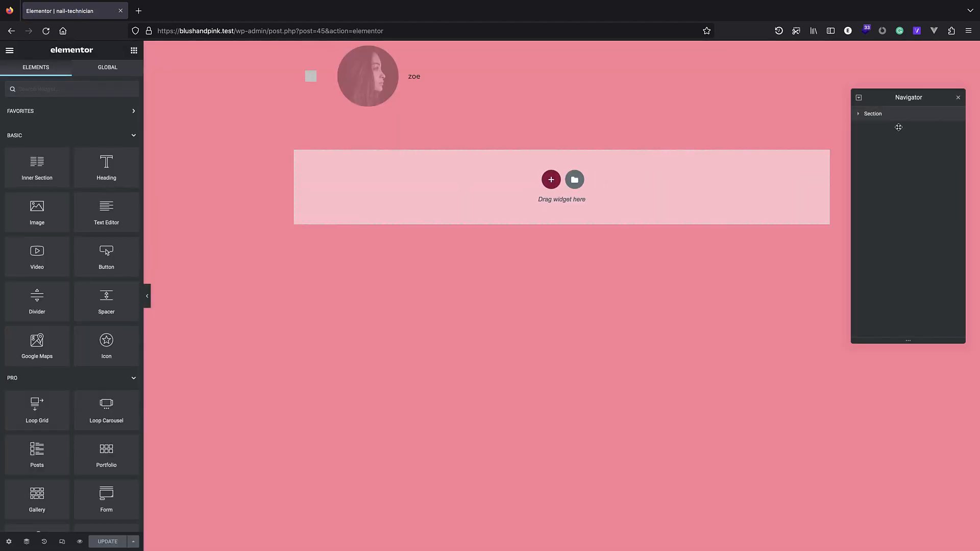
Give the listing's section a light pink (FF8BA0) hover background and save.
{"action": "left_click", "coordinate": [871, 113]}
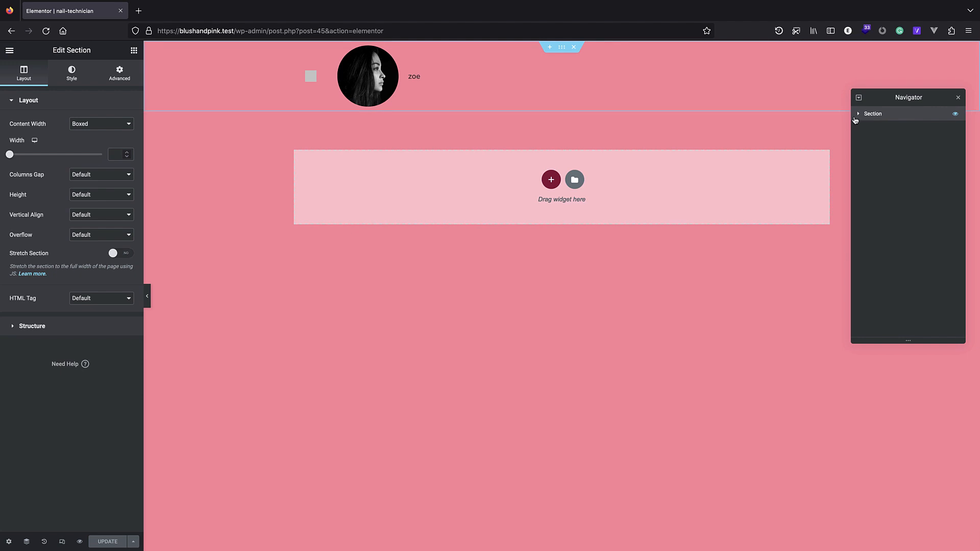
{"action": "left_click", "coordinate": [859, 113]}
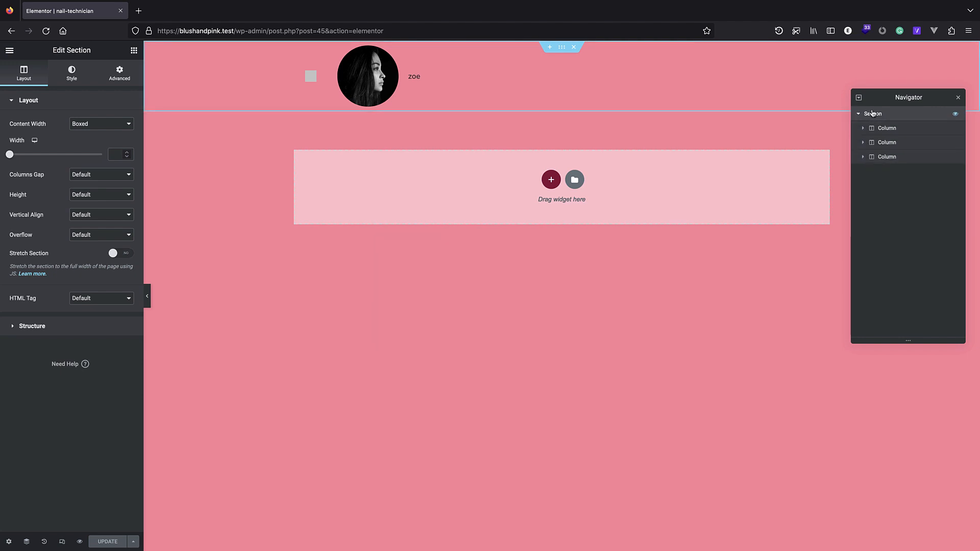
{"action": "left_click", "coordinate": [83, 72]}
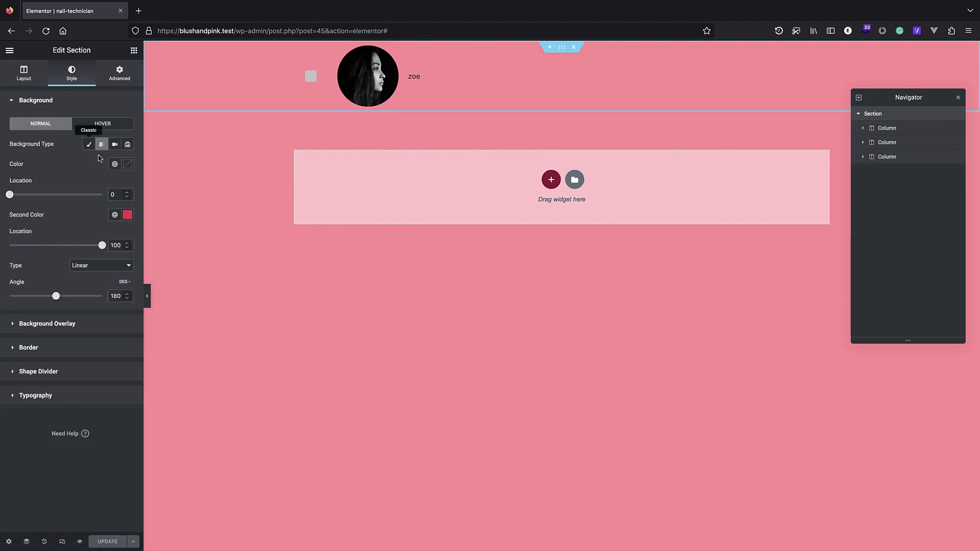
{"action": "left_click", "coordinate": [103, 124]}
{"action": "left_click", "coordinate": [128, 164]}
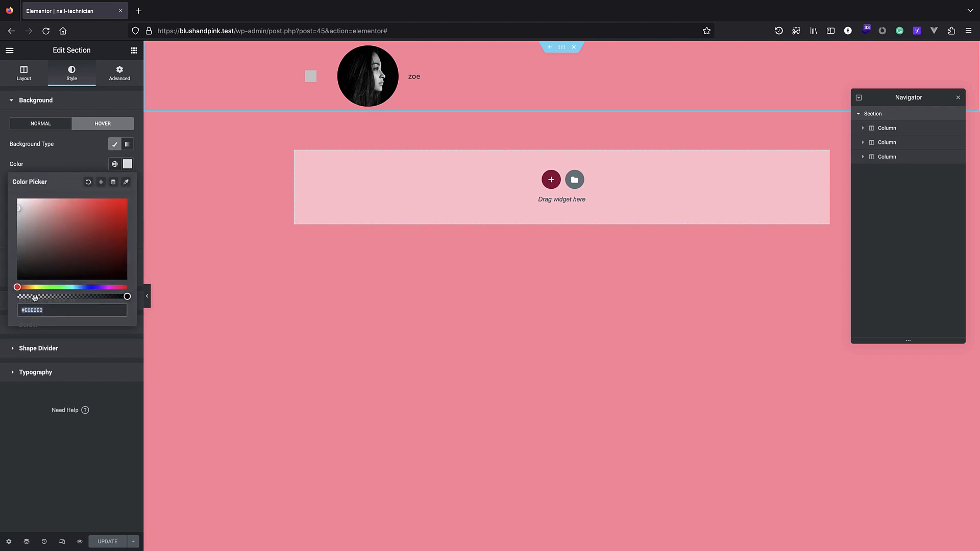
{"action": "type", "text": "FF8BA0"}
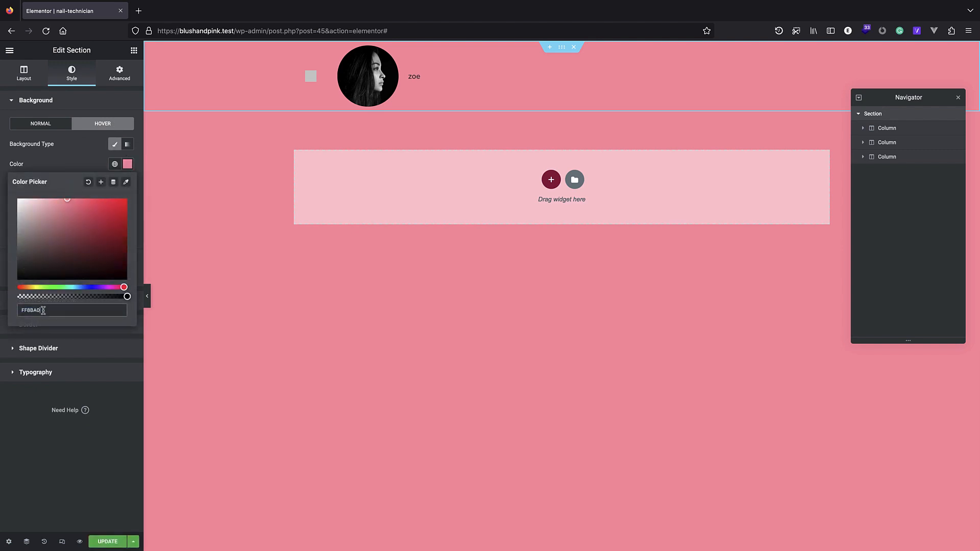
{"action": "left_click_drag", "start_coordinate": [61, 200], "coordinate": [54, 199]}
{"action": "double_click", "coordinate": [80, 306]}
{"action": "key", "text": "ctrl+s"}
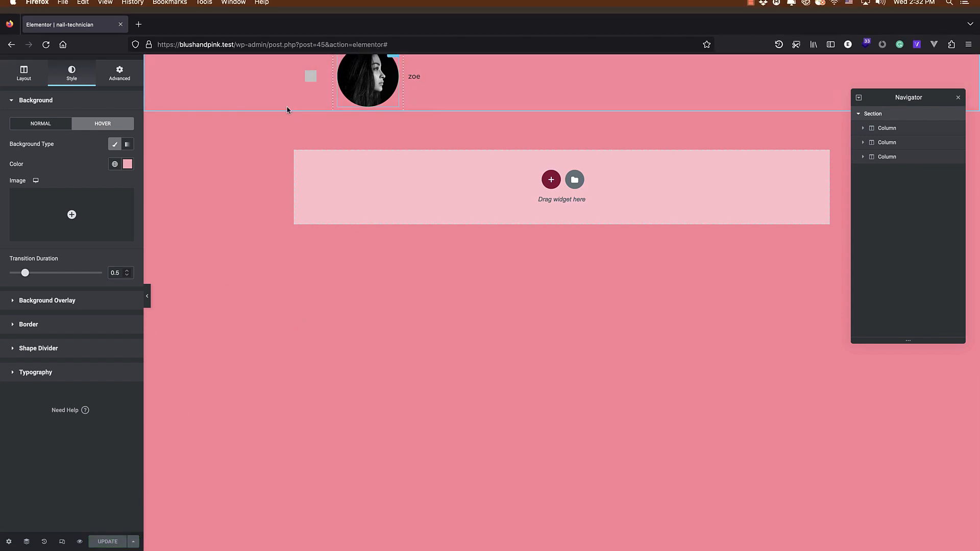
Load the site's front page and choose the nail enhancements service.
{"action": "left_click_drag", "start_coordinate": [403, 31], "coordinate": [237, 30]}
{"action": "key", "text": "BackSpace"}
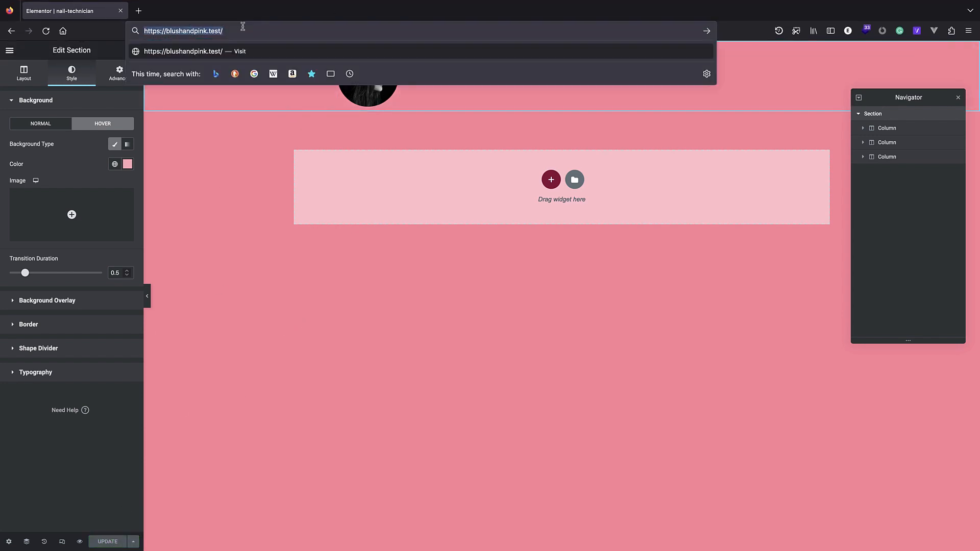
{"action": "key", "text": "Return"}
{"action": "left_click", "coordinate": [342, 244]}
Continue to the technician step, then open the service JetEngine listing in Elementor.
{"action": "left_click", "coordinate": [234, 340]}
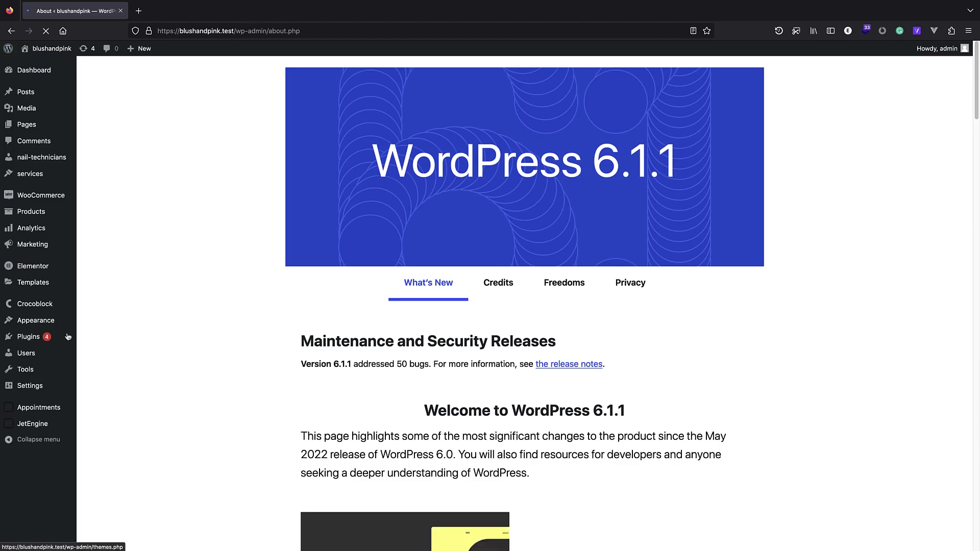
{"action": "mouse_move", "coordinate": [56, 423]}
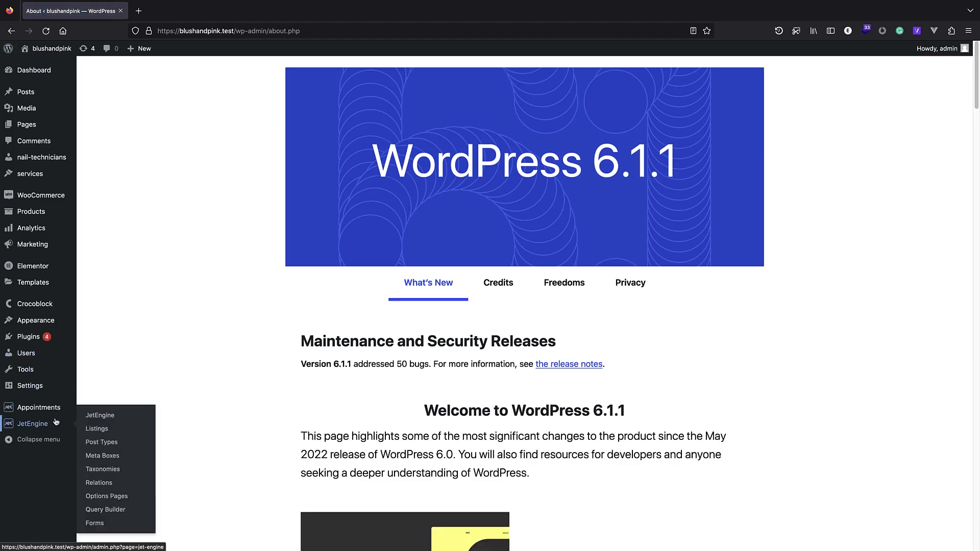
{"action": "left_click", "coordinate": [124, 430]}
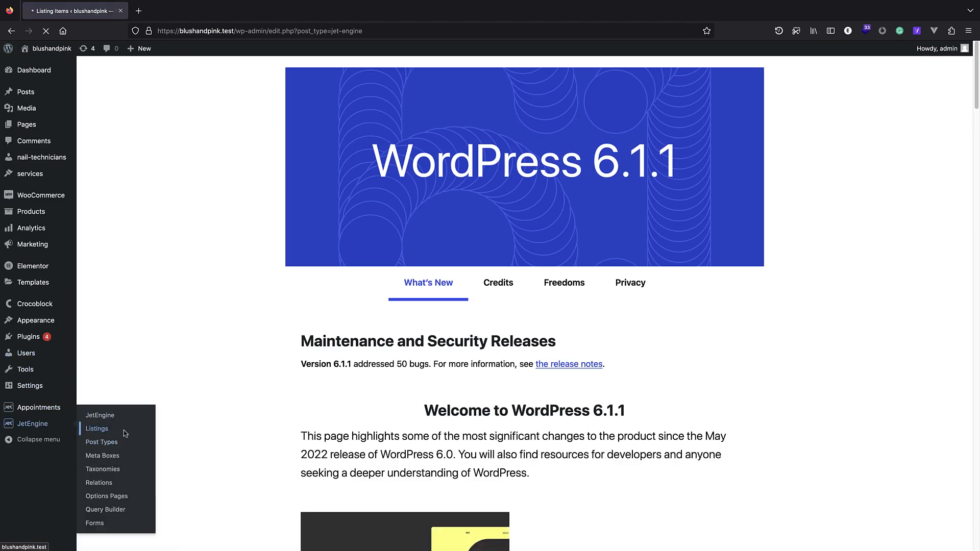
{"action": "left_click", "coordinate": [122, 176]}
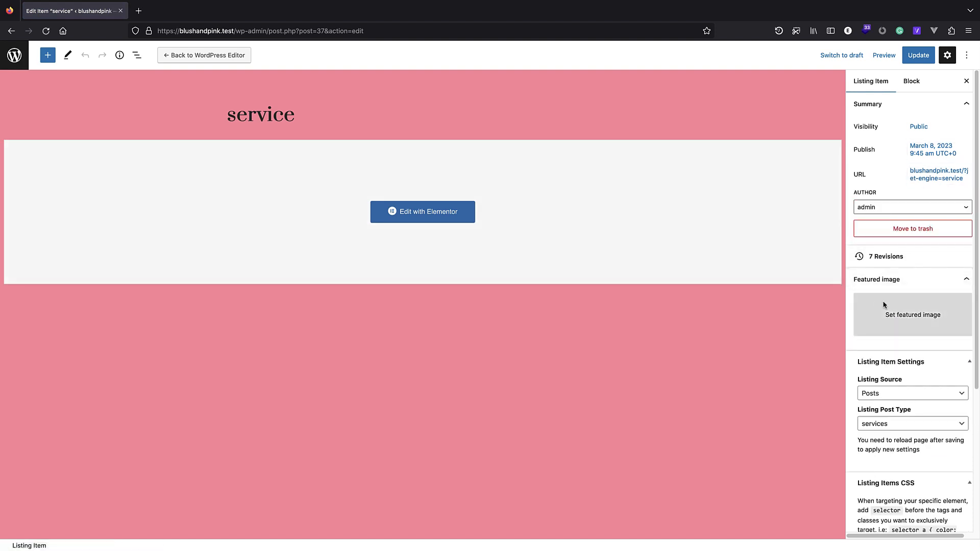
{"action": "left_click", "coordinate": [457, 209]}
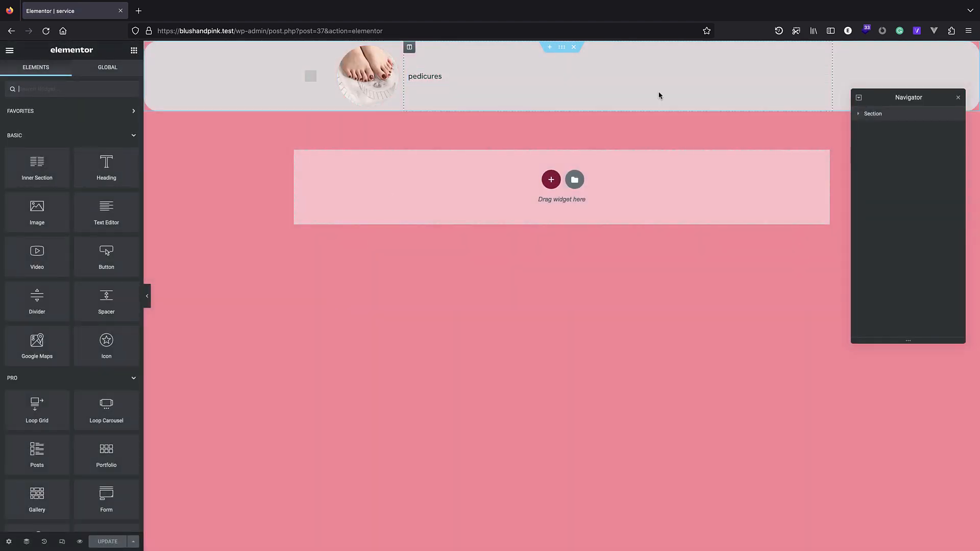
Set the service listing section's hover background to pink and save it.
{"action": "left_click", "coordinate": [562, 47]}
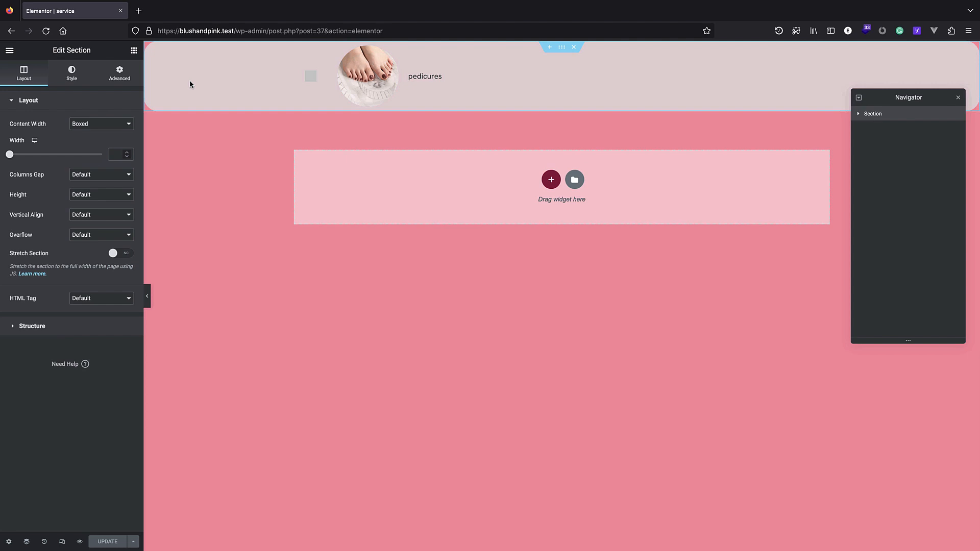
{"action": "left_click", "coordinate": [71, 72]}
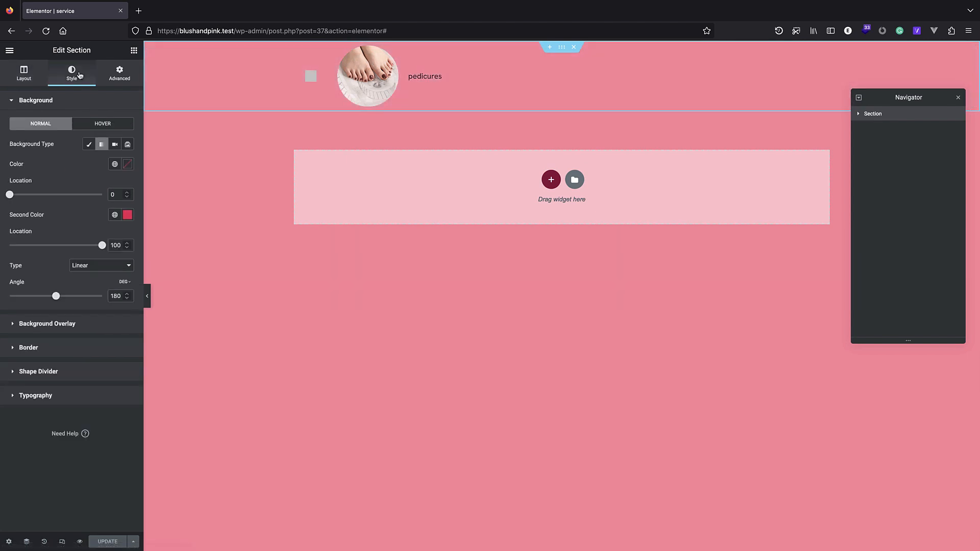
{"action": "left_click", "coordinate": [102, 123]}
{"action": "left_click", "coordinate": [127, 163]}
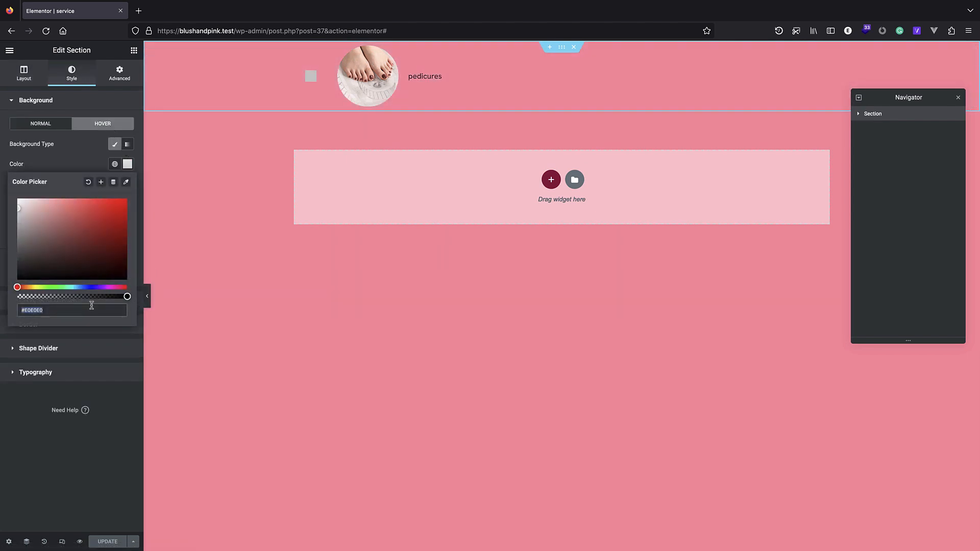
{"action": "key", "text": "super+v"}
{"action": "left_click", "coordinate": [99, 544]}
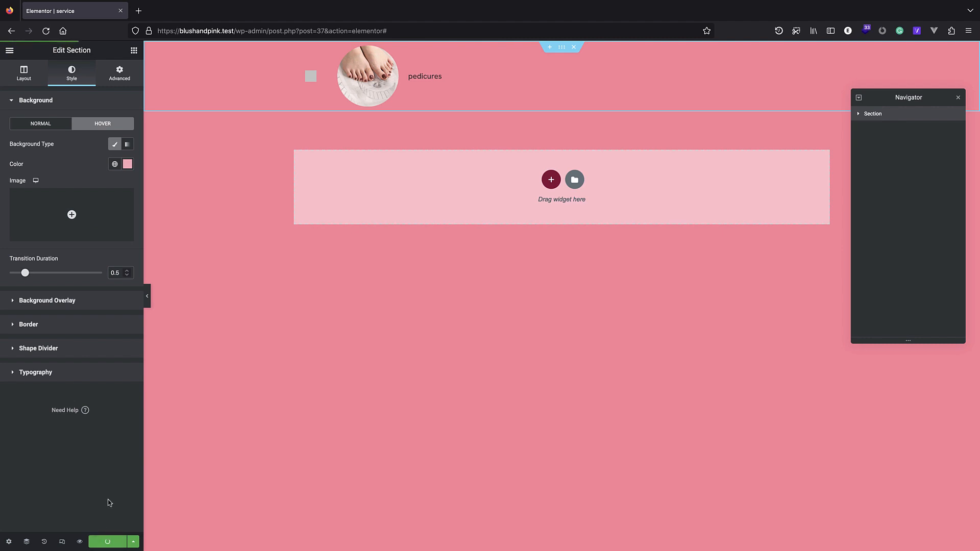
{"action": "left_click_drag", "start_coordinate": [394, 29], "coordinate": [236, 28]}
Load the front page to check the pink hover, then edit the Home page in Elementor.
{"action": "key", "text": "BackSpace"}
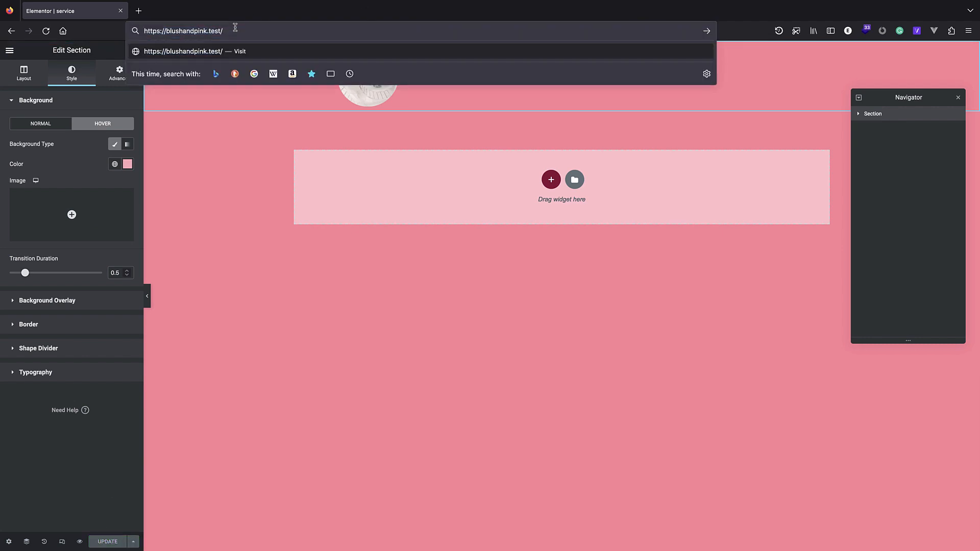
{"action": "key", "text": "Return"}
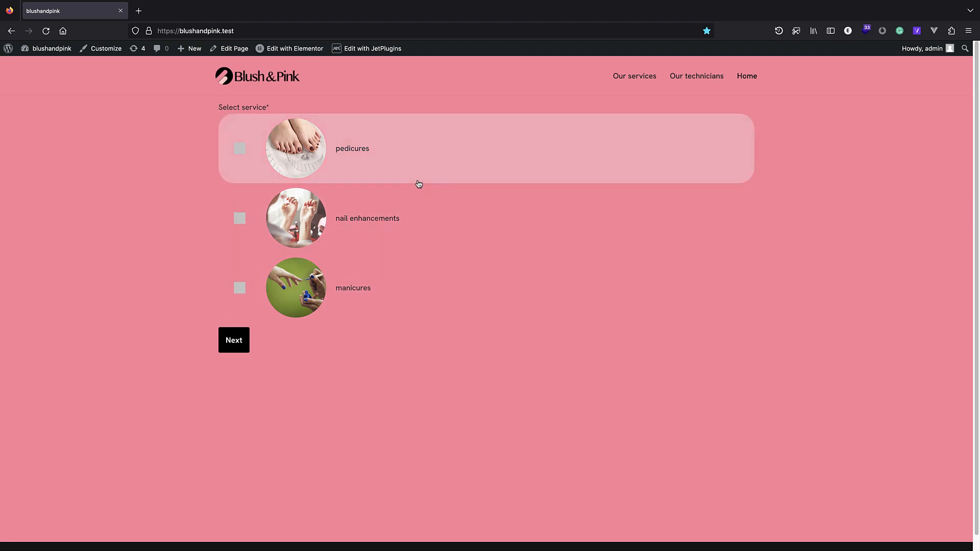
{"action": "mouse_move", "coordinate": [287, 54]}
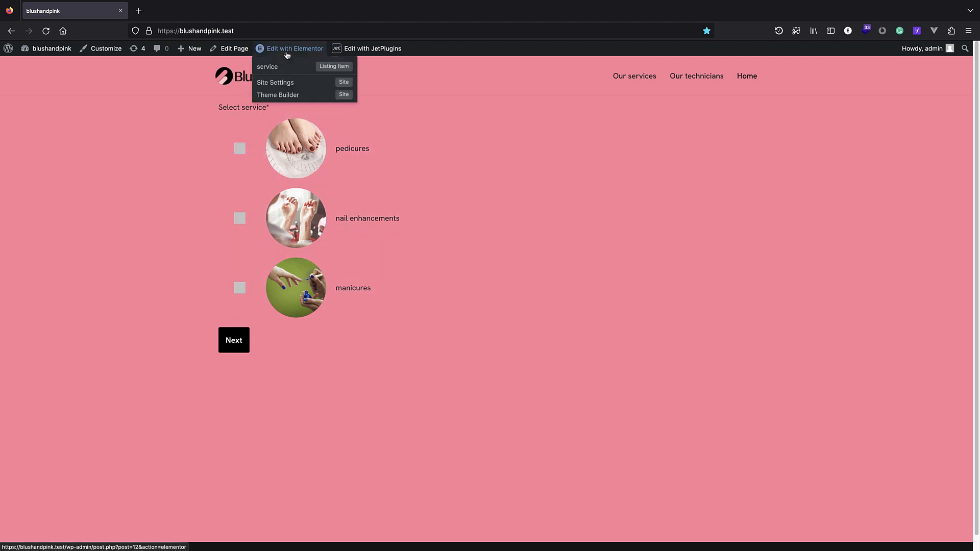
{"action": "left_click", "coordinate": [287, 50]}
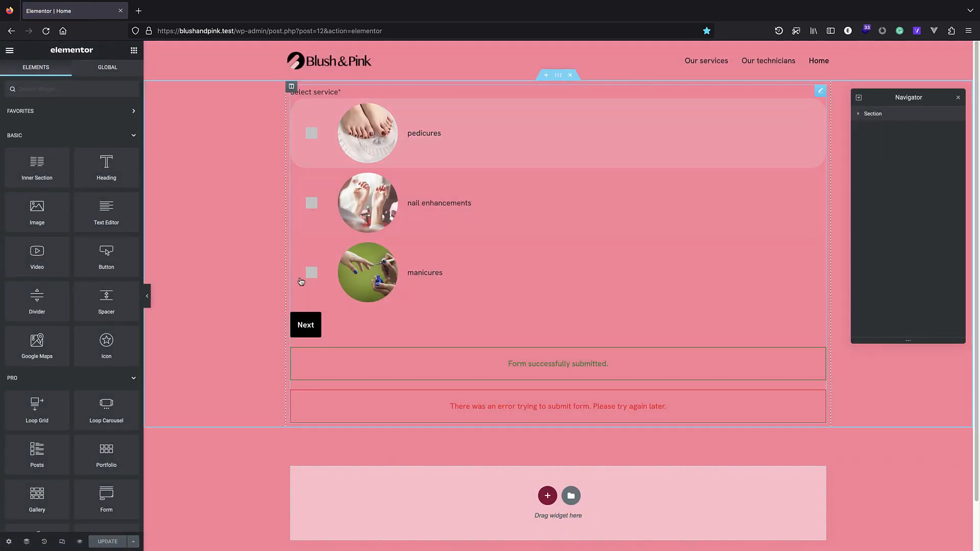
Select the booking Form widget in the Navigator and show its Style settings.
{"action": "left_click", "coordinate": [859, 115]}
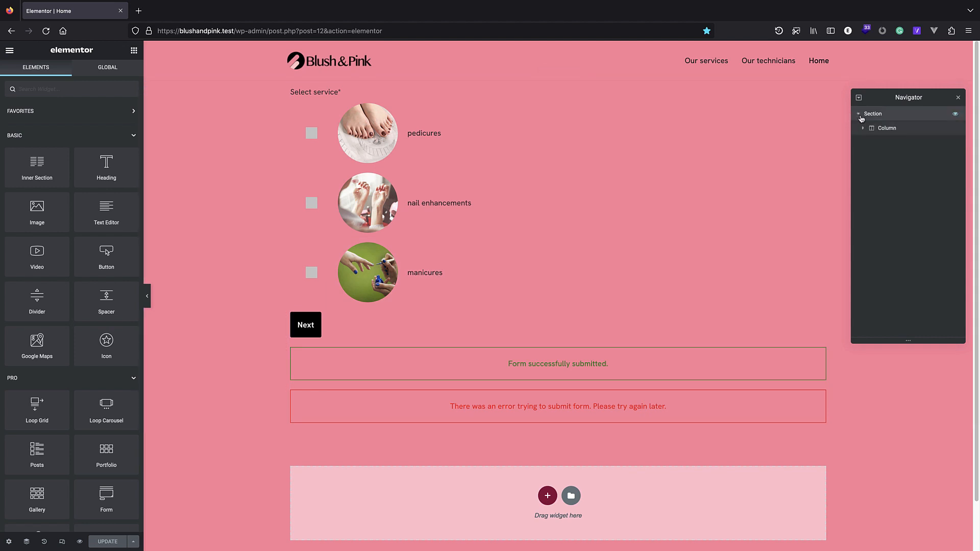
{"action": "left_click", "coordinate": [869, 129]}
{"action": "left_click", "coordinate": [863, 129]}
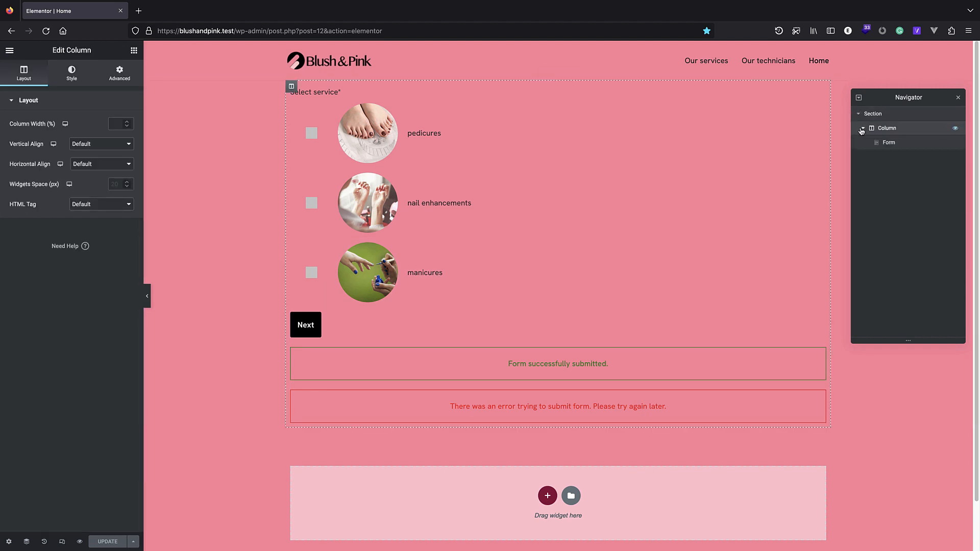
{"action": "left_click", "coordinate": [878, 144]}
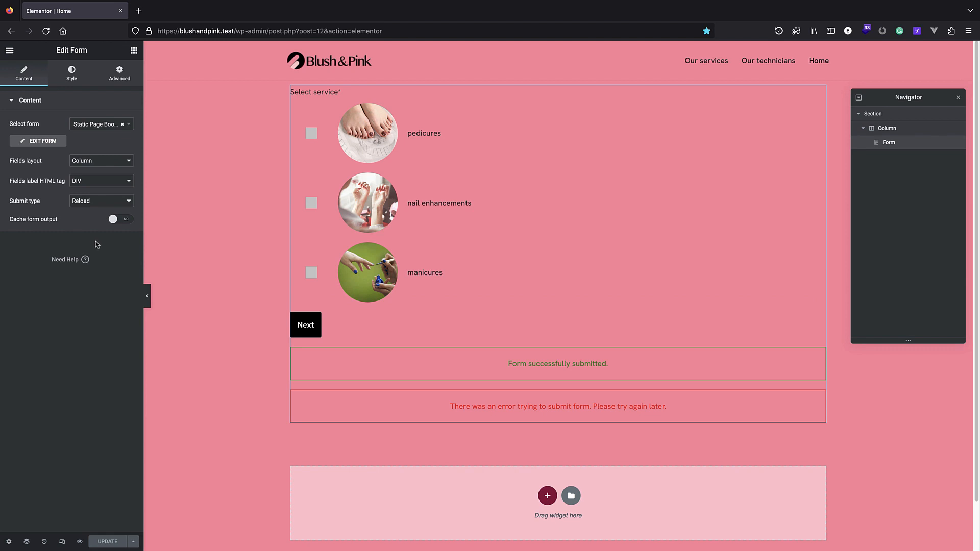
{"action": "left_click", "coordinate": [71, 72]}
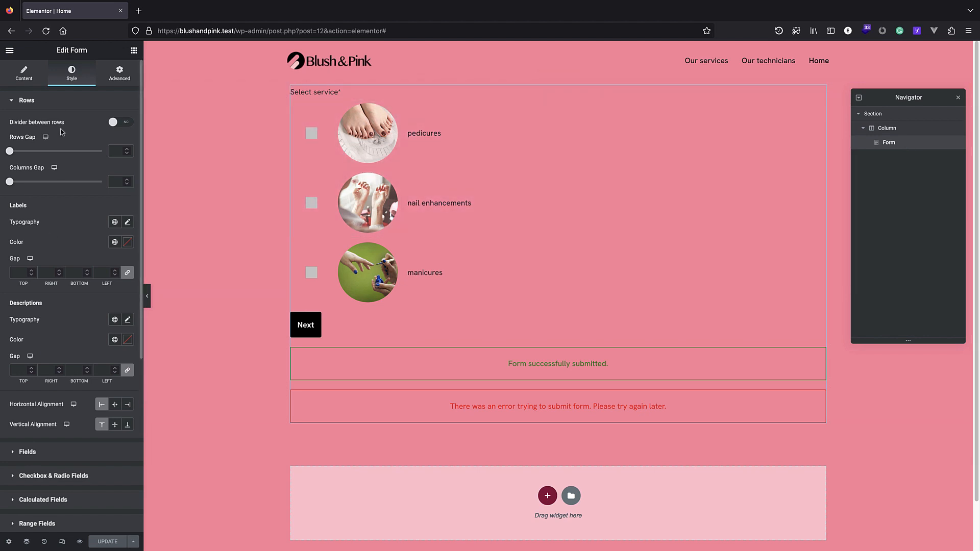
Give the Next Page button a 15 px border radius.
{"action": "scroll", "coordinate": [64, 159], "scroll_direction": "down", "scroll_amount": 5}
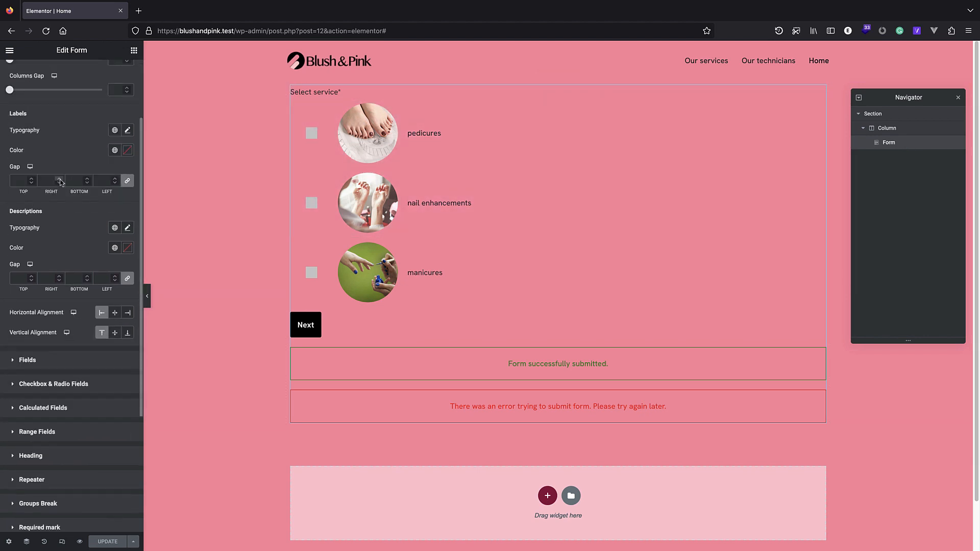
{"action": "left_click", "coordinate": [66, 425]}
{"action": "scroll", "coordinate": [46, 397], "scroll_direction": "down", "scroll_amount": 4}
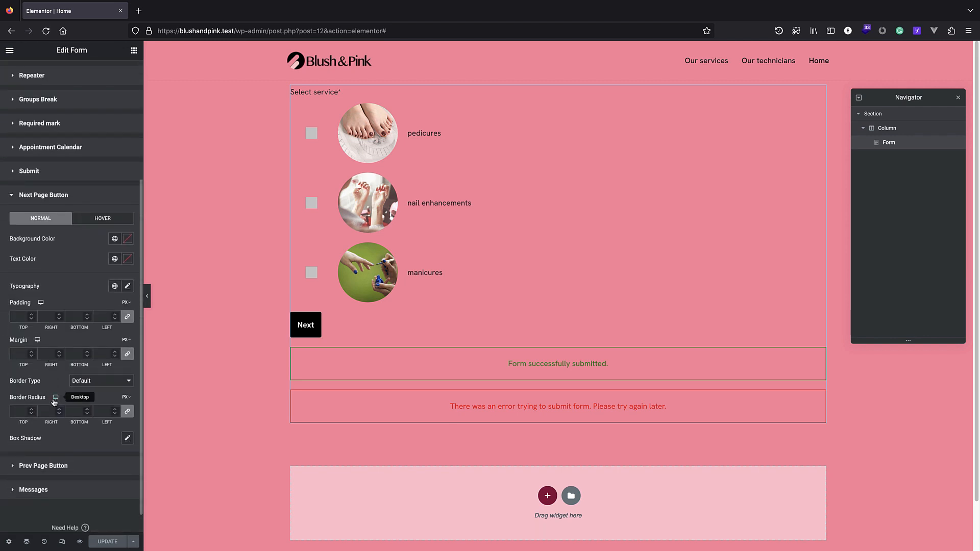
{"action": "mouse_move", "coordinate": [126, 398]}
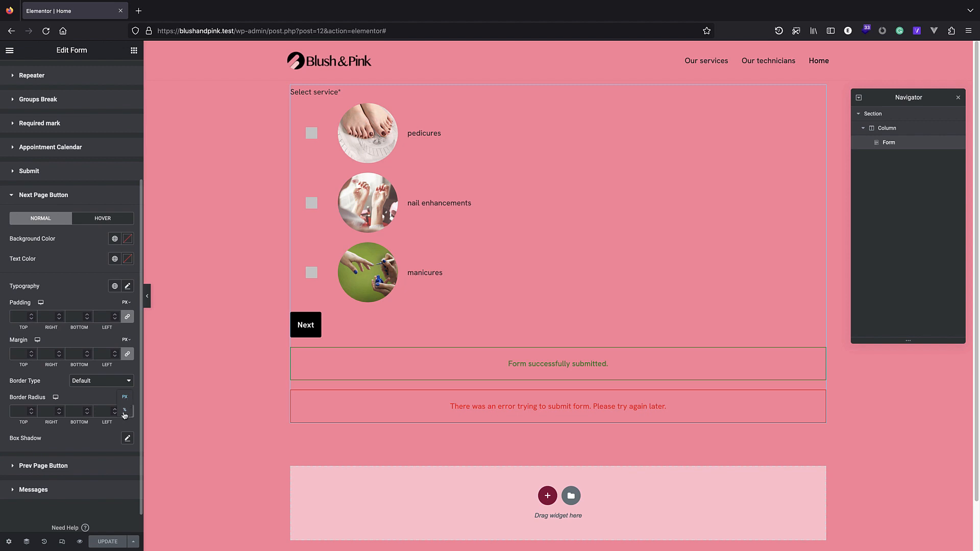
{"action": "left_click", "coordinate": [31, 410]}
{"action": "left_click", "coordinate": [31, 410]}
{"action": "left_click", "coordinate": [31, 410]}
{"action": "left_click", "coordinate": [31, 410]}
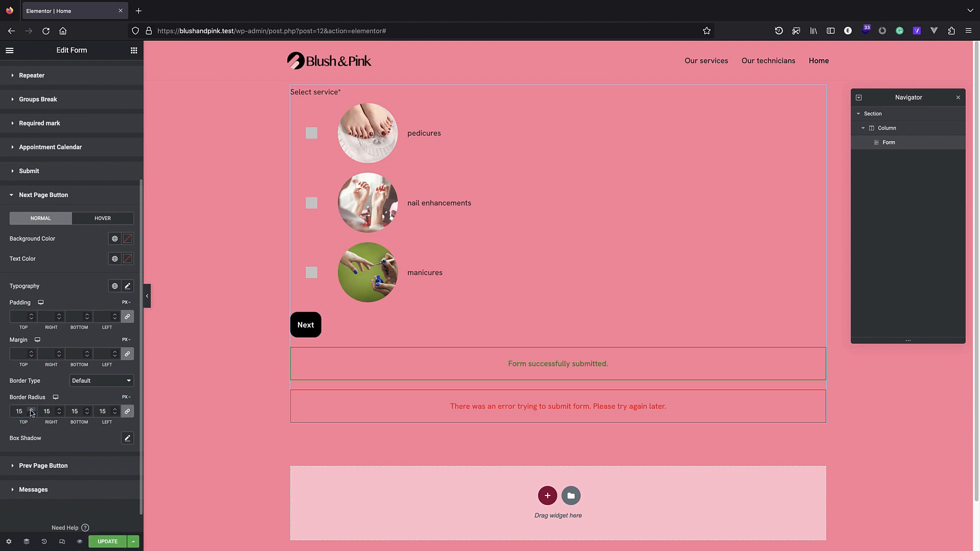
Round the Prev Page and Submit buttons to 15 px and update the page.
{"action": "left_click", "coordinate": [60, 467]}
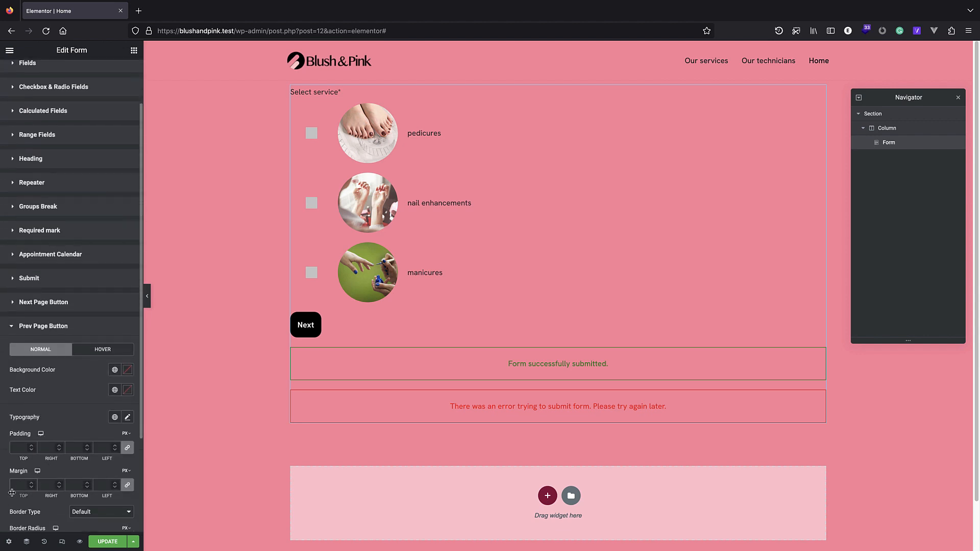
{"action": "scroll", "coordinate": [12, 493], "scroll_direction": "down", "scroll_amount": 3}
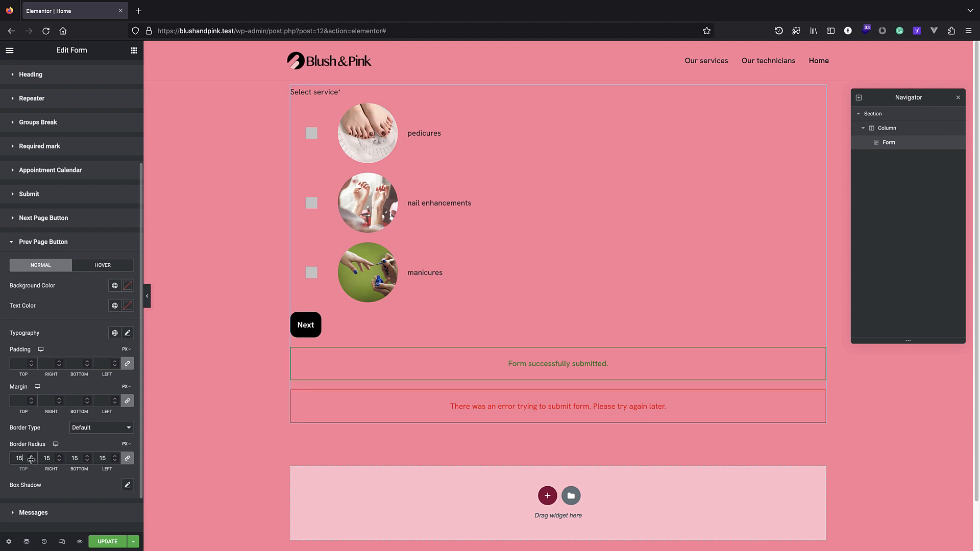
{"action": "scroll", "coordinate": [58, 339], "scroll_direction": "up", "scroll_amount": 2}
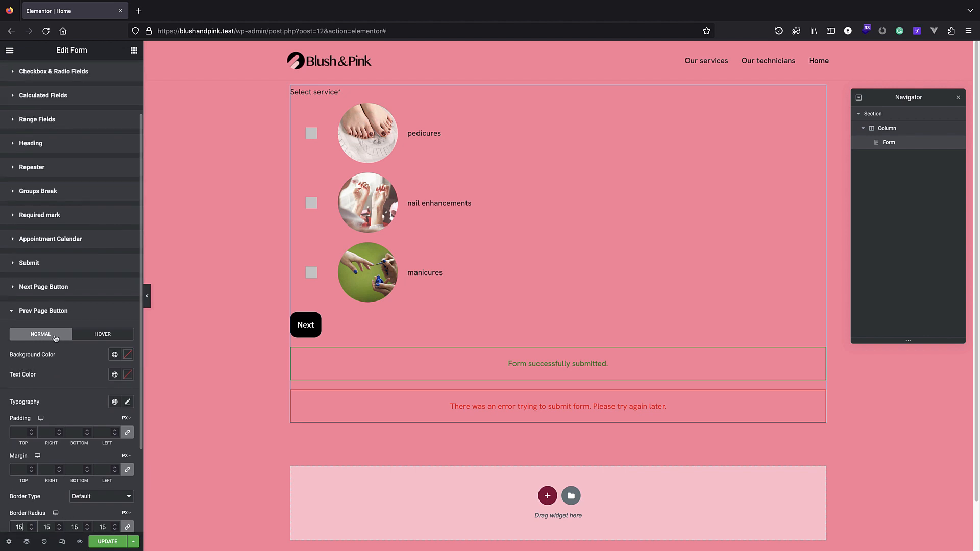
{"action": "left_click", "coordinate": [49, 270]}
{"action": "scroll", "coordinate": [56, 384], "scroll_direction": "down", "scroll_amount": 2}
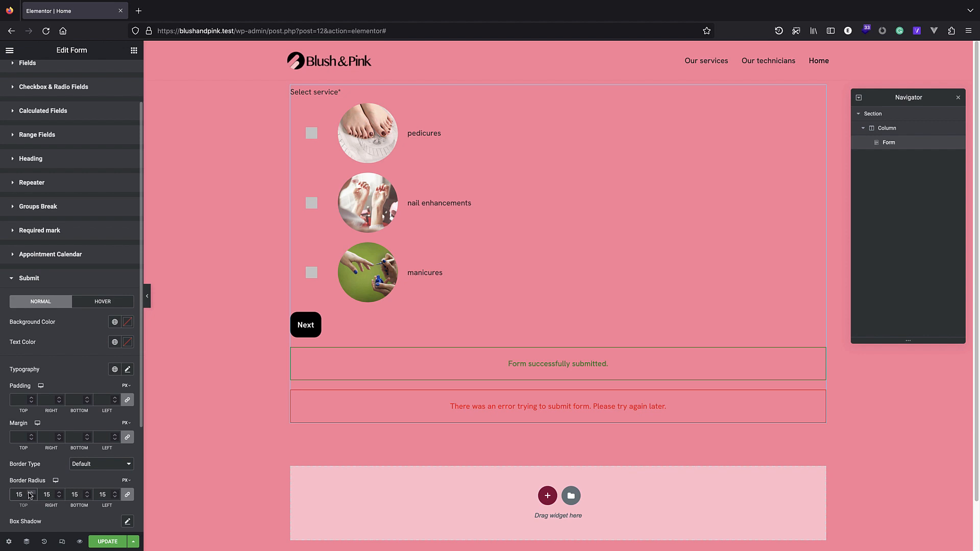
{"action": "left_click", "coordinate": [57, 278]}
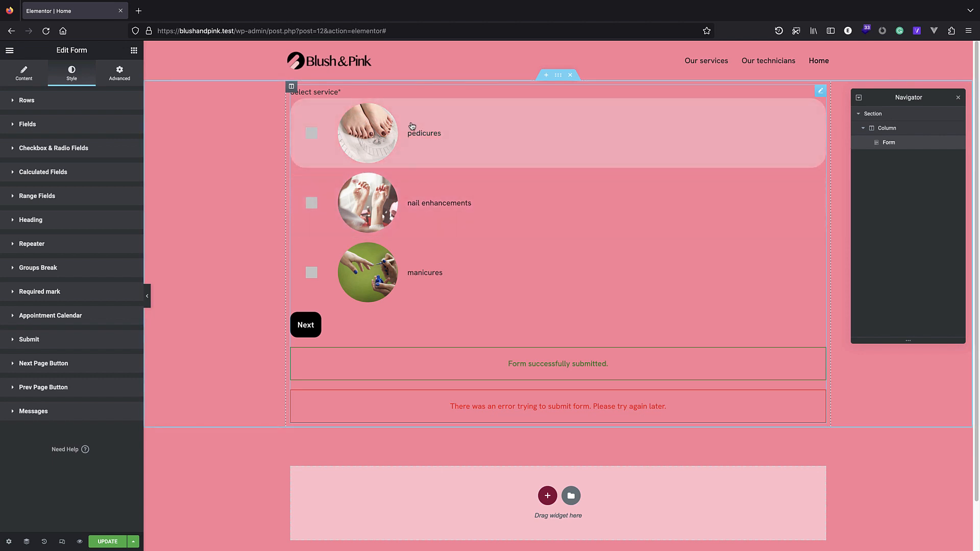
{"action": "left_click", "coordinate": [115, 542]}
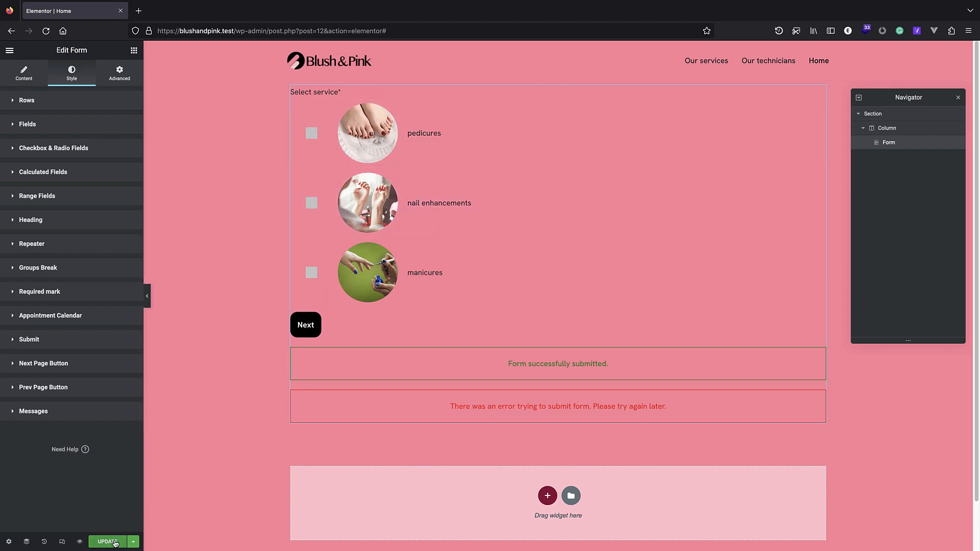
{"action": "left_click_drag", "start_coordinate": [409, 29], "coordinate": [239, 29]}
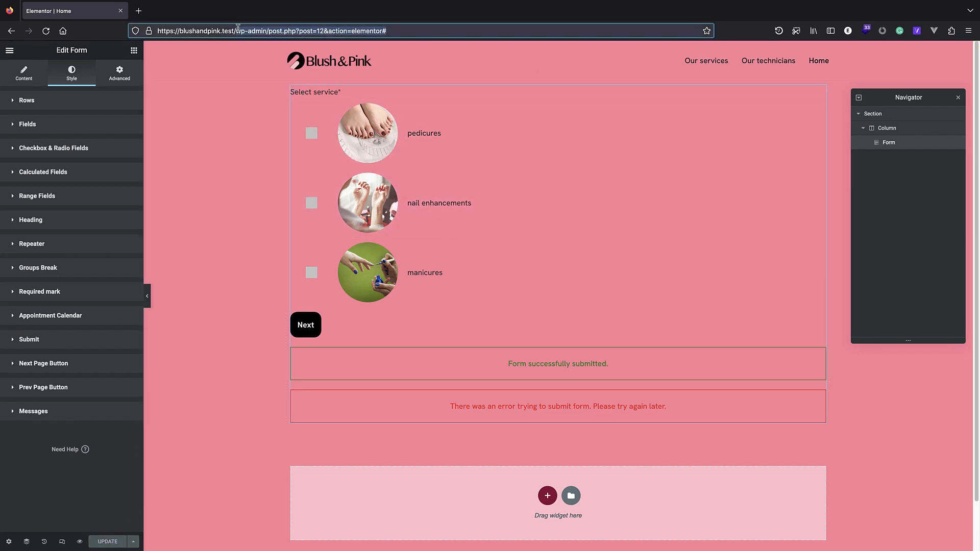
Go to JetEngine Listings and open the nail-technician and service listings in new tabs.
{"action": "key", "text": "BackSpace"}
{"action": "key", "text": "Return"}
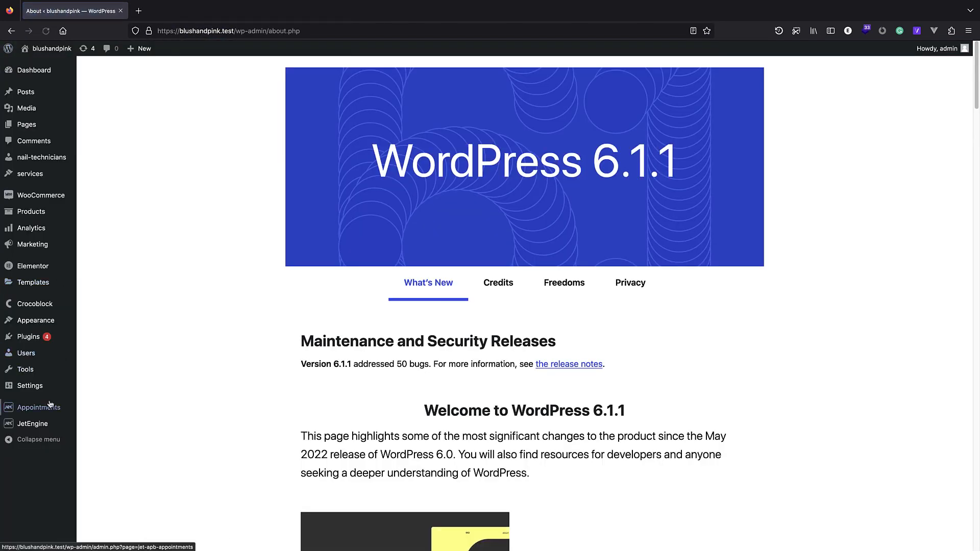
{"action": "mouse_move", "coordinate": [50, 413]}
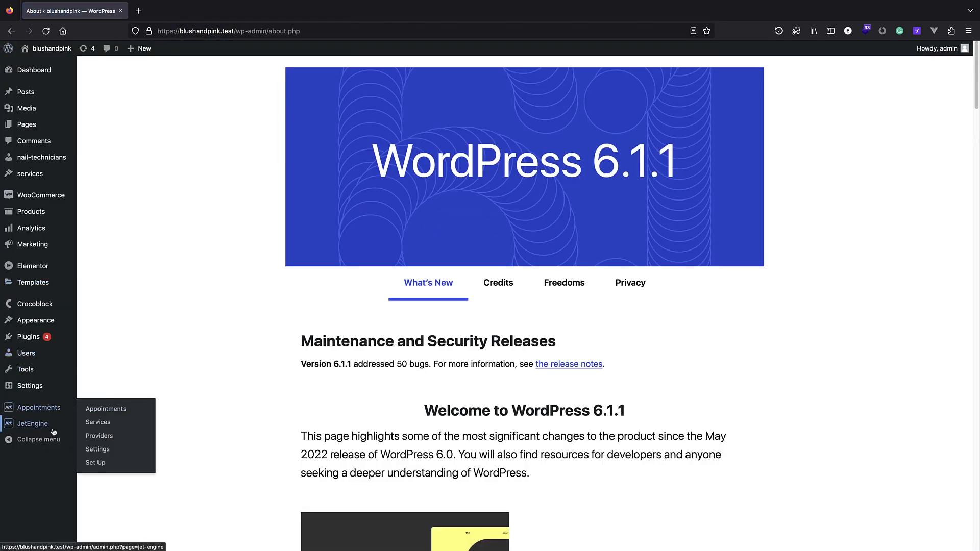
{"action": "left_click", "coordinate": [97, 433]}
{"action": "right_click", "coordinate": [144, 148]}
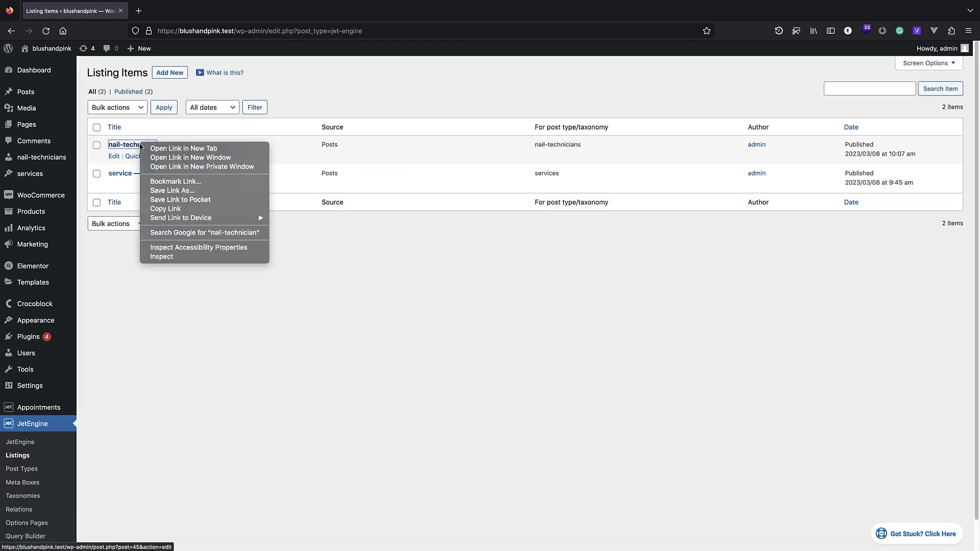
{"action": "left_click", "coordinate": [183, 149]}
{"action": "right_click", "coordinate": [131, 174]}
{"action": "left_click", "coordinate": [168, 178]}
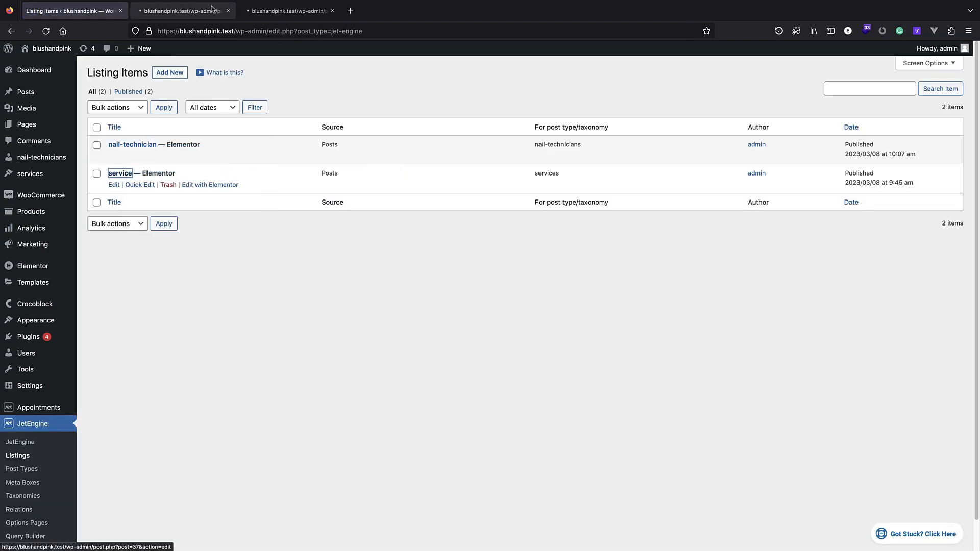
Open both the nail-technician and service listings in Elementor.
{"action": "key", "text": "ctrl+Tab"}
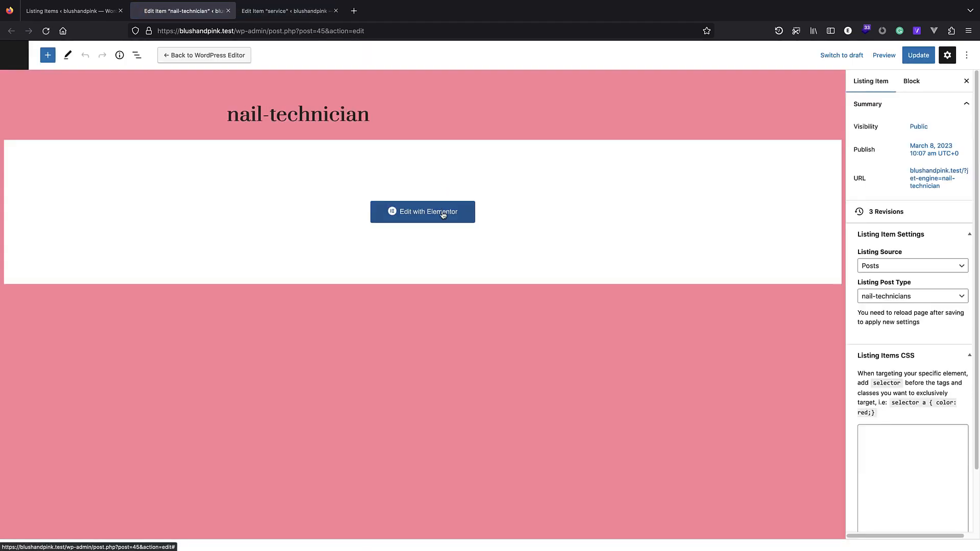
{"action": "left_click", "coordinate": [444, 212]}
{"action": "left_click", "coordinate": [318, 10]}
{"action": "left_click", "coordinate": [389, 216]}
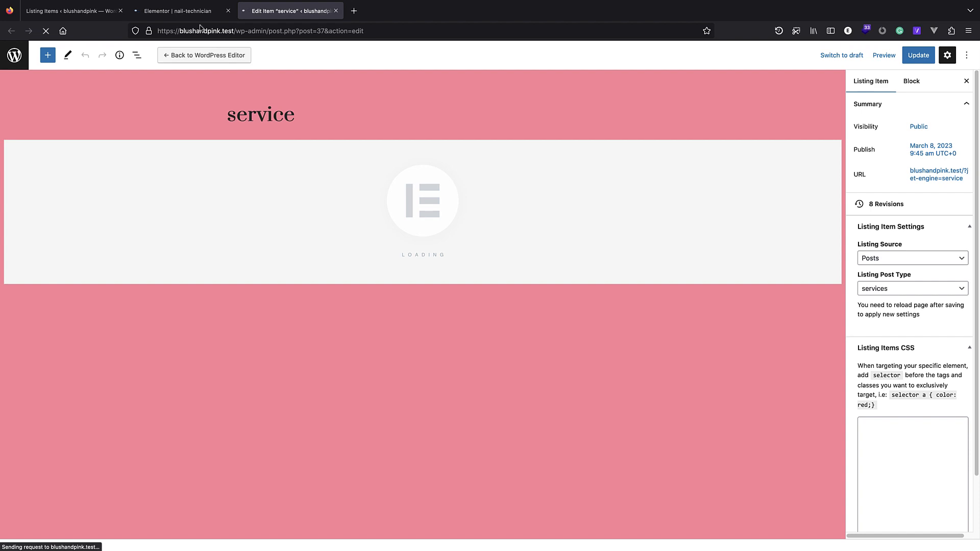
{"action": "key", "text": "ctrl+shift+Tab"}
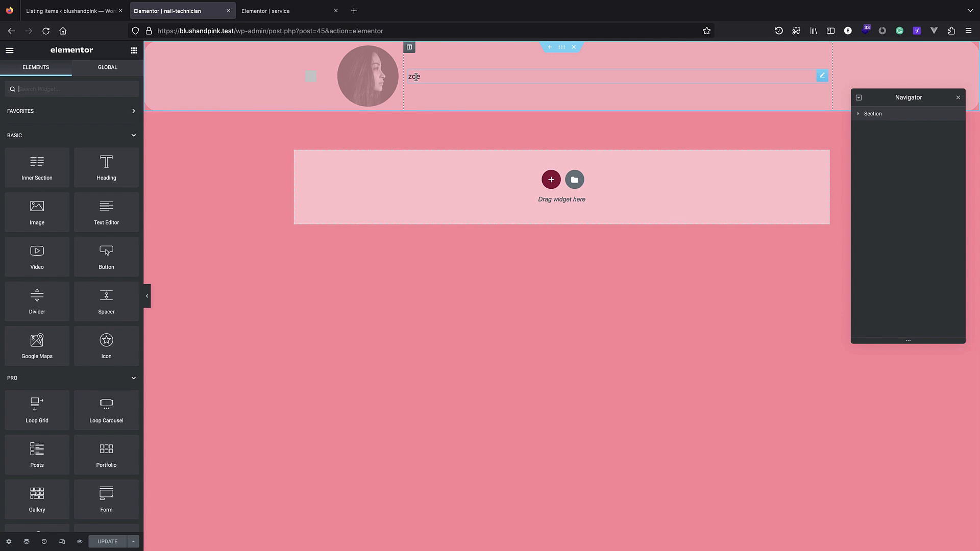
Enlarge the technician name field's font size in EM units and save the listing.
{"action": "left_click", "coordinate": [416, 74]}
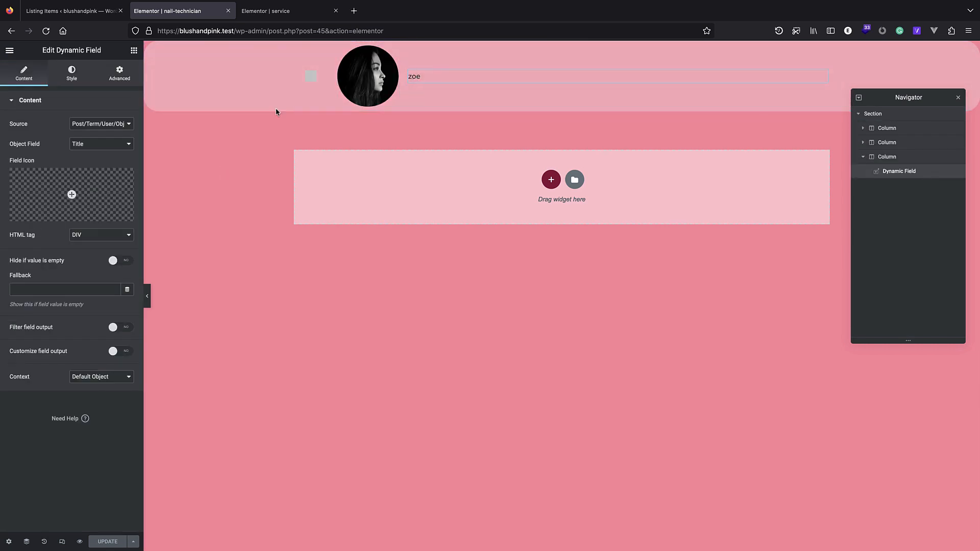
{"action": "left_click", "coordinate": [71, 74]}
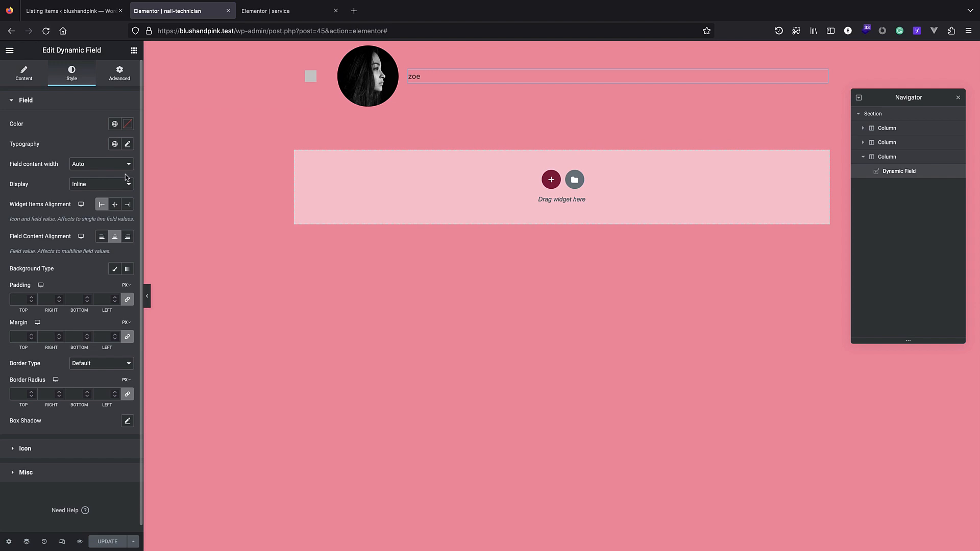
{"action": "left_click", "coordinate": [127, 144]}
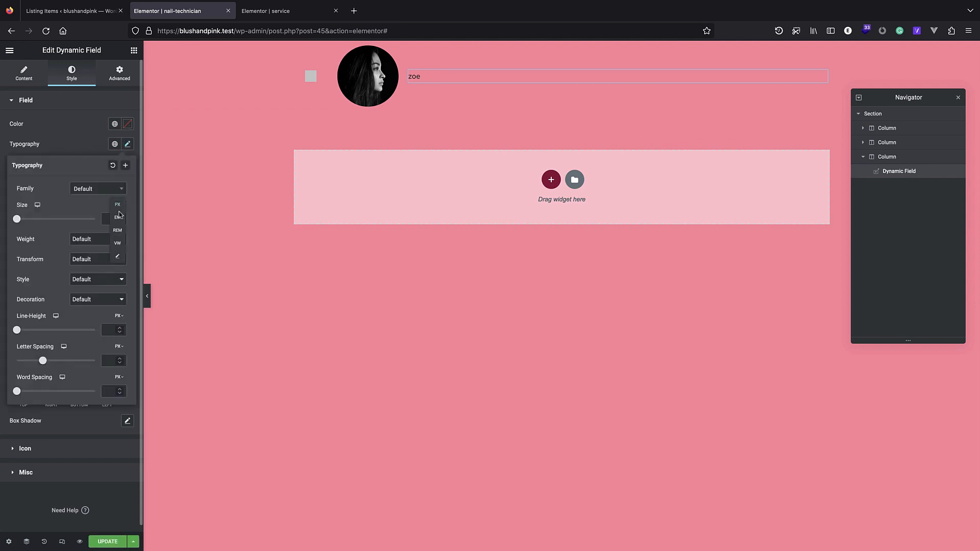
{"action": "left_click", "coordinate": [123, 223]}
{"action": "left_click_drag", "start_coordinate": [17, 220], "coordinate": [31, 223]}
{"action": "left_click", "coordinate": [107, 542]}
Set the service name field's font size to 1.7 em and save the service listing.
{"action": "left_click", "coordinate": [266, 11]}
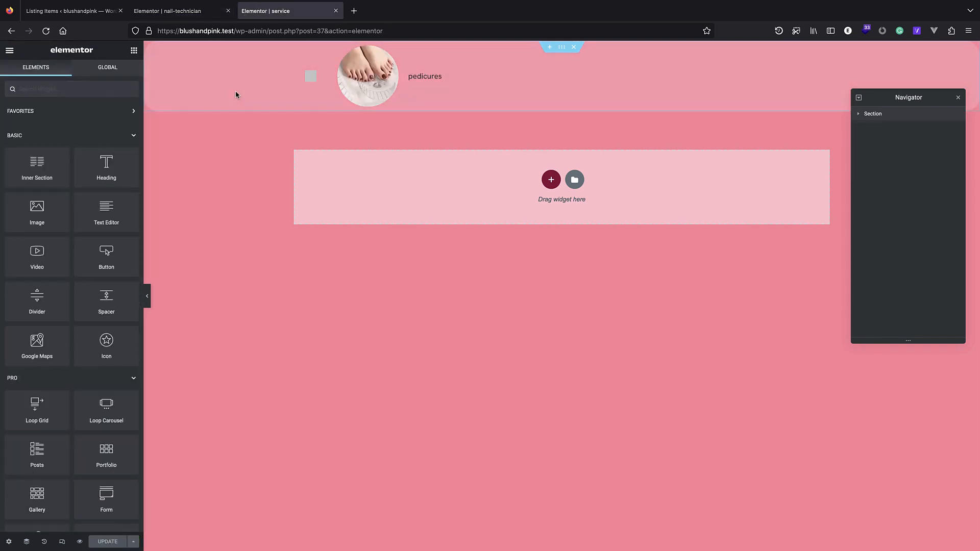
{"action": "left_click", "coordinate": [423, 74]}
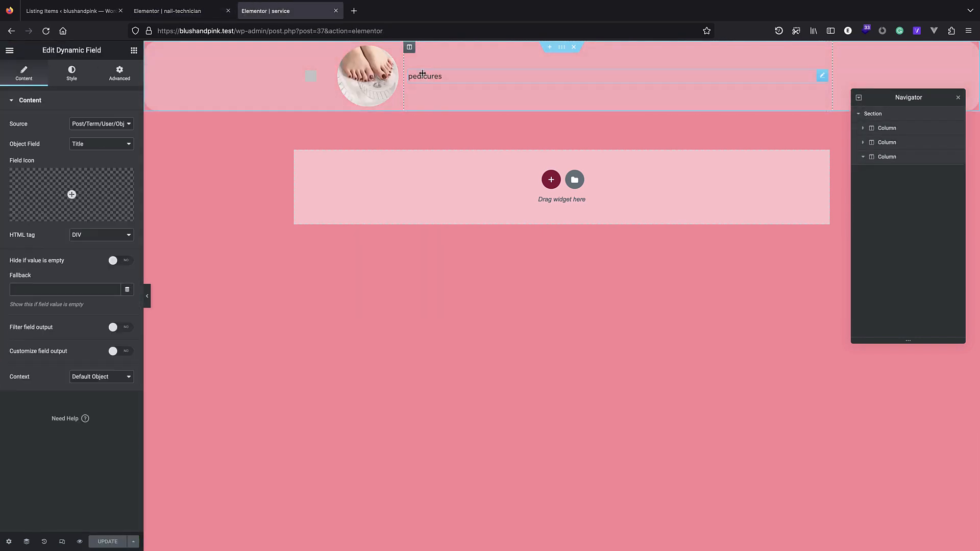
{"action": "left_click", "coordinate": [75, 75]}
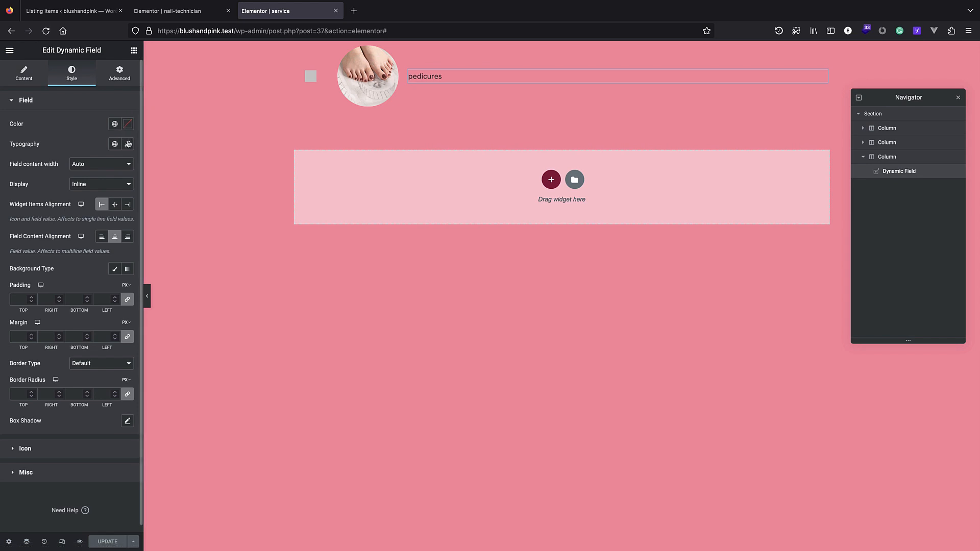
{"action": "left_click", "coordinate": [128, 144]}
{"action": "left_click", "coordinate": [117, 204]}
{"action": "left_click", "coordinate": [118, 218]}
{"action": "left_click_drag", "start_coordinate": [17, 219], "coordinate": [31, 229]}
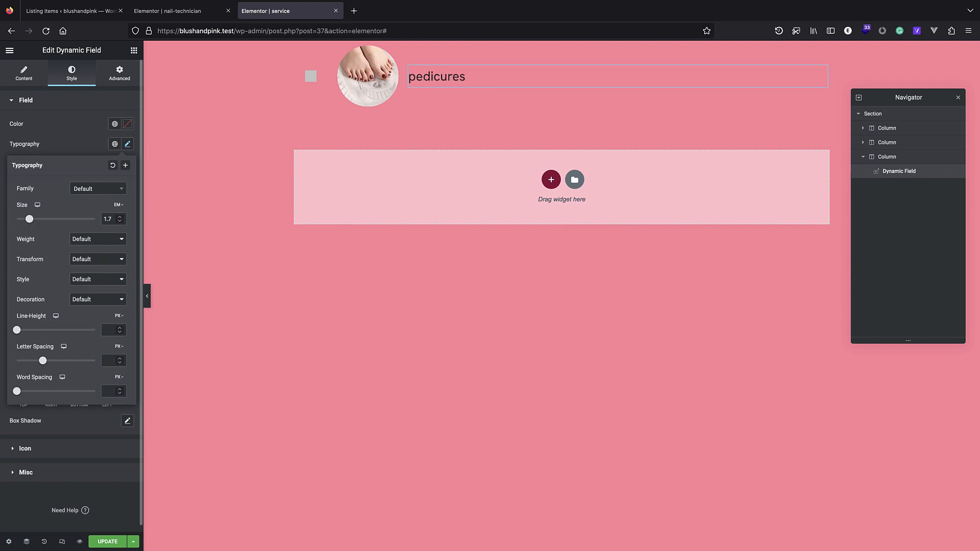
{"action": "left_click", "coordinate": [107, 542]}
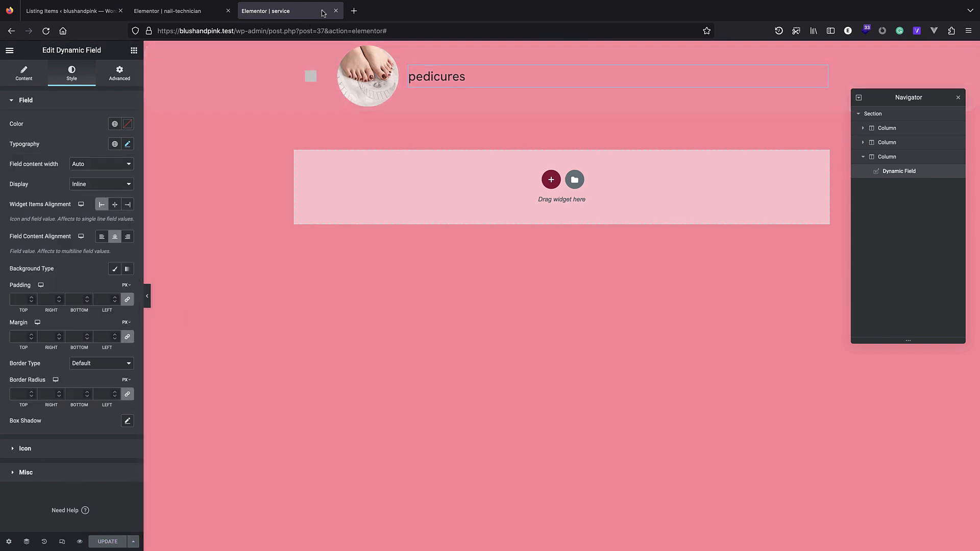
Close the blank and service editor tabs, then load the blushandpink.test home page.
{"action": "left_click", "coordinate": [354, 11]}
{"action": "left_click", "coordinate": [444, 11]}
{"action": "left_click", "coordinate": [336, 10]}
{"action": "left_click_drag", "start_coordinate": [389, 31], "coordinate": [233, 32]}
{"action": "key", "text": "BackSpace"}
{"action": "key", "text": "Return"}
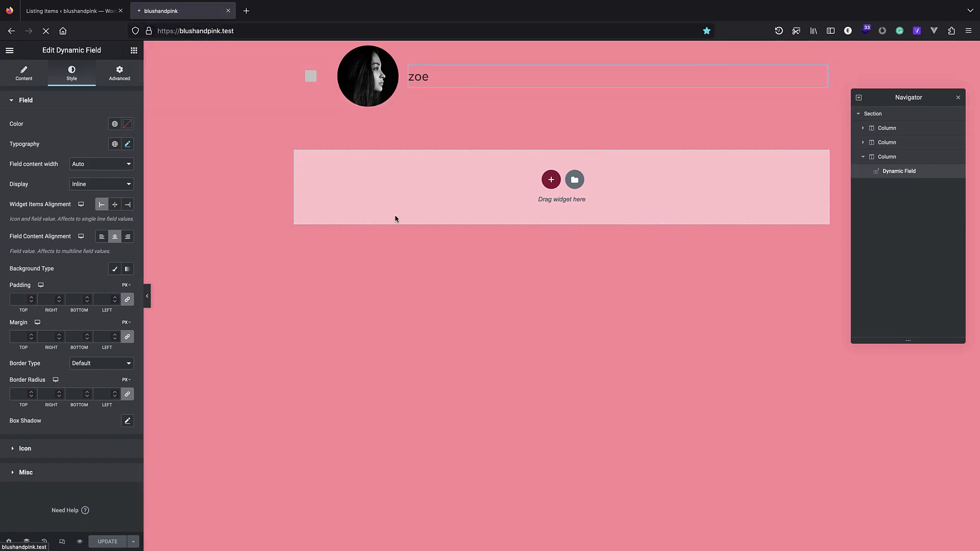
Test the booking form with manicures, lily and an early-March date, then go to Listing Items.
{"action": "left_click", "coordinate": [324, 325]}
{"action": "left_click", "coordinate": [235, 340]}
{"action": "left_click", "coordinate": [270, 174]}
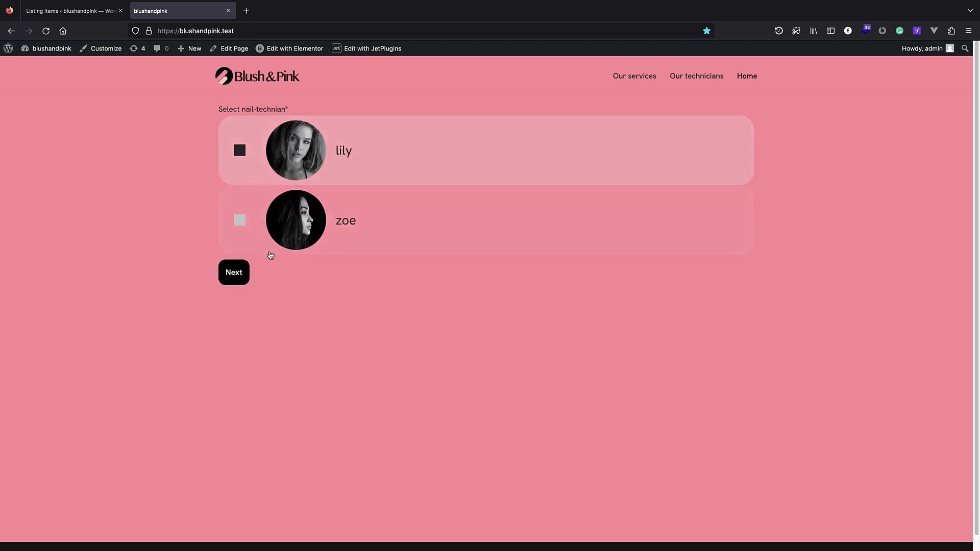
{"action": "left_click", "coordinate": [235, 272]}
{"action": "left_click", "coordinate": [302, 172]}
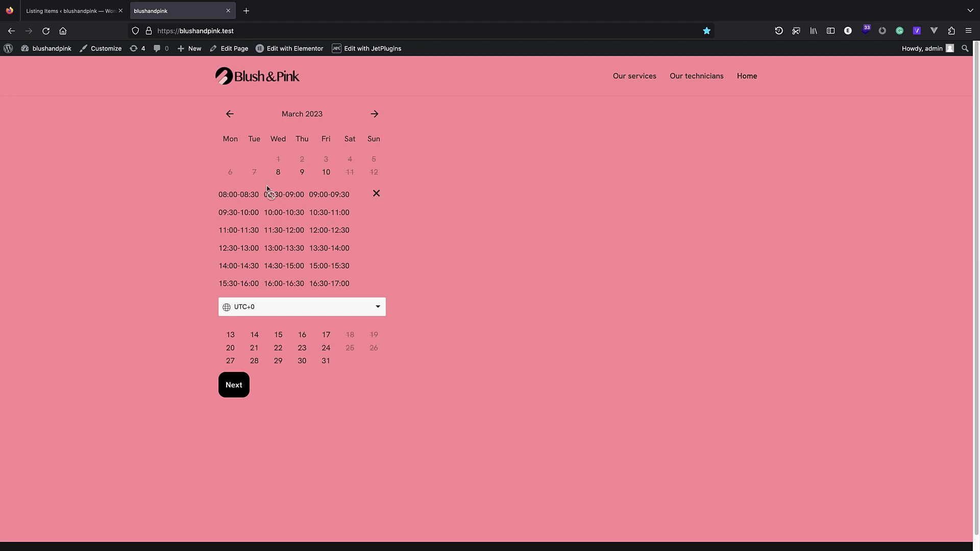
{"action": "left_click", "coordinate": [248, 76]}
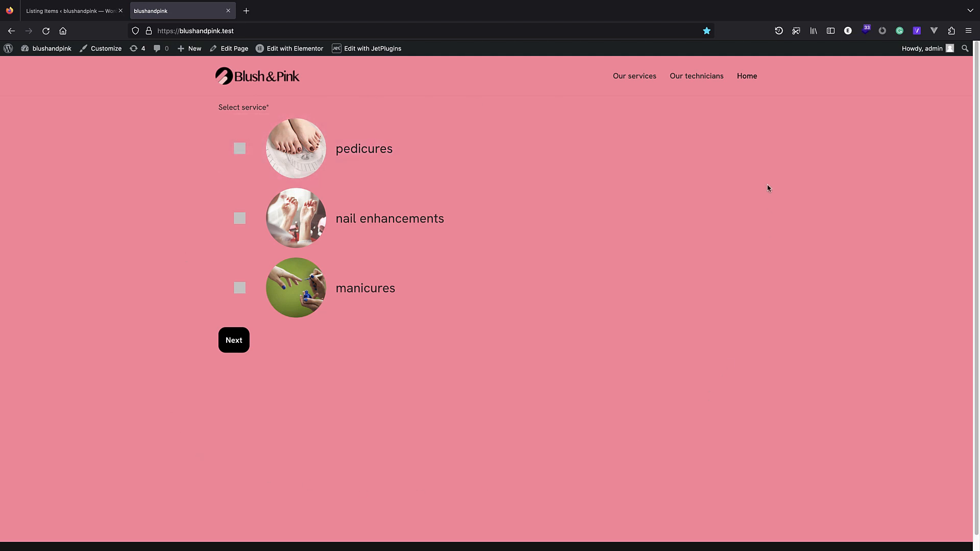
{"action": "left_click", "coordinate": [92, 12]}
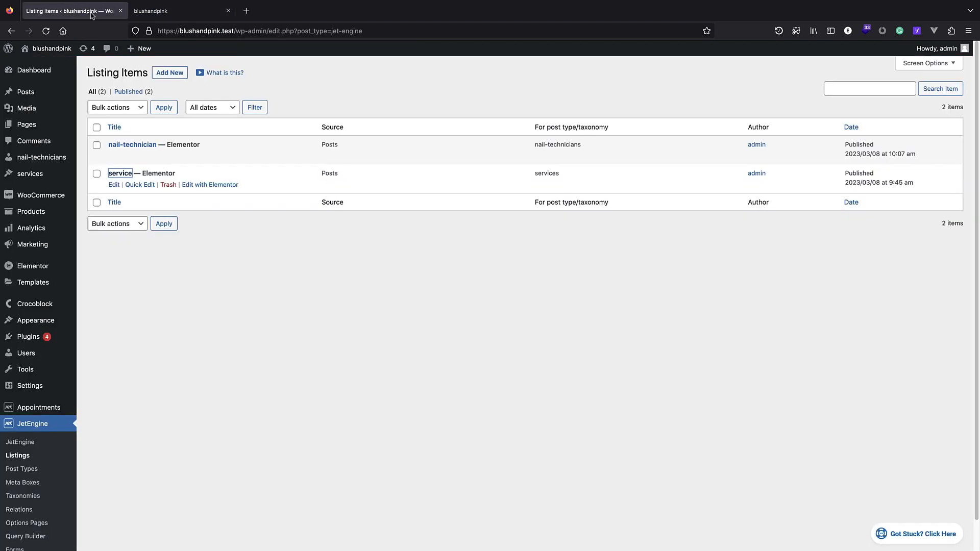
Open the Home page in the Elementor editor.
{"action": "left_click", "coordinate": [166, 11]}
{"action": "left_click", "coordinate": [298, 51]}
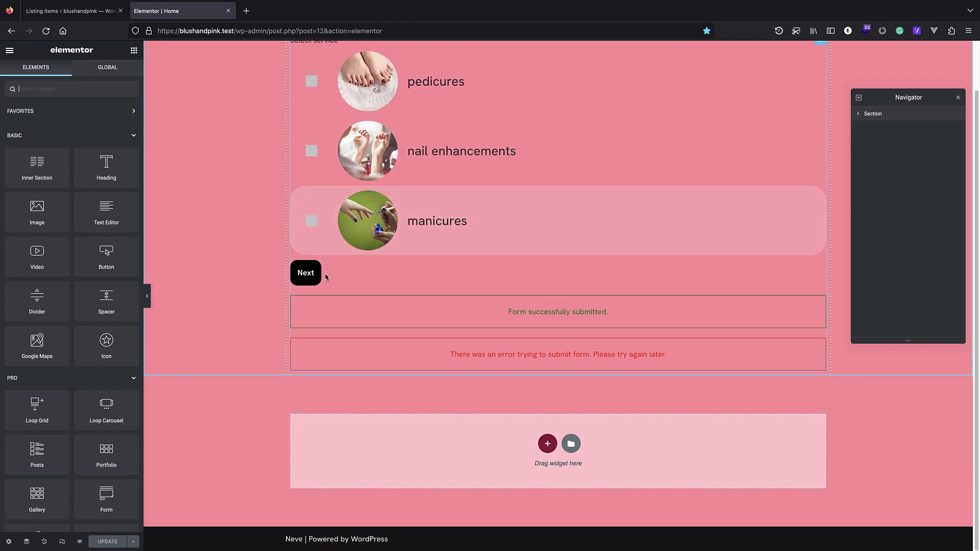
{"action": "scroll", "coordinate": [23, 530], "scroll_direction": "down", "scroll_amount": 4}
{"action": "scroll", "coordinate": [801, 173], "scroll_direction": "up", "scroll_amount": 1}
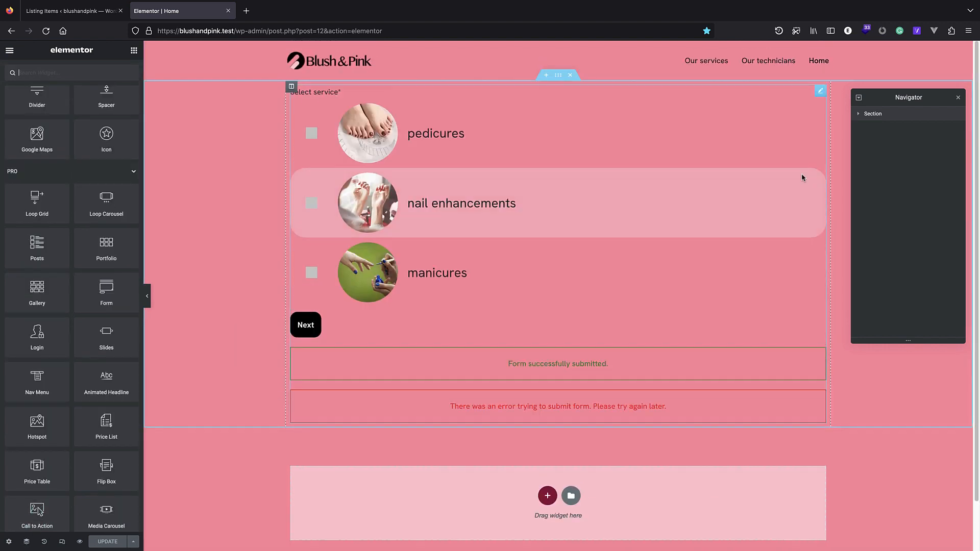
Set the booking-form section's Style background type to Video.
{"action": "left_click", "coordinate": [881, 113]}
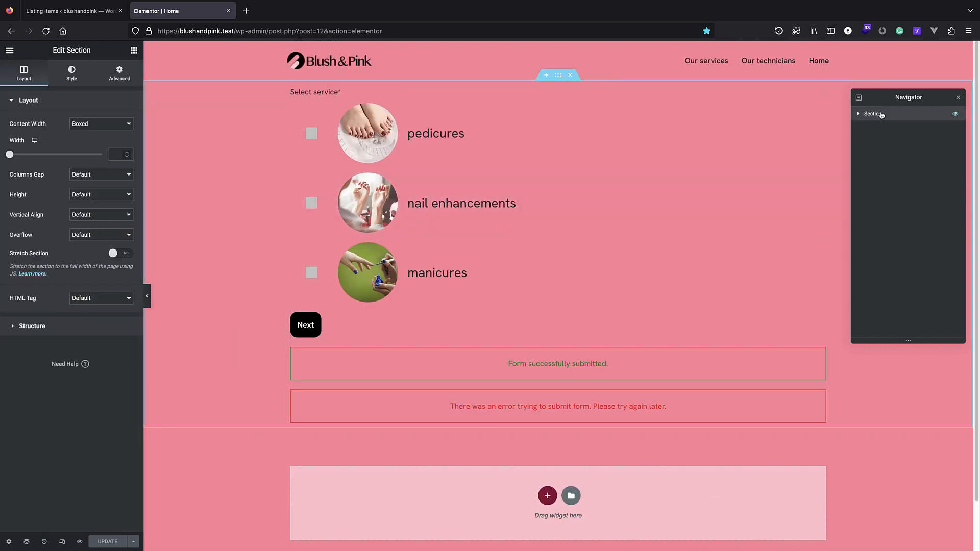
{"action": "left_click", "coordinate": [79, 71]}
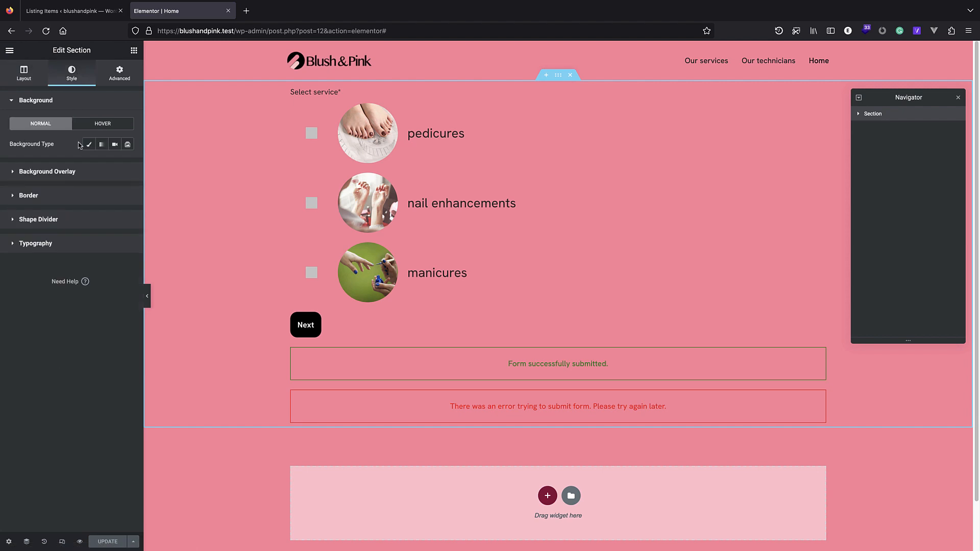
{"action": "left_click", "coordinate": [115, 145]}
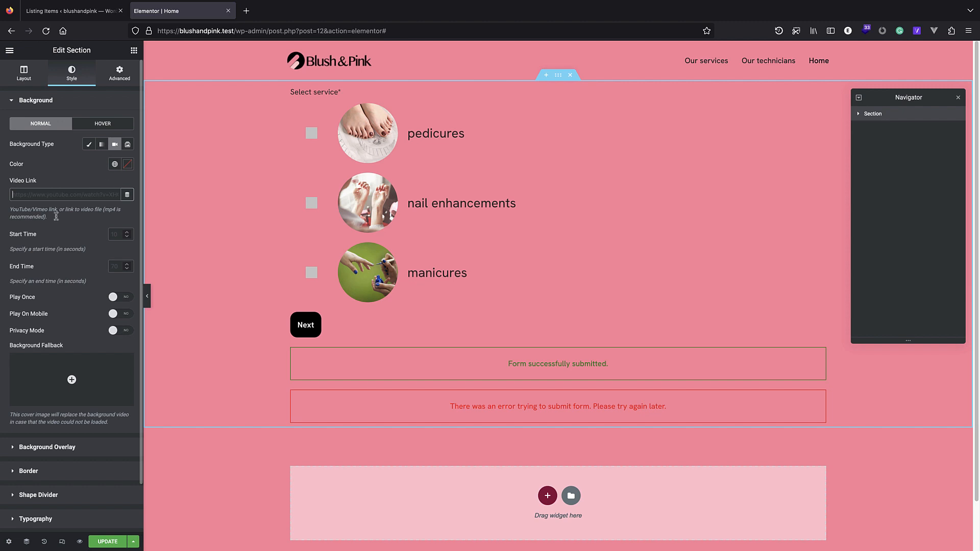
{"action": "left_click", "coordinate": [71, 11]}
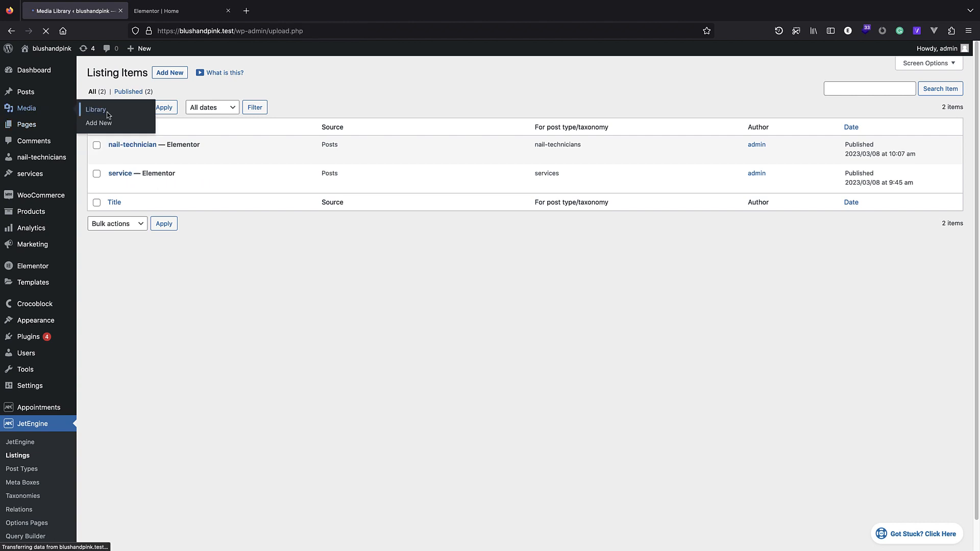
Upload eyeshadow-72008.mp4 to the Media Library and take its file URL for the Video Link.
{"action": "left_click", "coordinate": [174, 72]}
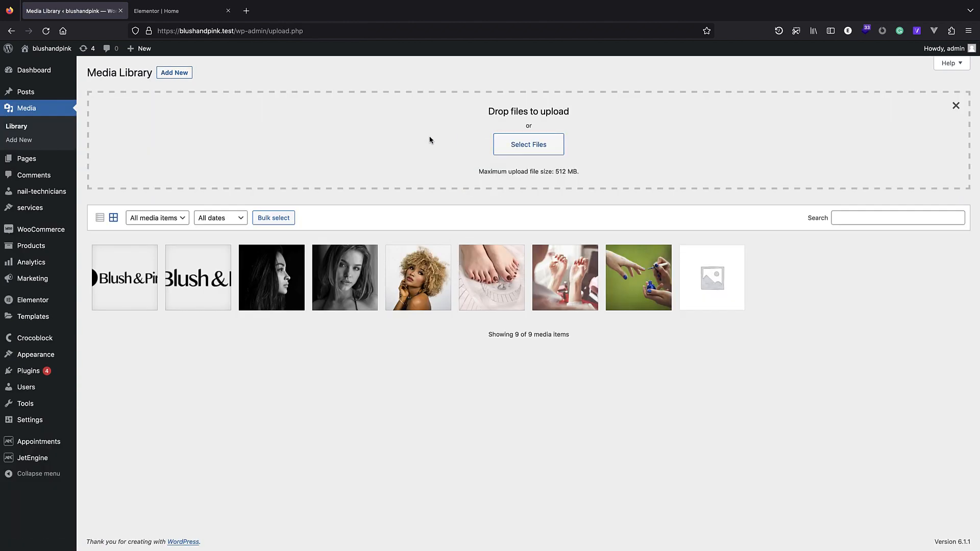
{"action": "left_click", "coordinate": [521, 145]}
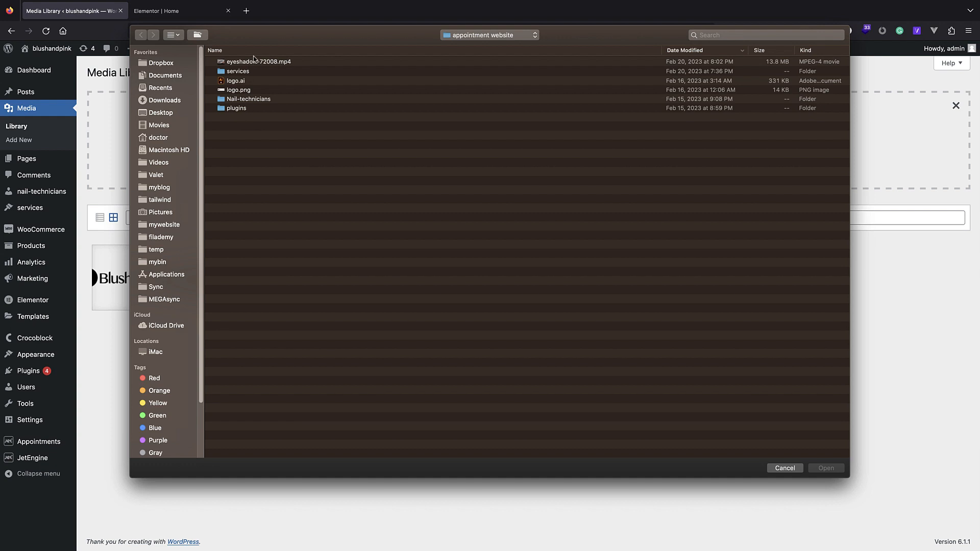
{"action": "left_click", "coordinate": [826, 466]}
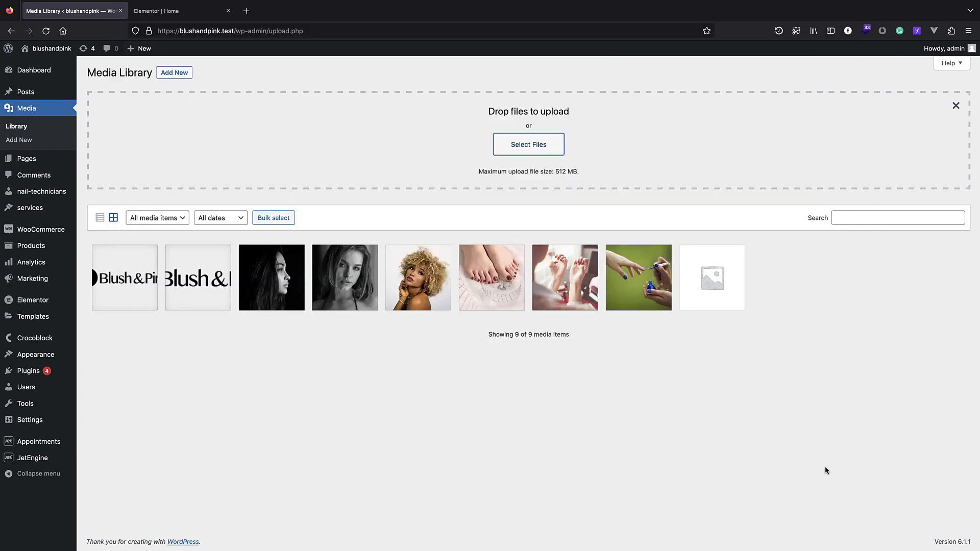
{"action": "left_click", "coordinate": [141, 281]}
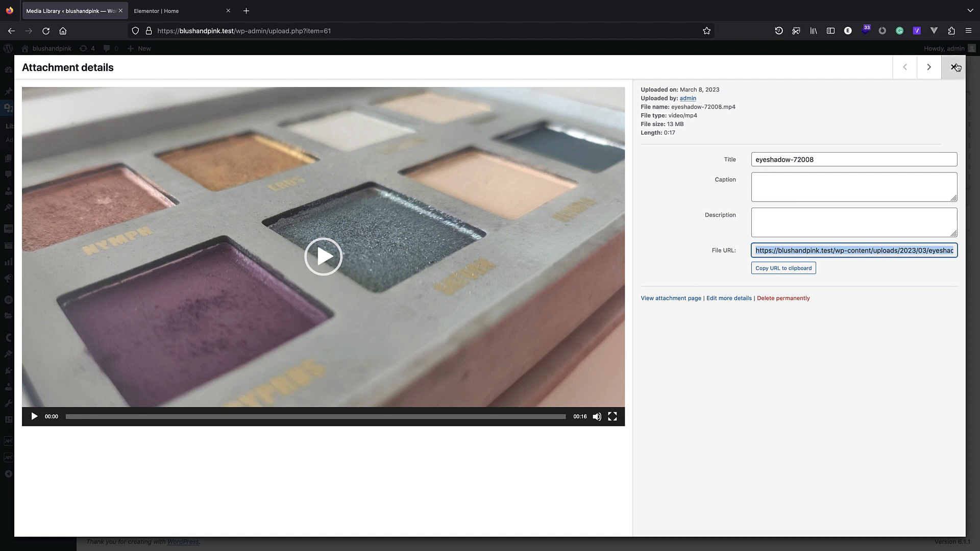
{"action": "left_click", "coordinate": [954, 67]}
{"action": "left_click", "coordinate": [178, 13]}
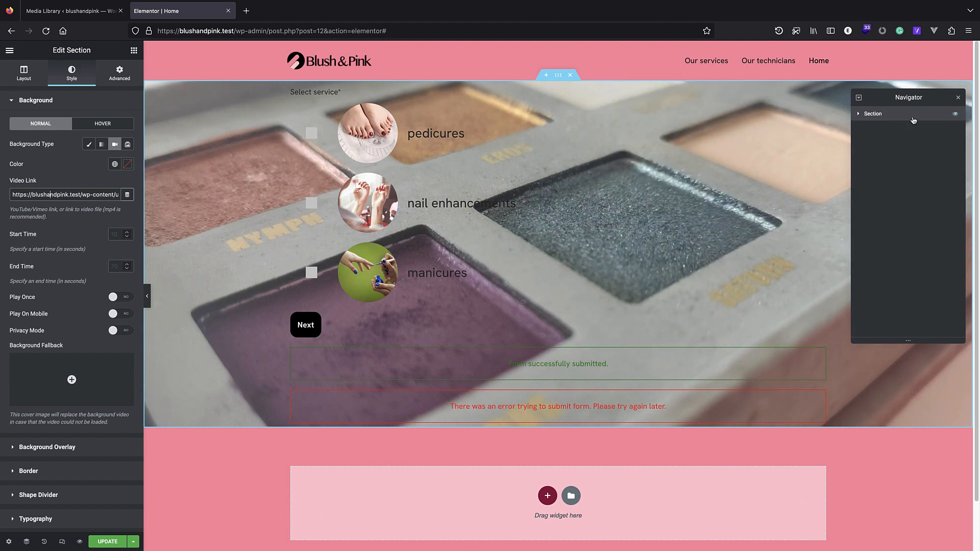
Give the form section a Min Height in VH units, set to 93 vh.
{"action": "left_click", "coordinate": [35, 76]}
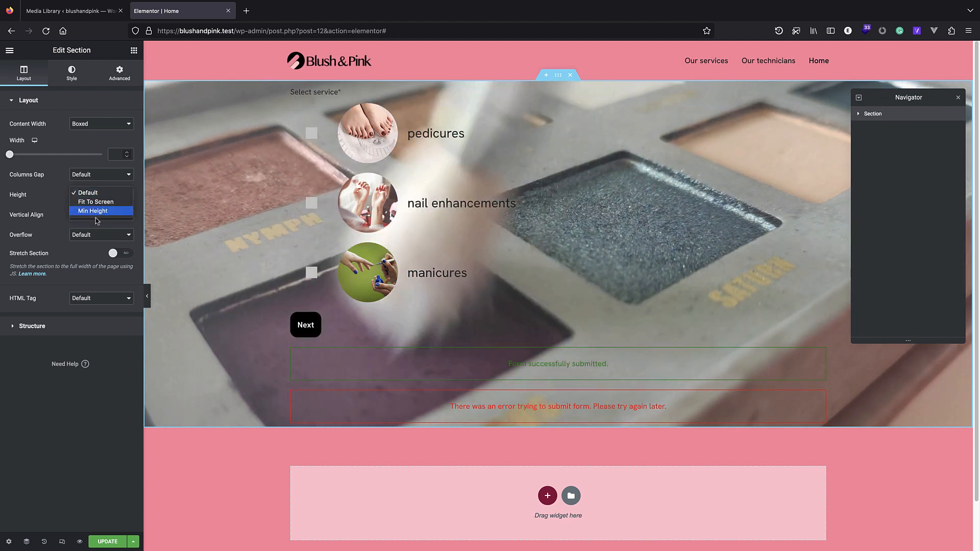
{"action": "key", "text": "Escape"}
{"action": "left_click", "coordinate": [92, 214]}
{"action": "left_click", "coordinate": [124, 211]}
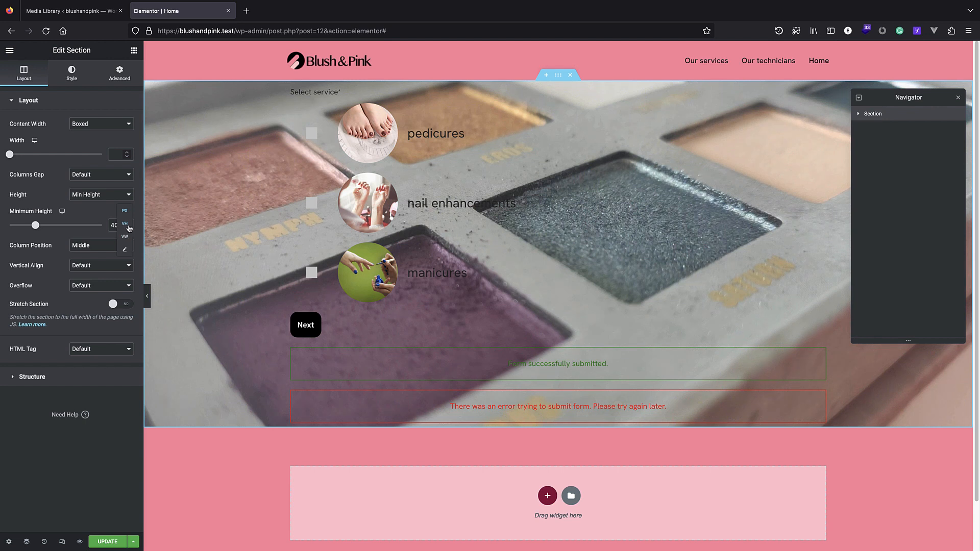
{"action": "left_click", "coordinate": [129, 226]}
{"action": "mouse_move", "coordinate": [102, 225]}
{"action": "left_mouse_down"}
{"action": "mouse_move", "coordinate": [61, 226]}
{"action": "mouse_move", "coordinate": [96, 227]}
{"action": "left_mouse_up"}
{"action": "scroll", "coordinate": [360, 236], "scroll_direction": "down", "scroll_amount": 4}
{"action": "scroll", "coordinate": [360, 235], "scroll_direction": "up", "scroll_amount": 4}
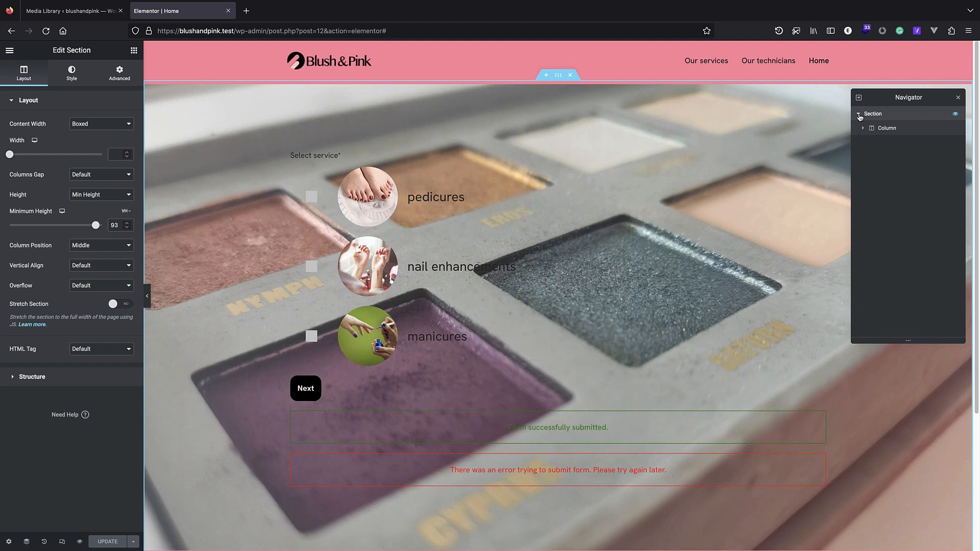
{"action": "left_click", "coordinate": [885, 129]}
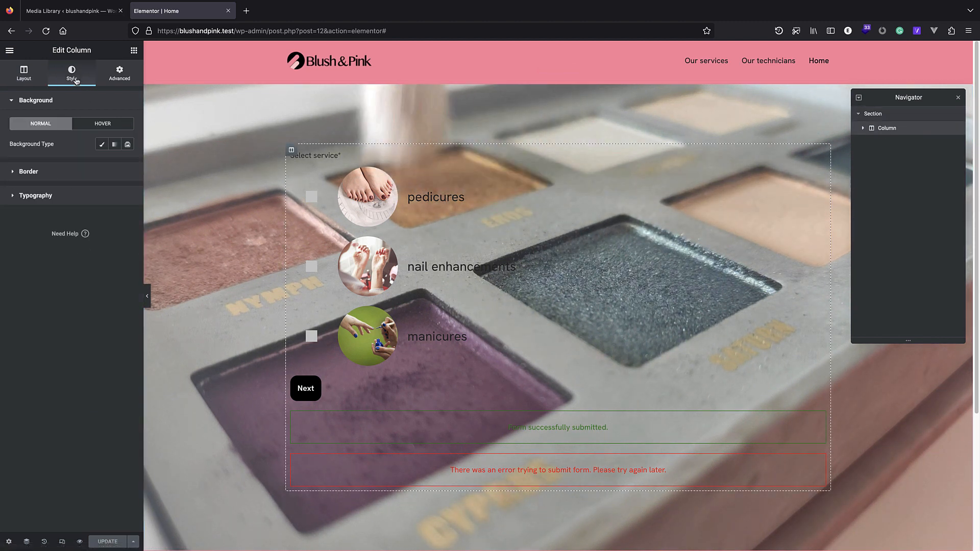
Give the form column a classic white background with reduced alpha.
{"action": "left_click", "coordinate": [102, 145]}
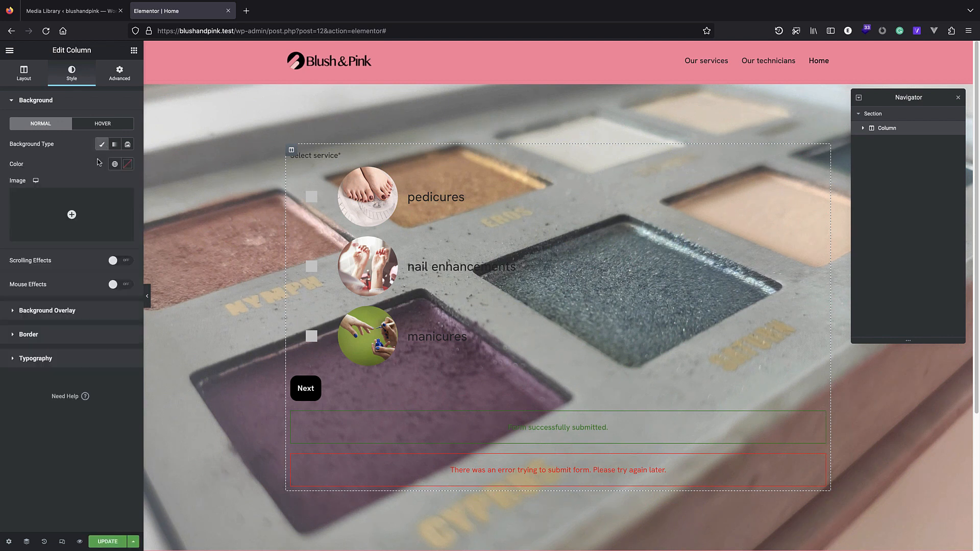
{"action": "left_click", "coordinate": [127, 164]}
{"action": "left_click", "coordinate": [18, 200]}
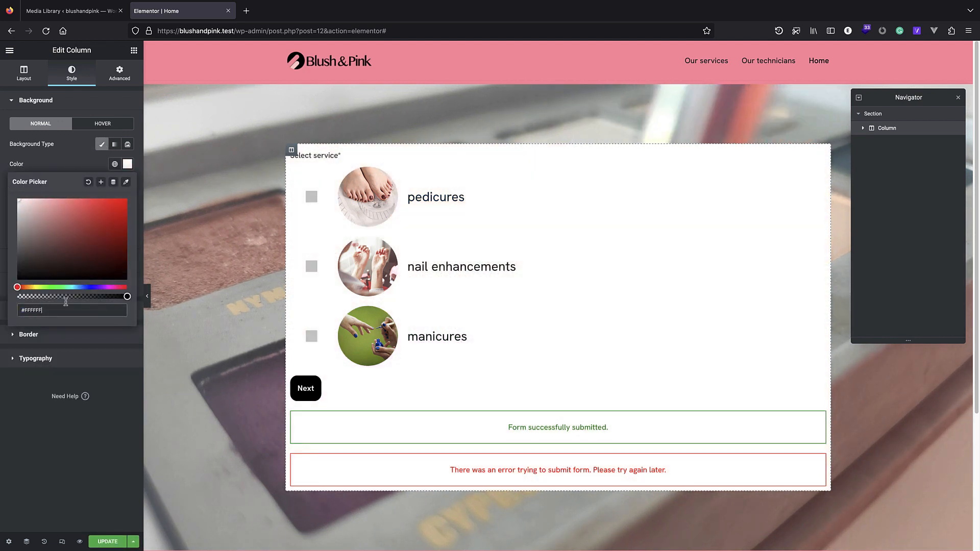
{"action": "left_click_drag", "start_coordinate": [127, 296], "coordinate": [93, 296]}
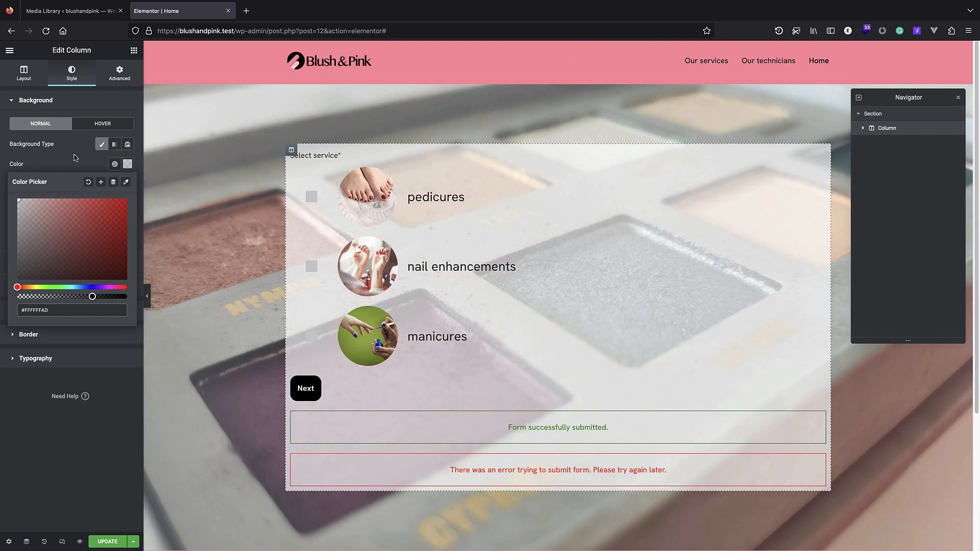
Round the column's corners with an em-based border radius.
{"action": "left_click", "coordinate": [51, 337]}
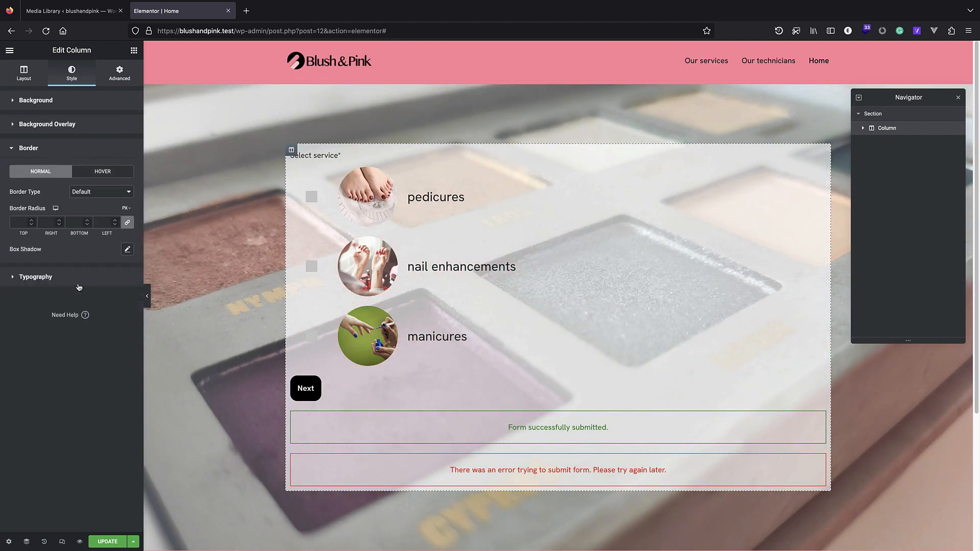
{"action": "left_click", "coordinate": [126, 208]}
{"action": "left_click", "coordinate": [126, 233]}
{"action": "left_click", "coordinate": [32, 220]}
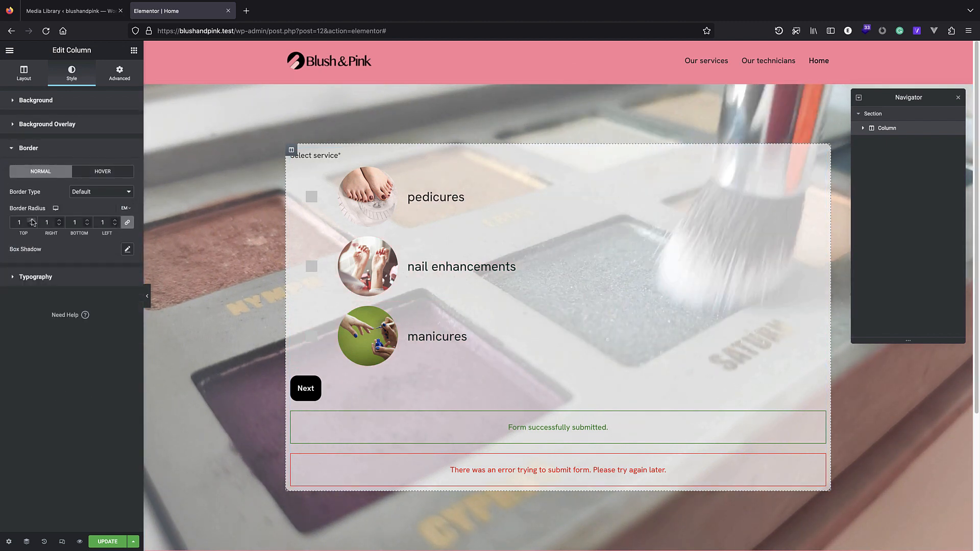
{"action": "left_click", "coordinate": [32, 220]}
{"action": "left_click", "coordinate": [32, 220]}
{"action": "left_click", "coordinate": [32, 220]}
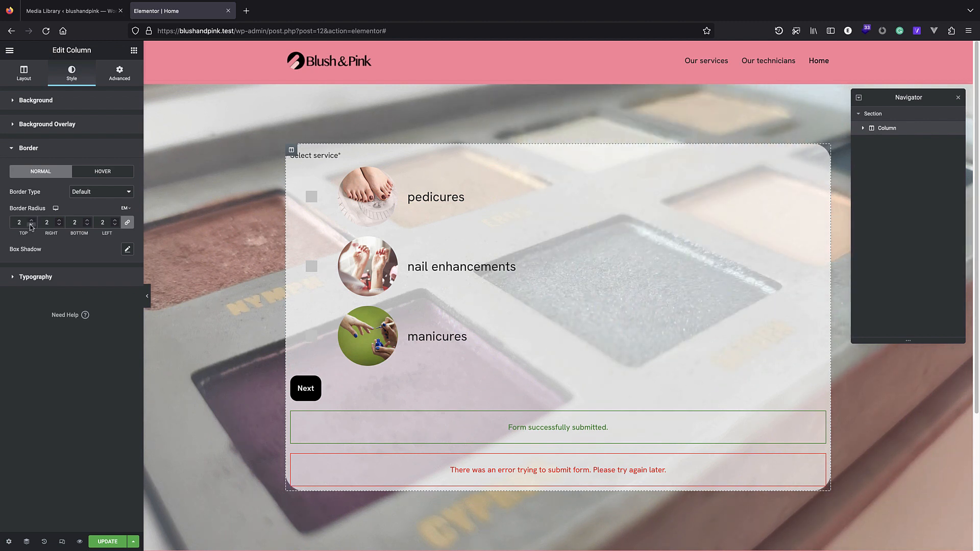
Set the column's Advanced padding to 3 em on all sides.
{"action": "left_click", "coordinate": [132, 51]}
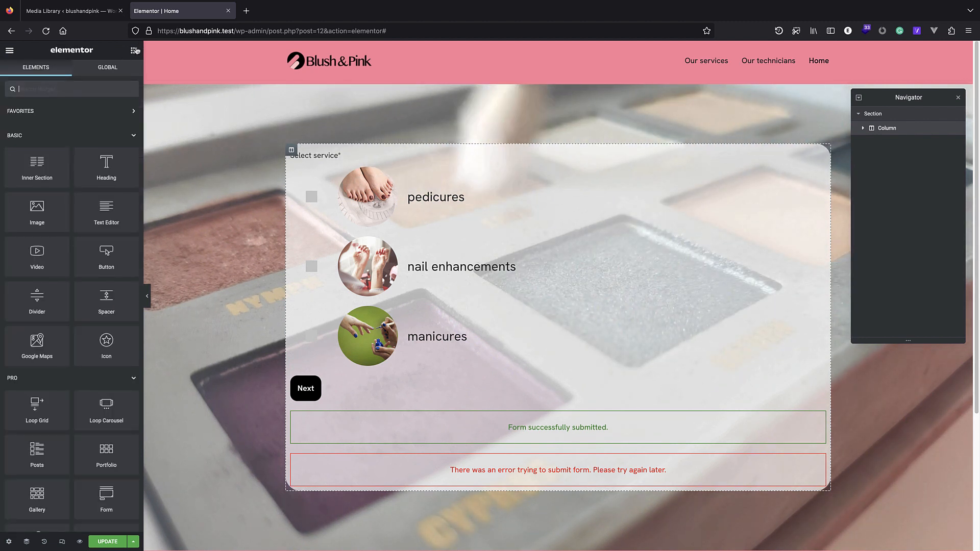
{"action": "left_click", "coordinate": [889, 128]}
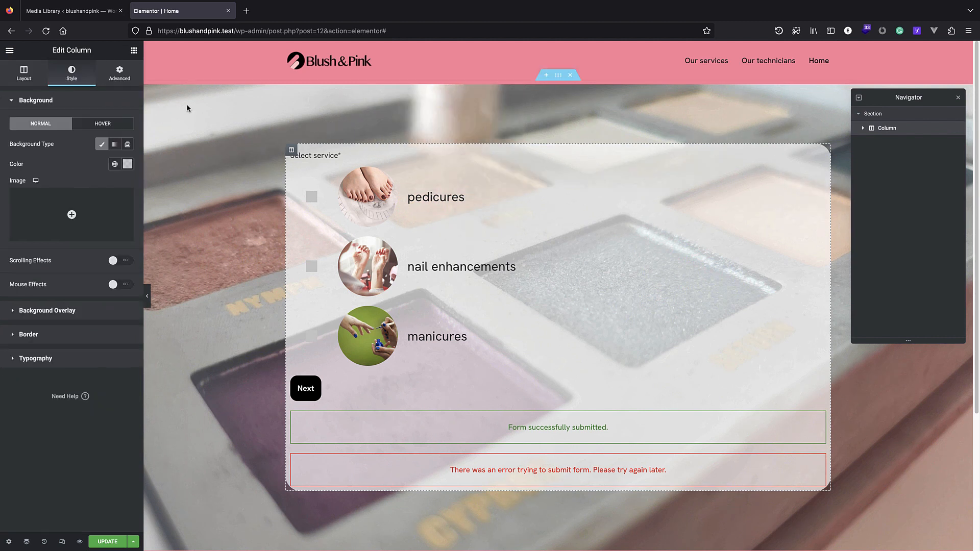
{"action": "left_click", "coordinate": [119, 76]}
{"action": "left_click", "coordinate": [125, 165]}
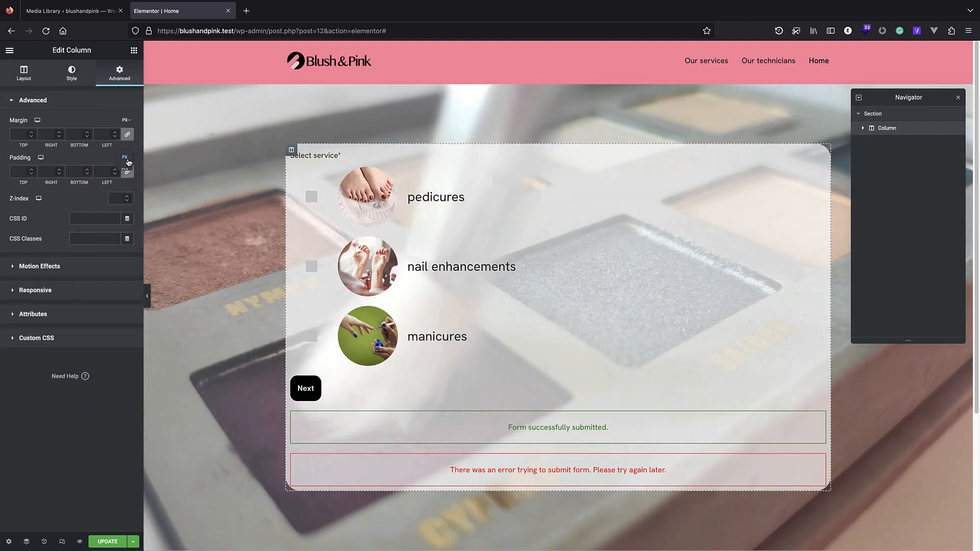
{"action": "left_click", "coordinate": [20, 171]}
{"action": "type", "text": "3"}
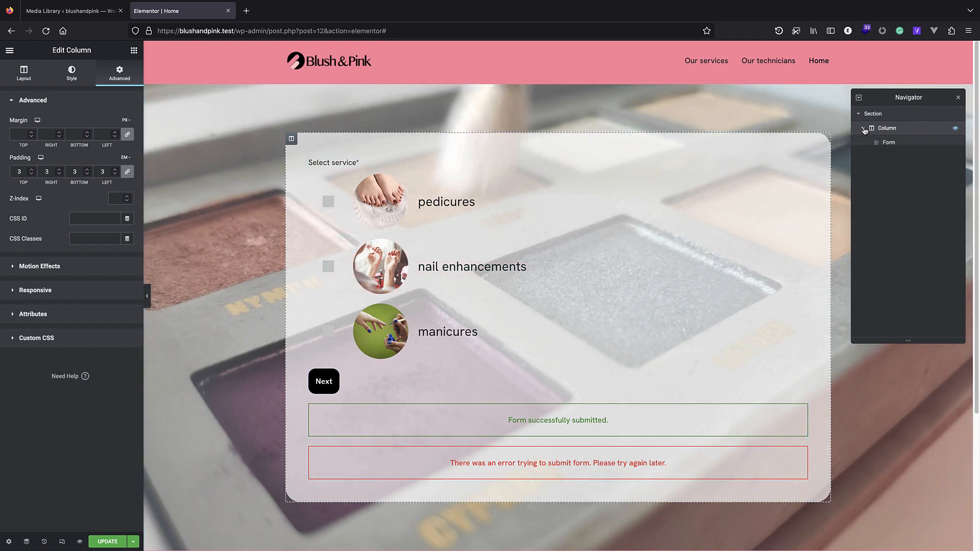
{"action": "left_click", "coordinate": [133, 51]}
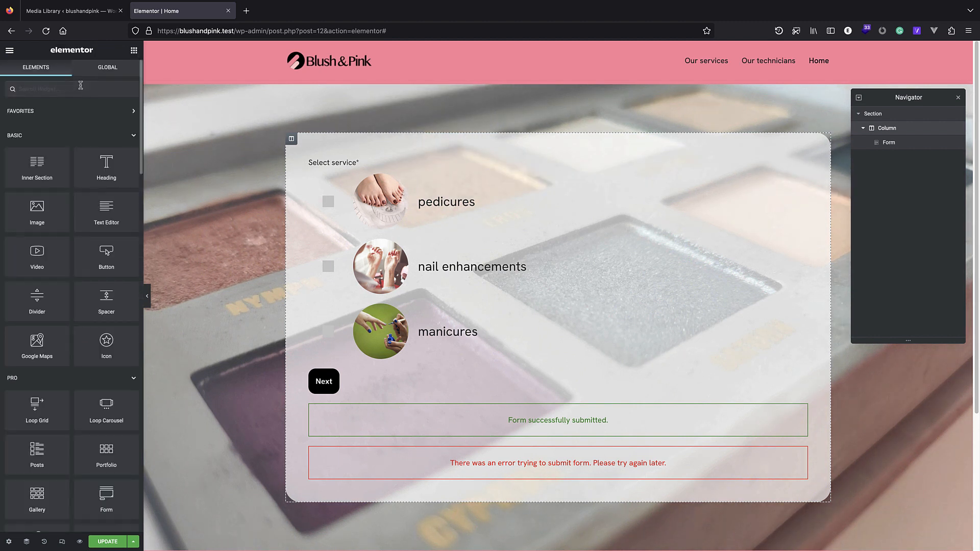
Add the Blush&Pink logo image below the form and save the Home page with Ctrl+S.
{"action": "left_click_drag", "start_coordinate": [37, 210], "coordinate": [541, 478]}
{"action": "left_click", "coordinate": [517, 477]}
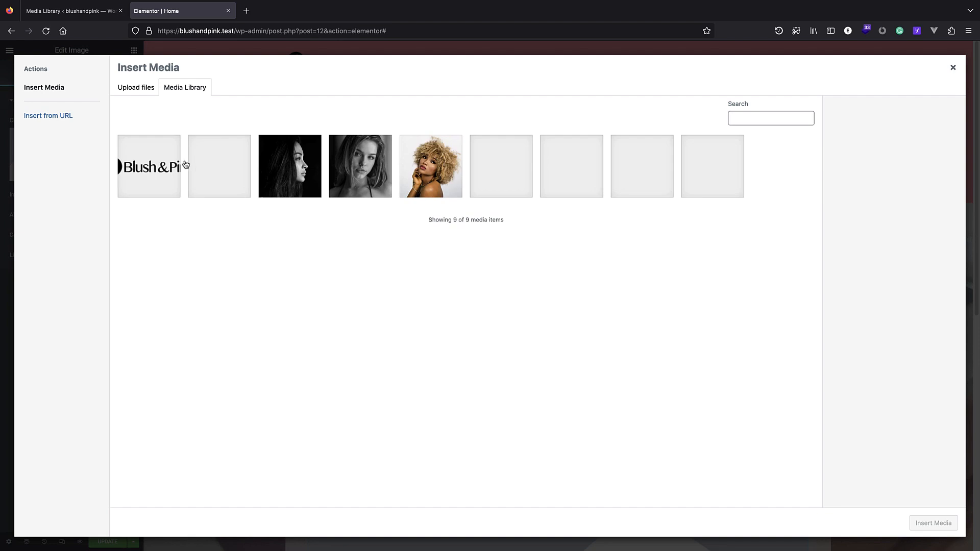
{"action": "left_click", "coordinate": [912, 522]}
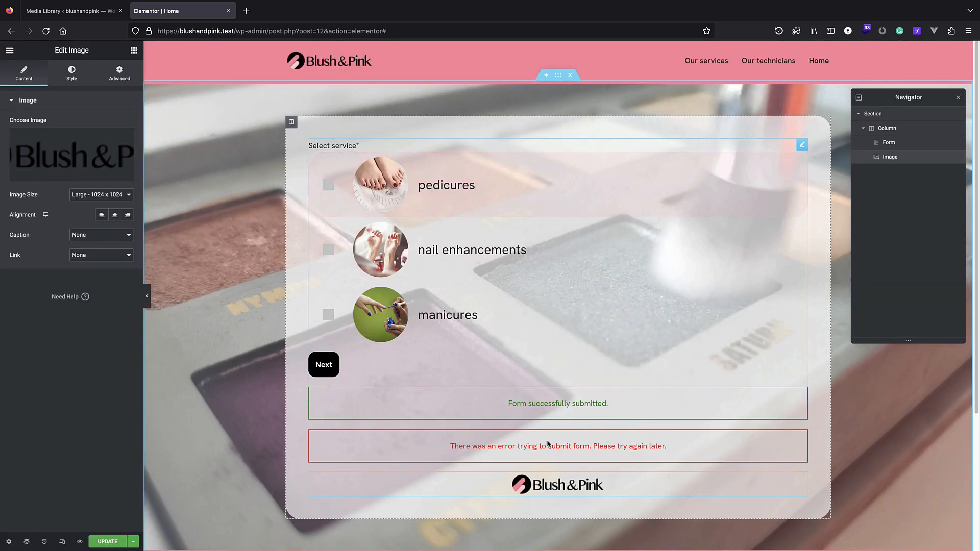
{"action": "key", "text": "ctrl+s"}
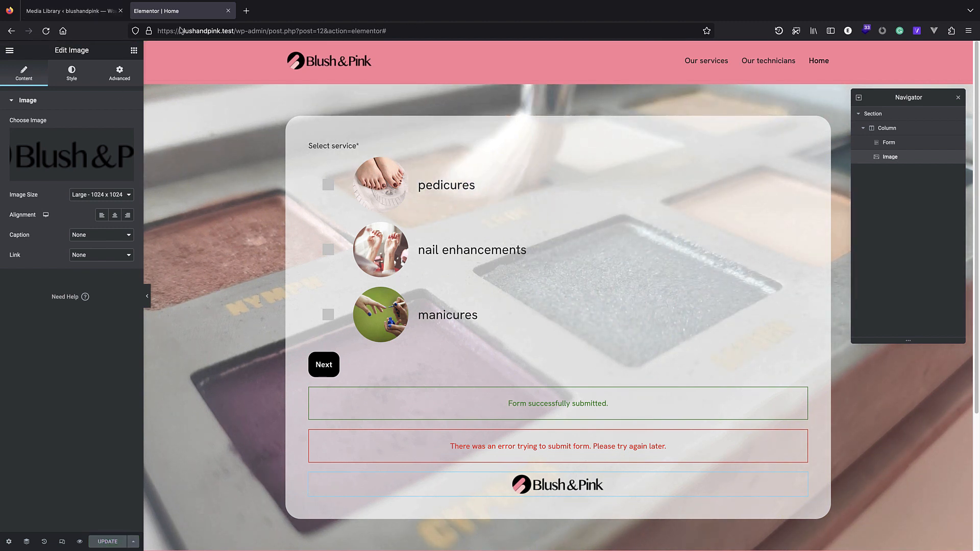
{"action": "left_click", "coordinate": [87, 13]}
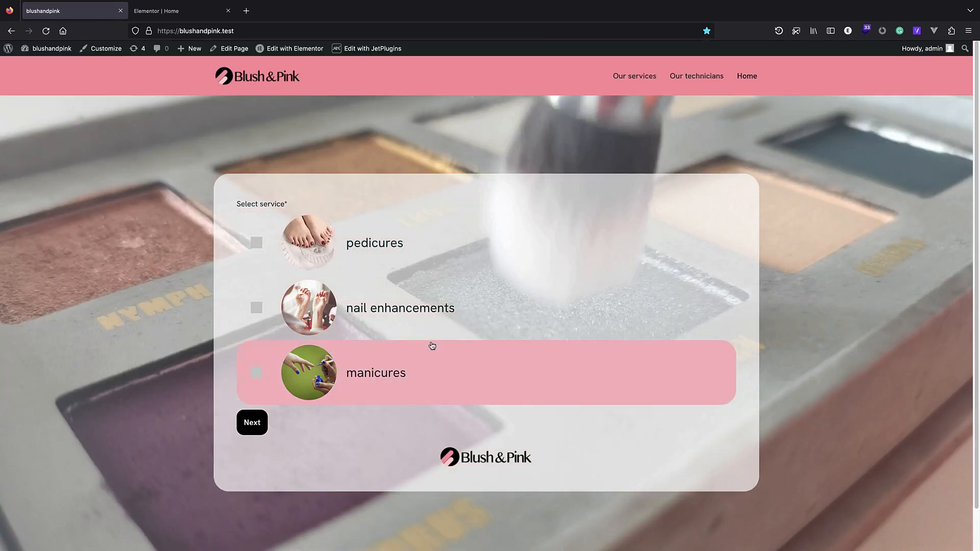
Book pedicures with lily on March 16 in the 14:30-15:00 slot.
{"action": "left_click", "coordinate": [406, 248]}
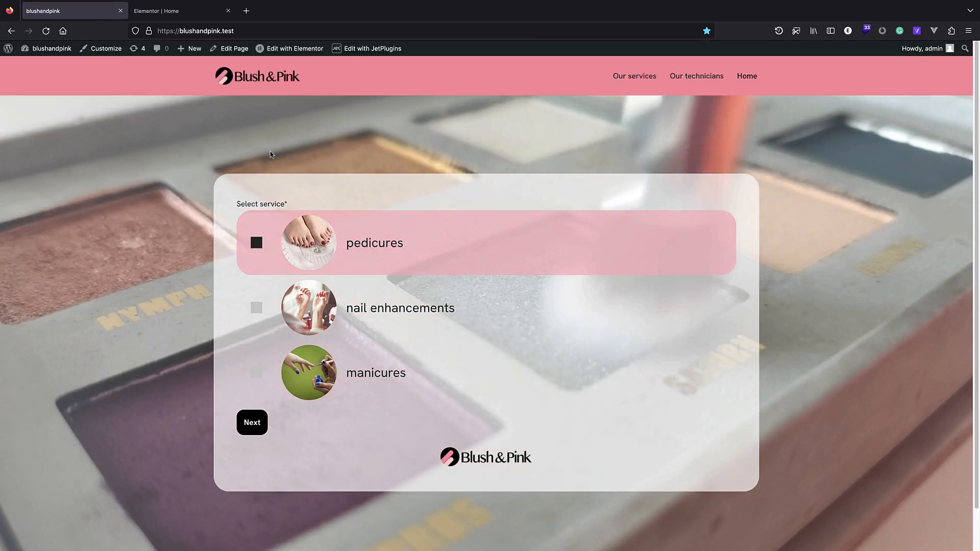
{"action": "left_click", "coordinate": [252, 422]}
{"action": "left_click", "coordinate": [309, 278]}
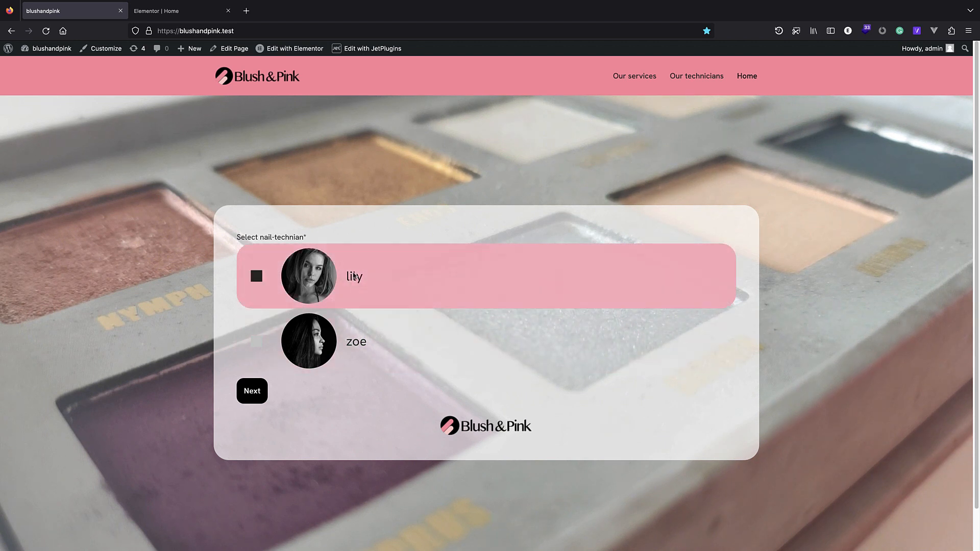
{"action": "left_click", "coordinate": [254, 393]}
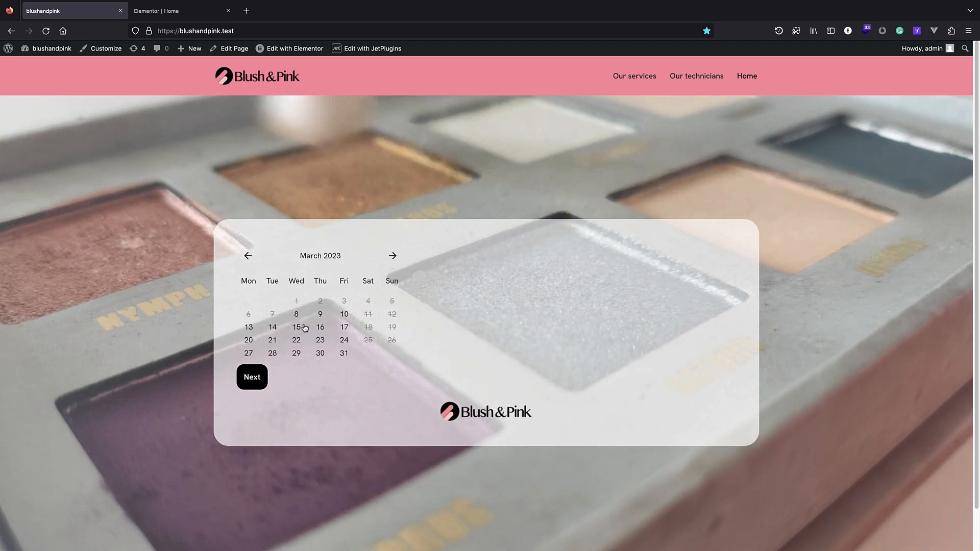
{"action": "left_click", "coordinate": [320, 327]}
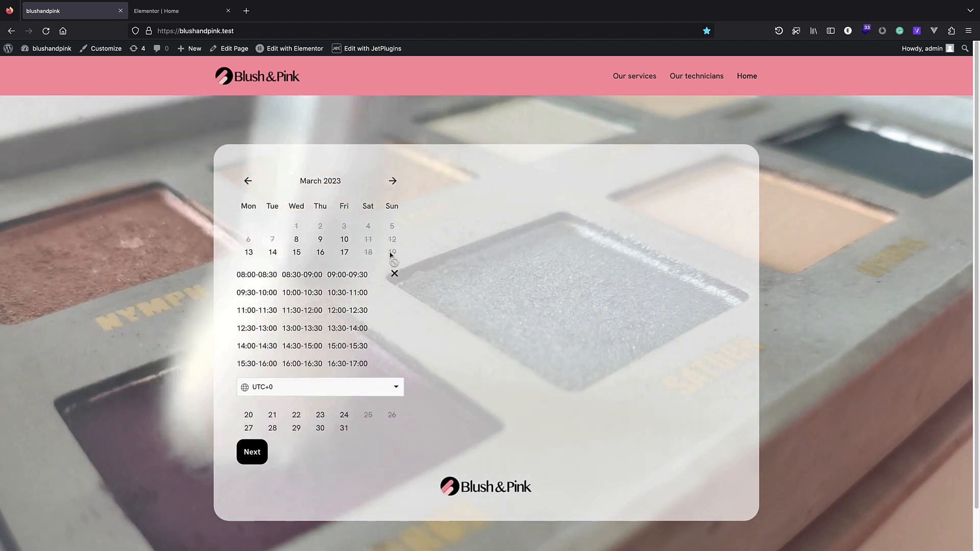
{"action": "left_click", "coordinate": [252, 453]}
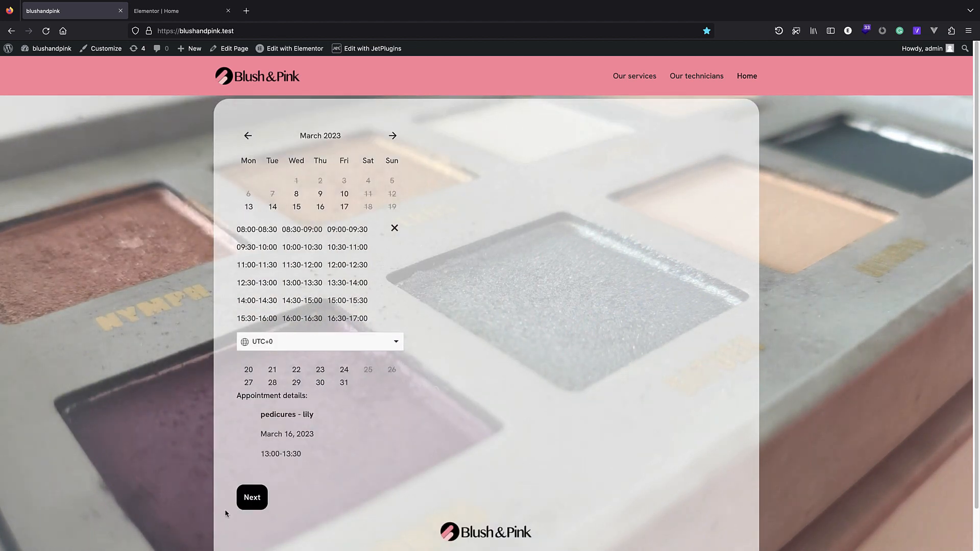
{"action": "left_click", "coordinate": [252, 497]}
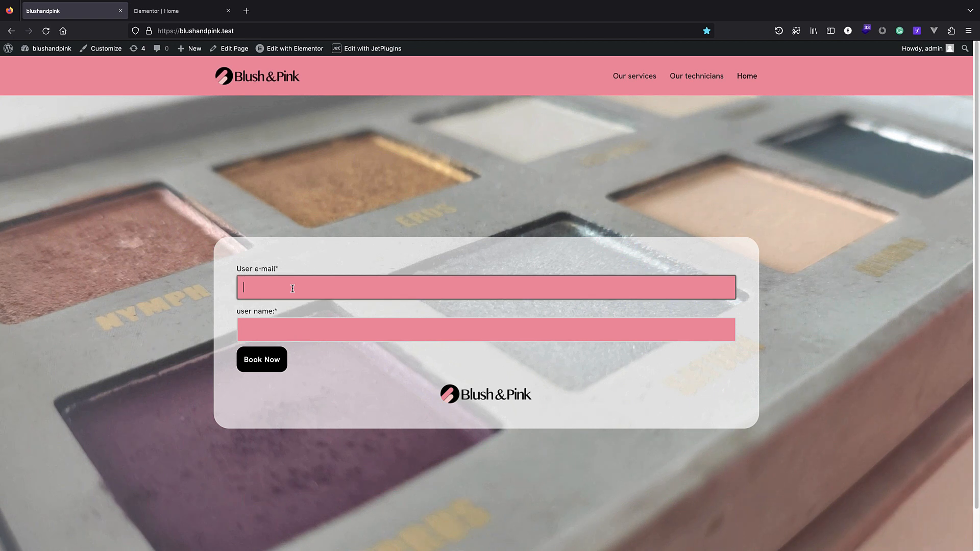
Fill in a test e-mail and user name, submit with Book Now, and check Mailtrap.
{"action": "type", "text": "gjgjghj"}
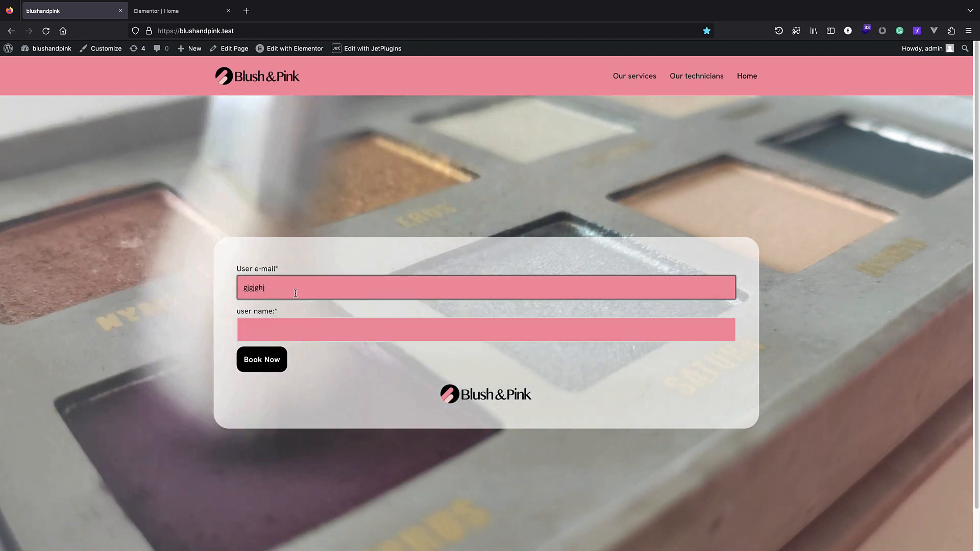
{"action": "type", "text": "@gfg"}
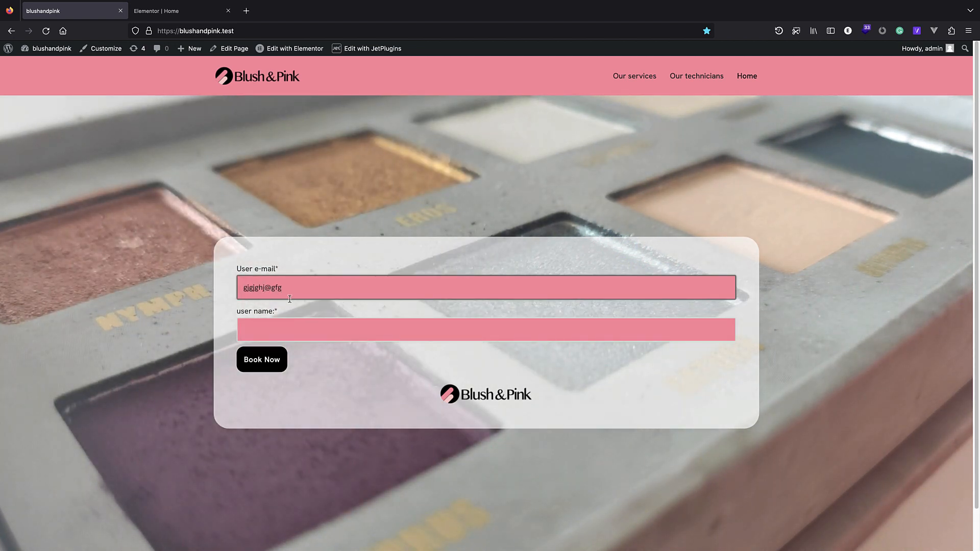
{"action": "type", "text": ".com"}
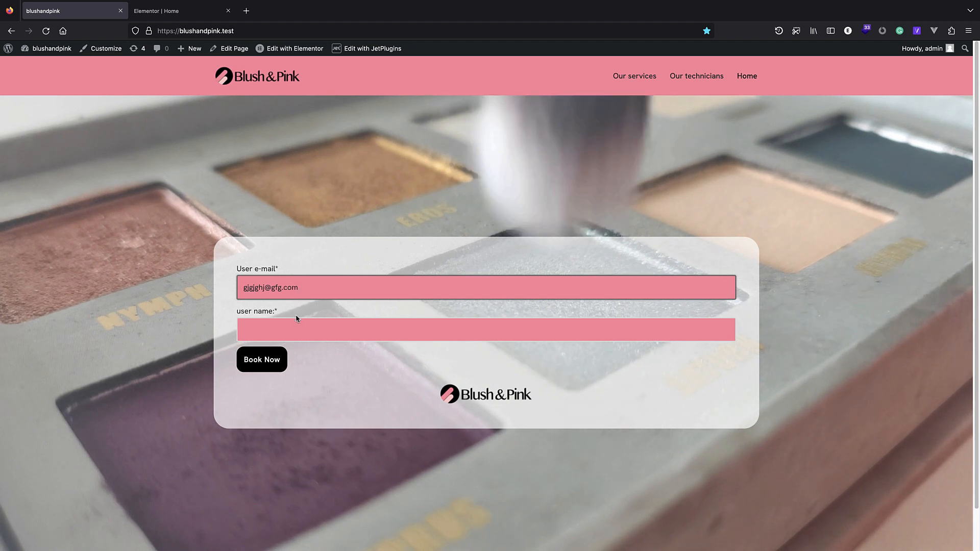
{"action": "left_click", "coordinate": [296, 323]}
{"action": "type", "text": "hghgh"}
{"action": "left_click", "coordinate": [262, 360]}
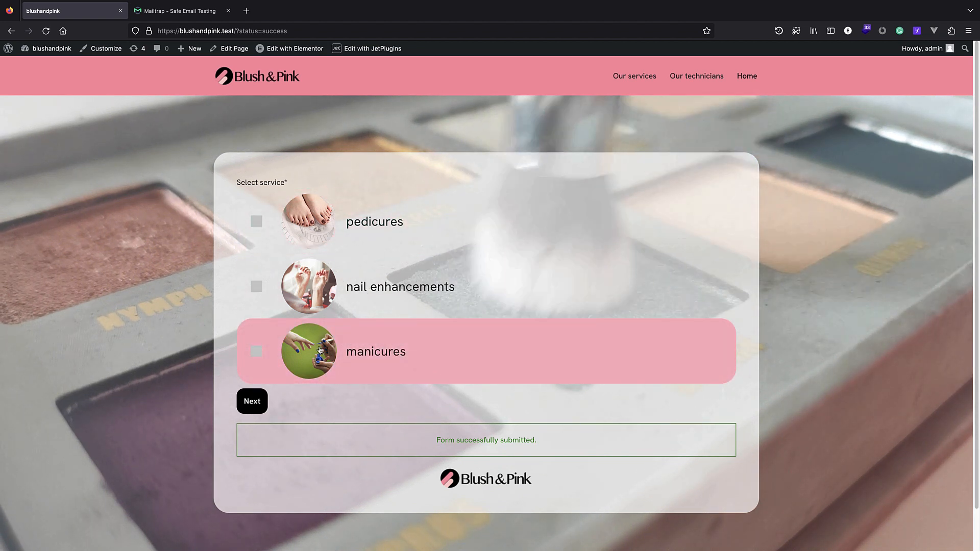
{"action": "left_click", "coordinate": [179, 11]}
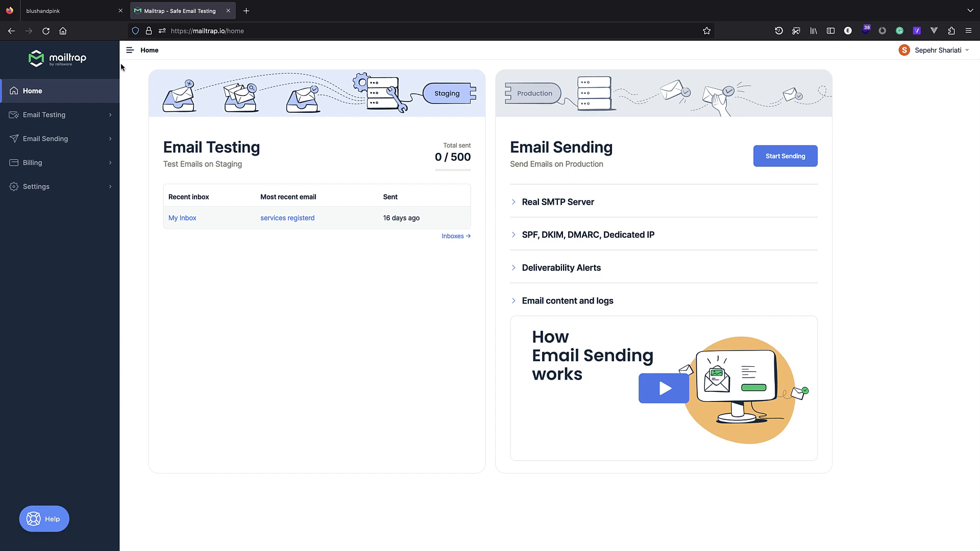
Open My Inbox and copy Mailtrap's WordPress integration code sample.
{"action": "left_click", "coordinate": [180, 219]}
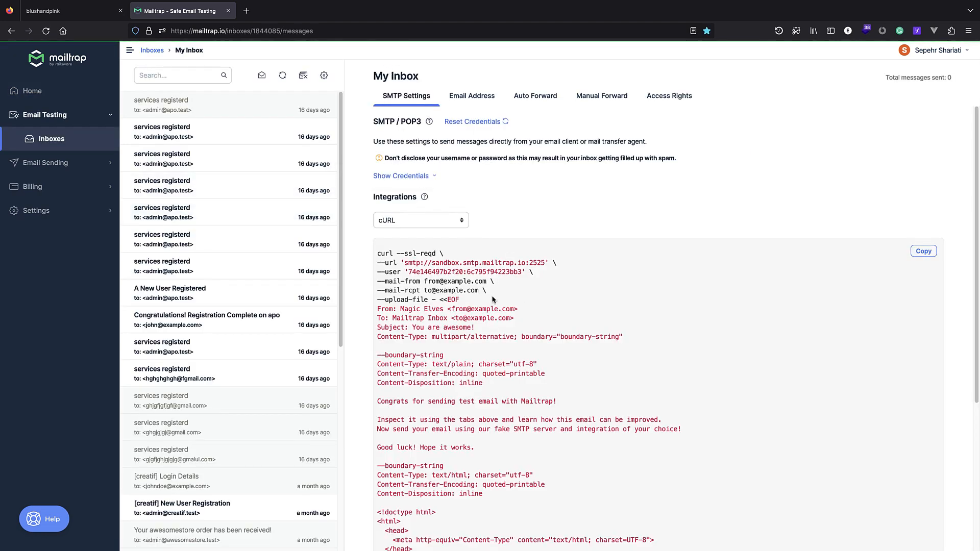
{"action": "scroll", "coordinate": [481, 176], "scroll_direction": "down", "scroll_amount": 1}
{"action": "left_click", "coordinate": [452, 204]}
{"action": "scroll", "coordinate": [418, 255], "scroll_direction": "down", "scroll_amount": 3}
{"action": "scroll", "coordinate": [414, 265], "scroll_direction": "up", "scroll_amount": 1}
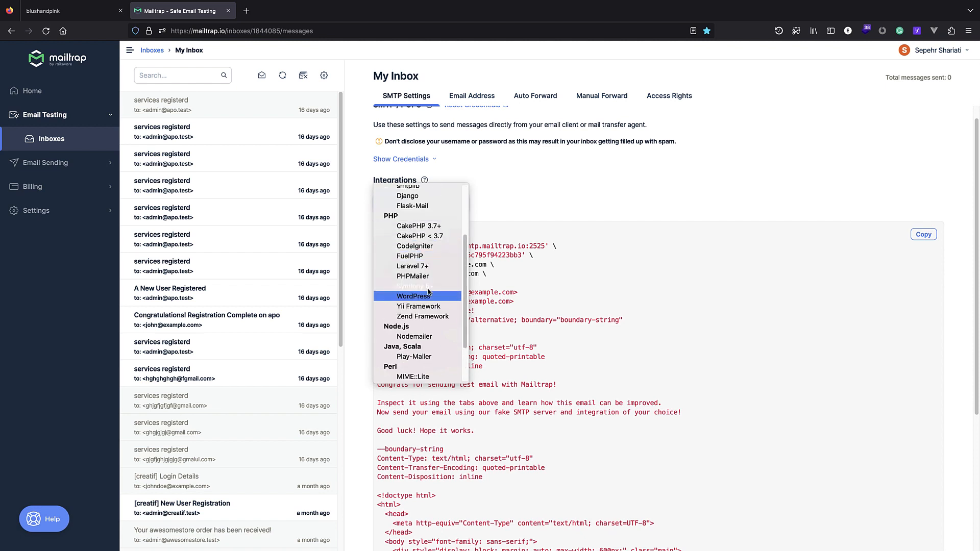
{"action": "left_click", "coordinate": [412, 296]}
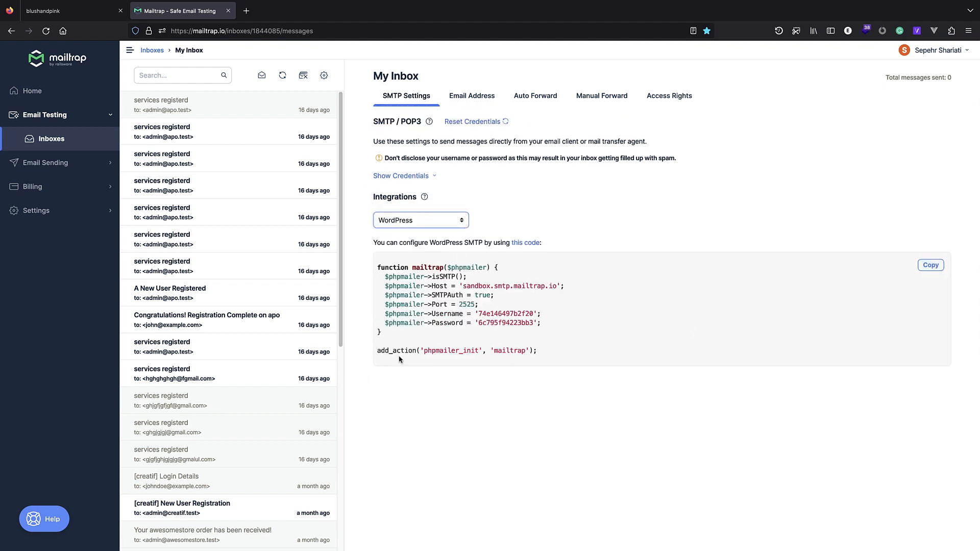
{"action": "left_click", "coordinate": [932, 266]}
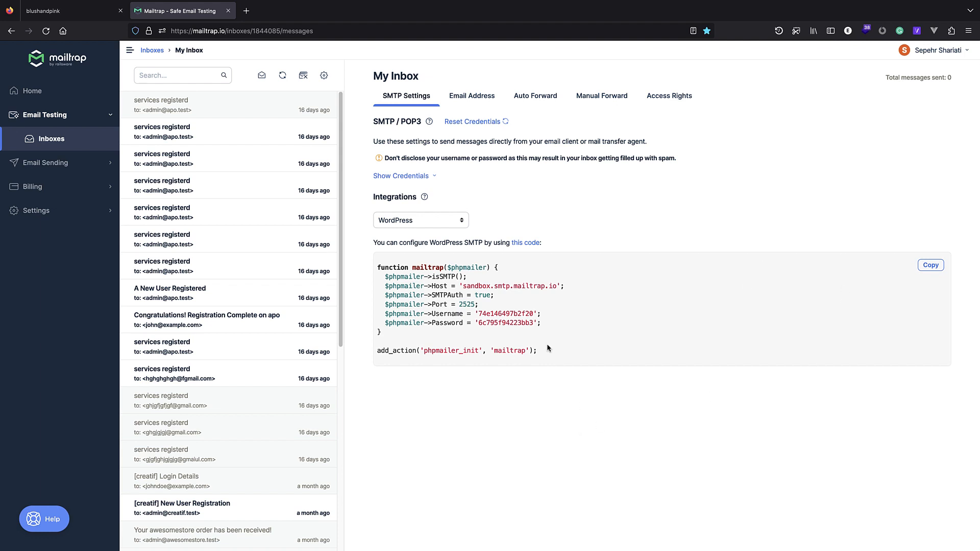
{"action": "left_click", "coordinate": [52, 11]}
Open the Neve theme's functions.php in the Theme File Editor.
{"action": "left_click", "coordinate": [9, 51]}
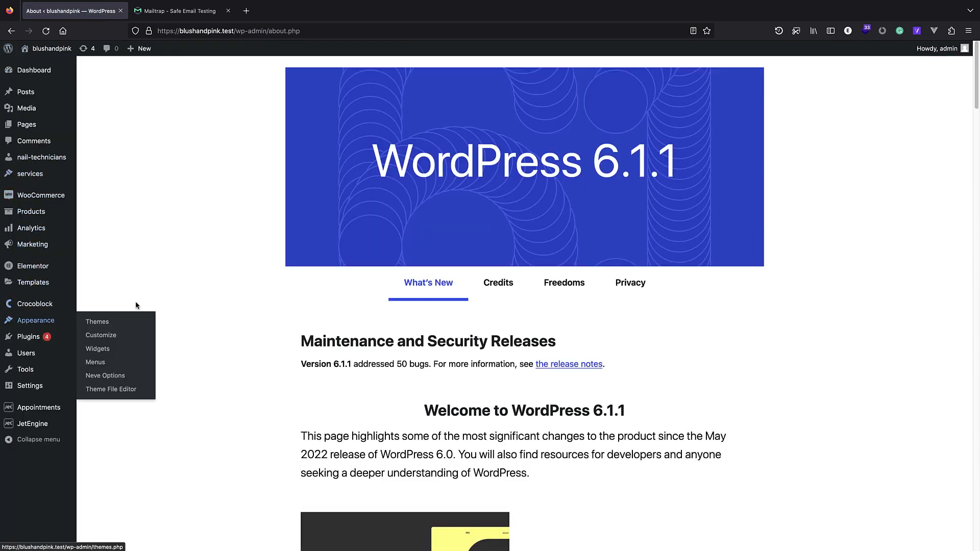
{"action": "mouse_move", "coordinate": [74, 321]}
{"action": "left_click", "coordinate": [121, 324]}
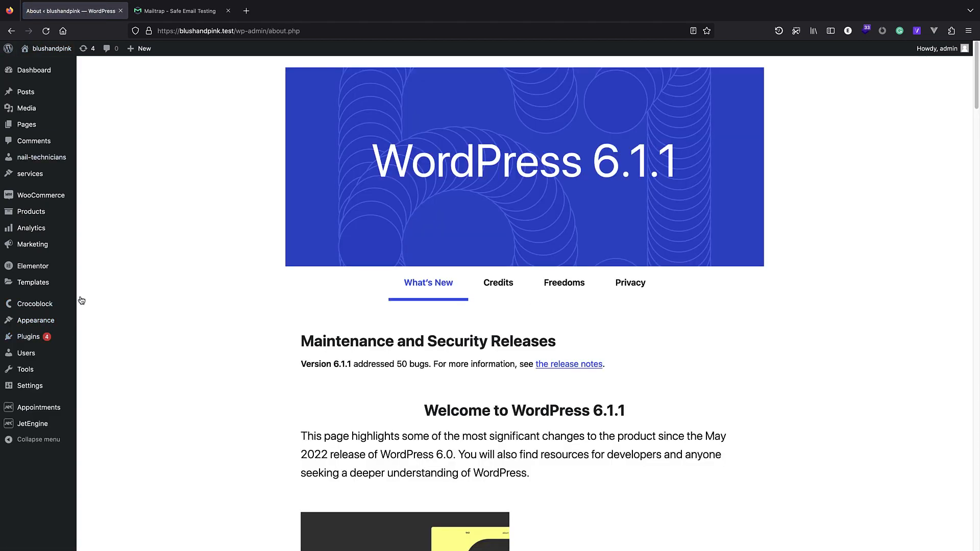
{"action": "mouse_move", "coordinate": [54, 322]}
{"action": "left_click", "coordinate": [138, 391]}
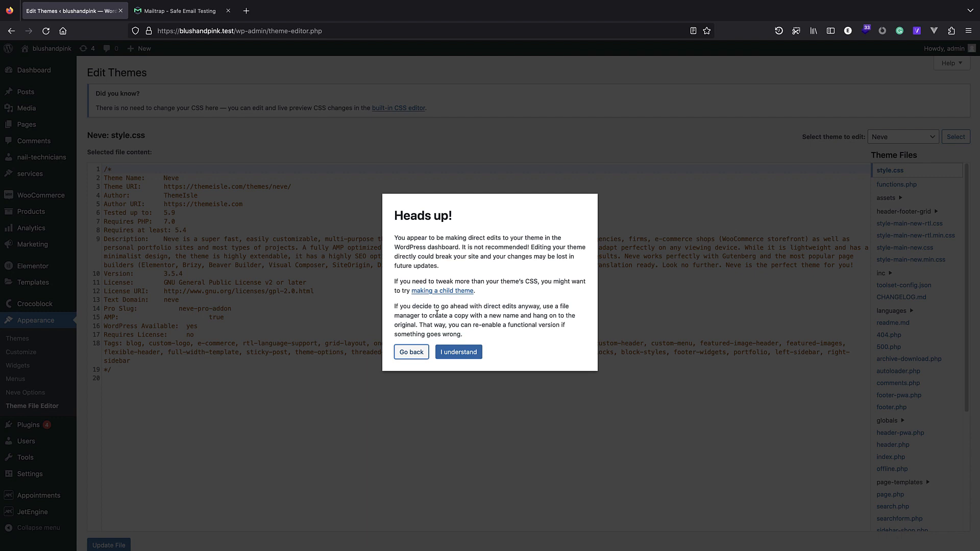
{"action": "left_click", "coordinate": [450, 357]}
{"action": "left_click", "coordinate": [887, 185]}
Append a //mailtrap setup comment with the pasted Mailtrap code and update the file.
{"action": "scroll", "coordinate": [337, 311], "scroll_direction": "down", "scroll_amount": 15}
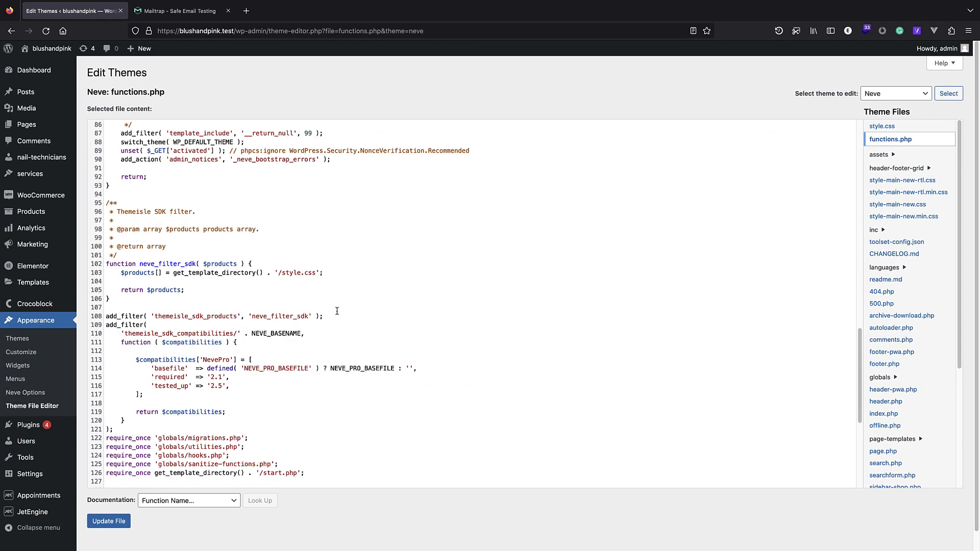
{"action": "scroll", "coordinate": [180, 450], "scroll_direction": "down", "scroll_amount": 5}
{"action": "left_click", "coordinate": [396, 454]}
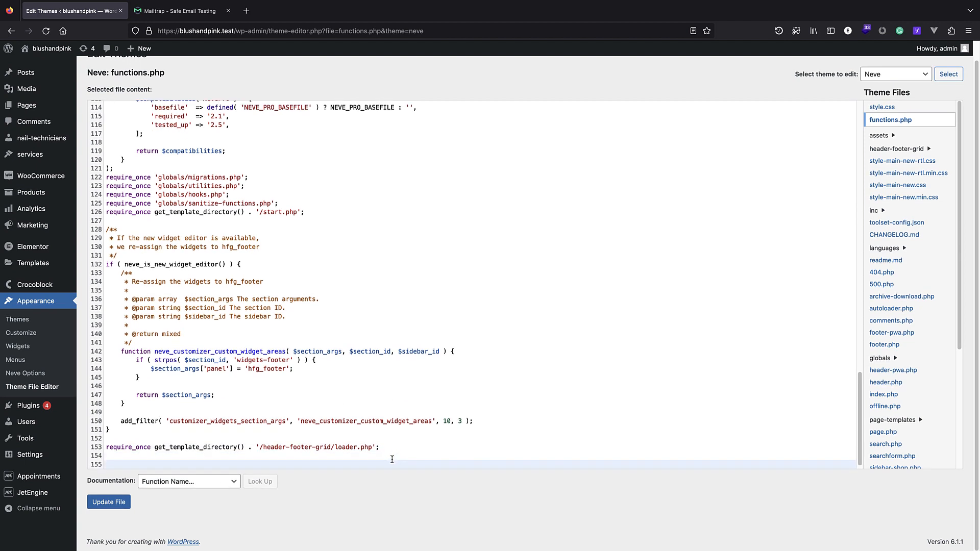
{"action": "key", "text": "Return"}
{"action": "key", "text": "Return"}
{"action": "key", "text": "Return"}
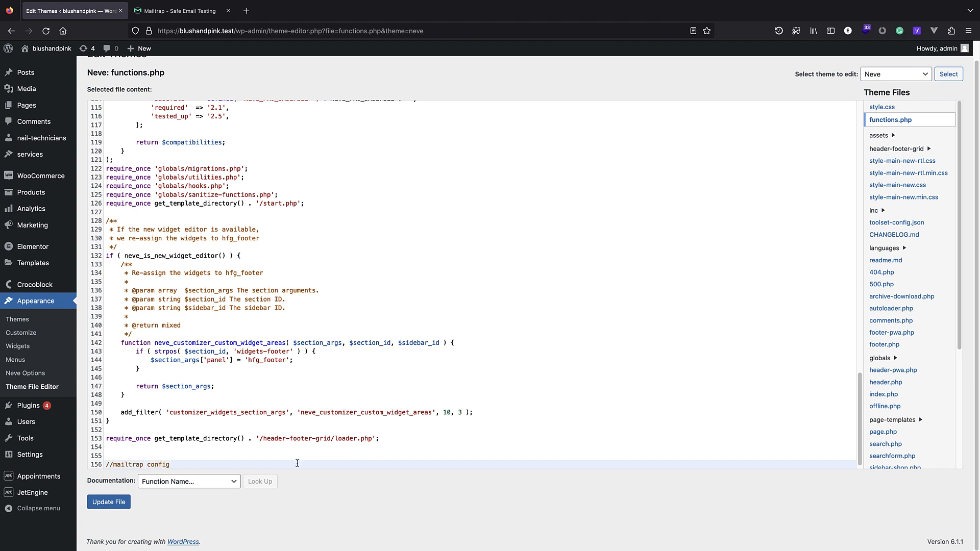
{"action": "key", "text": "BackSpace"}
{"action": "key", "text": "BackSpace"}
{"action": "key", "text": "BackSpace"}
{"action": "key", "text": "BackSpace"}
{"action": "key", "text": "BackSpace"}
{"action": "key", "text": "BackSpace"}
{"action": "type", "text": "setup"}
{"action": "key", "text": "Return"}
{"action": "key", "text": "Return"}
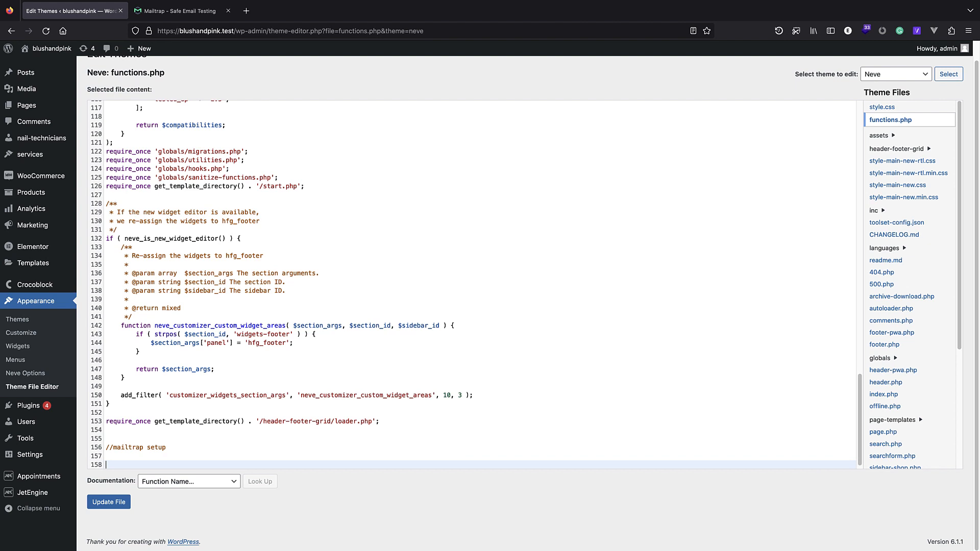
{"action": "key", "text": "ctrl+v"}
{"action": "left_click", "coordinate": [113, 506]}
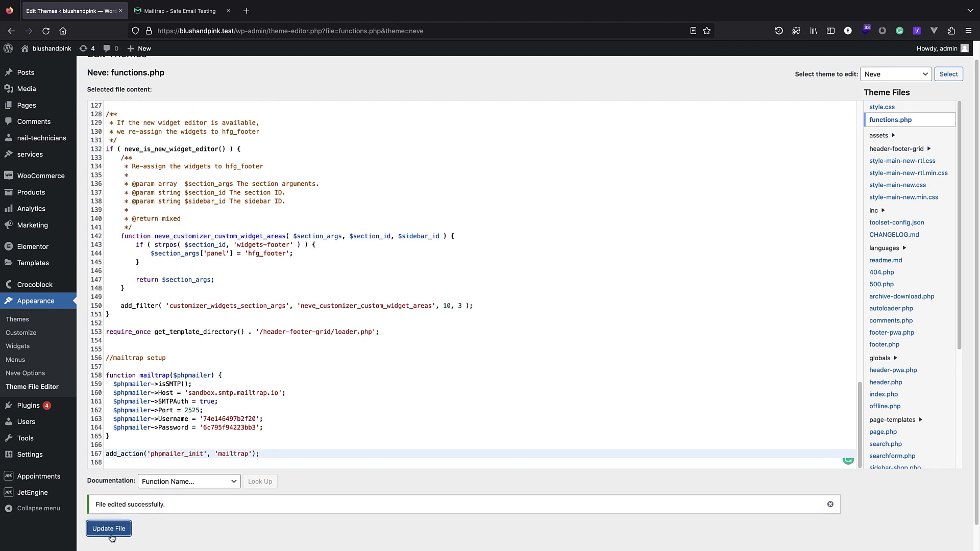
{"action": "left_click", "coordinate": [31, 63]}
{"action": "left_click", "coordinate": [157, 18]}
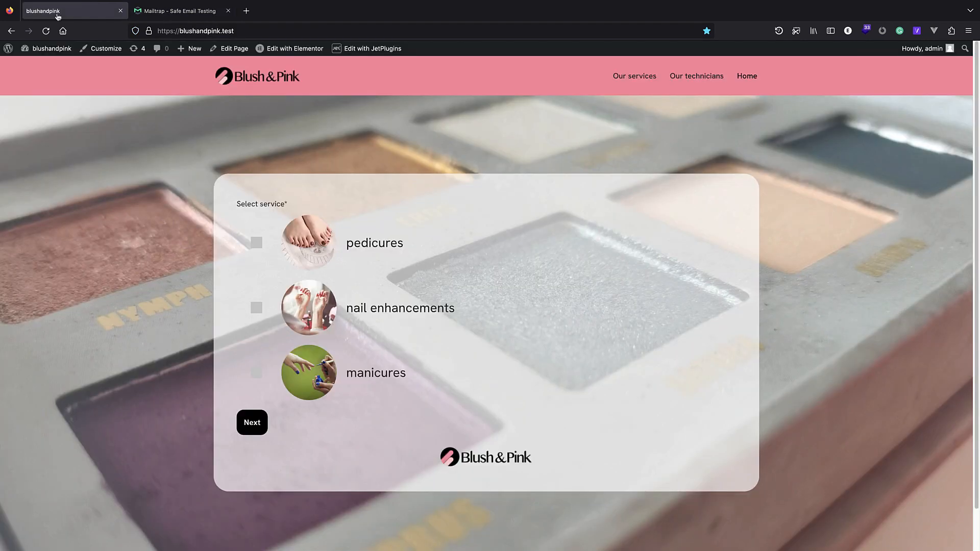
Open the Static Page Booking Form for editing from JetEngine > Forms.
{"action": "left_click", "coordinate": [71, 11]}
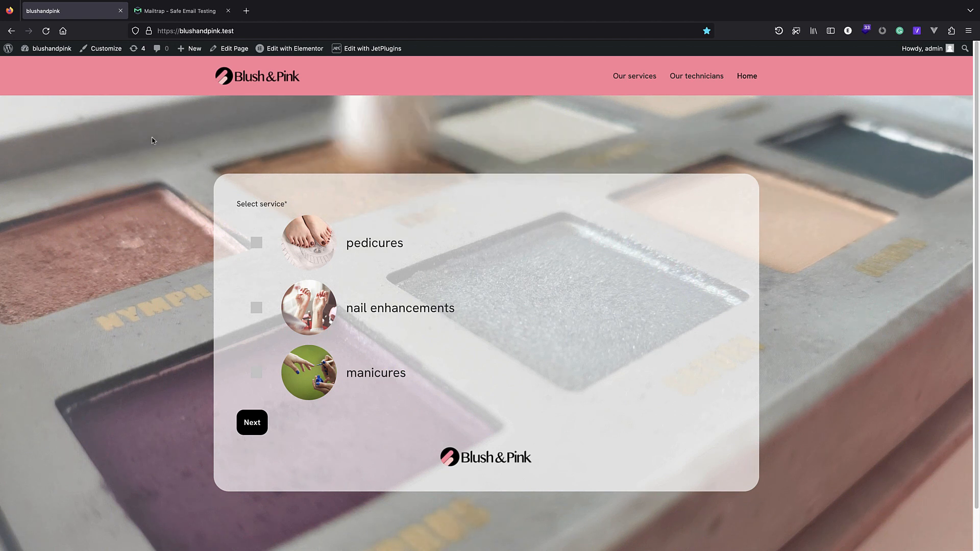
{"action": "left_click", "coordinate": [9, 49]}
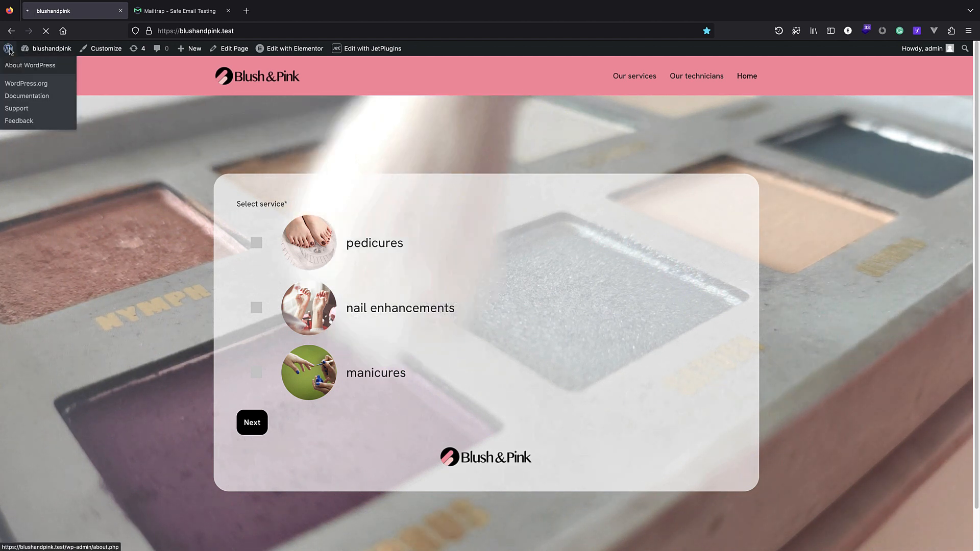
{"action": "mouse_move", "coordinate": [72, 424]}
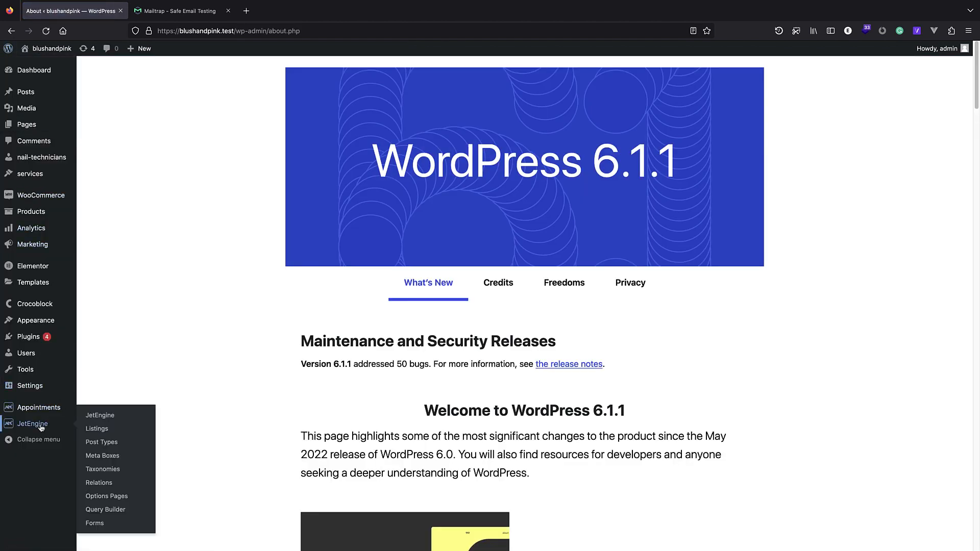
{"action": "left_click", "coordinate": [107, 527]}
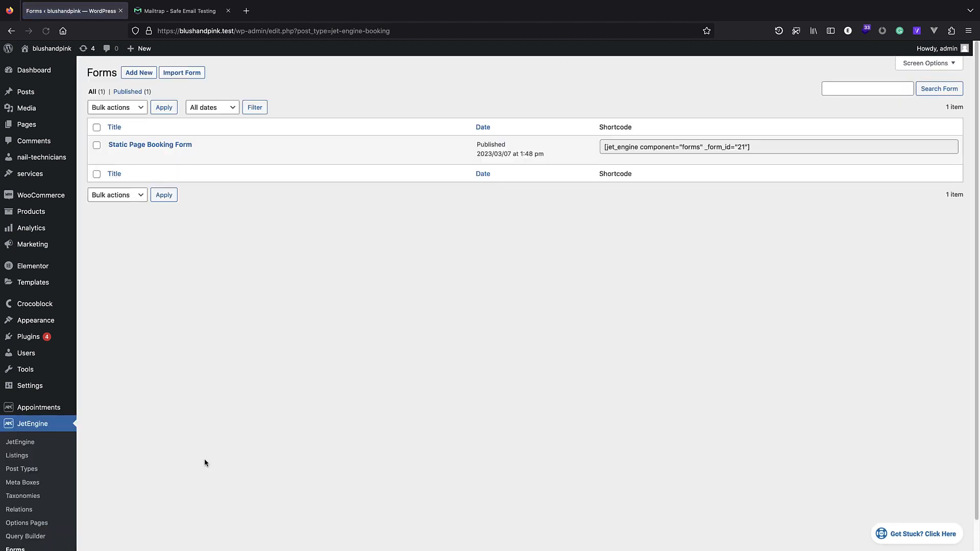
{"action": "left_click", "coordinate": [172, 146]}
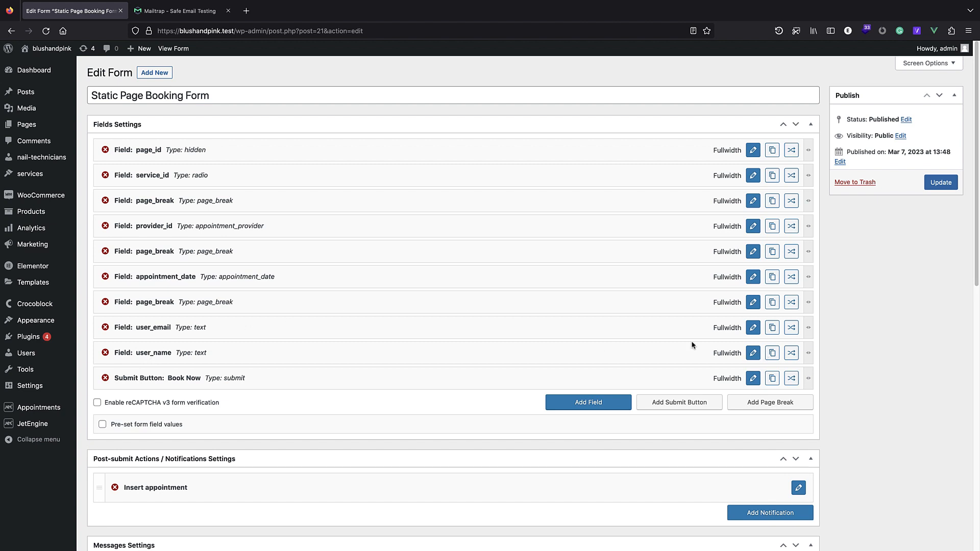
Set the user_email field's default value to the current user's Email.
{"action": "left_click", "coordinate": [752, 331]}
{"action": "scroll", "coordinate": [480, 300], "scroll_direction": "down", "scroll_amount": 1}
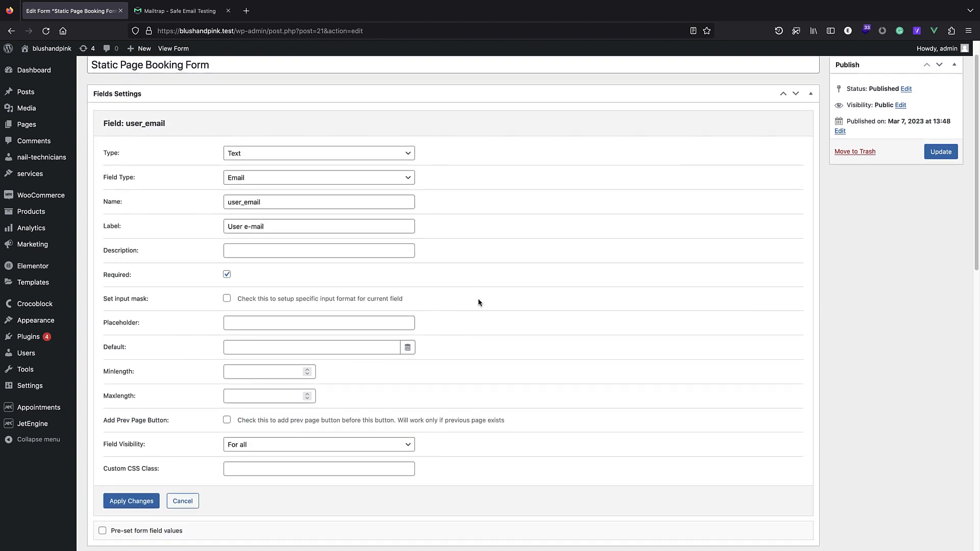
{"action": "left_click", "coordinate": [245, 347]}
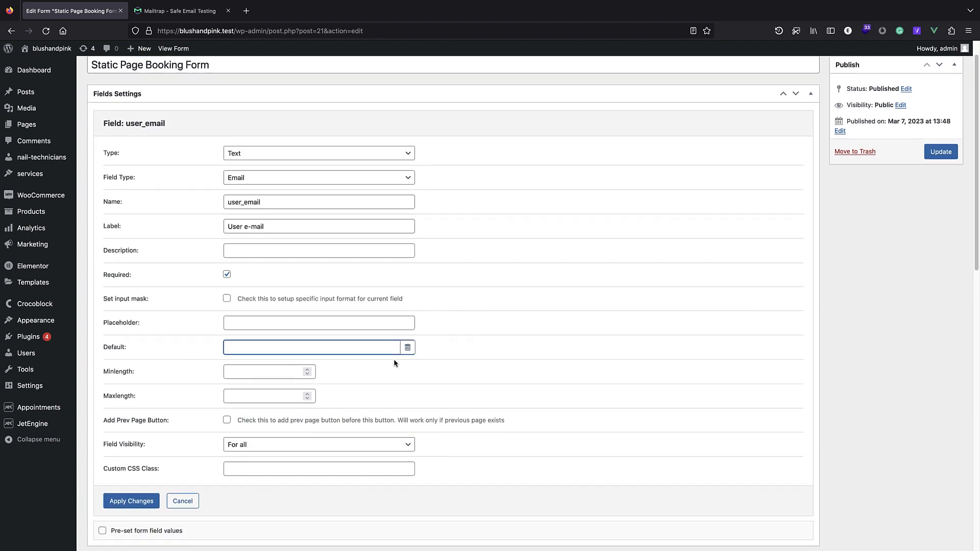
{"action": "left_click", "coordinate": [408, 347]}
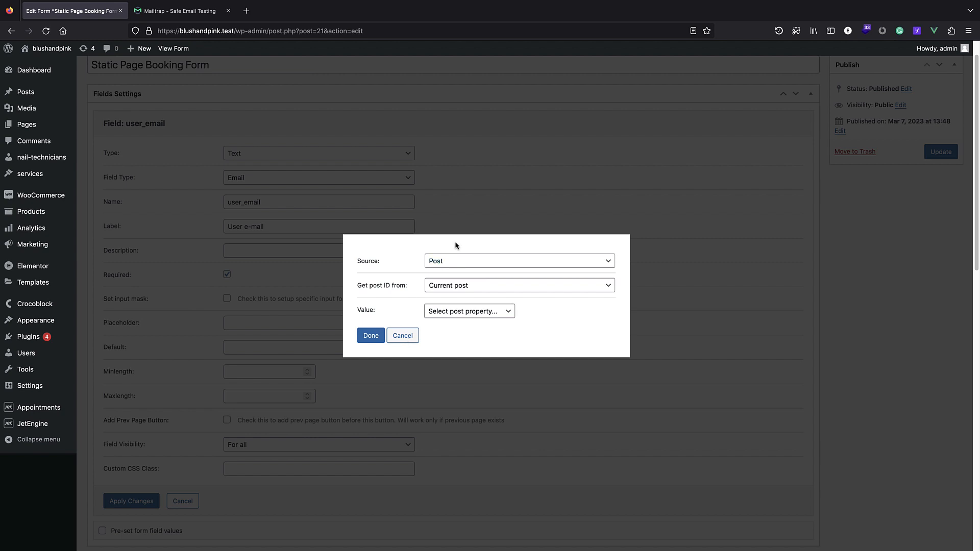
{"action": "left_click", "coordinate": [448, 260]}
{"action": "left_click", "coordinate": [451, 267]}
{"action": "left_click", "coordinate": [464, 284]}
{"action": "left_click", "coordinate": [396, 292]}
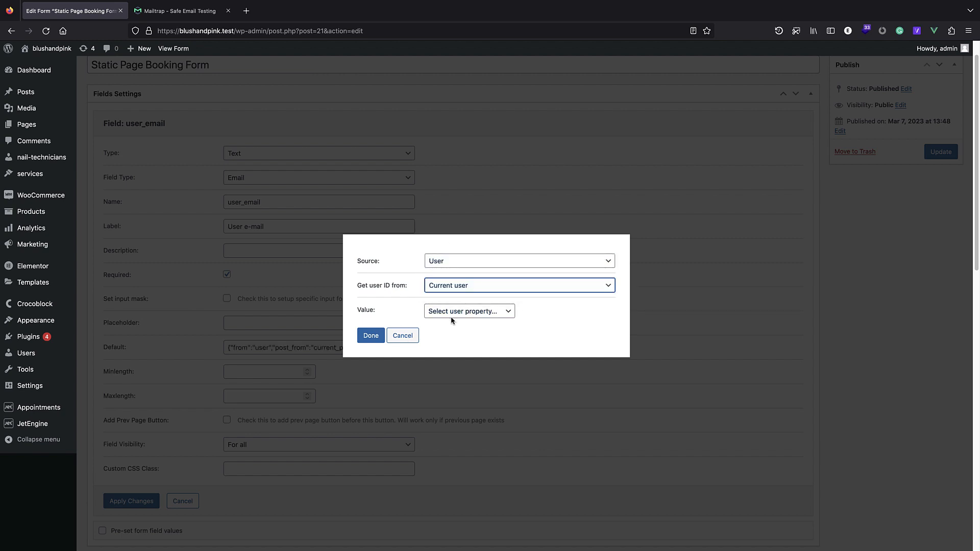
{"action": "left_click", "coordinate": [457, 312]}
{"action": "left_click", "coordinate": [443, 339]}
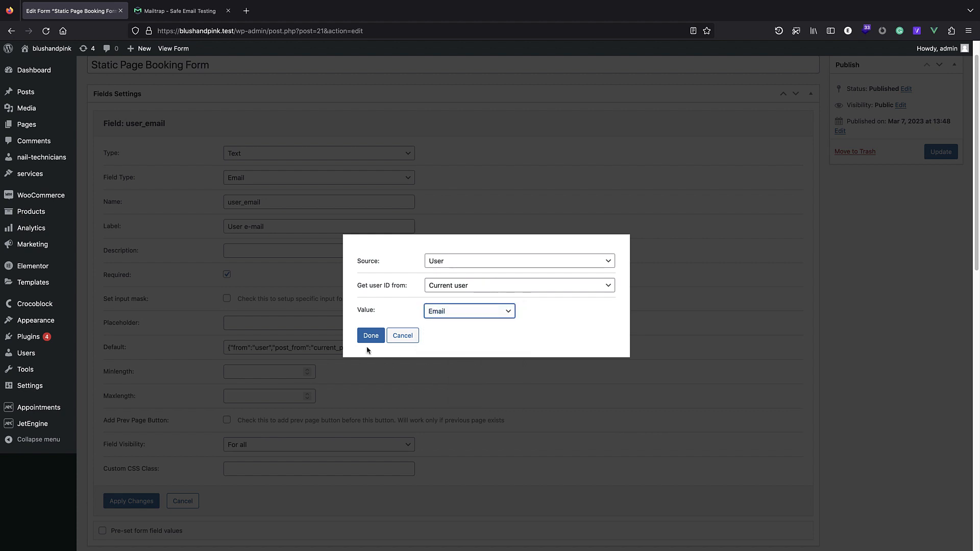
{"action": "left_click", "coordinate": [371, 335]}
{"action": "left_click", "coordinate": [140, 505]}
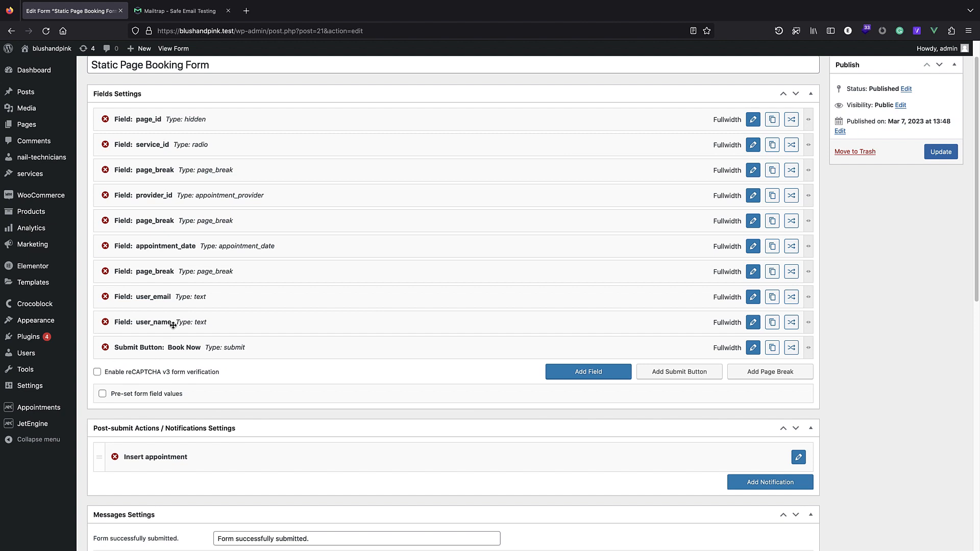
Set the user_name field's default value to the current user's User Login.
{"action": "left_click", "coordinate": [753, 322]}
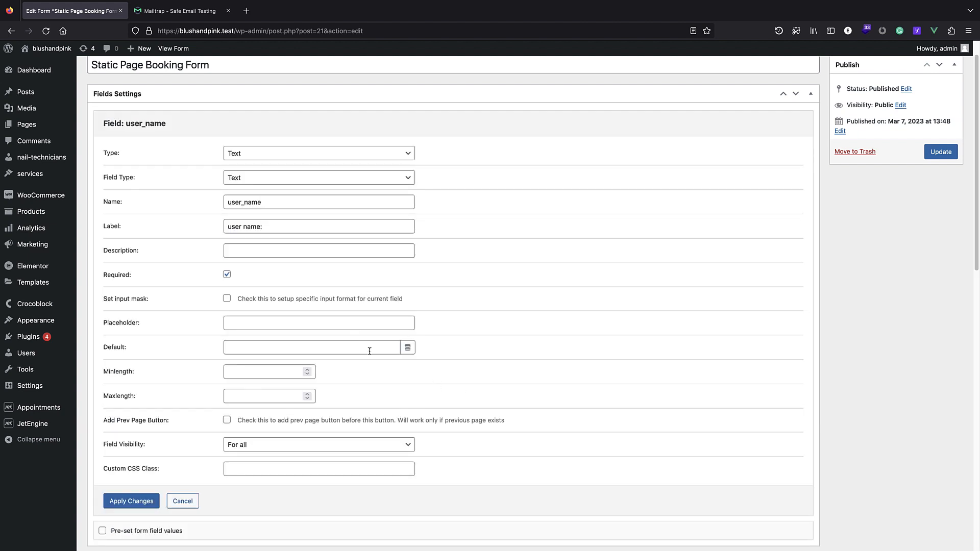
{"action": "left_click", "coordinate": [406, 353]}
{"action": "left_click", "coordinate": [463, 262]}
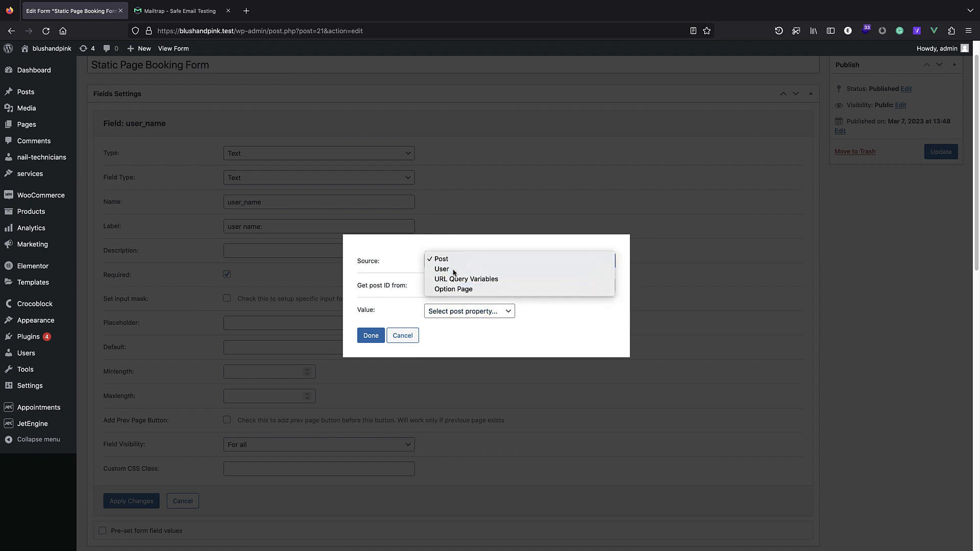
{"action": "left_click", "coordinate": [454, 272]}
{"action": "left_click", "coordinate": [464, 285]}
{"action": "left_click", "coordinate": [444, 284]}
{"action": "left_click", "coordinate": [466, 311]}
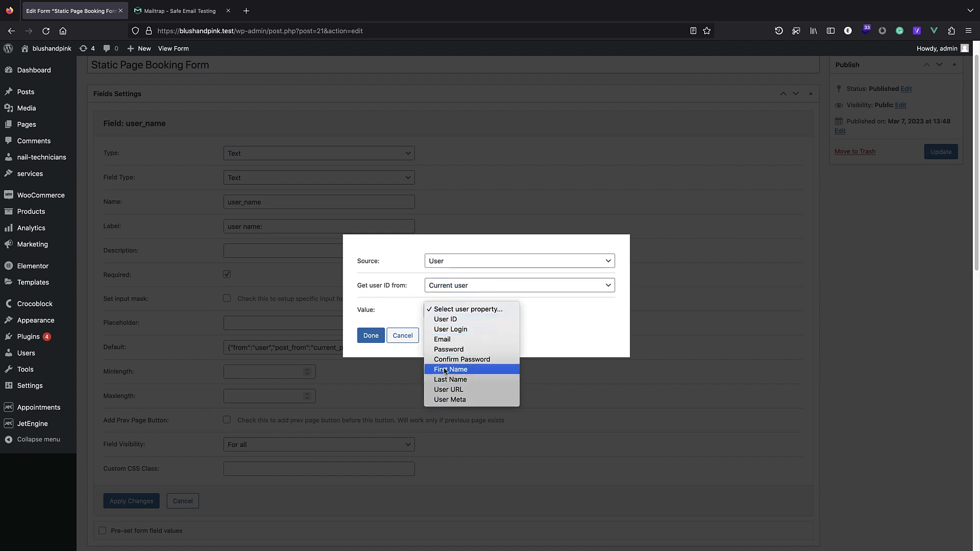
{"action": "left_click", "coordinate": [466, 329]}
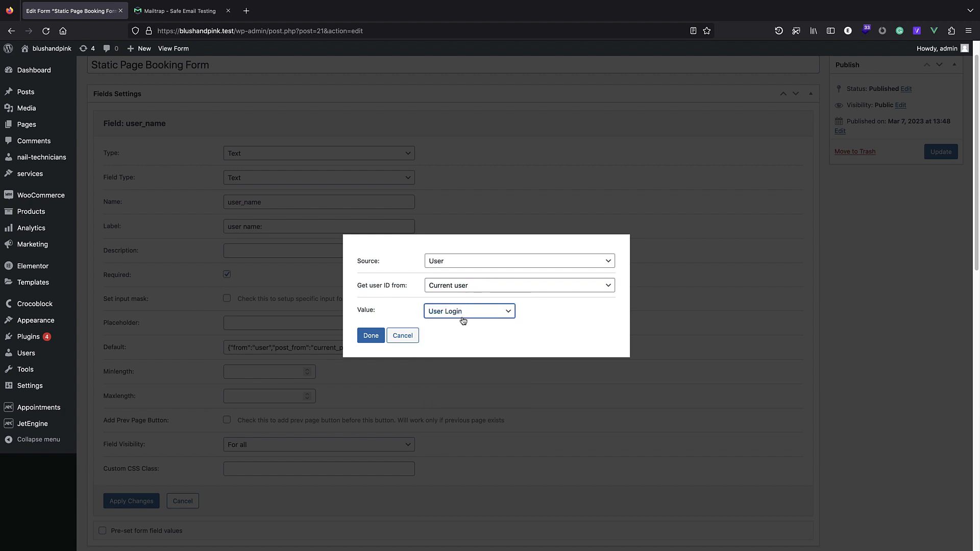
{"action": "left_click", "coordinate": [371, 336]}
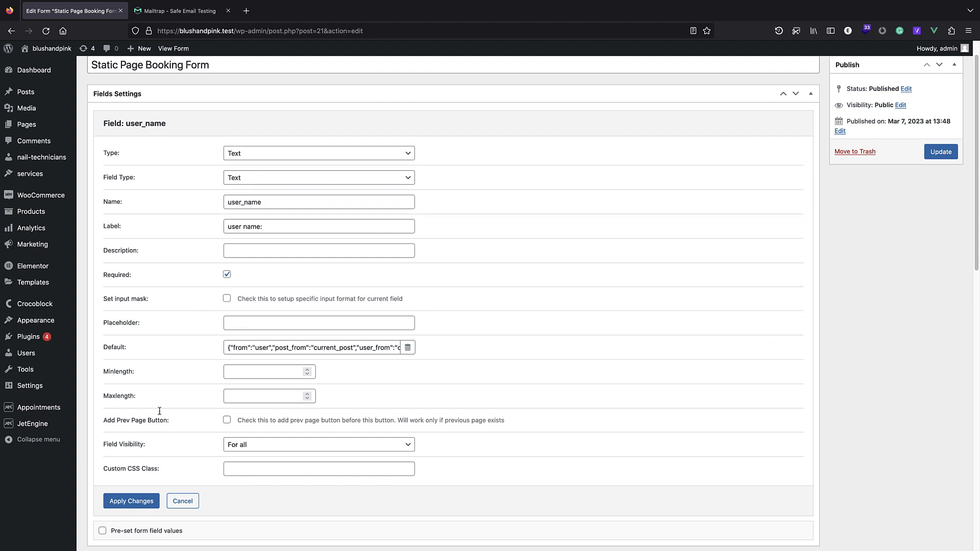
{"action": "left_click", "coordinate": [142, 503]}
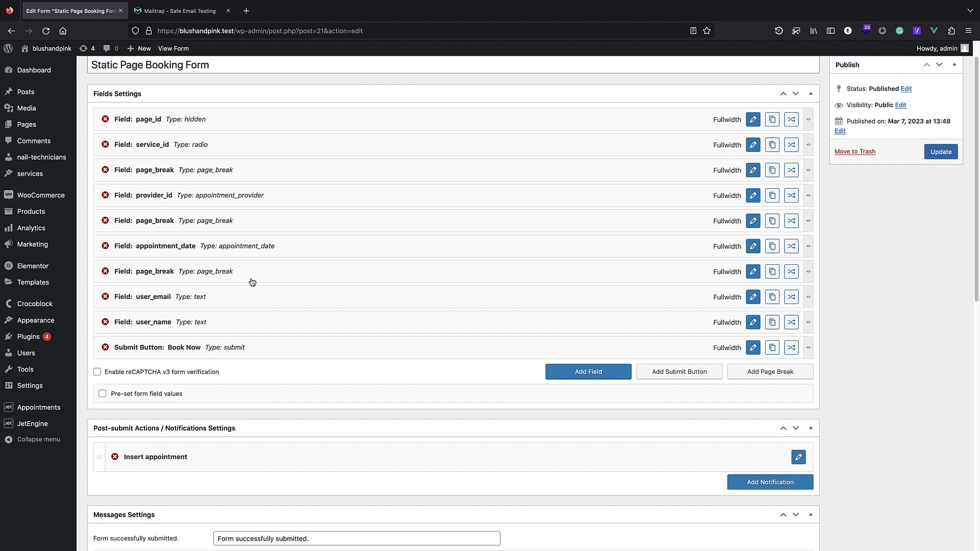
Update the booking form to save the new defaults.
{"action": "scroll", "coordinate": [414, 320], "scroll_direction": "up", "scroll_amount": 1}
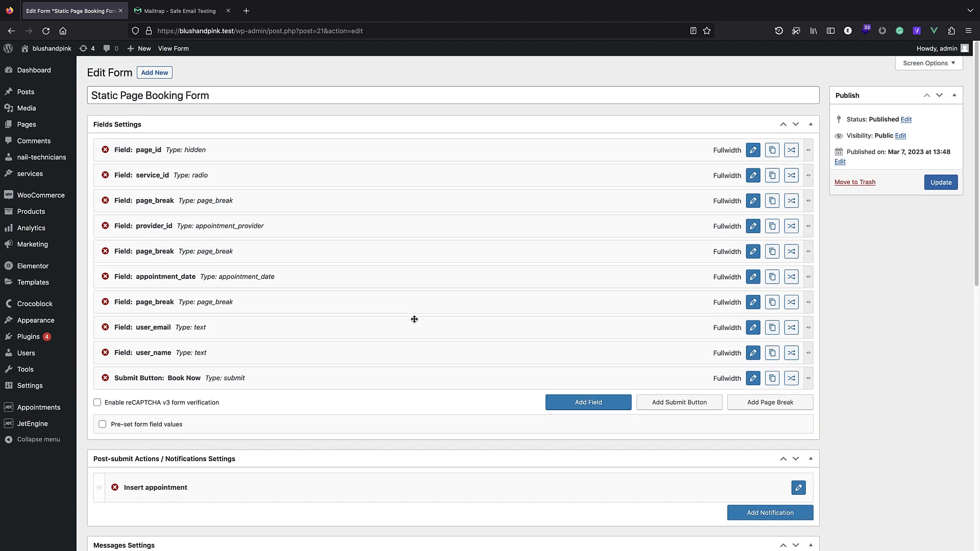
{"action": "scroll", "coordinate": [602, 351], "scroll_direction": "down", "scroll_amount": 1}
{"action": "scroll", "coordinate": [817, 286], "scroll_direction": "up", "scroll_amount": 1}
{"action": "left_click", "coordinate": [941, 182]}
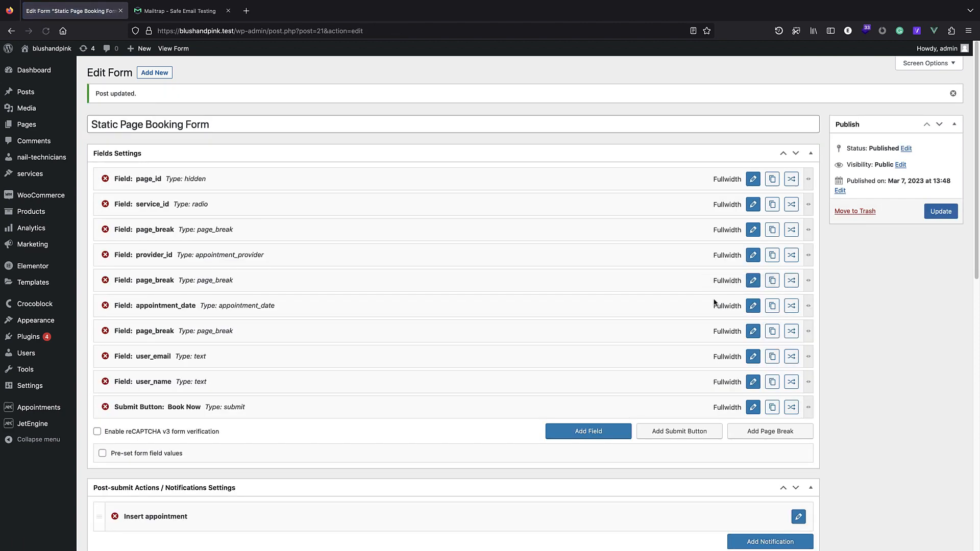
Open the site's front end in a new browser tab.
{"action": "right_click", "coordinate": [67, 49]}
{"action": "left_click", "coordinate": [102, 57]}
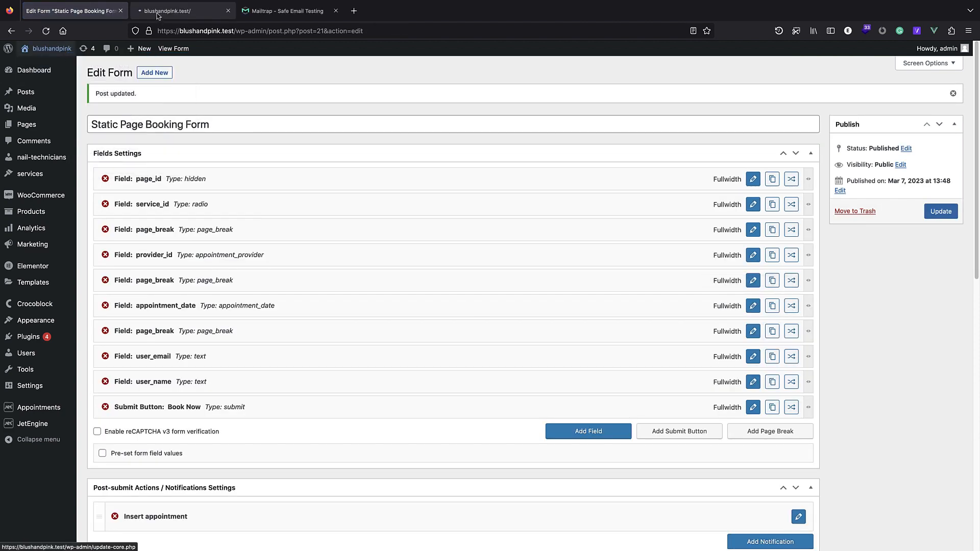
{"action": "left_click", "coordinate": [157, 16]}
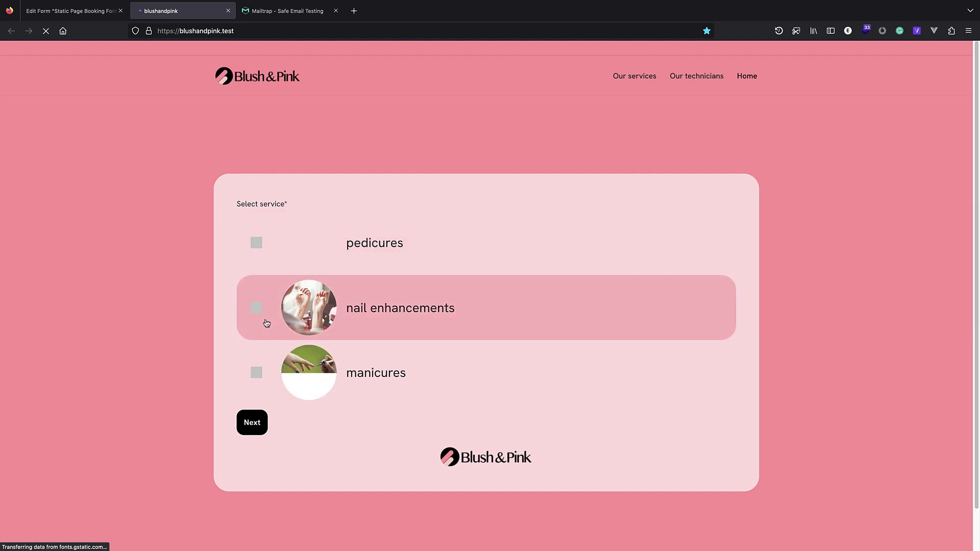
Book nail enhancements with lily on March 16, reaching the prefilled email and name step.
{"action": "left_click", "coordinate": [262, 319]}
{"action": "left_click", "coordinate": [252, 422]}
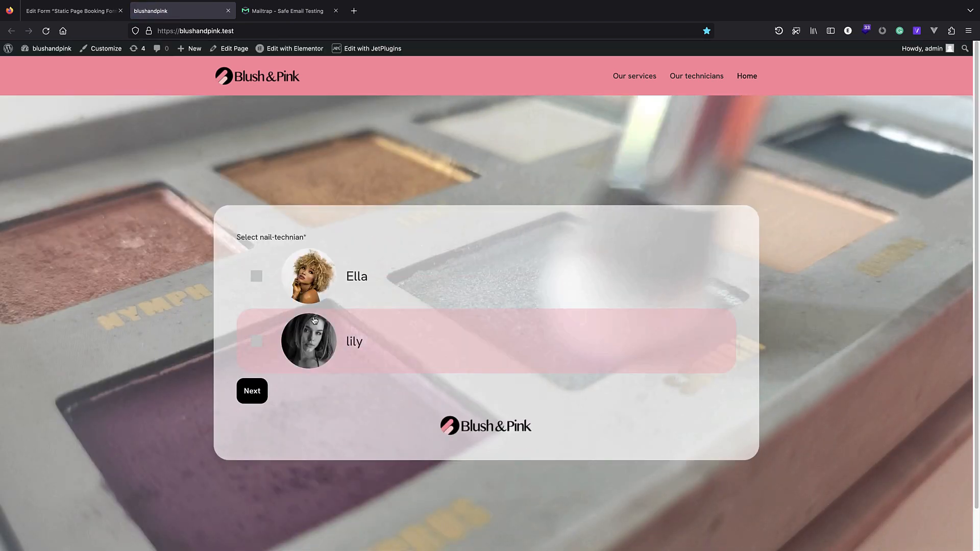
{"action": "left_click", "coordinate": [314, 321]}
{"action": "left_click", "coordinate": [252, 391]}
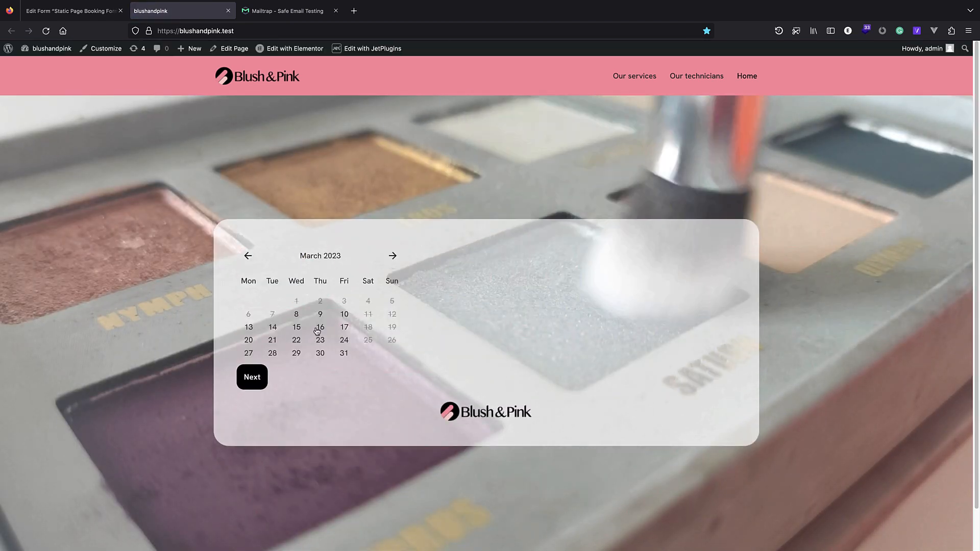
{"action": "left_click", "coordinate": [318, 329]}
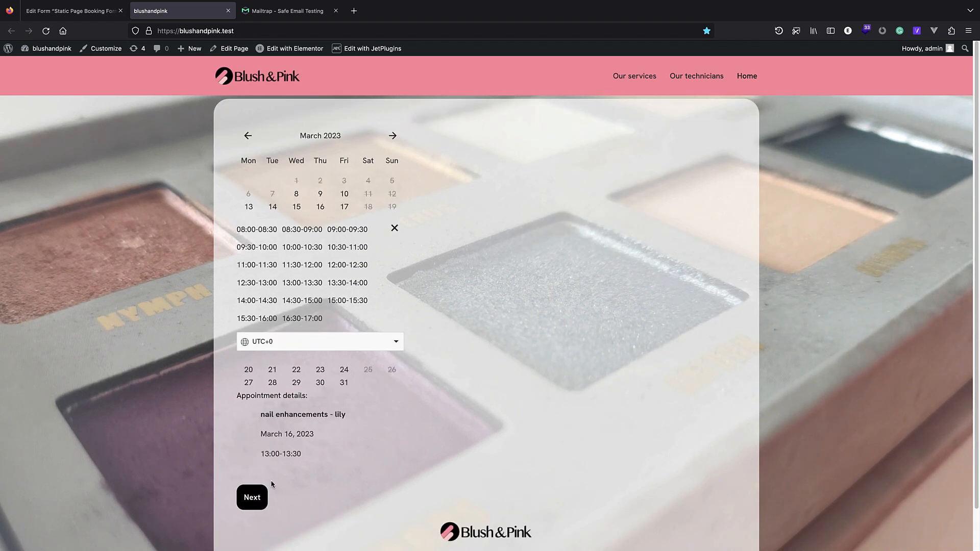
{"action": "left_click", "coordinate": [252, 501]}
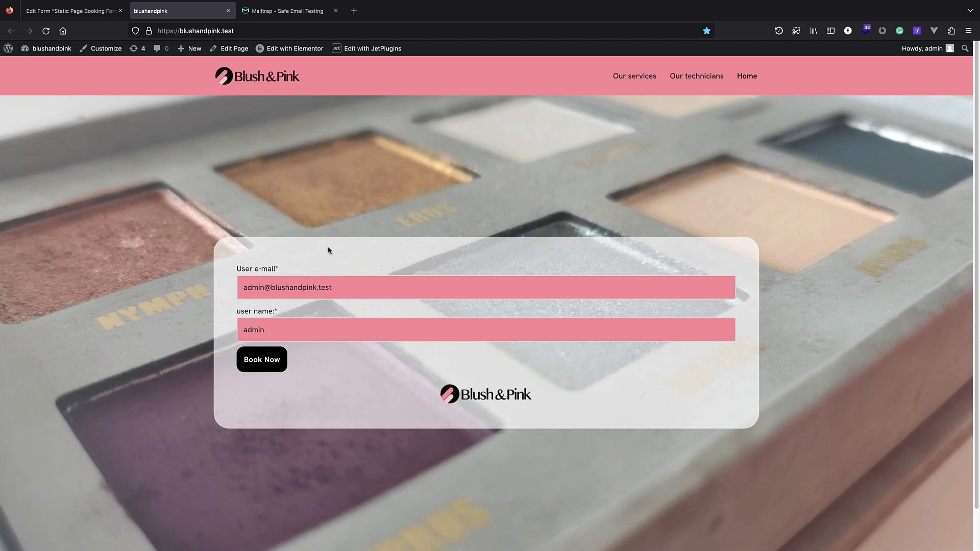
{"action": "left_click", "coordinate": [8, 48]}
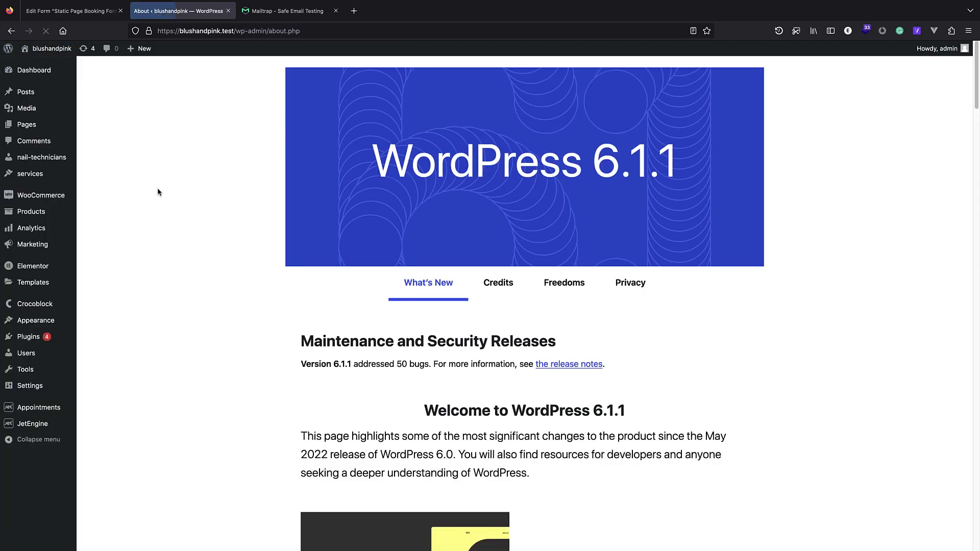
Back in the booking form editor, add two post-submit notifications.
{"action": "left_click", "coordinate": [72, 11]}
{"action": "scroll", "coordinate": [225, 282], "scroll_direction": "down", "scroll_amount": 6}
{"action": "scroll", "coordinate": [224, 282], "scroll_direction": "down", "scroll_amount": 1}
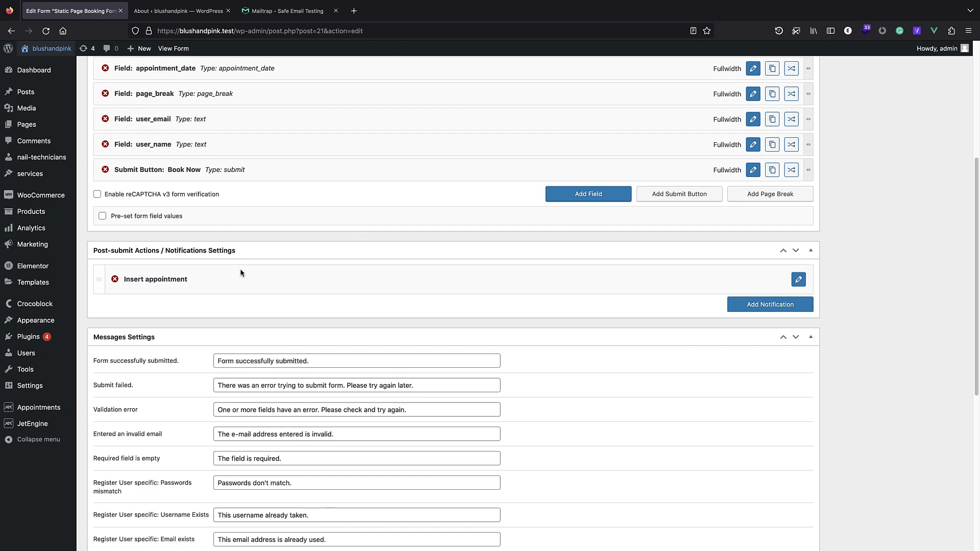
{"action": "scroll", "coordinate": [165, 298], "scroll_direction": "up", "scroll_amount": 1}
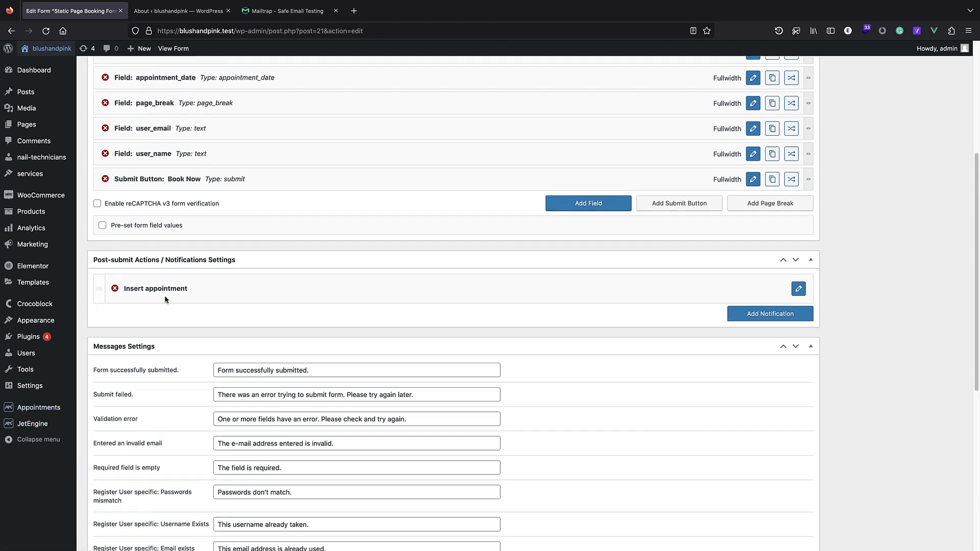
{"action": "scroll", "coordinate": [165, 298], "scroll_direction": "up", "scroll_amount": 3}
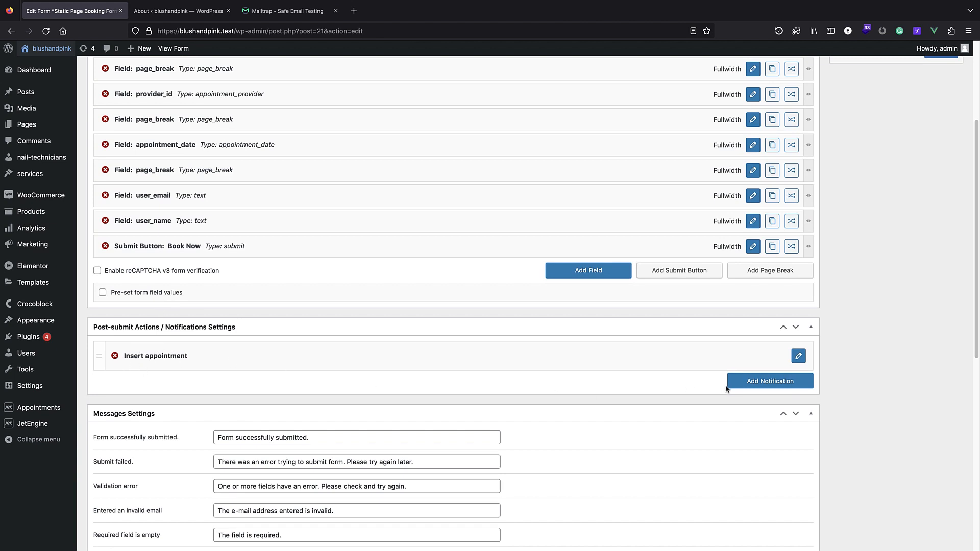
{"action": "left_click", "coordinate": [753, 381]}
{"action": "scroll", "coordinate": [411, 244], "scroll_direction": "down", "scroll_amount": 3}
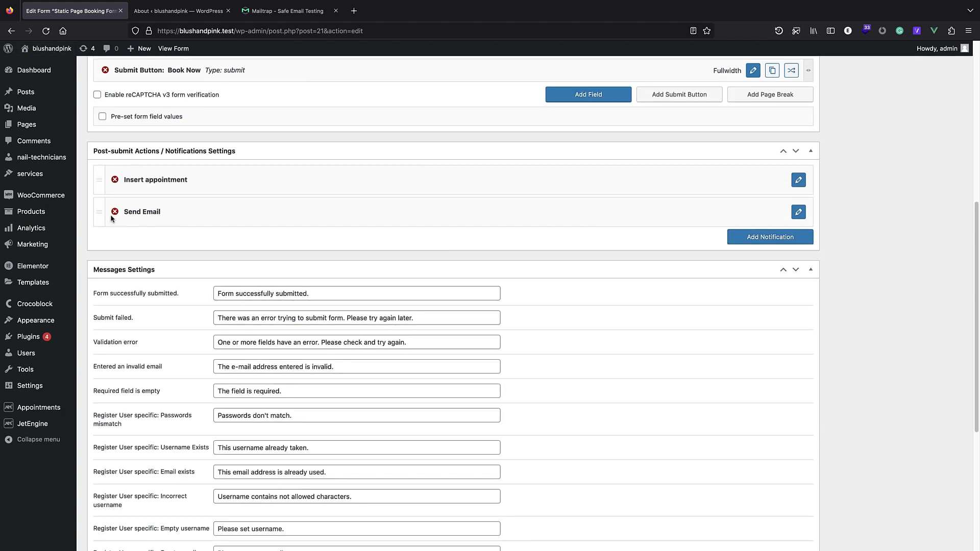
{"action": "left_click", "coordinate": [771, 239]}
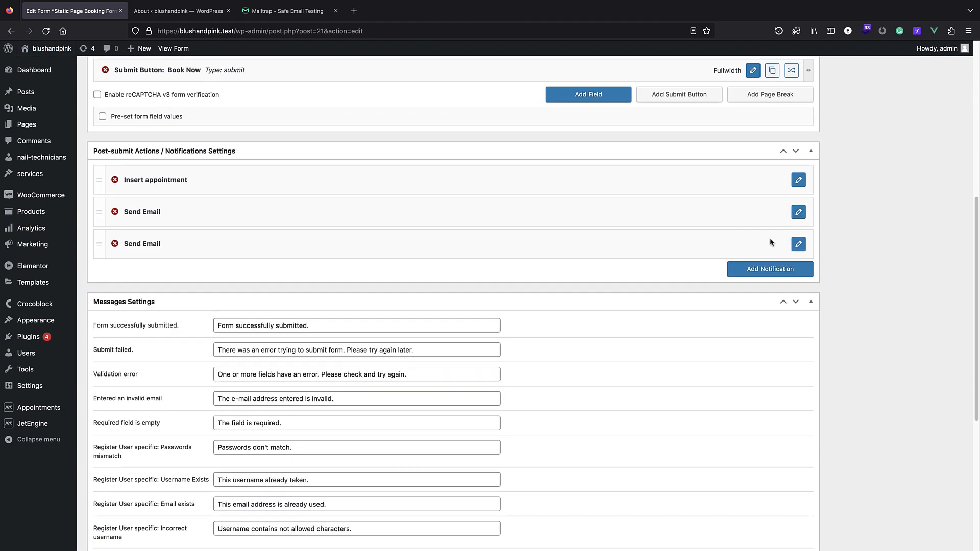
Delete both extra Send Email notifications, then add one fresh notification after Insert appointment.
{"action": "left_click", "coordinate": [116, 213]}
{"action": "left_click", "coordinate": [560, 311]}
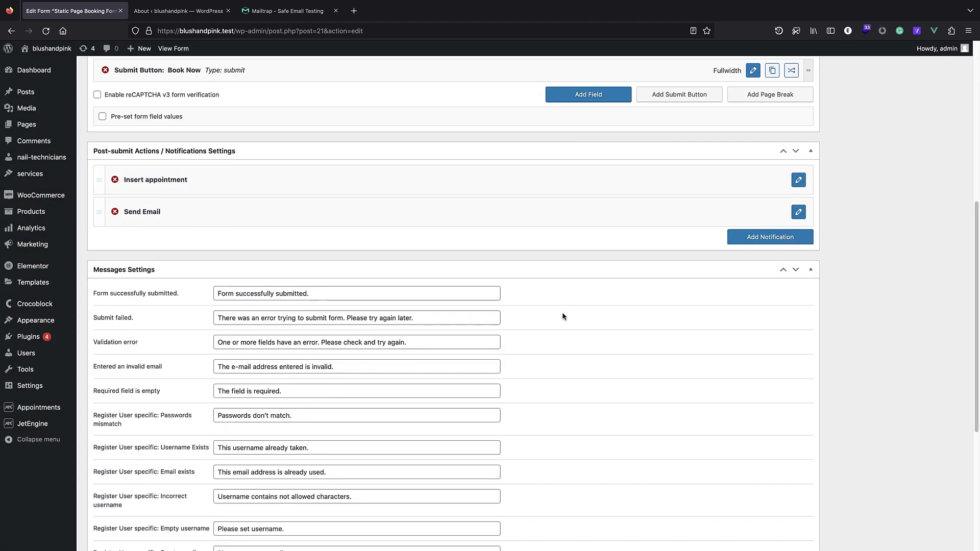
{"action": "left_click", "coordinate": [115, 213]}
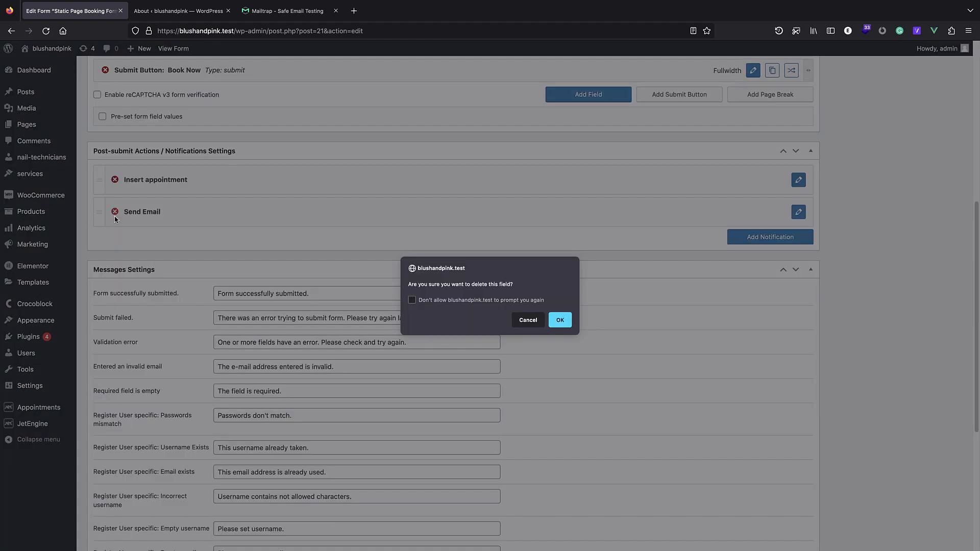
{"action": "left_click", "coordinate": [560, 320]}
{"action": "scroll", "coordinate": [559, 328], "scroll_direction": "up", "scroll_amount": 1}
{"action": "scroll", "coordinate": [621, 283], "scroll_direction": "up", "scroll_amount": 1}
{"action": "scroll", "coordinate": [628, 285], "scroll_direction": "down", "scroll_amount": 1}
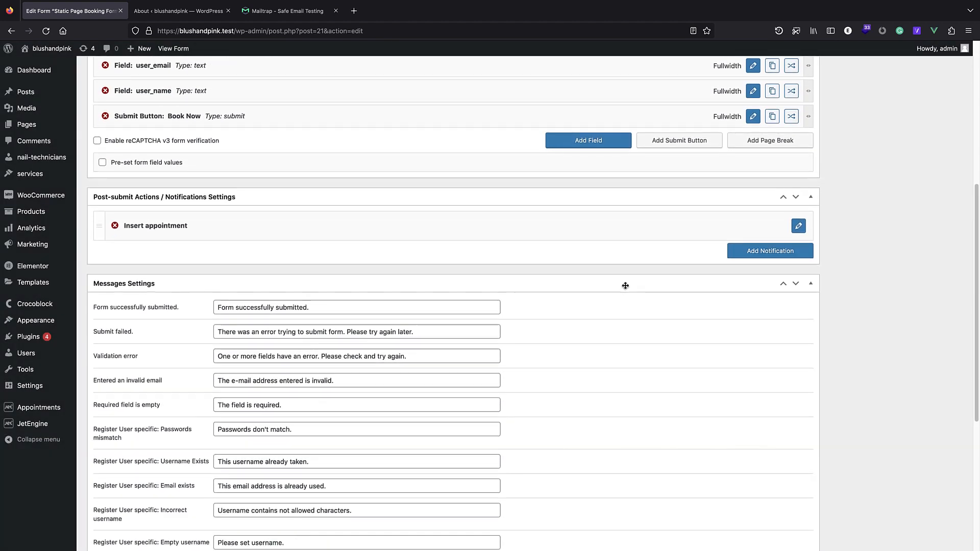
{"action": "left_click", "coordinate": [752, 252]}
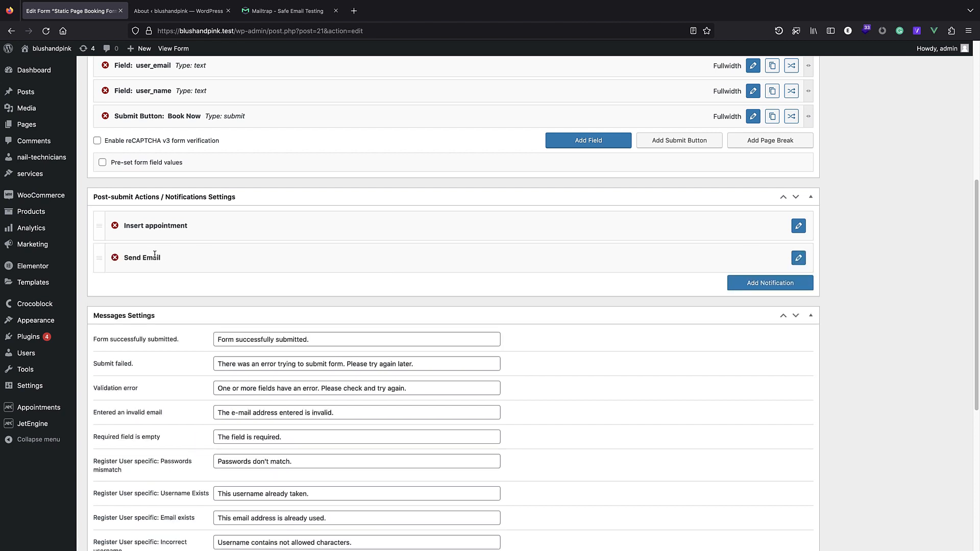
Change the new notification to Redirect to Page with a static page target.
{"action": "left_click", "coordinate": [799, 258]}
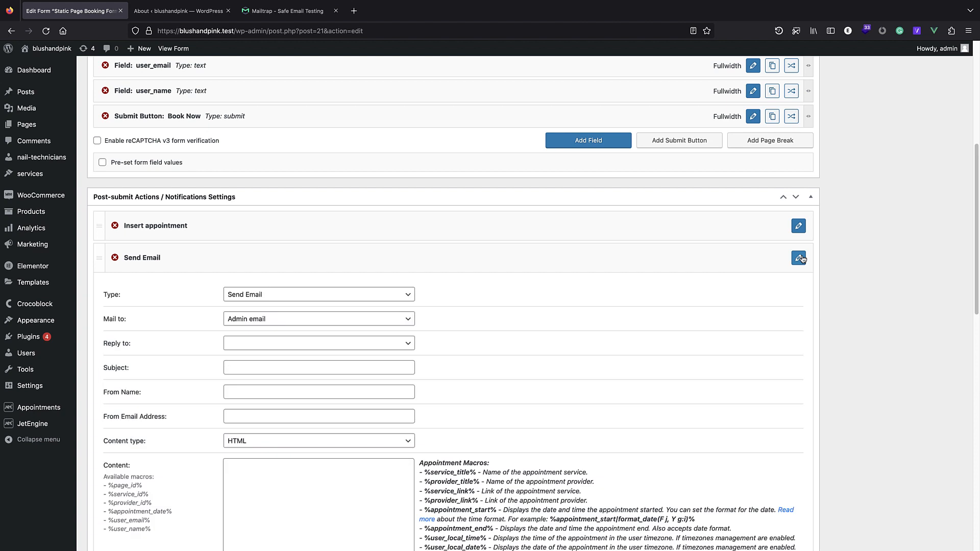
{"action": "left_click", "coordinate": [347, 296]}
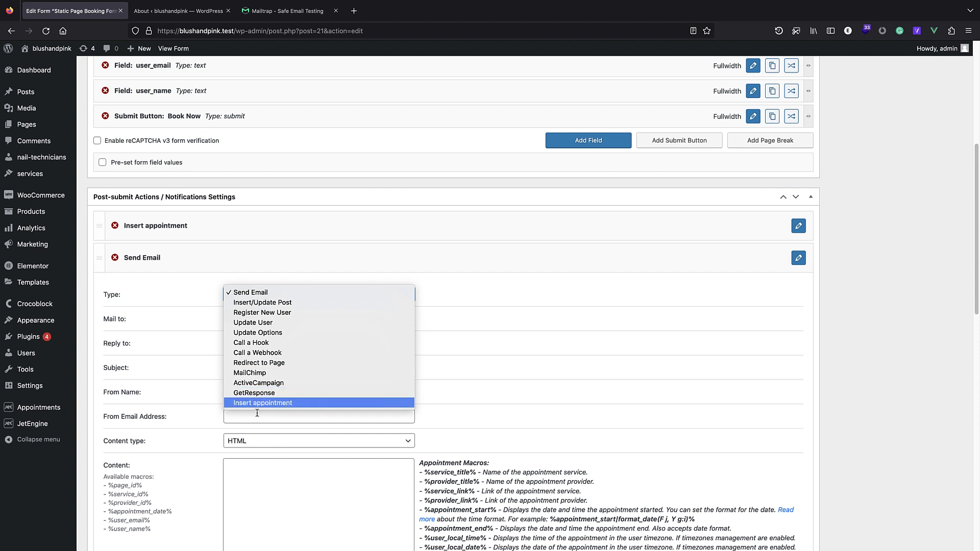
{"action": "left_click", "coordinate": [293, 363]}
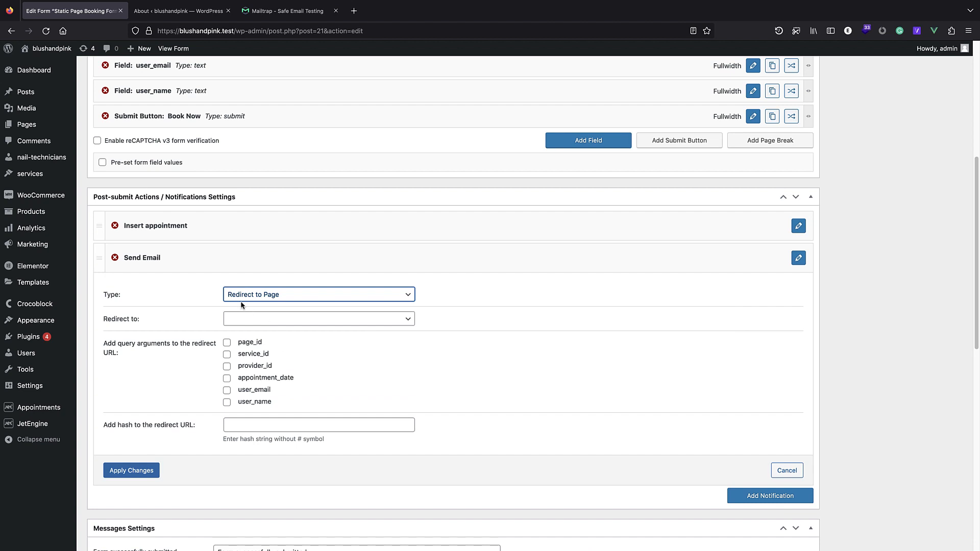
{"action": "left_click", "coordinate": [266, 320]}
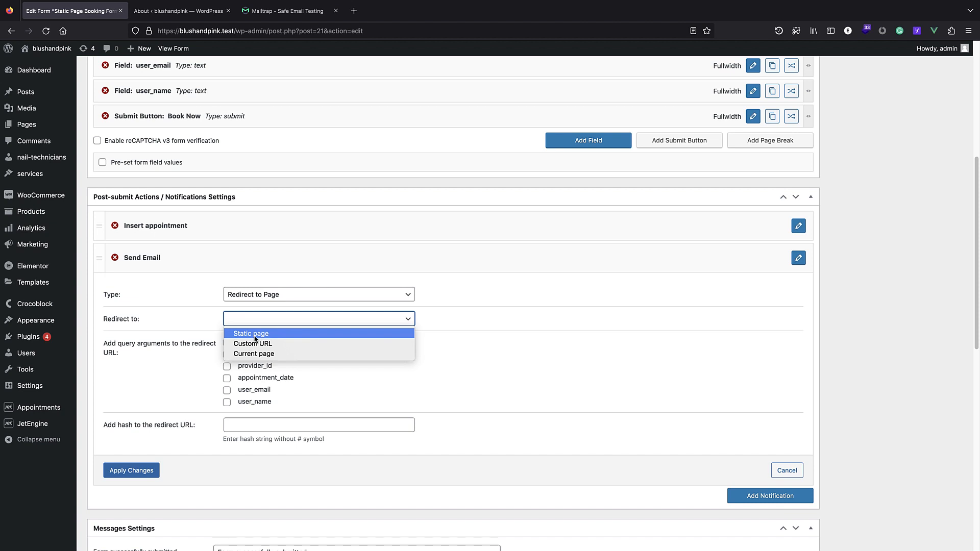
{"action": "left_click", "coordinate": [255, 336]}
{"action": "left_click", "coordinate": [246, 347]}
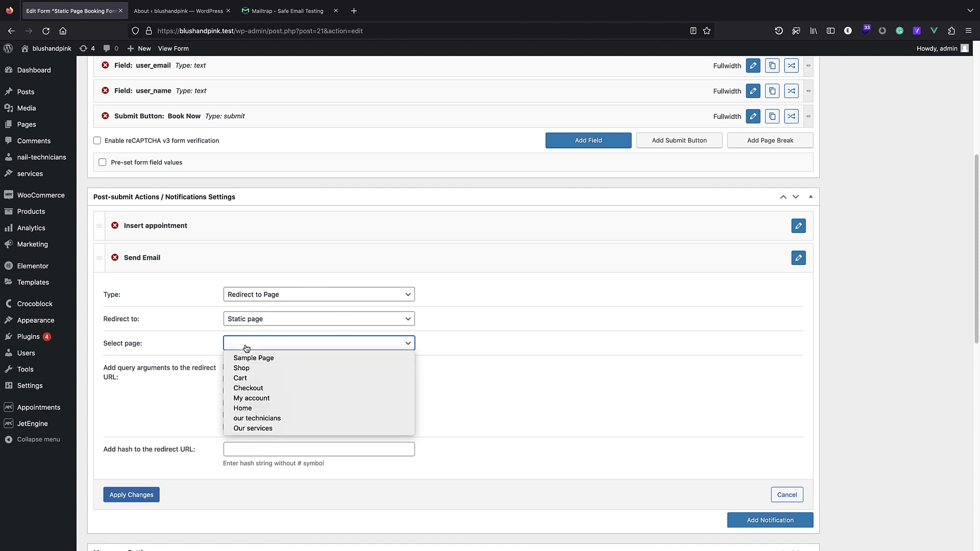
{"action": "left_click", "coordinate": [247, 347]}
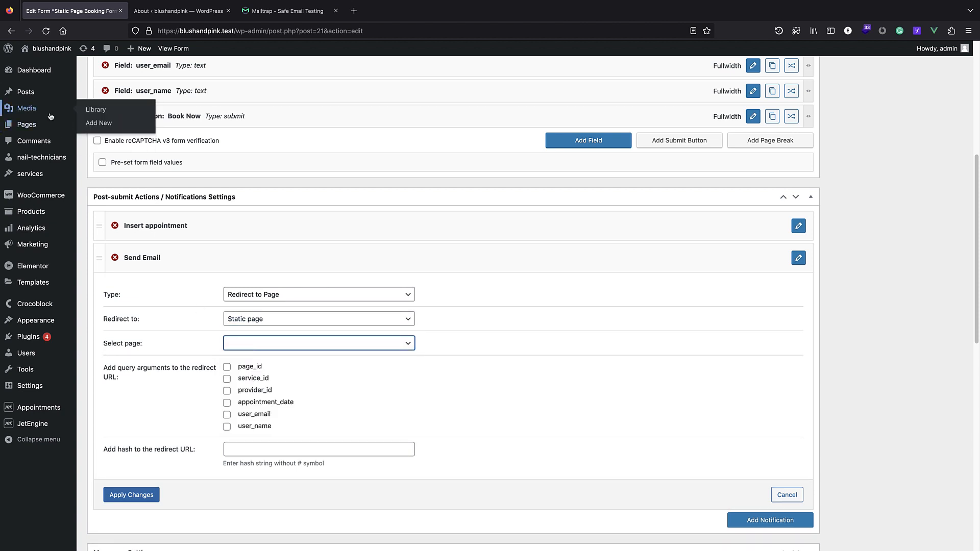
Open Pages > Add New in a separate browser tab.
{"action": "mouse_move", "coordinate": [38, 127]}
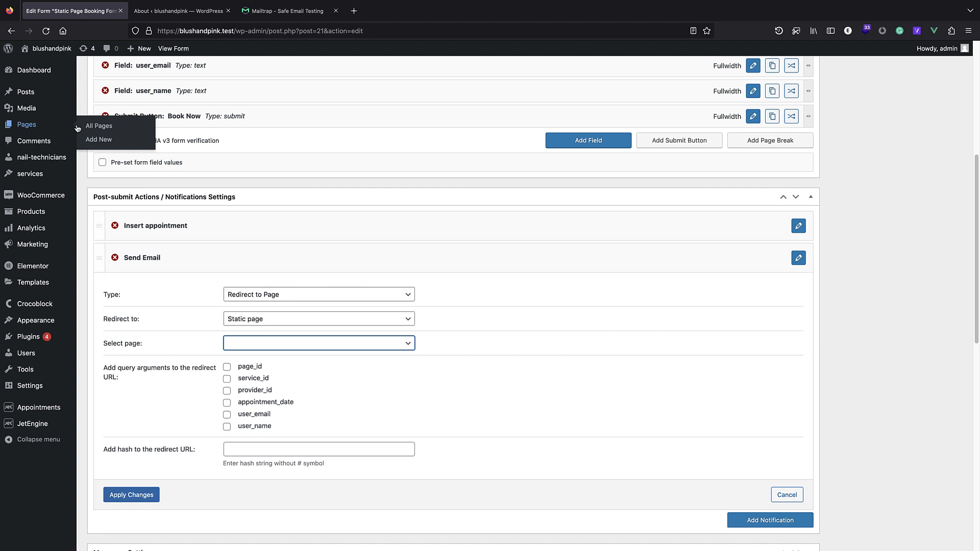
{"action": "right_click", "coordinate": [108, 141]}
{"action": "left_click", "coordinate": [127, 145]}
Title the new page 'Thank you', publish it, and open it with Elementor.
{"action": "left_click", "coordinate": [173, 11]}
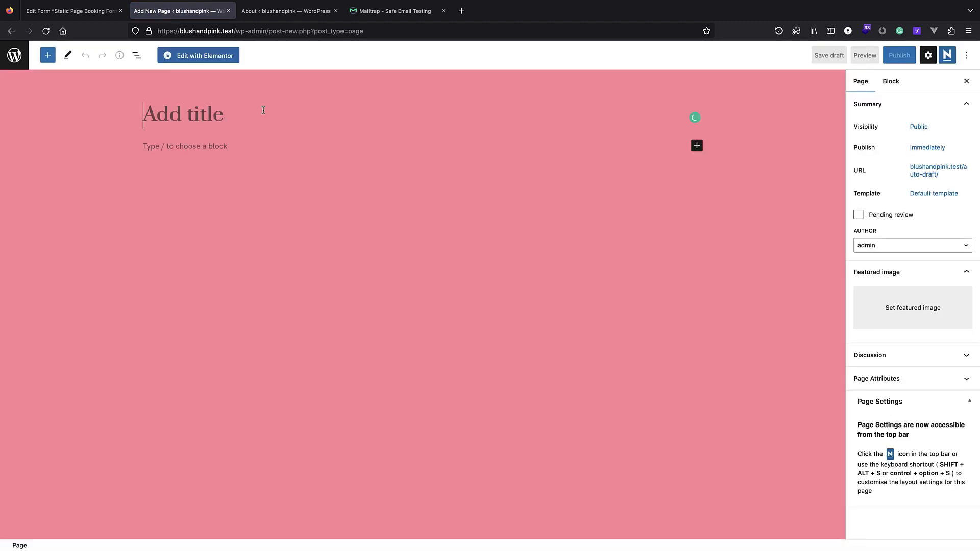
{"action": "type", "text": "Th"}
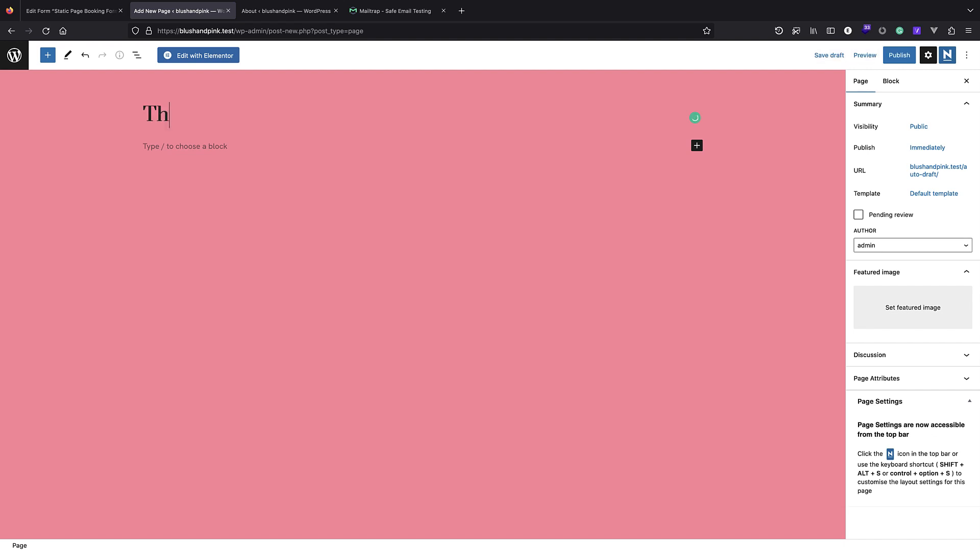
{"action": "type", "text": "ank you"}
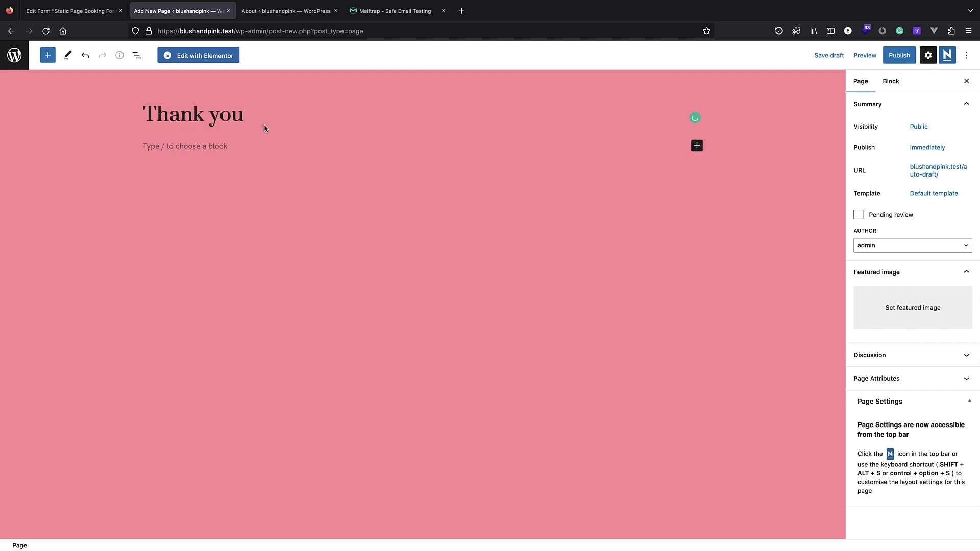
{"action": "left_click", "coordinate": [900, 55]}
{"action": "left_click", "coordinate": [899, 55]}
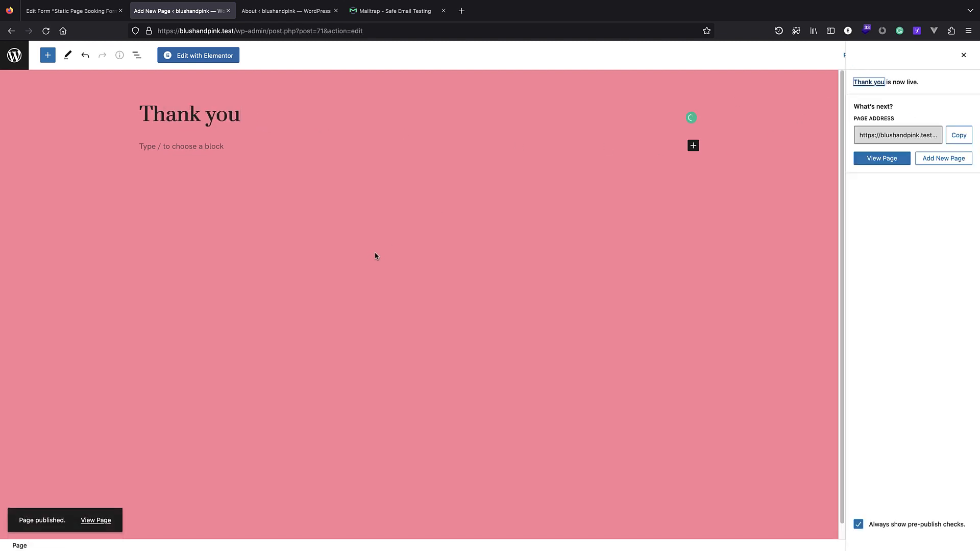
{"action": "left_click", "coordinate": [228, 56]}
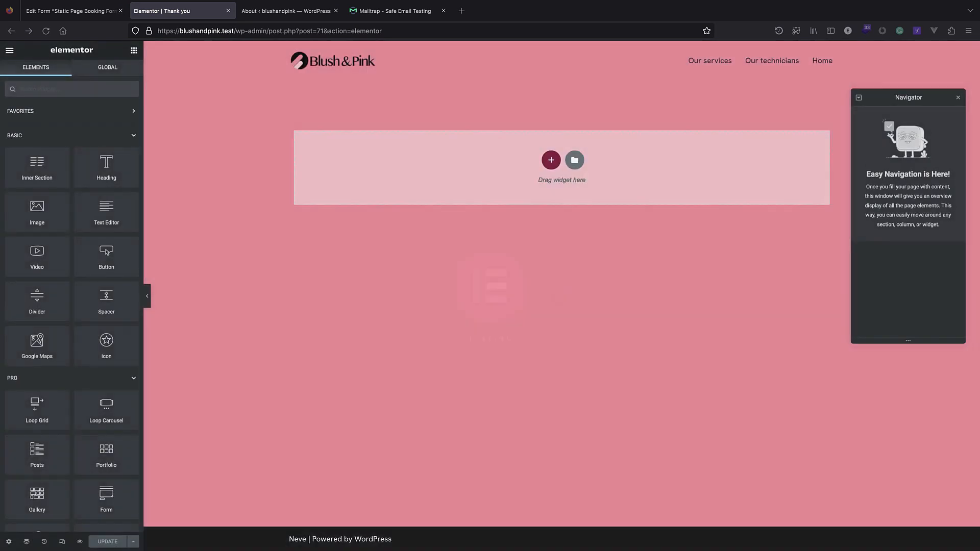
Add a heading reading 'Thank you' with text colour #FFFFFF.
{"action": "left_click_drag", "start_coordinate": [113, 162], "coordinate": [492, 154]}
{"action": "triple_click", "coordinate": [365, 96]}
{"action": "type", "text": "T"}
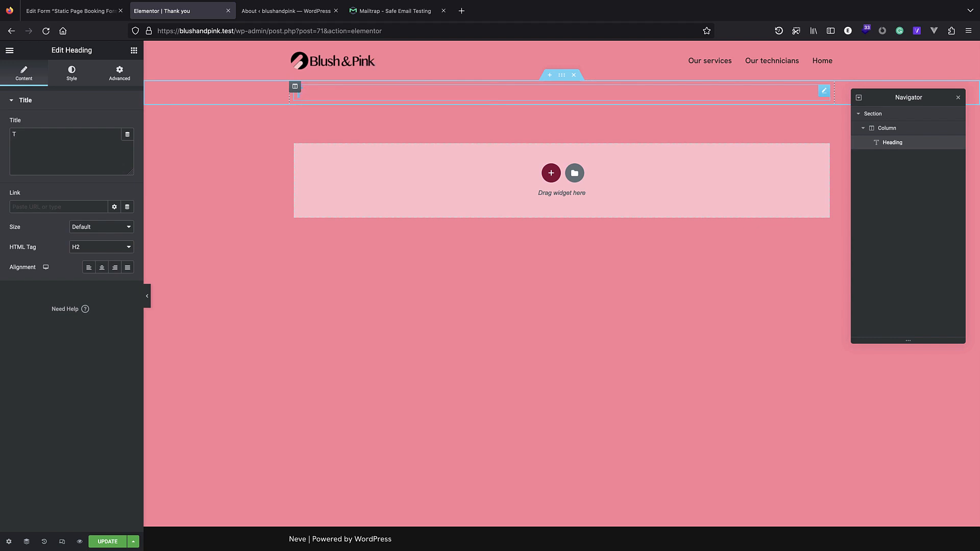
{"action": "type", "text": "hank you"}
{"action": "left_click_drag", "start_coordinate": [368, 95], "coordinate": [293, 95]}
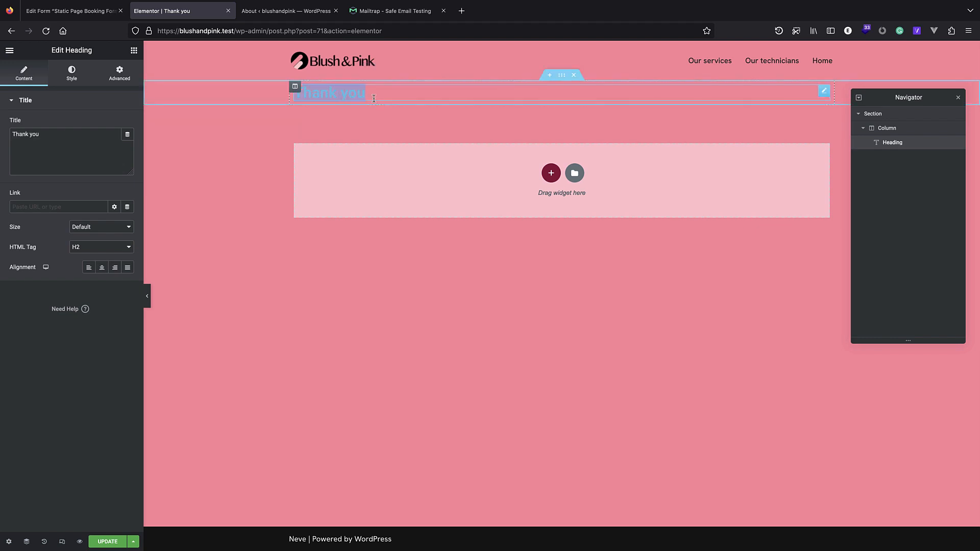
{"action": "left_click", "coordinate": [123, 77]}
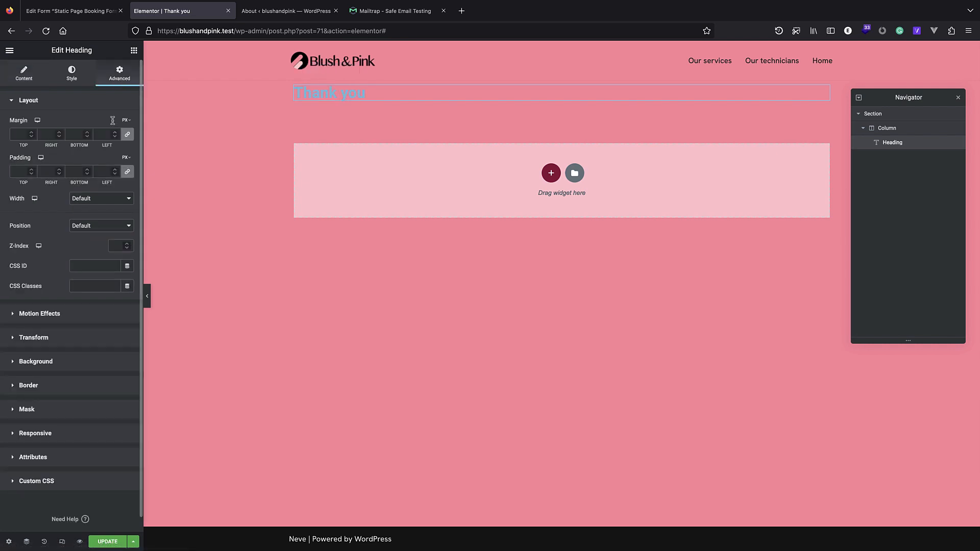
{"action": "left_click", "coordinate": [77, 71]}
{"action": "left_click", "coordinate": [128, 124]}
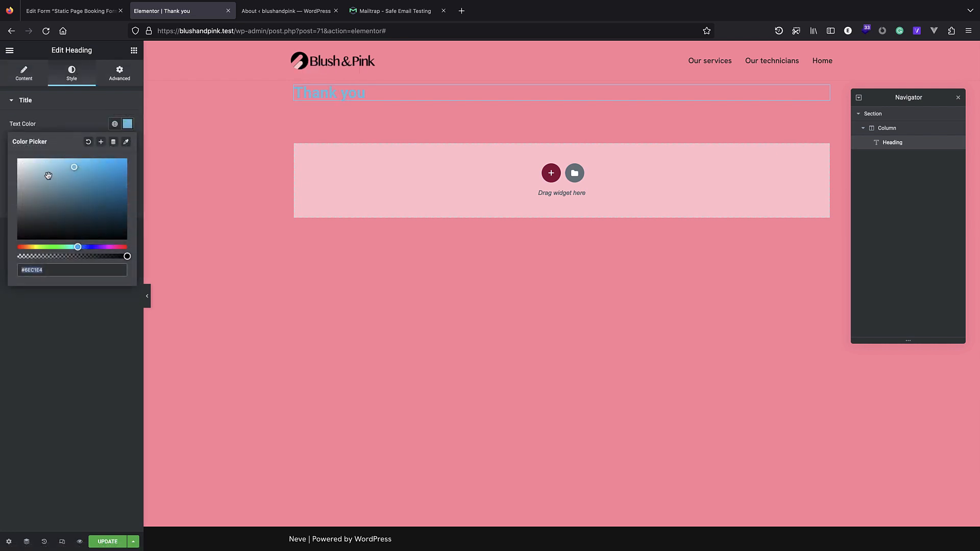
{"action": "type", "text": "#FFFFFF"}
{"action": "left_click", "coordinate": [24, 77]}
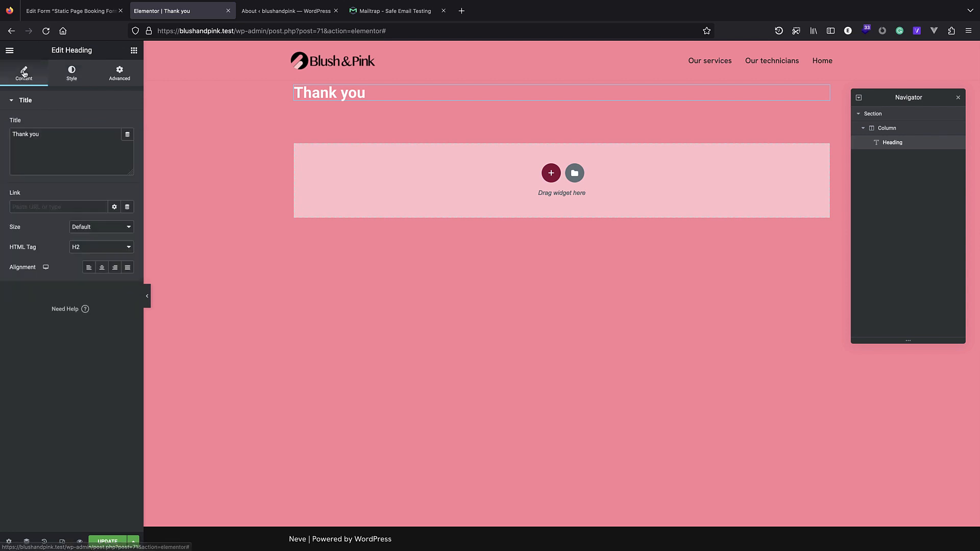
{"action": "left_click", "coordinate": [70, 81]}
{"action": "left_click", "coordinate": [123, 75]}
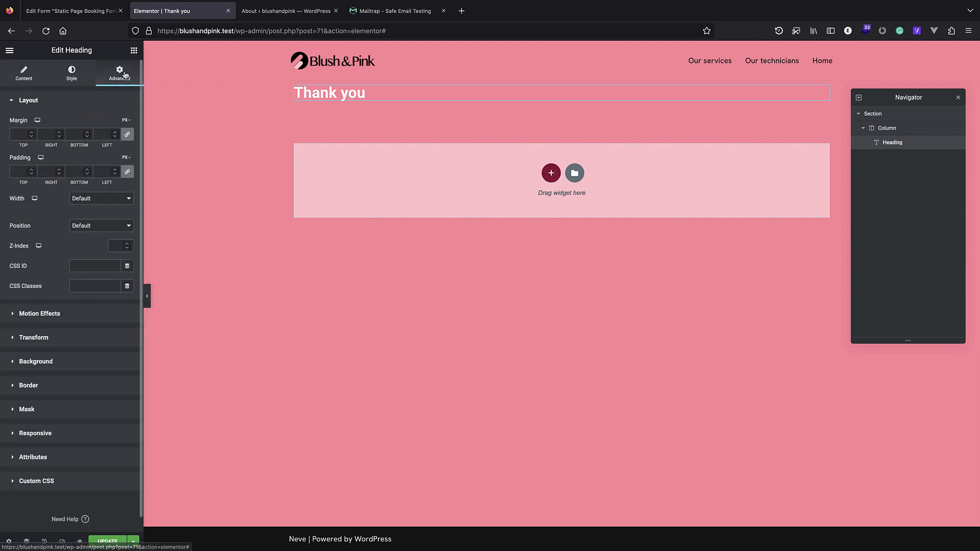
{"action": "left_click", "coordinate": [71, 74]}
Set the heading's typography font size to about 6.4 EM.
{"action": "left_click", "coordinate": [128, 144]}
{"action": "left_click", "coordinate": [119, 205]}
{"action": "left_click", "coordinate": [119, 224]}
{"action": "left_click_drag", "start_coordinate": [17, 219], "coordinate": [69, 236]}
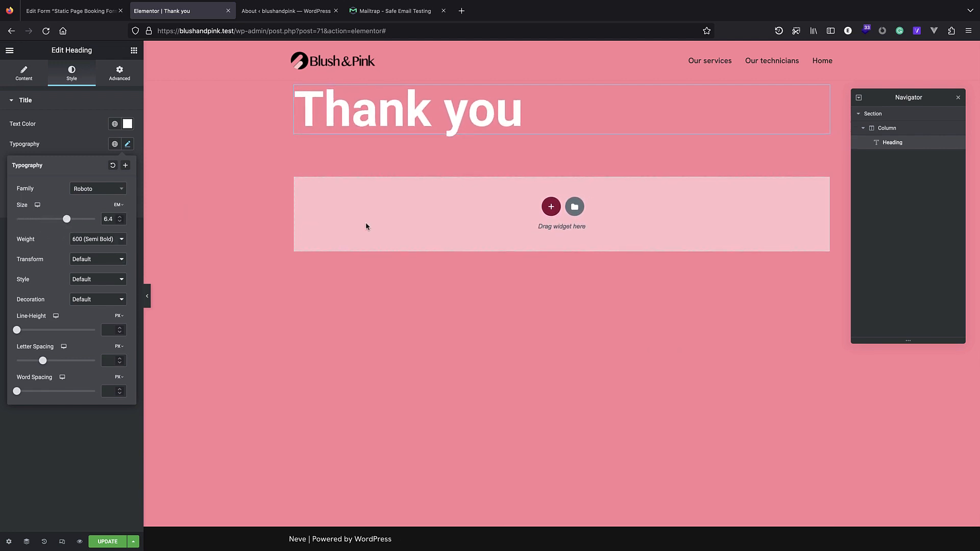
{"action": "left_click", "coordinate": [362, 170]}
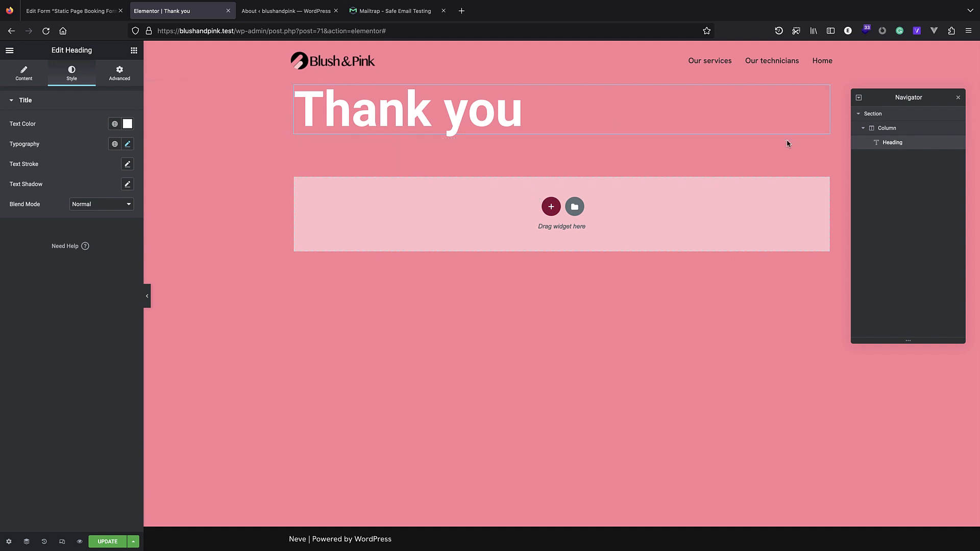
Add the Blush&Pink logo image below the heading and update the page.
{"action": "left_click", "coordinate": [130, 52]}
{"action": "left_click_drag", "start_coordinate": [37, 208], "coordinate": [416, 149]}
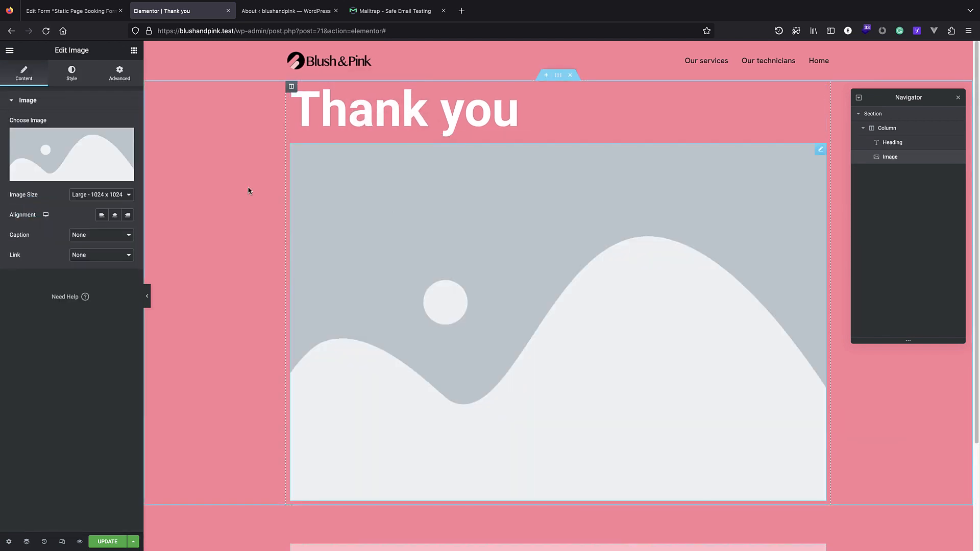
{"action": "left_click", "coordinate": [65, 156]}
{"action": "left_click", "coordinate": [146, 170]}
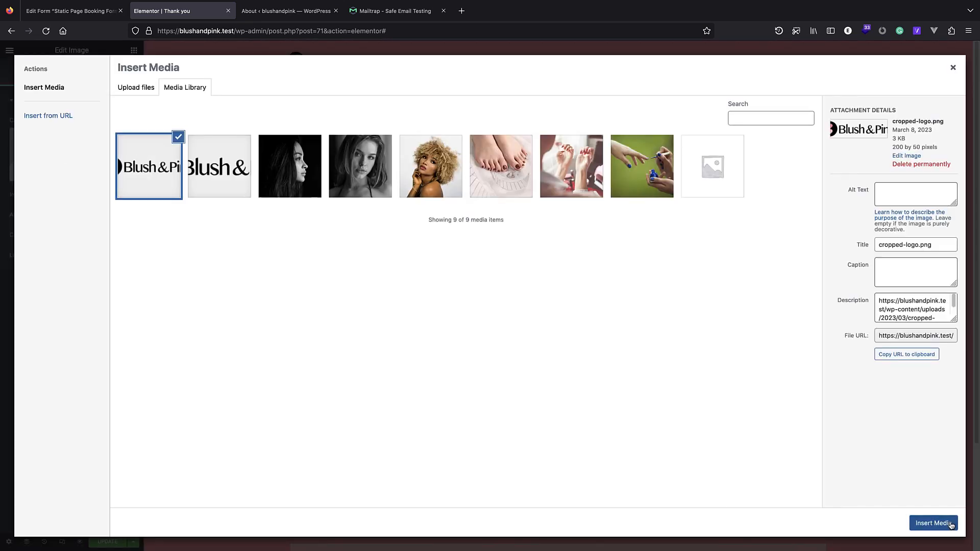
{"action": "left_click", "coordinate": [934, 524]}
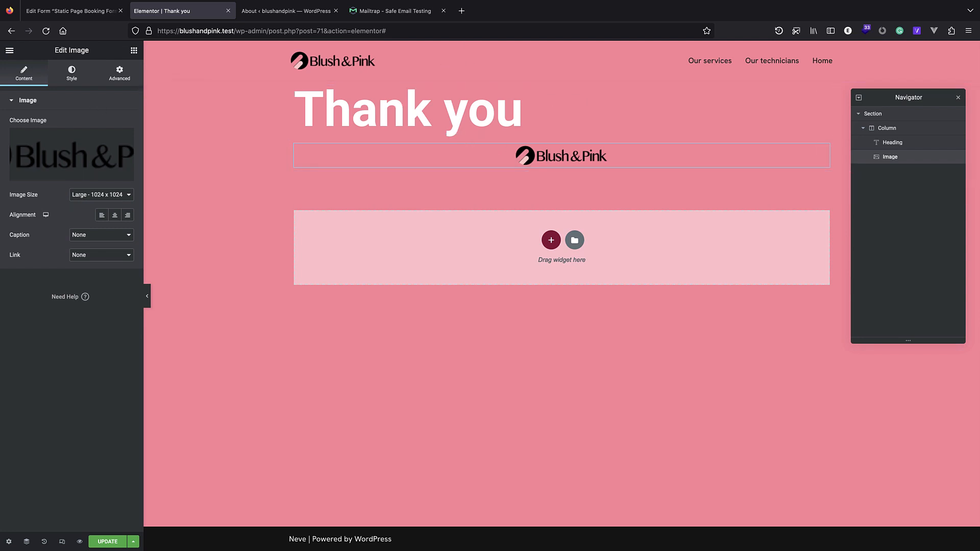
{"action": "key", "text": "super+Tab"}
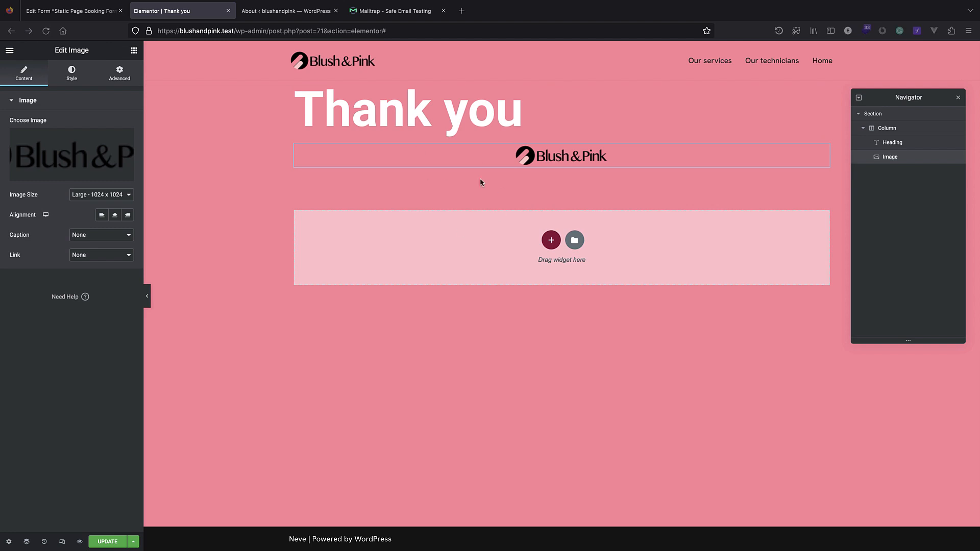
{"action": "left_click", "coordinate": [90, 542]}
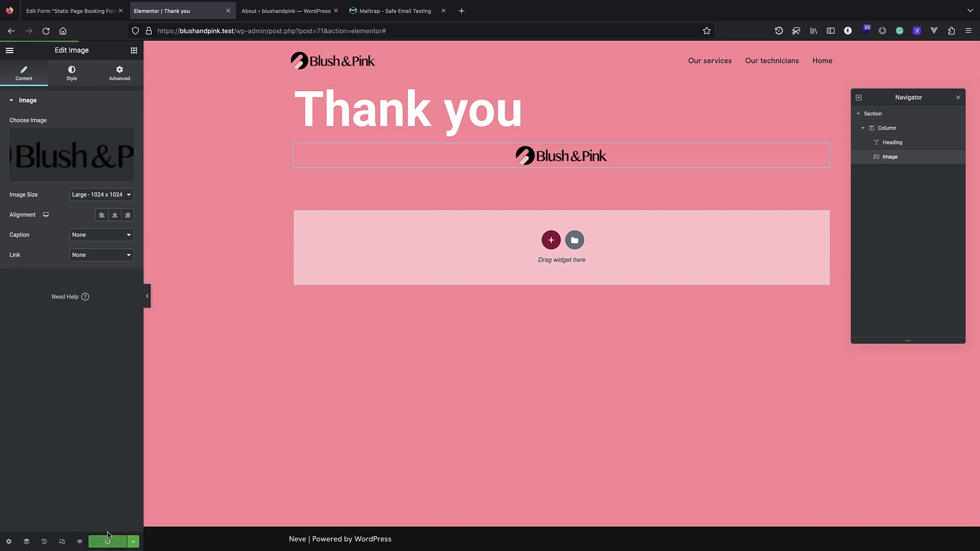
Save and reload the booking form so the new Thank you page becomes selectable.
{"action": "left_click", "coordinate": [71, 10]}
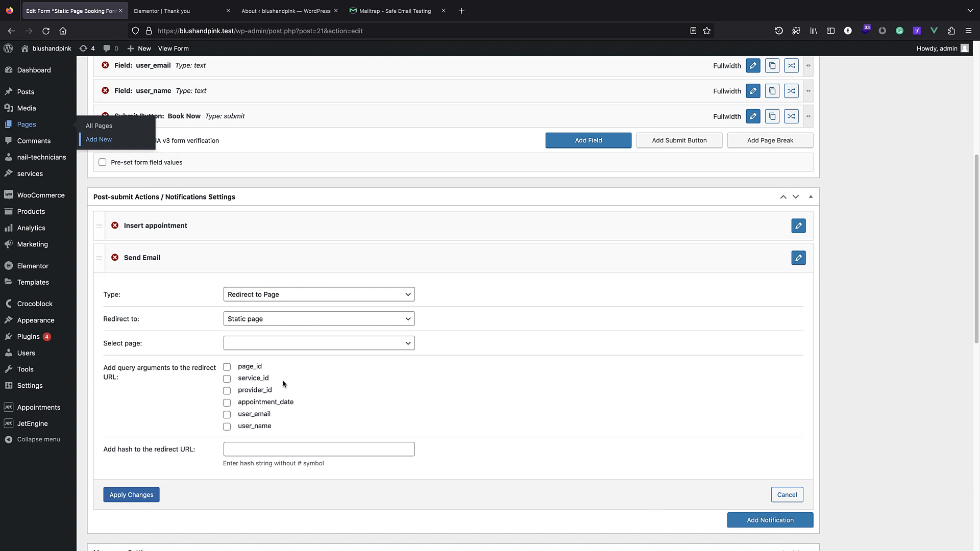
{"action": "left_click", "coordinate": [294, 349]}
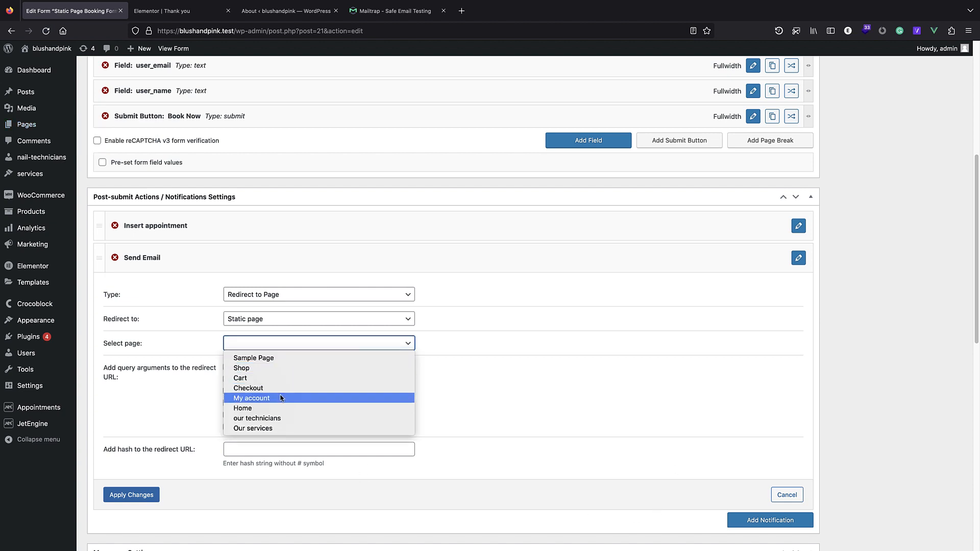
{"action": "left_click", "coordinate": [513, 442]}
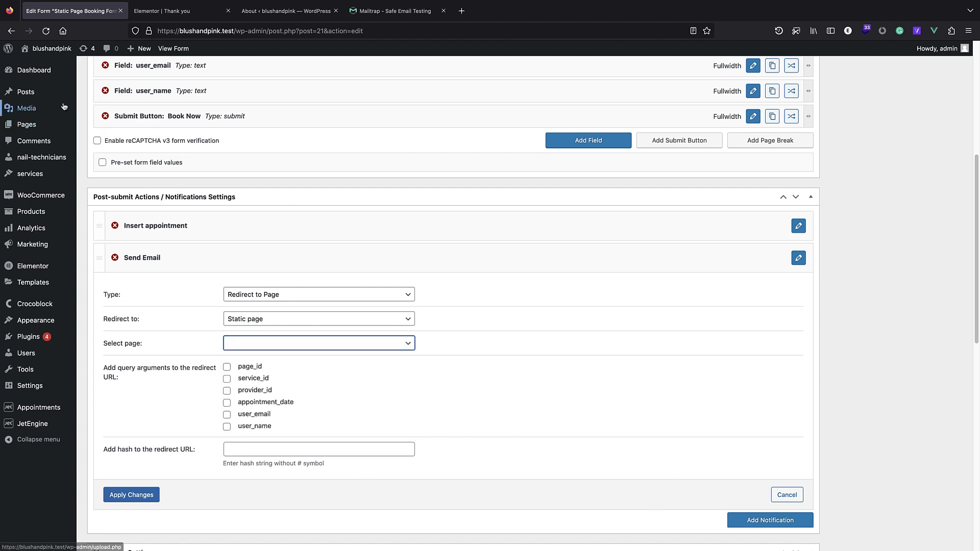
{"action": "left_click", "coordinate": [45, 31]}
{"action": "left_click", "coordinate": [929, 212]}
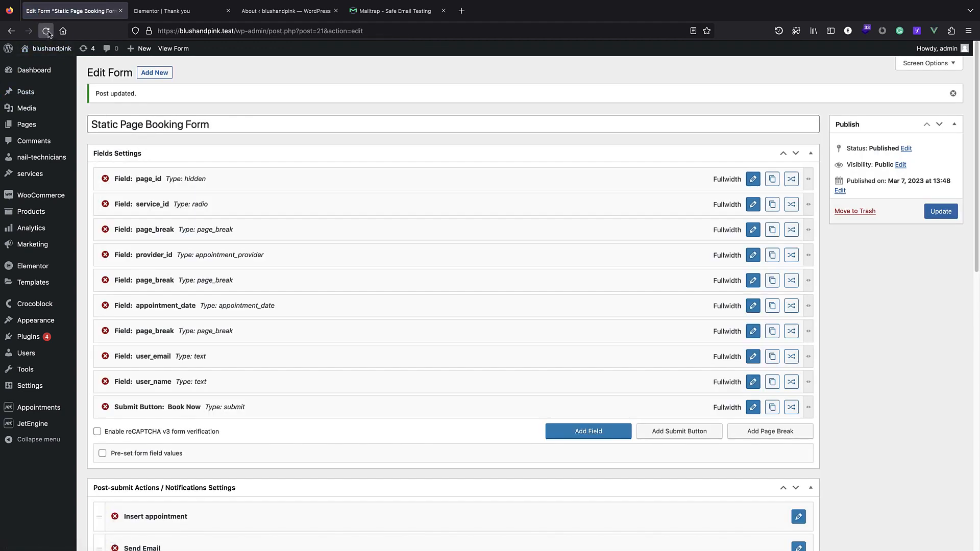
{"action": "left_click", "coordinate": [46, 31]}
{"action": "scroll", "coordinate": [276, 357], "scroll_direction": "down", "scroll_amount": 3}
{"action": "scroll", "coordinate": [270, 306], "scroll_direction": "down", "scroll_amount": 7}
{"action": "scroll", "coordinate": [161, 236], "scroll_direction": "up", "scroll_amount": 4}
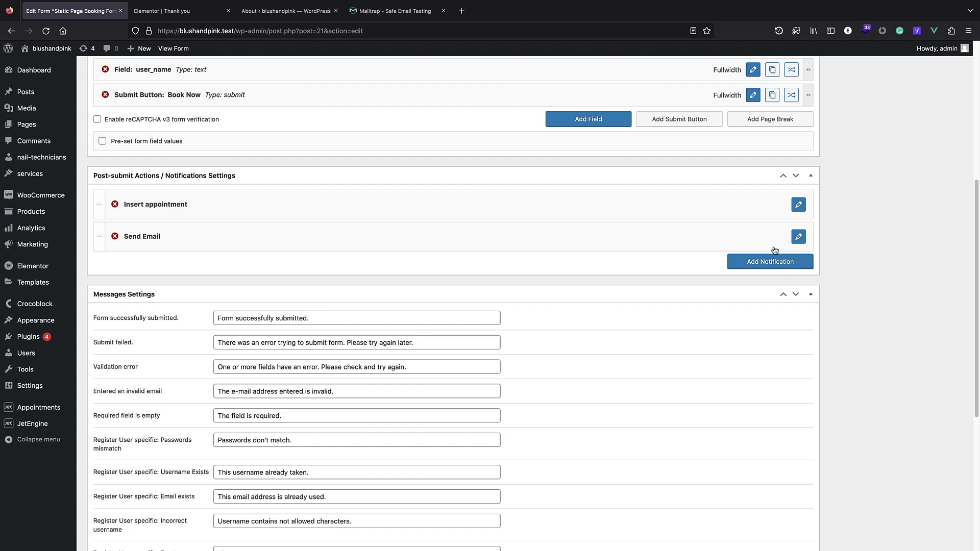
Make the Send Email action Redirect to Page, targeting the static Thank you page.
{"action": "left_click", "coordinate": [799, 236]}
{"action": "left_click", "coordinate": [280, 274]}
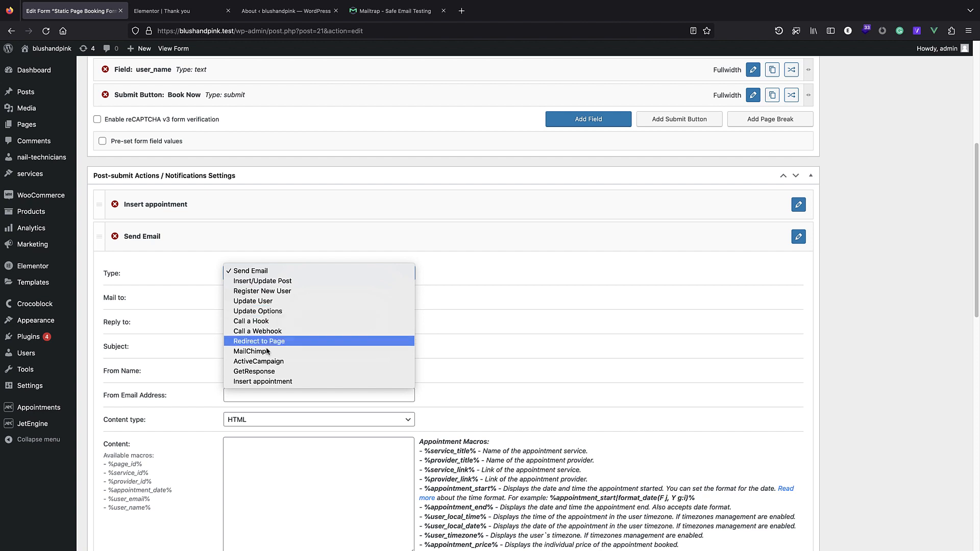
{"action": "left_click", "coordinate": [281, 341]}
{"action": "left_click", "coordinate": [284, 297]}
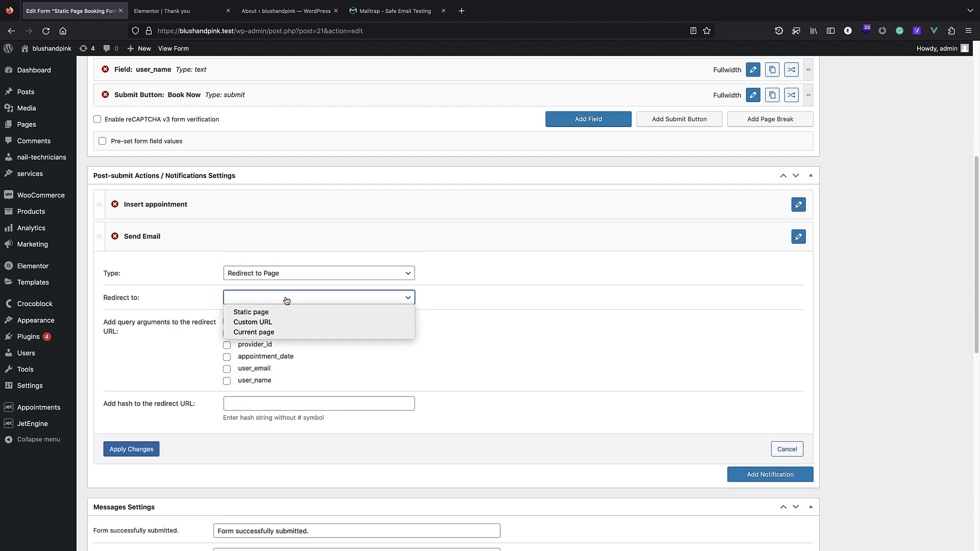
{"action": "left_click", "coordinate": [250, 314]}
{"action": "left_click", "coordinate": [269, 323]}
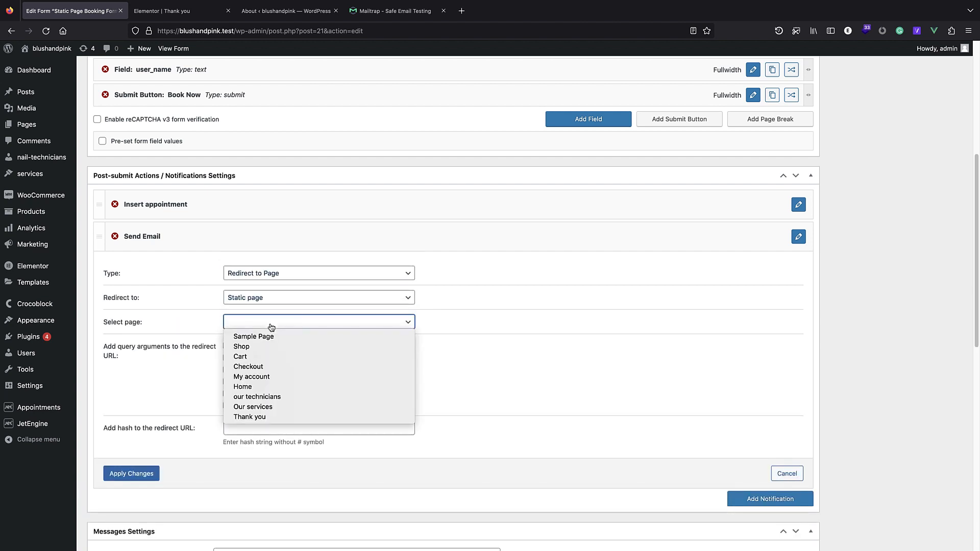
{"action": "left_click", "coordinate": [272, 420]}
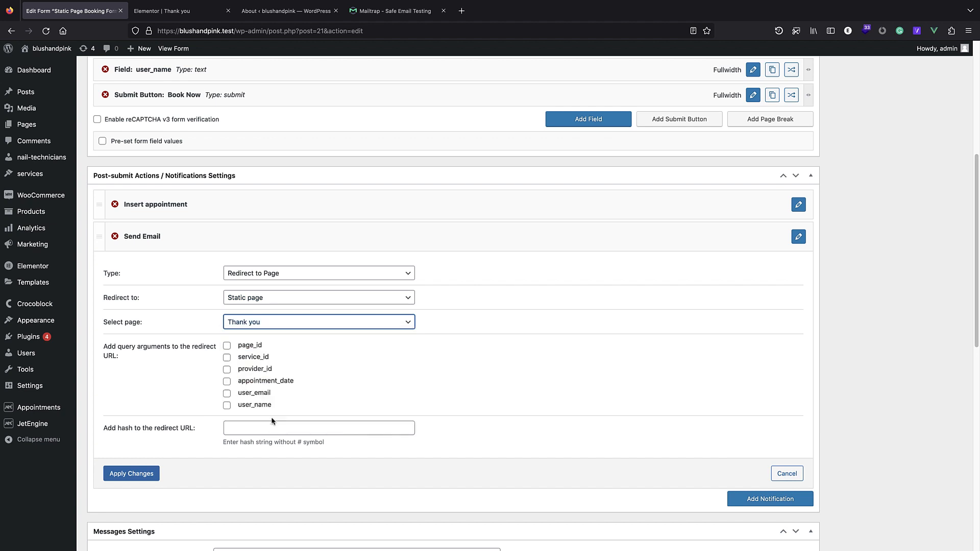
{"action": "scroll", "coordinate": [170, 341], "scroll_direction": "down", "scroll_amount": 1}
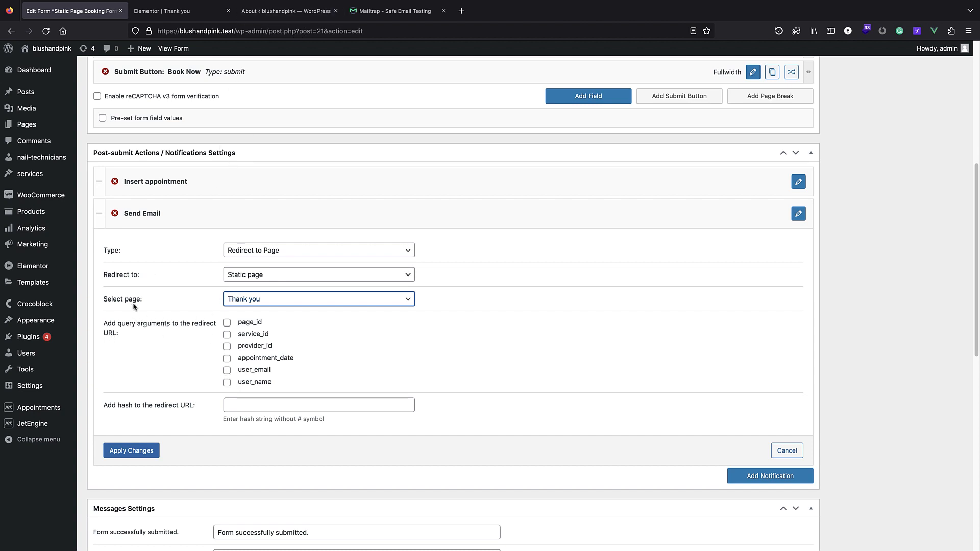
Pass service_id, provider_id, user_email and user_name in the Thank you redirect, then update the form.
{"action": "left_click_drag", "start_coordinate": [300, 31], "coordinate": [372, 27]}
{"action": "left_click", "coordinate": [372, 28]}
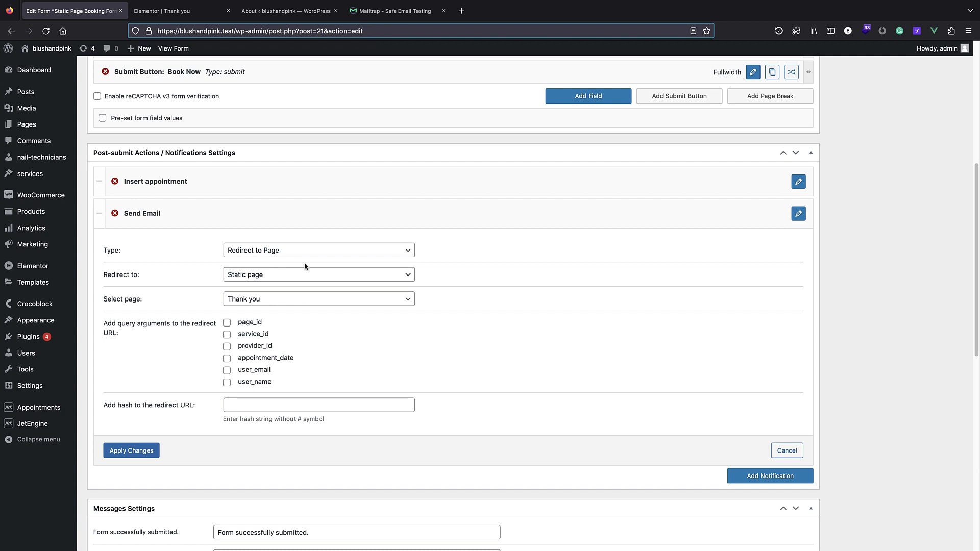
{"action": "left_click", "coordinate": [227, 336]}
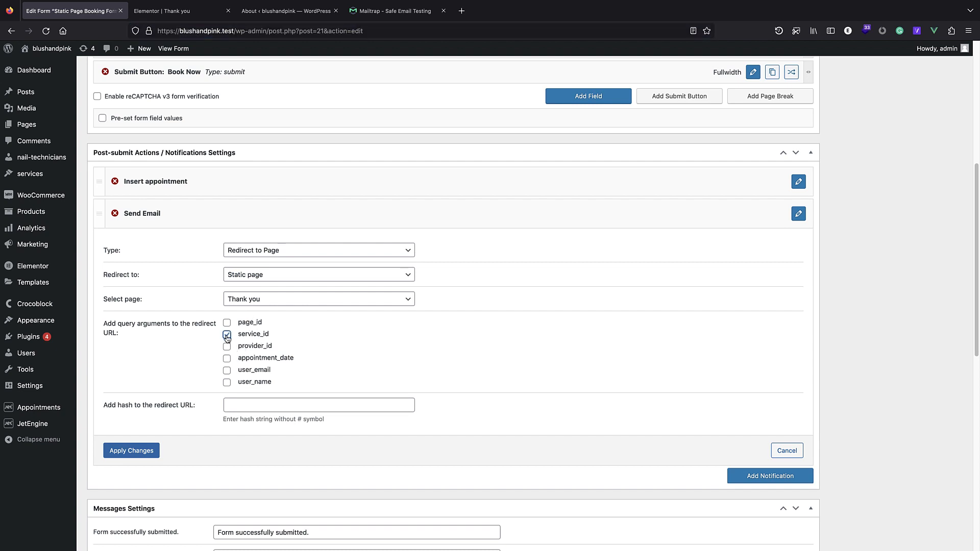
{"action": "left_click", "coordinate": [227, 348]}
{"action": "left_click", "coordinate": [227, 371]}
{"action": "left_click", "coordinate": [228, 384]}
{"action": "scroll", "coordinate": [210, 416], "scroll_direction": "down", "scroll_amount": 1}
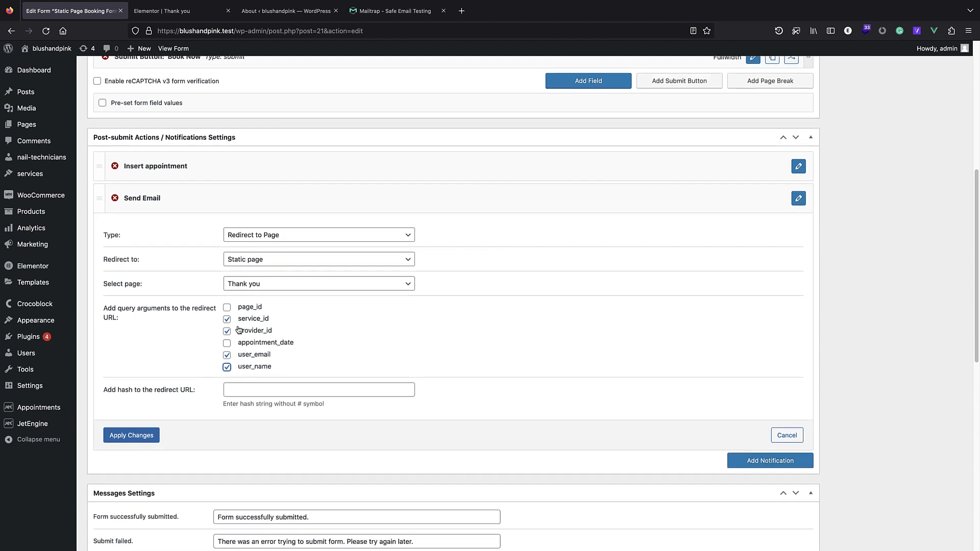
{"action": "left_click", "coordinate": [157, 435]}
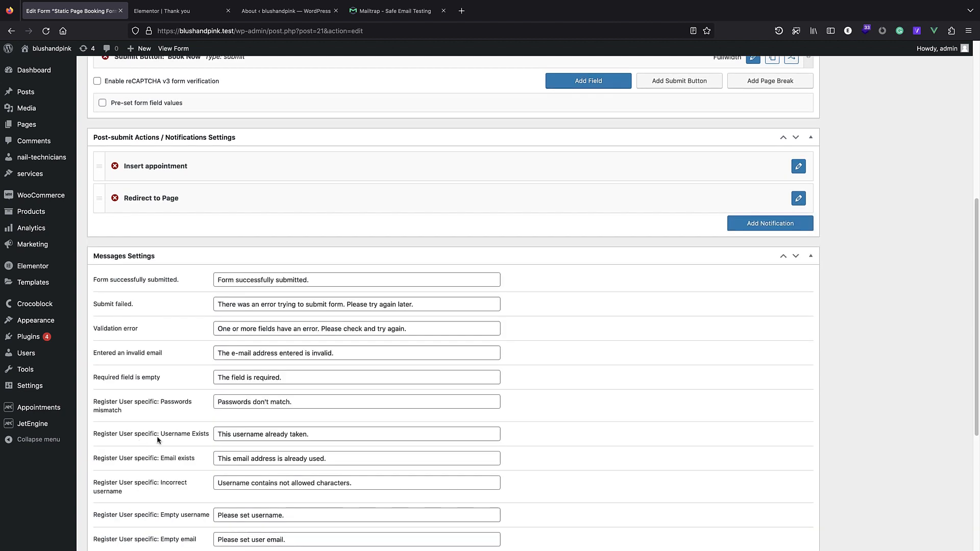
{"action": "scroll", "coordinate": [659, 296], "scroll_direction": "up", "scroll_amount": 6}
{"action": "left_click", "coordinate": [942, 186]}
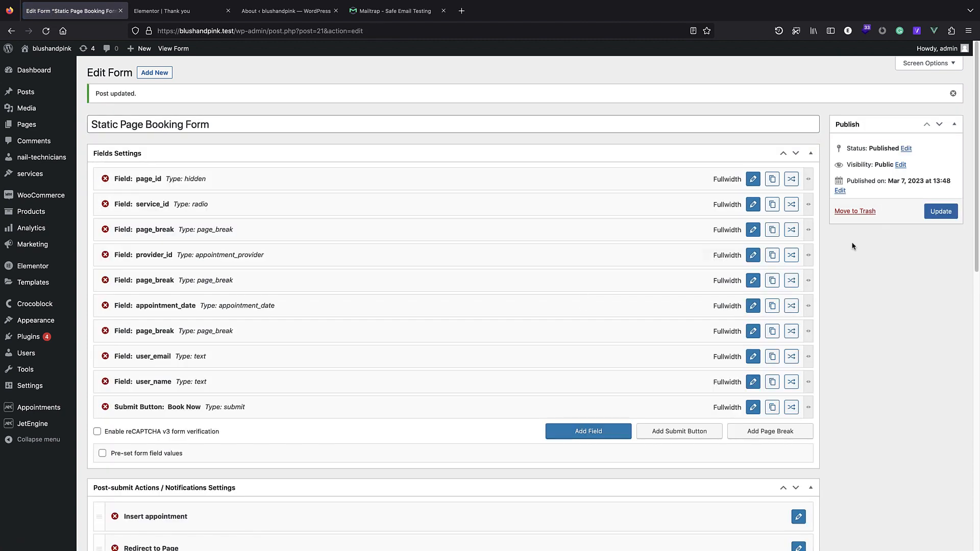
Save the booking form again and open the site front end in a new tab.
{"action": "left_click", "coordinate": [941, 211]}
{"action": "right_click", "coordinate": [63, 52]}
{"action": "left_click", "coordinate": [63, 55]}
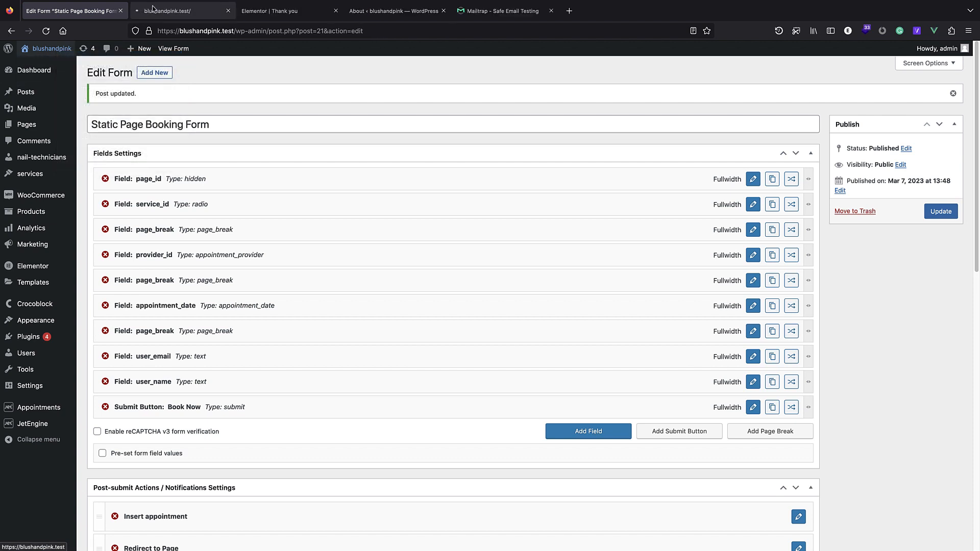
{"action": "left_click", "coordinate": [153, 11]}
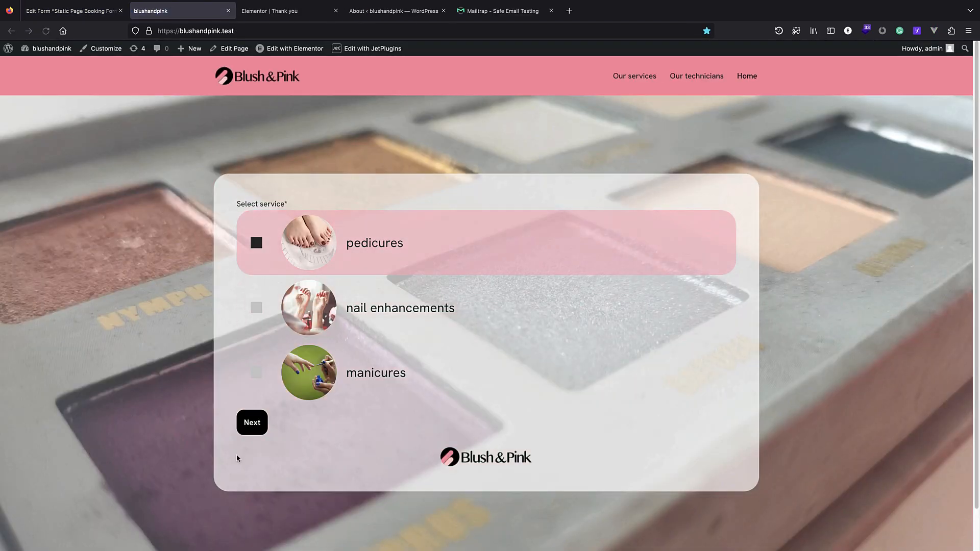
Book a test appointment with the first technician on 16 March, 13:00-13:30, and review the Thank you page.
{"action": "left_click", "coordinate": [252, 424]}
{"action": "left_click", "coordinate": [350, 296]}
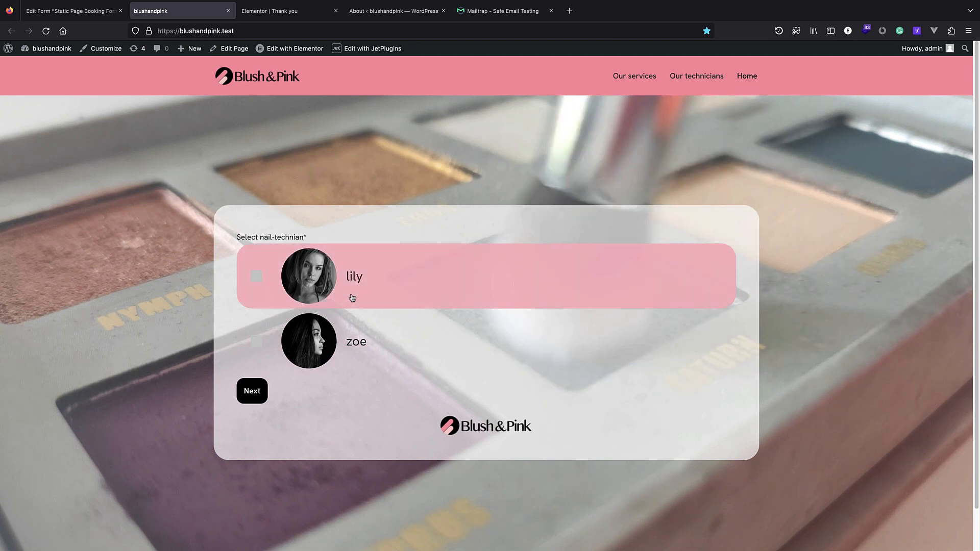
{"action": "left_click", "coordinate": [253, 391]}
{"action": "left_click", "coordinate": [320, 326]}
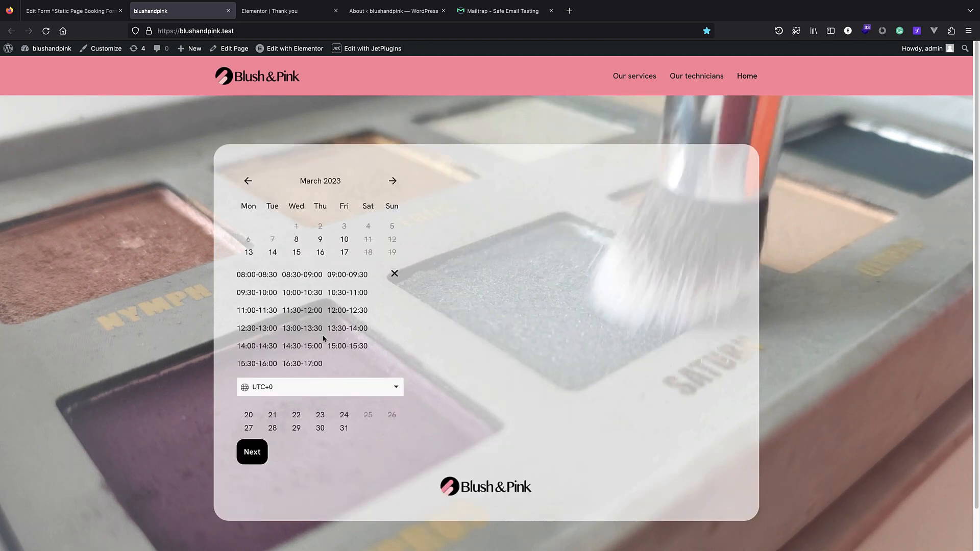
{"action": "left_click", "coordinate": [302, 327]}
{"action": "left_click", "coordinate": [261, 489]}
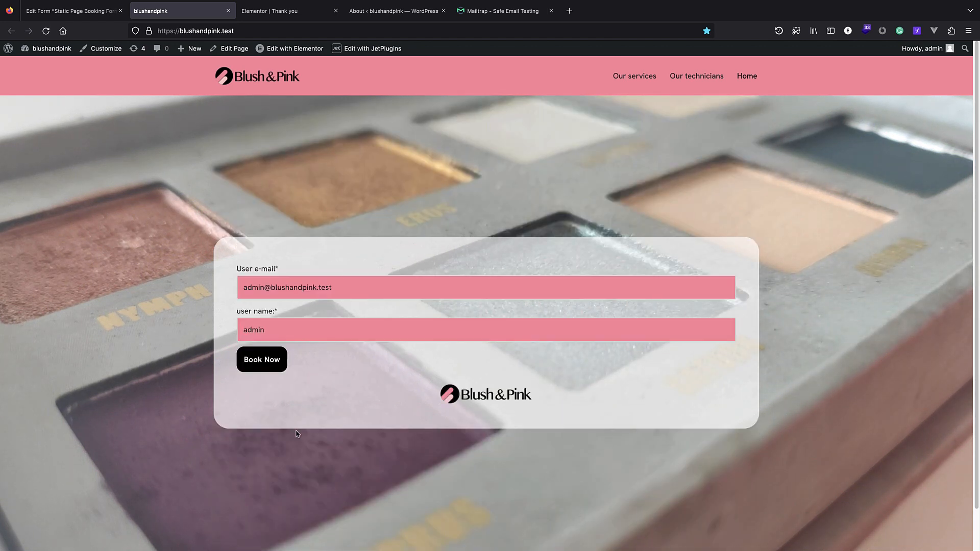
{"action": "left_click", "coordinate": [270, 365]}
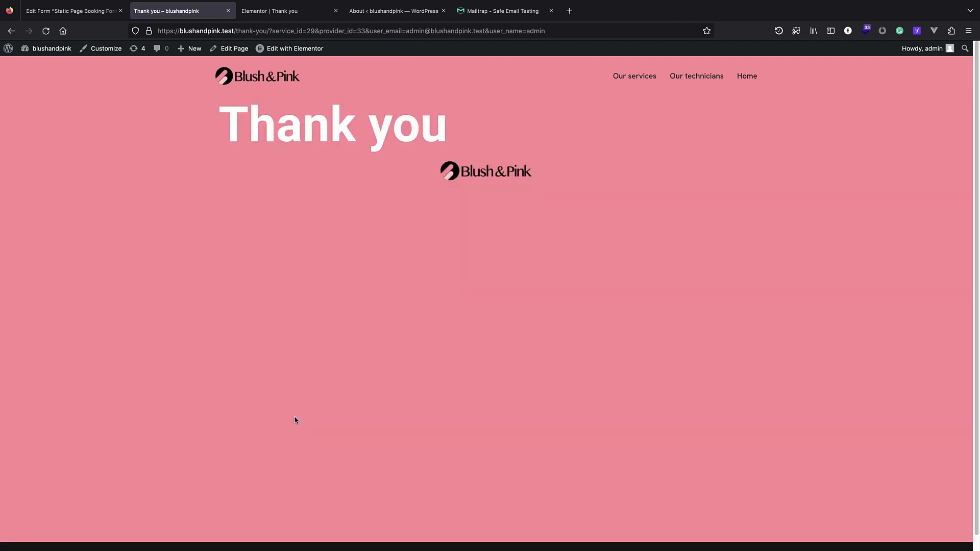
{"action": "scroll", "coordinate": [295, 420], "scroll_direction": "down", "scroll_amount": 1}
{"action": "scroll", "coordinate": [287, 272], "scroll_direction": "up", "scroll_amount": 1}
{"action": "scroll", "coordinate": [245, 206], "scroll_direction": "down", "scroll_amount": 1}
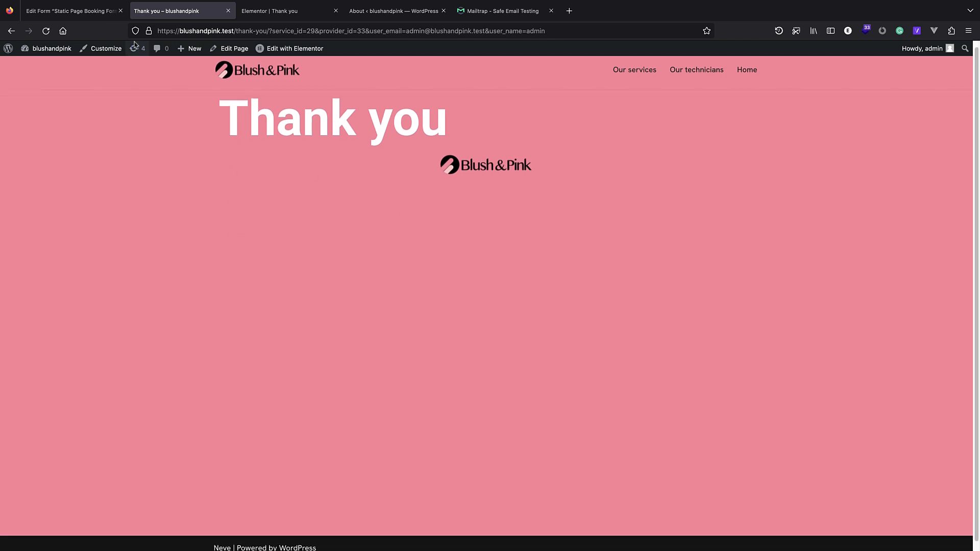
{"action": "left_click", "coordinate": [269, 11]}
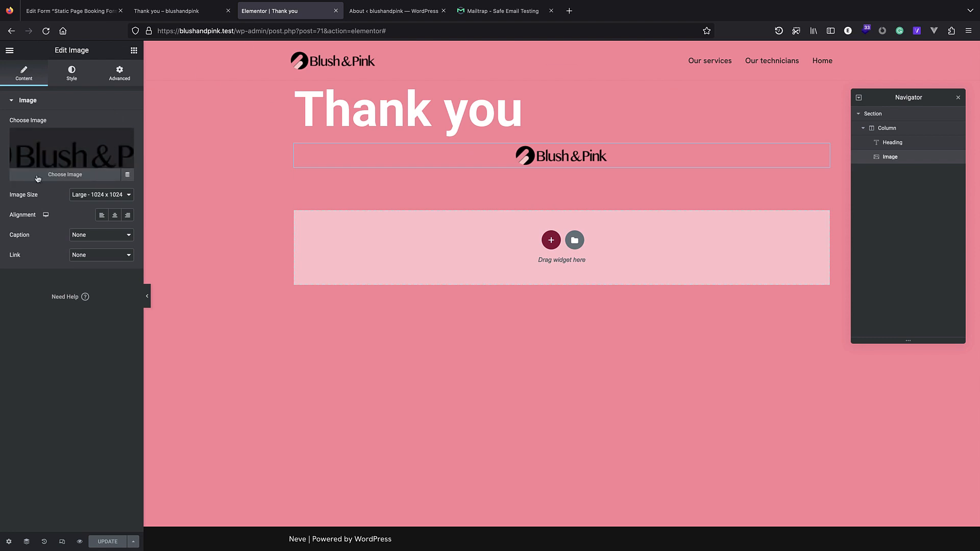
Add a Text Editor widget below the Thank you heading.
{"action": "key", "text": "super+Tab"}
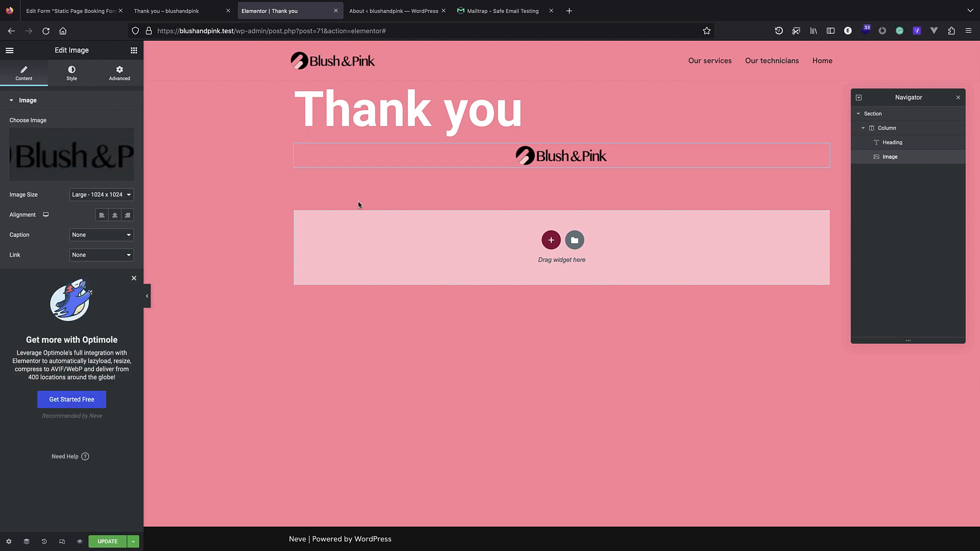
{"action": "left_click", "coordinate": [134, 50]}
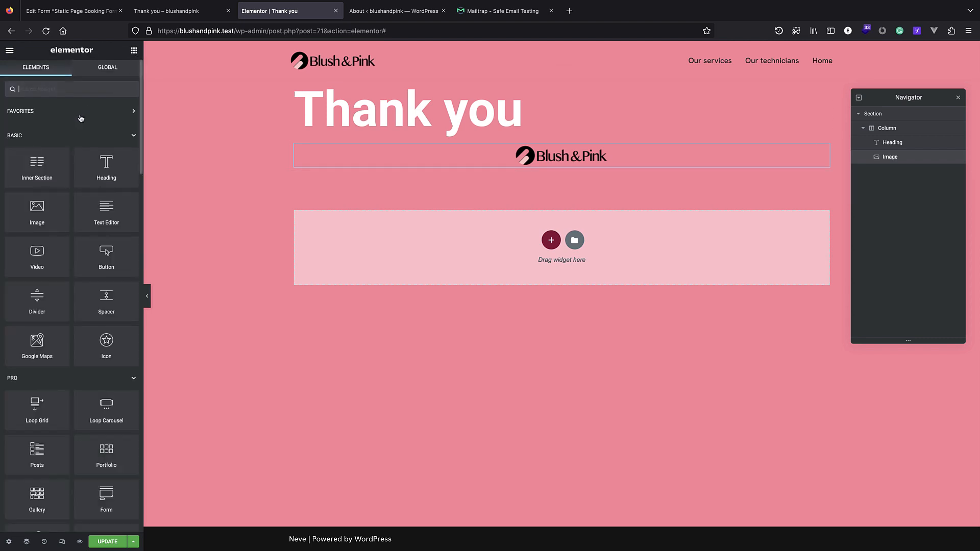
{"action": "type", "text": "text"}
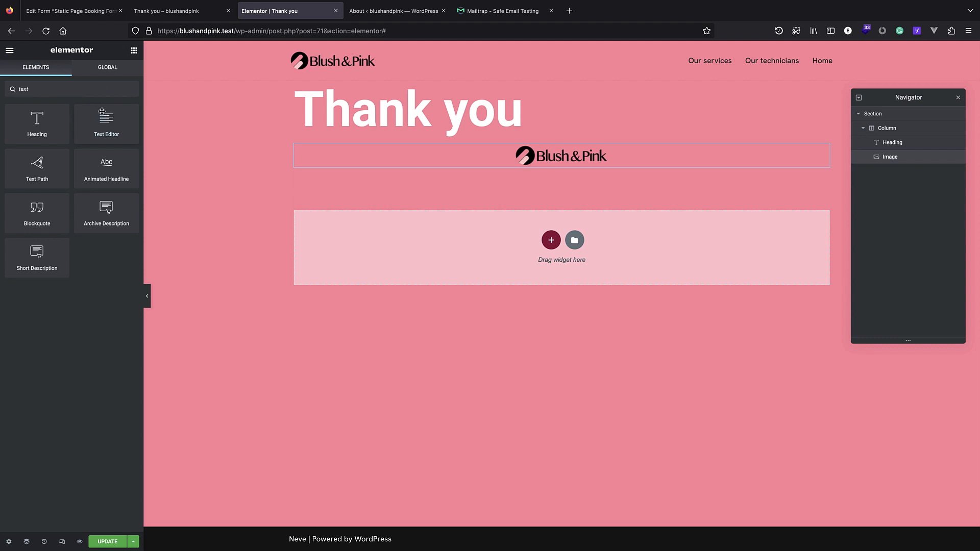
{"action": "left_click_drag", "start_coordinate": [105, 119], "coordinate": [513, 135]}
Replace the lorem ipsum with 'Your order was received' and a note about the emailed copy, fixing 'recived'.
{"action": "triple_click", "coordinate": [71, 203]}
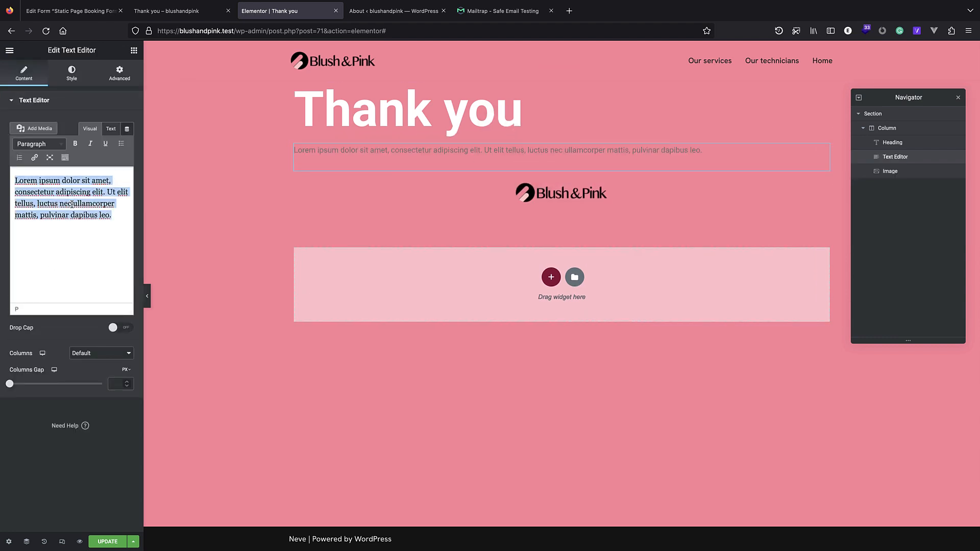
{"action": "type", "text": "Your o"}
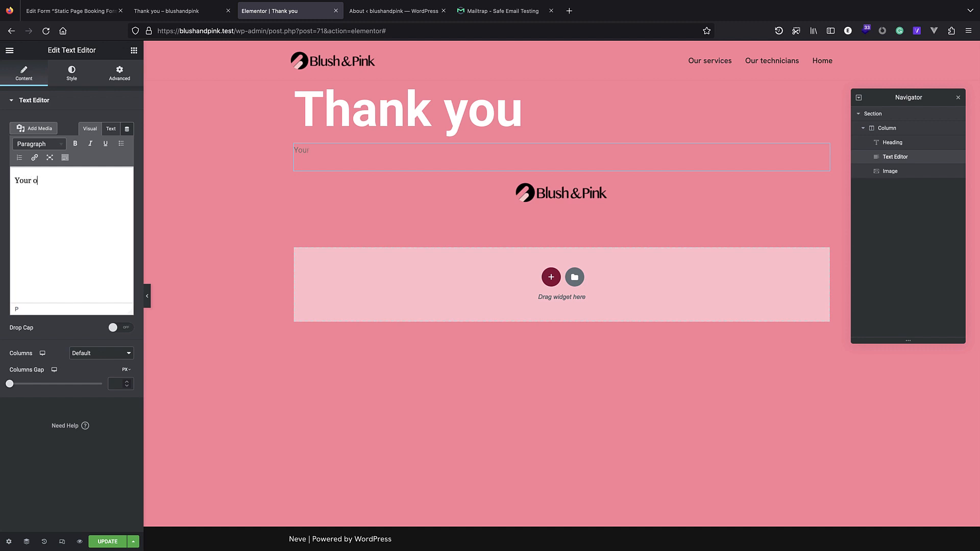
{"action": "type", "text": "rder was recived."}
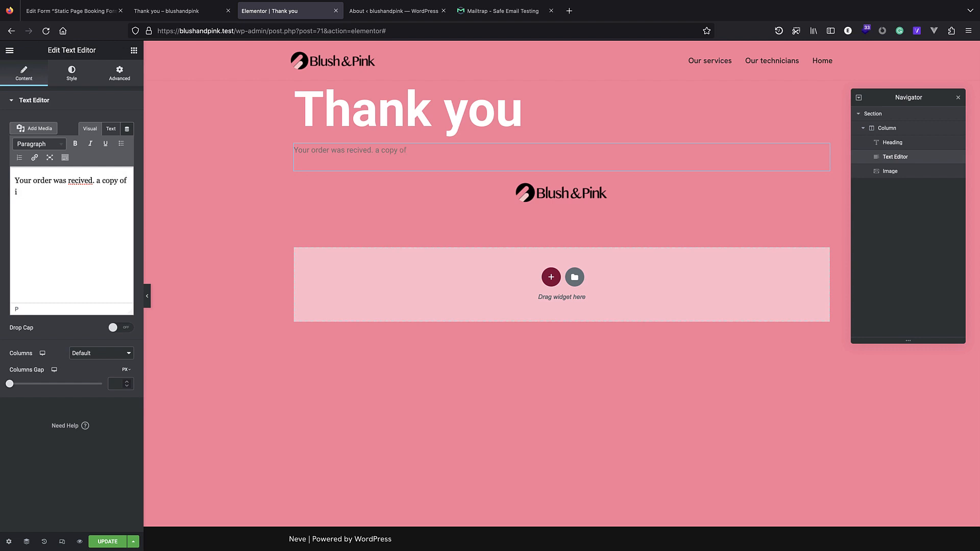
{"action": "type", "text": "a copy of information below was"}
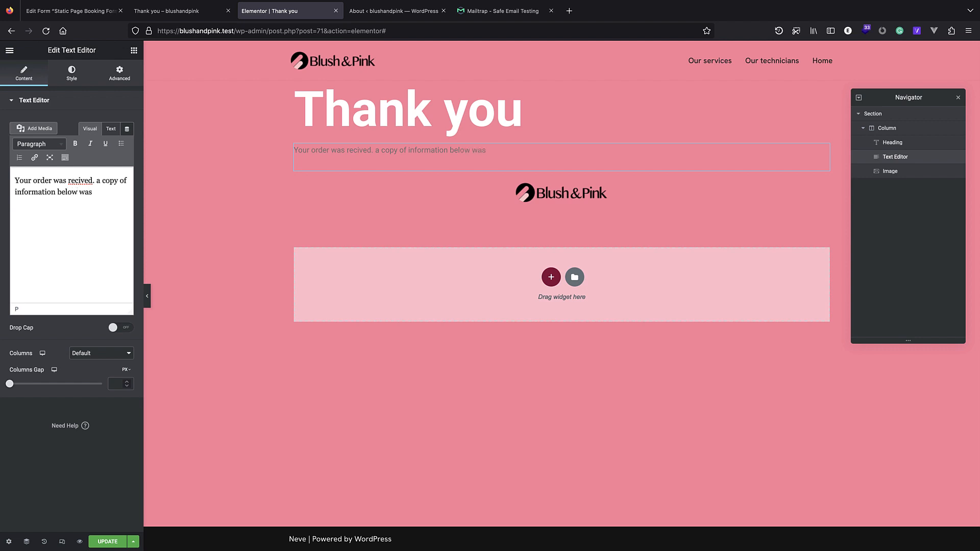
{"action": "type", "text": "nd"}
{"action": "key", "text": "shift+Return"}
{"action": "type", "text": "to youer"}
{"action": "key", "text": "BackSpace"}
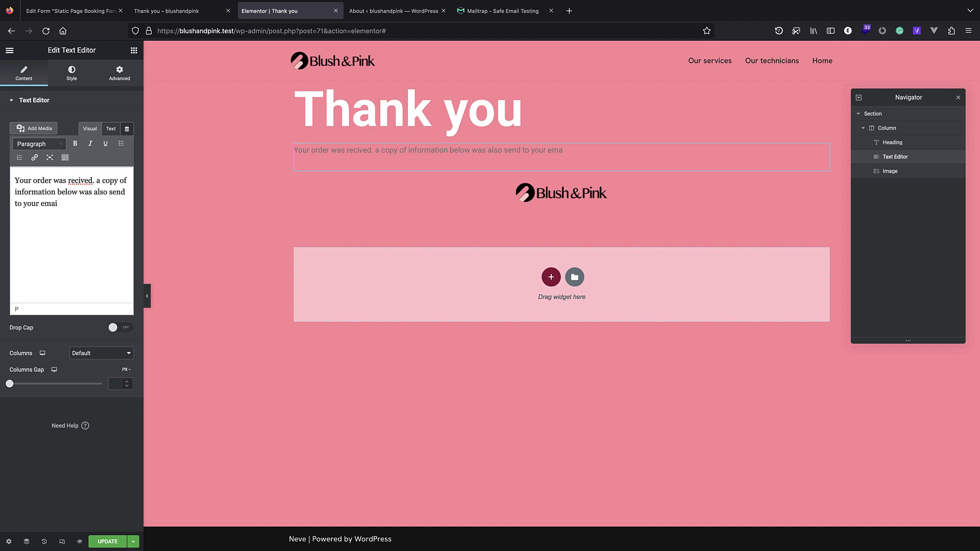
{"action": "double_click", "coordinate": [80, 180]}
{"action": "right_click", "coordinate": [77, 183]}
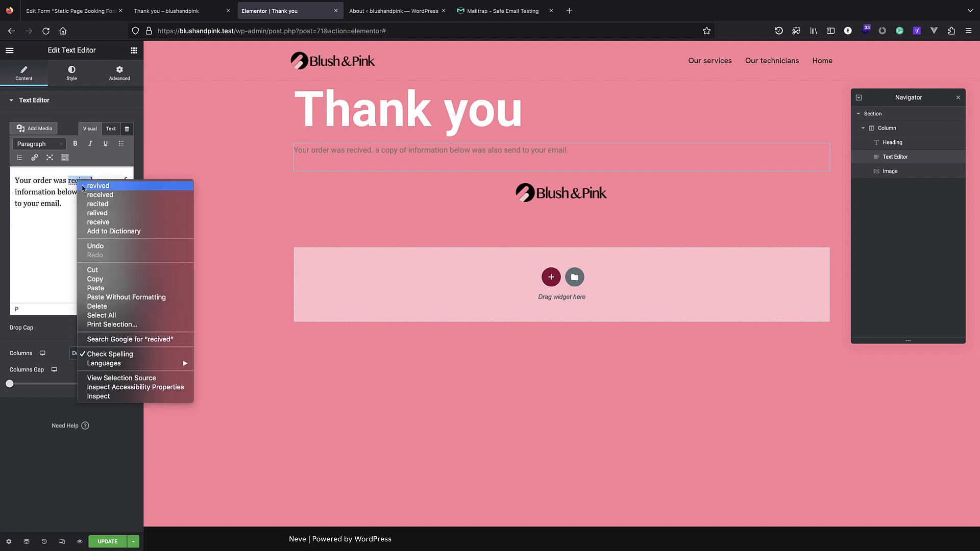
{"action": "left_click", "coordinate": [91, 192]}
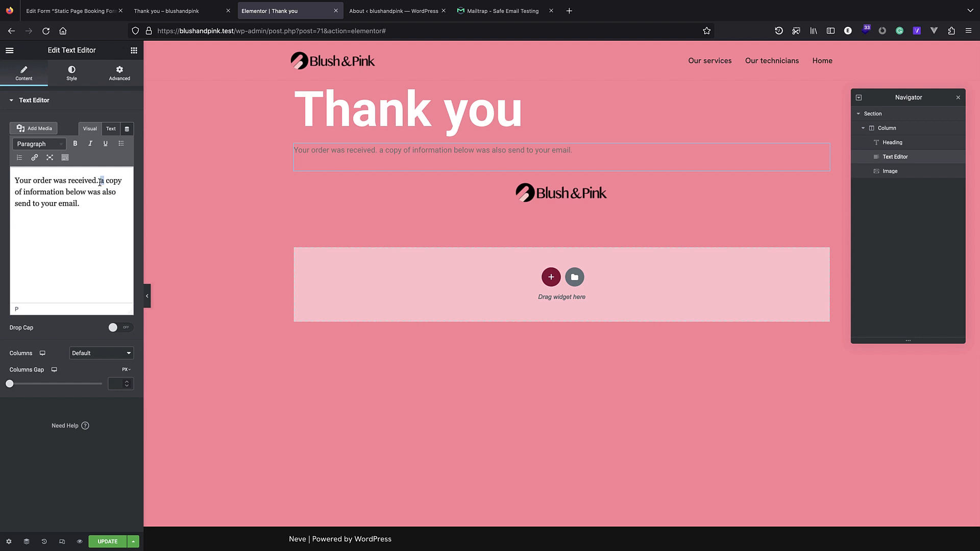
{"action": "type", "text": "A"}
Try a white text colour on the paragraph and enlarge its font size using em units.
{"action": "left_click", "coordinate": [75, 74]}
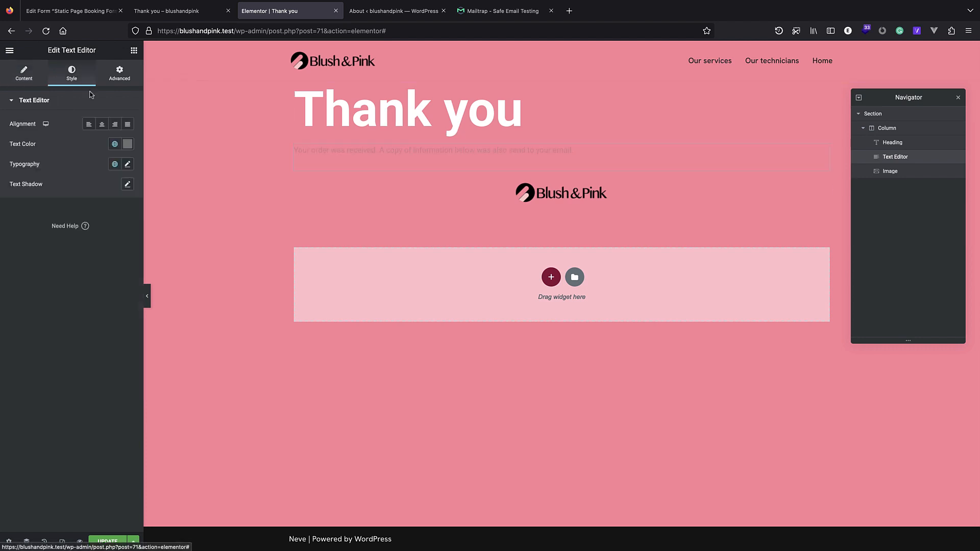
{"action": "left_click", "coordinate": [127, 144]}
{"action": "left_click", "coordinate": [18, 181]}
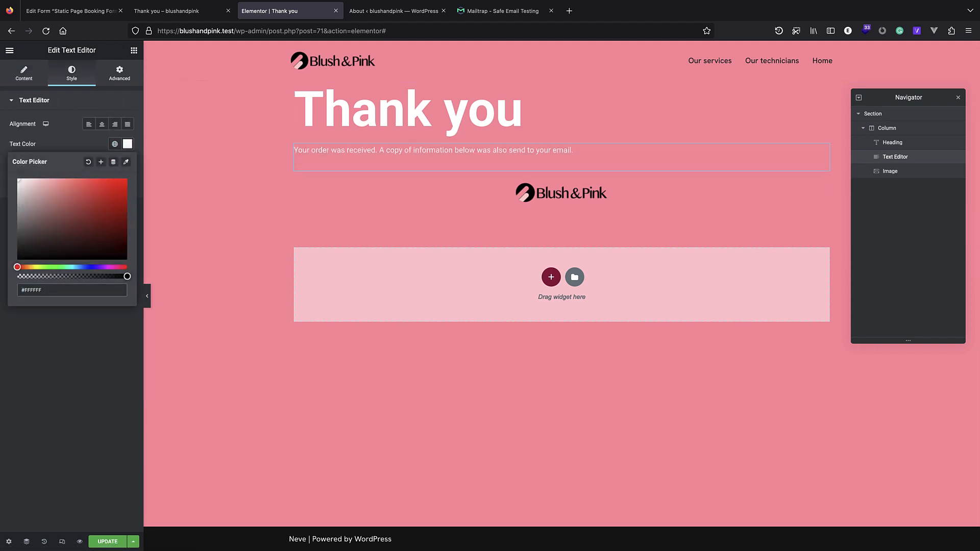
{"action": "left_click", "coordinate": [99, 396]}
{"action": "key", "text": "super+a"}
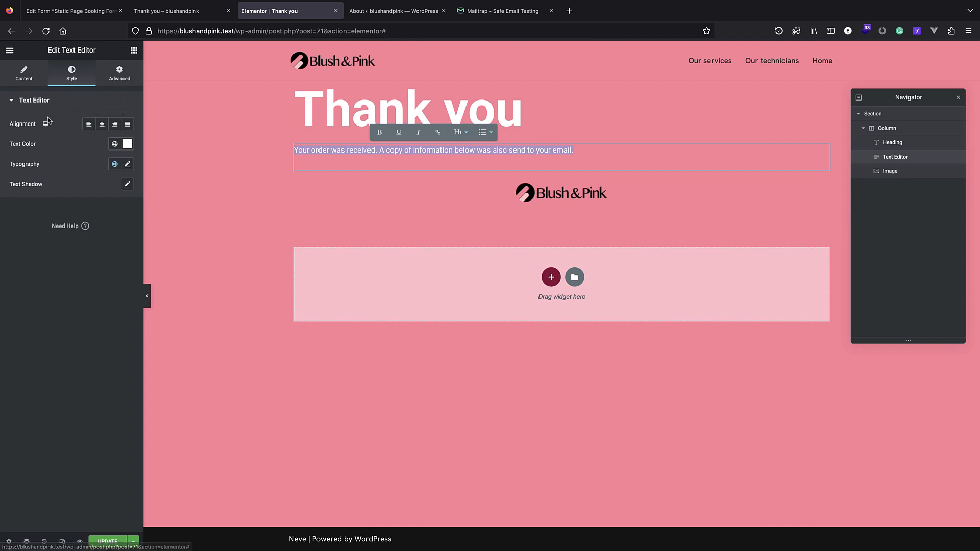
{"action": "left_click", "coordinate": [31, 76]}
{"action": "left_click", "coordinate": [64, 75]}
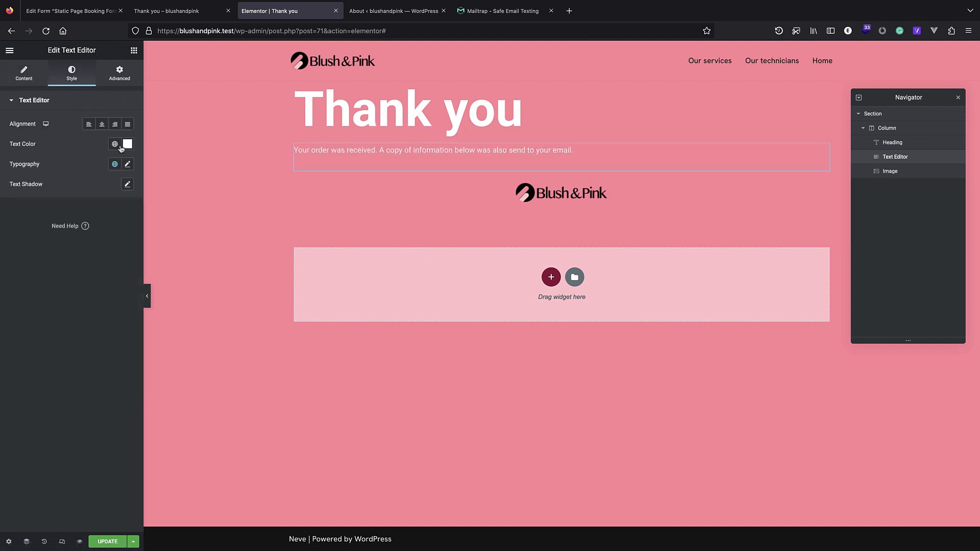
{"action": "left_click", "coordinate": [115, 144]}
{"action": "left_click", "coordinate": [103, 142]}
{"action": "left_click", "coordinate": [127, 164]}
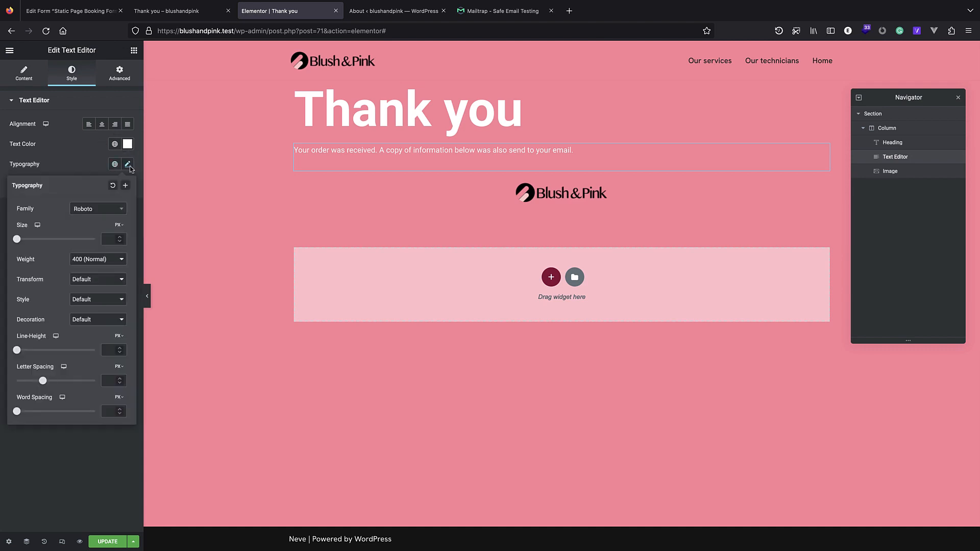
{"action": "left_click", "coordinate": [118, 238]}
{"action": "left_click_drag", "start_coordinate": [17, 239], "coordinate": [27, 240]}
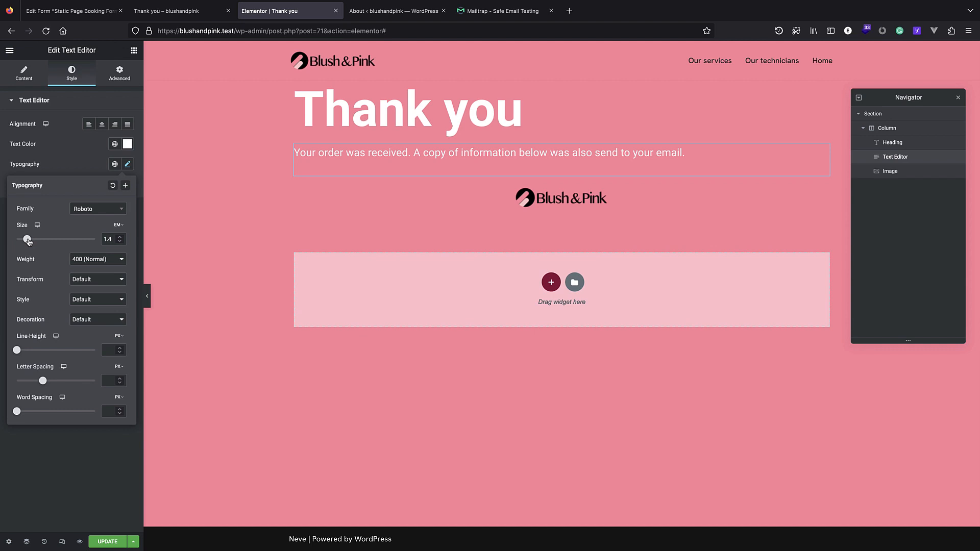
Set the confirmation paragraph text to near-black #0F0F0F, then view the live Thank you page.
{"action": "triple_click", "coordinate": [348, 155]}
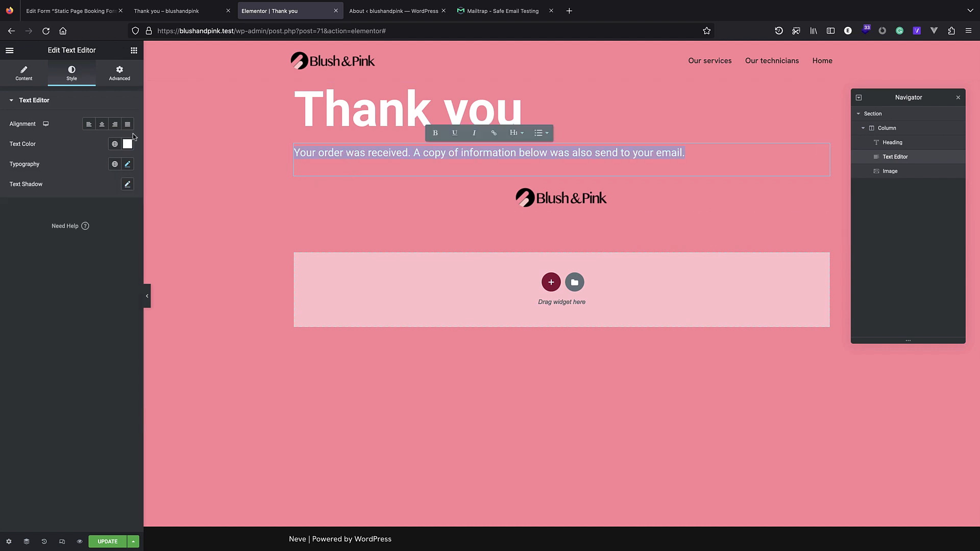
{"action": "left_click", "coordinate": [128, 144]}
{"action": "left_click_drag", "start_coordinate": [73, 200], "coordinate": [7, 255]}
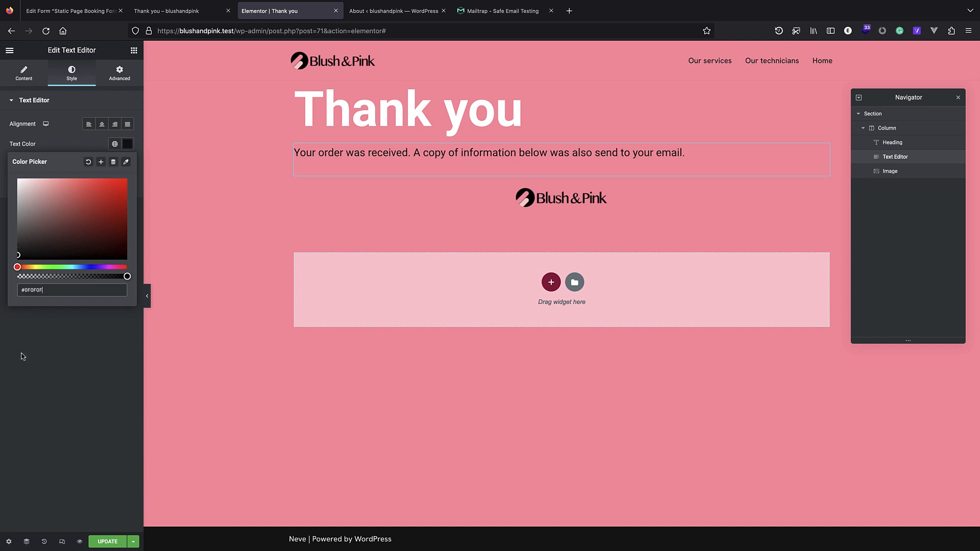
{"action": "left_click", "coordinate": [22, 356]}
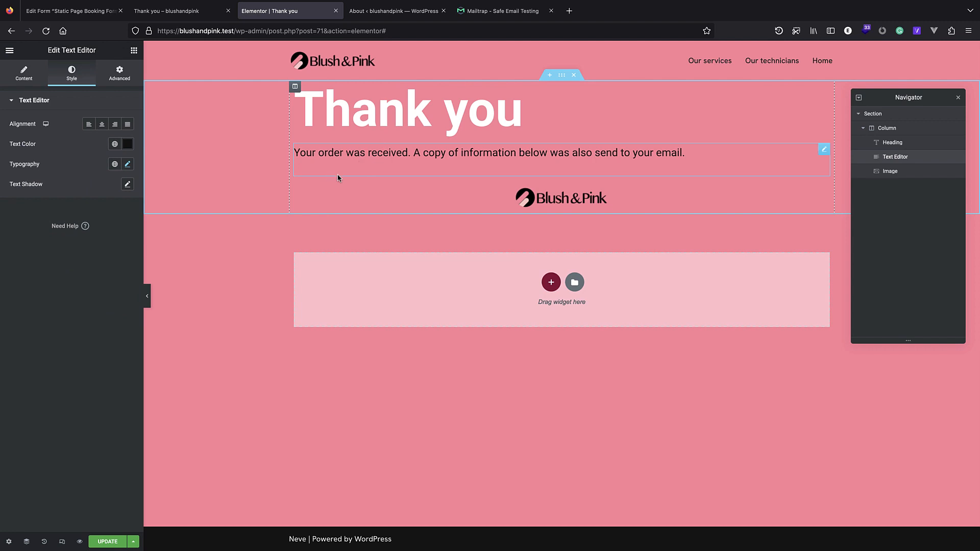
{"action": "left_click", "coordinate": [176, 10]}
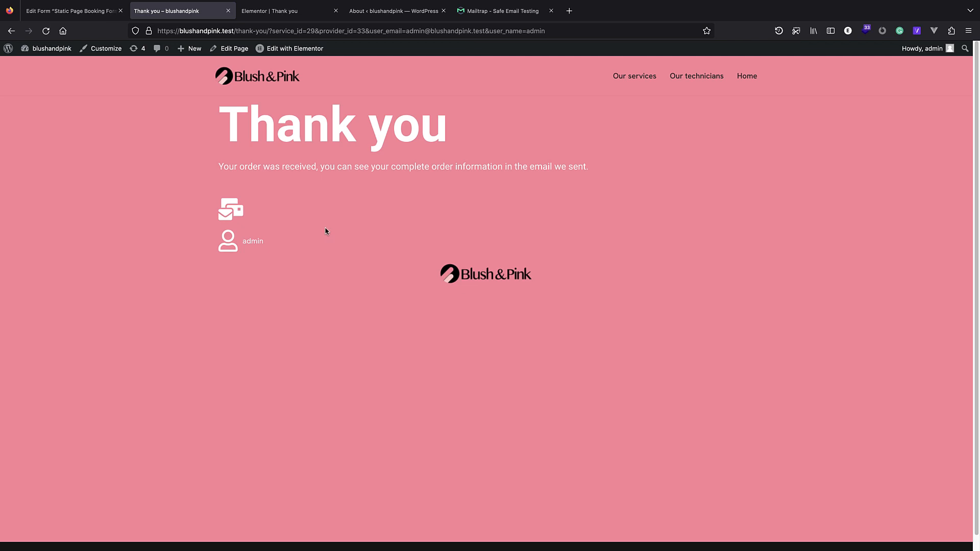
Add a Dynamic Field widget below the confirmation paragraph.
{"action": "left_click", "coordinate": [283, 15]}
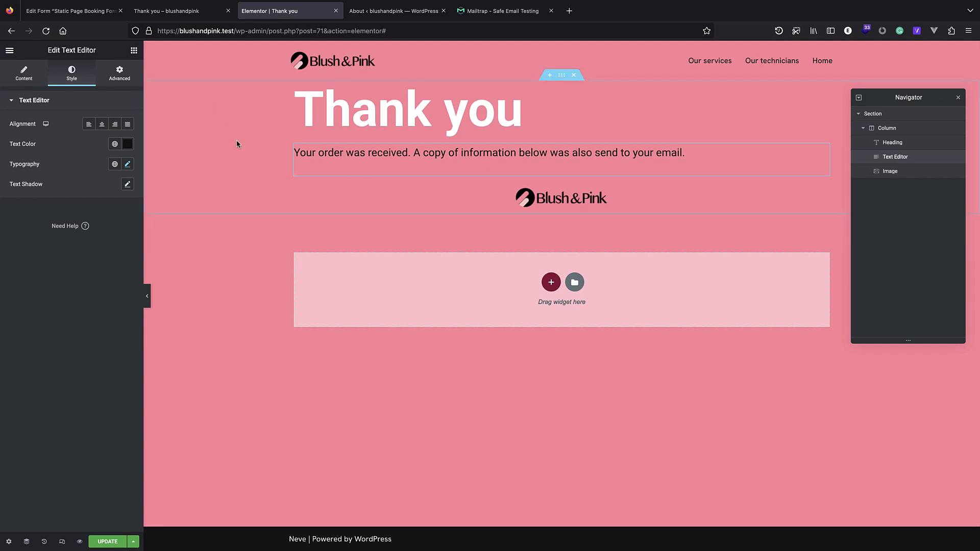
{"action": "left_click", "coordinate": [134, 50]}
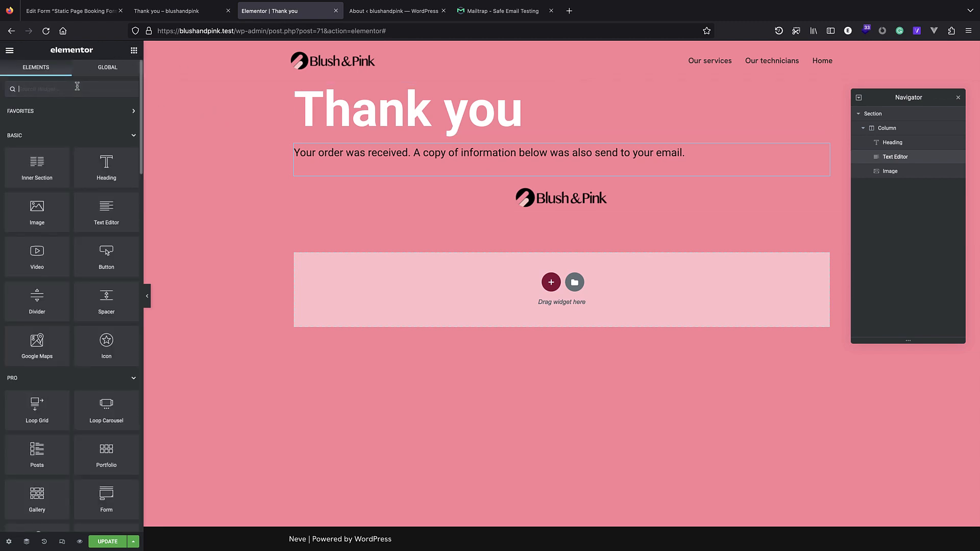
{"action": "type", "text": "dyna"}
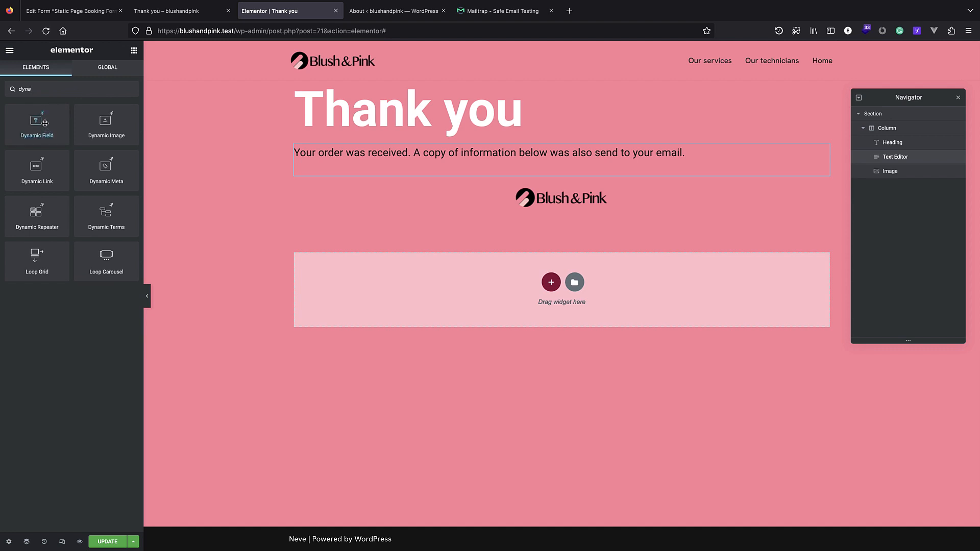
{"action": "left_click_drag", "start_coordinate": [23, 127], "coordinate": [366, 190]}
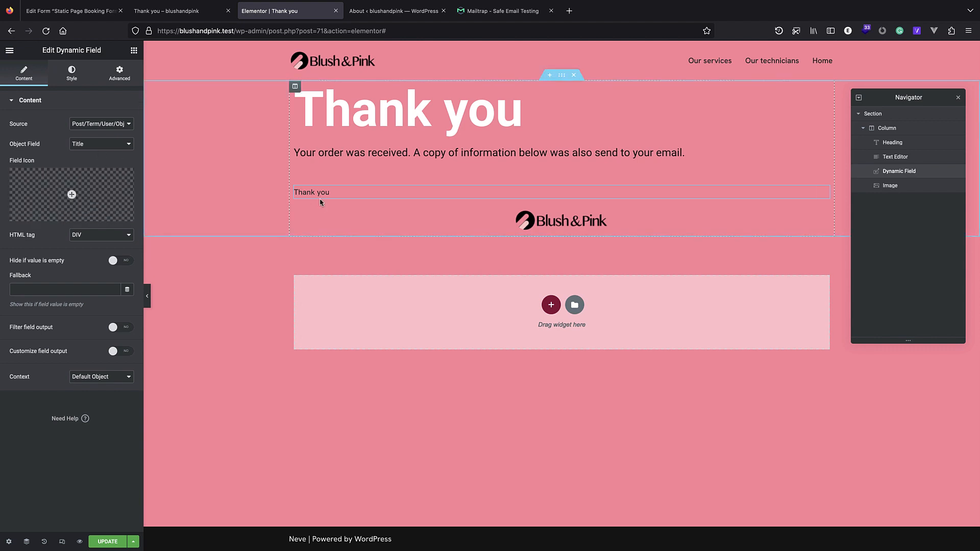
Set the field's source to Query Variable with variable name user_email.
{"action": "left_click", "coordinate": [109, 125]}
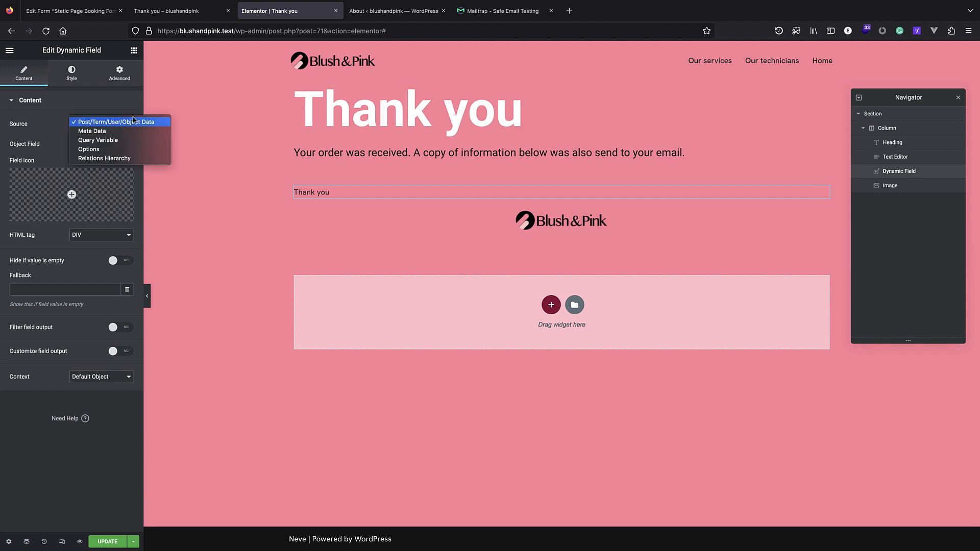
{"action": "left_click", "coordinate": [119, 141]}
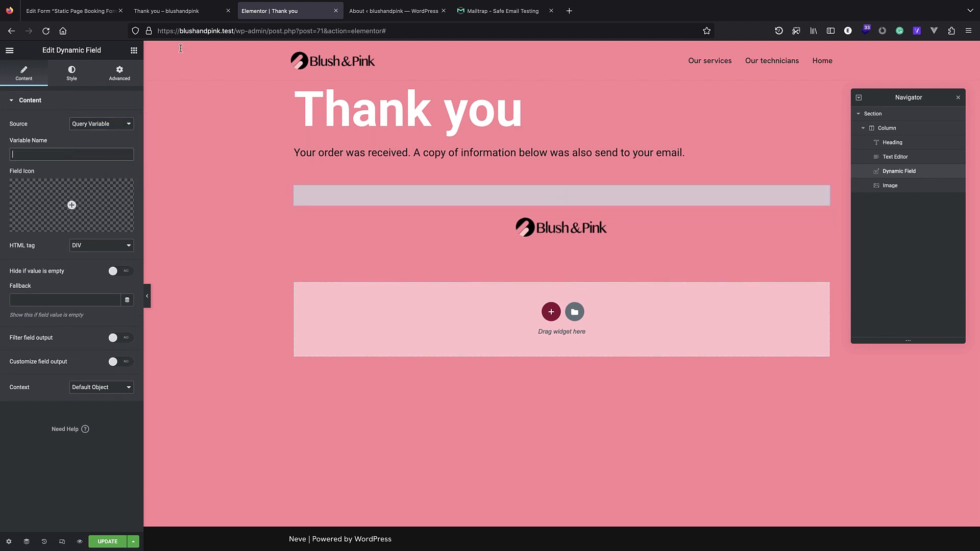
{"action": "left_click", "coordinate": [187, 14]}
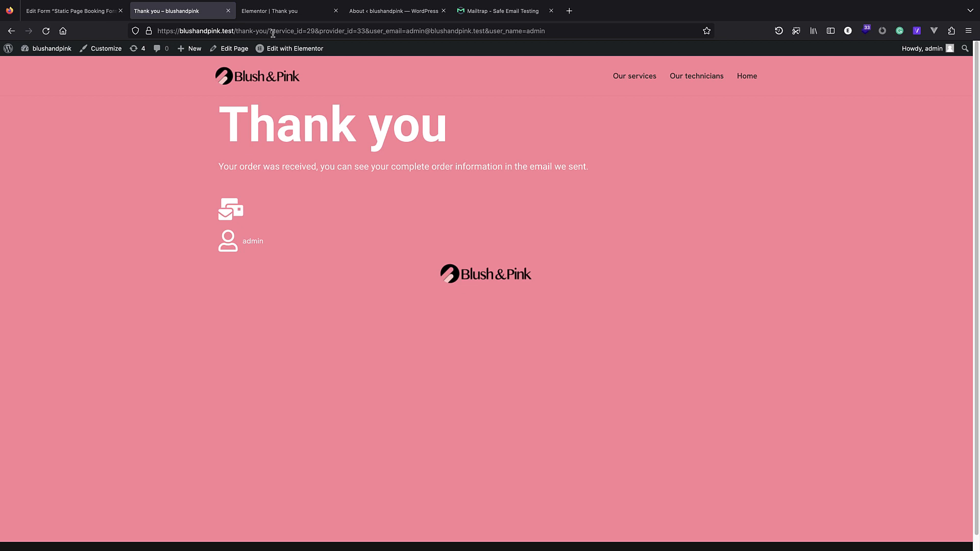
{"action": "left_click_drag", "start_coordinate": [370, 31], "coordinate": [401, 32]}
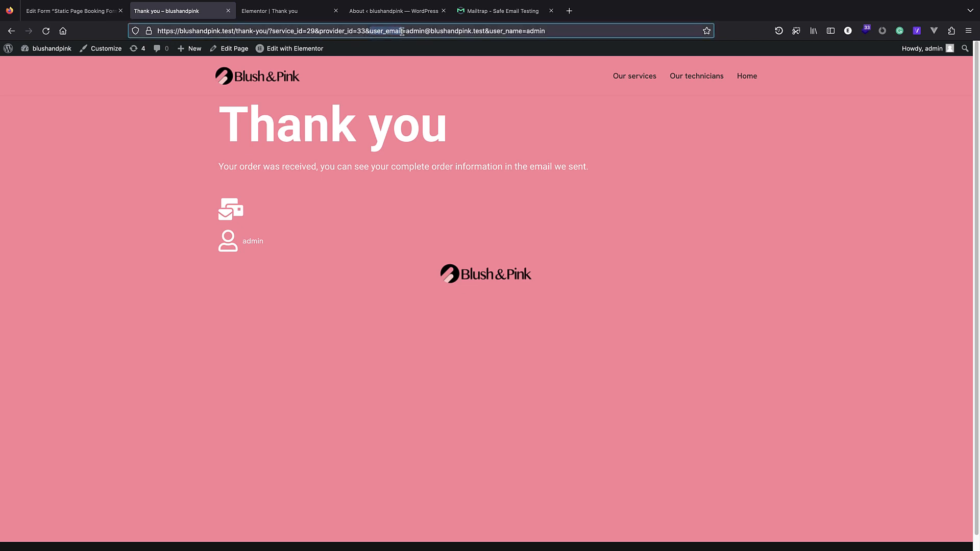
{"action": "left_click", "coordinate": [305, 11]}
{"action": "left_click", "coordinate": [69, 155]}
{"action": "type", "text": "user_email"}
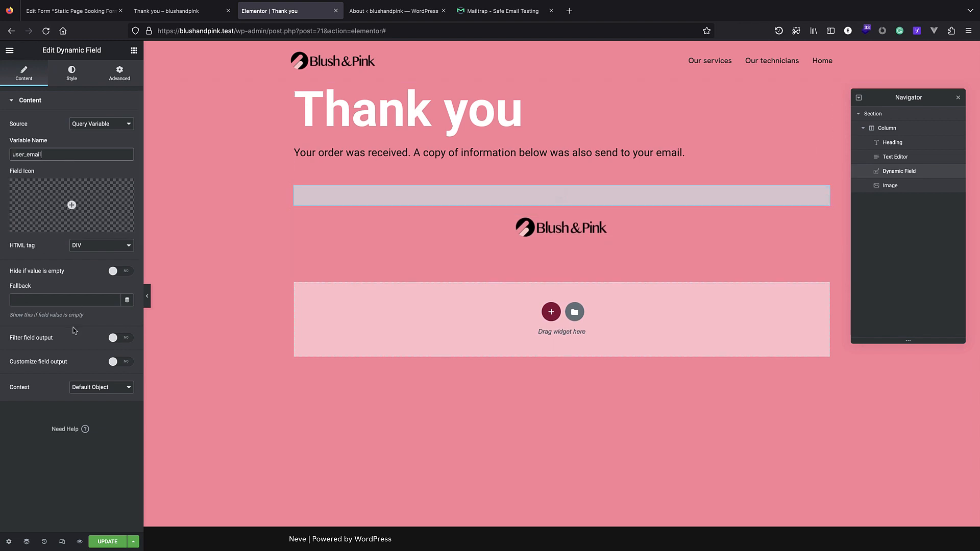
Enable custom output formatting as 'Your email: %s'.
{"action": "left_click", "coordinate": [120, 363]}
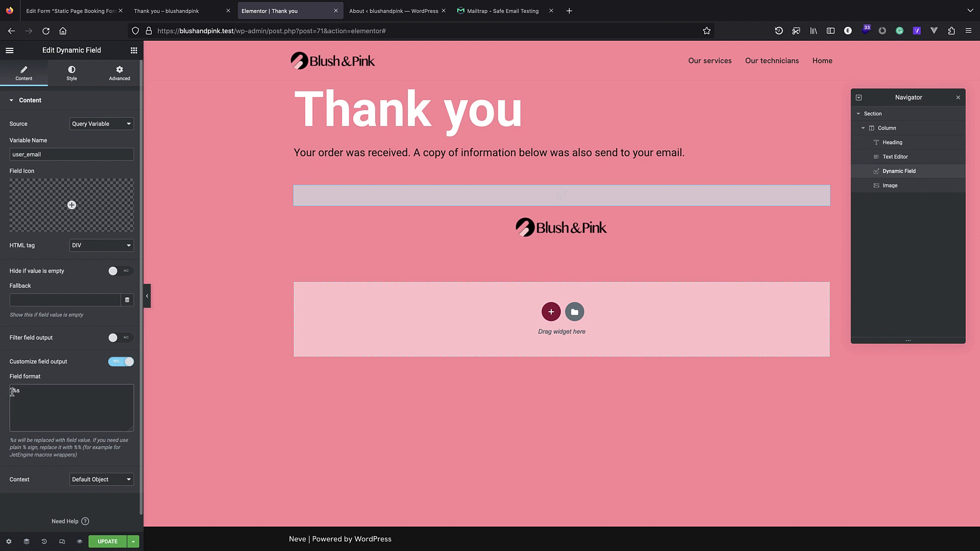
{"action": "left_click_drag", "start_coordinate": [16, 393], "coordinate": [10, 393]}
{"action": "left_click", "coordinate": [10, 391]}
{"action": "type", "text": "You"}
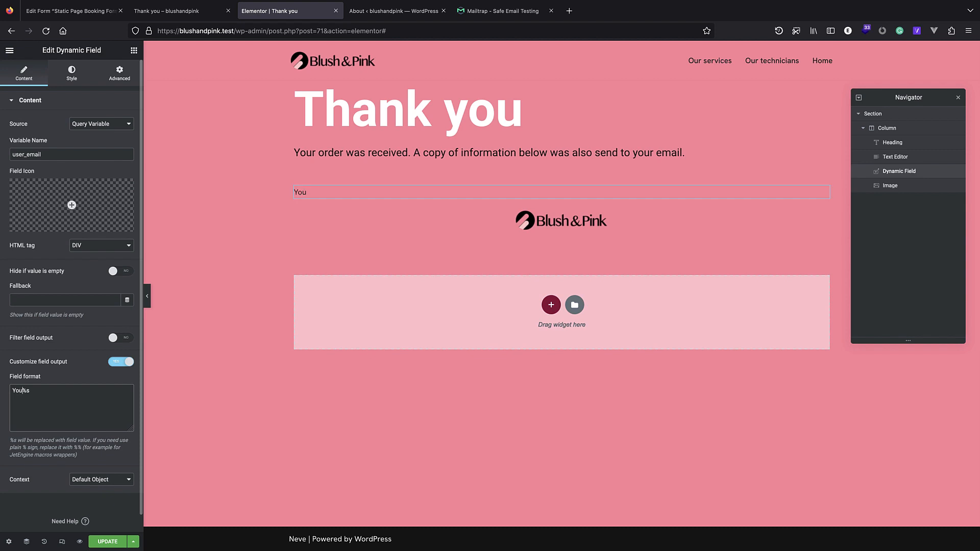
{"action": "type", "text": "r email"}
{"action": "key", "text": "BackSpace"}
{"action": "type", "text": ":"}
Style the email field with #FFFFFF text colour and a 1.5 em font size.
{"action": "left_click", "coordinate": [68, 77]}
{"action": "left_click", "coordinate": [127, 124]}
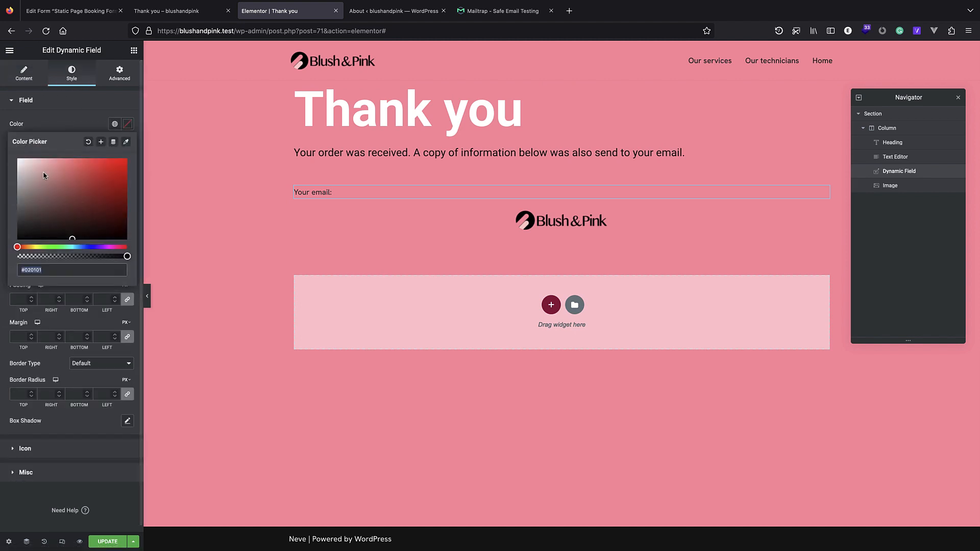
{"action": "type", "text": "#FFFFFF"}
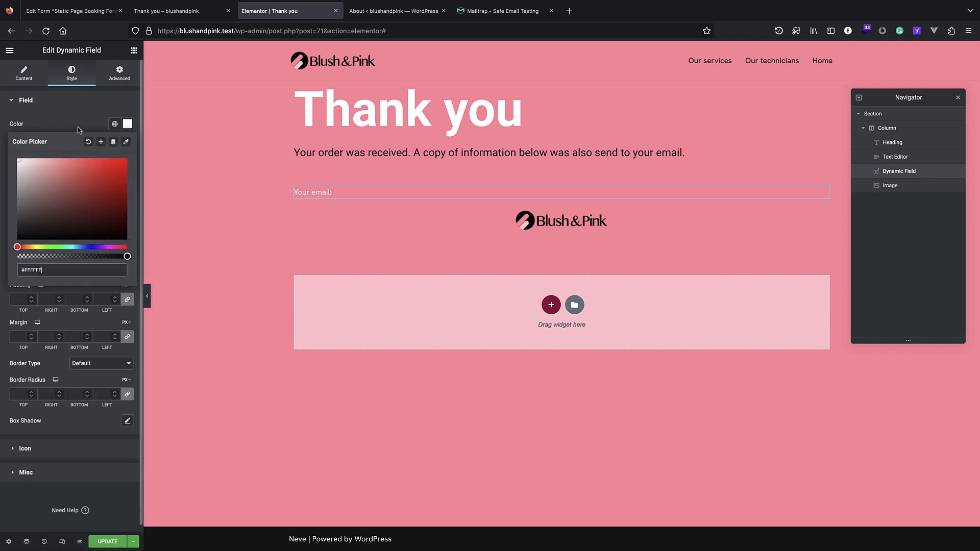
{"action": "left_click", "coordinate": [78, 105]}
{"action": "left_click", "coordinate": [60, 105]}
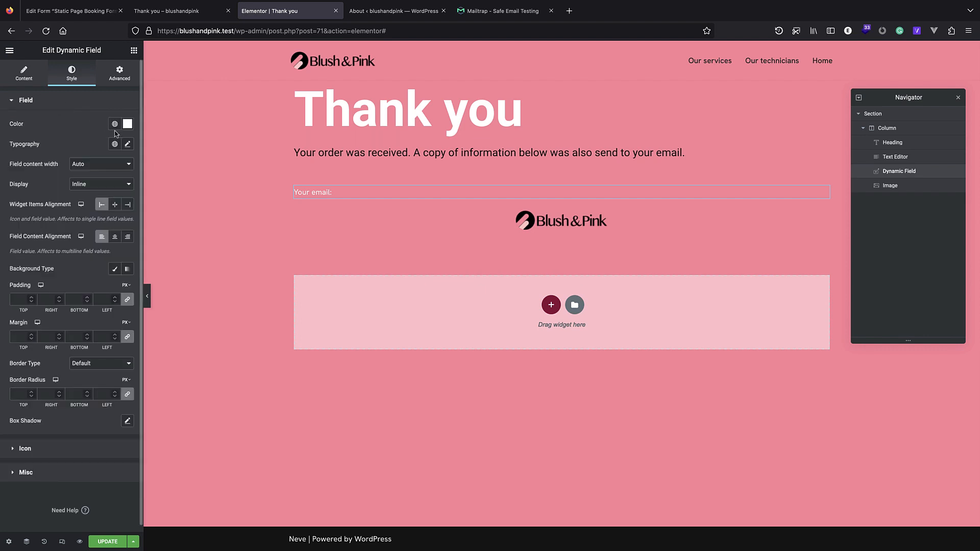
{"action": "left_click", "coordinate": [127, 144]}
{"action": "left_click", "coordinate": [79, 131]}
{"action": "left_click", "coordinate": [127, 145]}
{"action": "left_click", "coordinate": [121, 206]}
{"action": "left_click", "coordinate": [122, 216]}
{"action": "left_click_drag", "start_coordinate": [17, 220], "coordinate": [29, 226]}
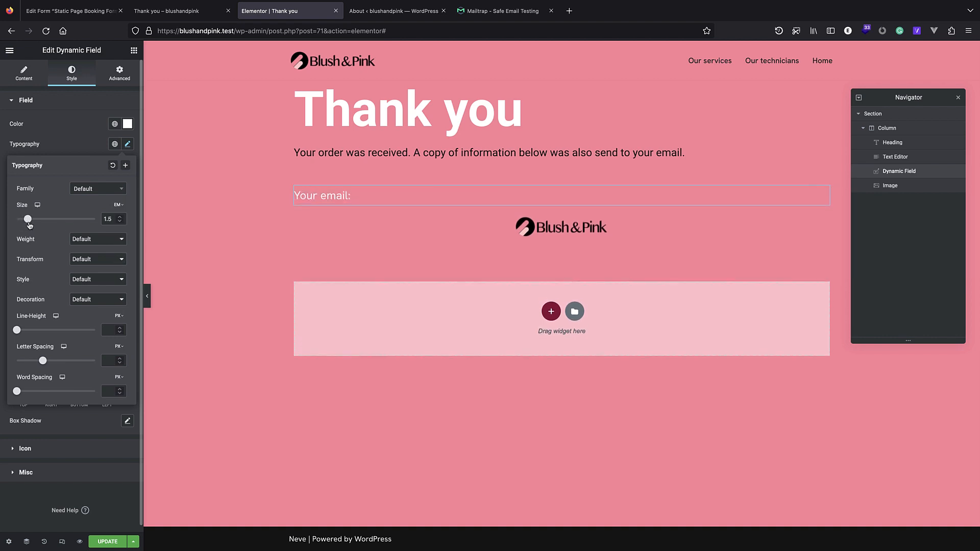
{"action": "right_click", "coordinate": [897, 172]}
Duplicate the email field and change it to user_name with format 'Your name: %s'.
{"action": "left_click", "coordinate": [913, 195]}
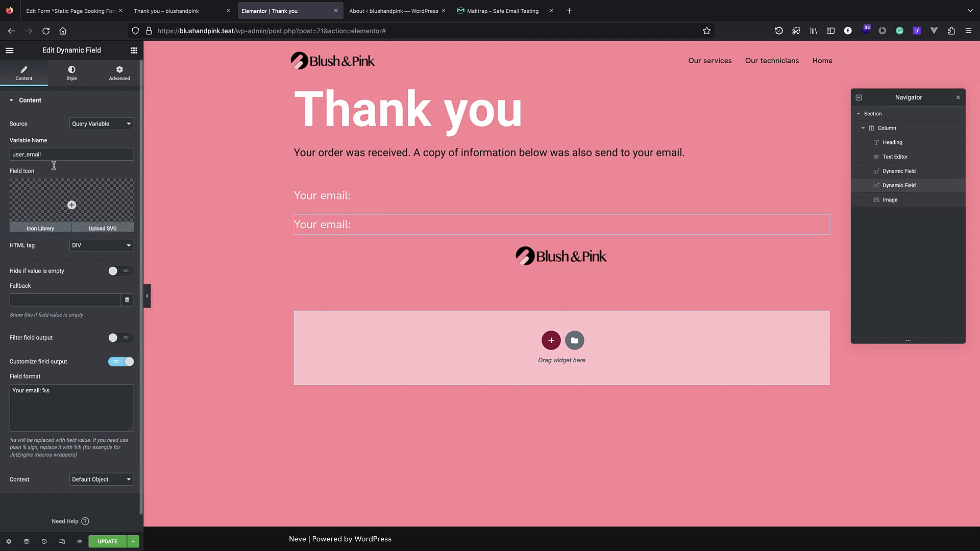
{"action": "left_click", "coordinate": [204, 11]}
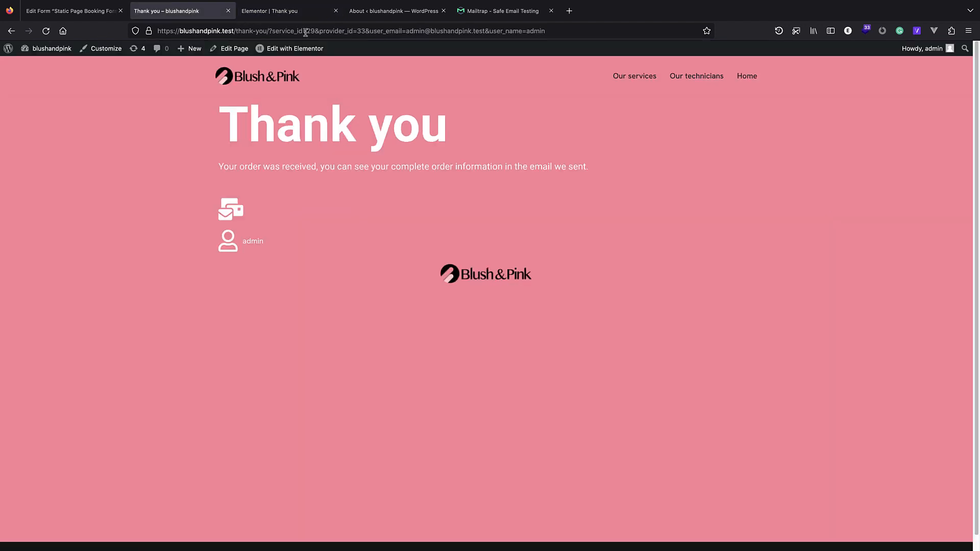
{"action": "mouse_move", "coordinate": [491, 32]}
{"action": "left_mouse_down"}
{"action": "mouse_move", "coordinate": [536, 30]}
{"action": "mouse_move", "coordinate": [489, 32]}
{"action": "left_mouse_up"}
{"action": "left_click", "coordinate": [521, 32]}
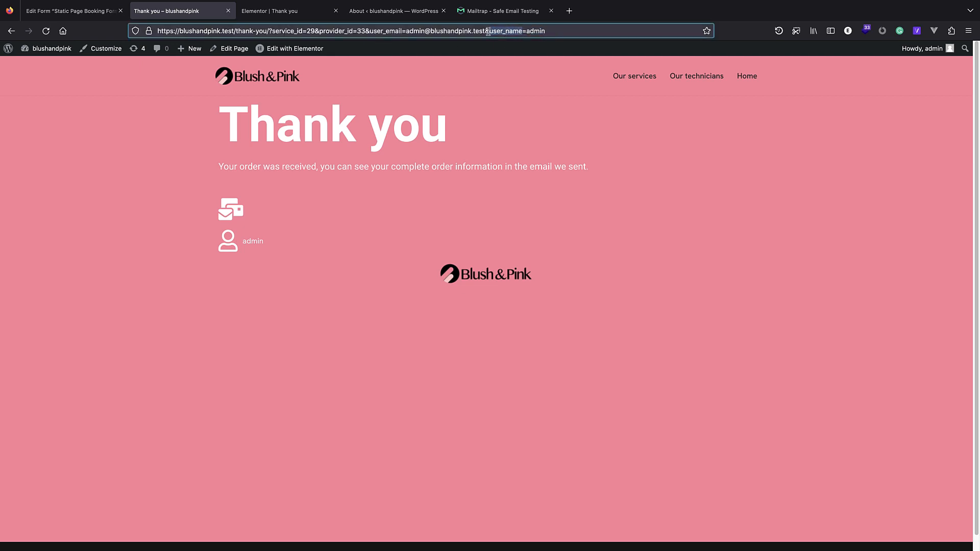
{"action": "left_click", "coordinate": [269, 11]}
{"action": "double_click", "coordinate": [51, 159]}
{"action": "key", "text": "ctrl+v"}
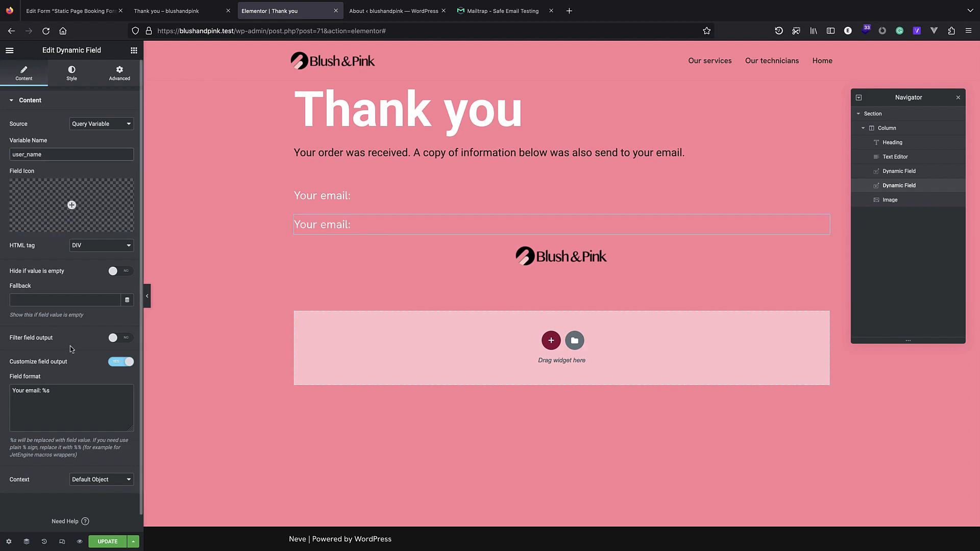
{"action": "double_click", "coordinate": [30, 391]}
{"action": "type", "text": "name"}
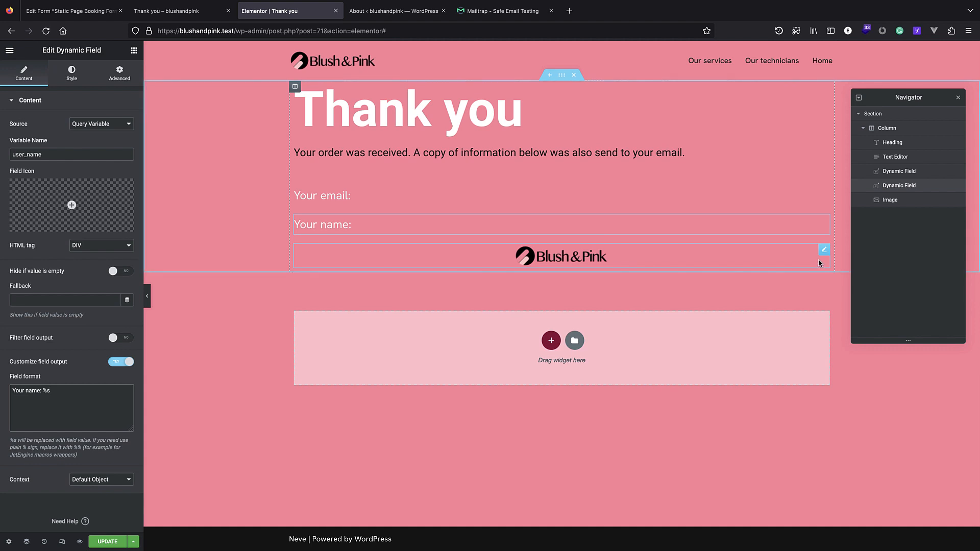
Duplicate the name field, change its format to 'Your technician: %s', and save the page.
{"action": "right_click", "coordinate": [899, 190]}
{"action": "left_click", "coordinate": [904, 210]}
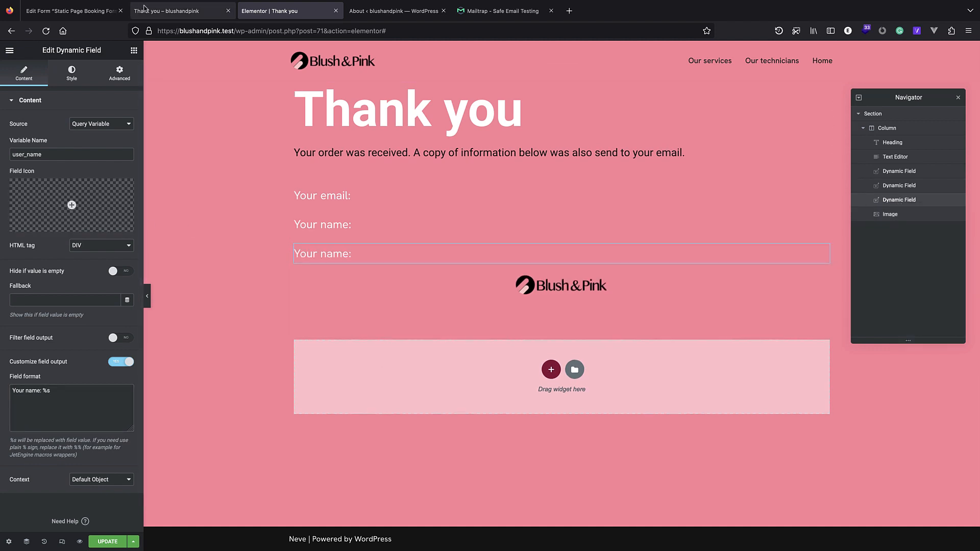
{"action": "left_click", "coordinate": [144, 8]}
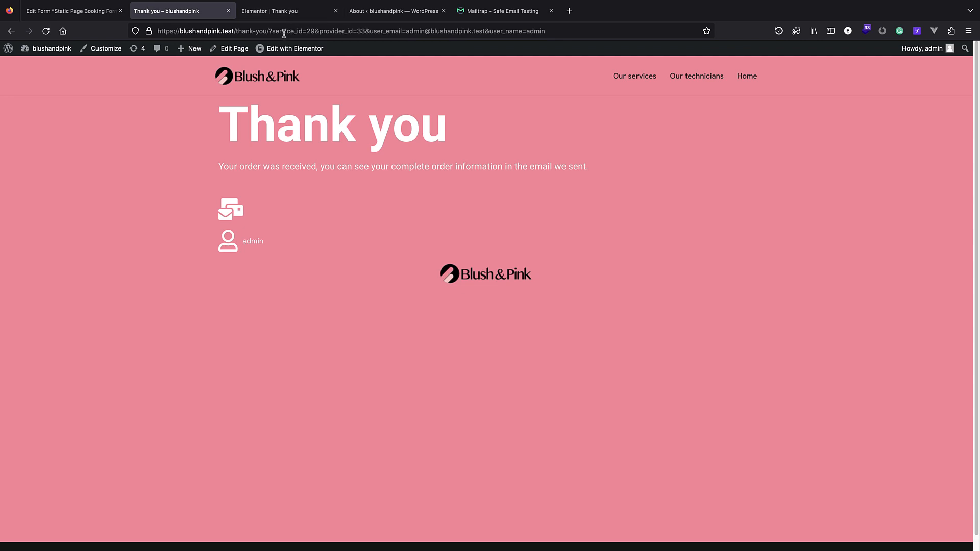
{"action": "left_click", "coordinate": [270, 11]}
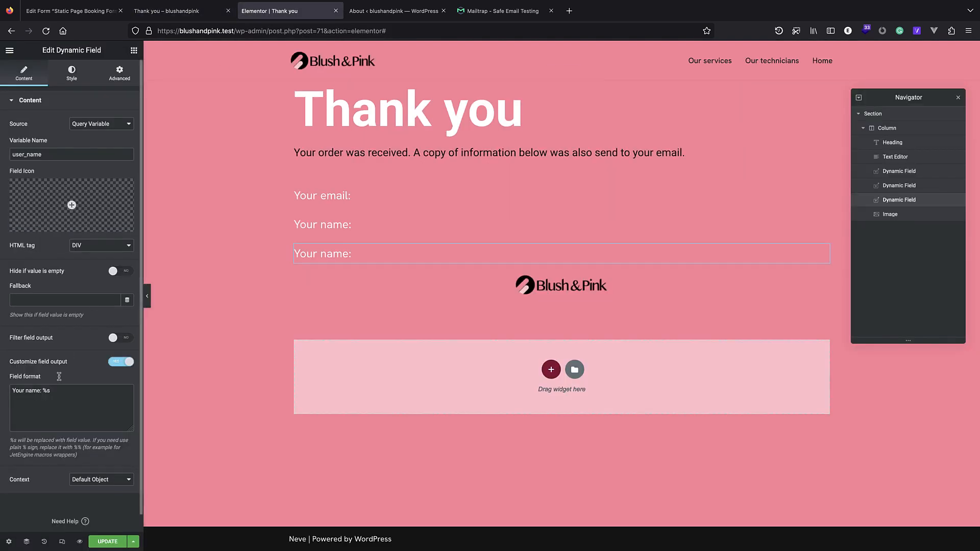
{"action": "double_click", "coordinate": [32, 394]}
{"action": "type", "text": "technician"}
{"action": "left_click", "coordinate": [56, 418]}
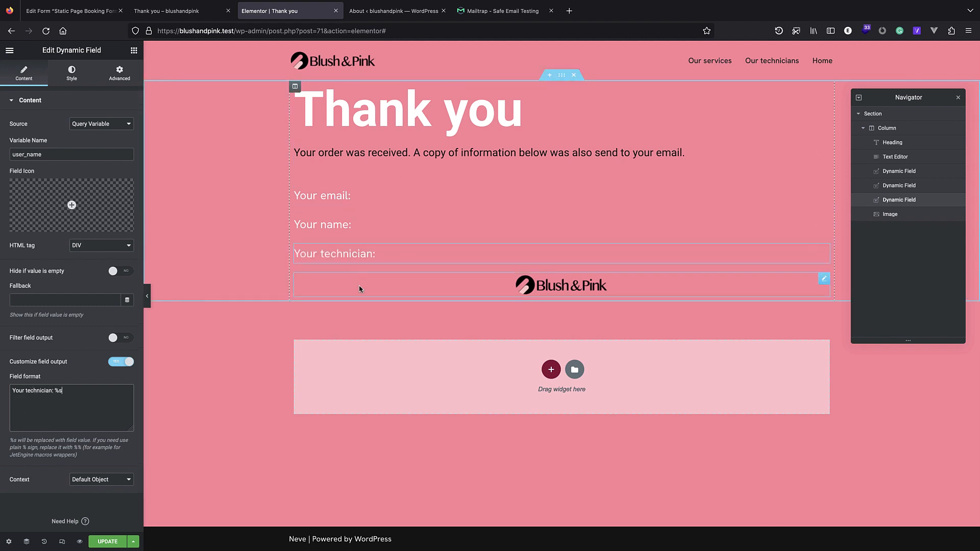
{"action": "key", "text": "ctrl+s"}
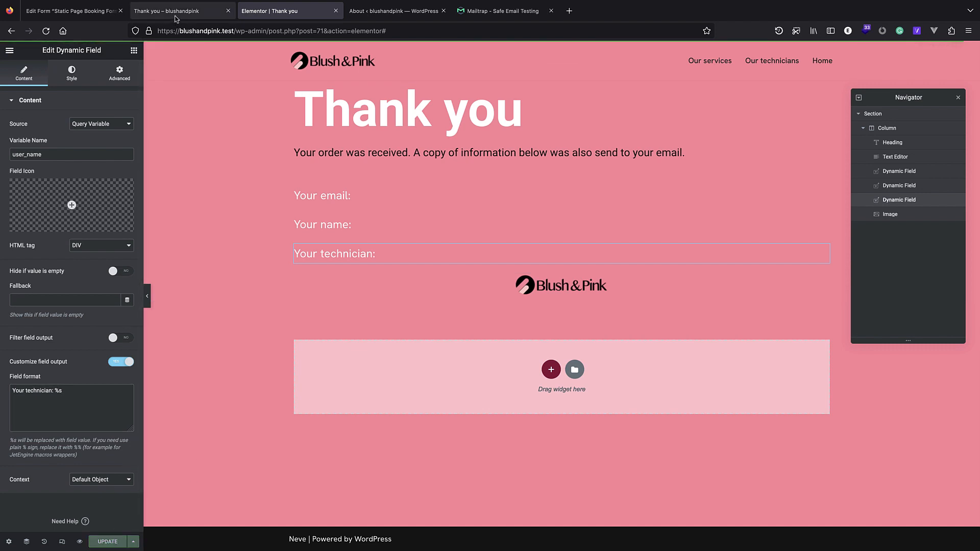
{"action": "left_click", "coordinate": [175, 19]}
Switch the technician field's variable to provider_id, save, and reload to see 'Your technician: 33'.
{"action": "left_click", "coordinate": [45, 32]}
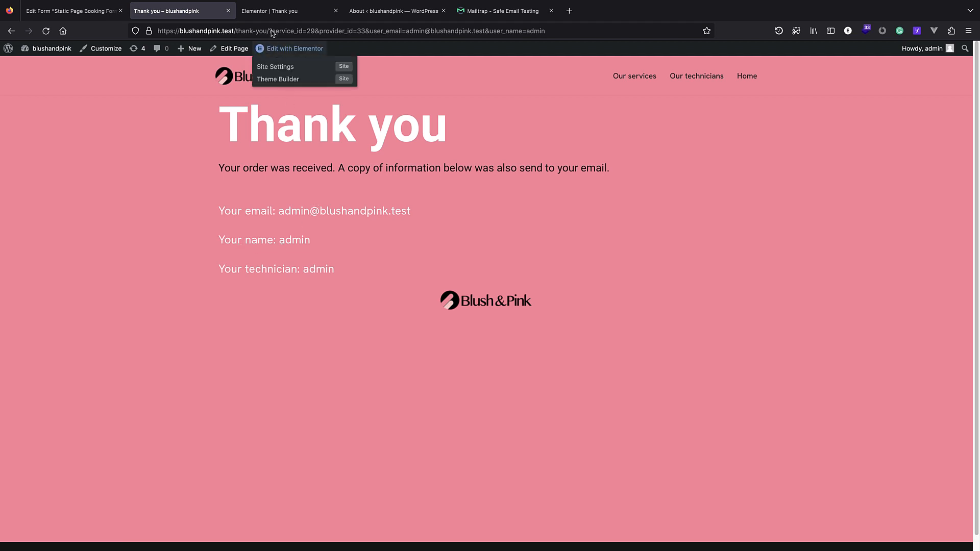
{"action": "left_click", "coordinate": [269, 12]}
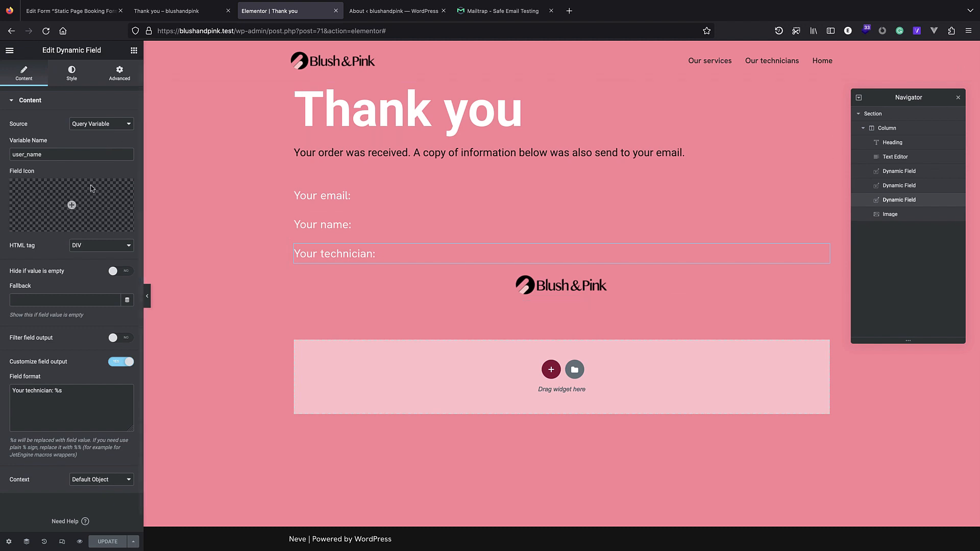
{"action": "left_click", "coordinate": [156, 9]}
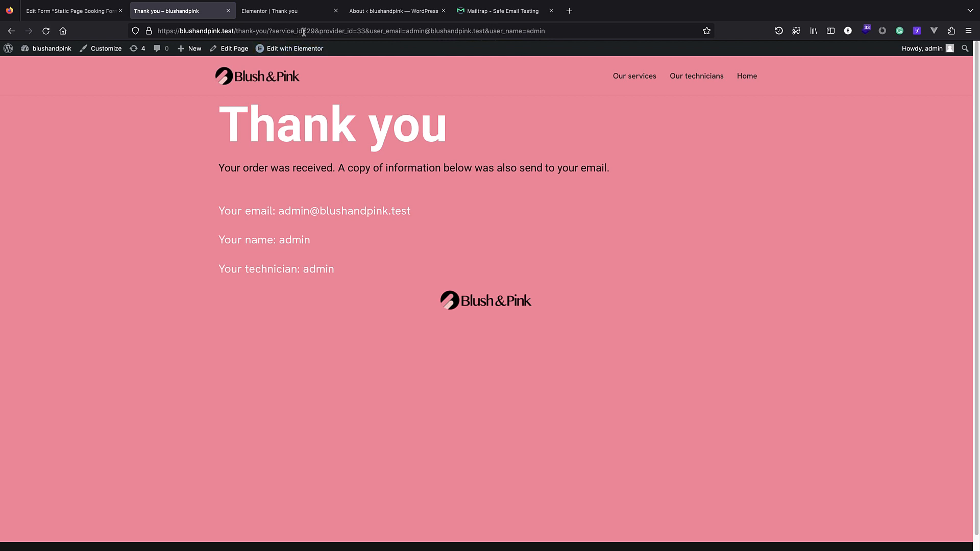
{"action": "left_click_drag", "start_coordinate": [318, 32], "coordinate": [351, 32]}
{"action": "key", "text": "ctrl+c"}
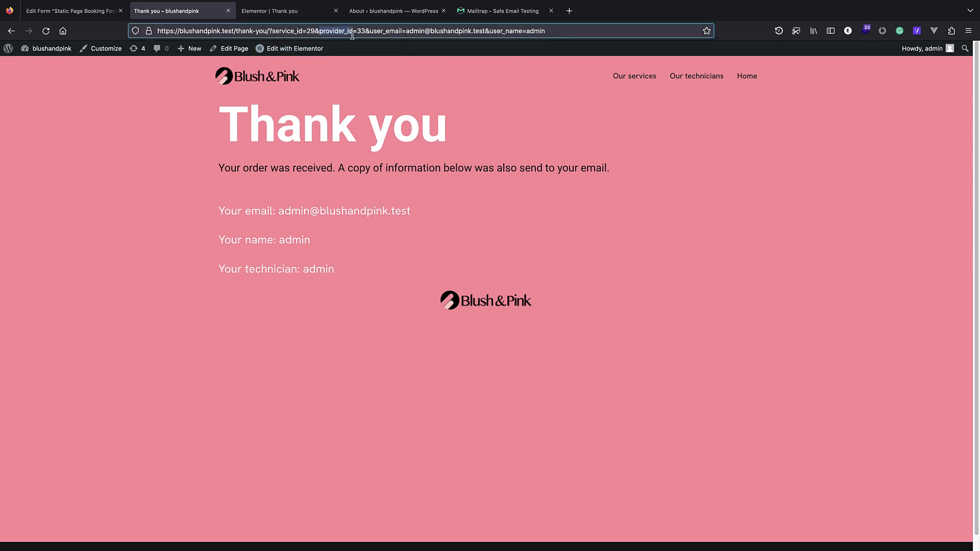
{"action": "left_click", "coordinate": [278, 10]}
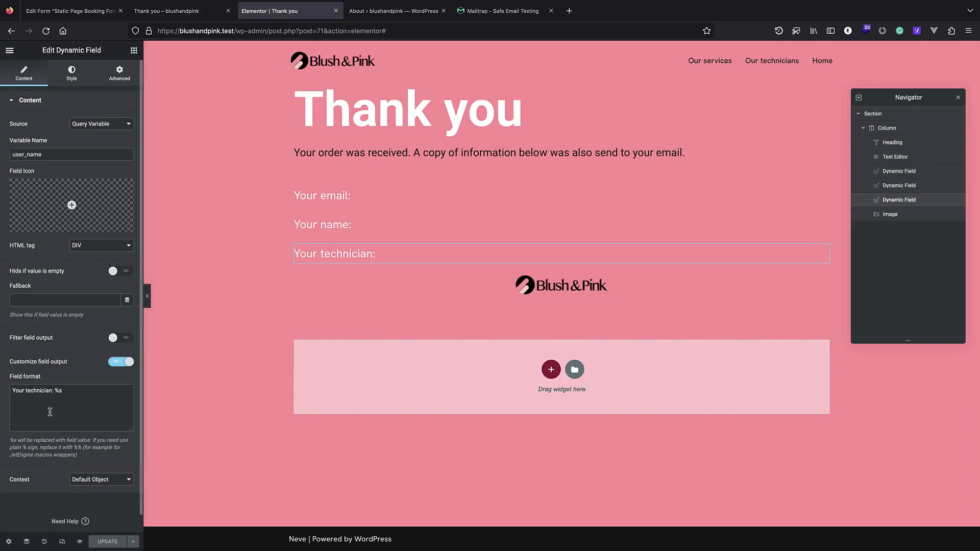
{"action": "double_click", "coordinate": [59, 156]}
{"action": "key", "text": "ctrl+v"}
{"action": "left_click", "coordinate": [110, 541]}
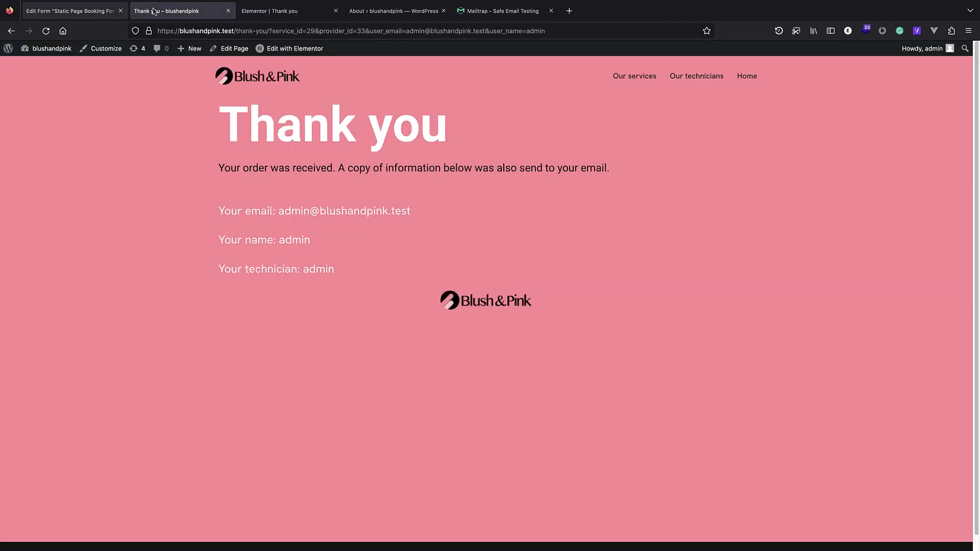
{"action": "left_click", "coordinate": [174, 10]}
{"action": "left_click", "coordinate": [46, 30]}
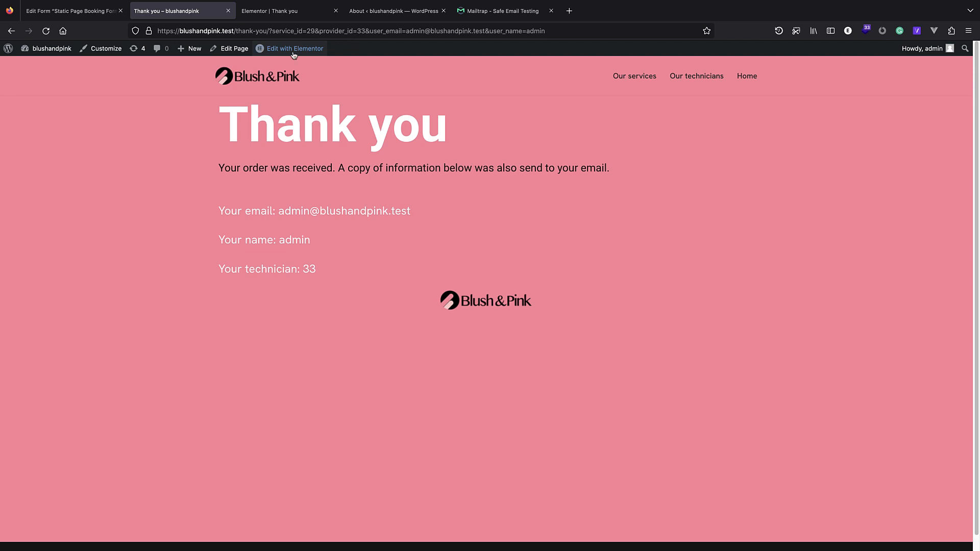
{"action": "left_click", "coordinate": [276, 11]}
Turn on Filter field output for the technician field and try the Get post/page title callback.
{"action": "scroll", "coordinate": [82, 354], "scroll_direction": "down", "scroll_amount": 1}
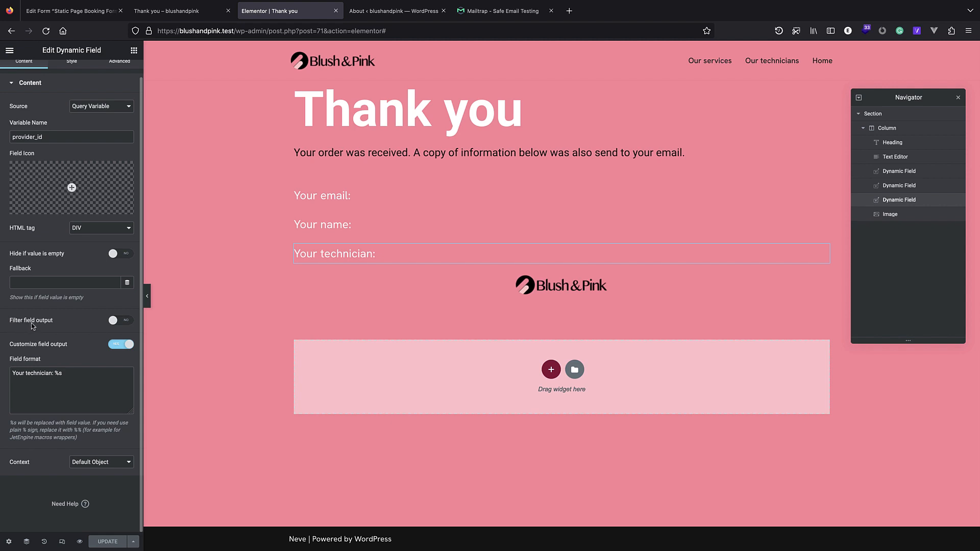
{"action": "left_click", "coordinate": [118, 321]}
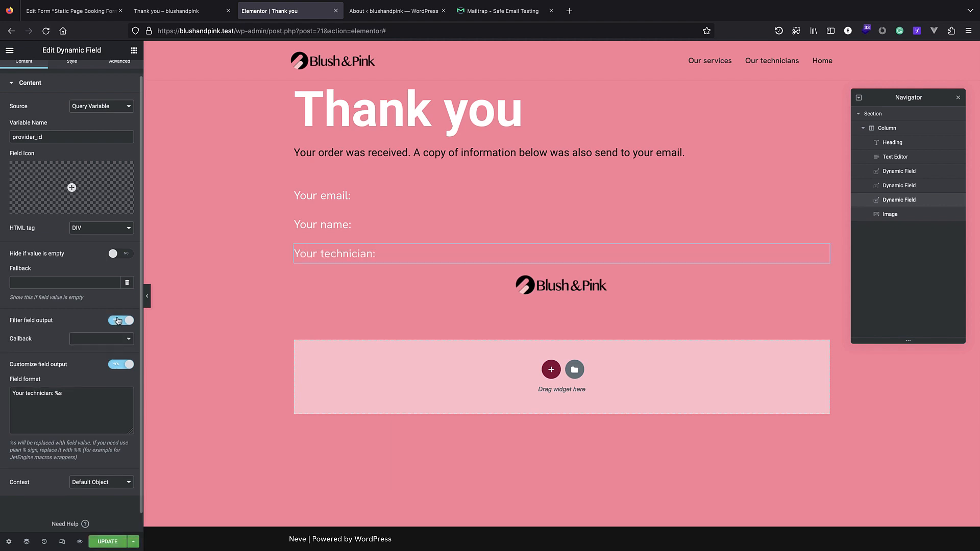
{"action": "left_click", "coordinate": [82, 340]}
{"action": "left_click", "coordinate": [59, 338]}
{"action": "scroll", "coordinate": [53, 327], "scroll_direction": "down", "scroll_amount": 1}
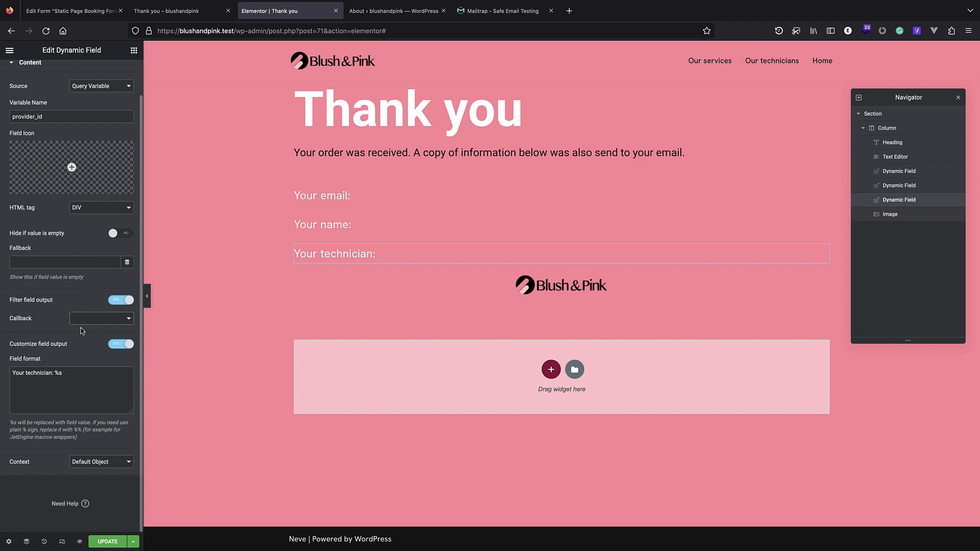
{"action": "left_click", "coordinate": [108, 321]}
{"action": "scroll", "coordinate": [127, 398], "scroll_direction": "down", "scroll_amount": 4}
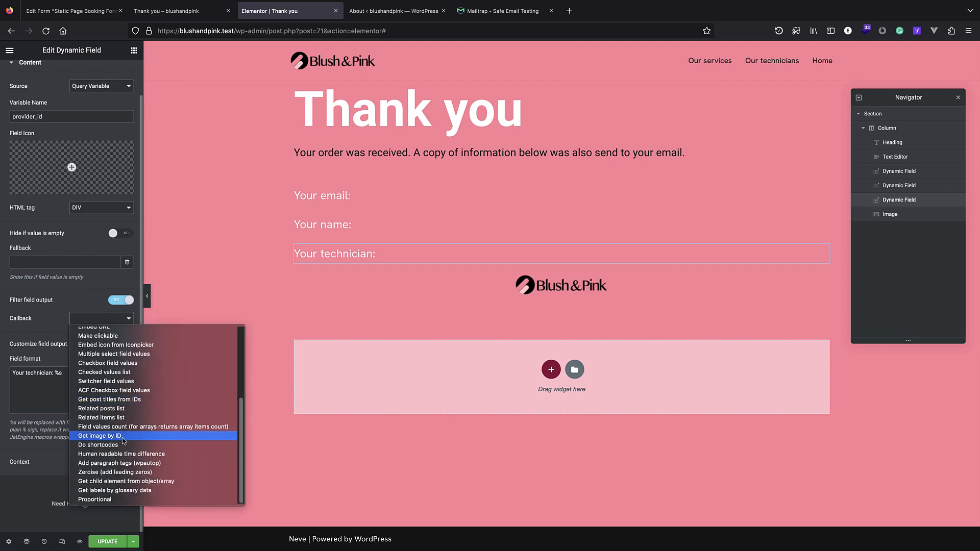
{"action": "scroll", "coordinate": [136, 466], "scroll_direction": "up", "scroll_amount": 3}
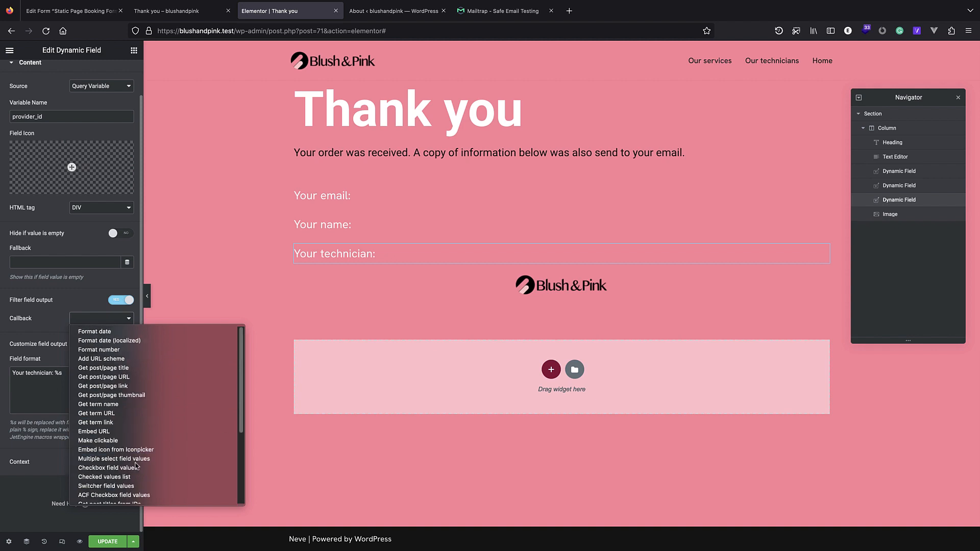
{"action": "left_click", "coordinate": [115, 372]}
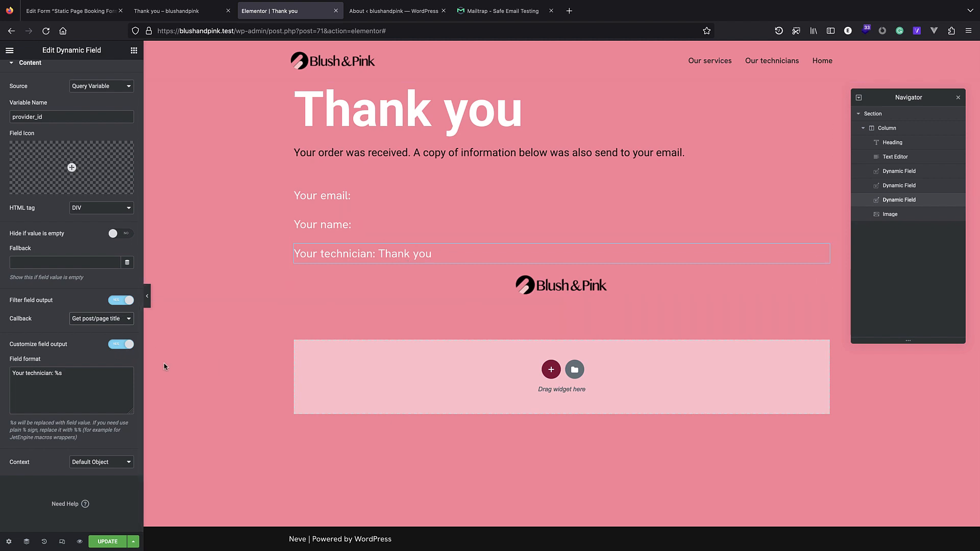
Use the 'Get post titles from IDs' callback instead and reload the live page showing 'lily'.
{"action": "left_click", "coordinate": [119, 301]}
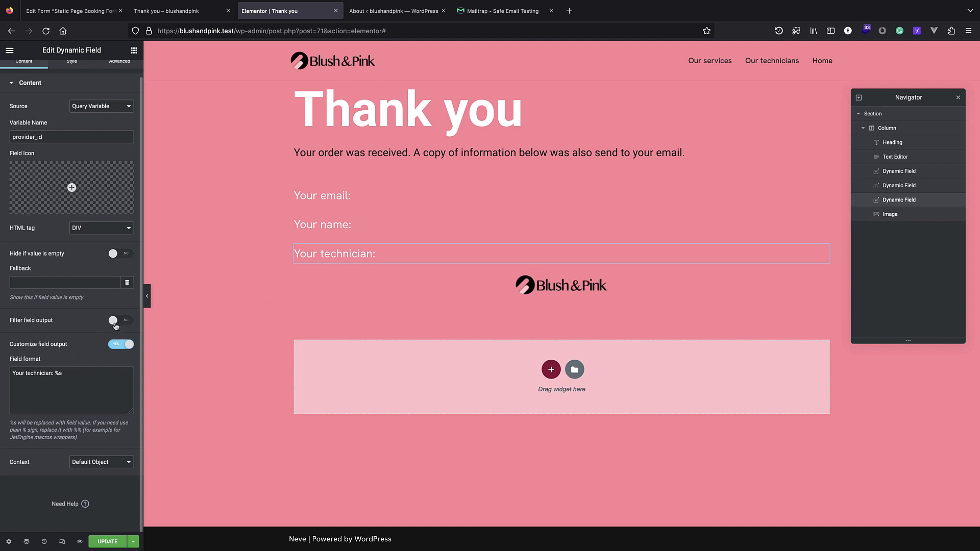
{"action": "left_click", "coordinate": [121, 322]}
{"action": "left_click", "coordinate": [113, 339]}
{"action": "scroll", "coordinate": [120, 358], "scroll_direction": "down", "scroll_amount": 3}
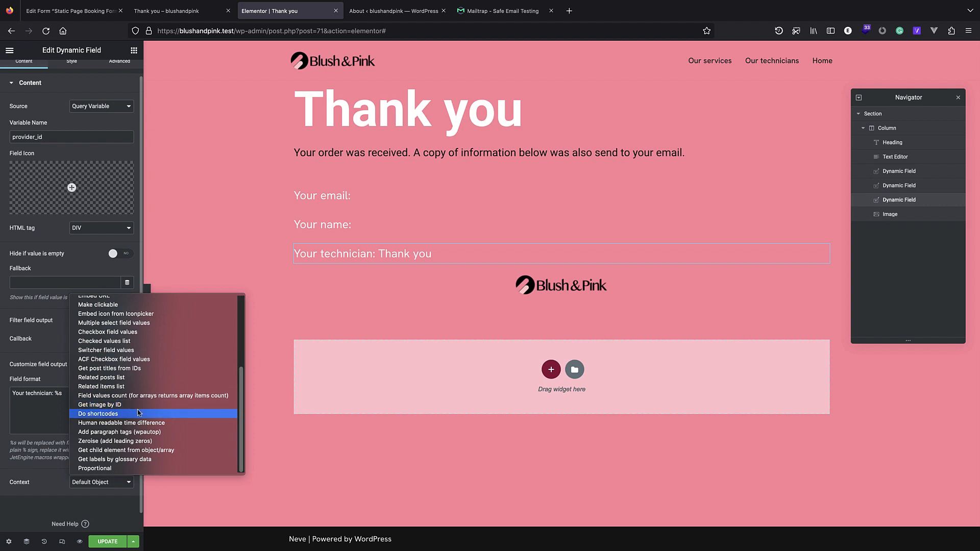
{"action": "scroll", "coordinate": [137, 405], "scroll_direction": "up", "scroll_amount": 1}
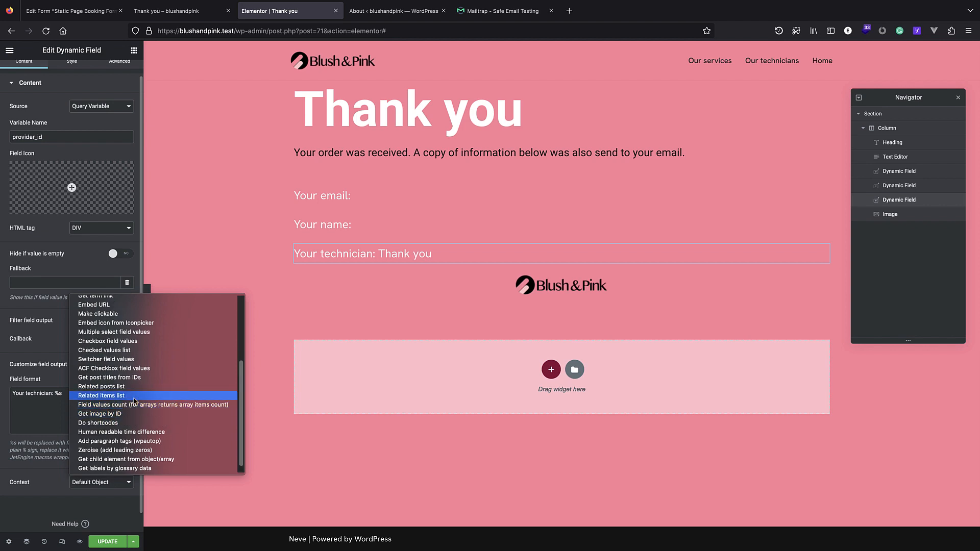
{"action": "scroll", "coordinate": [132, 393], "scroll_direction": "up", "scroll_amount": 2}
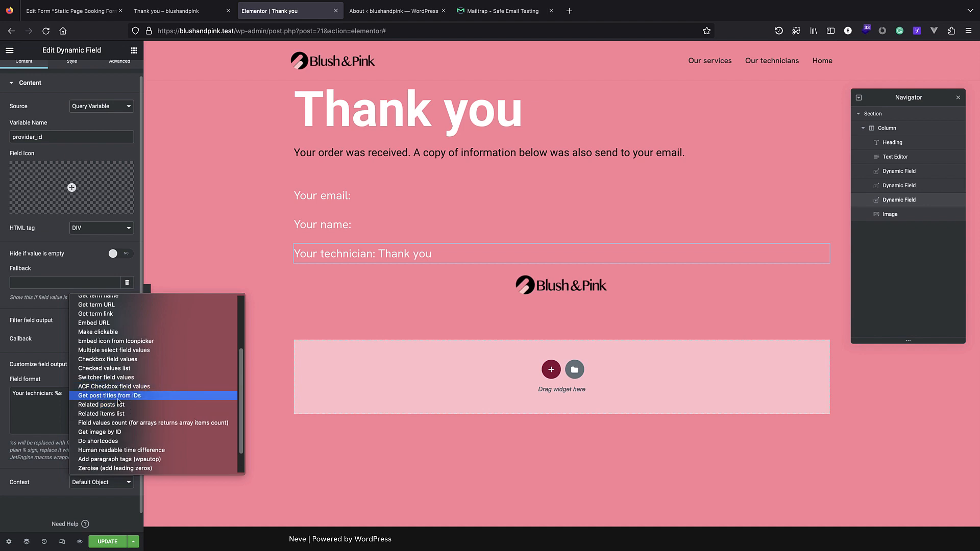
{"action": "left_click", "coordinate": [138, 396]}
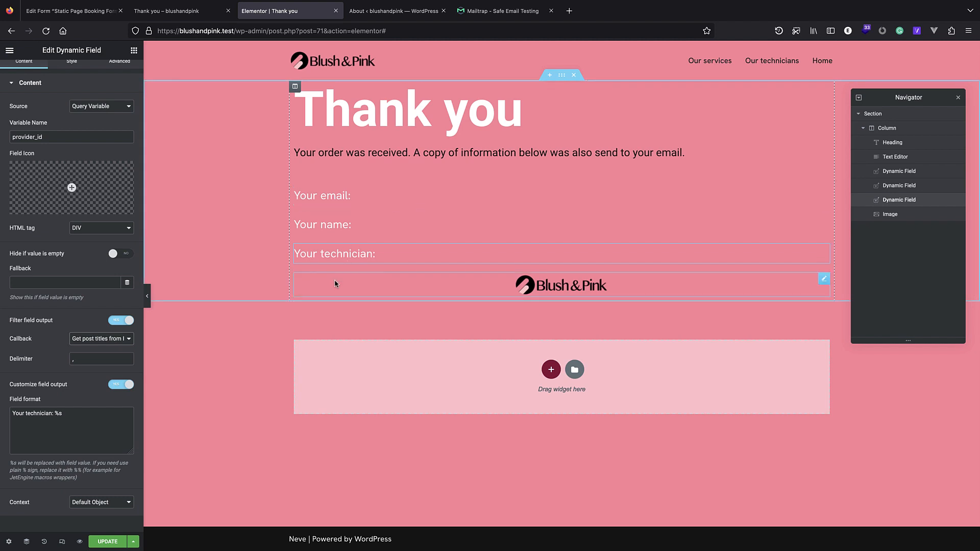
{"action": "left_click", "coordinate": [169, 15]}
{"action": "left_click", "coordinate": [46, 31]}
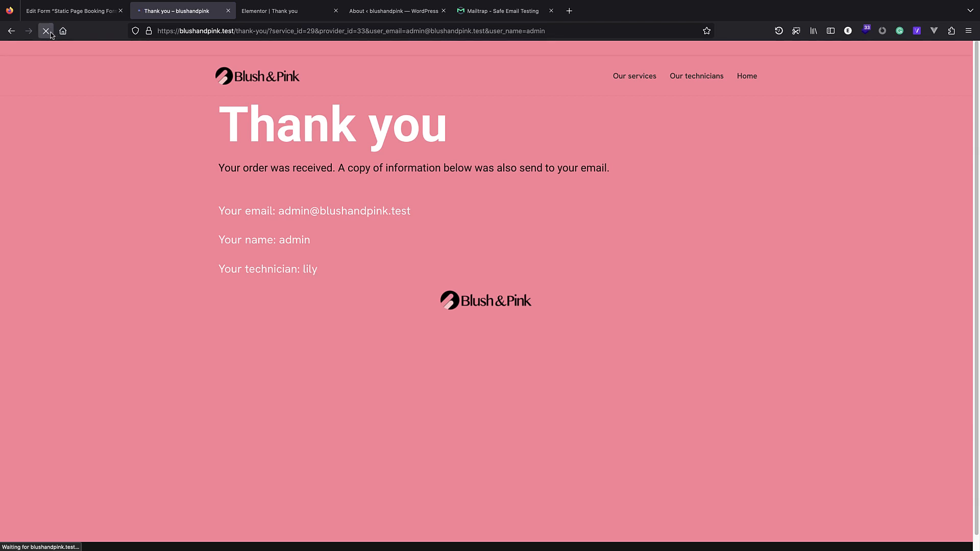
{"action": "left_click", "coordinate": [285, 11]}
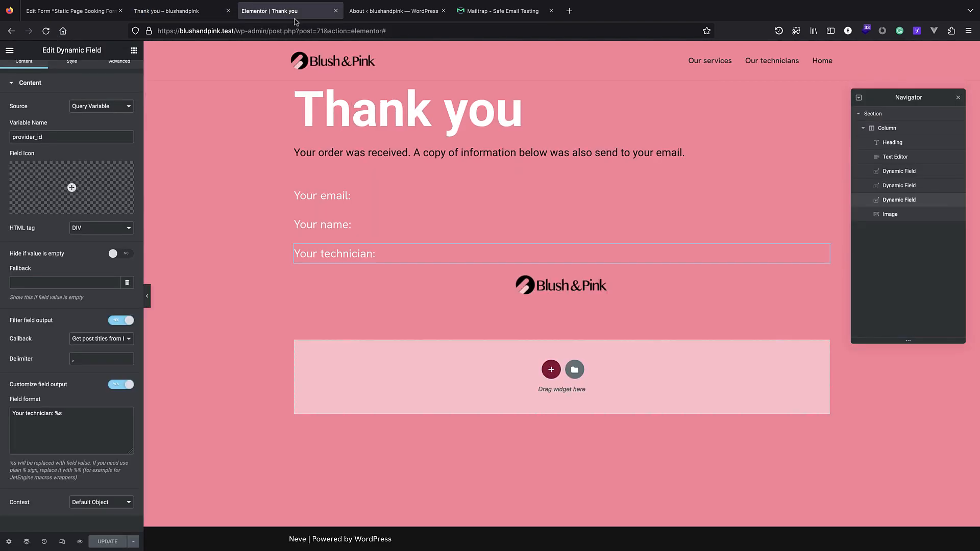
Duplicate the technician Dynamic Field and copy 'service_id' from the live page's address.
{"action": "right_click", "coordinate": [896, 200]}
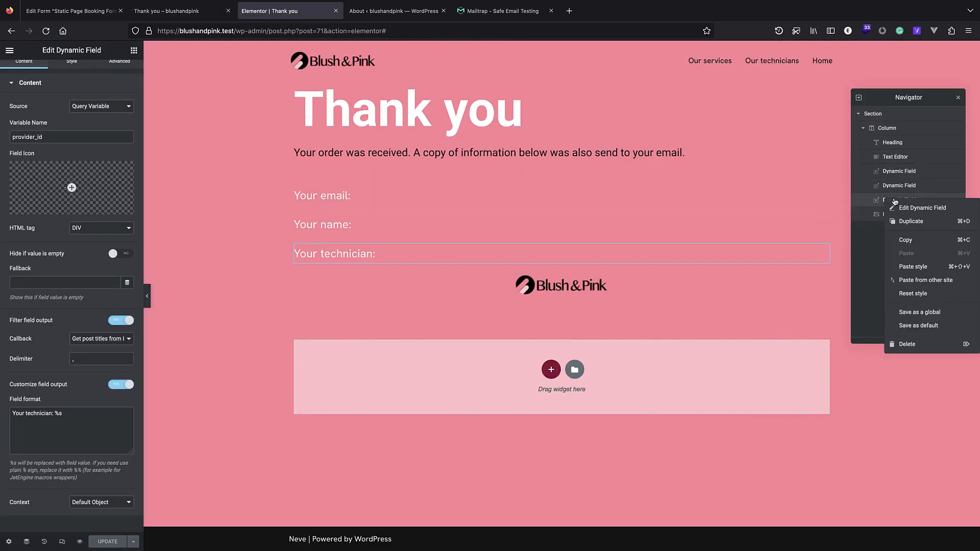
{"action": "left_click", "coordinate": [914, 223]}
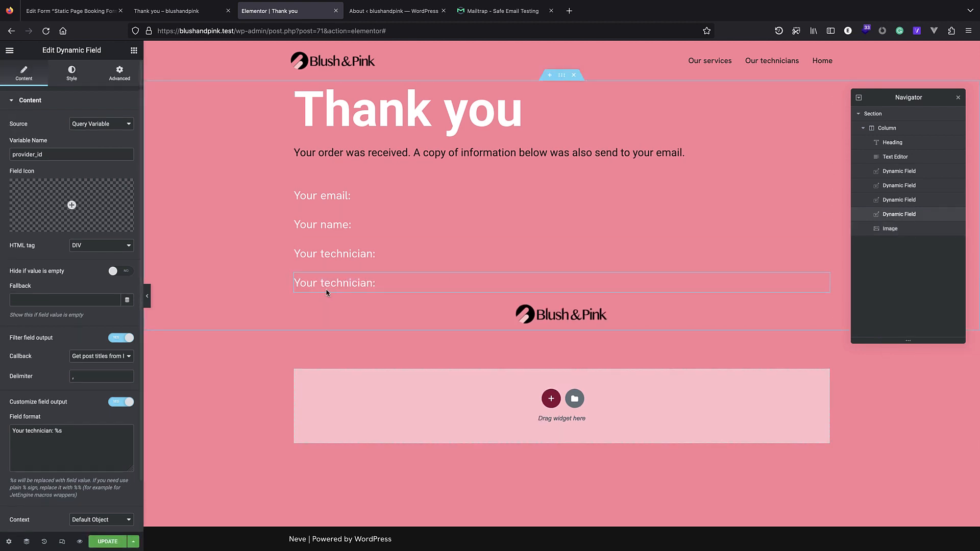
{"action": "left_click", "coordinate": [354, 252]}
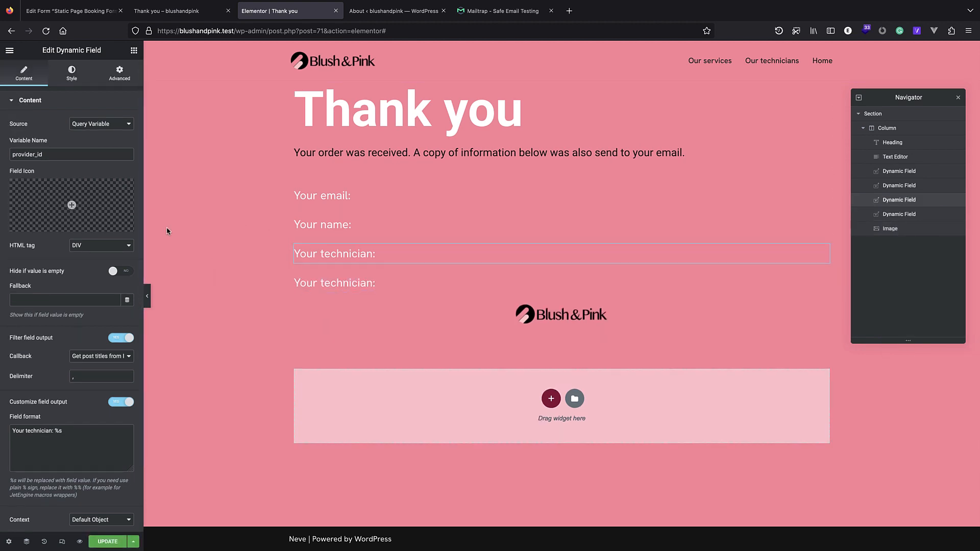
{"action": "left_click", "coordinate": [161, 12]}
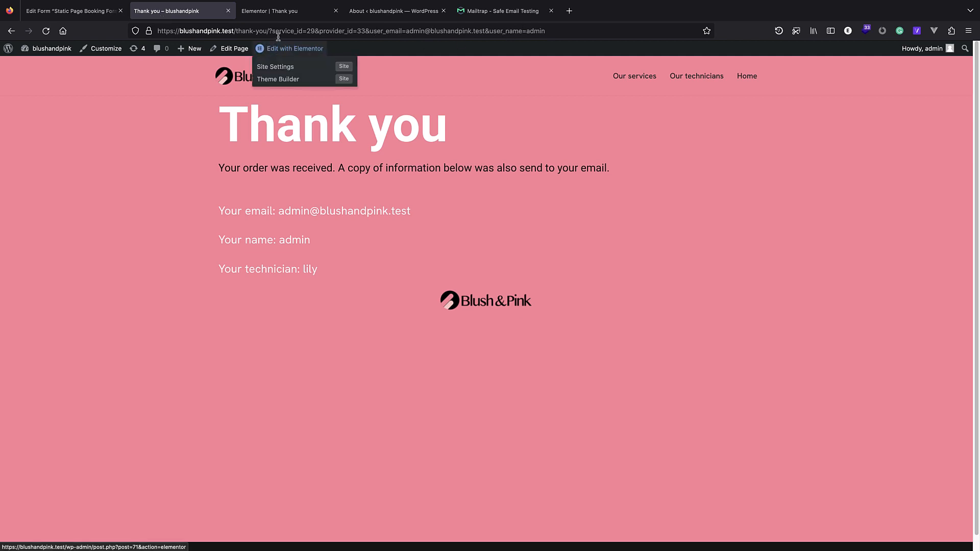
{"action": "left_click_drag", "start_coordinate": [274, 31], "coordinate": [303, 27]}
{"action": "key", "text": "ctrl+c"}
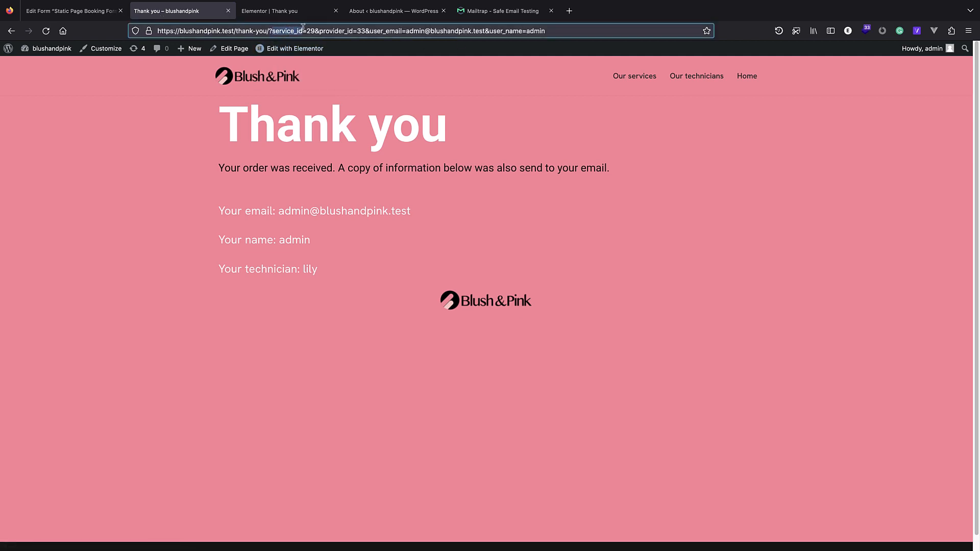
{"action": "left_click", "coordinate": [264, 11]}
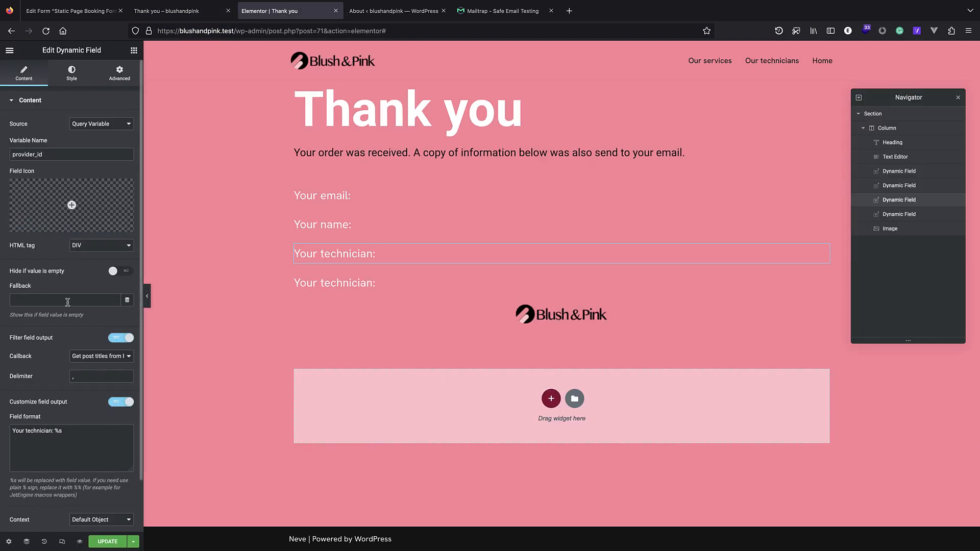
Turn the duplicated technician field into service_id labelled 'Your service:' and save the page.
{"action": "left_click", "coordinate": [317, 283]}
{"action": "double_click", "coordinate": [46, 152]}
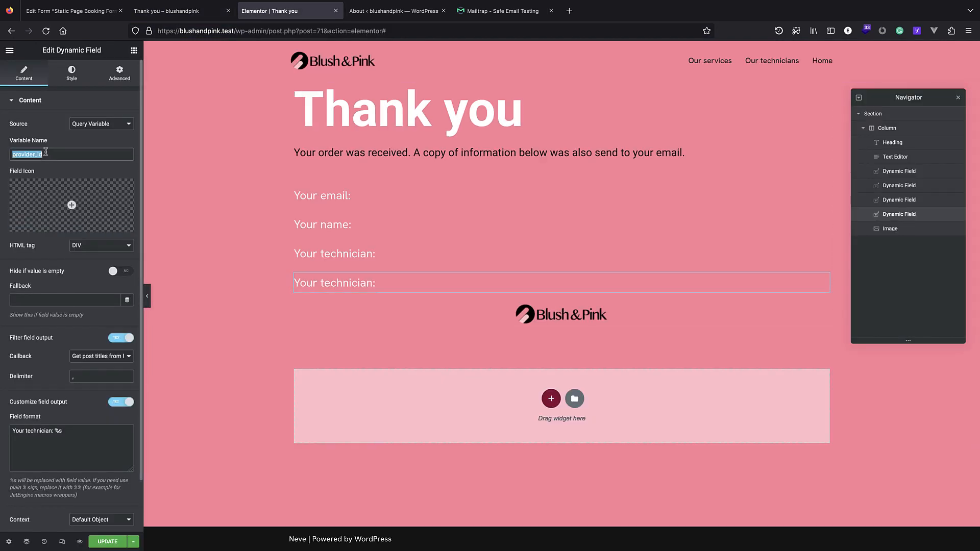
{"action": "key", "text": "ctrl+v"}
{"action": "double_click", "coordinate": [38, 425]}
{"action": "type", "text": "se"}
{"action": "type", "text": "ce"}
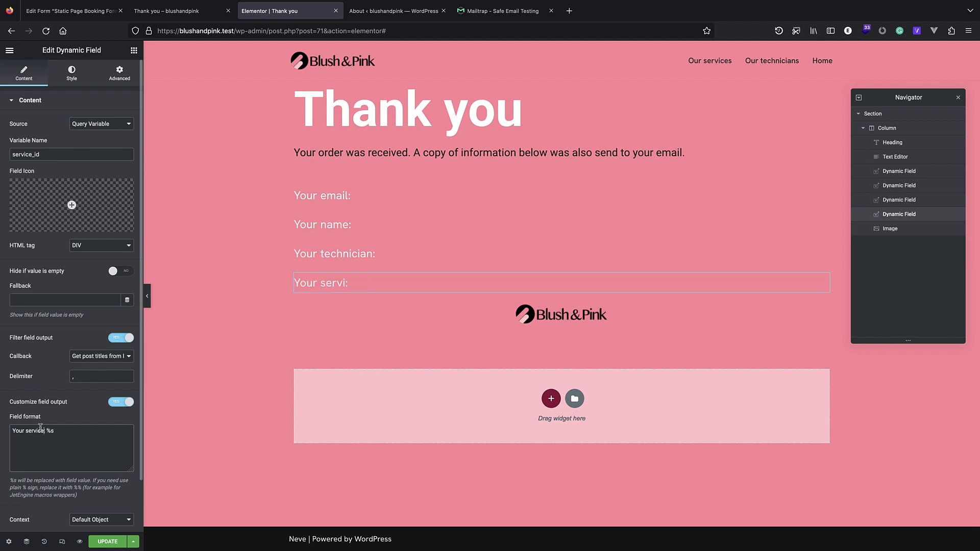
{"action": "left_click", "coordinate": [97, 542]}
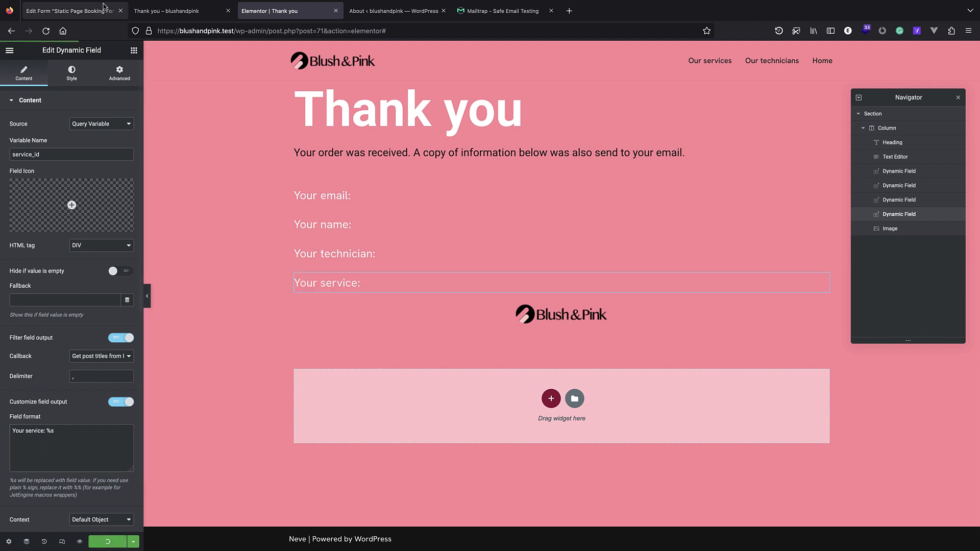
Reload the live Thank you page to confirm it shows 'Your service: pedicures'.
{"action": "left_click", "coordinate": [174, 10]}
{"action": "left_click", "coordinate": [46, 31]}
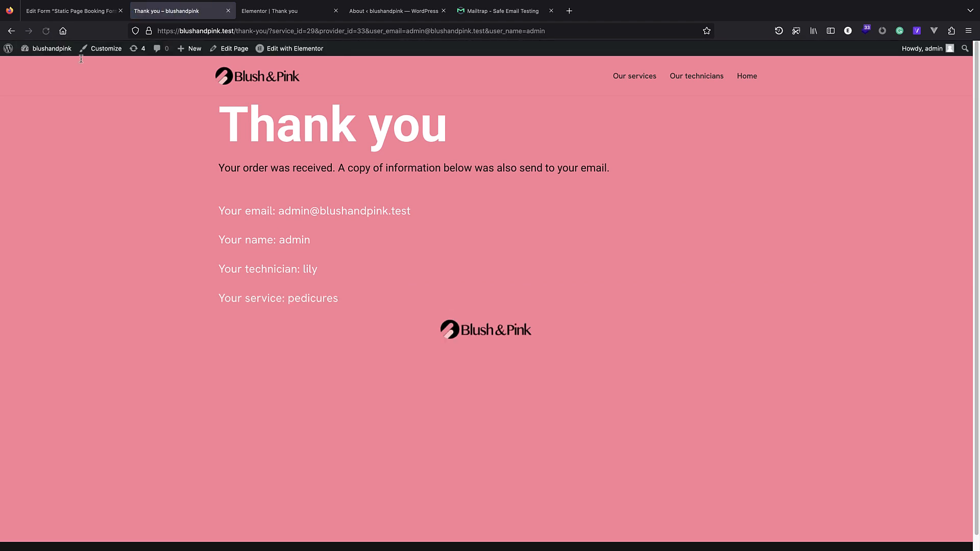
{"action": "scroll", "coordinate": [349, 188], "scroll_direction": "down", "scroll_amount": 1}
{"action": "scroll", "coordinate": [331, 339], "scroll_direction": "up", "scroll_amount": 1}
{"action": "scroll", "coordinate": [426, 229], "scroll_direction": "down", "scroll_amount": 2}
{"action": "scroll", "coordinate": [404, 215], "scroll_direction": "up", "scroll_amount": 2}
{"action": "left_click", "coordinate": [280, 10]}
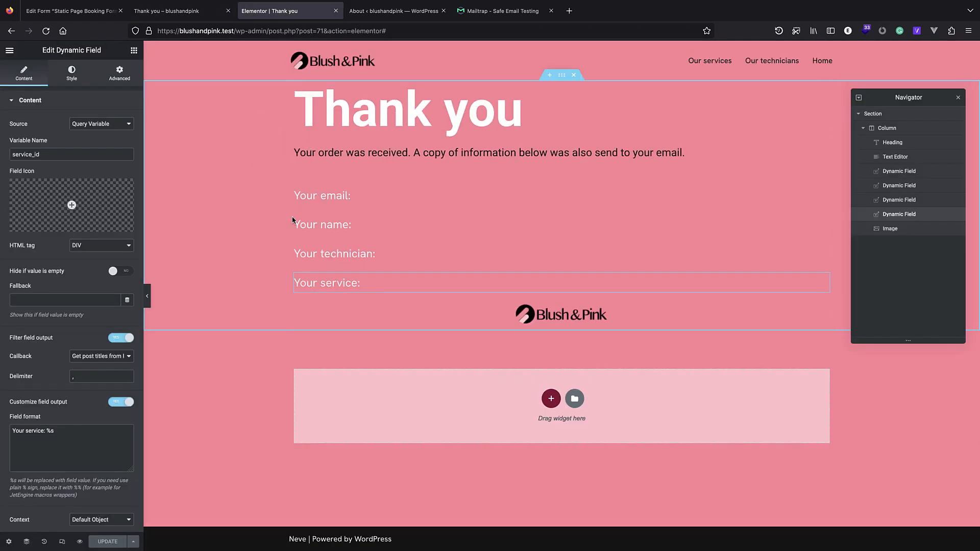
{"action": "left_click", "coordinate": [196, 11]}
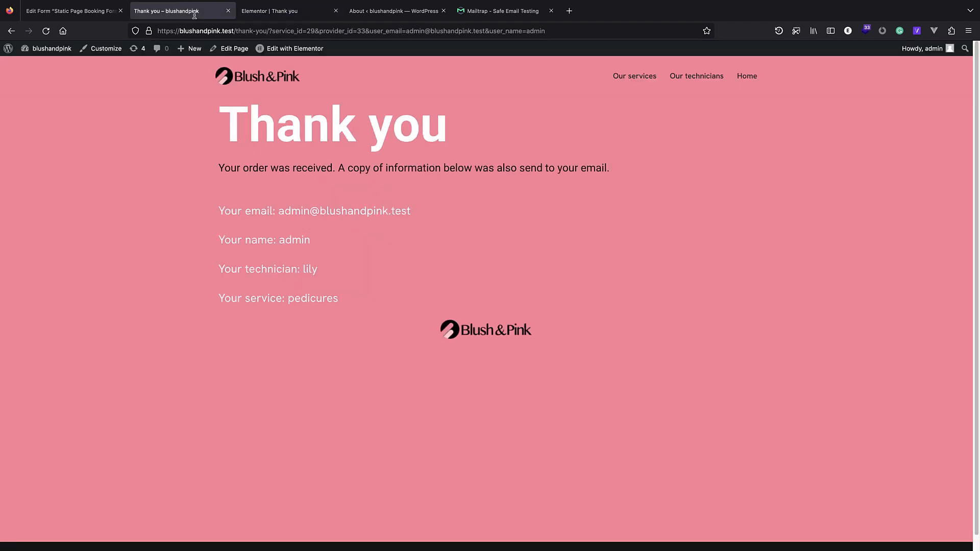
Apply the Redirect to Page action's four query arguments and update the Static Page Booking Form.
{"action": "left_click", "coordinate": [72, 10]}
{"action": "scroll", "coordinate": [161, 152], "scroll_direction": "down", "scroll_amount": 5}
{"action": "scroll", "coordinate": [161, 152], "scroll_direction": "down", "scroll_amount": 5}
{"action": "scroll", "coordinate": [297, 310], "scroll_direction": "up", "scroll_amount": 7}
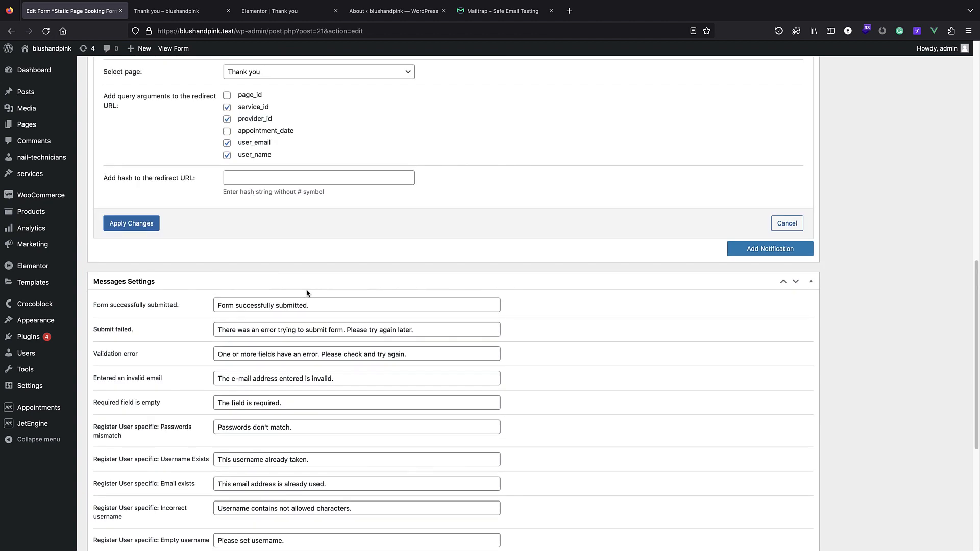
{"action": "scroll", "coordinate": [297, 310], "scroll_direction": "up", "scroll_amount": 3}
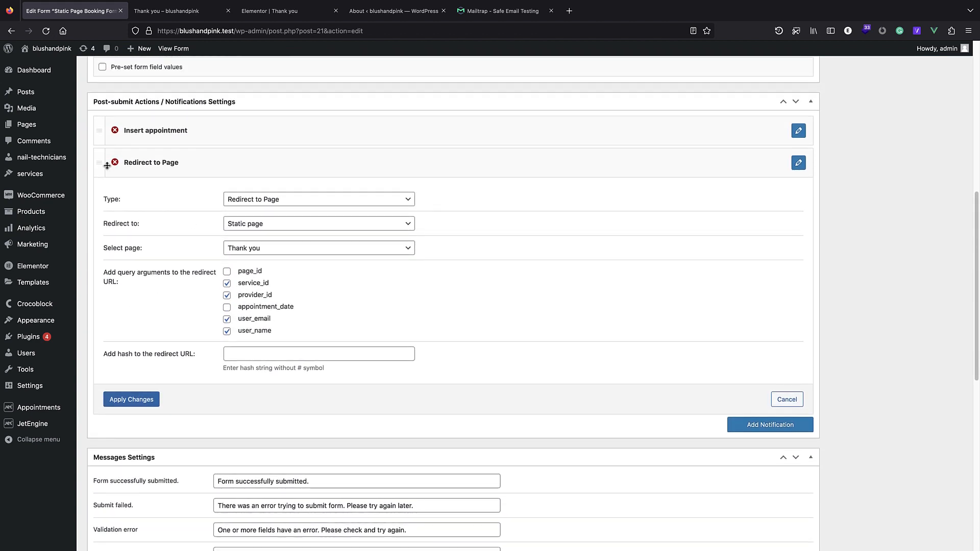
{"action": "left_click", "coordinate": [99, 165]}
{"action": "left_click", "coordinate": [132, 403]}
{"action": "scroll", "coordinate": [825, 203], "scroll_direction": "up", "scroll_amount": 8}
{"action": "left_click", "coordinate": [940, 210]}
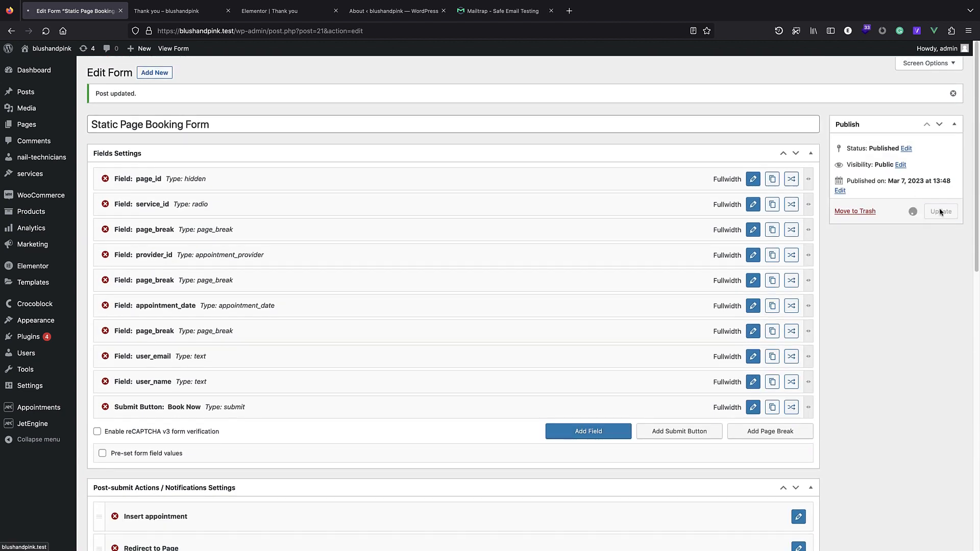
{"action": "scroll", "coordinate": [602, 319], "scroll_direction": "down", "scroll_amount": 6}
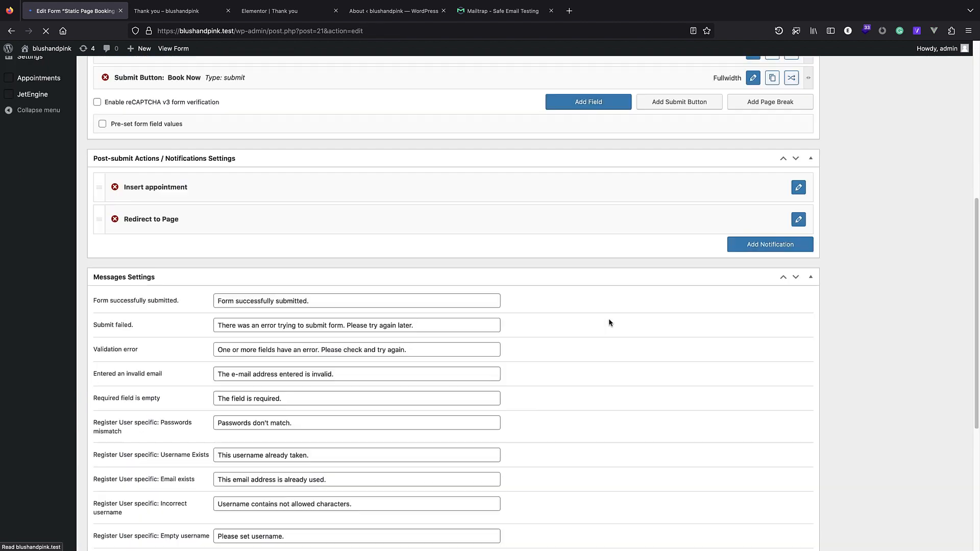
{"action": "scroll", "coordinate": [614, 312], "scroll_direction": "up", "scroll_amount": 4}
{"action": "scroll", "coordinate": [616, 300], "scroll_direction": "up", "scroll_amount": 2}
{"action": "scroll", "coordinate": [590, 396], "scroll_direction": "down", "scroll_amount": 4}
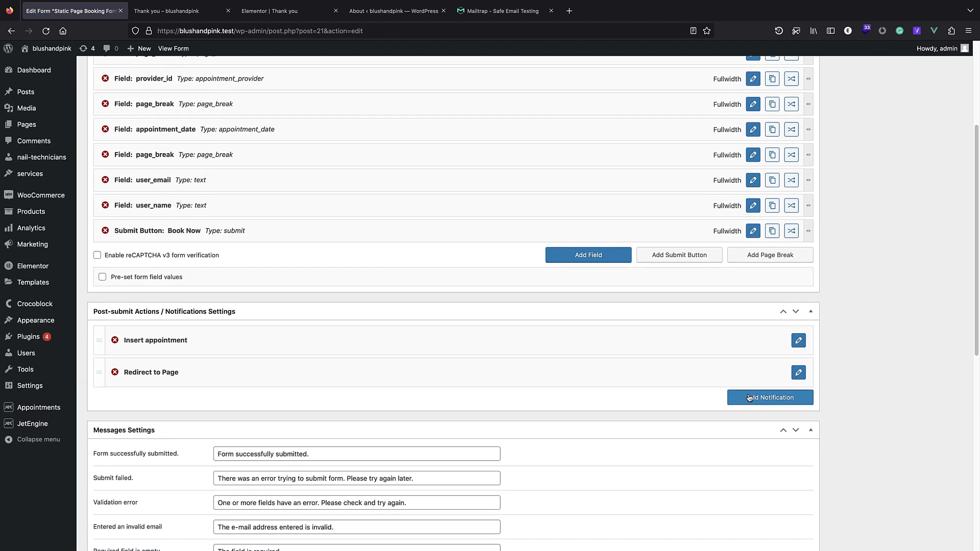
Add a Send Email action and move it above Redirect to Page.
{"action": "left_click", "coordinate": [753, 401]}
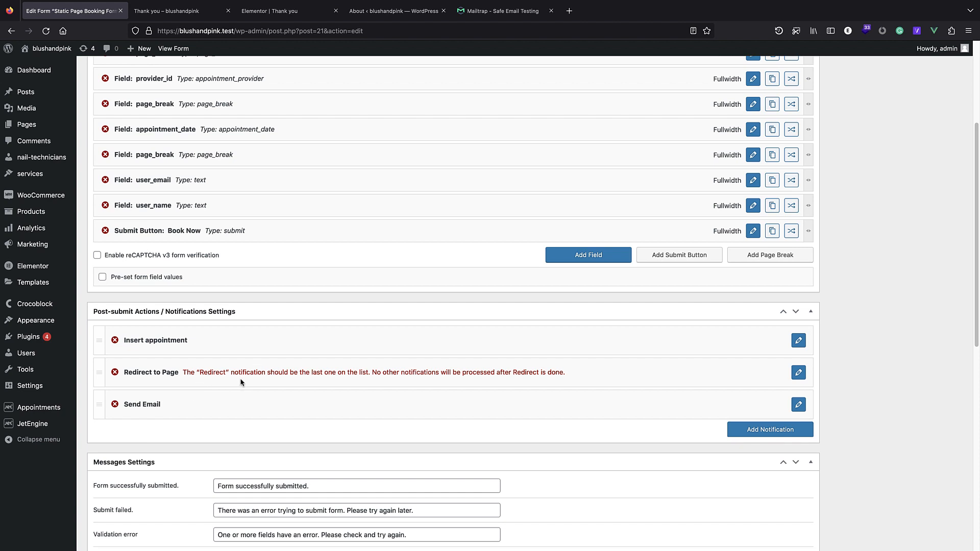
{"action": "left_click_drag", "start_coordinate": [98, 408], "coordinate": [149, 376]}
{"action": "left_click", "coordinate": [164, 373]}
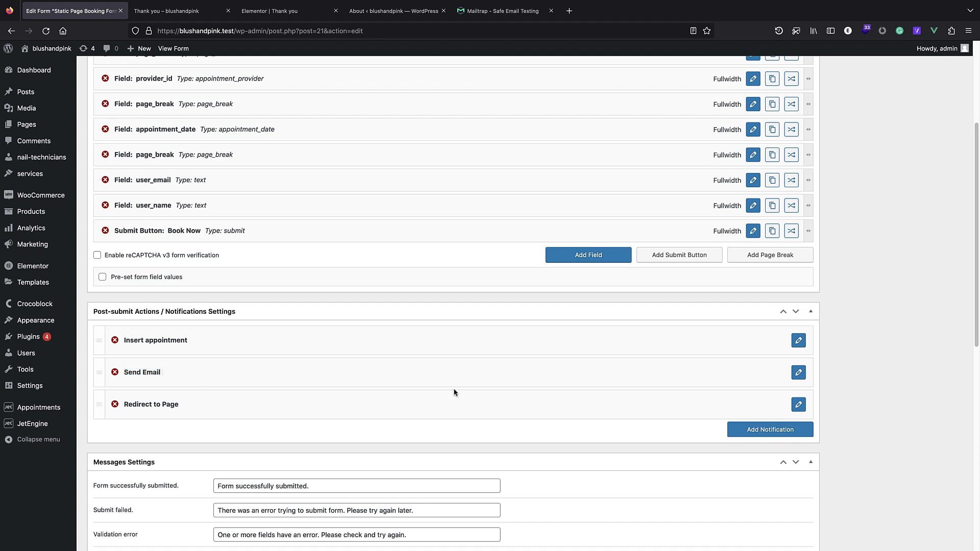
{"action": "left_click", "coordinate": [799, 373]}
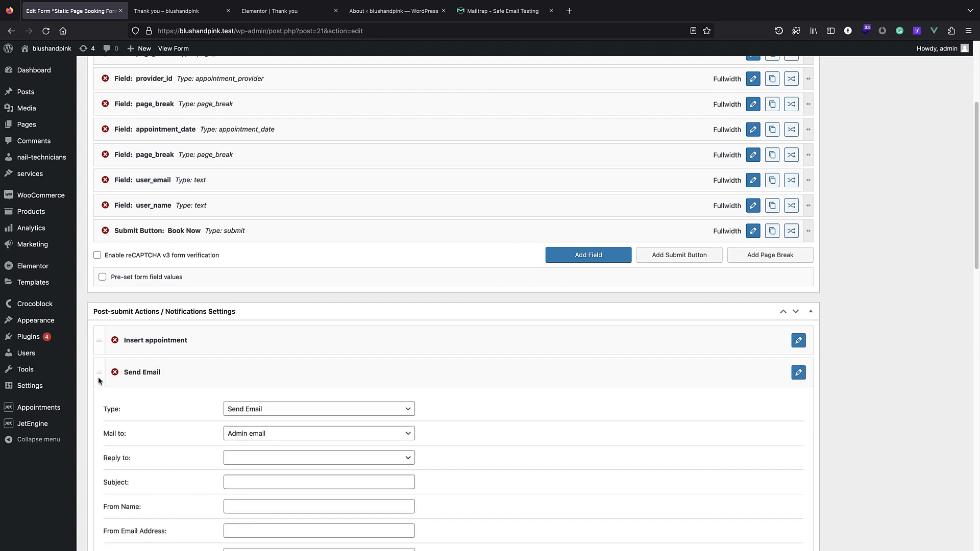
{"action": "scroll", "coordinate": [701, 386], "scroll_direction": "down", "scroll_amount": 4}
{"action": "scroll", "coordinate": [651, 254], "scroll_direction": "down", "scroll_amount": 4}
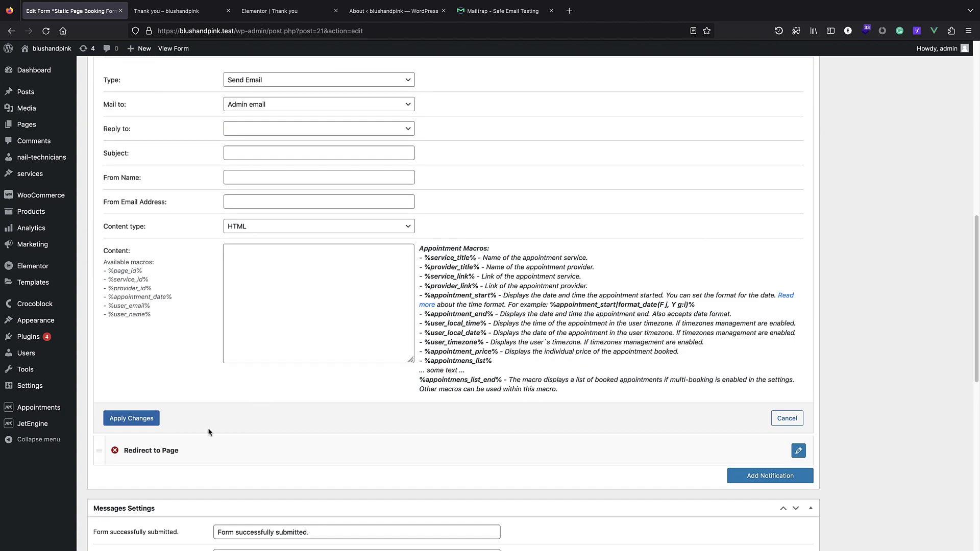
{"action": "scroll", "coordinate": [799, 419], "scroll_direction": "down", "scroll_amount": 6}
{"action": "scroll", "coordinate": [665, 343], "scroll_direction": "up", "scroll_amount": 3}
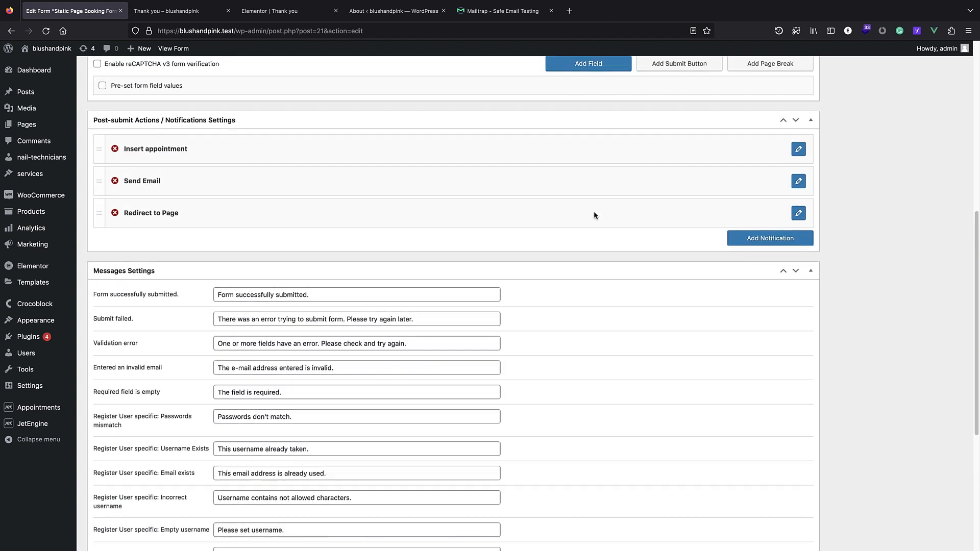
Add a second Send Email action above Redirect to Page and open its settings.
{"action": "left_click", "coordinate": [808, 236]}
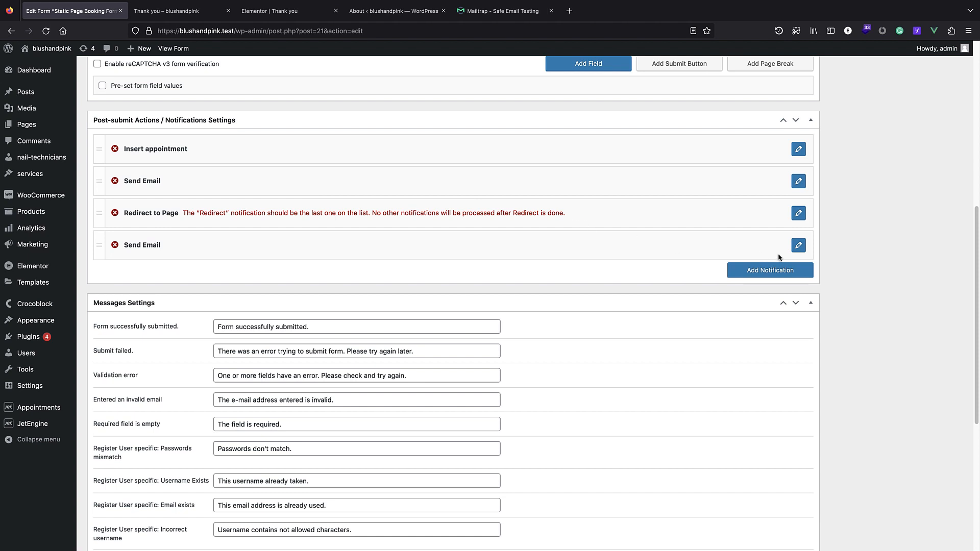
{"action": "left_click_drag", "start_coordinate": [105, 249], "coordinate": [158, 211]}
{"action": "left_click", "coordinate": [158, 211]}
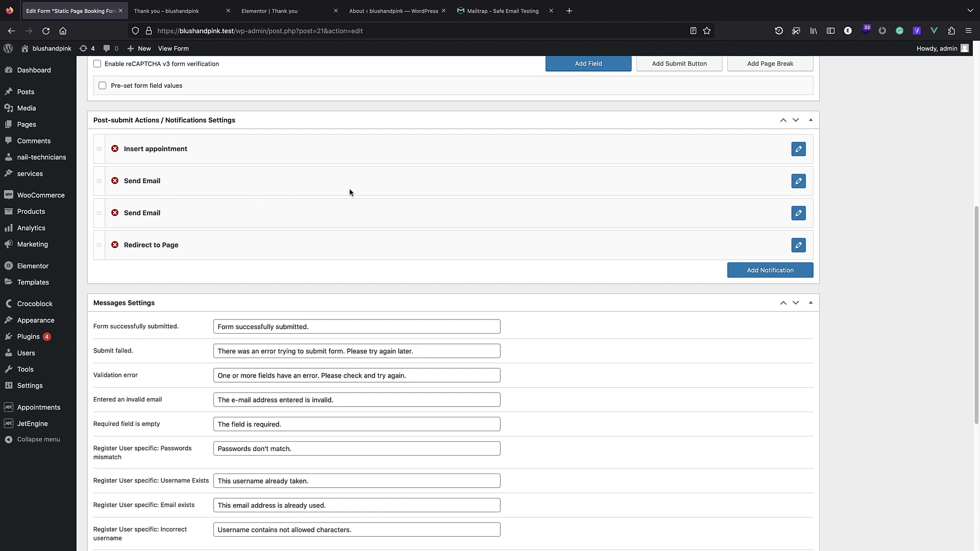
{"action": "left_click", "coordinate": [799, 181]}
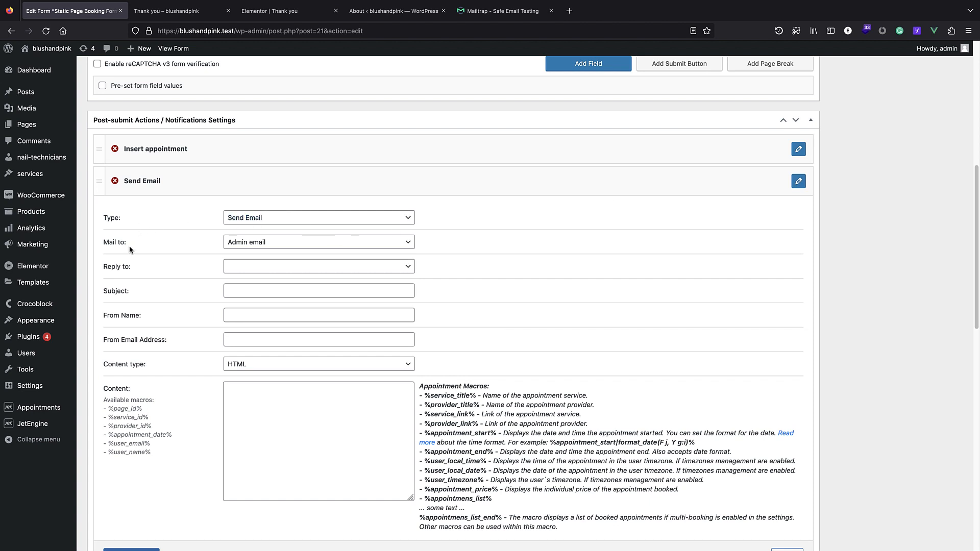
Send the email to the address in the submitted user_email form field.
{"action": "left_click", "coordinate": [269, 242]}
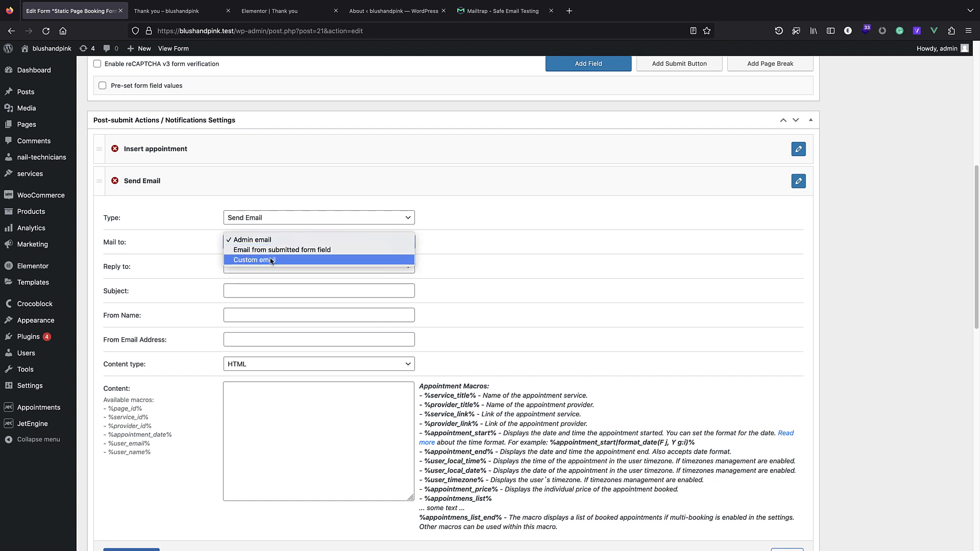
{"action": "left_click", "coordinate": [314, 251]}
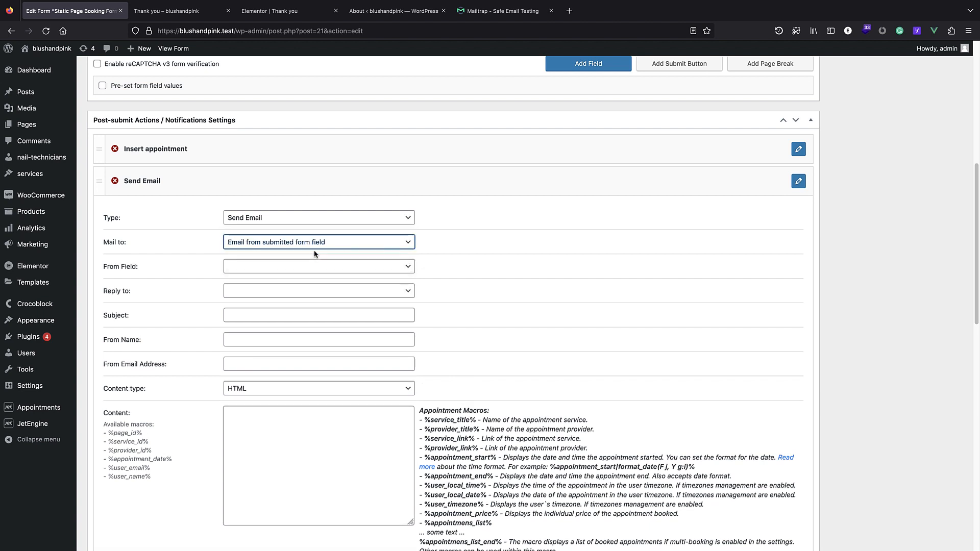
{"action": "left_click", "coordinate": [257, 275]}
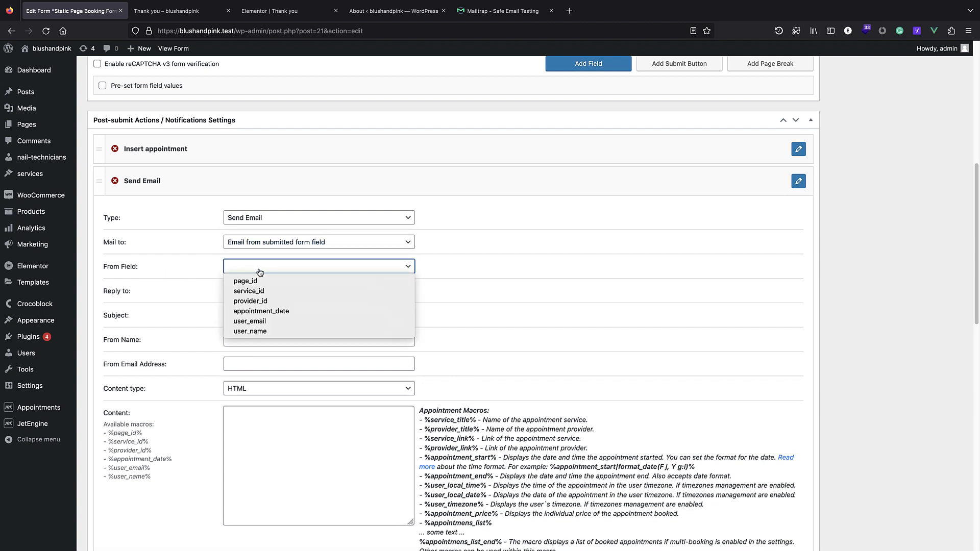
{"action": "left_click", "coordinate": [257, 322]}
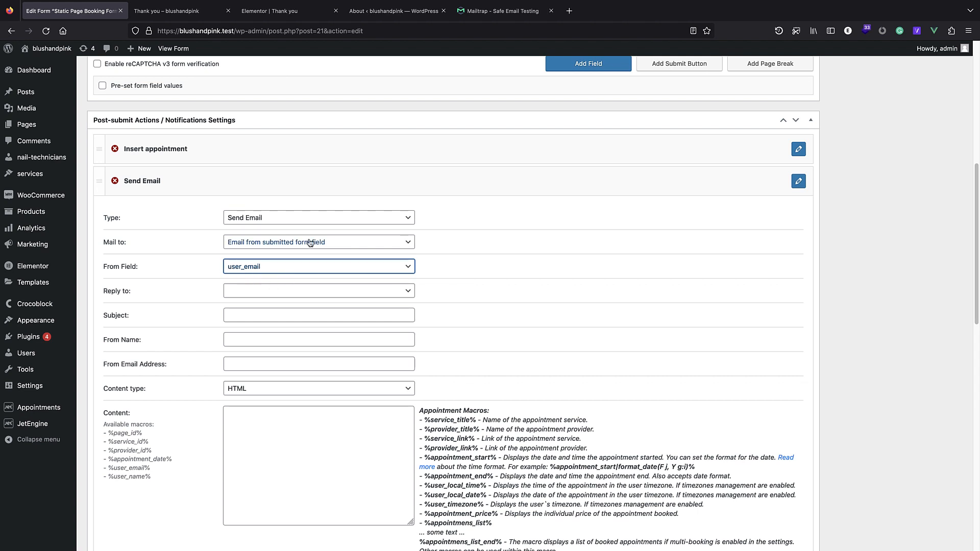
{"action": "scroll", "coordinate": [217, 284], "scroll_direction": "down", "scroll_amount": 1}
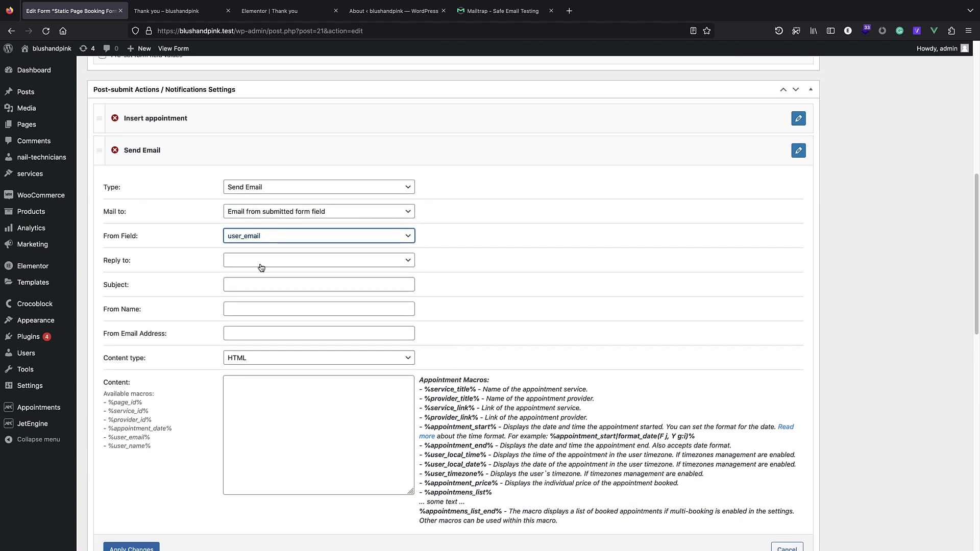
Enter 'order received' as the email subject.
{"action": "left_click", "coordinate": [254, 284]}
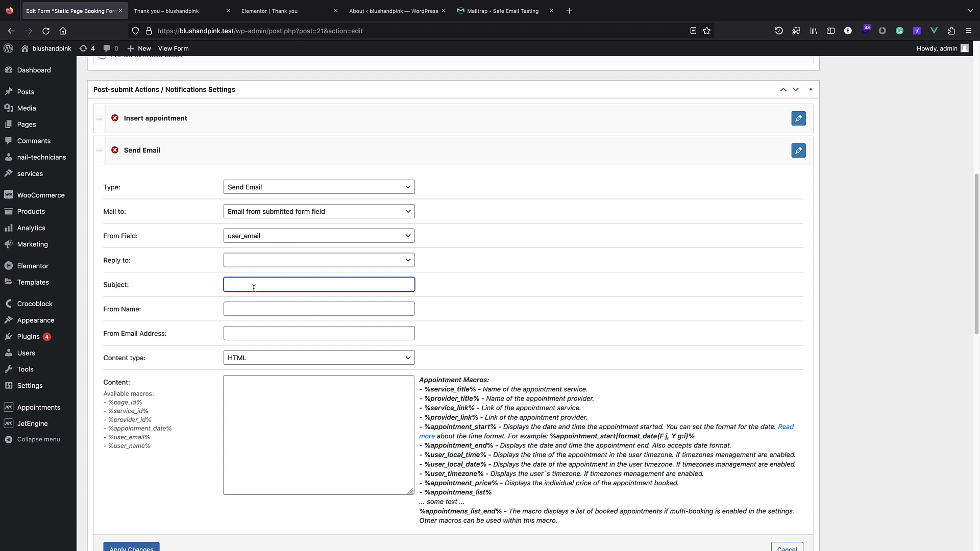
{"action": "type", "text": "ord"}
{"action": "double_click", "coordinate": [260, 285]}
{"action": "key", "text": "BackSpace"}
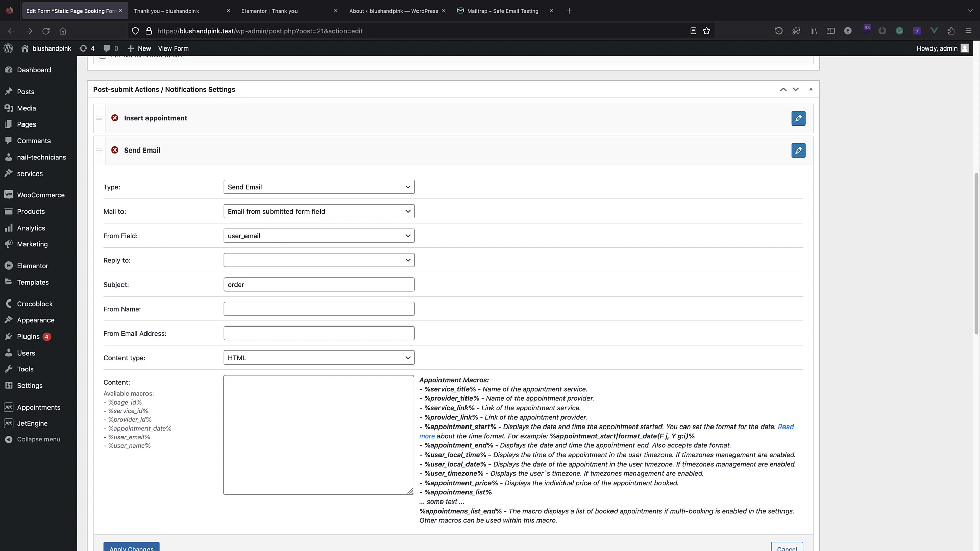
{"action": "left_click", "coordinate": [278, 284]}
{"action": "double_click", "coordinate": [240, 284]}
{"action": "key", "text": "BackSpace"}
{"action": "left_click", "coordinate": [202, 278]}
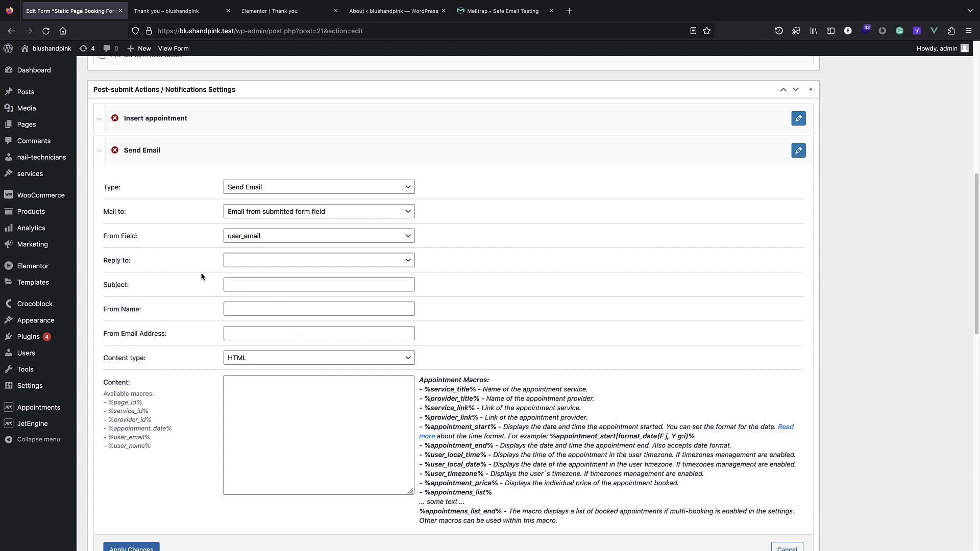
{"action": "left_click", "coordinate": [239, 285]}
{"action": "type", "text": "order re"}
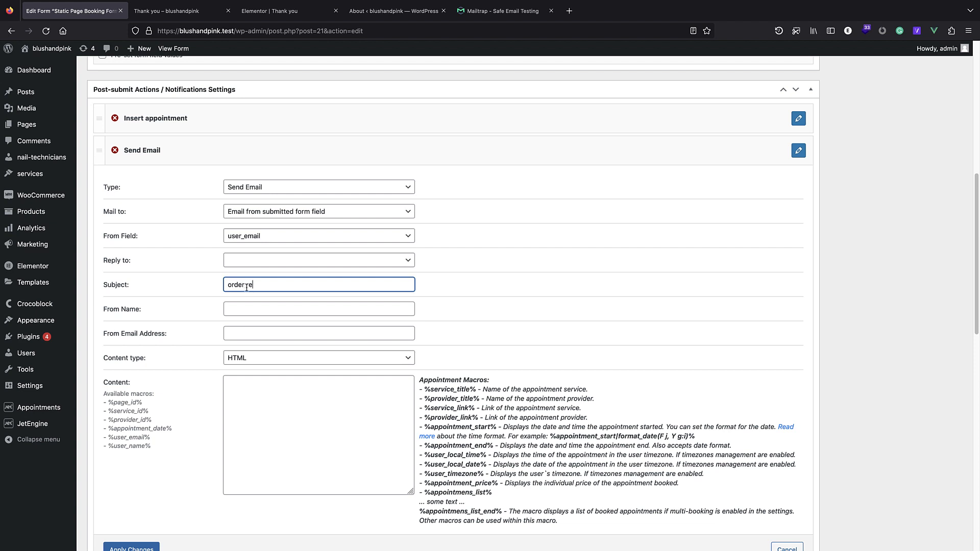
{"action": "type", "text": "ceived"}
{"action": "left_click", "coordinate": [276, 305]}
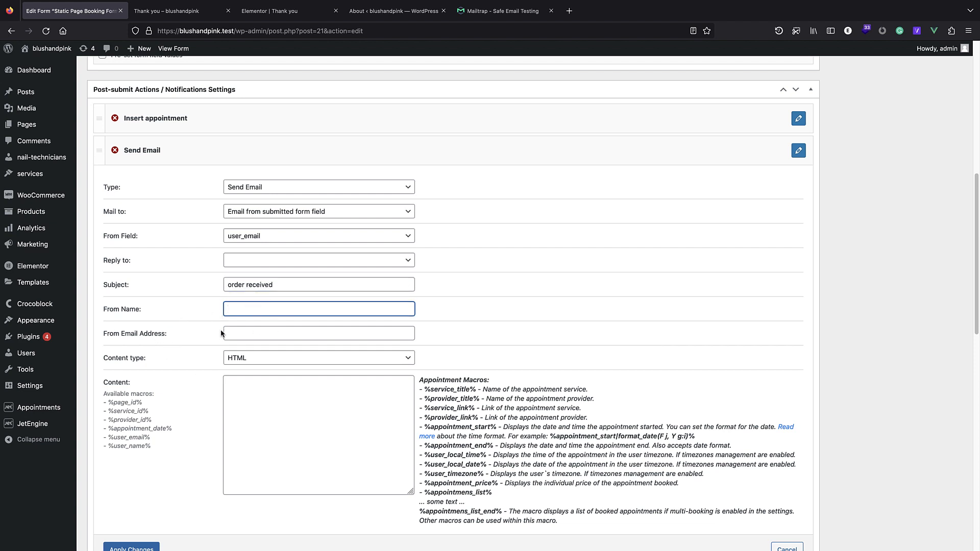
{"action": "scroll", "coordinate": [225, 331], "scroll_direction": "down", "scroll_amount": 1}
Enter the shop's order address as the From Email Address.
{"action": "left_click", "coordinate": [240, 327]}
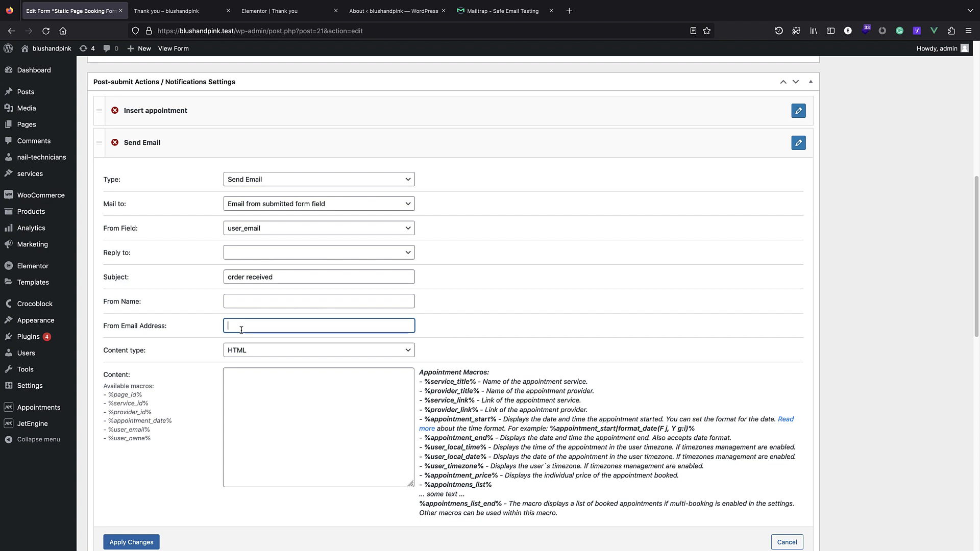
{"action": "scroll", "coordinate": [241, 330], "scroll_direction": "down", "scroll_amount": 3}
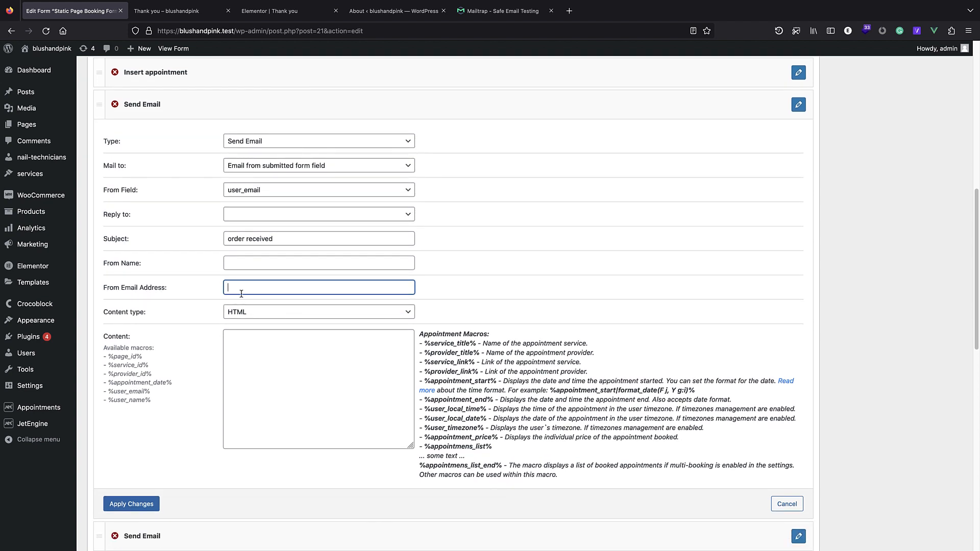
{"action": "scroll", "coordinate": [253, 332], "scroll_direction": "down", "scroll_amount": 1}
Select the Appointment Macros descriptions beside Content for copying.
{"action": "left_click", "coordinate": [258, 345]}
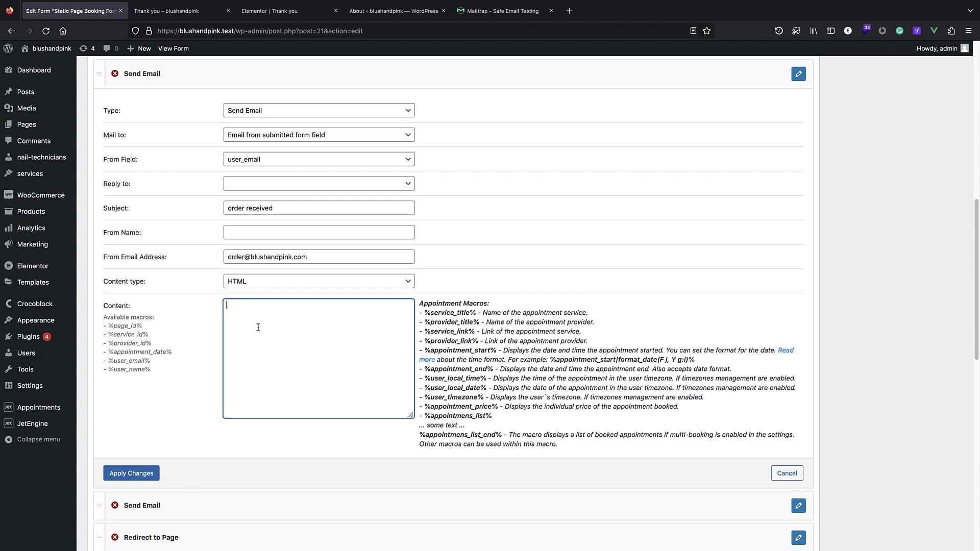
{"action": "scroll", "coordinate": [258, 344], "scroll_direction": "down", "scroll_amount": 2}
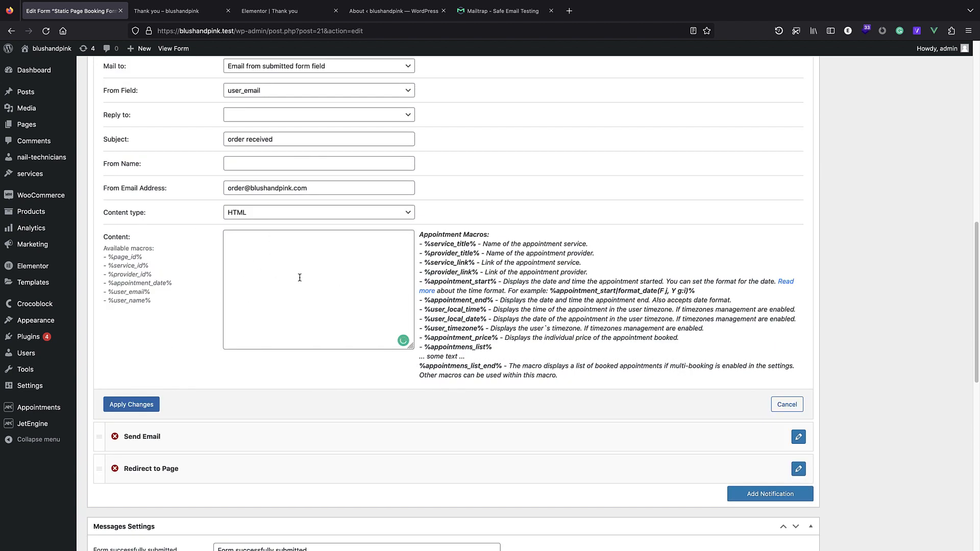
{"action": "scroll", "coordinate": [404, 288], "scroll_direction": "up", "scroll_amount": 1}
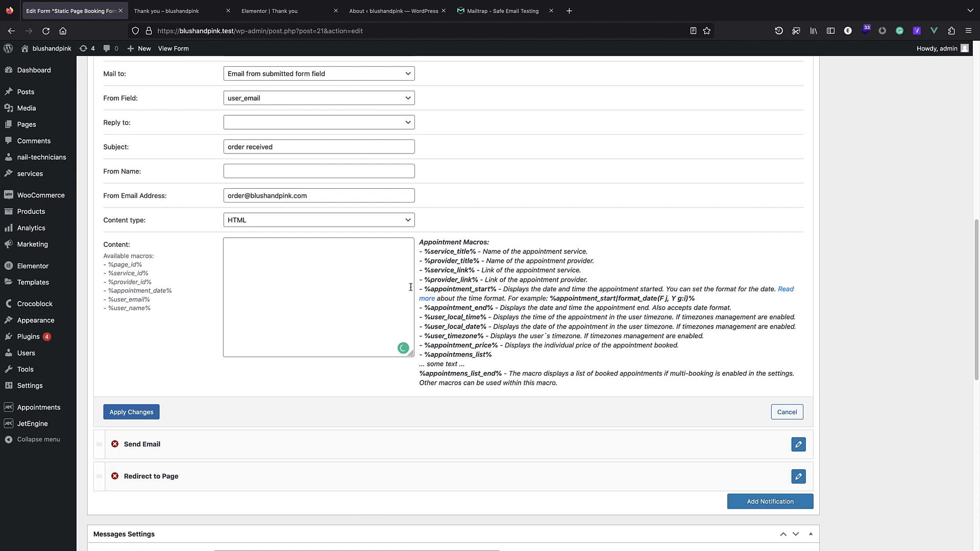
{"action": "left_click_drag", "start_coordinate": [421, 244], "coordinate": [570, 387]}
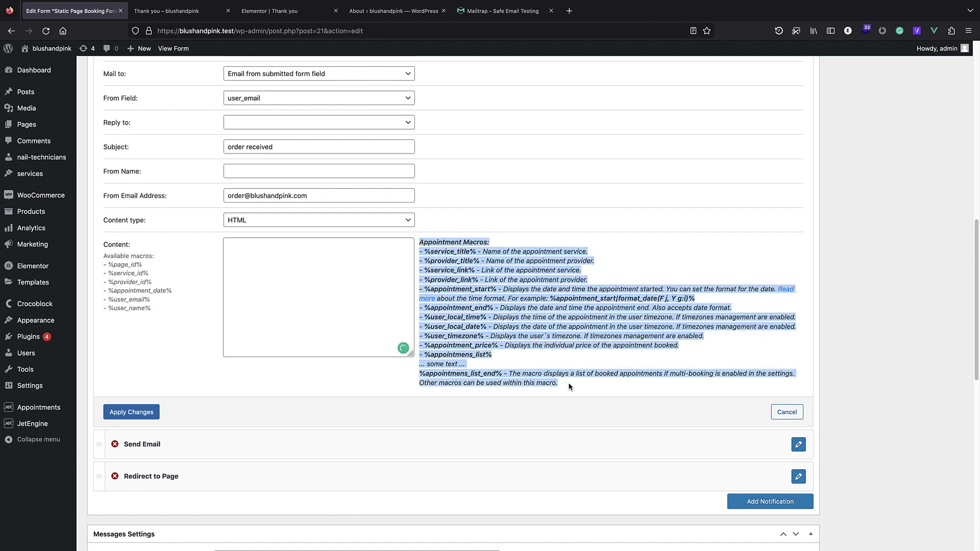
{"action": "left_click", "coordinate": [569, 11]}
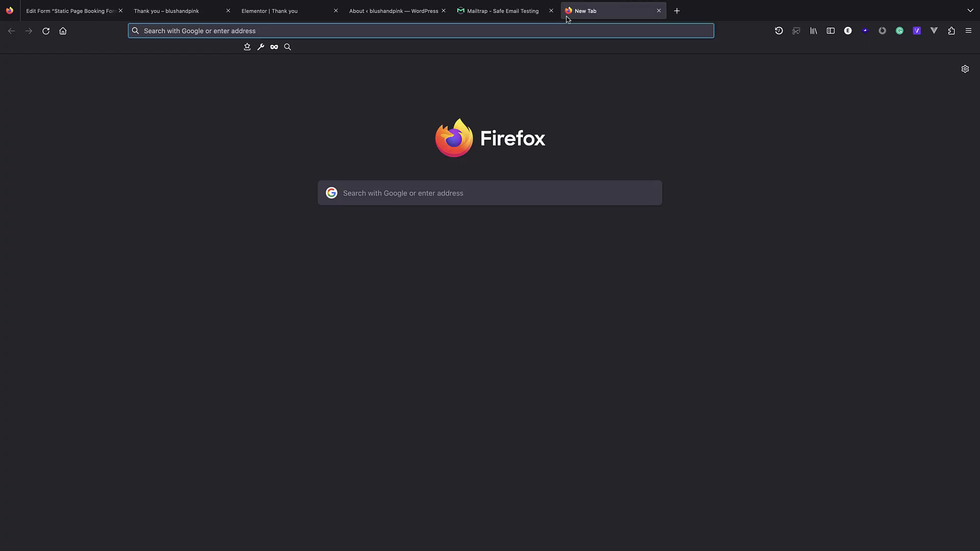
In ChatGPT, write a request for an HTML email from Blush & Pink using the needed macros.
{"action": "type", "text": "chat"}
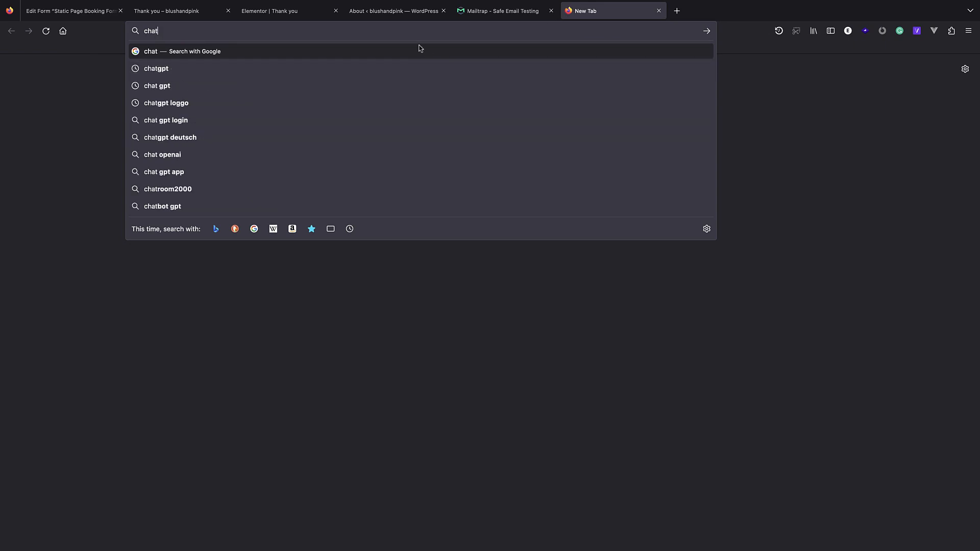
{"action": "type", "text": ".openai"}
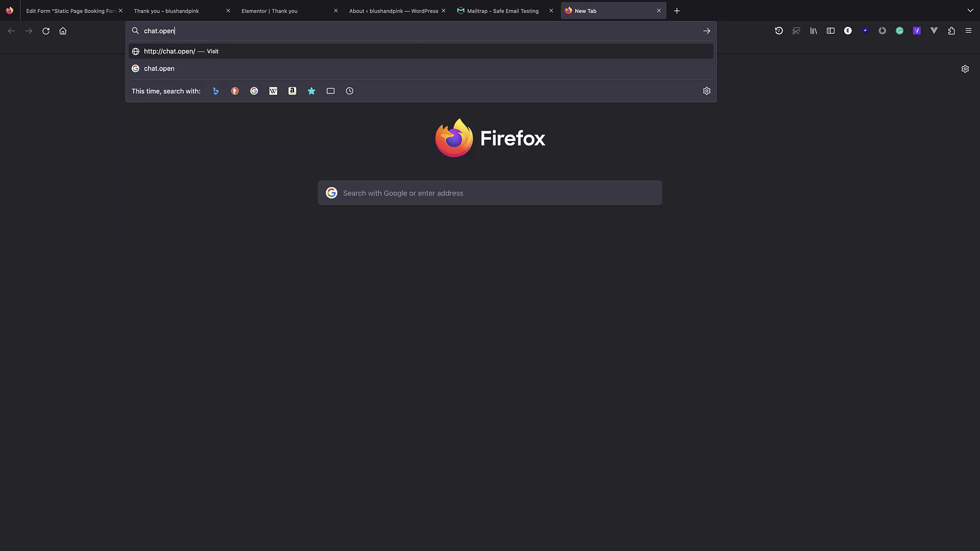
{"action": "type", "text": ".com"}
{"action": "key", "text": "Return"}
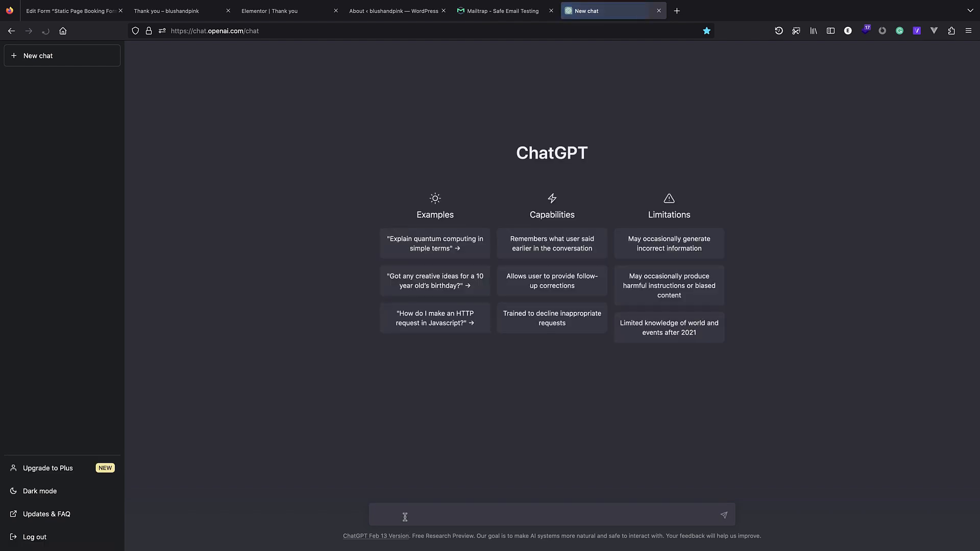
{"action": "type", "text": "write an"}
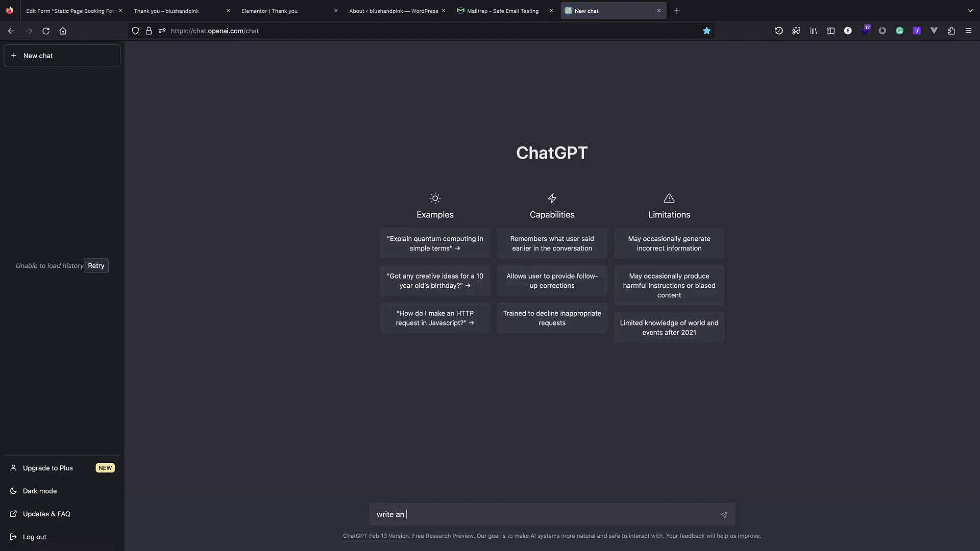
{"action": "type", "text": " an email in html with inline css."}
{"action": "type", "text": "the"}
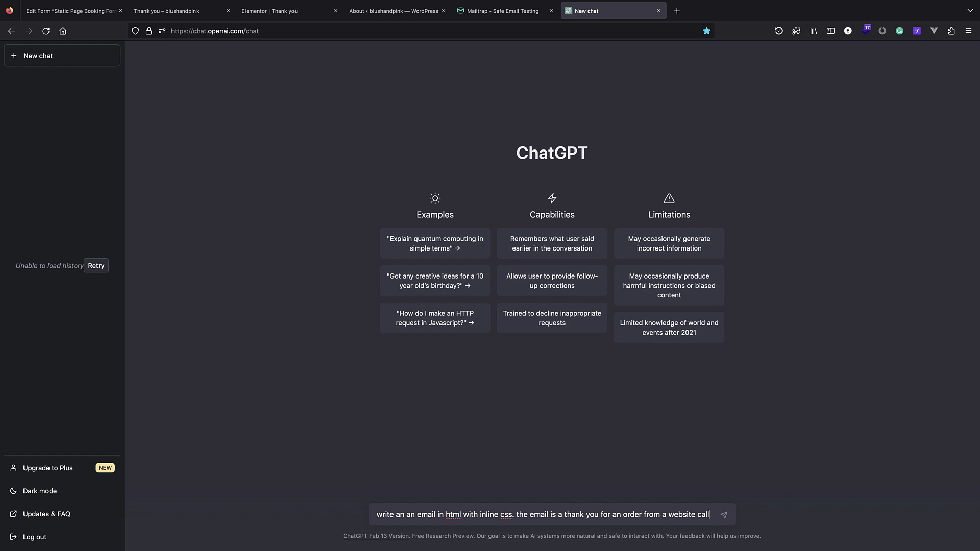
{"action": "type", "text": "pl"}
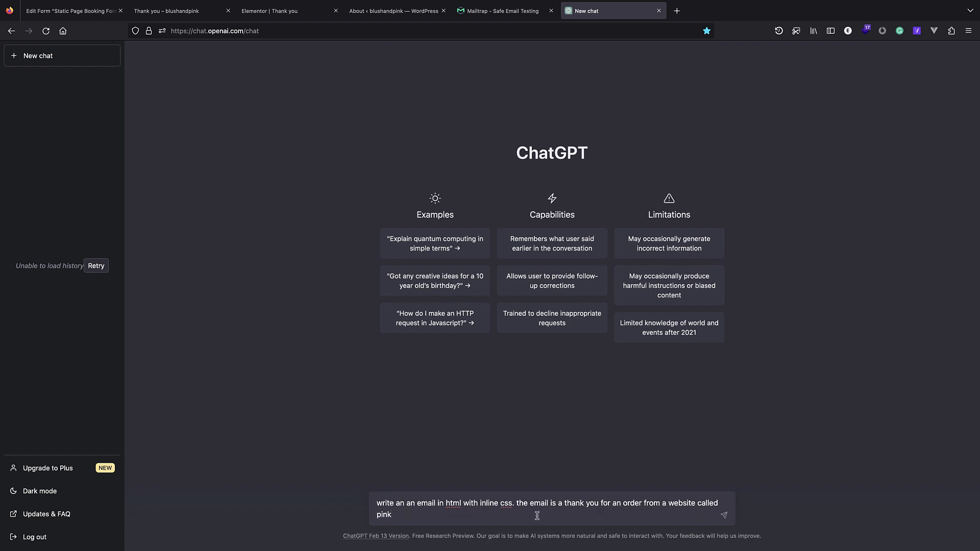
{"action": "key", "text": "BackSpace"}
{"action": "type", "text": "blush and pink"}
{"action": "double_click", "coordinate": [402, 515]}
{"action": "type", "text": "&"}
{"action": "left_click", "coordinate": [440, 515]}
{"action": "type", "text": ". use the neded"}
{"action": "type", "text": " nm"}
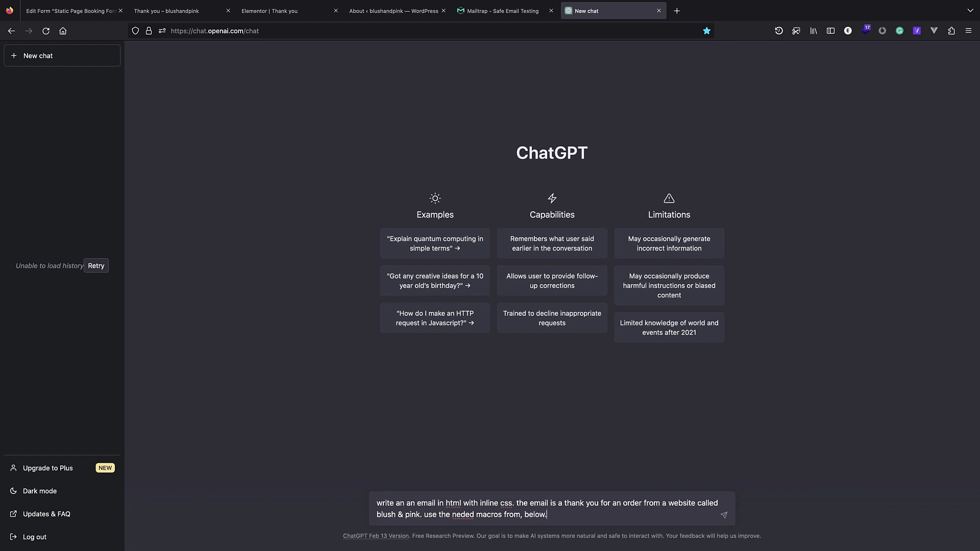
Paste the macro list below the request, send it, stop the reply, and select the prompt.
{"action": "key", "text": "shift+Return"}
{"action": "key", "text": "shift+Return"}
{"action": "key", "text": "shift+Return"}
{"action": "key", "text": "ctrl+v"}
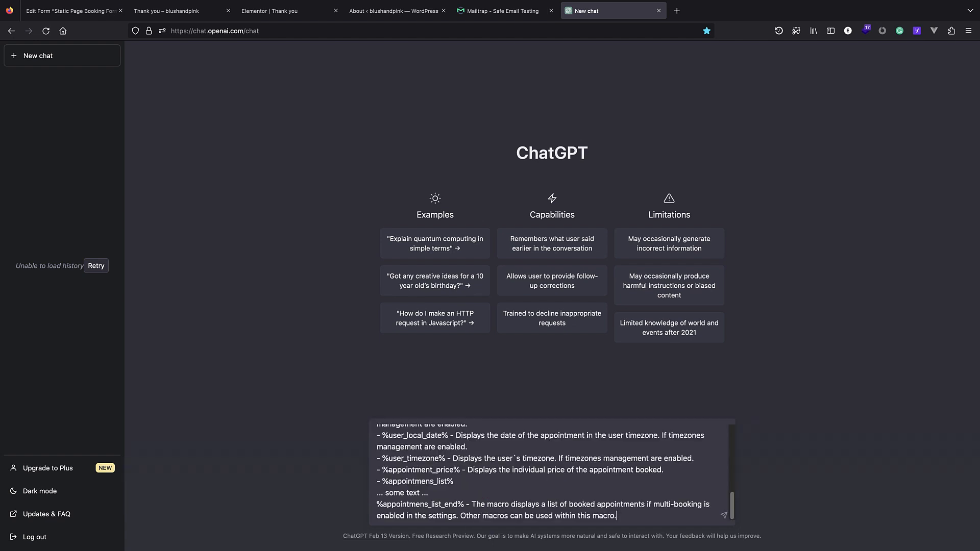
{"action": "key", "text": "shift+Return"}
{"action": "key", "text": "shift+Return"}
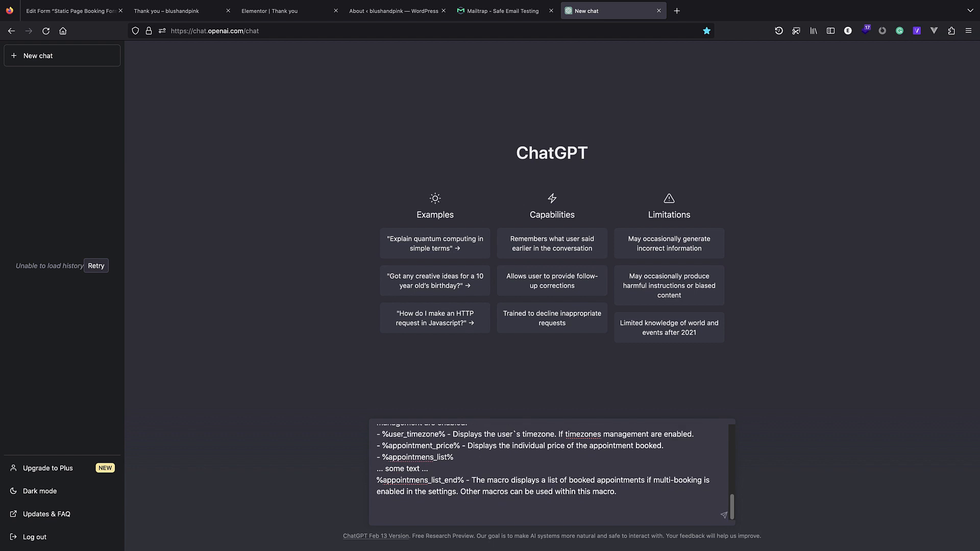
{"action": "key", "text": "Return"}
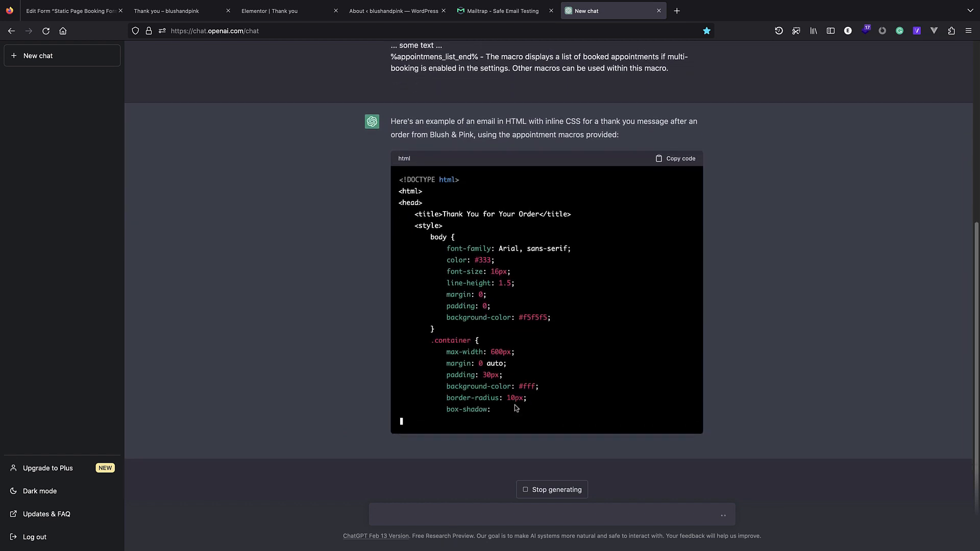
{"action": "left_click", "coordinate": [534, 493]}
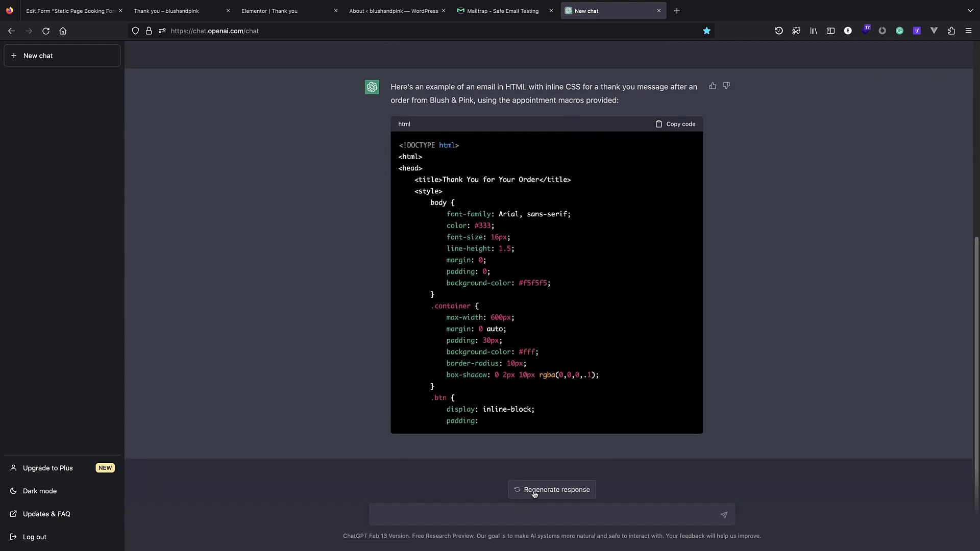
{"action": "left_click", "coordinate": [482, 517]}
{"action": "scroll", "coordinate": [495, 253], "scroll_direction": "up", "scroll_amount": 5}
{"action": "left_click_drag", "start_coordinate": [673, 341], "coordinate": [390, 61]}
{"action": "key", "text": "ctrl+c"}
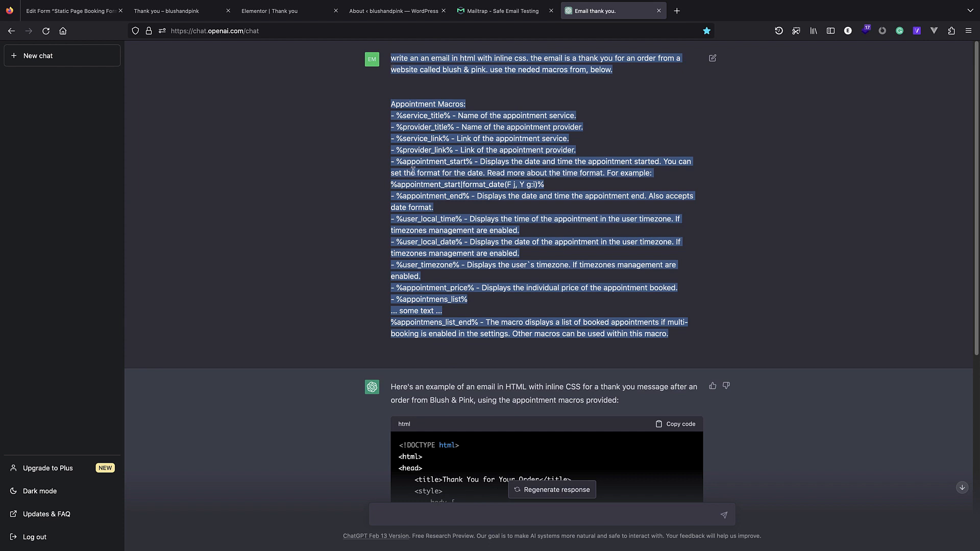
Resend the first prompt with 'add every css inline.' to get an inline-styled HTML email.
{"action": "left_click", "coordinate": [420, 519]}
{"action": "key", "text": "ctrl+v"}
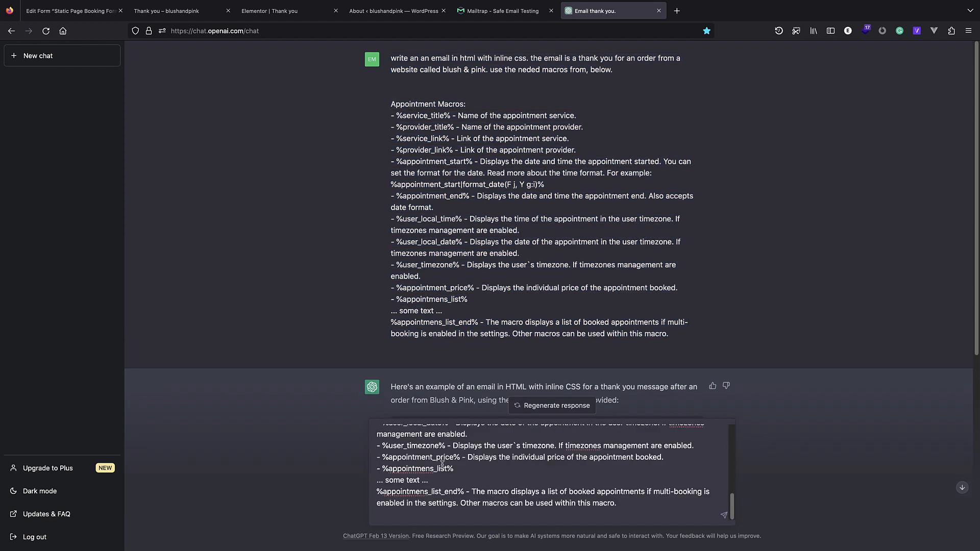
{"action": "key", "text": "shift+Return"}
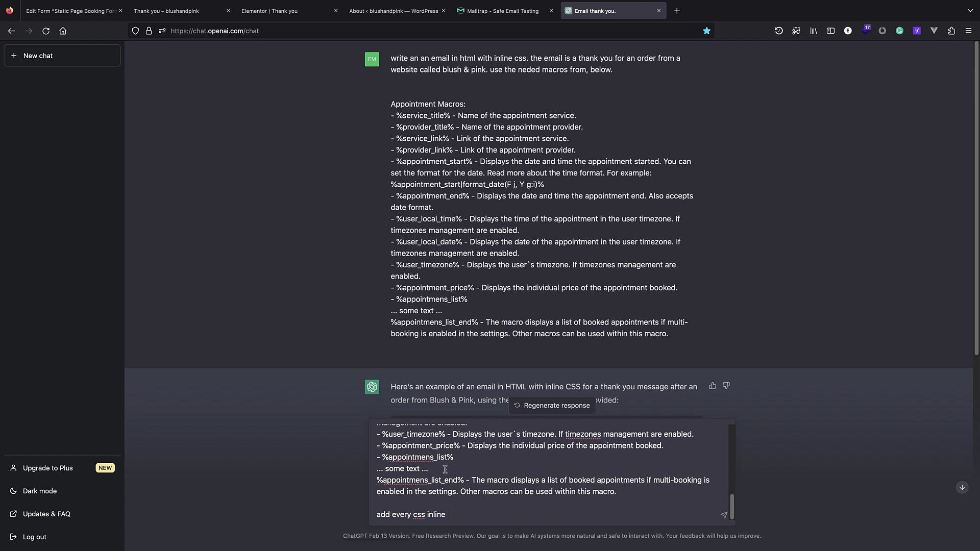
{"action": "key", "text": "Return"}
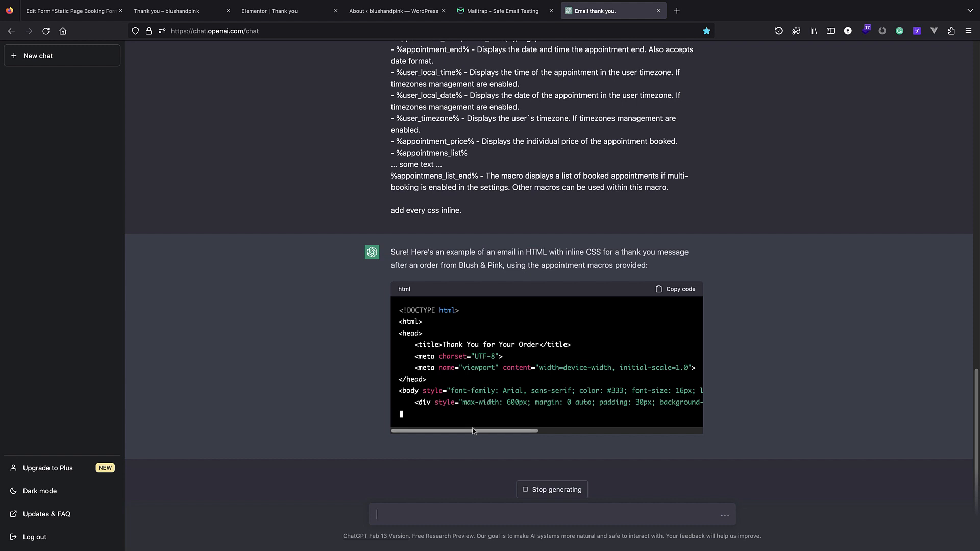
{"action": "left_click_drag", "start_coordinate": [474, 431], "coordinate": [539, 429]}
{"action": "left_click", "coordinate": [777, 326]}
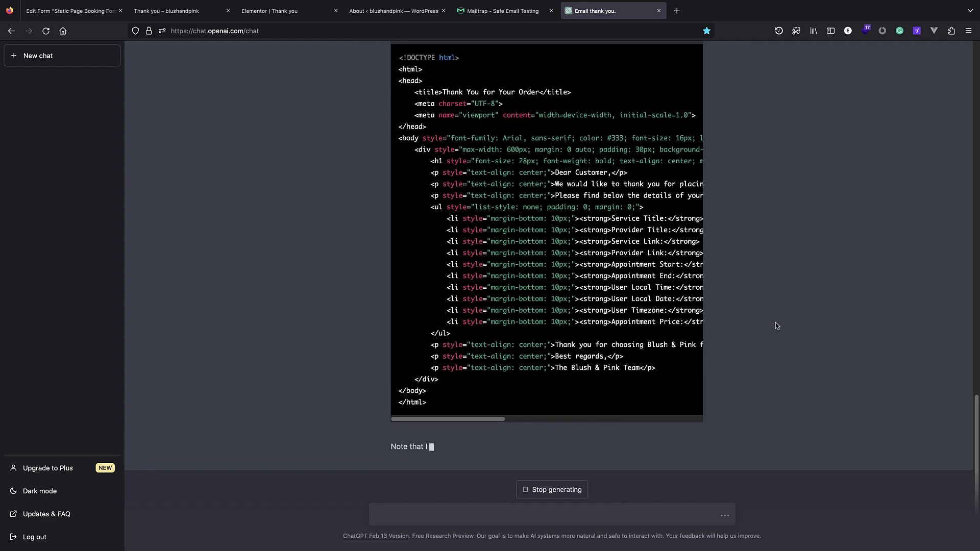
{"action": "scroll", "coordinate": [602, 320], "scroll_direction": "up", "scroll_amount": 1}
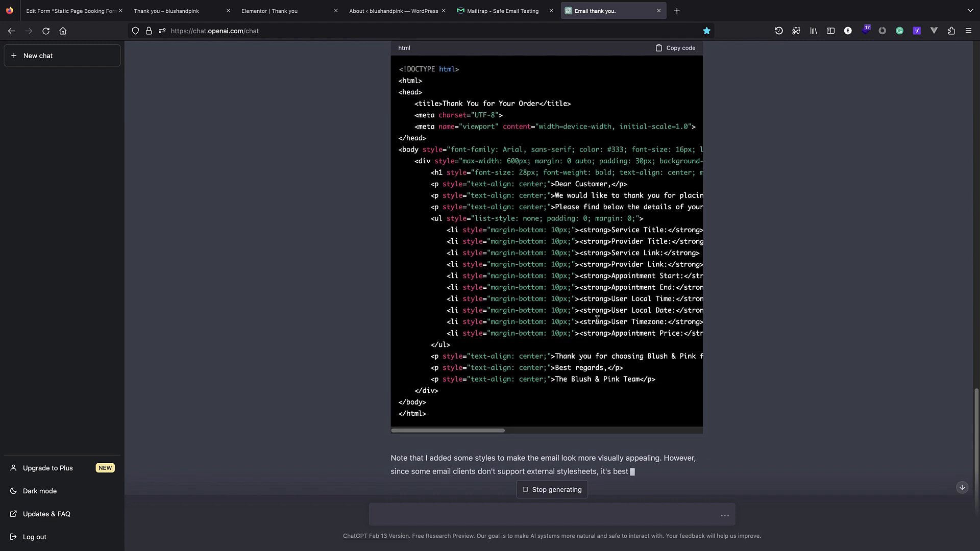
Copy the email's <body> code from ChatGPT's reply.
{"action": "left_click", "coordinate": [77, 11]}
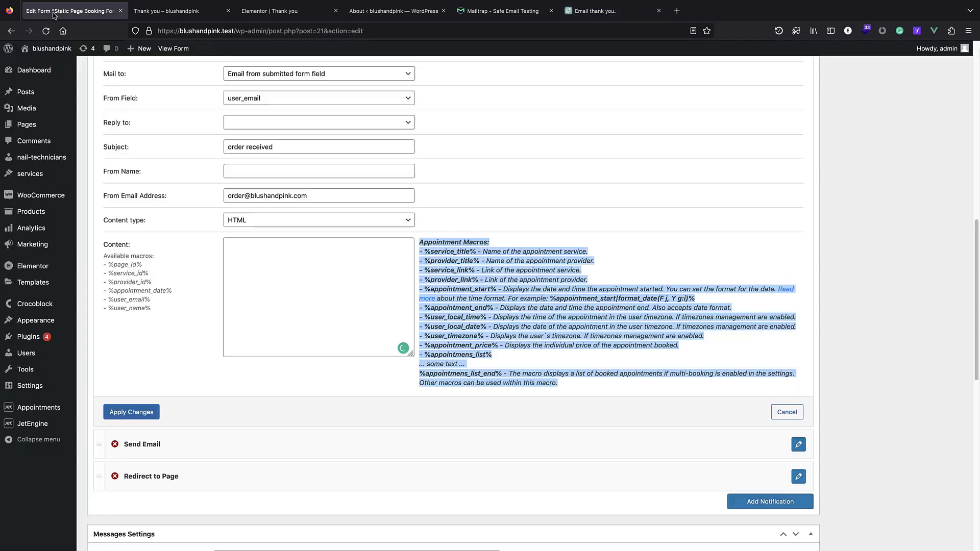
{"action": "left_click", "coordinate": [321, 283]}
{"action": "left_click", "coordinate": [624, 6]}
{"action": "scroll", "coordinate": [451, 164], "scroll_direction": "up", "scroll_amount": 1}
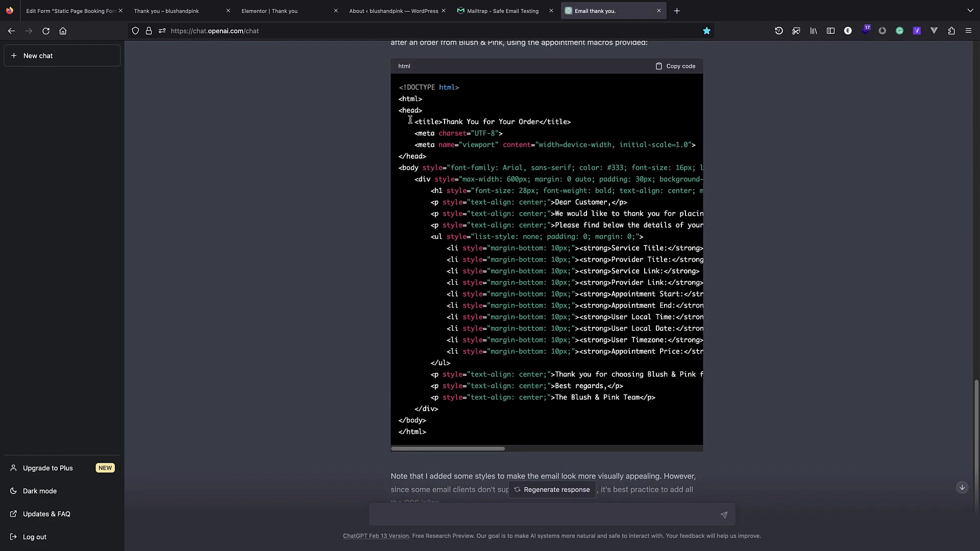
{"action": "left_click_drag", "start_coordinate": [418, 183], "coordinate": [455, 425]}
{"action": "right_click", "coordinate": [483, 275]}
{"action": "left_click", "coordinate": [500, 279]}
Paste the HTML email into Send Email's Content and apply the changes.
{"action": "left_click", "coordinate": [72, 10]}
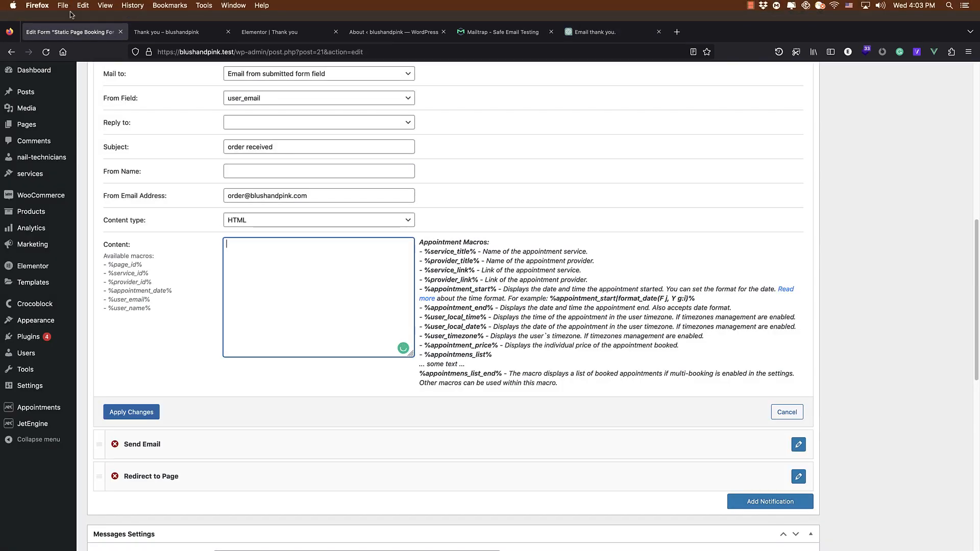
{"action": "left_click", "coordinate": [281, 270]}
{"action": "key", "text": "ctrl+v"}
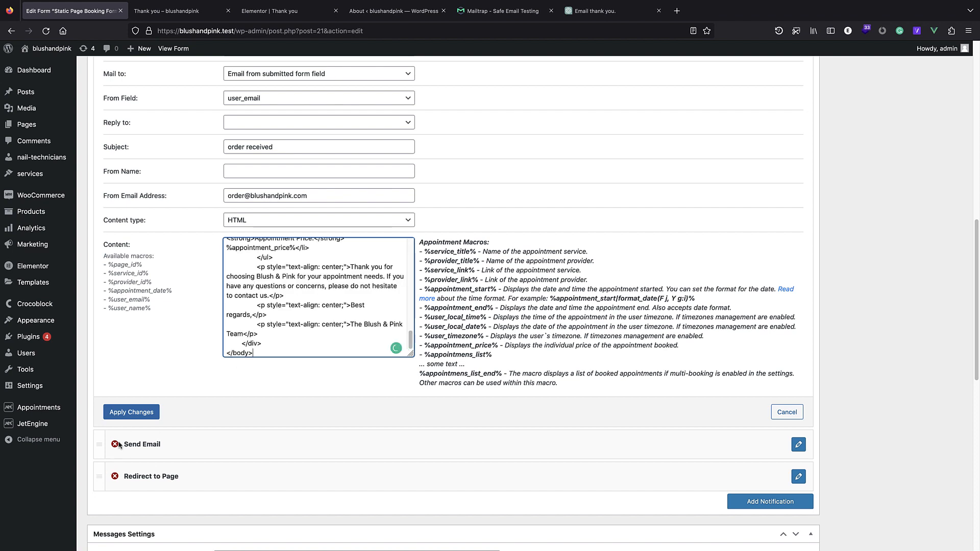
{"action": "left_click", "coordinate": [131, 412]}
{"action": "scroll", "coordinate": [344, 340], "scroll_direction": "down", "scroll_amount": 3}
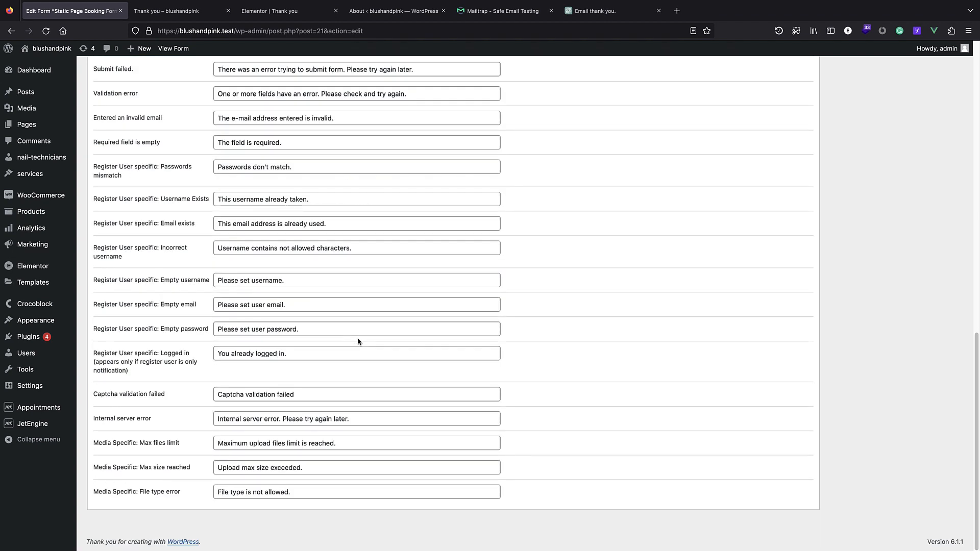
{"action": "scroll", "coordinate": [357, 338], "scroll_direction": "up", "scroll_amount": 8}
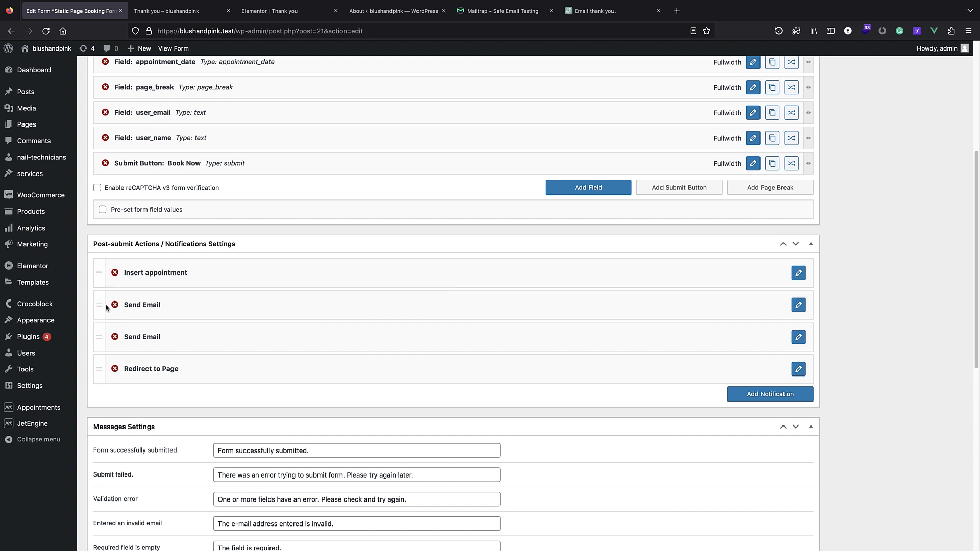
Recheck the Send Email settings and update the Static Page Booking Form.
{"action": "left_click", "coordinate": [798, 305]}
{"action": "scroll", "coordinate": [431, 411], "scroll_direction": "down", "scroll_amount": 8}
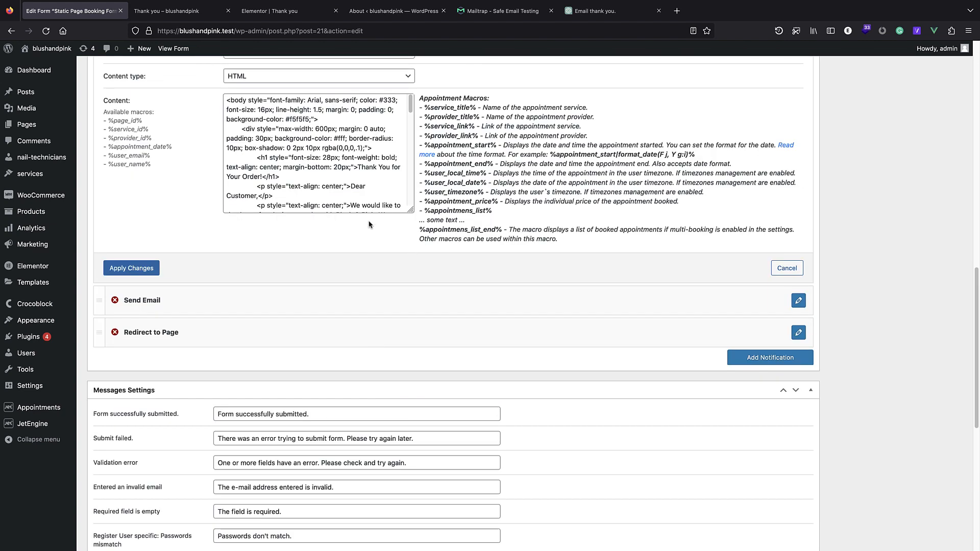
{"action": "scroll", "coordinate": [408, 229], "scroll_direction": "up", "scroll_amount": 10}
{"action": "scroll", "coordinate": [798, 225], "scroll_direction": "down", "scroll_amount": 10}
{"action": "scroll", "coordinate": [817, 148], "scroll_direction": "up", "scroll_amount": 15}
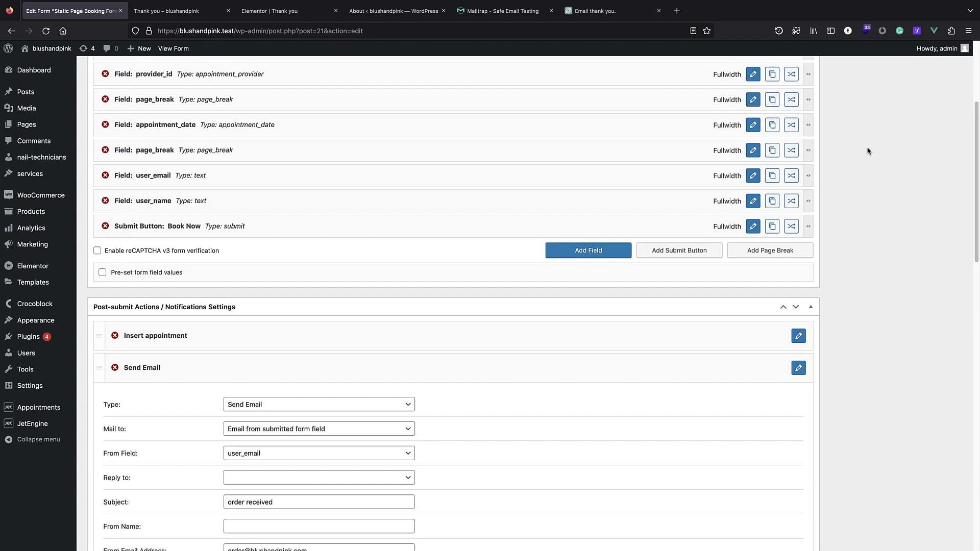
{"action": "left_click", "coordinate": [940, 211]}
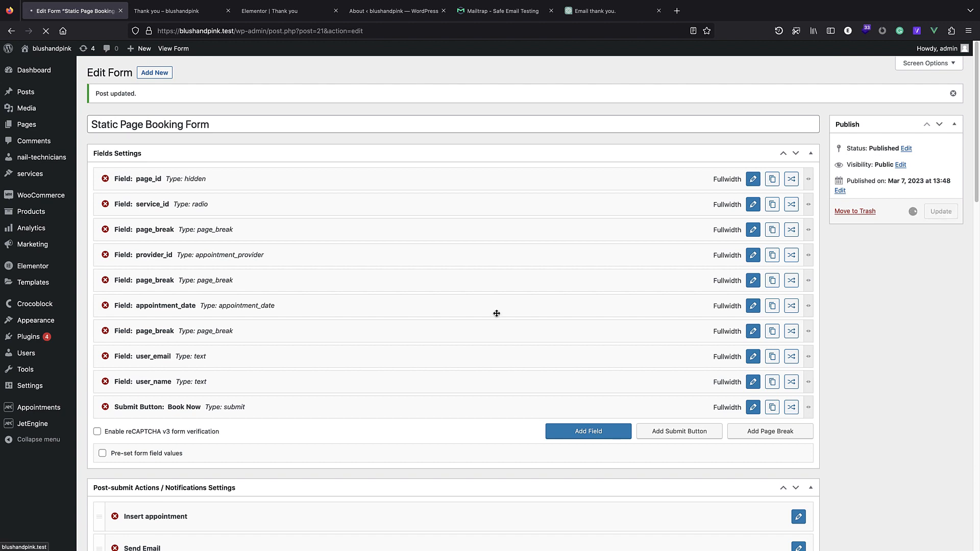
Start a home-page booking for nail enhancements with technician lily.
{"action": "left_click", "coordinate": [187, 11]}
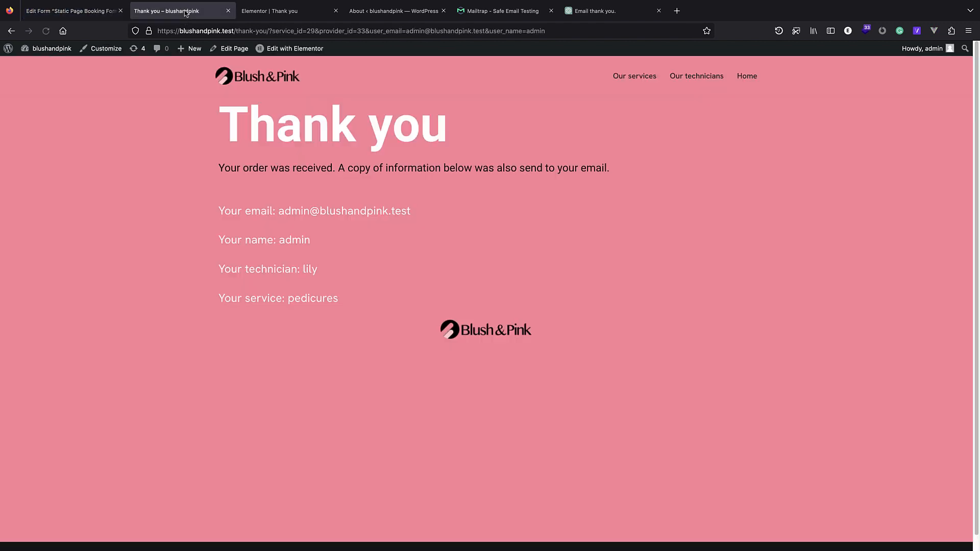
{"action": "left_click", "coordinate": [276, 76]}
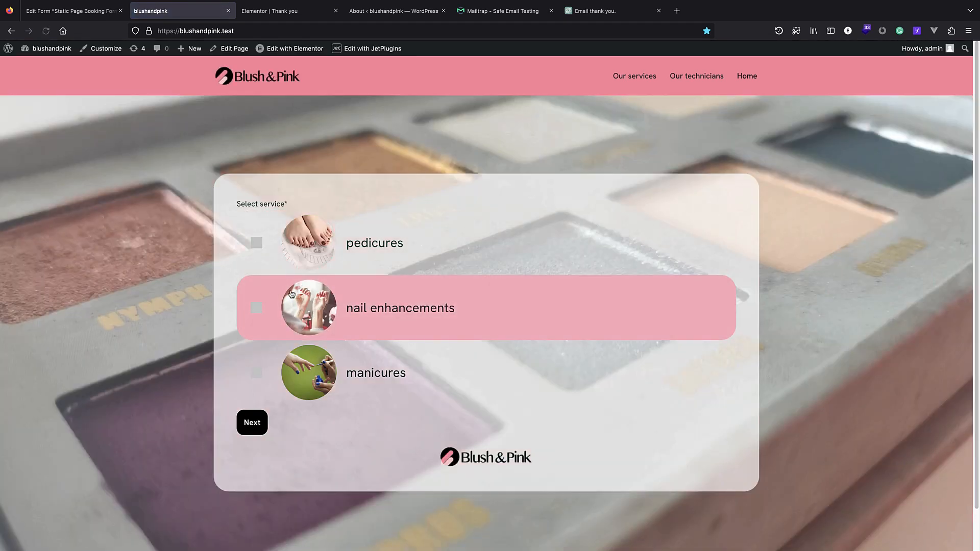
{"action": "left_click", "coordinate": [315, 320]}
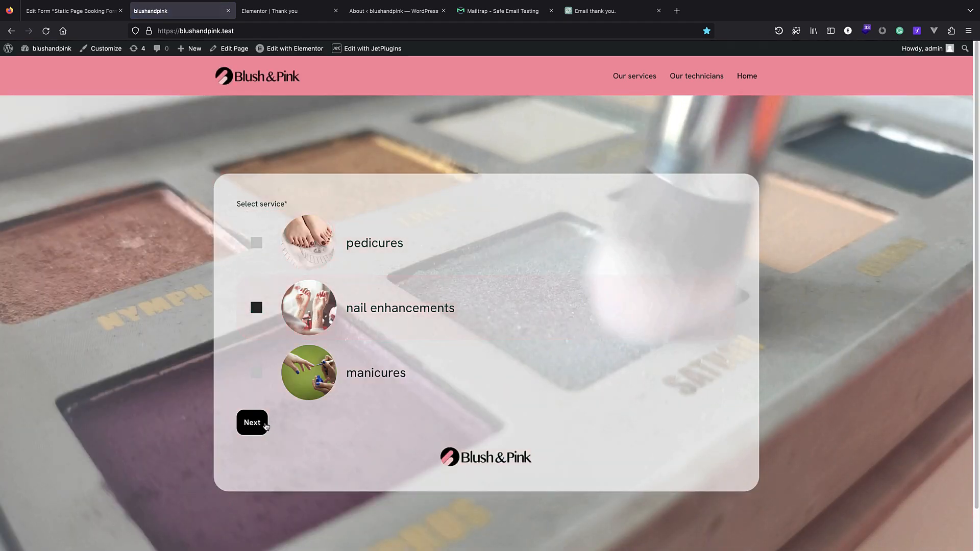
{"action": "left_click", "coordinate": [263, 423]}
{"action": "left_click", "coordinate": [259, 341]}
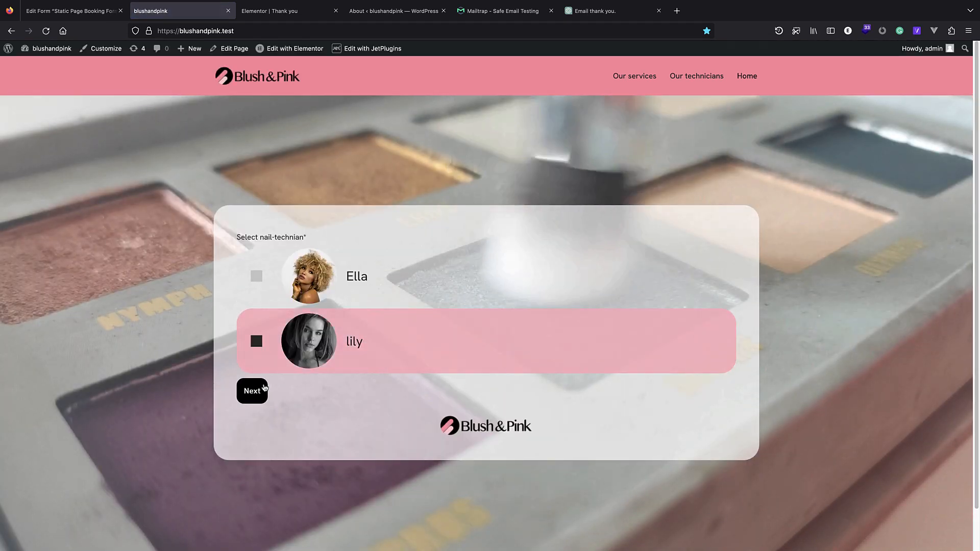
{"action": "left_click", "coordinate": [252, 391]}
Book the March 22, 11:30-12:00 slot and check the Mailtrap inbox.
{"action": "left_click", "coordinate": [319, 332]}
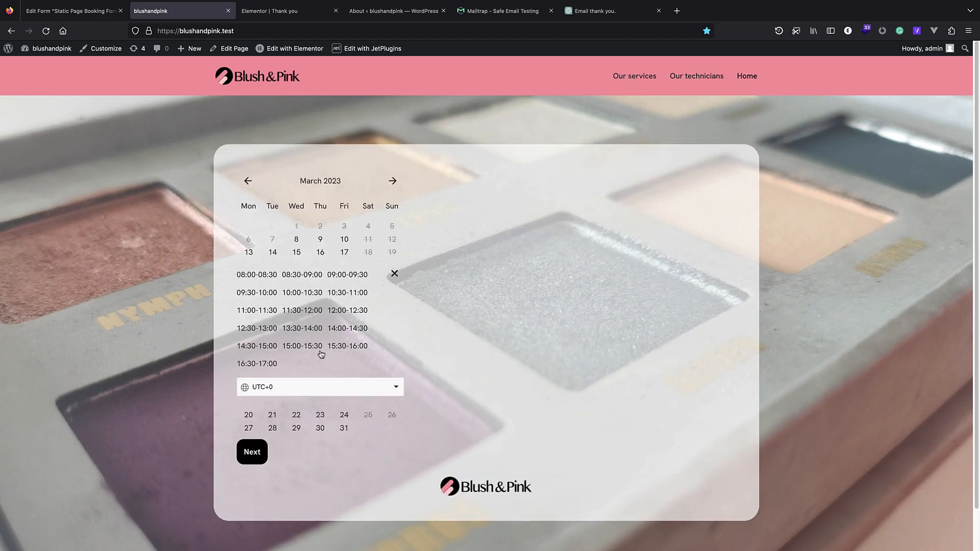
{"action": "left_click", "coordinate": [296, 420]}
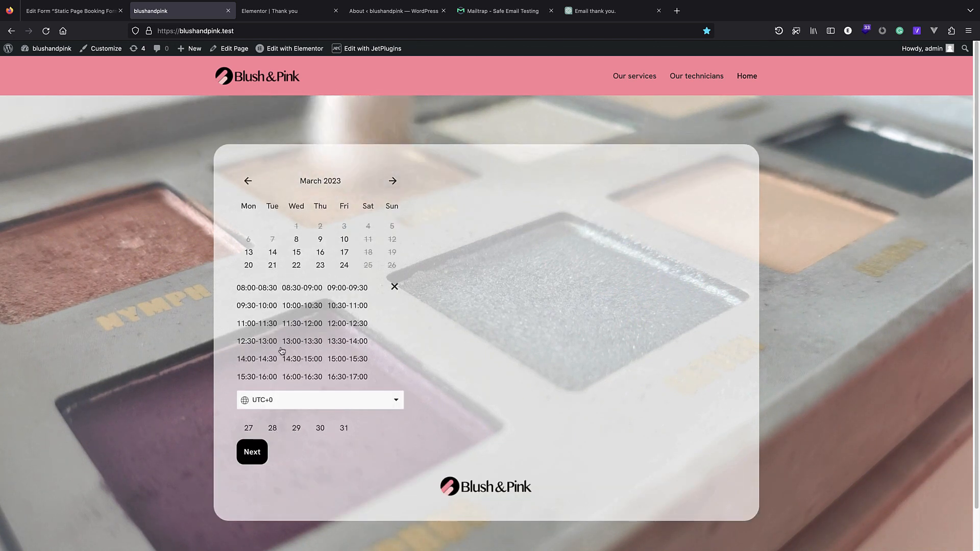
{"action": "left_click", "coordinate": [292, 325]}
{"action": "left_click", "coordinate": [261, 494]}
{"action": "left_click", "coordinate": [278, 353]}
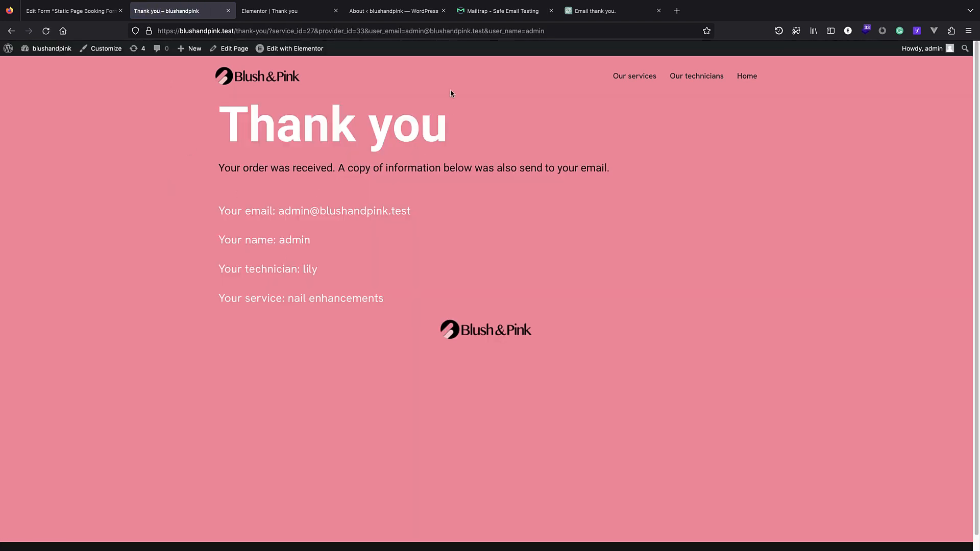
{"action": "left_click", "coordinate": [477, 11]}
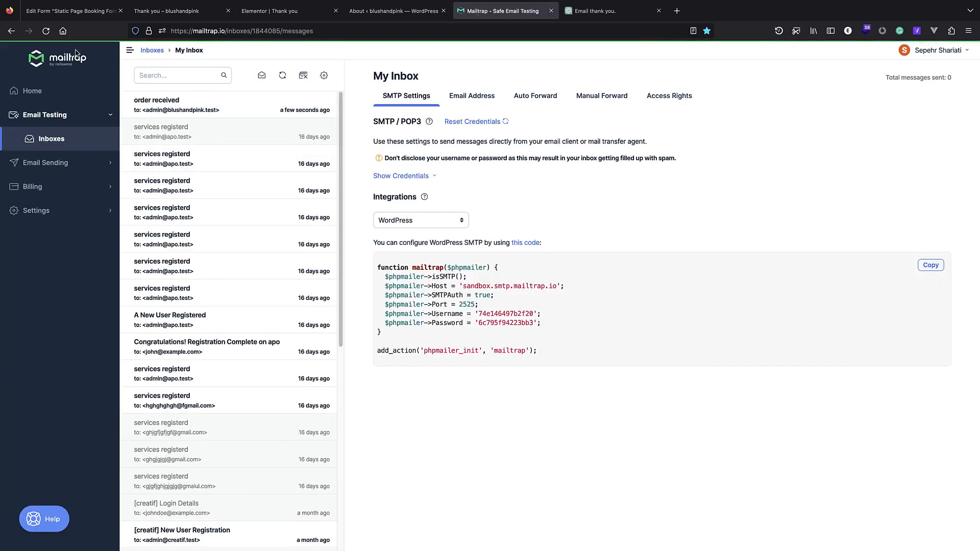
Open the 'order received' email and verify the nail enhancements, lily, March 22, 11:30-12:00 details.
{"action": "left_click", "coordinate": [187, 108]}
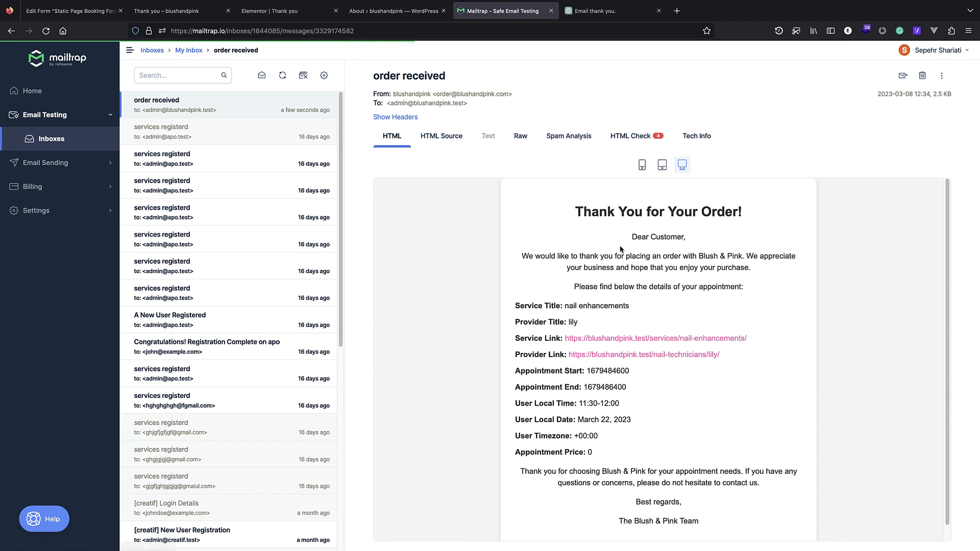
{"action": "scroll", "coordinate": [725, 236], "scroll_direction": "down", "scroll_amount": 1}
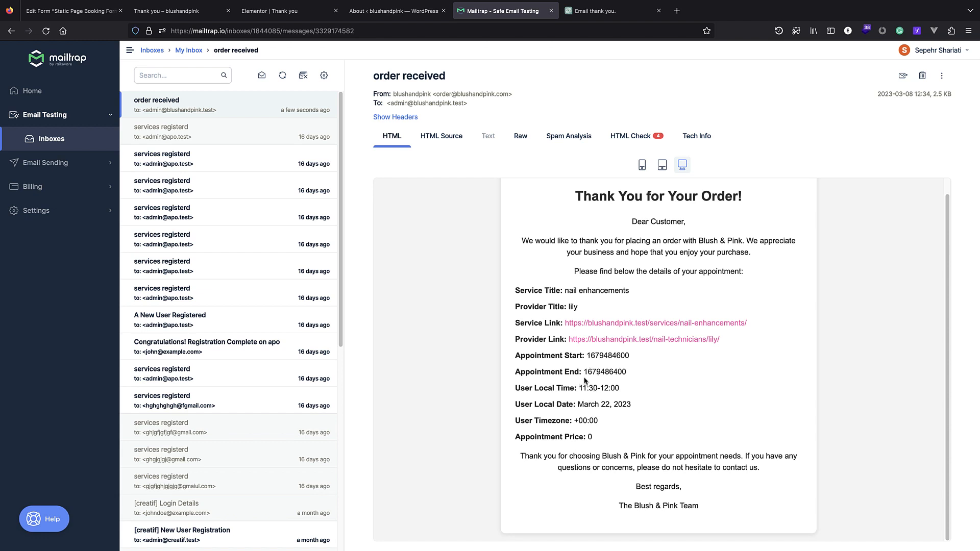
{"action": "left_click_drag", "start_coordinate": [588, 356], "coordinate": [642, 357]}
{"action": "left_click_drag", "start_coordinate": [514, 391], "coordinate": [629, 396]}
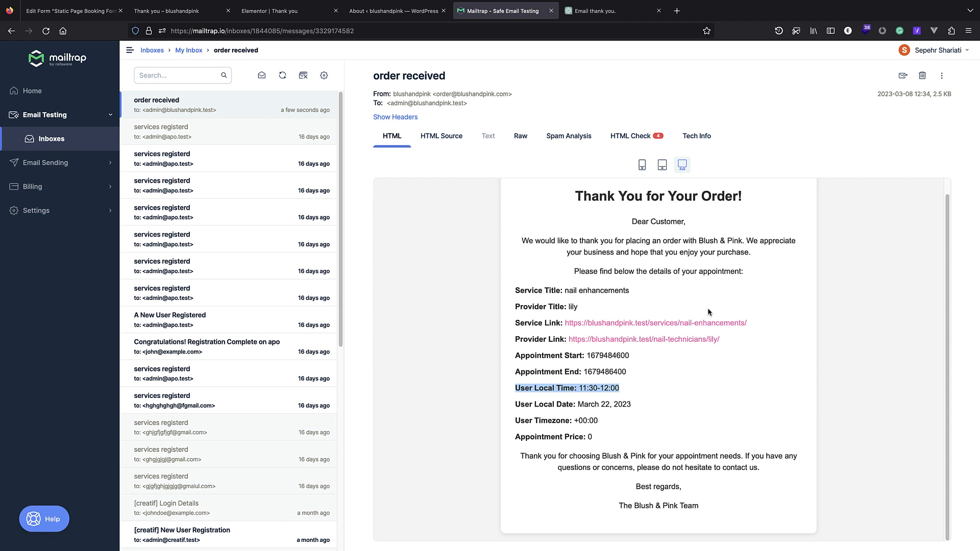
{"action": "scroll", "coordinate": [708, 316], "scroll_direction": "up", "scroll_amount": 1}
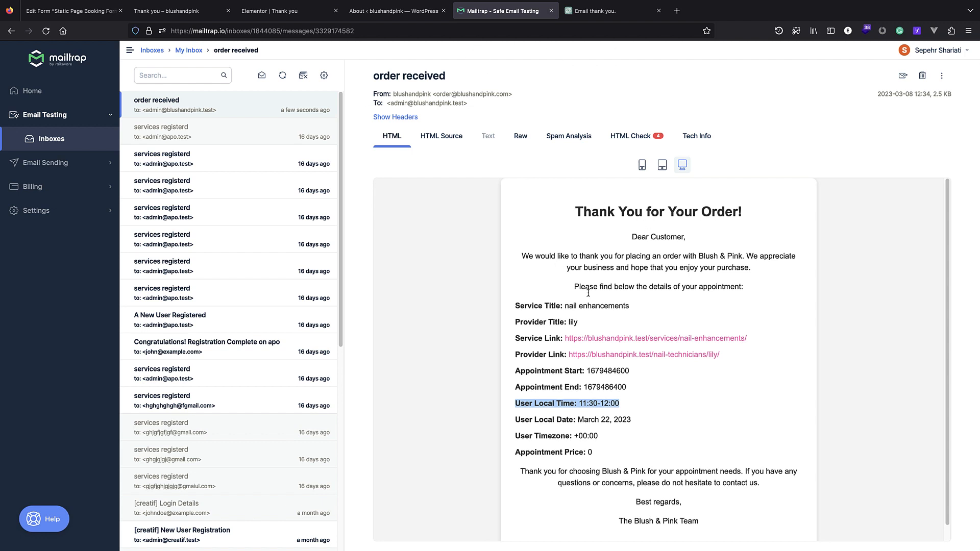
{"action": "scroll", "coordinate": [578, 421], "scroll_direction": "down", "scroll_amount": 1}
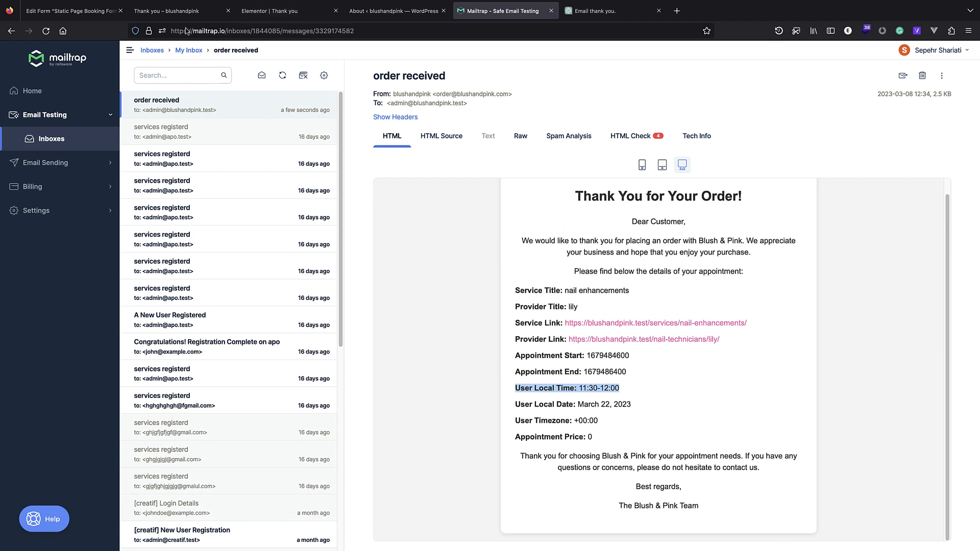
{"action": "left_click", "coordinate": [177, 14]}
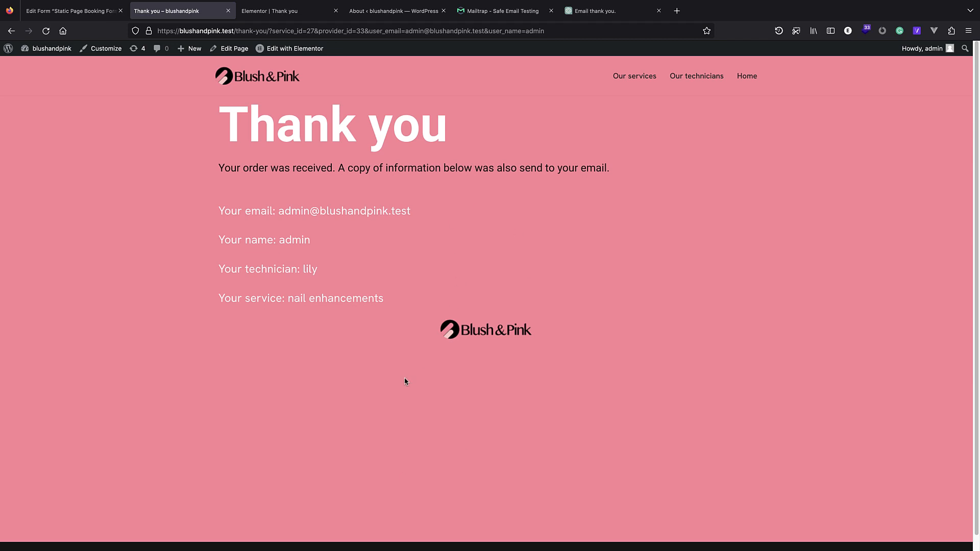
Go to the Blush & Pink home page via the logo, then open Our services from the menu.
{"action": "left_click", "coordinate": [248, 87]}
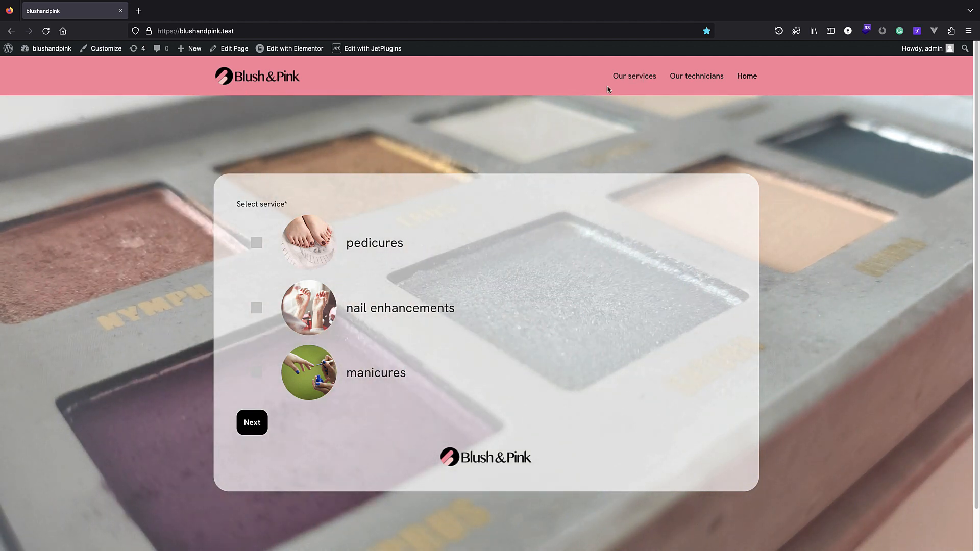
{"action": "left_click", "coordinate": [633, 76]}
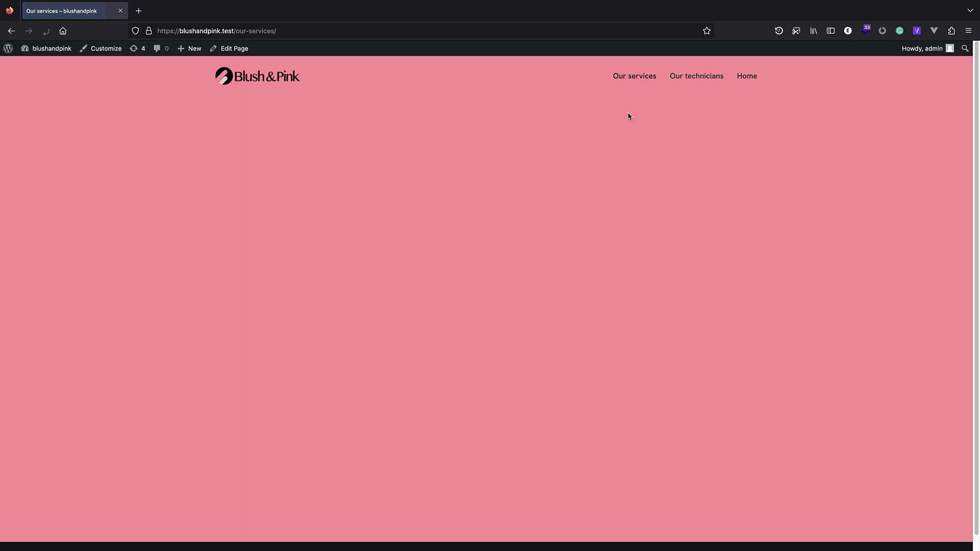
Edit the Our services page with Elementor and add a Loop Grid to the empty section.
{"action": "left_click", "coordinate": [243, 49]}
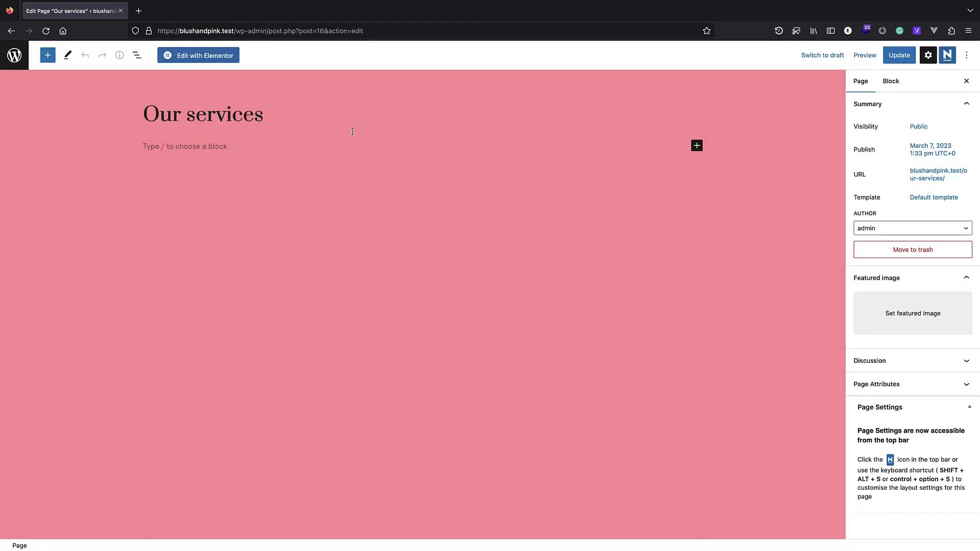
{"action": "left_click", "coordinate": [202, 58]}
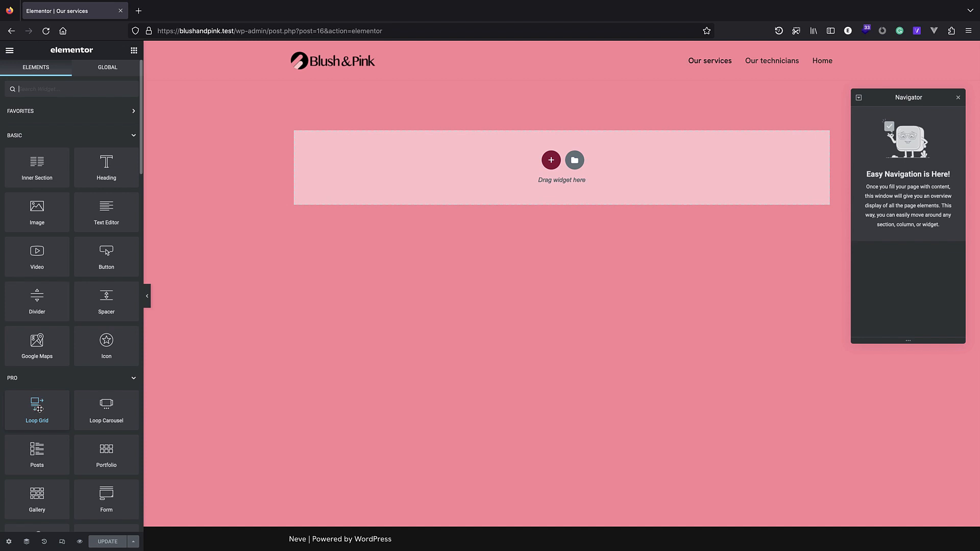
{"action": "left_click_drag", "start_coordinate": [38, 410], "coordinate": [521, 156]}
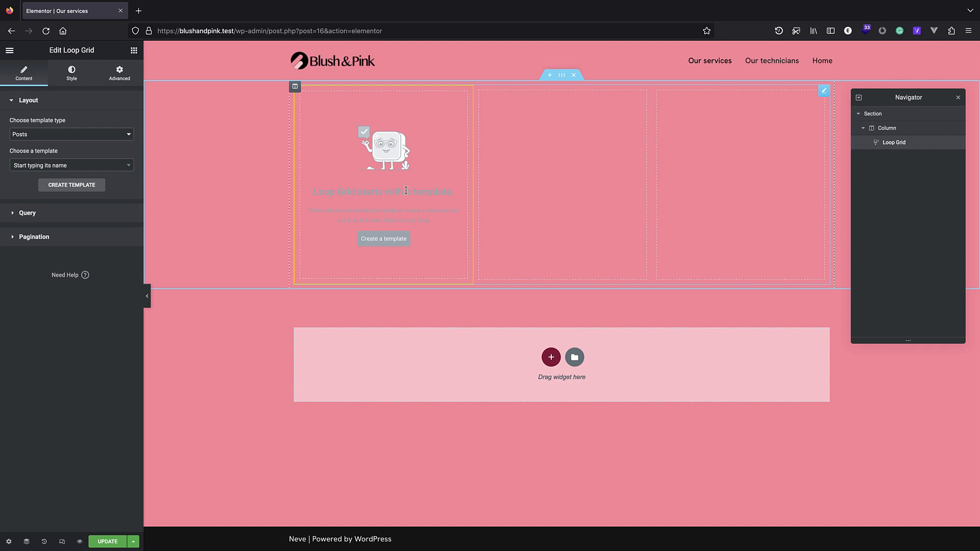
Set the Loop Grid query source to services, update the page, and create an item template.
{"action": "left_click", "coordinate": [77, 220]}
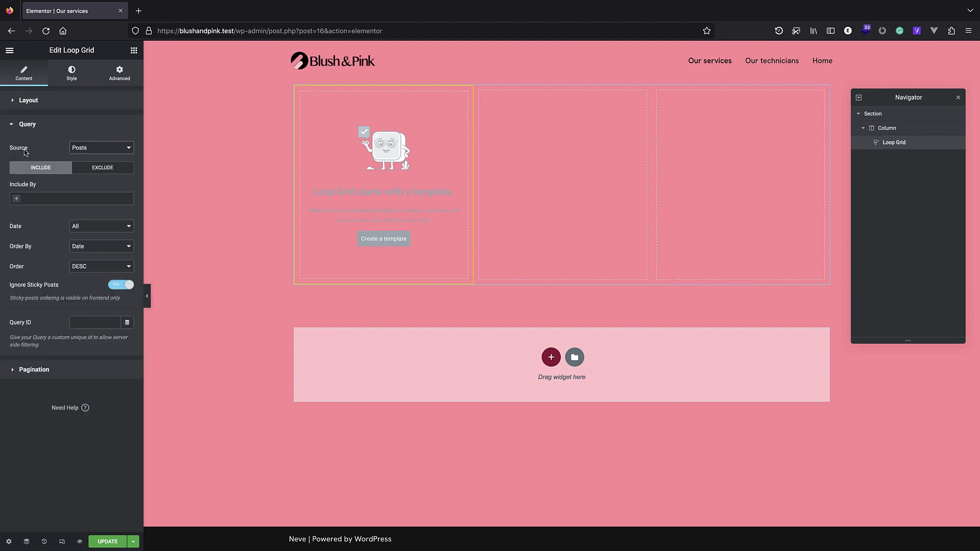
{"action": "left_click", "coordinate": [86, 151]}
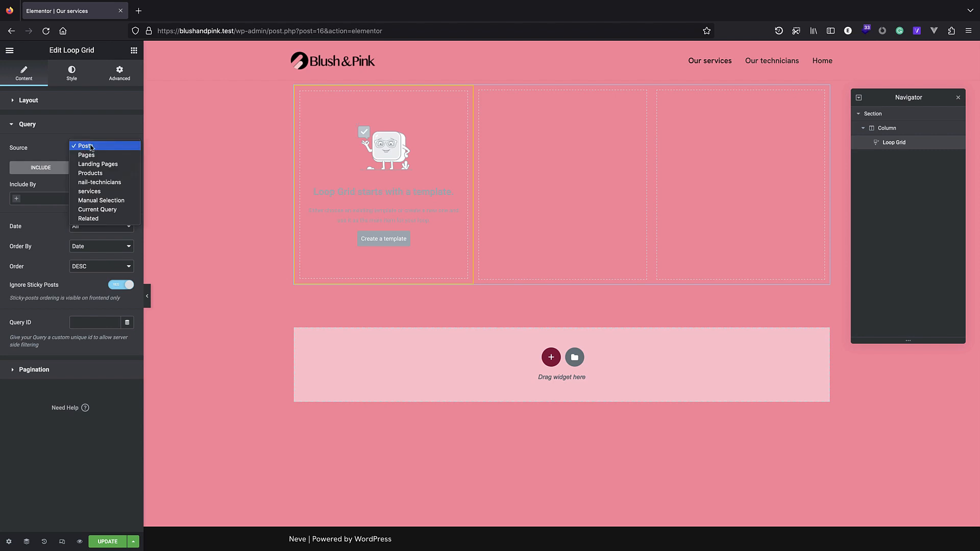
{"action": "left_click", "coordinate": [111, 193]}
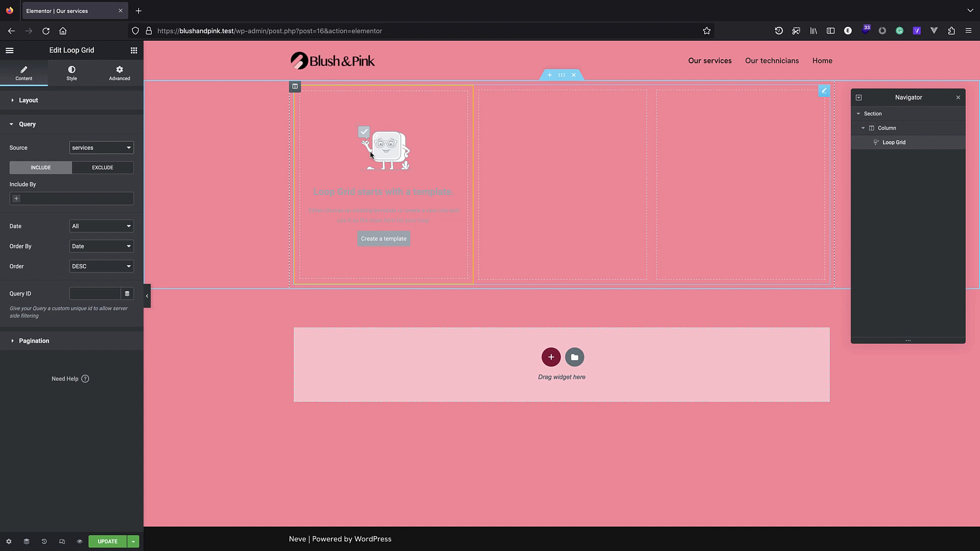
{"action": "left_click", "coordinate": [118, 542]}
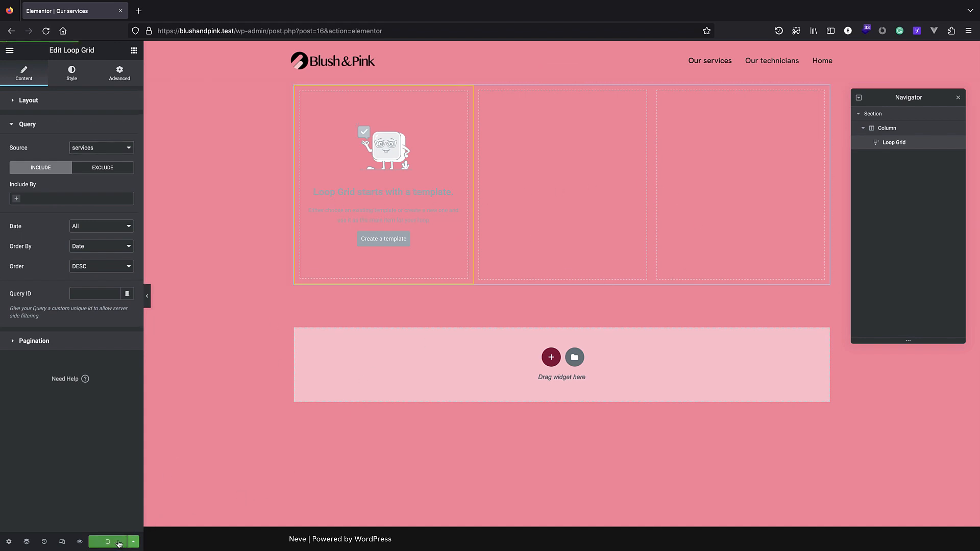
{"action": "left_click", "coordinate": [384, 240]}
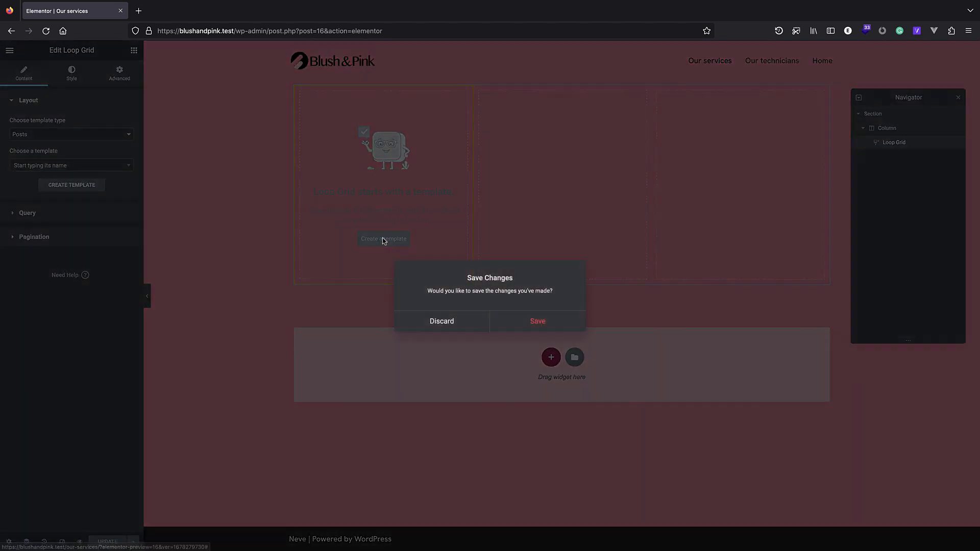
Add a Featured Image widget to the loop item and preview it with the services item 'nail enhancements'.
{"action": "left_click", "coordinate": [542, 326]}
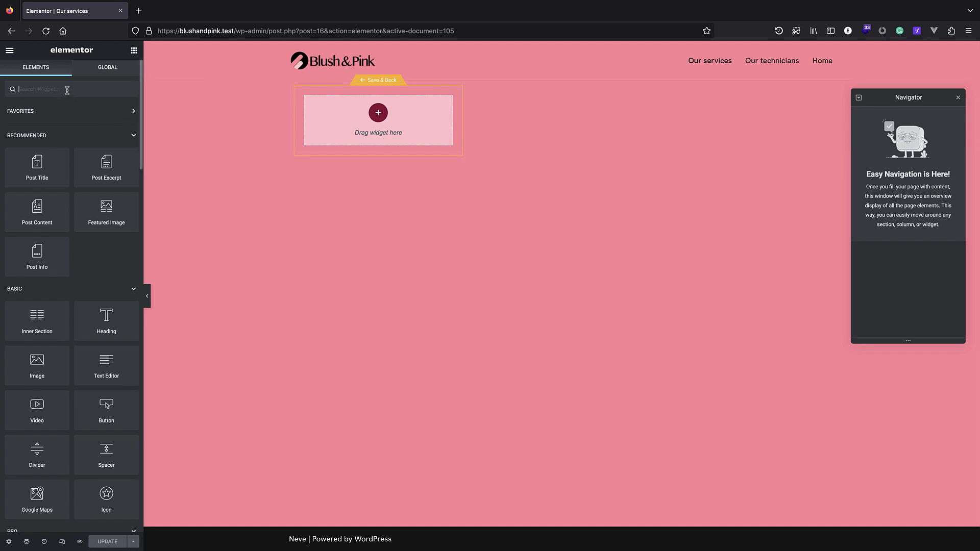
{"action": "left_click_drag", "start_coordinate": [122, 194], "coordinate": [377, 128]}
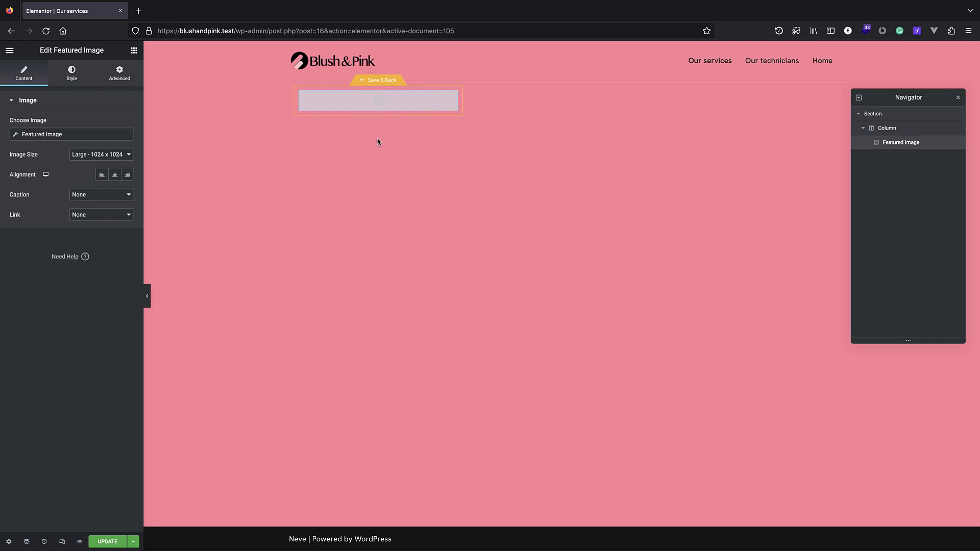
{"action": "left_click", "coordinate": [9, 543]}
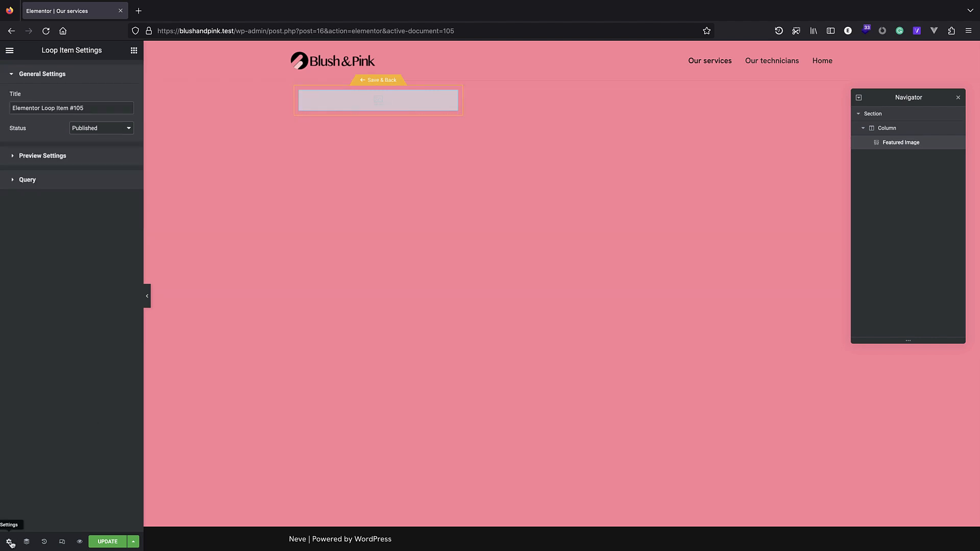
{"action": "left_click", "coordinate": [43, 162]}
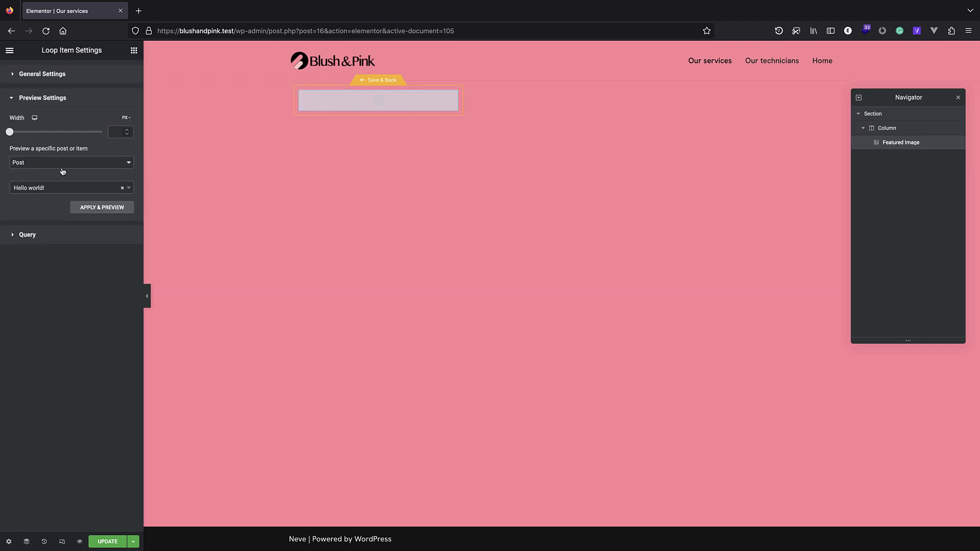
{"action": "left_click", "coordinate": [65, 168]}
{"action": "left_click", "coordinate": [66, 206]}
{"action": "left_click", "coordinate": [49, 194]}
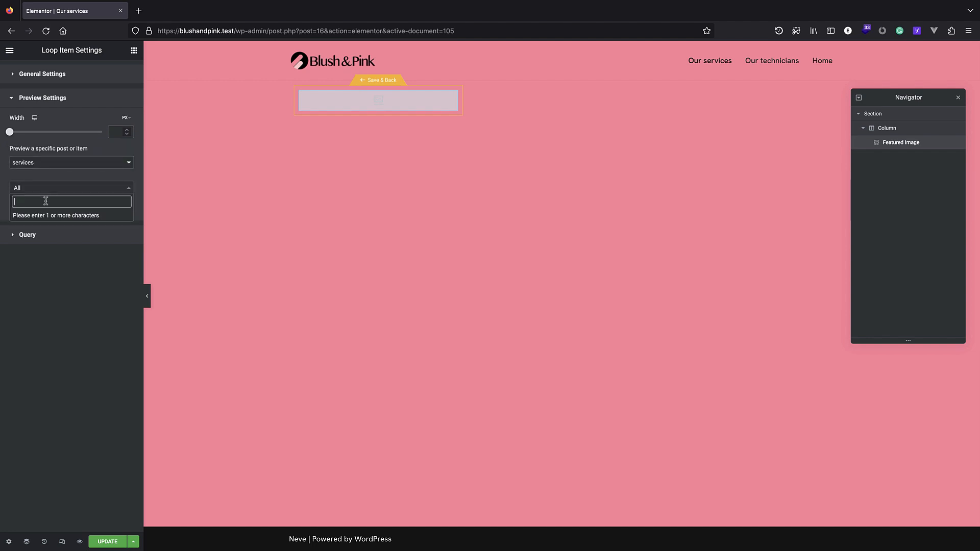
{"action": "type", "text": "nail"}
{"action": "left_click", "coordinate": [57, 216]}
{"action": "left_click", "coordinate": [104, 209]}
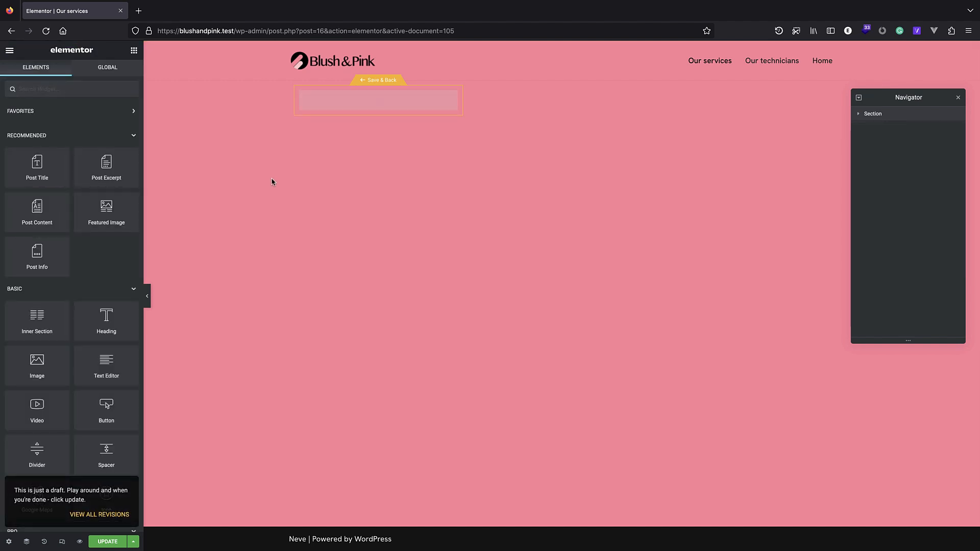
Add a Post Title below the featured image, centre-aligned as an H3 heading.
{"action": "left_click", "coordinate": [371, 172]}
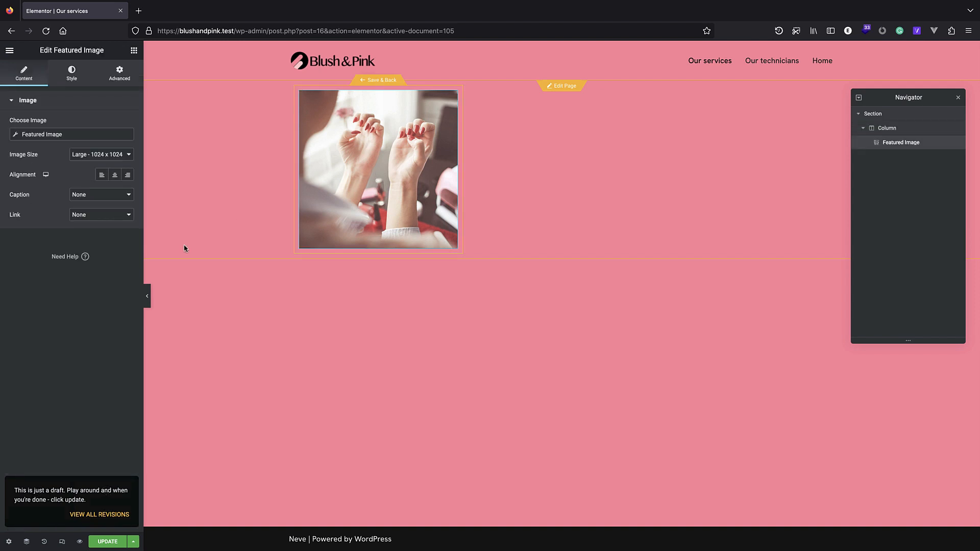
{"action": "left_click", "coordinate": [119, 76]}
{"action": "left_click", "coordinate": [75, 76]}
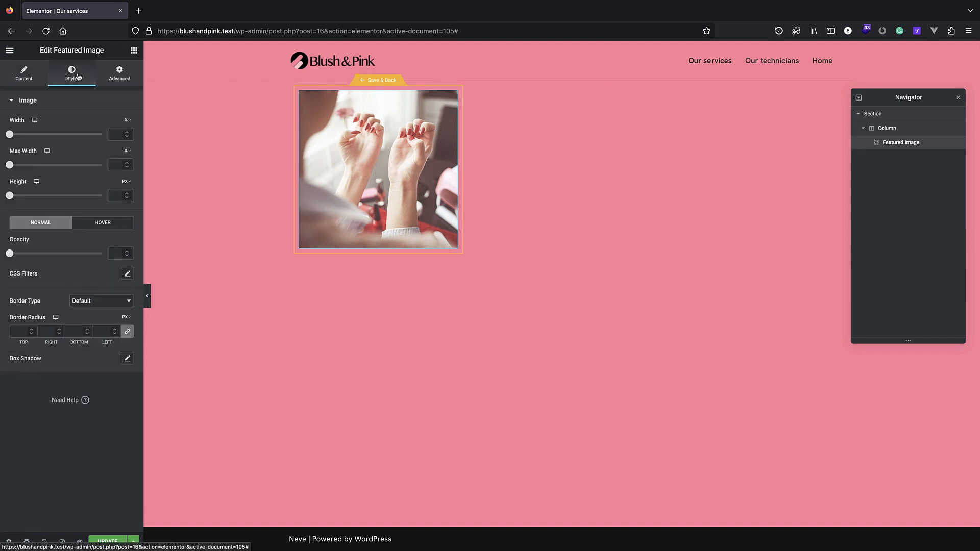
{"action": "left_click", "coordinate": [133, 51]}
{"action": "left_click_drag", "start_coordinate": [36, 162], "coordinate": [363, 241]}
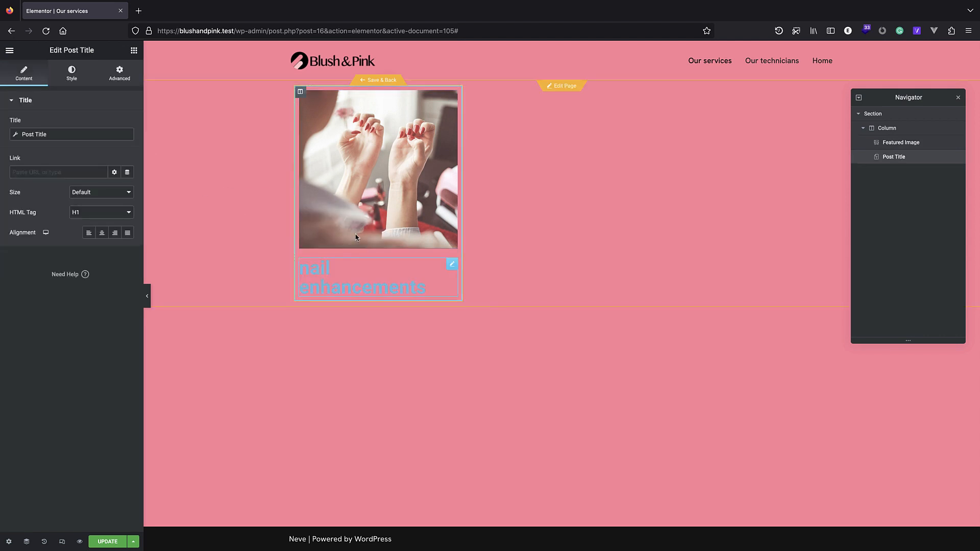
{"action": "left_click", "coordinate": [101, 233]}
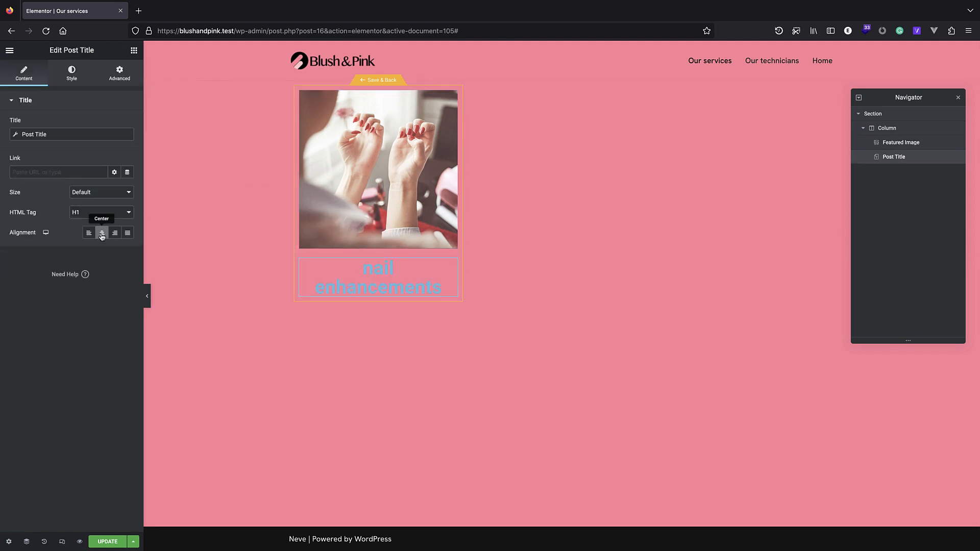
{"action": "left_click", "coordinate": [109, 213]}
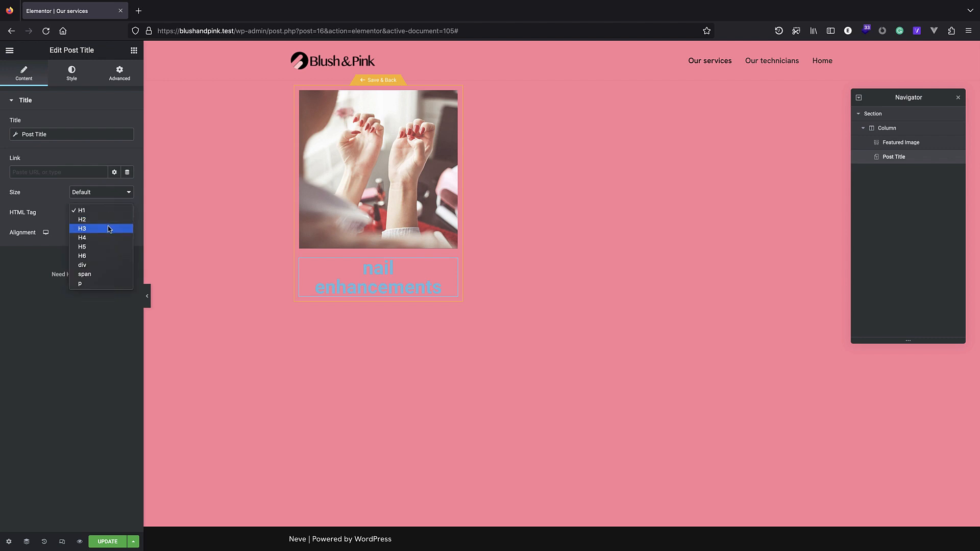
{"action": "left_click", "coordinate": [98, 229]}
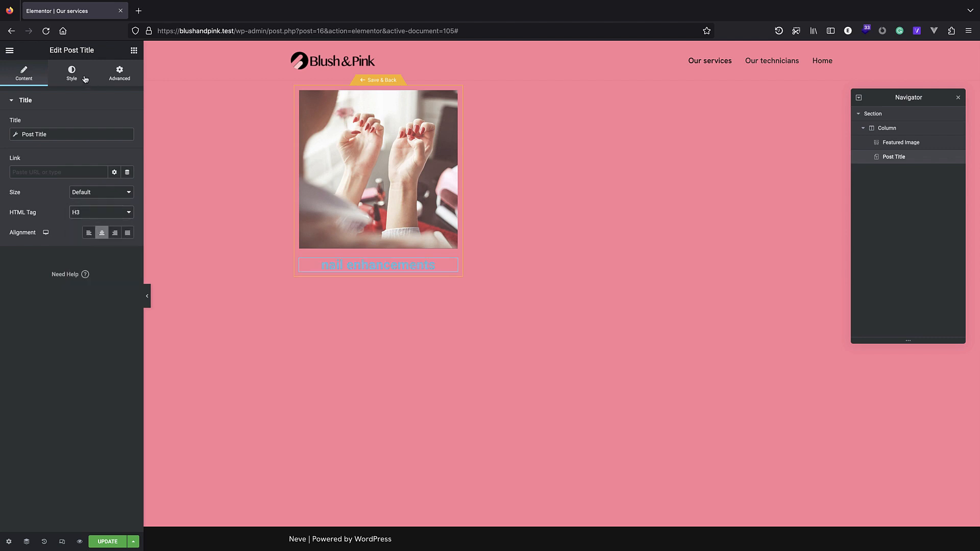
Style the post title white with a 2.2 EM font size.
{"action": "left_click", "coordinate": [83, 78]}
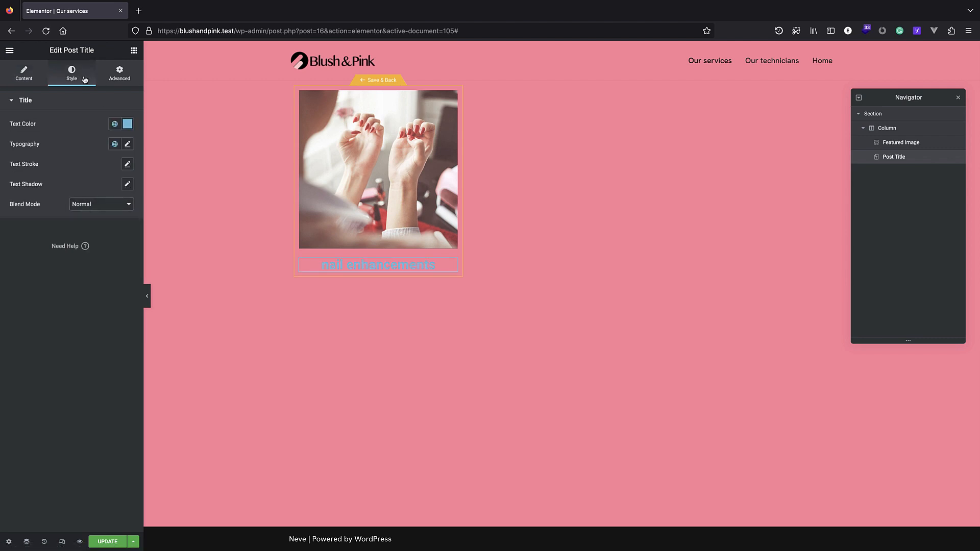
{"action": "left_click", "coordinate": [125, 125]}
{"action": "left_click_drag", "start_coordinate": [64, 179], "coordinate": [18, 159]}
{"action": "left_click", "coordinate": [80, 120]}
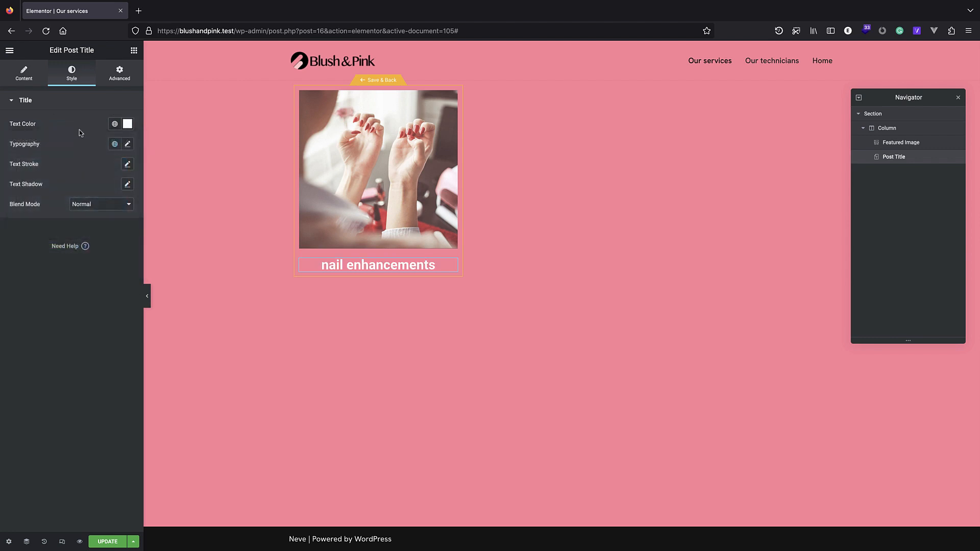
{"action": "left_click", "coordinate": [127, 144]}
{"action": "left_click", "coordinate": [118, 219]}
{"action": "left_click_drag", "start_coordinate": [17, 223], "coordinate": [34, 226]}
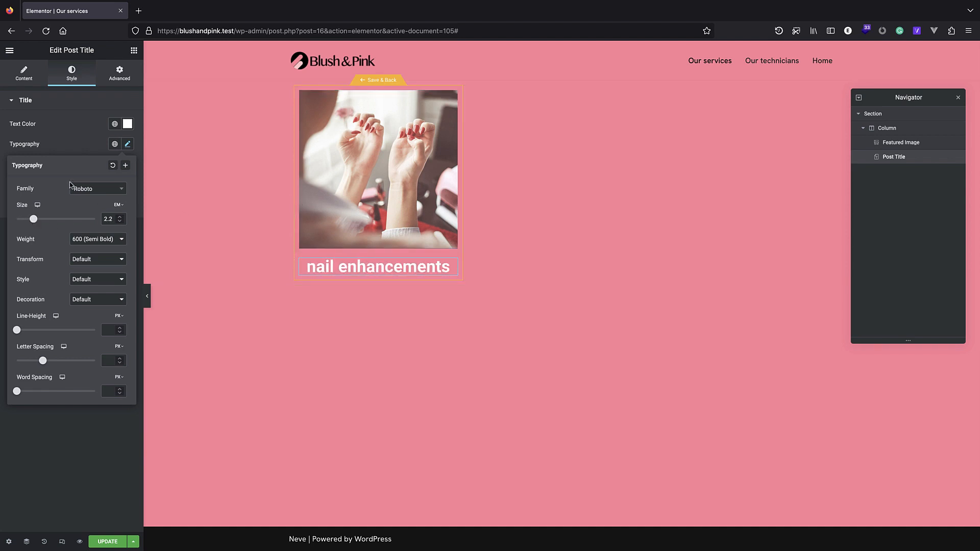
{"action": "left_click", "coordinate": [87, 145]}
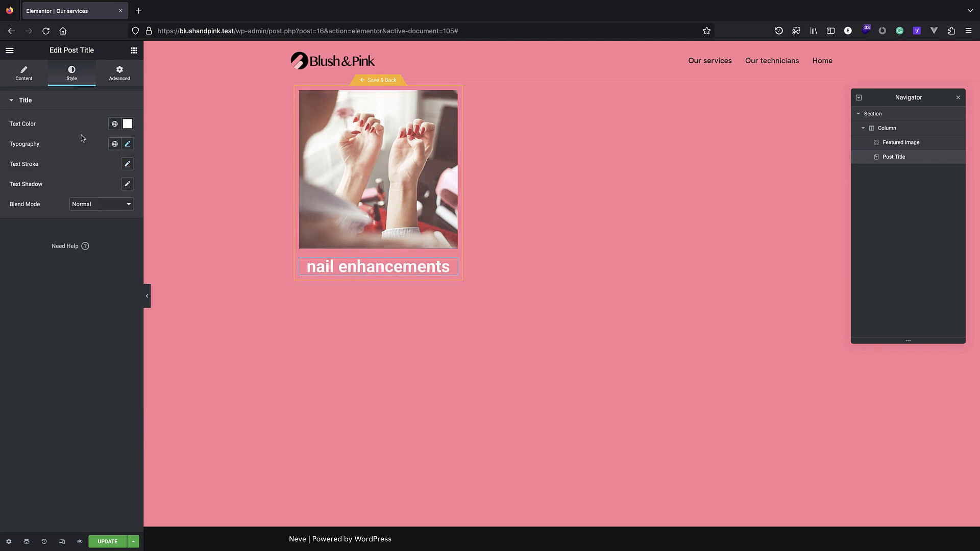
Give the card column a classic pink background colour.
{"action": "left_click", "coordinate": [887, 128]}
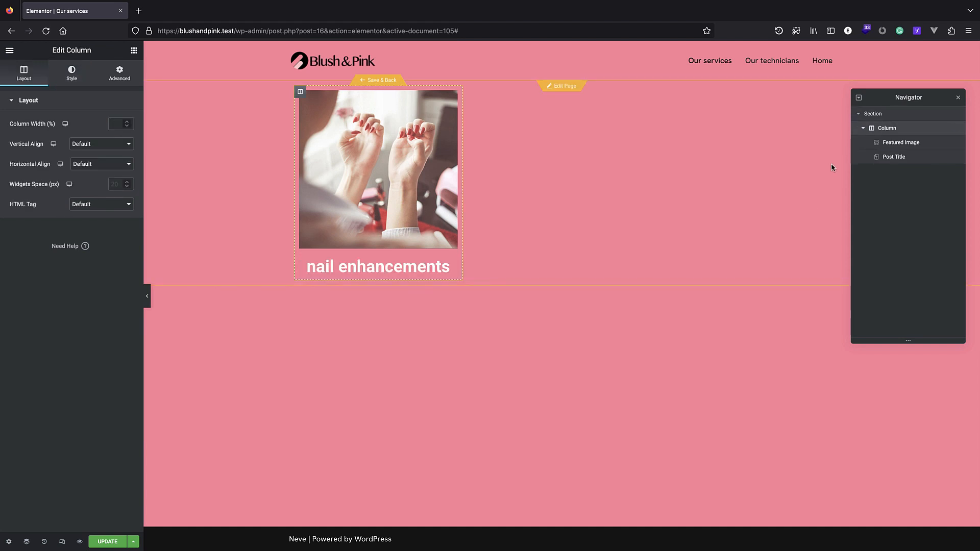
{"action": "left_click", "coordinate": [83, 82]}
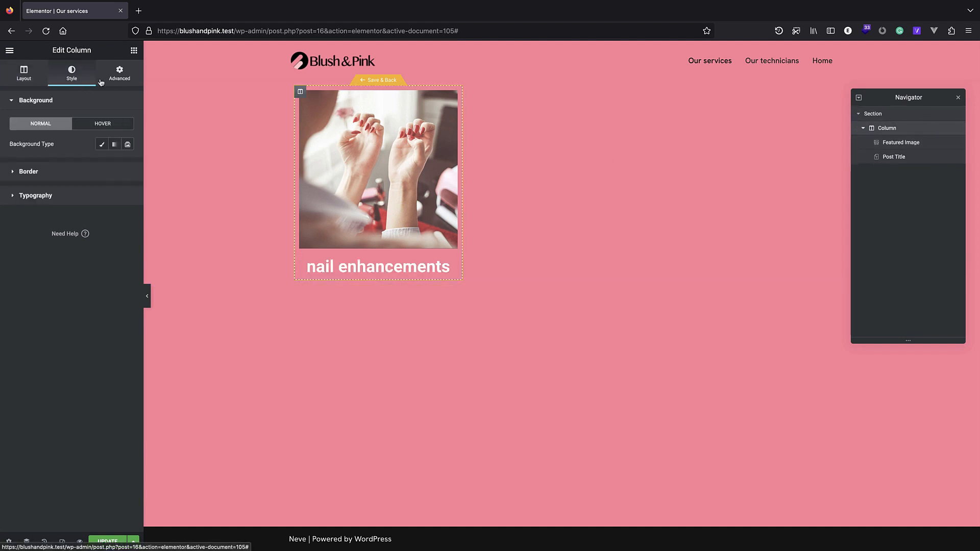
{"action": "left_click", "coordinate": [102, 145]}
{"action": "left_click", "coordinate": [127, 168]}
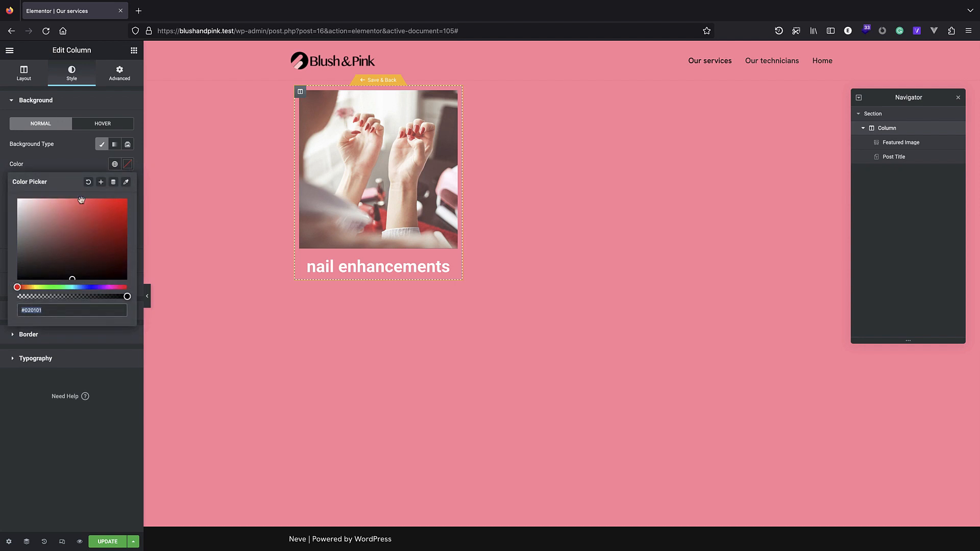
{"action": "left_click", "coordinate": [55, 310]}
{"action": "type", "text": "#ff8ba0"}
{"action": "left_click", "coordinate": [76, 171]}
{"action": "left_click", "coordinate": [128, 164]}
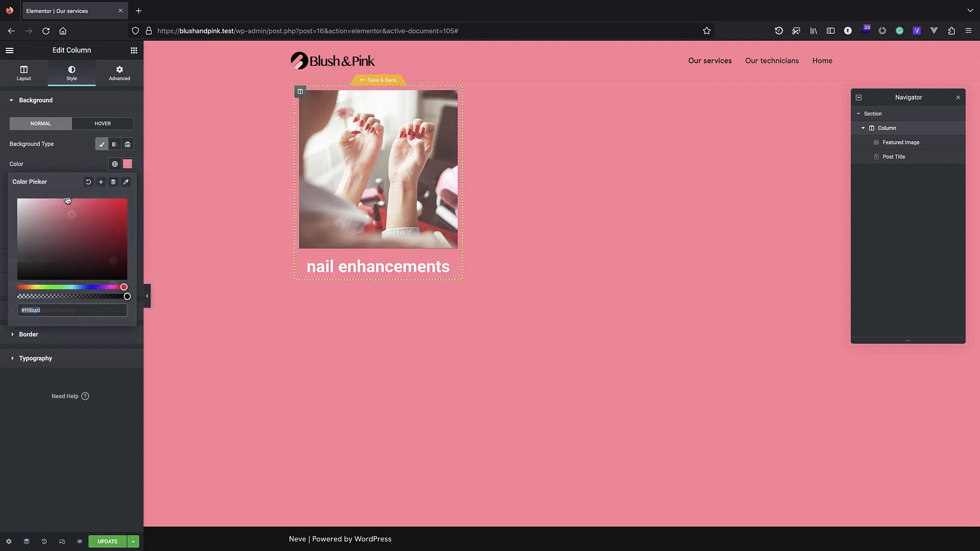
{"action": "mouse_move", "coordinate": [64, 202]}
{"action": "left_mouse_down"}
{"action": "mouse_move", "coordinate": [36, 204]}
{"action": "mouse_move", "coordinate": [62, 221]}
{"action": "mouse_move", "coordinate": [70, 206]}
{"action": "left_mouse_up"}
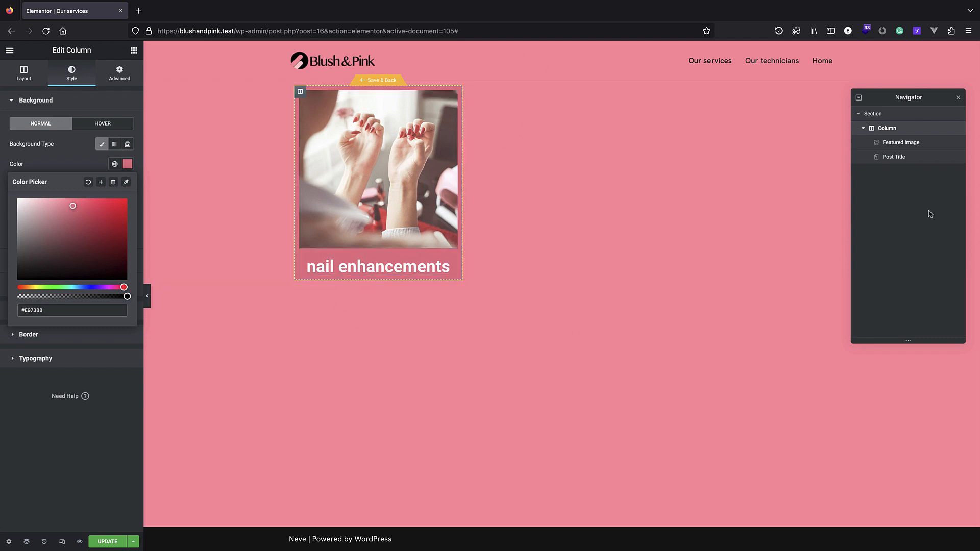
Set the column padding to 2 EM and shrink the post title font to 1.8 EM.
{"action": "left_click", "coordinate": [881, 115]}
{"action": "left_click", "coordinate": [899, 128]}
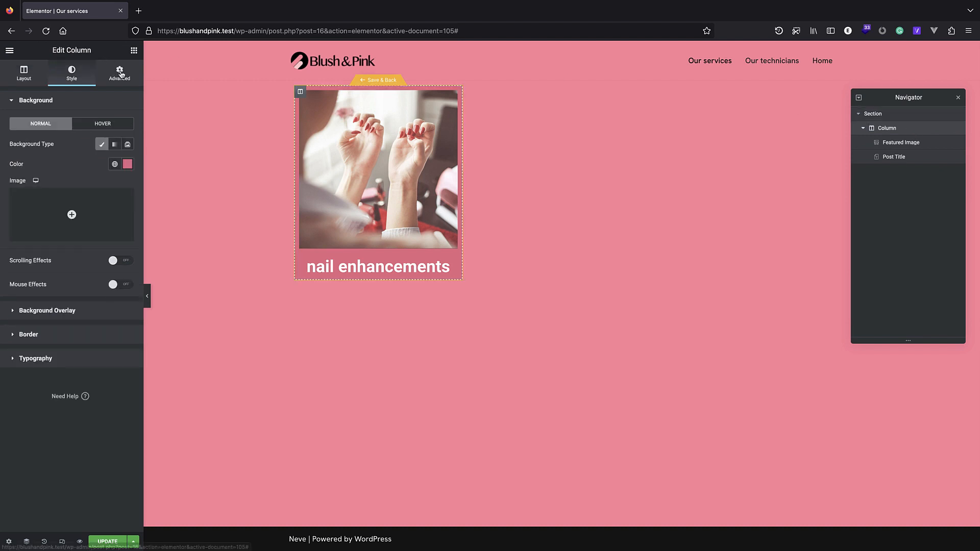
{"action": "left_click", "coordinate": [114, 74]}
{"action": "left_click", "coordinate": [126, 159]}
{"action": "left_click", "coordinate": [128, 175]}
{"action": "left_click", "coordinate": [32, 170]}
{"action": "left_click", "coordinate": [32, 170]}
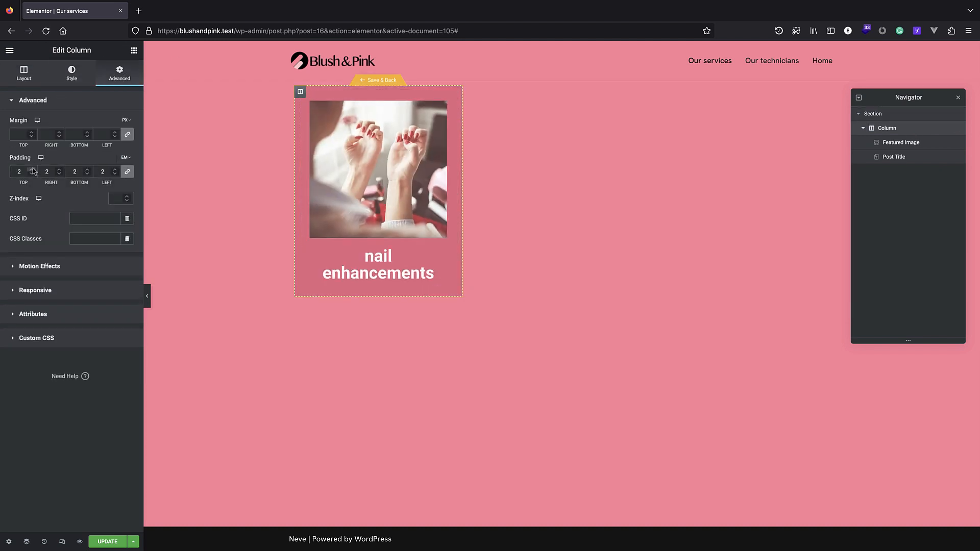
{"action": "left_click", "coordinate": [35, 175]}
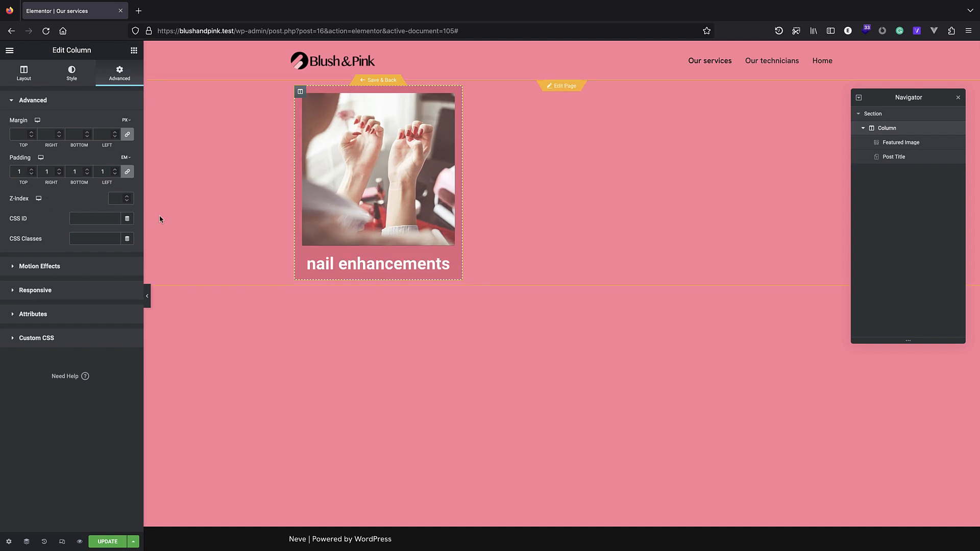
{"action": "left_click", "coordinate": [439, 264]}
{"action": "left_click", "coordinate": [128, 144]}
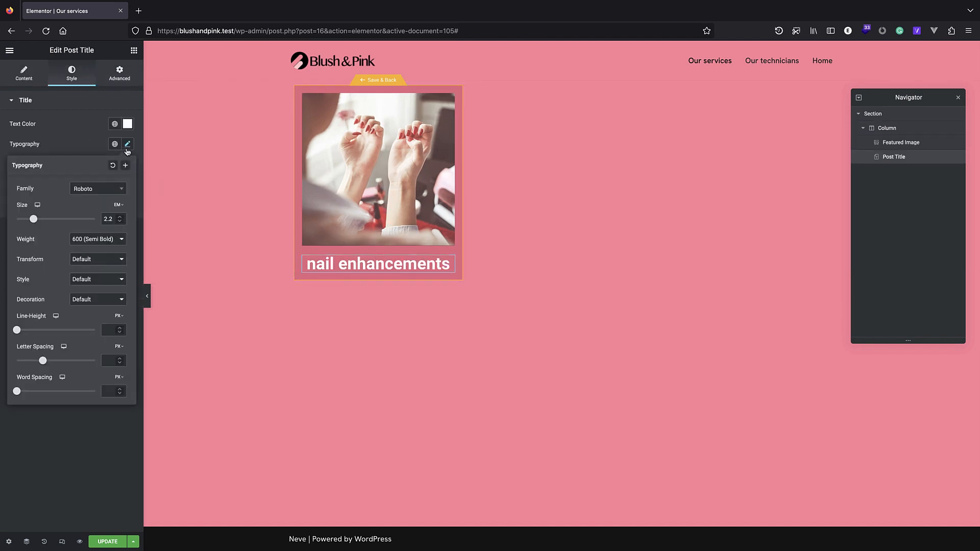
{"action": "left_click_drag", "start_coordinate": [34, 220], "coordinate": [30, 219]}
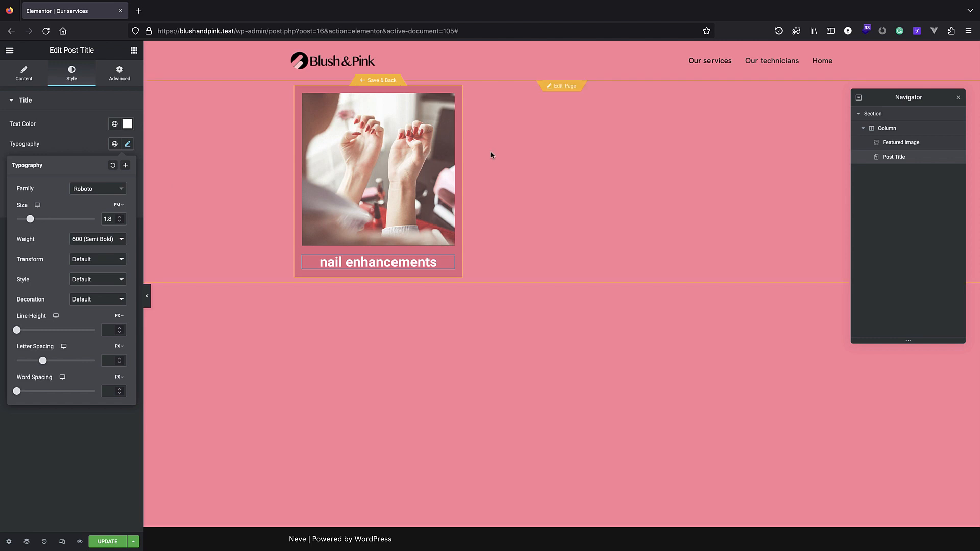
{"action": "left_click", "coordinate": [886, 128]}
{"action": "left_click", "coordinate": [32, 170]}
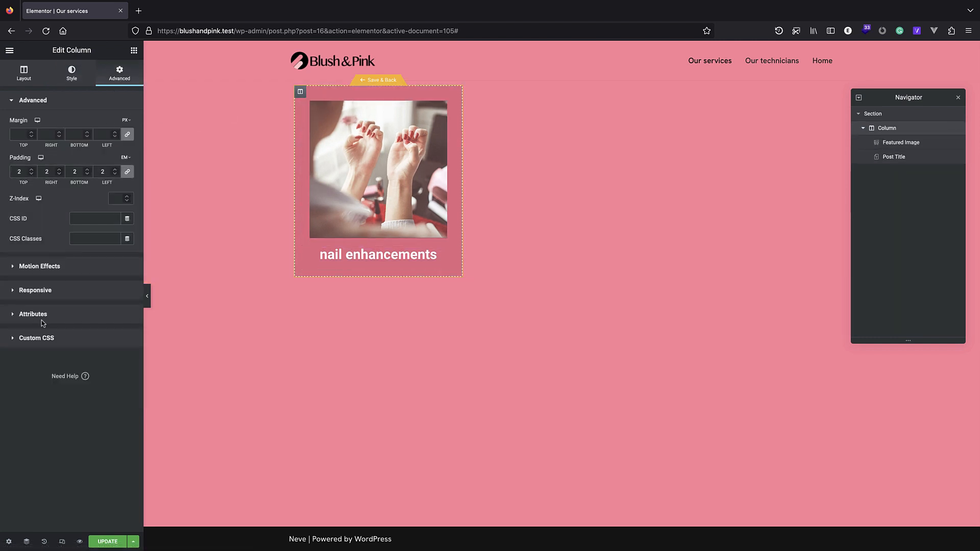
Round the column's corners by 2 EM, with the top-left corner set to 0.
{"action": "left_click", "coordinate": [72, 73]}
{"action": "left_click", "coordinate": [53, 336]}
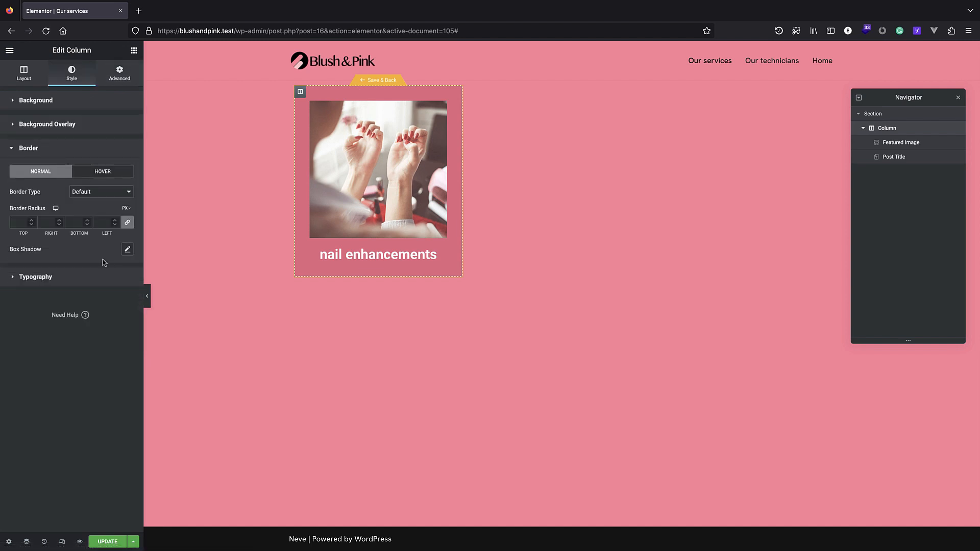
{"action": "left_click", "coordinate": [125, 208]}
{"action": "left_click", "coordinate": [125, 234]}
{"action": "left_click", "coordinate": [30, 220]}
{"action": "left_click", "coordinate": [31, 221]}
{"action": "left_click", "coordinate": [127, 223]}
{"action": "double_click", "coordinate": [21, 224]}
{"action": "type", "text": "0"}
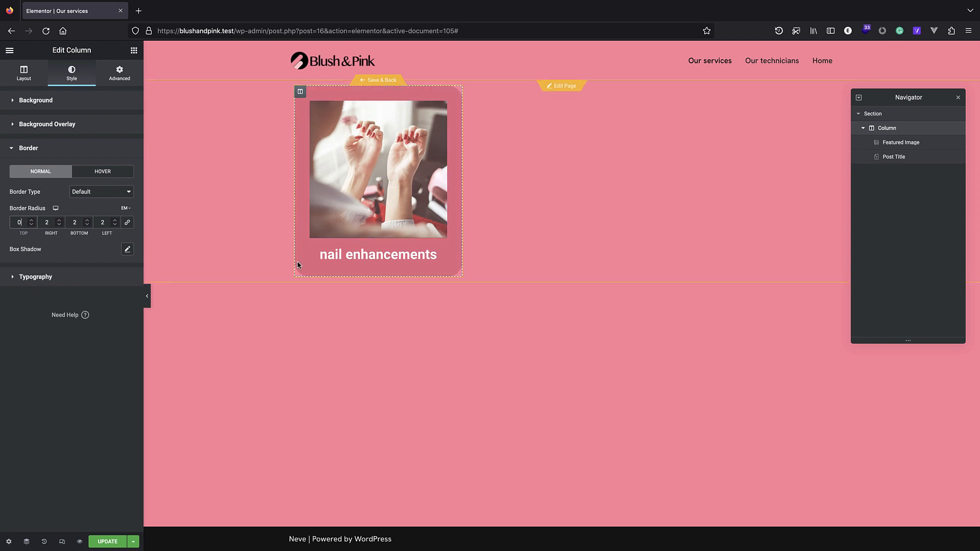
Round the featured image's corners by 2 EM, with the top-left corner set to 0.
{"action": "left_click", "coordinate": [335, 153]}
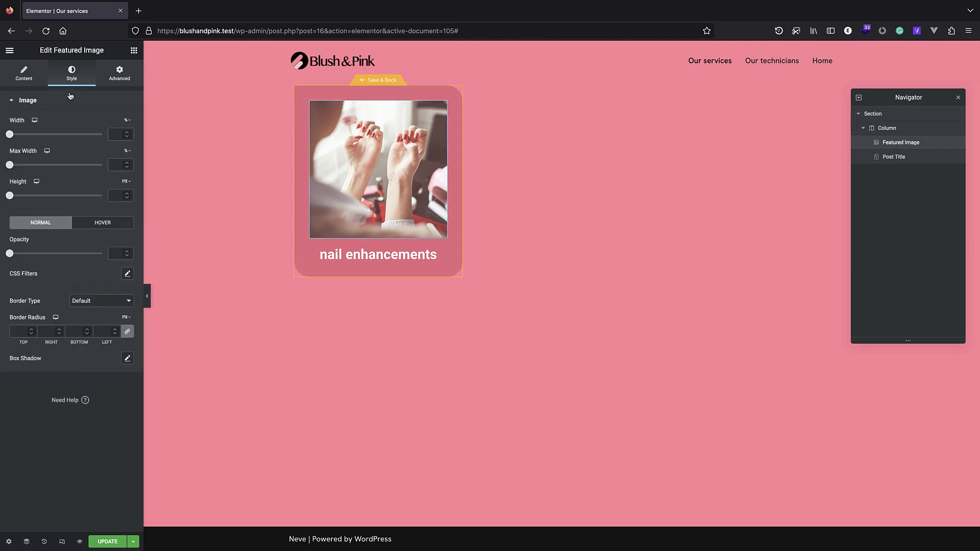
{"action": "left_click", "coordinate": [128, 317]}
{"action": "left_click", "coordinate": [126, 342]}
{"action": "left_click", "coordinate": [31, 329]}
{"action": "left_click", "coordinate": [127, 332]}
{"action": "double_click", "coordinate": [20, 331]}
{"action": "type", "text": "0"}
Save the loop item template and select the admin path in the browser address.
{"action": "left_click", "coordinate": [108, 543]}
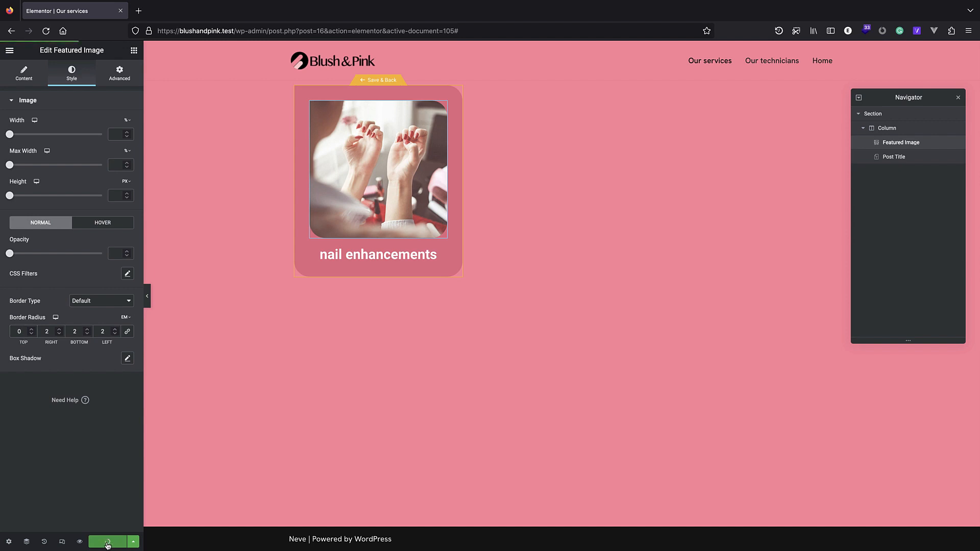
{"action": "left_click", "coordinate": [364, 56]}
{"action": "left_click", "coordinate": [473, 37]}
{"action": "left_click_drag", "start_coordinate": [470, 31], "coordinate": [235, 31]}
Load blushandpink.test and view the pedicures, nail enhancements and manicures cards on Our services.
{"action": "key", "text": "BackSpace"}
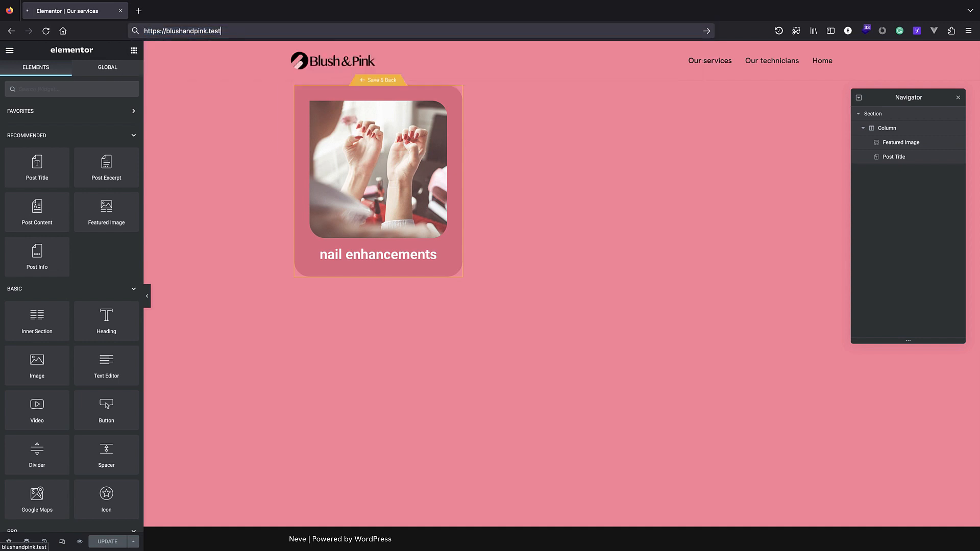
{"action": "key", "text": "Return"}
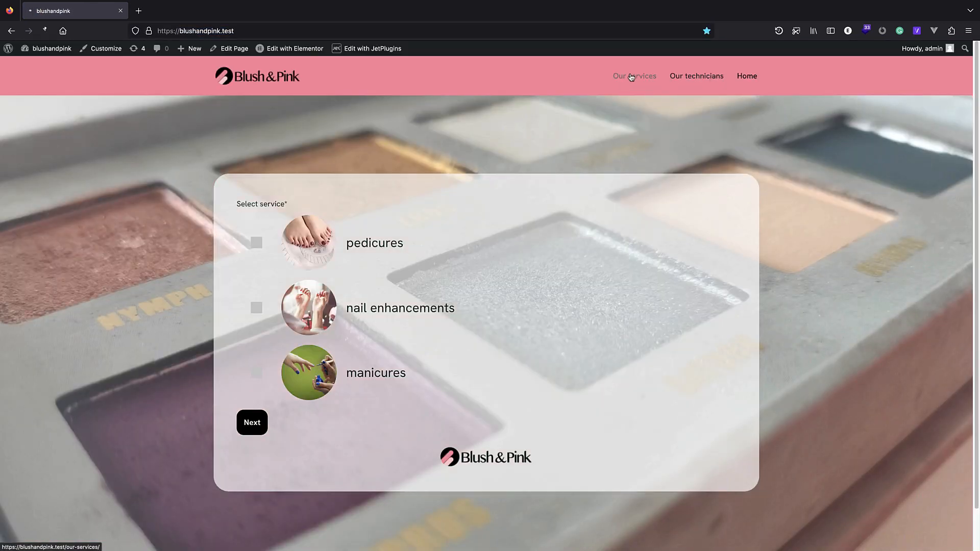
{"action": "left_click", "coordinate": [632, 77]}
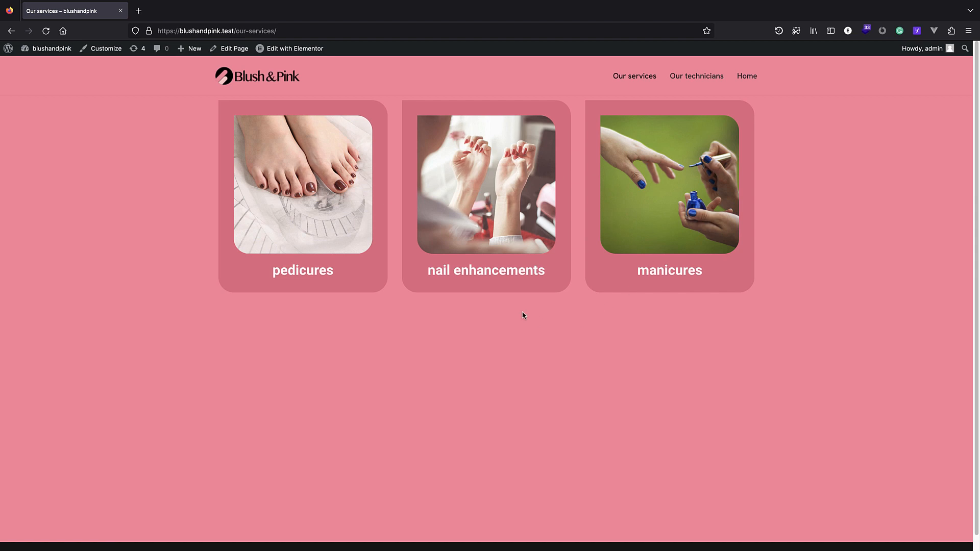
{"action": "scroll", "coordinate": [492, 274], "scroll_direction": "down", "scroll_amount": 2}
{"action": "scroll", "coordinate": [495, 207], "scroll_direction": "up", "scroll_amount": 2}
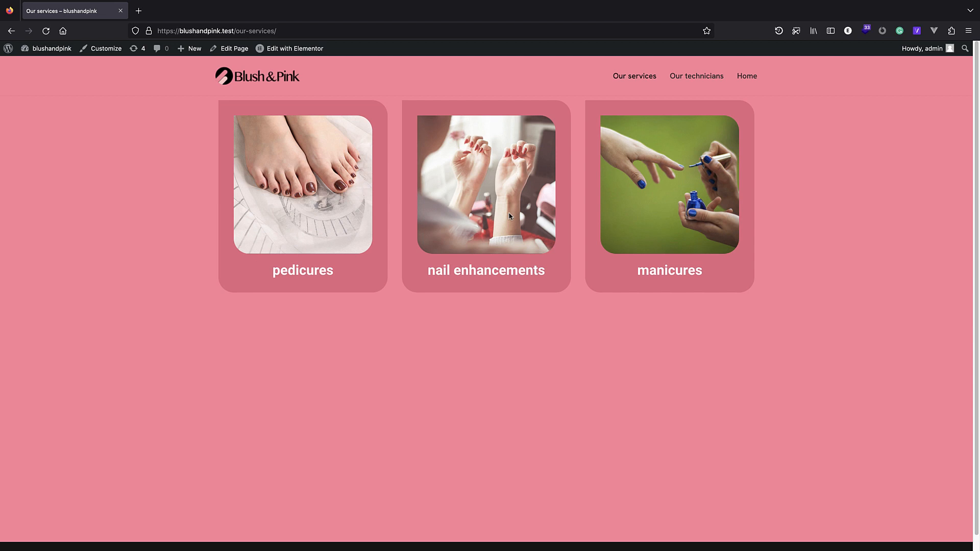
Go to the Our technicians page from the site menu and edit it in Elementor.
{"action": "left_click", "coordinate": [690, 78]}
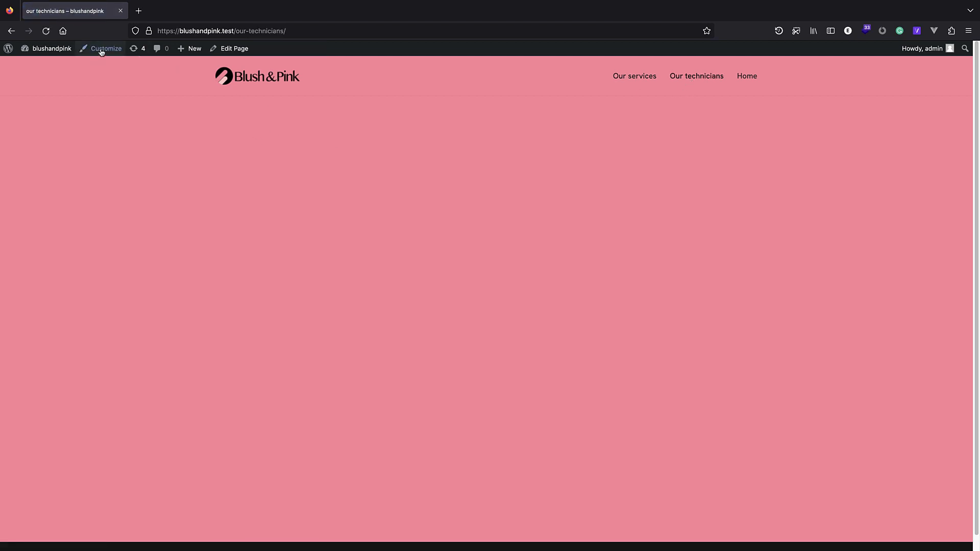
{"action": "left_click", "coordinate": [234, 49]}
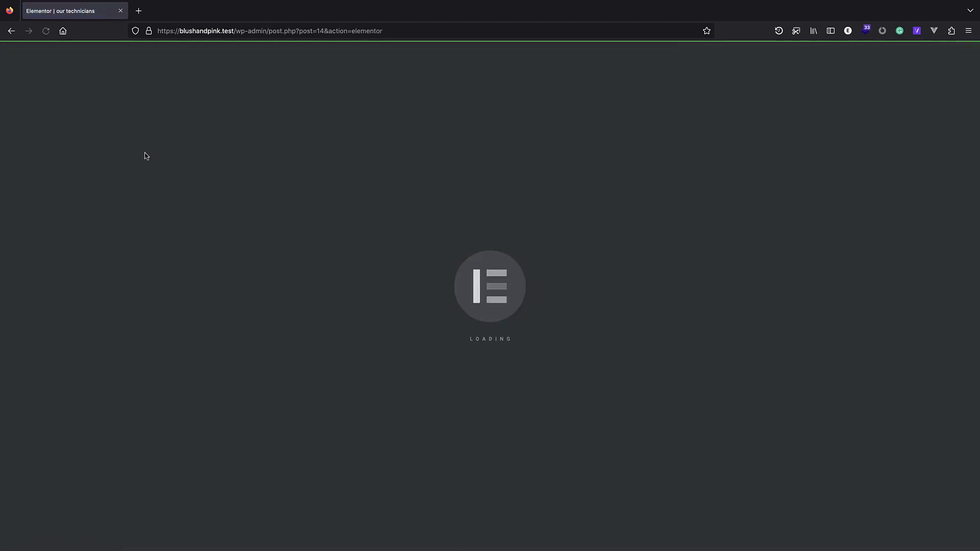
Add a Loop Grid with query source nail-technicians, save, and create its loop item template.
{"action": "type", "text": "lo"}
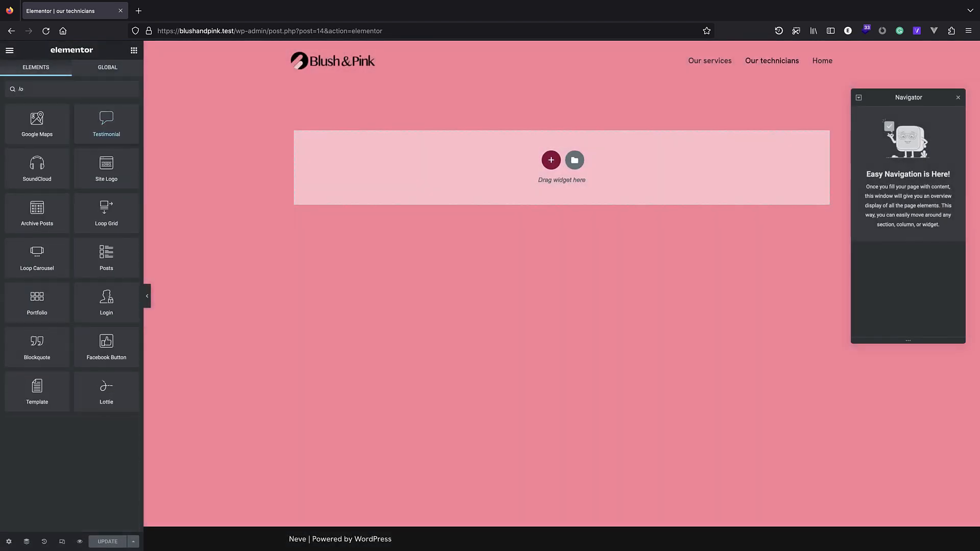
{"action": "type", "text": "op"}
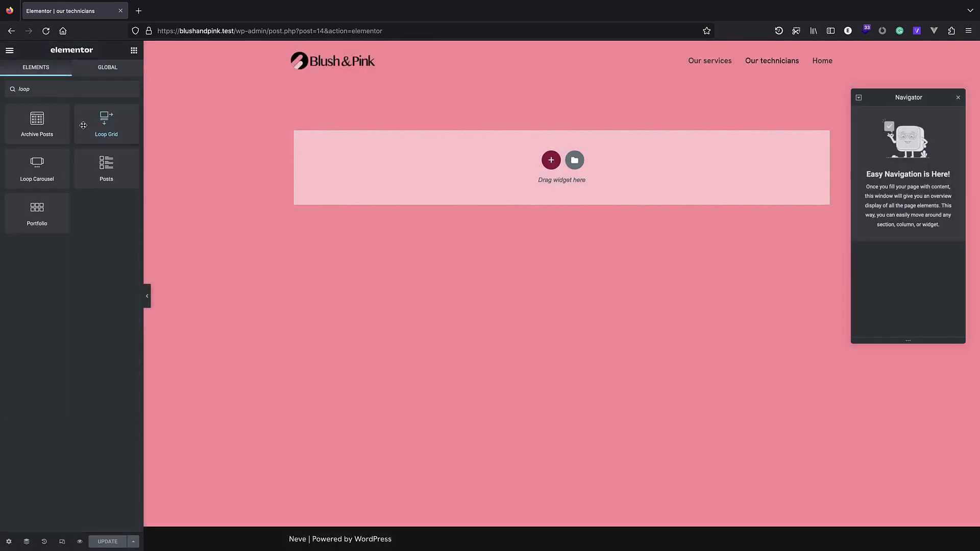
{"action": "left_click_drag", "start_coordinate": [99, 134], "coordinate": [505, 182]}
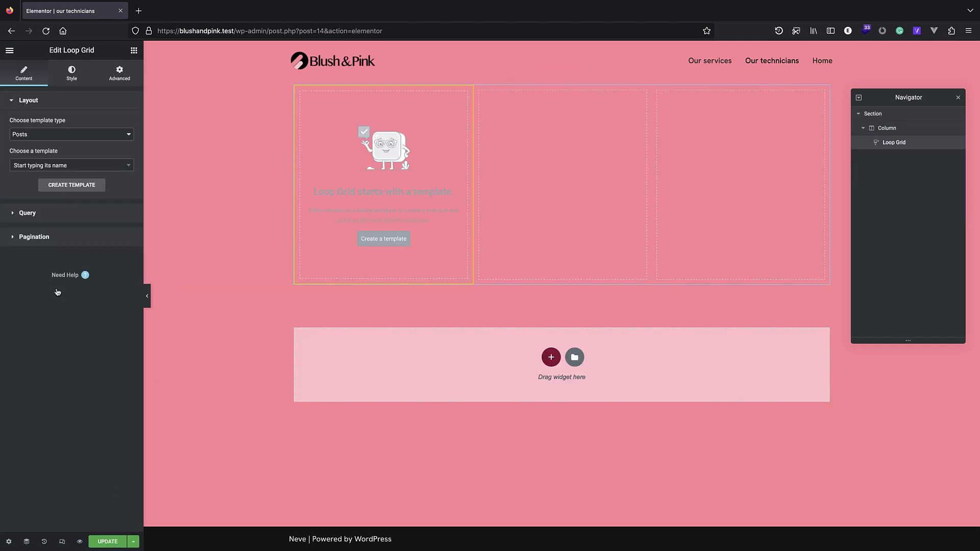
{"action": "left_click", "coordinate": [41, 214]}
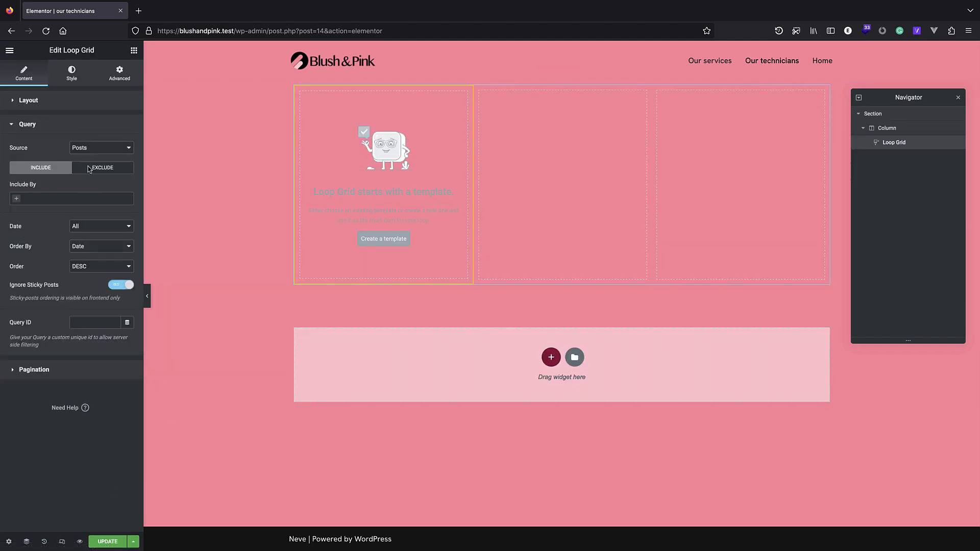
{"action": "left_click", "coordinate": [97, 149]}
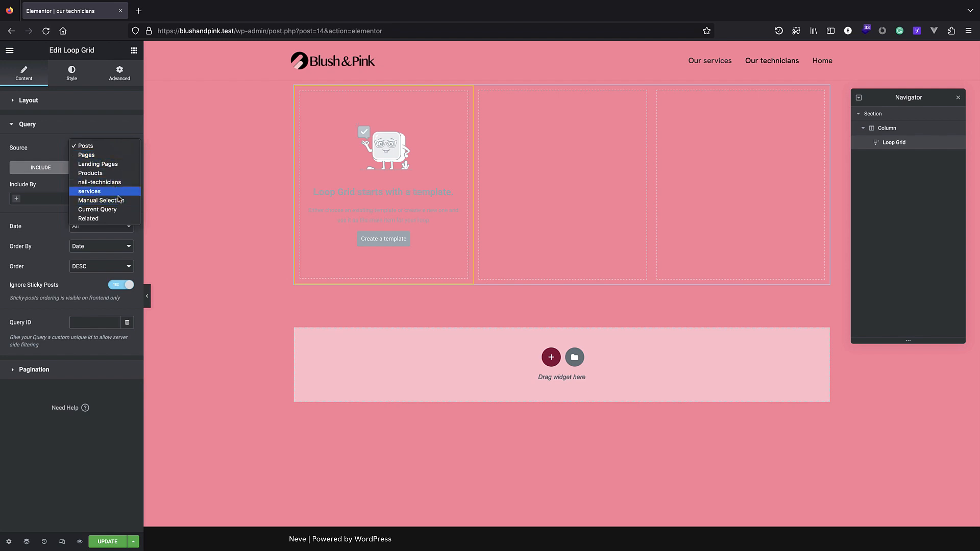
{"action": "left_click", "coordinate": [99, 182]}
{"action": "left_click", "coordinate": [96, 543]}
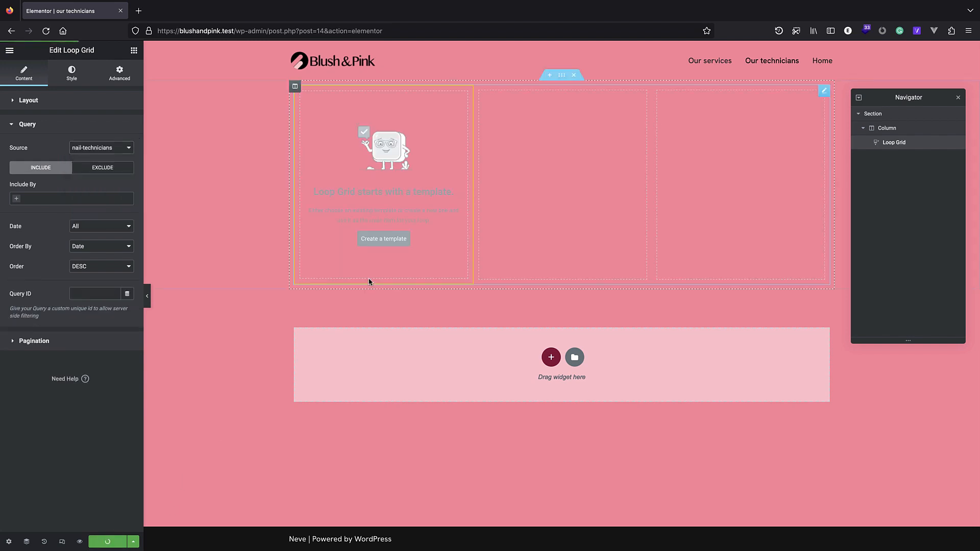
{"action": "left_click", "coordinate": [379, 241]}
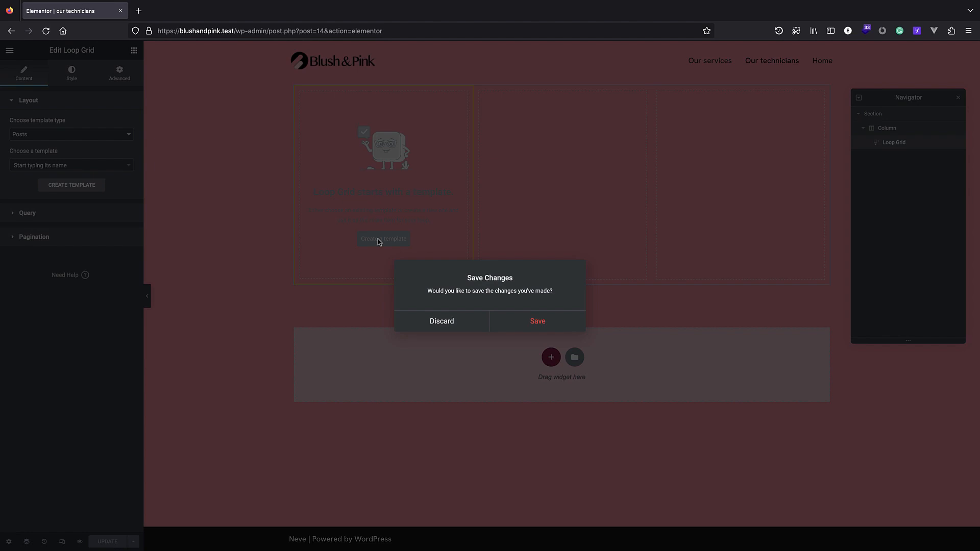
{"action": "left_click", "coordinate": [535, 322]}
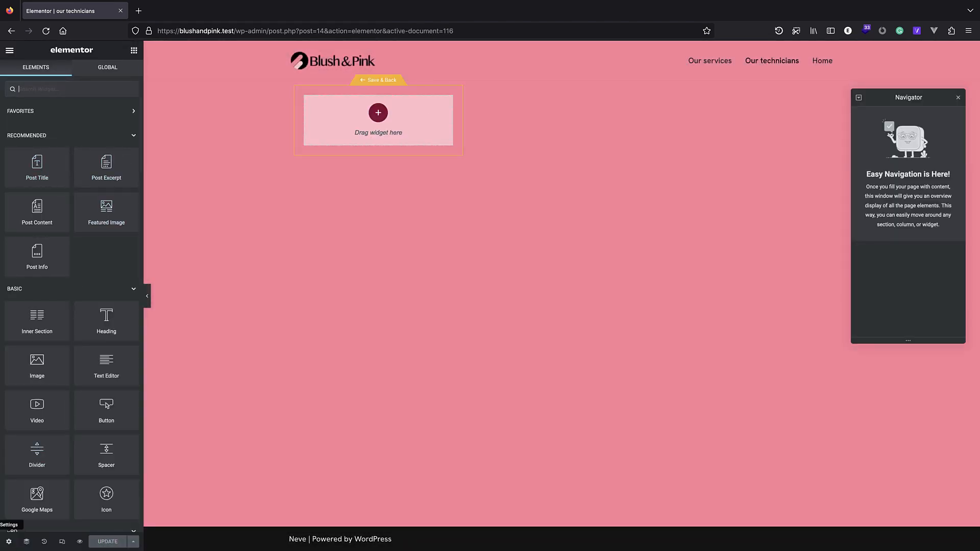
Set the template preview to the nail-technicians post 'lily'.
{"action": "left_click", "coordinate": [8, 542]}
{"action": "left_click", "coordinate": [55, 160]}
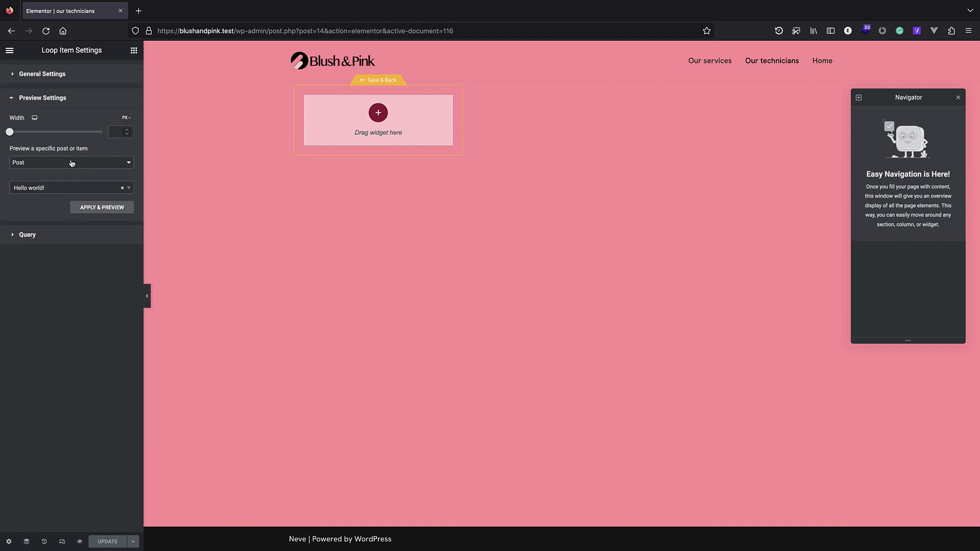
{"action": "left_click", "coordinate": [55, 162]}
{"action": "left_click", "coordinate": [77, 198]}
{"action": "left_click", "coordinate": [46, 188]}
{"action": "type", "text": "lil"}
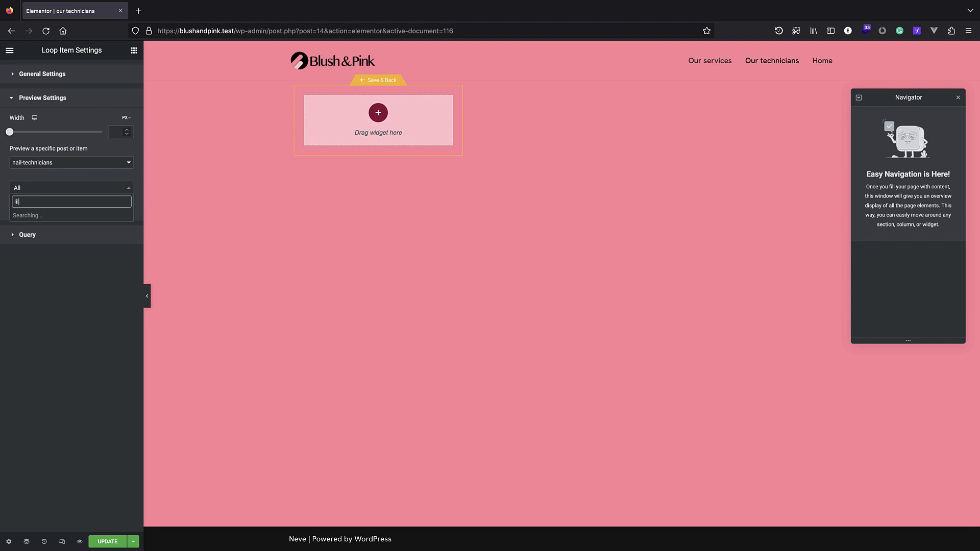
{"action": "left_click", "coordinate": [41, 219]}
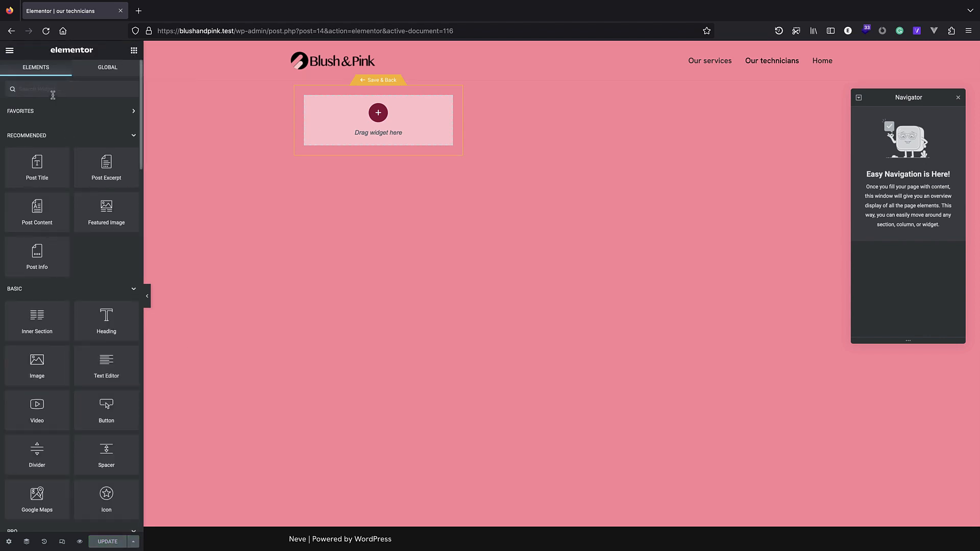
Add a Featured Image widget with a Post Title widget below it.
{"action": "left_click", "coordinate": [52, 95]}
{"action": "type", "text": "fea"}
{"action": "double_click", "coordinate": [63, 89]}
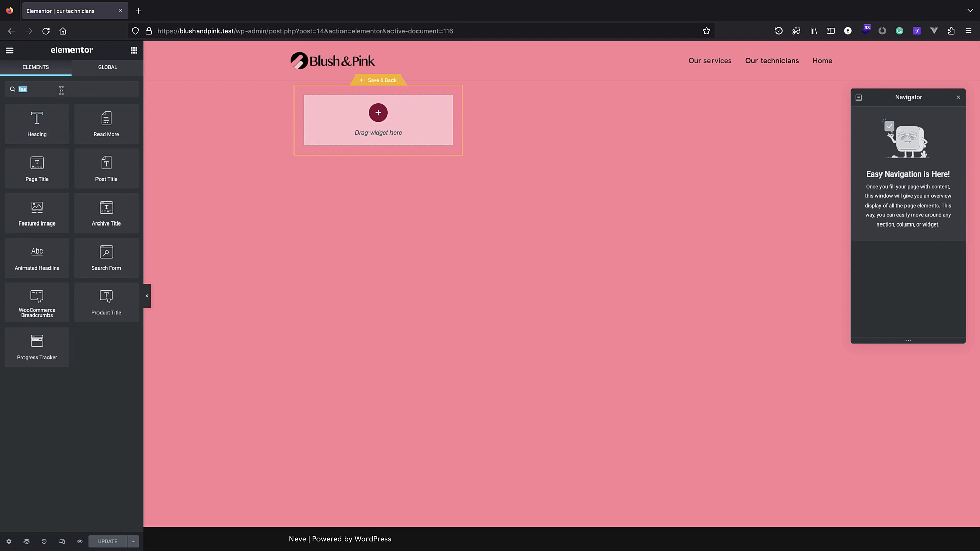
{"action": "key", "text": "BackSpace"}
{"action": "left_click_drag", "start_coordinate": [97, 194], "coordinate": [354, 134]}
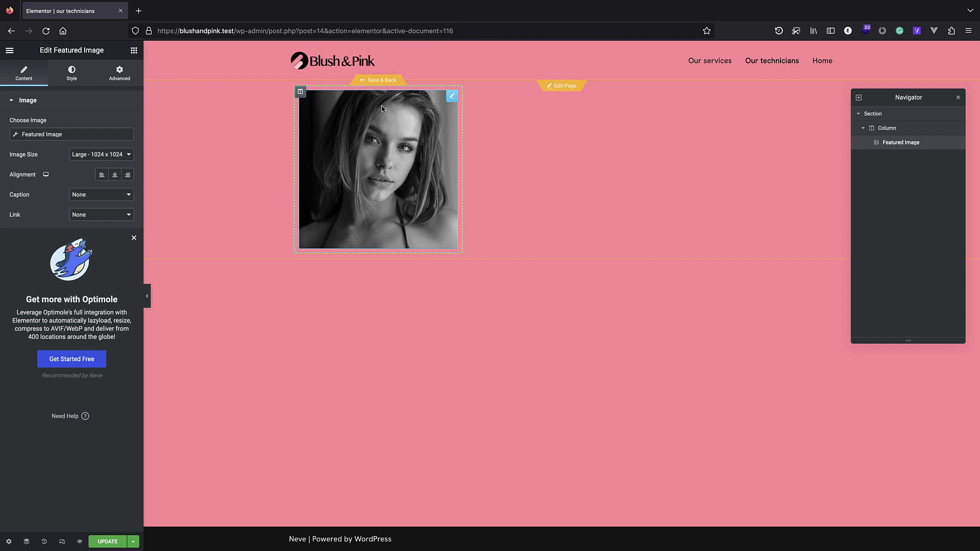
{"action": "left_click", "coordinate": [134, 50]}
{"action": "left_click_drag", "start_coordinate": [85, 161], "coordinate": [402, 252]}
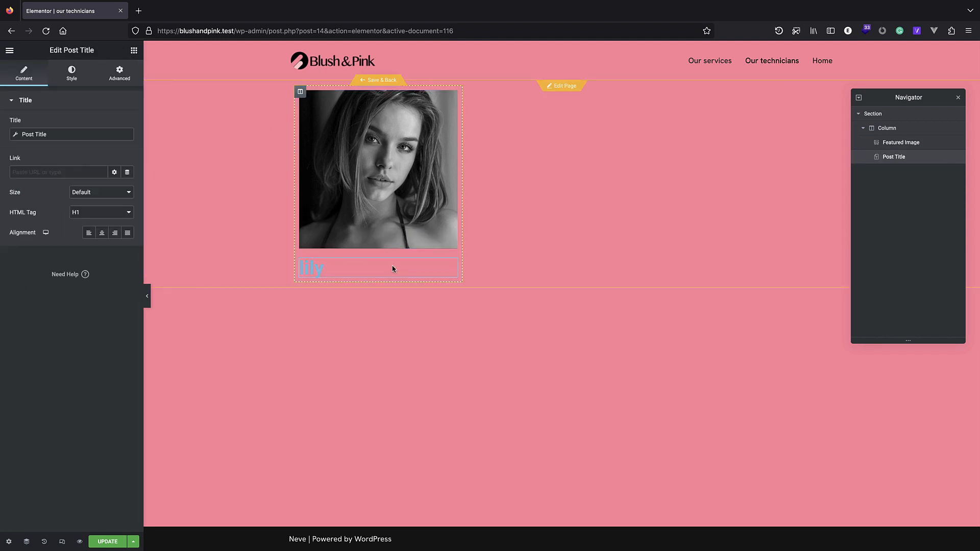
Centre the post title and make it white at 2.3 em.
{"action": "left_click", "coordinate": [101, 232]}
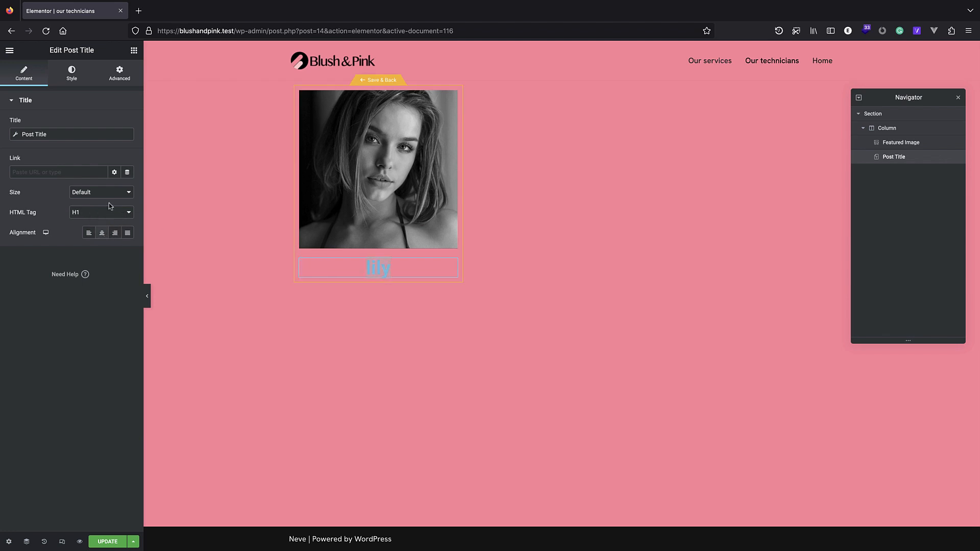
{"action": "left_click", "coordinate": [78, 74]}
{"action": "left_click", "coordinate": [129, 122]}
{"action": "left_click_drag", "start_coordinate": [31, 165], "coordinate": [10, 151]}
{"action": "left_click", "coordinate": [75, 125]}
{"action": "left_click", "coordinate": [128, 145]}
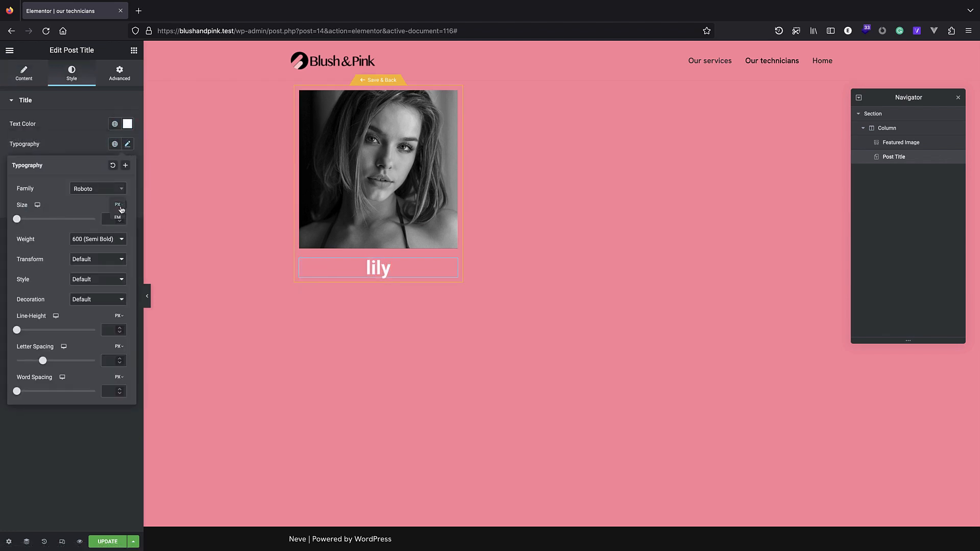
{"action": "left_click_drag", "start_coordinate": [18, 220], "coordinate": [35, 220]}
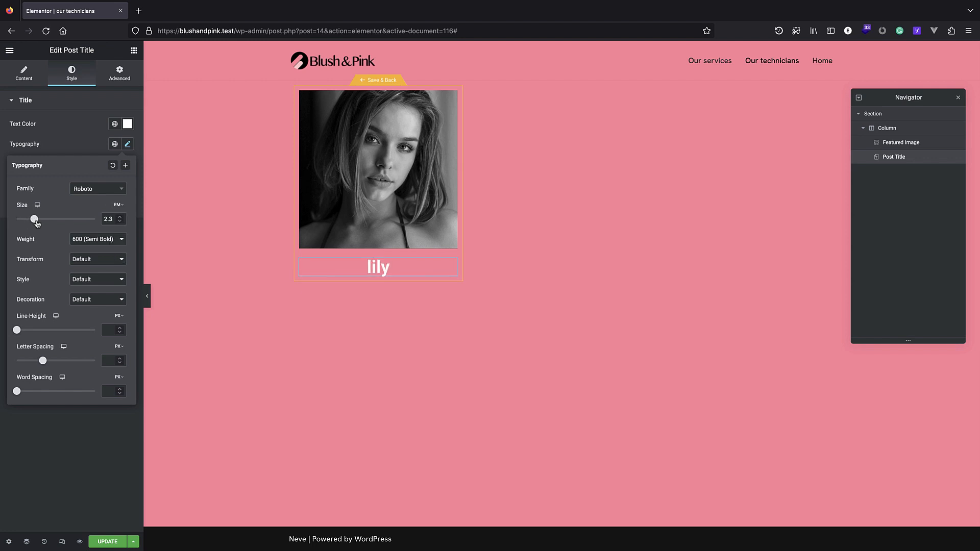
{"action": "left_click", "coordinate": [368, 176]}
{"action": "left_click", "coordinate": [83, 79]}
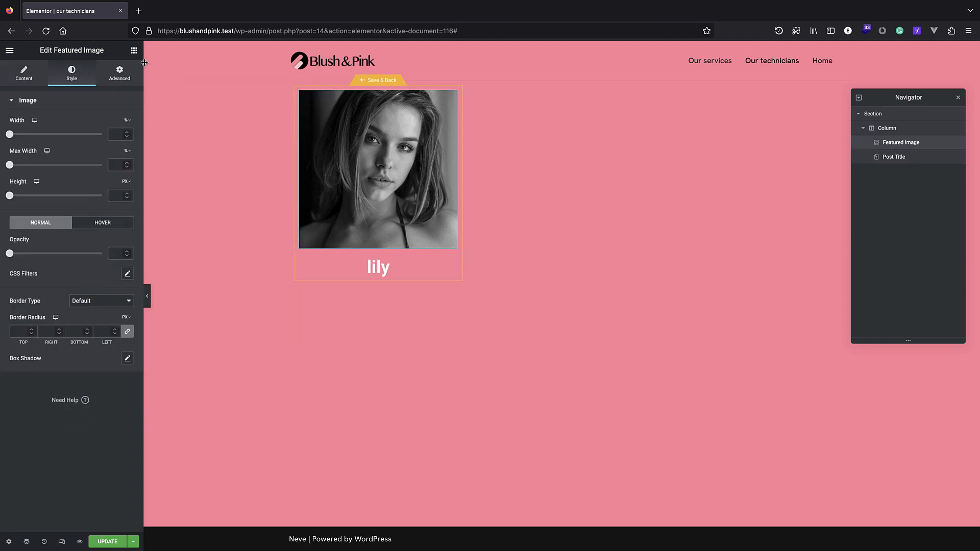
Mask the featured image into a circle.
{"action": "left_click", "coordinate": [122, 73]}
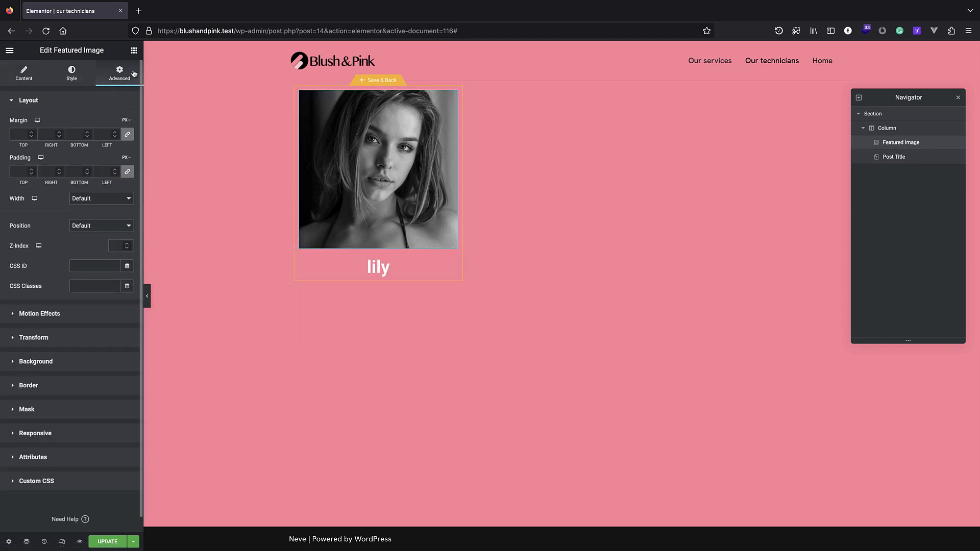
{"action": "left_click", "coordinate": [52, 412]}
{"action": "left_click", "coordinate": [125, 243]}
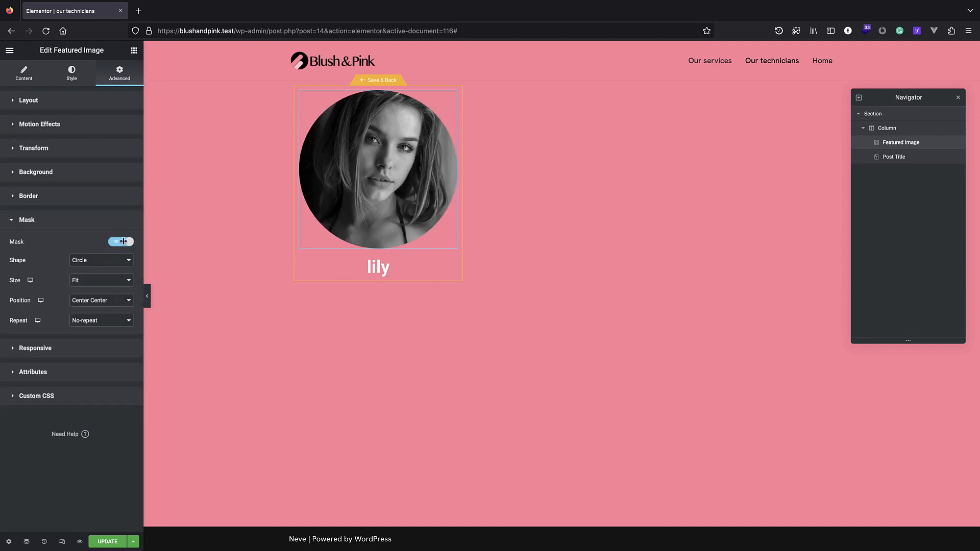
Give the card section a light pink solid background.
{"action": "left_click", "coordinate": [889, 113]}
{"action": "left_click", "coordinate": [67, 75]}
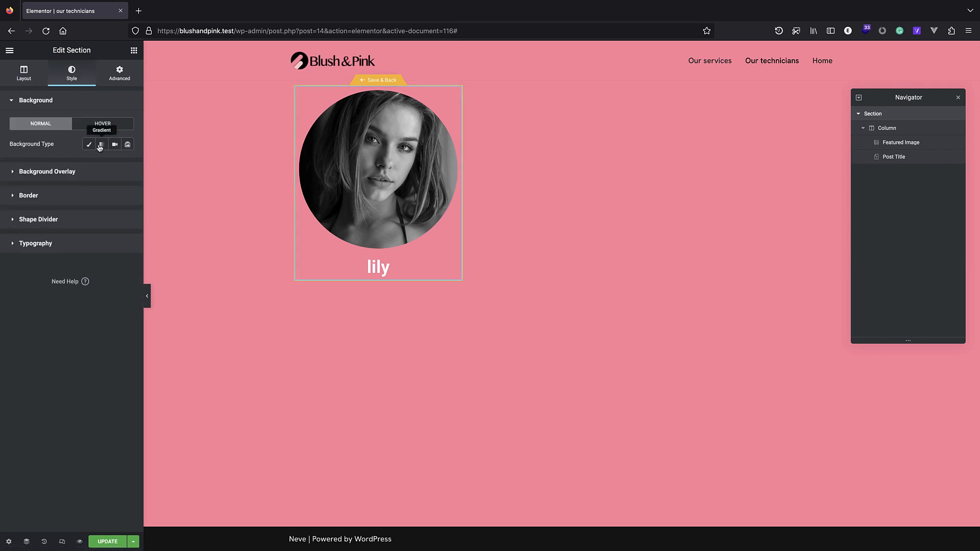
{"action": "left_click", "coordinate": [91, 145]}
{"action": "left_click", "coordinate": [127, 164]}
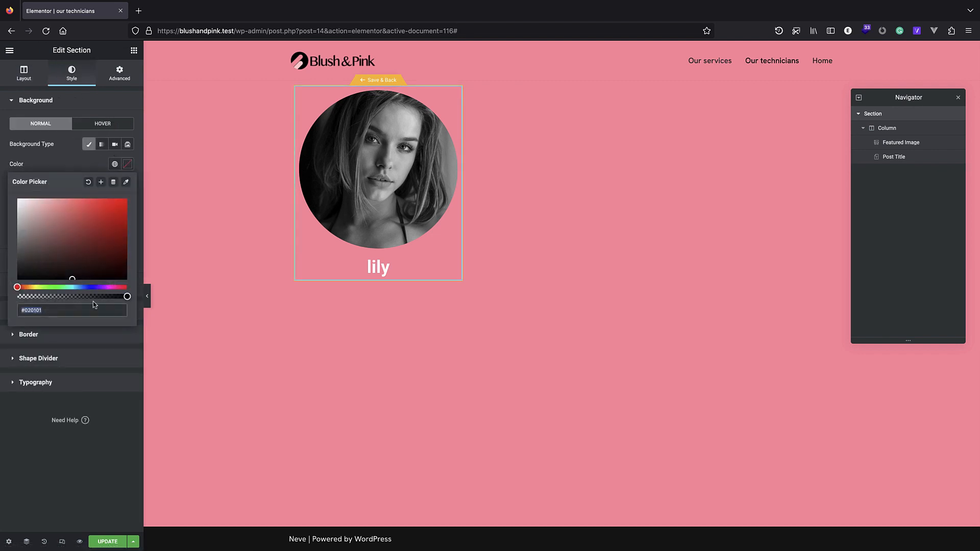
{"action": "type", "text": "#ff8ba0"}
{"action": "mouse_move", "coordinate": [53, 204]}
{"action": "left_mouse_down"}
{"action": "mouse_move", "coordinate": [42, 203]}
{"action": "mouse_move", "coordinate": [77, 200]}
{"action": "left_mouse_up"}
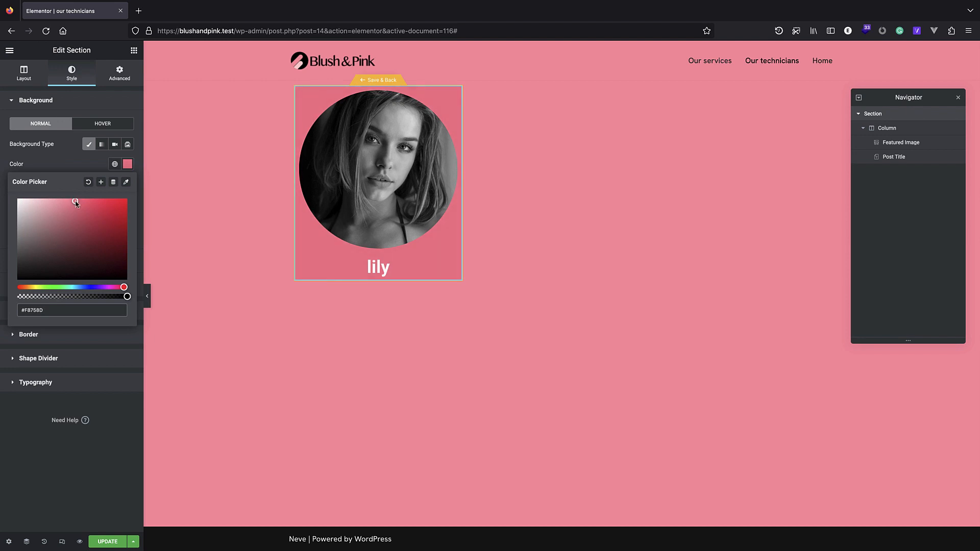
Pad the card section by 1 em on all sides.
{"action": "left_click", "coordinate": [119, 73]}
{"action": "left_click", "coordinate": [126, 158]}
{"action": "left_click", "coordinate": [125, 171]}
{"action": "left_click", "coordinate": [32, 170]}
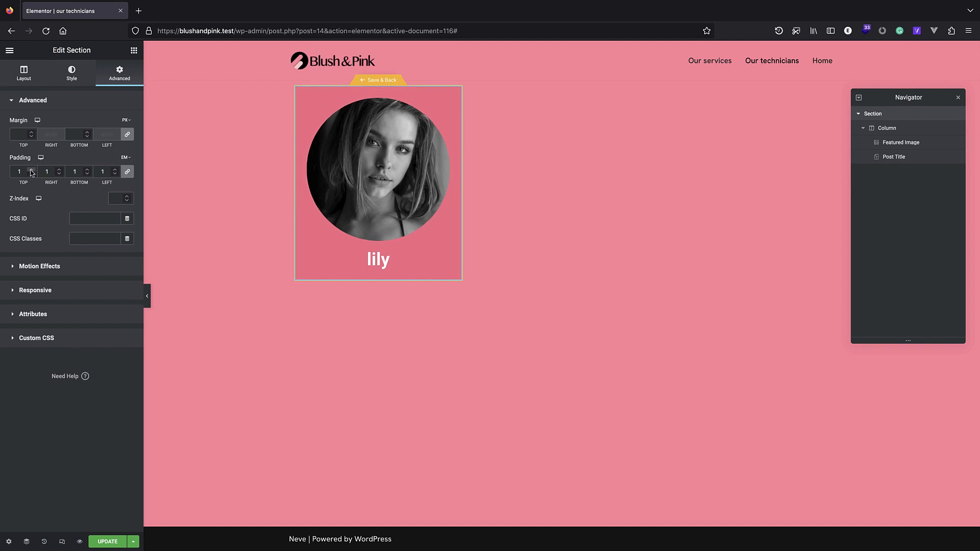
{"action": "left_click", "coordinate": [77, 81]}
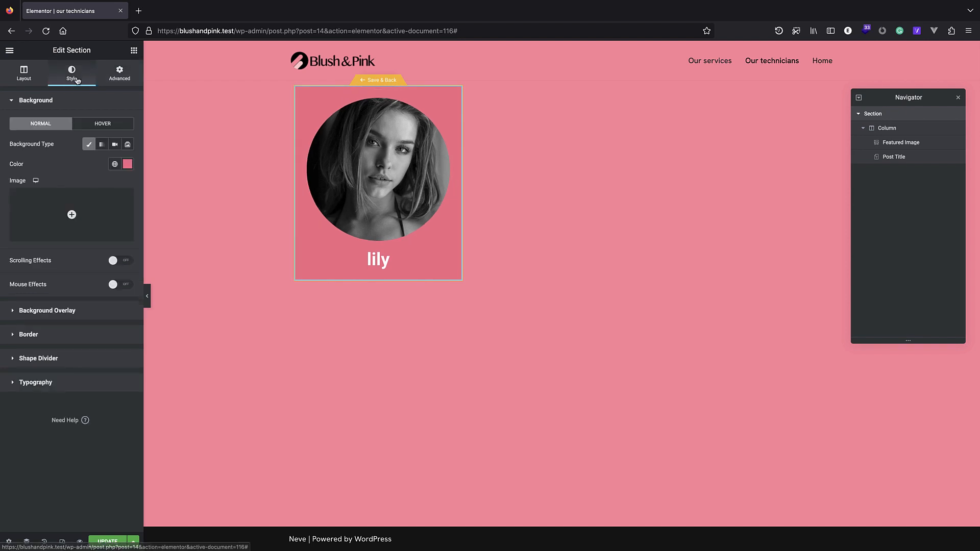
{"action": "left_click", "coordinate": [123, 81]}
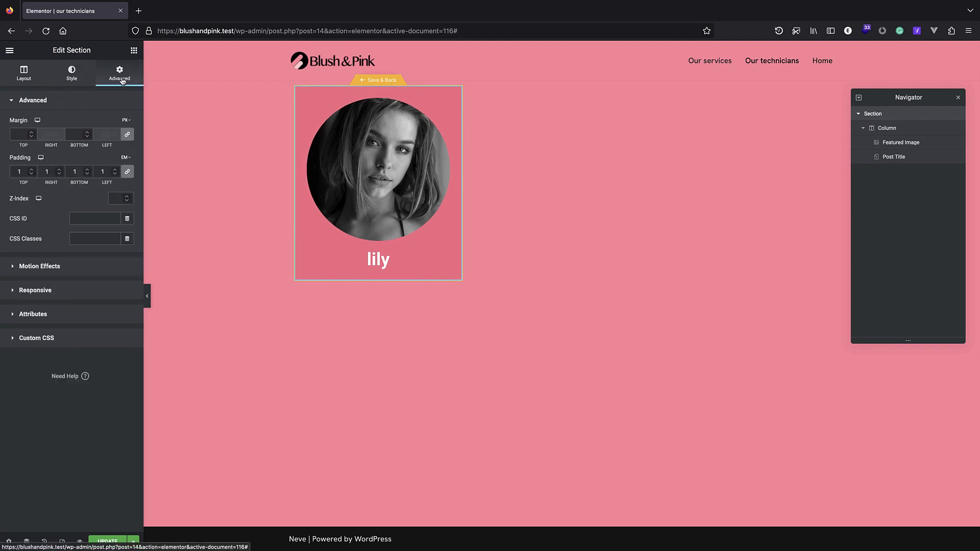
{"action": "left_click", "coordinate": [72, 79]}
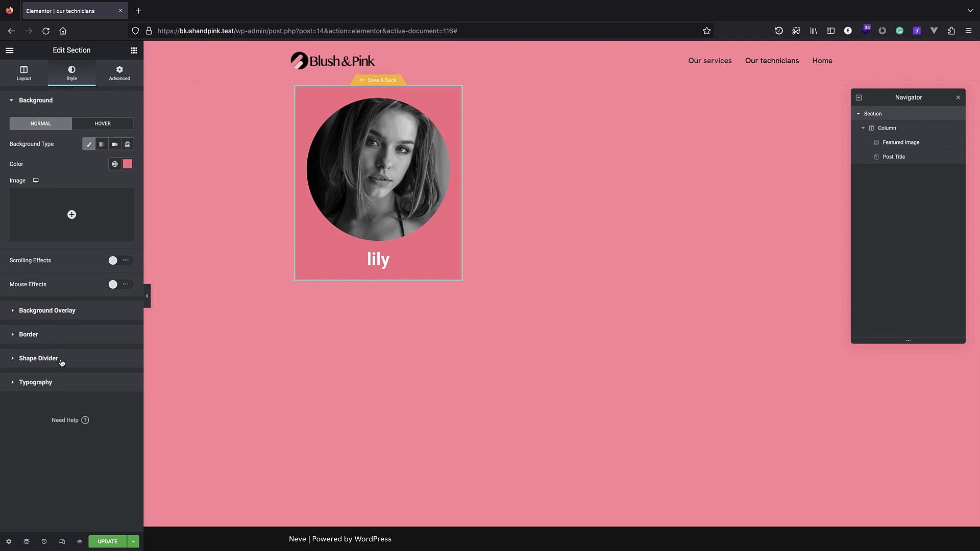
Round the card's corners by 2 em and save the template.
{"action": "left_click", "coordinate": [61, 338]}
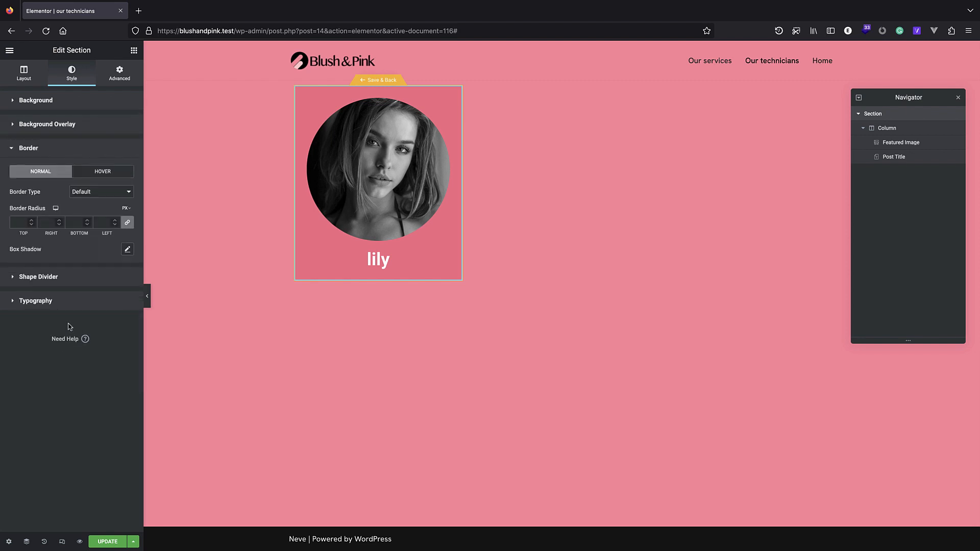
{"action": "mouse_move", "coordinate": [125, 210]}
{"action": "left_click", "coordinate": [125, 234]}
{"action": "left_click", "coordinate": [32, 221]}
{"action": "left_click", "coordinate": [31, 225]}
{"action": "left_click", "coordinate": [107, 536]}
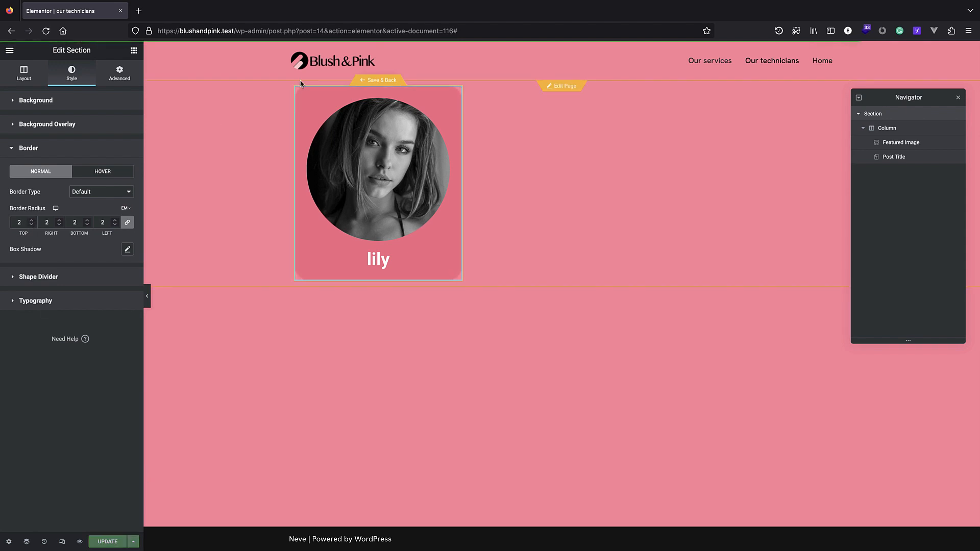
{"action": "left_click_drag", "start_coordinate": [459, 32], "coordinate": [235, 36]}
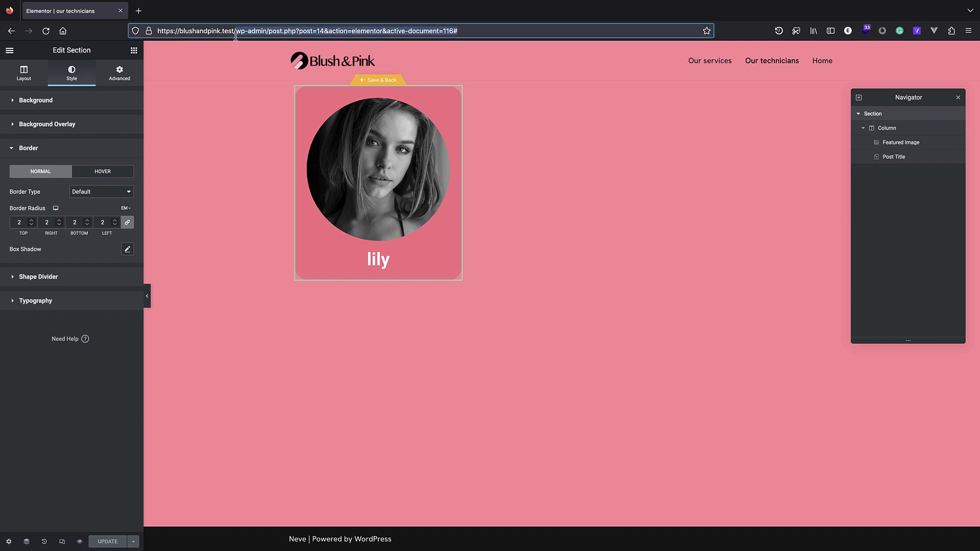
Load the front end, check the zoe, lily and Ella cards on Our technicians, then edit in Elementor.
{"action": "key", "text": "BackSpace"}
{"action": "key", "text": "Return"}
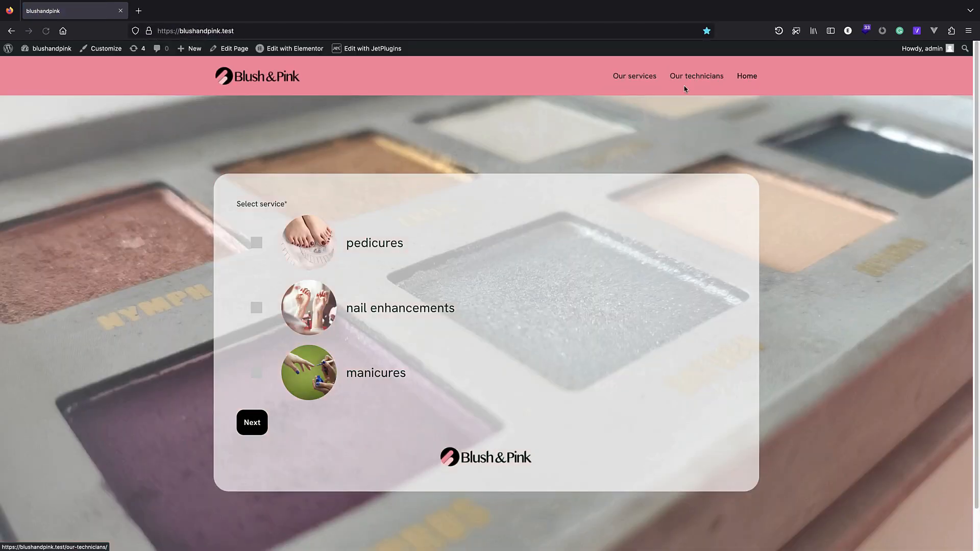
{"action": "left_click", "coordinate": [692, 77]}
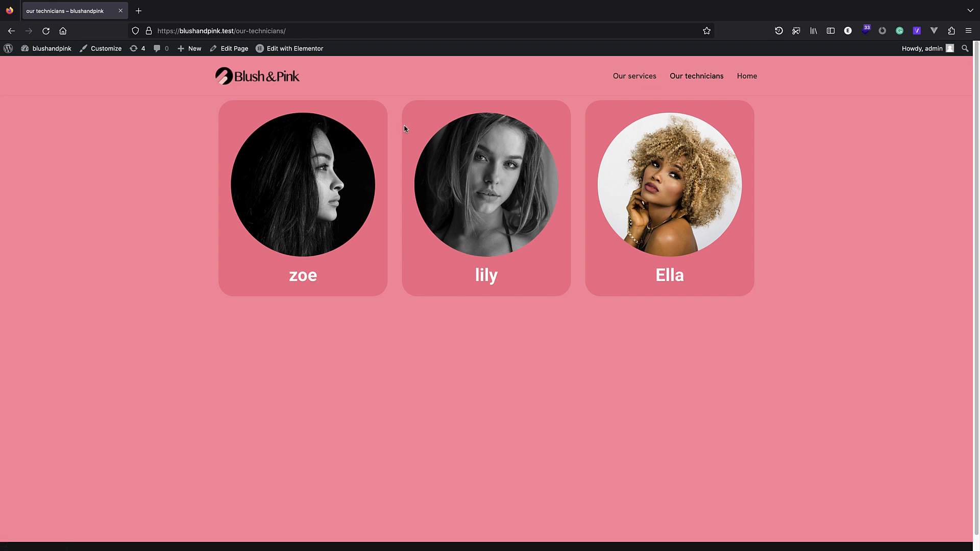
{"action": "left_click", "coordinate": [300, 49]}
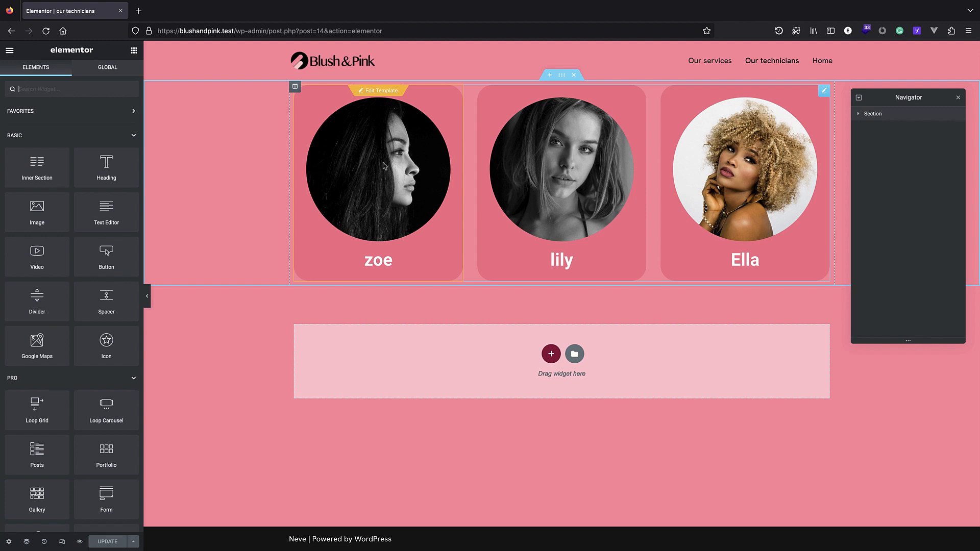
Link the card's featured image to a custom URL using the Post URL dynamic tag, and update.
{"action": "left_click", "coordinate": [379, 93]}
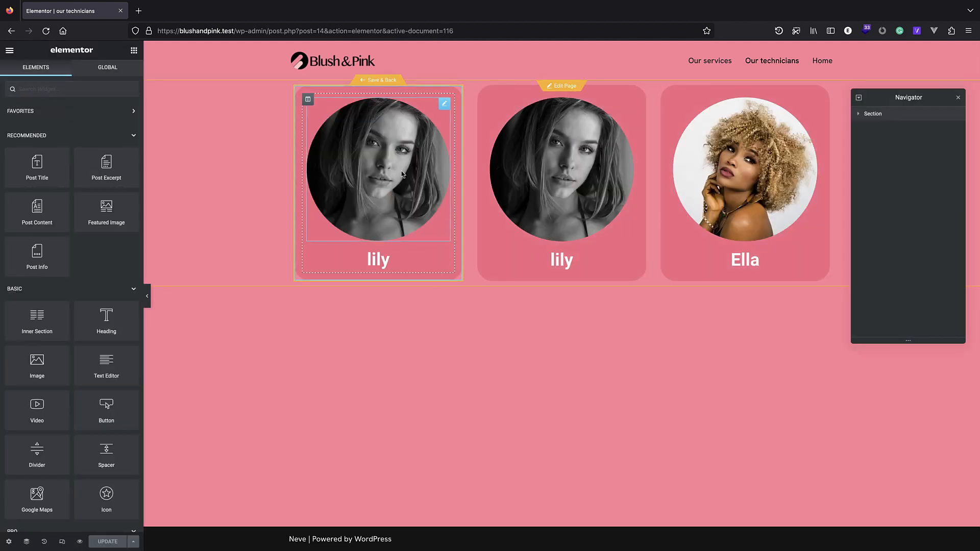
{"action": "left_click", "coordinate": [426, 237]}
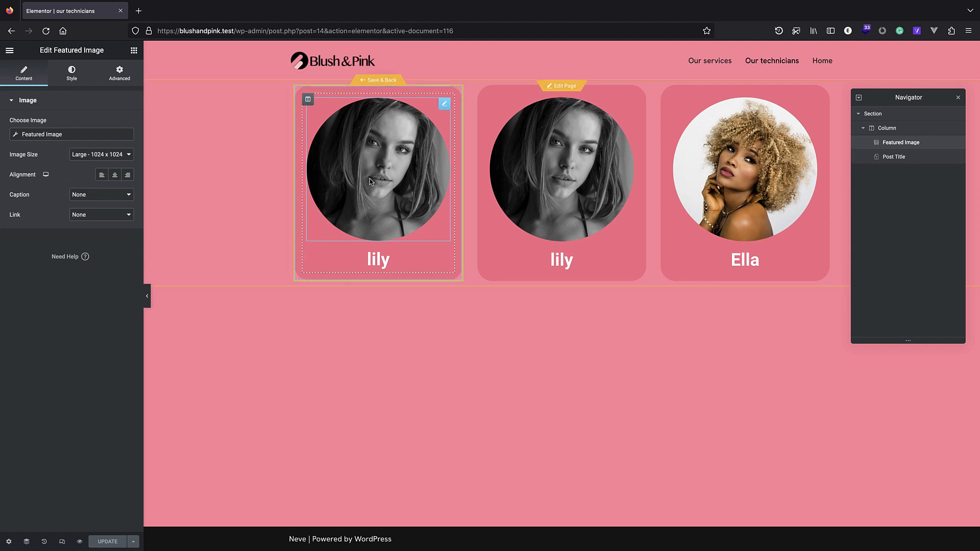
{"action": "left_click", "coordinate": [104, 218]}
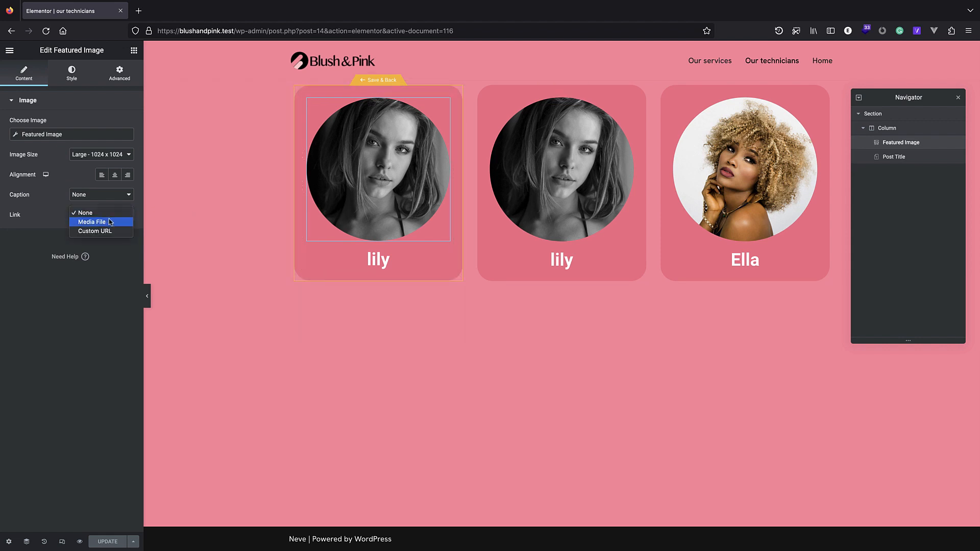
{"action": "left_click", "coordinate": [106, 232]}
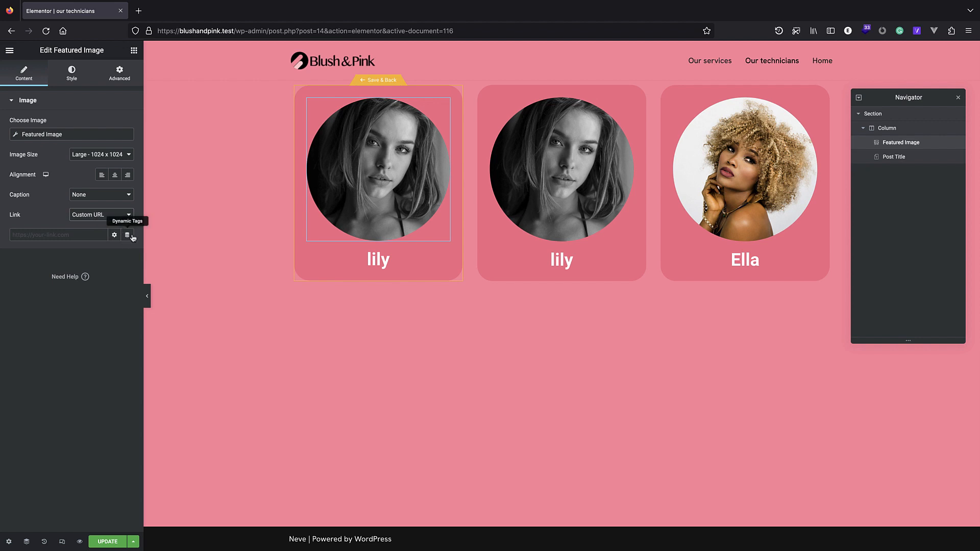
{"action": "left_click", "coordinate": [128, 236]}
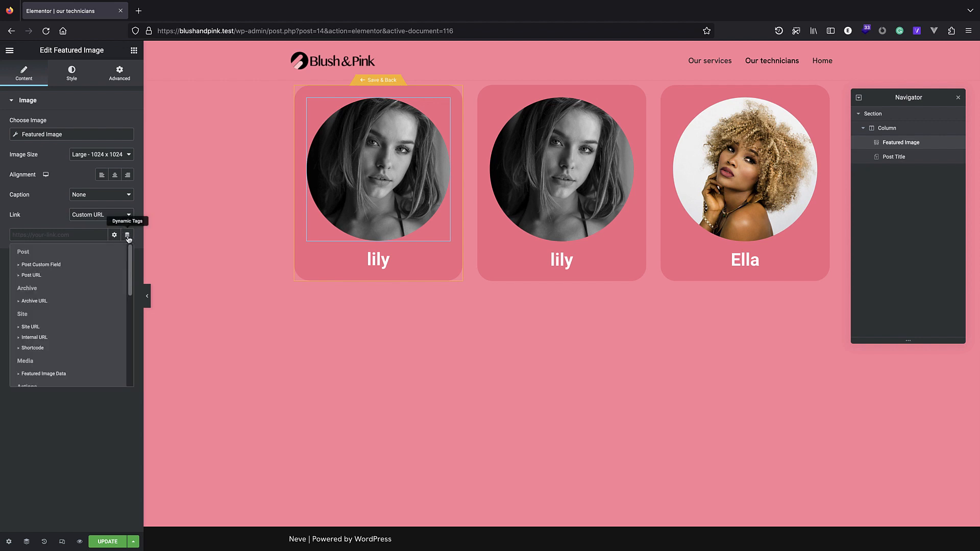
{"action": "left_click", "coordinate": [56, 275]}
{"action": "left_click", "coordinate": [108, 542]}
{"action": "left_click", "coordinate": [276, 31]}
{"action": "left_click_drag", "start_coordinate": [272, 16], "coordinate": [237, 28]}
On the front end, open Our technicians and follow zoe's card image to her post.
{"action": "key", "text": "BackSpace"}
{"action": "key", "text": "Return"}
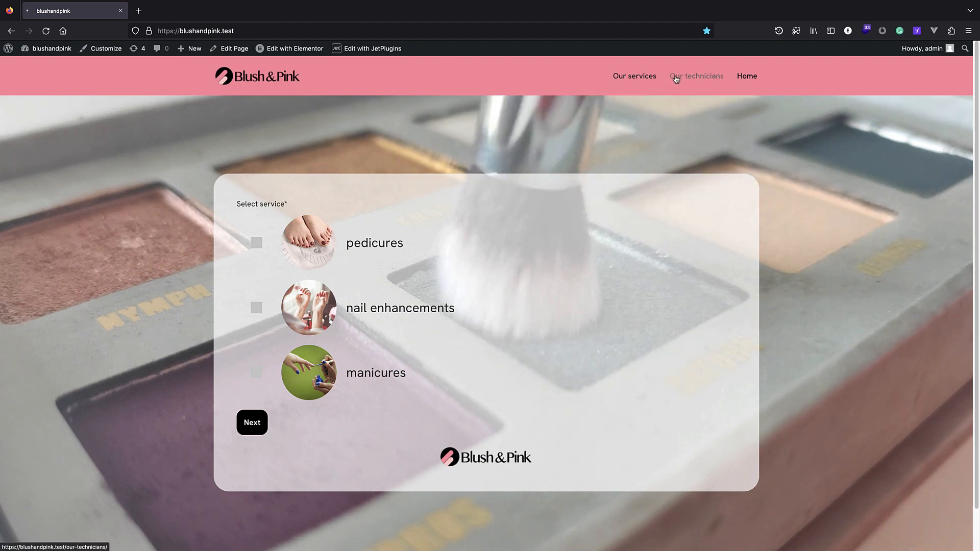
{"action": "left_click", "coordinate": [679, 76]}
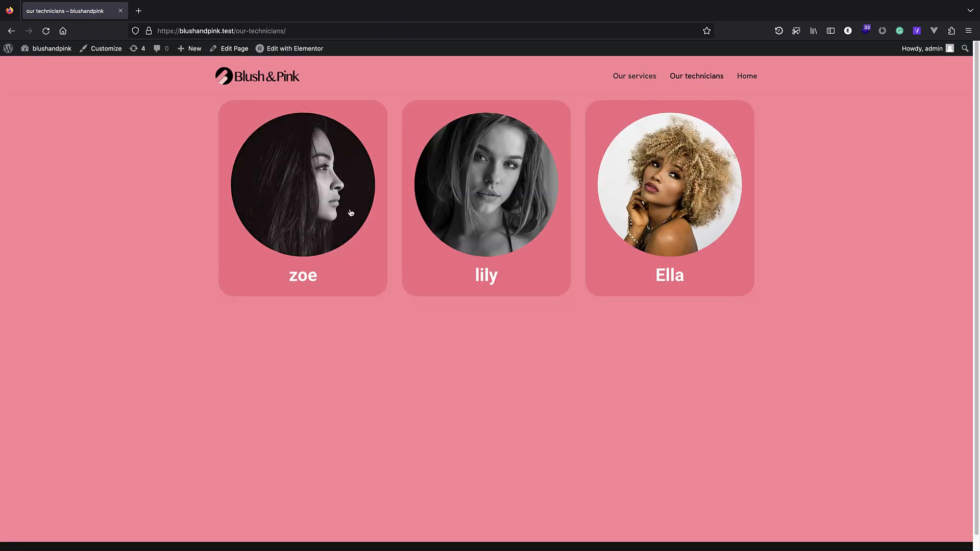
{"action": "left_click", "coordinate": [312, 211]}
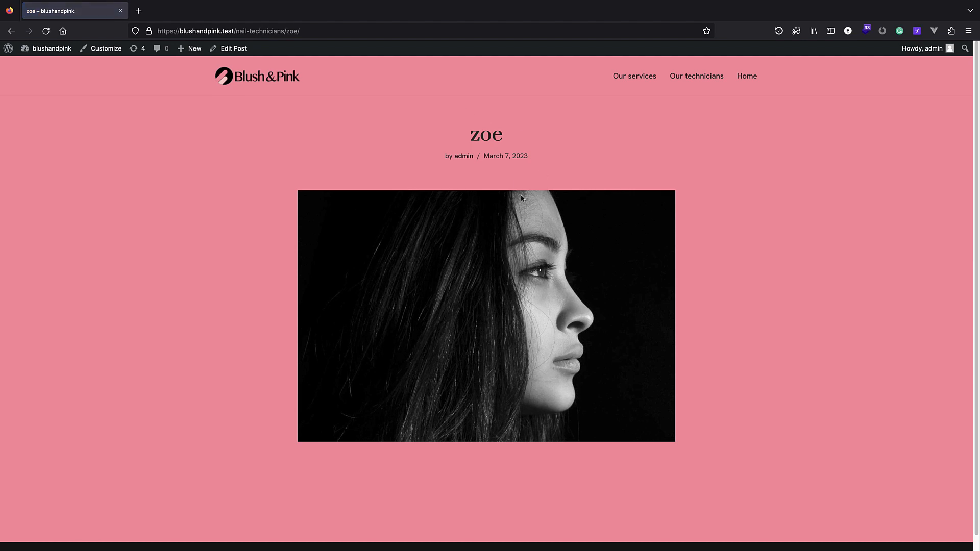
{"action": "scroll", "coordinate": [479, 237], "scroll_direction": "down", "scroll_amount": 1}
{"action": "scroll", "coordinate": [486, 94], "scroll_direction": "up", "scroll_amount": 1}
{"action": "mouse_move", "coordinate": [14, 48]}
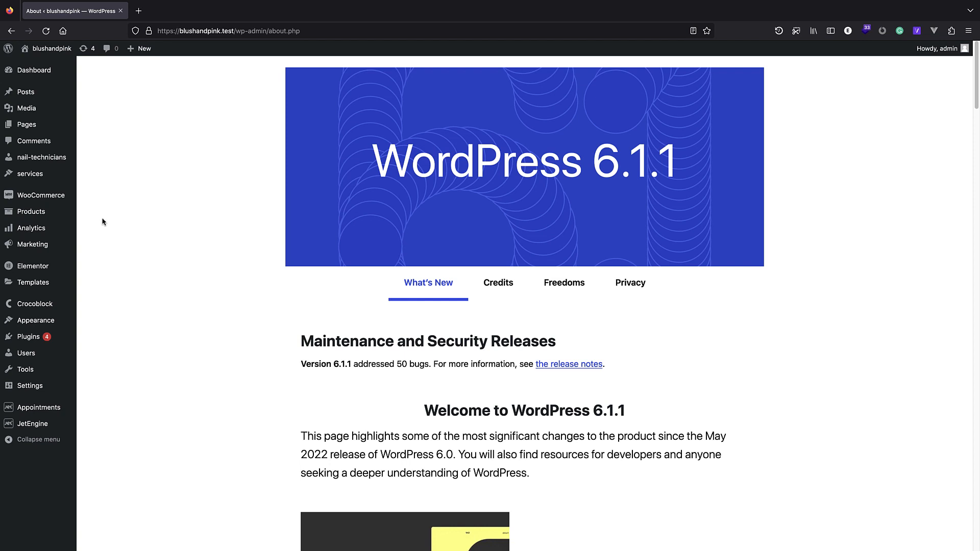
Add a new template of type Single Post and create it.
{"action": "mouse_move", "coordinate": [49, 284]}
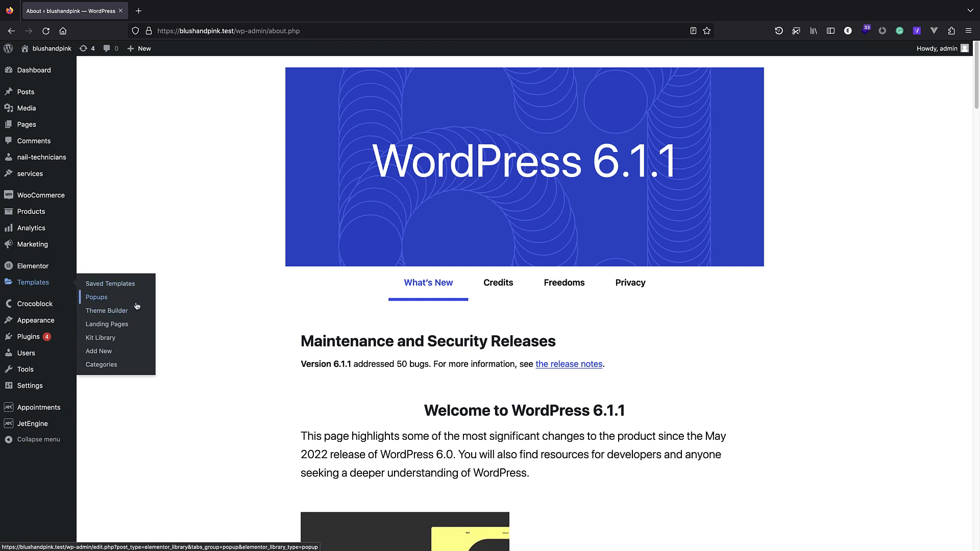
{"action": "left_click", "coordinate": [121, 353]}
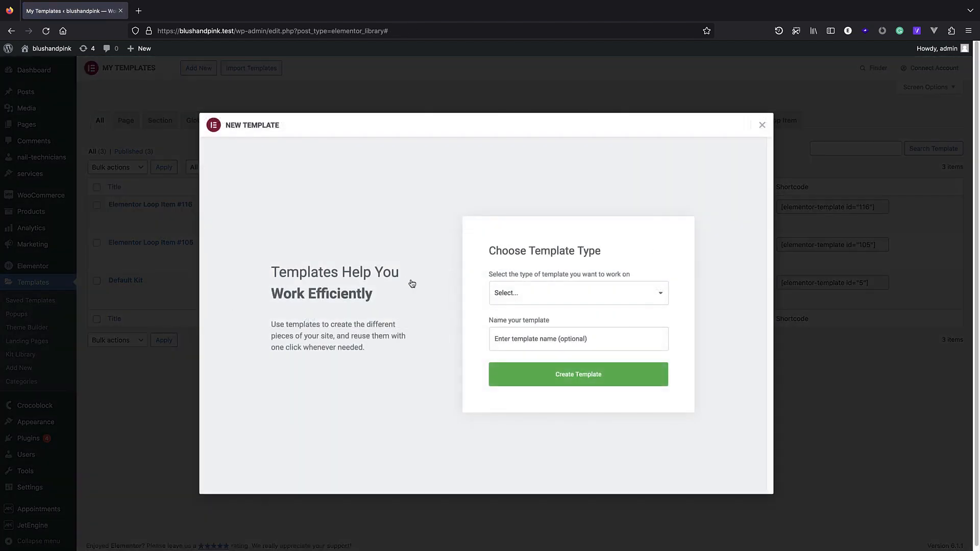
{"action": "left_click", "coordinate": [541, 292]}
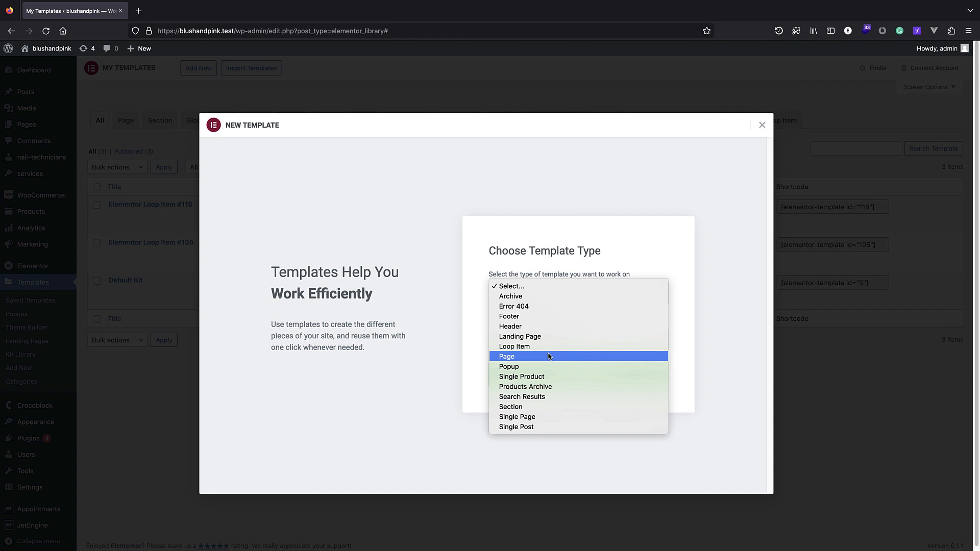
{"action": "left_click", "coordinate": [530, 428]}
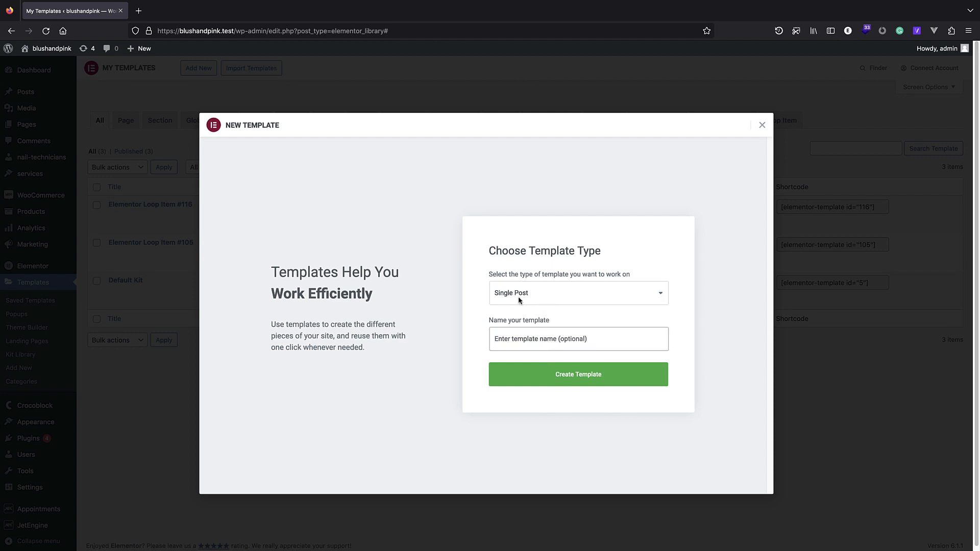
{"action": "left_click", "coordinate": [561, 381]}
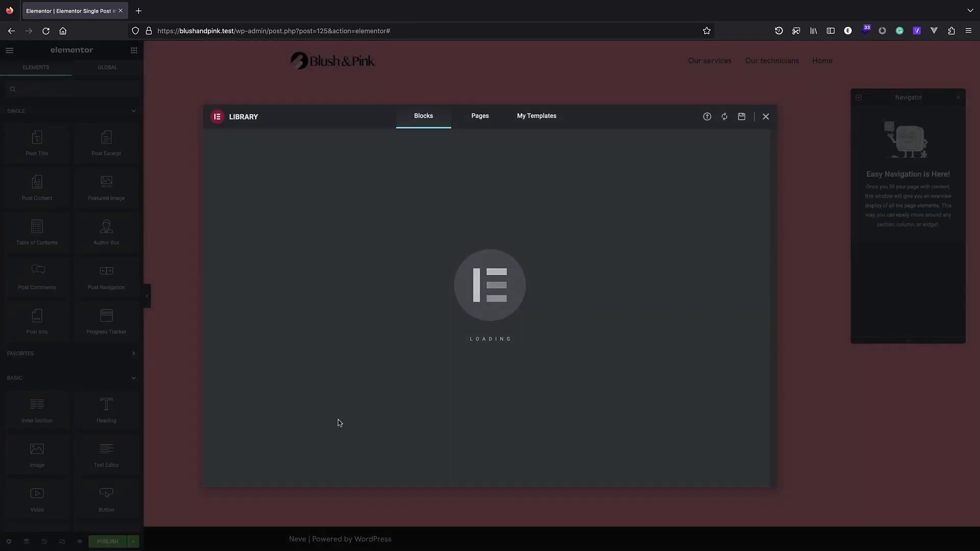
Publish the template with a display condition including all nail-technicians posts.
{"action": "left_click", "coordinate": [766, 117]}
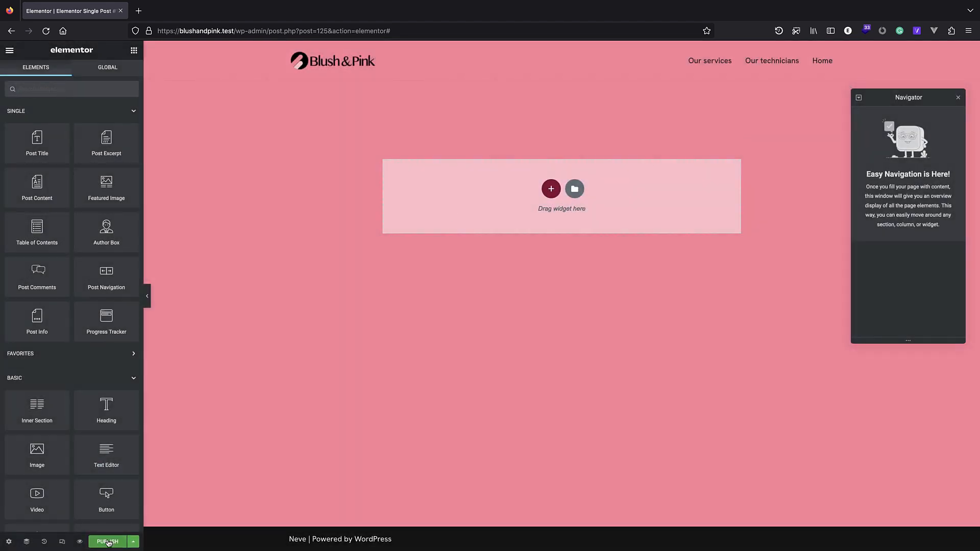
{"action": "left_click", "coordinate": [116, 542]}
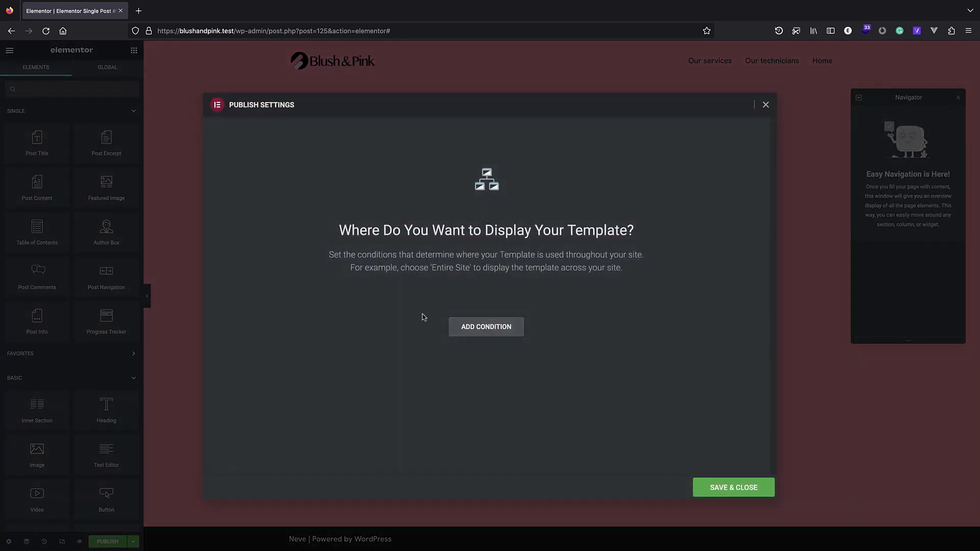
{"action": "left_click", "coordinate": [515, 332]}
{"action": "left_click", "coordinate": [477, 309]}
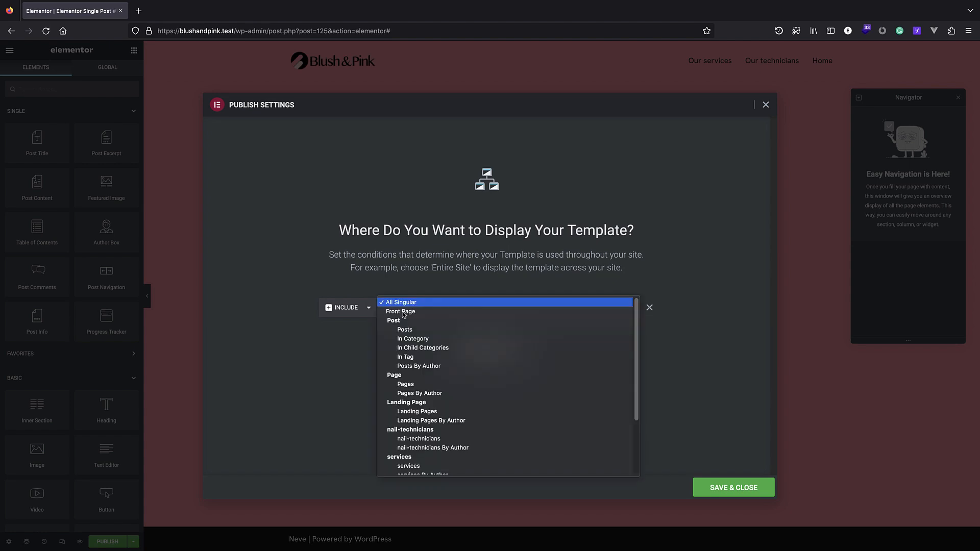
{"action": "scroll", "coordinate": [439, 352], "scroll_direction": "down", "scroll_amount": 3}
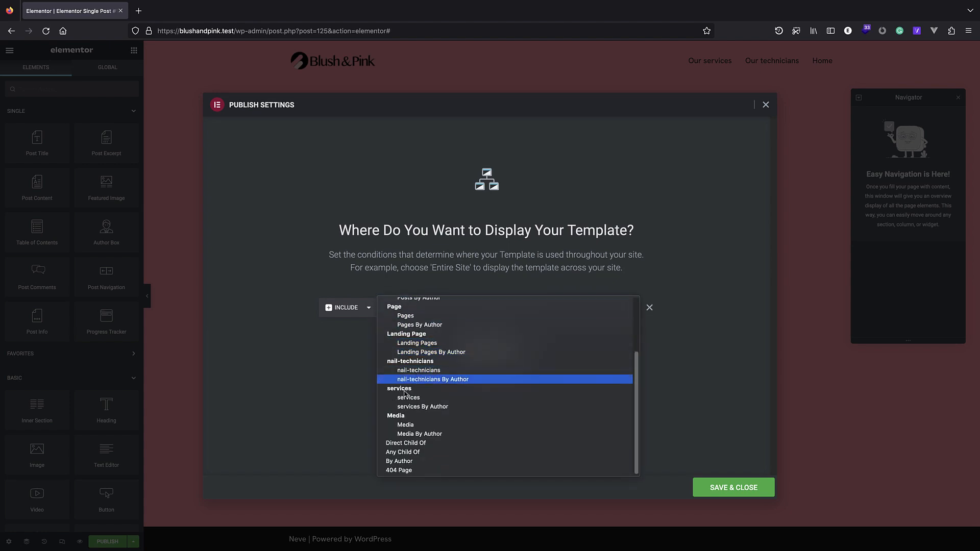
{"action": "left_click", "coordinate": [449, 371]}
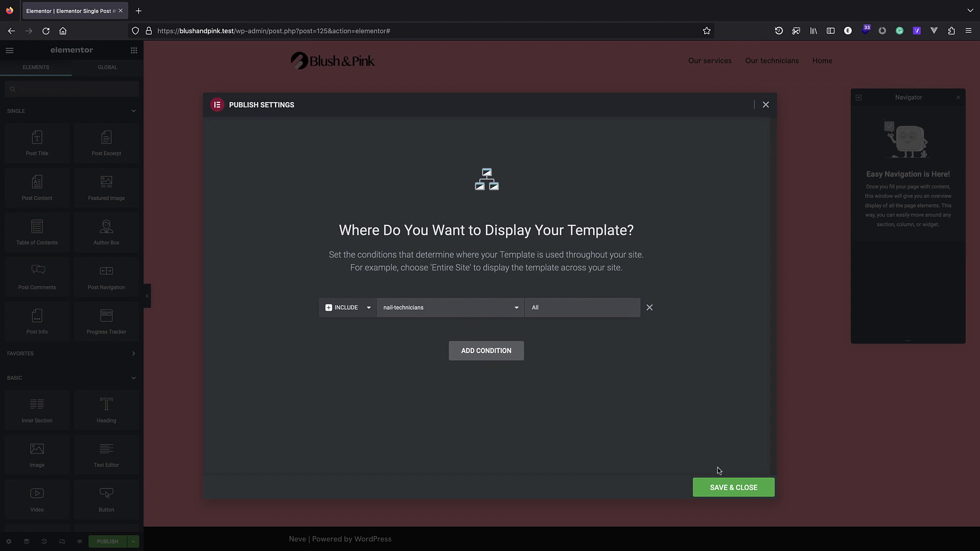
{"action": "left_click", "coordinate": [729, 486]}
{"action": "left_click", "coordinate": [548, 188]}
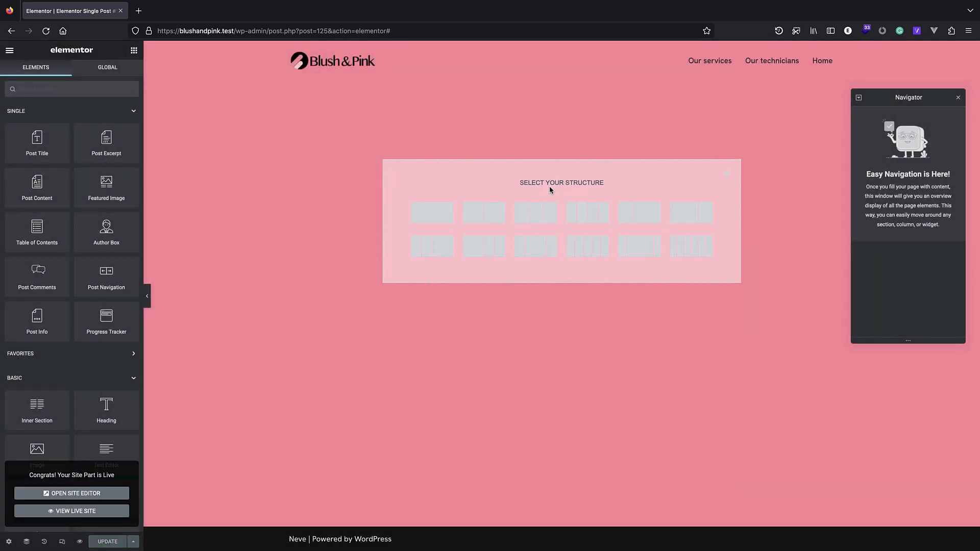
Add a full-width one-column section holding a Featured Image widget, and update the template.
{"action": "left_click", "coordinate": [446, 217]}
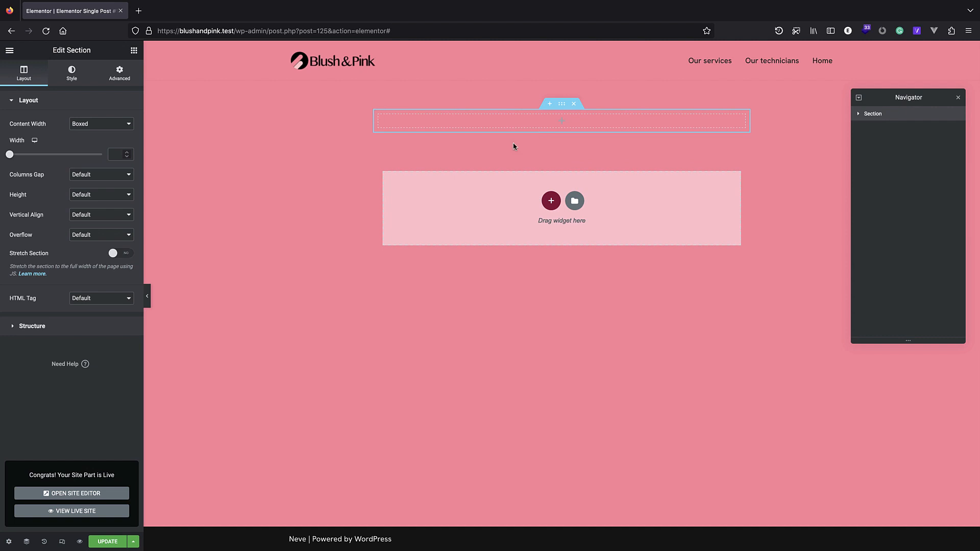
{"action": "left_click", "coordinate": [94, 124]}
{"action": "left_click", "coordinate": [97, 132]}
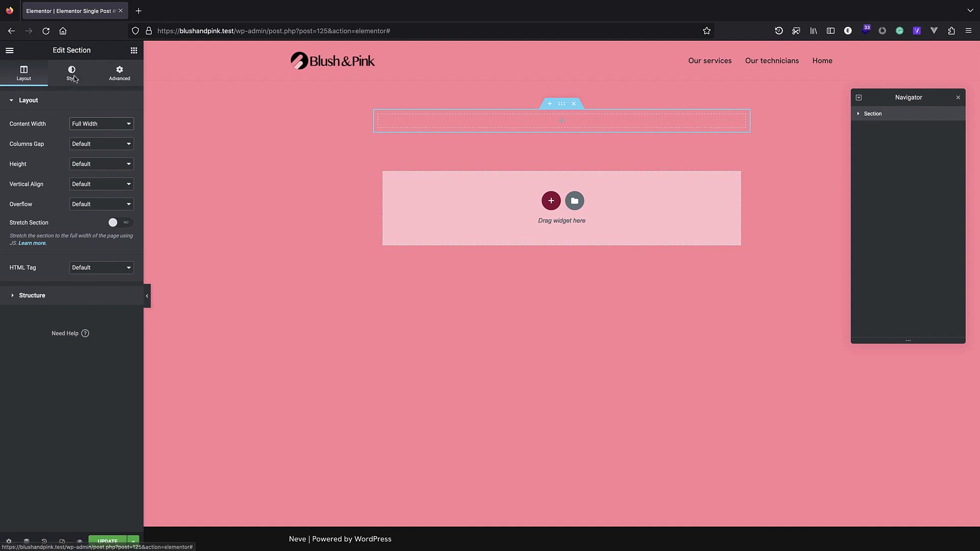
{"action": "left_click", "coordinate": [134, 51]}
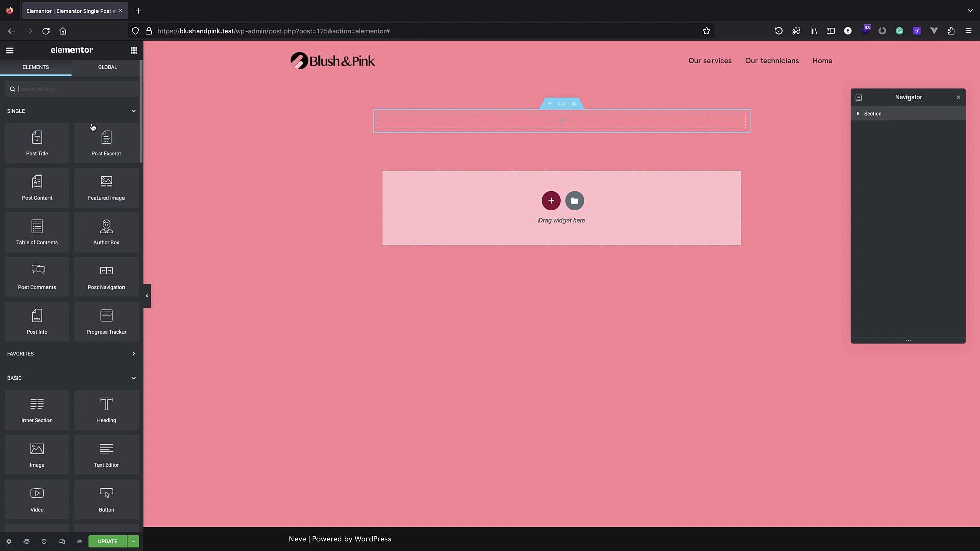
{"action": "left_click_drag", "start_coordinate": [108, 174], "coordinate": [576, 120]}
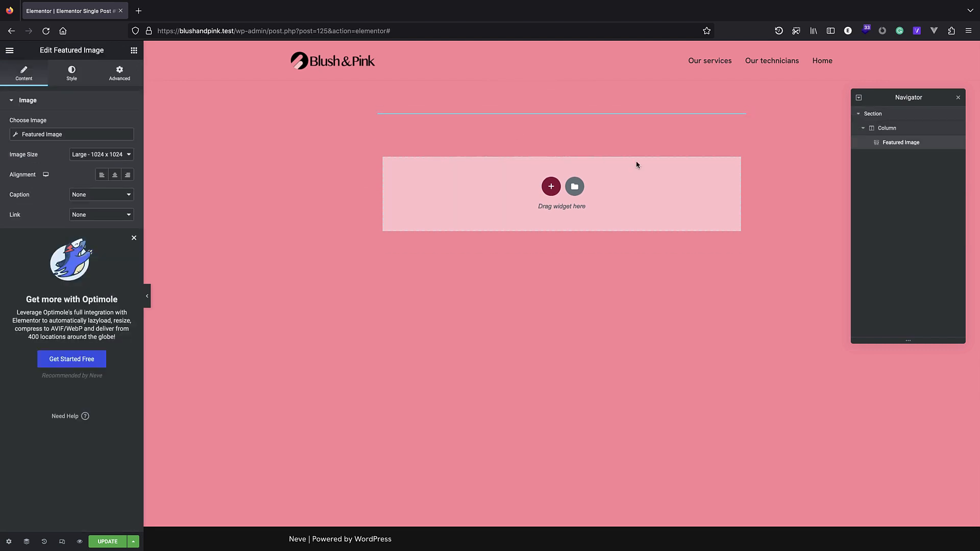
{"action": "left_click", "coordinate": [107, 542]}
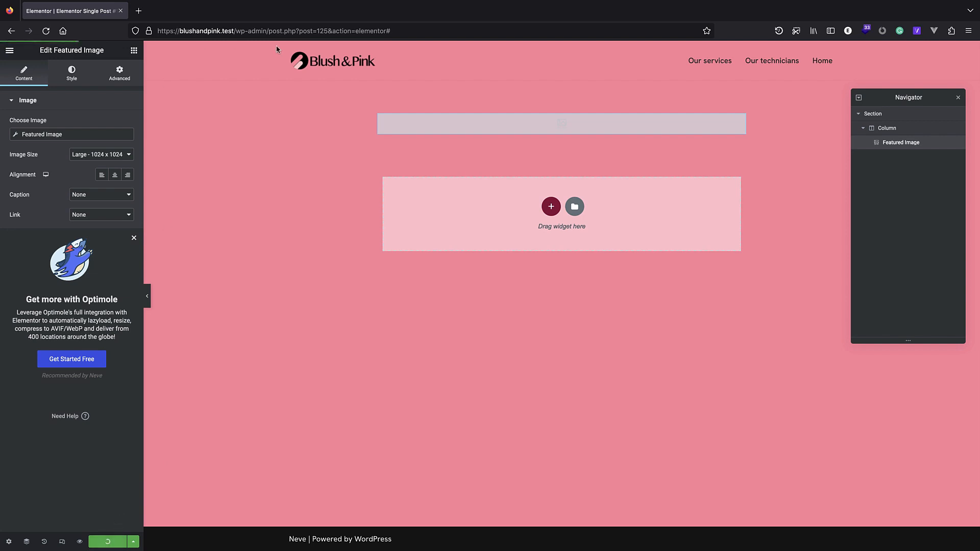
{"action": "right_click", "coordinate": [204, 37]}
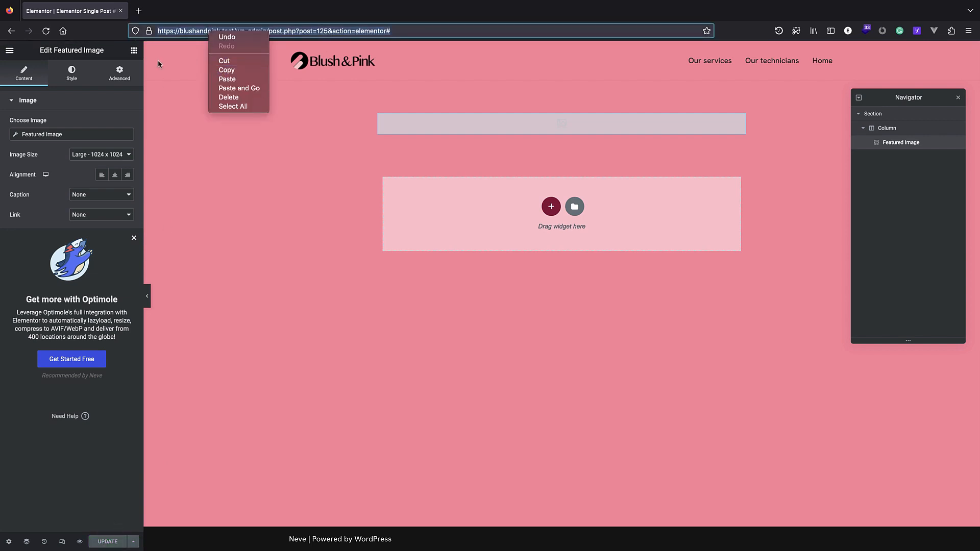
{"action": "left_click", "coordinate": [295, 34]}
{"action": "right_click", "coordinate": [295, 35]}
Load the site's home page in a new tab, trimming the admin path from the editor's address.
{"action": "left_click", "coordinate": [311, 72]}
{"action": "key", "text": "ctrl+t"}
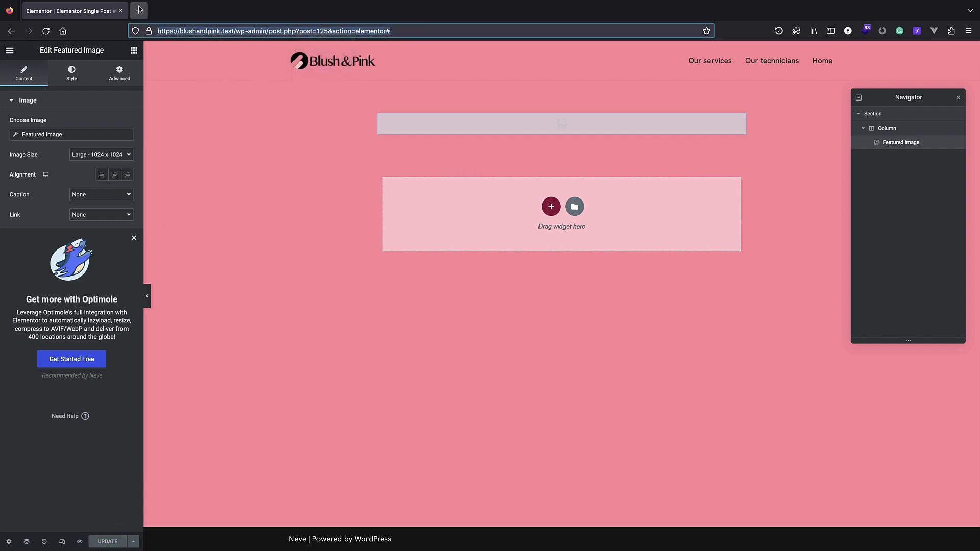
{"action": "key", "text": "ctrl+v"}
{"action": "left_click_drag", "start_coordinate": [391, 33], "coordinate": [221, 30]}
{"action": "key", "text": "BackSpace"}
{"action": "key", "text": "Return"}
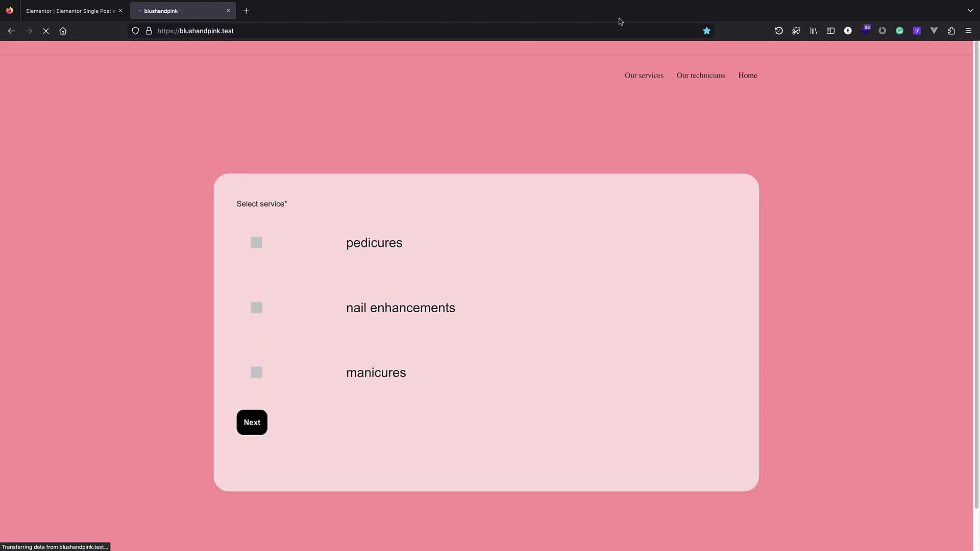
Check zoe's technician page via Our technicians, then return to the template editor.
{"action": "left_click", "coordinate": [684, 80]}
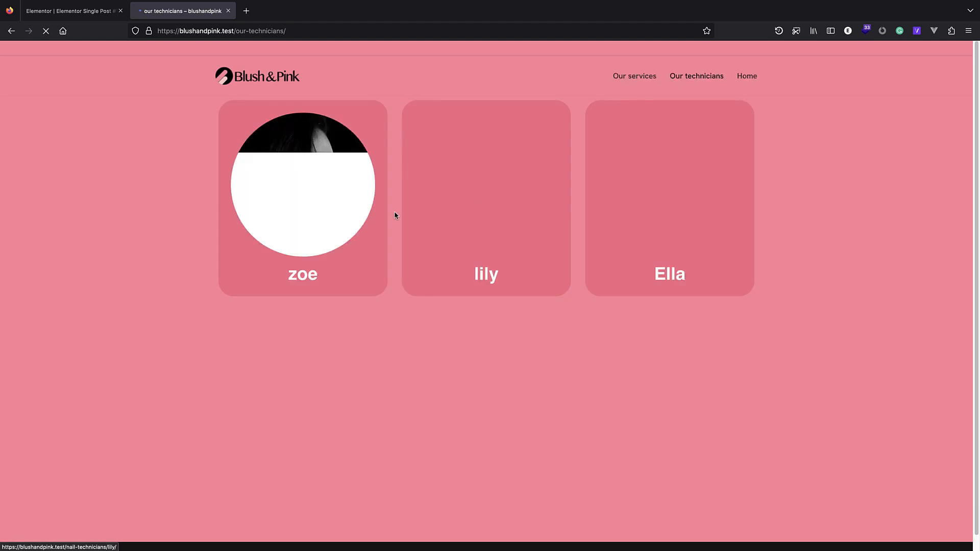
{"action": "left_click", "coordinate": [285, 150]}
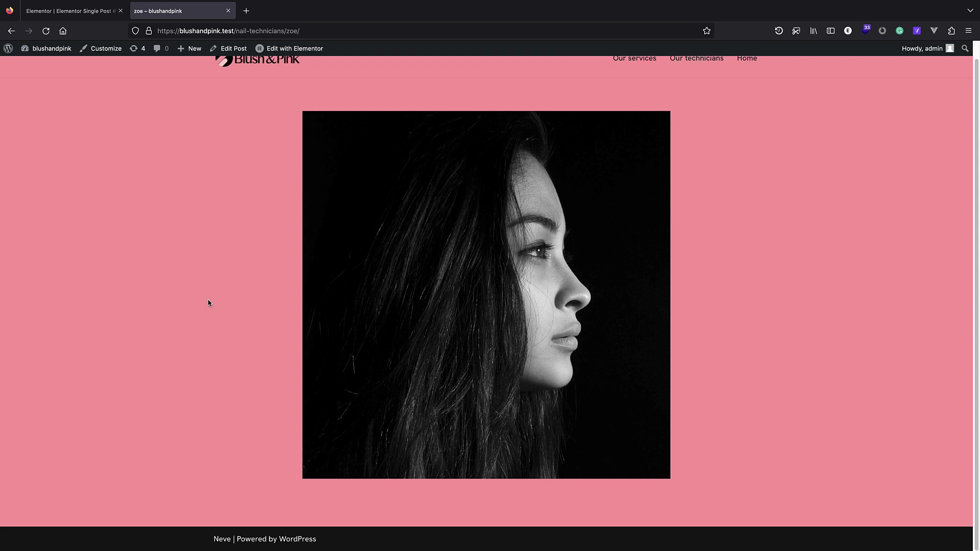
{"action": "scroll", "coordinate": [208, 302], "scroll_direction": "up", "scroll_amount": 1}
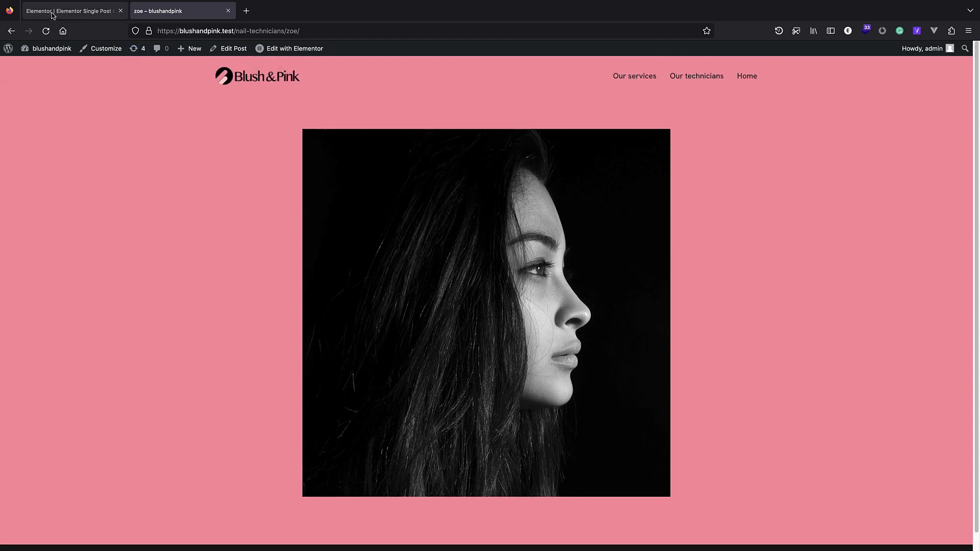
{"action": "left_click", "coordinate": [71, 11]}
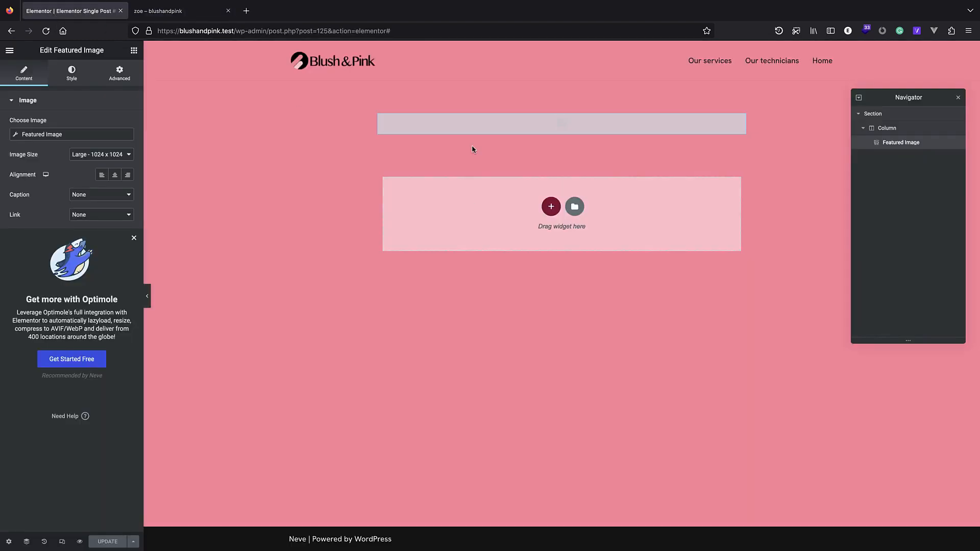
Set the template's Preview Settings to the nail-technicians post 'lily' and apply the preview.
{"action": "left_click", "coordinate": [9, 542]}
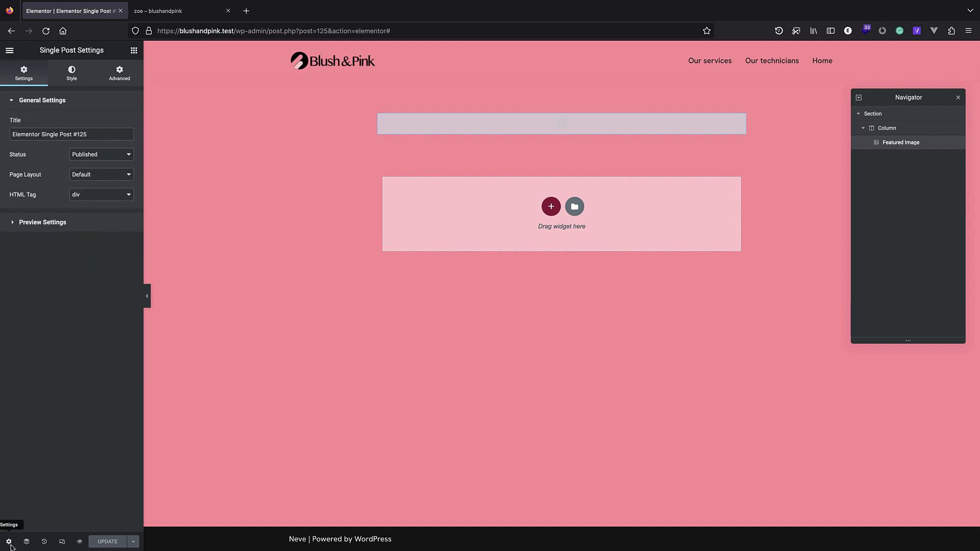
{"action": "left_click", "coordinate": [89, 223]}
{"action": "left_click", "coordinate": [71, 158]}
{"action": "left_click", "coordinate": [33, 184]}
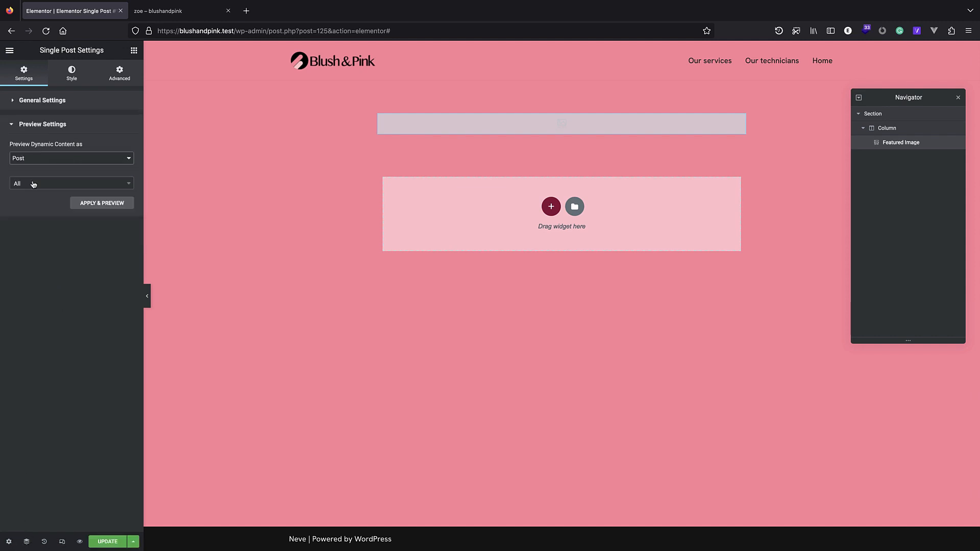
{"action": "left_click", "coordinate": [28, 162]}
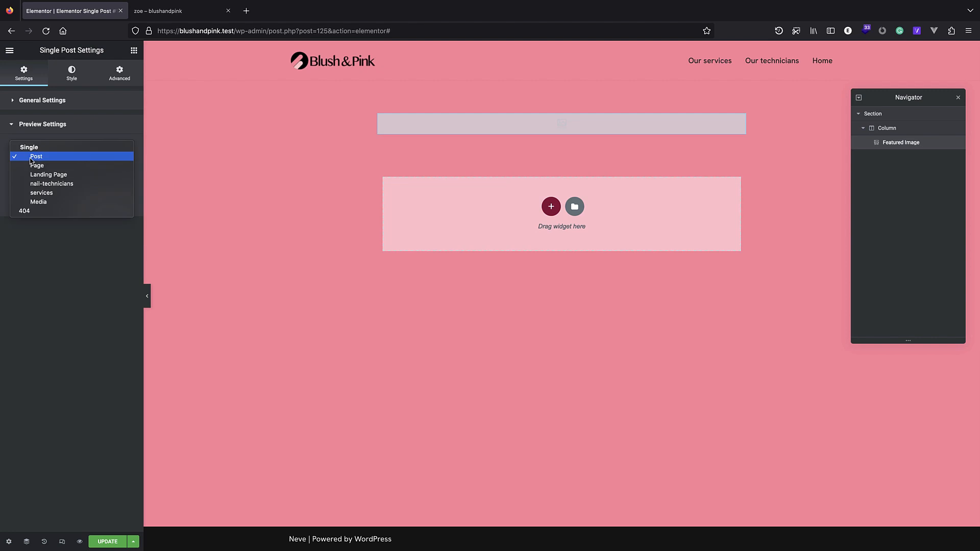
{"action": "left_click", "coordinate": [59, 184]}
{"action": "left_click", "coordinate": [41, 187]}
{"action": "type", "text": "lily"}
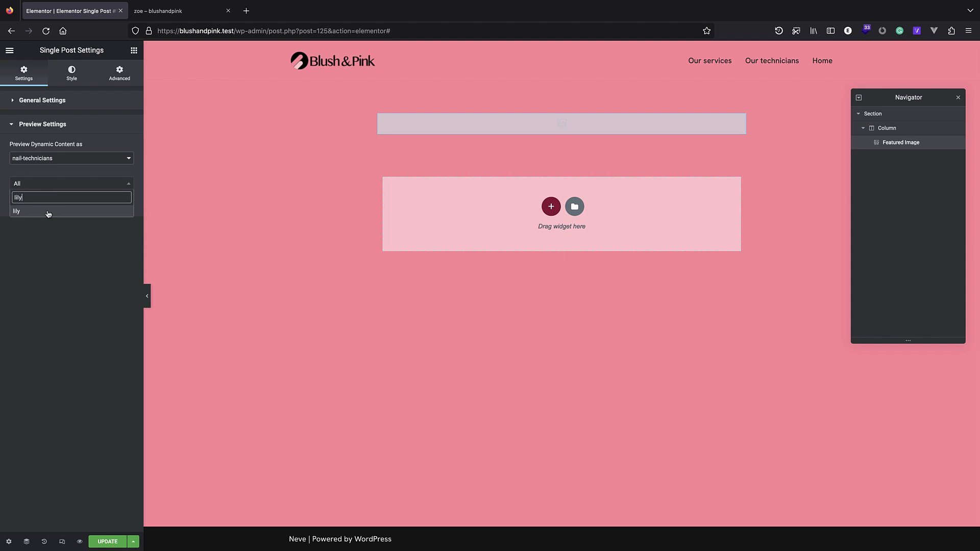
{"action": "left_click", "coordinate": [50, 214]}
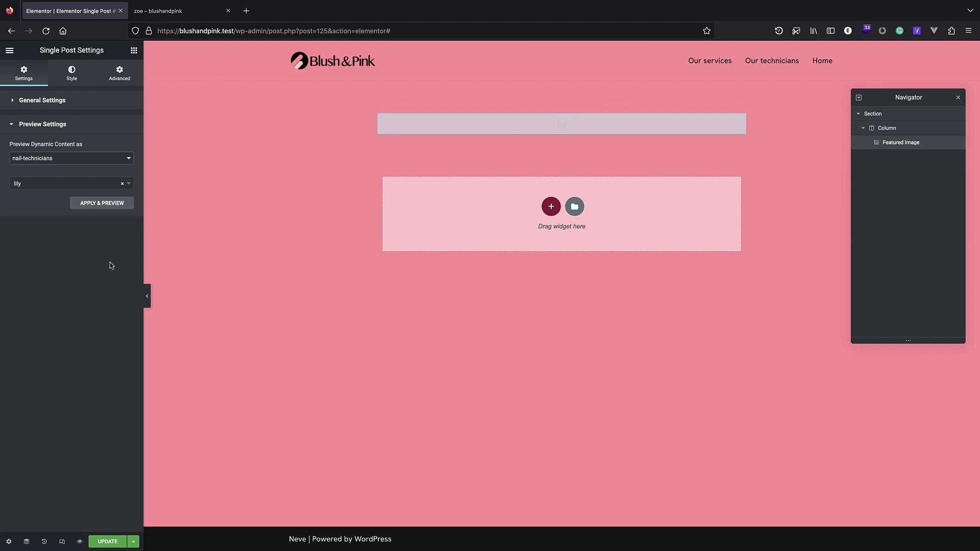
{"action": "left_click", "coordinate": [102, 204]}
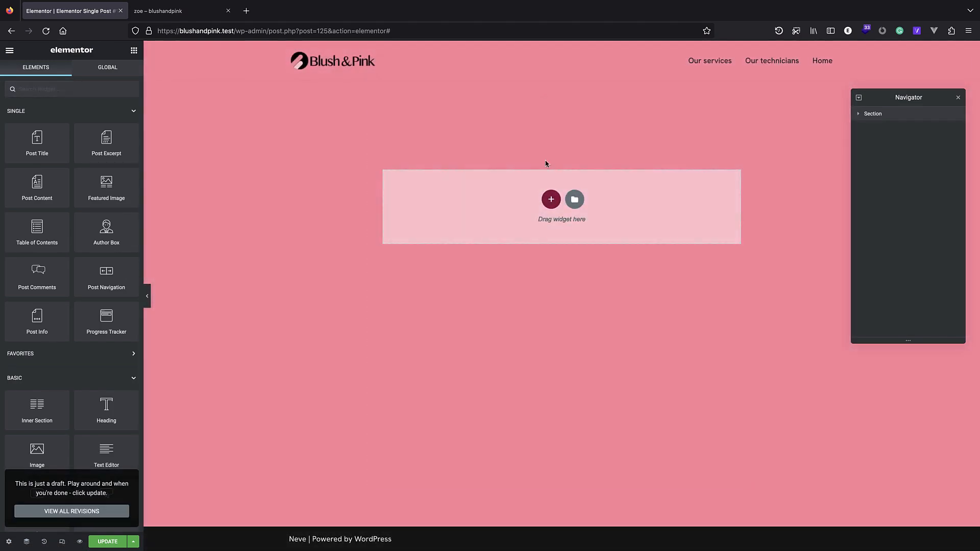
Select the Featured Image widget and look over its advanced settings.
{"action": "left_click", "coordinate": [454, 224]}
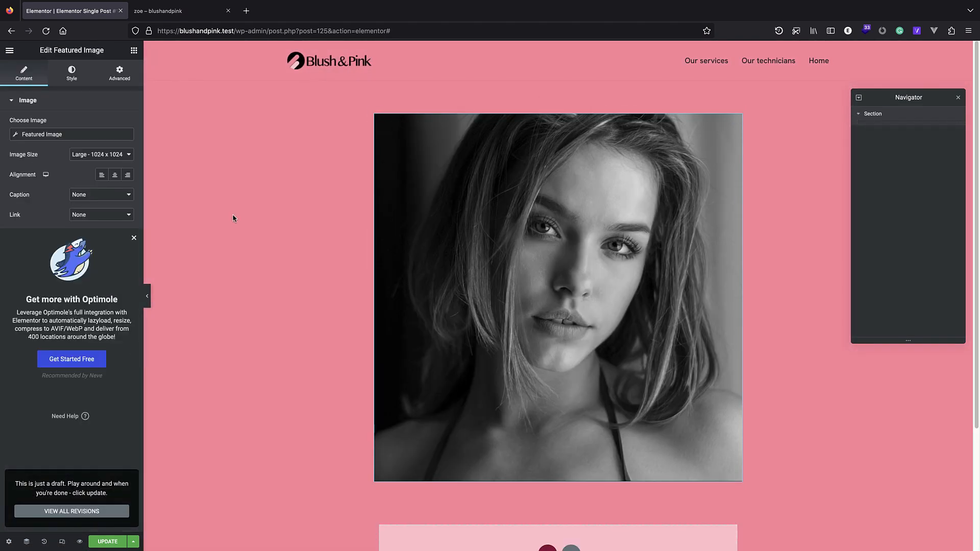
{"action": "left_click", "coordinate": [122, 74]}
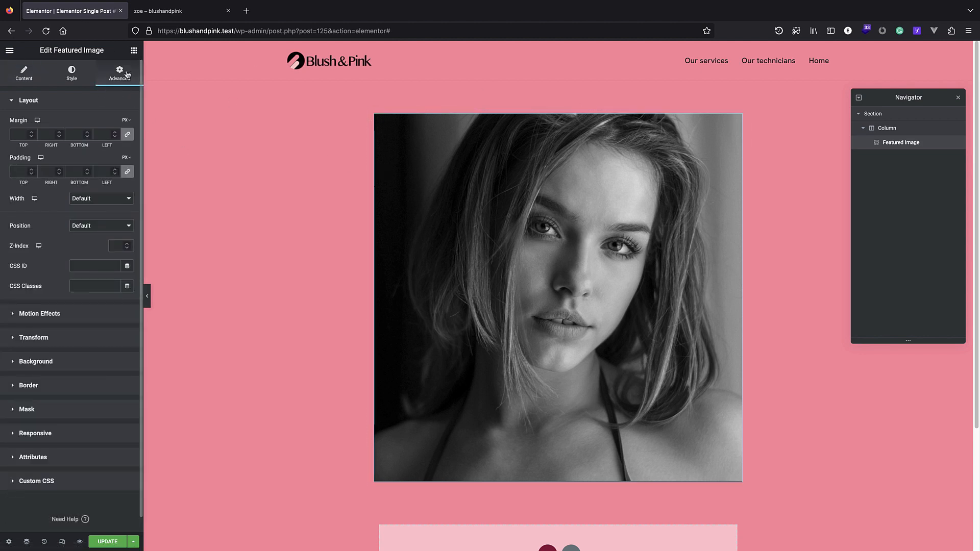
{"action": "left_click", "coordinate": [134, 50]}
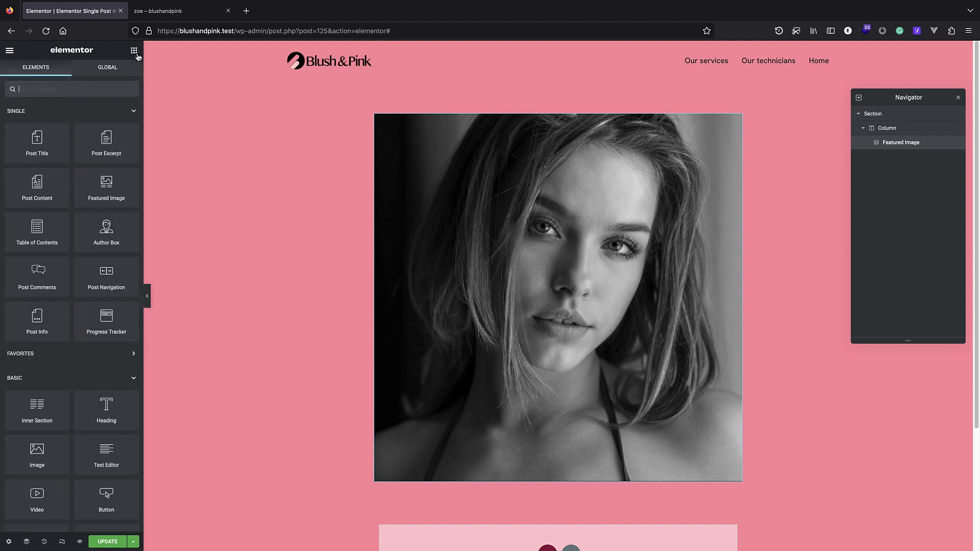
{"action": "left_click", "coordinate": [909, 145]}
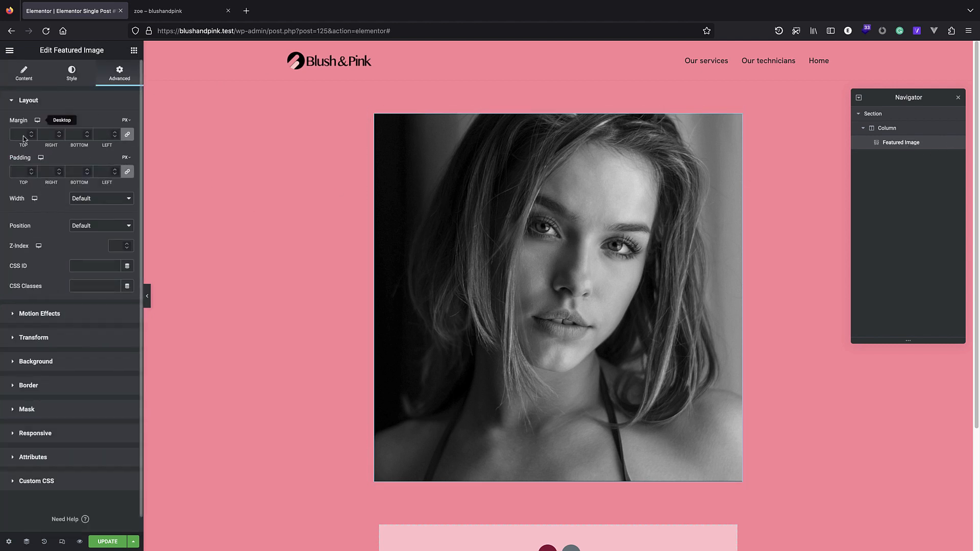
{"action": "left_click", "coordinate": [34, 77]}
After trying 300x300 and 768 sizes, give the image a Custom size with width 600.
{"action": "left_click", "coordinate": [117, 152]}
{"action": "left_click", "coordinate": [106, 134]}
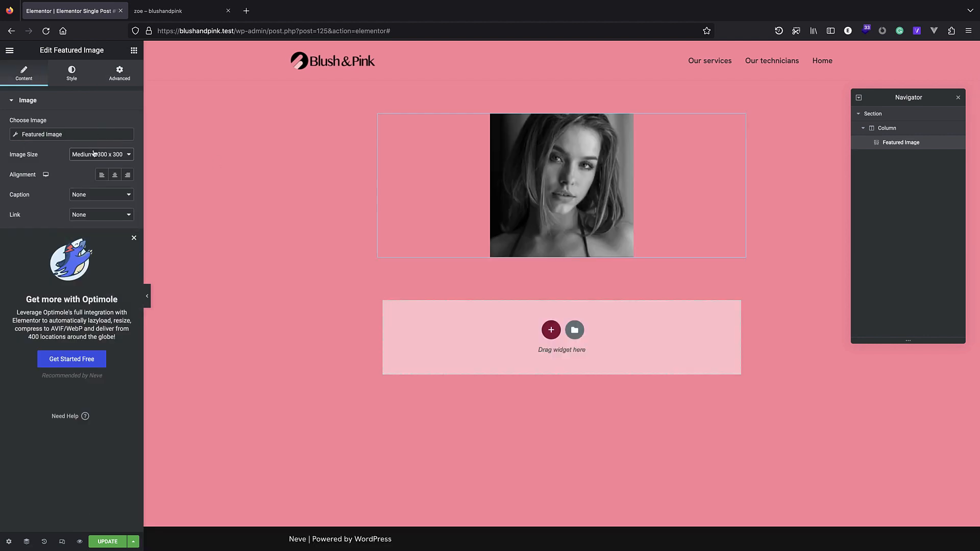
{"action": "left_click", "coordinate": [94, 153]}
{"action": "left_click", "coordinate": [113, 166]}
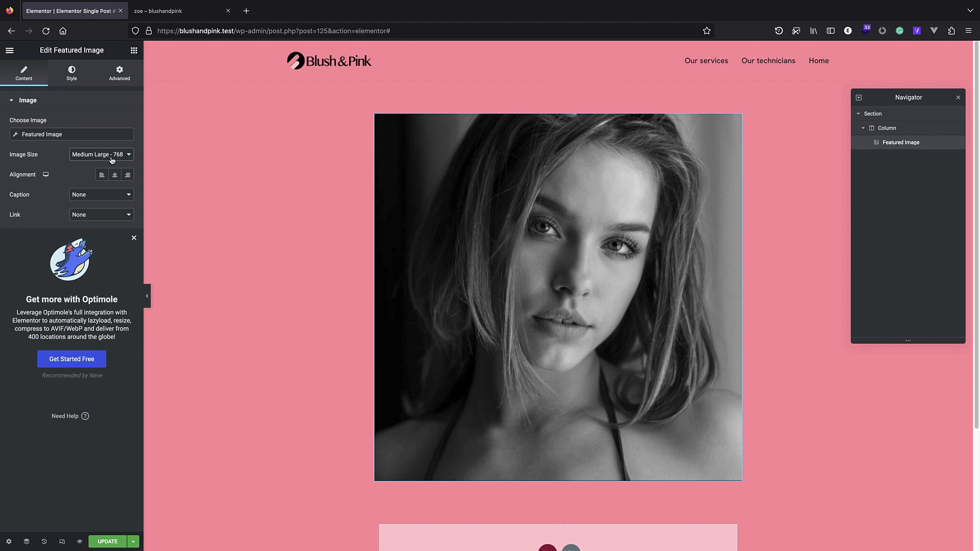
{"action": "left_click", "coordinate": [112, 157]}
{"action": "left_click", "coordinate": [107, 153]}
{"action": "left_click", "coordinate": [123, 158]}
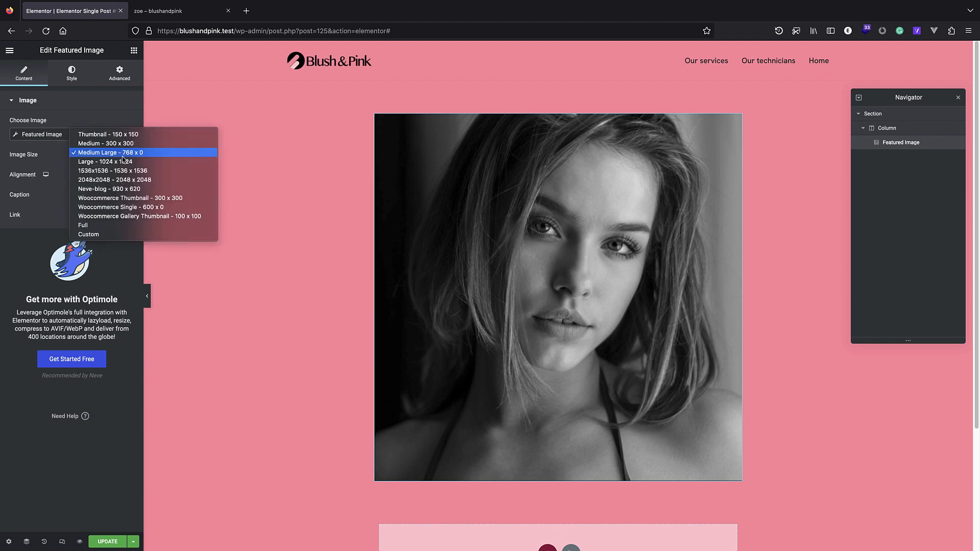
{"action": "left_click", "coordinate": [102, 234]}
{"action": "left_click", "coordinate": [23, 203]}
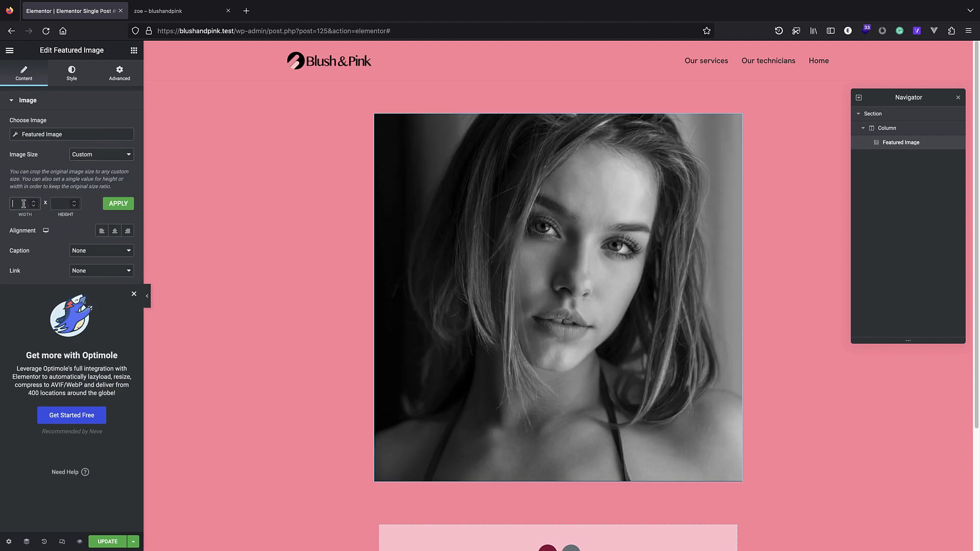
{"action": "type", "text": "600"}
{"action": "left_click", "coordinate": [117, 205]}
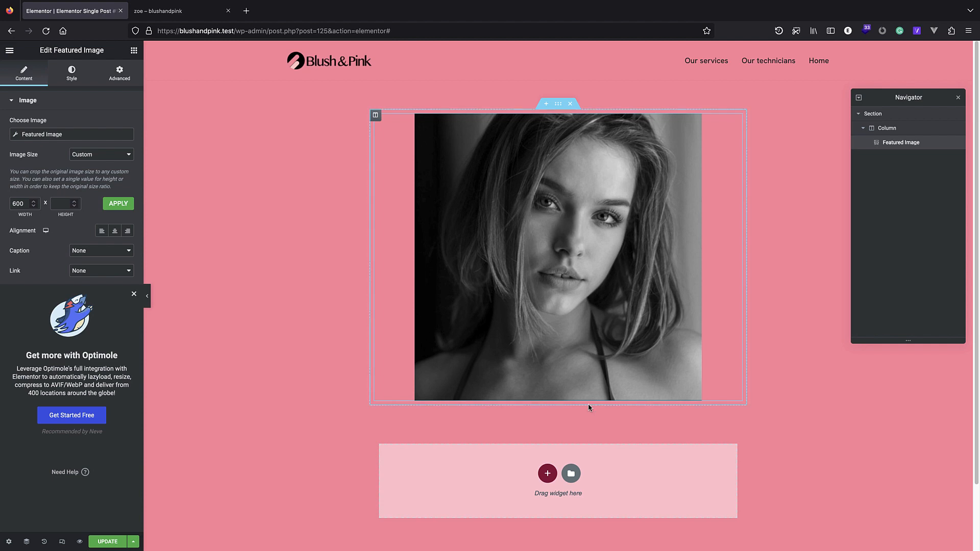
Add a left-aligned Post Title widget beneath the featured image.
{"action": "left_click", "coordinate": [134, 51]}
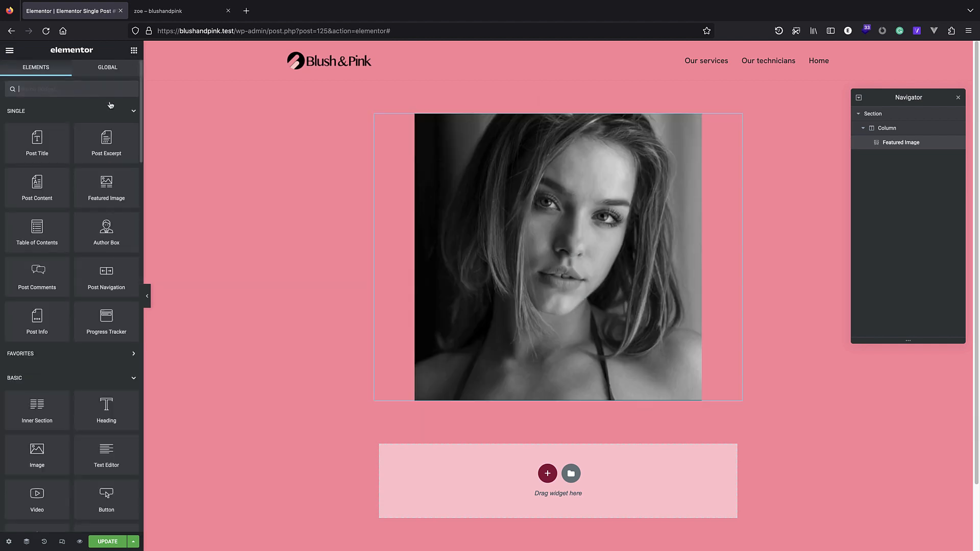
{"action": "left_click_drag", "start_coordinate": [45, 147], "coordinate": [575, 406]}
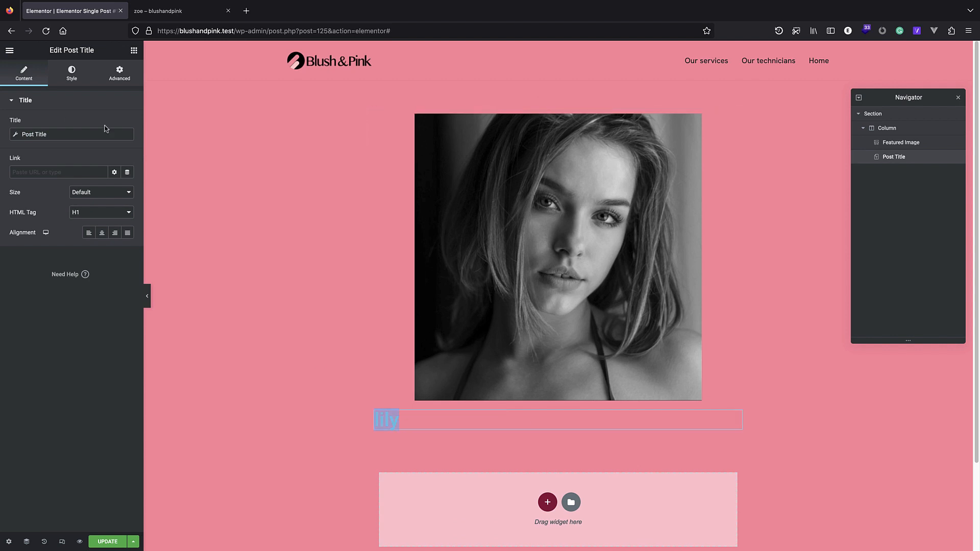
{"action": "left_click", "coordinate": [89, 232]}
Make the post title's text colour white, then switch back to zoe's page.
{"action": "left_click", "coordinate": [72, 73]}
{"action": "left_click", "coordinate": [127, 123]}
{"action": "left_click", "coordinate": [19, 158]}
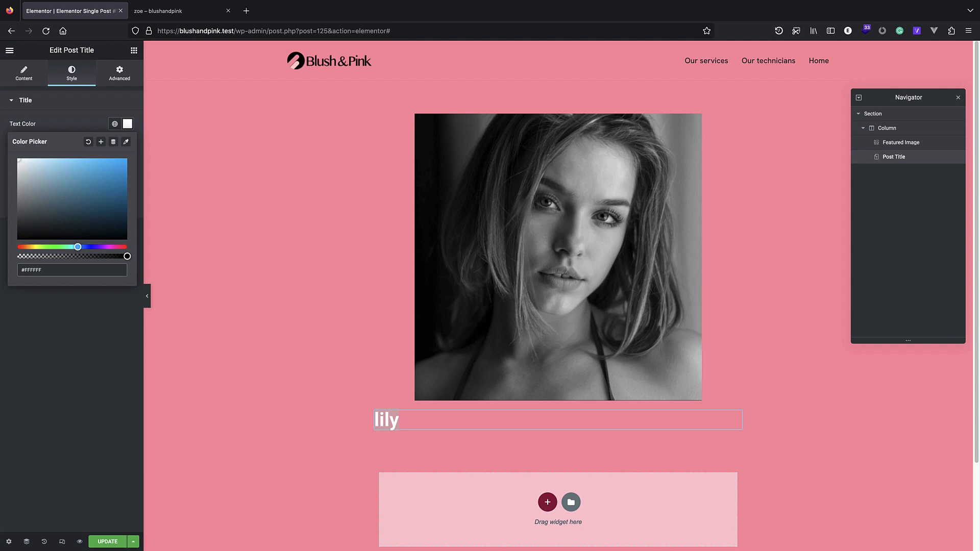
{"action": "left_click", "coordinate": [30, 367]}
{"action": "left_click", "coordinate": [128, 144]}
{"action": "left_click", "coordinate": [94, 144]}
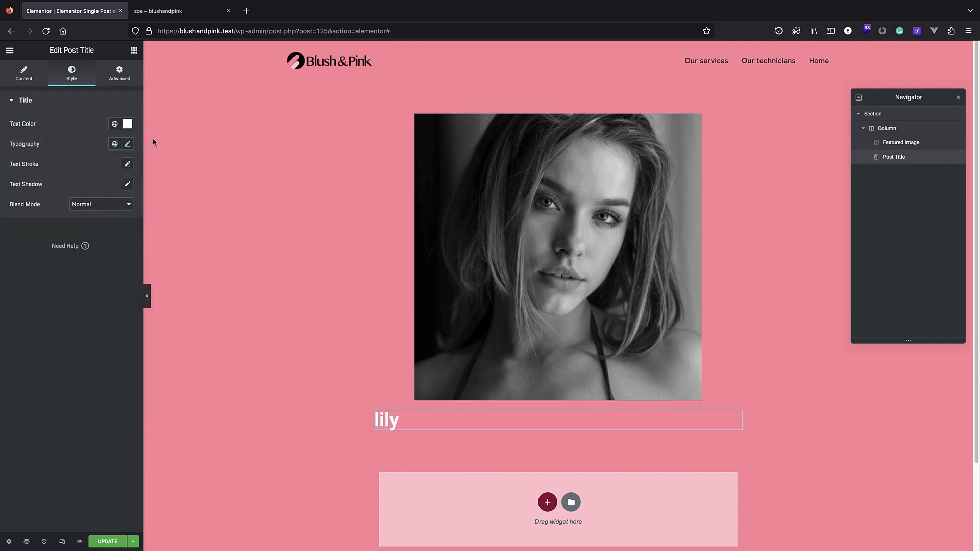
{"action": "scroll", "coordinate": [378, 256], "scroll_direction": "down", "scroll_amount": 2}
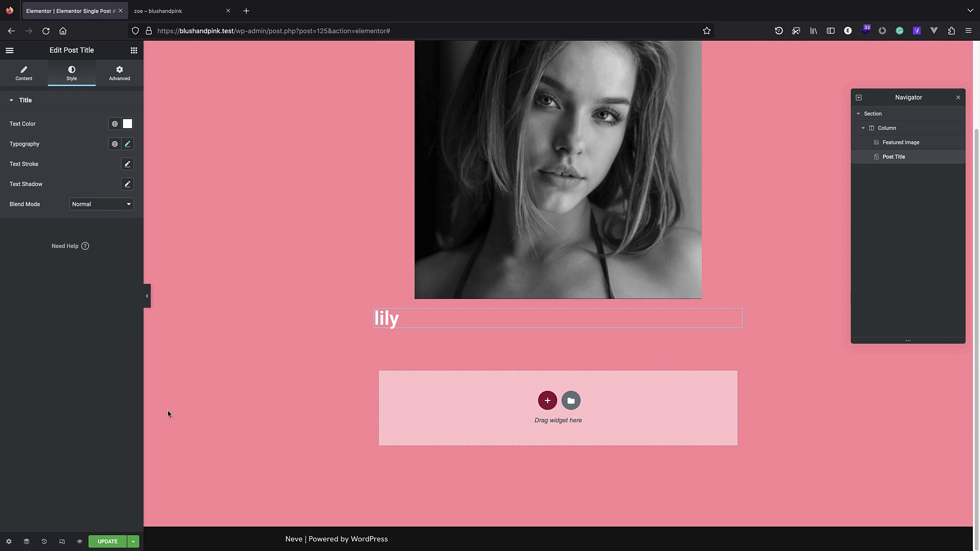
{"action": "left_click", "coordinate": [153, 11]}
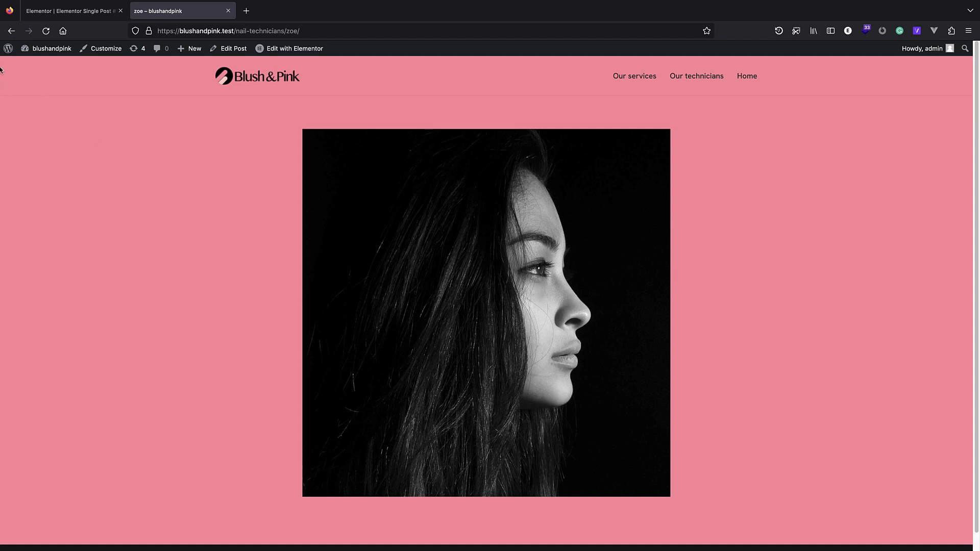
Open the nail-technicians post type in JetEngine's Post Types for editing.
{"action": "mouse_move", "coordinate": [9, 49]}
{"action": "left_click", "coordinate": [51, 64]}
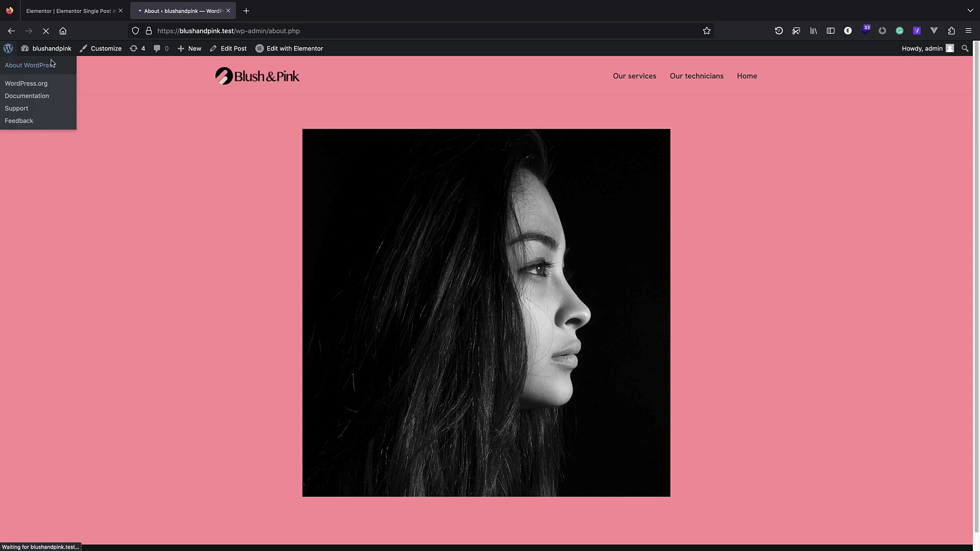
{"action": "mouse_move", "coordinate": [18, 426]}
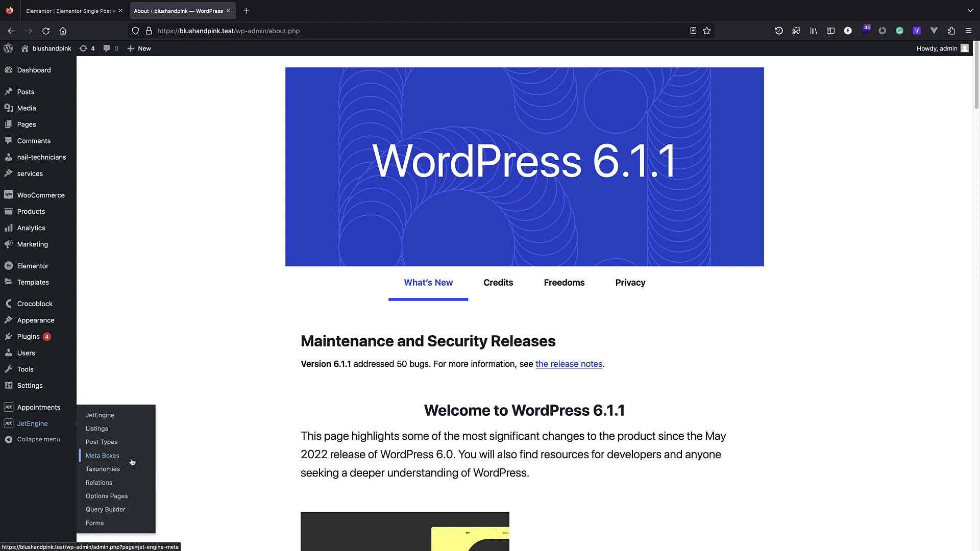
{"action": "left_click", "coordinate": [119, 447]}
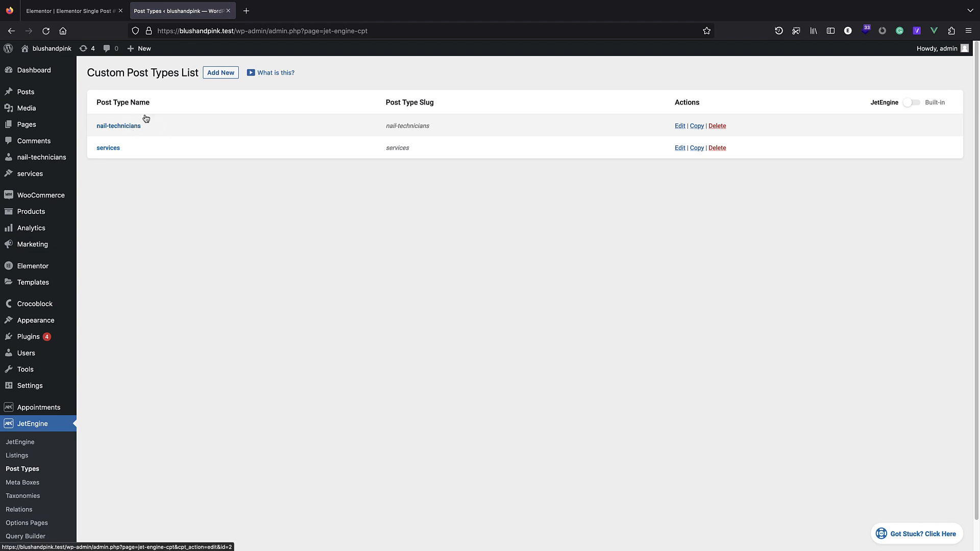
{"action": "left_click", "coordinate": [123, 127]}
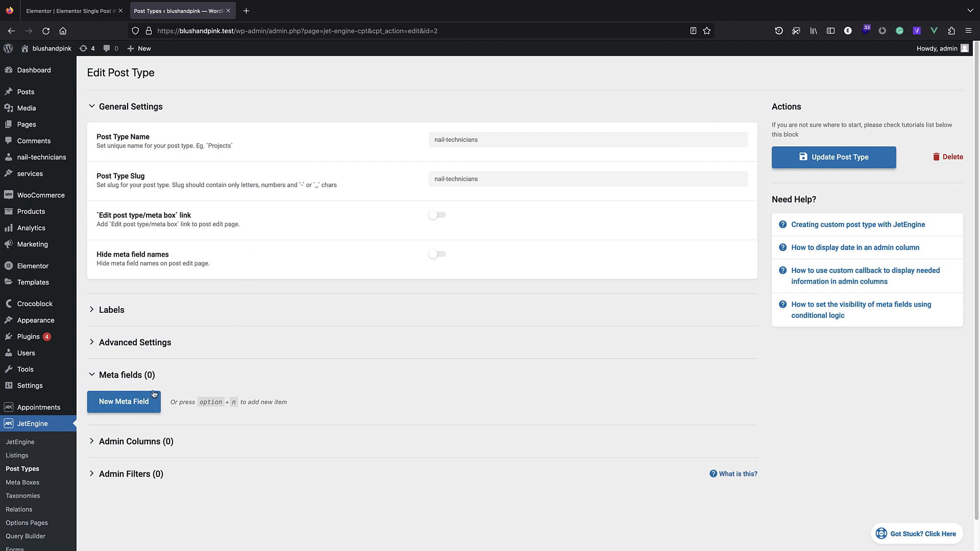
Add a new text meta field to nail-technicians, collapse it, and return to Elementor.
{"action": "left_click", "coordinate": [143, 406]}
{"action": "scroll", "coordinate": [153, 358], "scroll_direction": "down", "scroll_amount": 2}
{"action": "scroll", "coordinate": [198, 383], "scroll_direction": "down", "scroll_amount": 1}
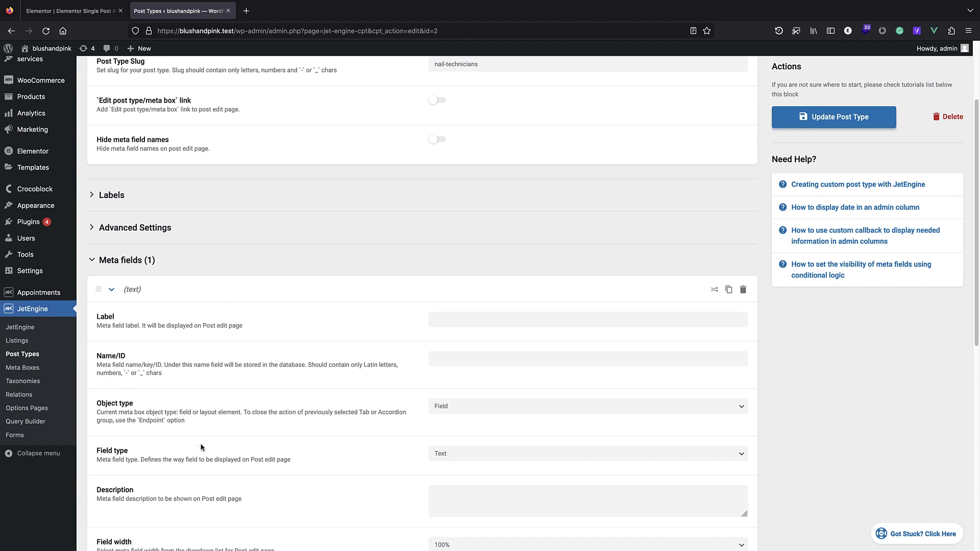
{"action": "scroll", "coordinate": [229, 343], "scroll_direction": "down", "scroll_amount": 2}
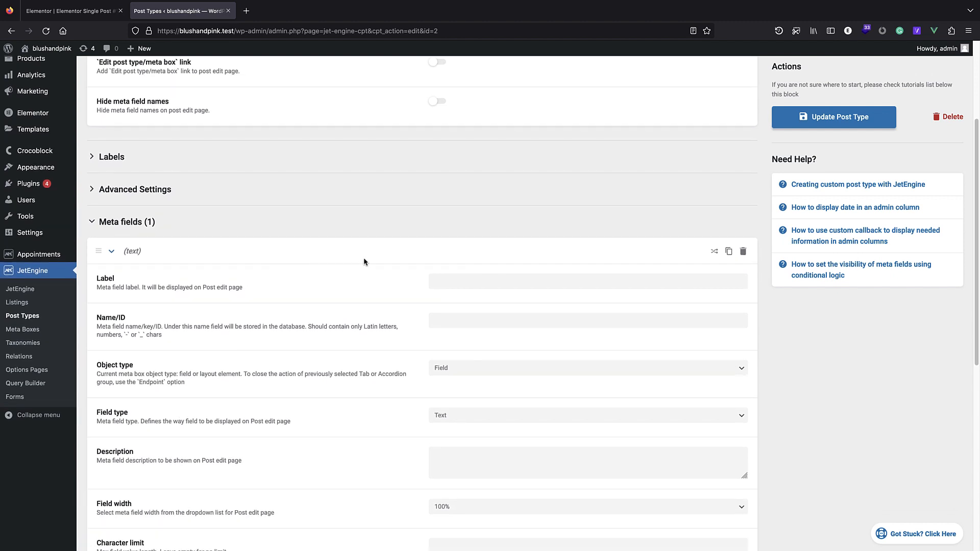
{"action": "left_click", "coordinate": [112, 253]}
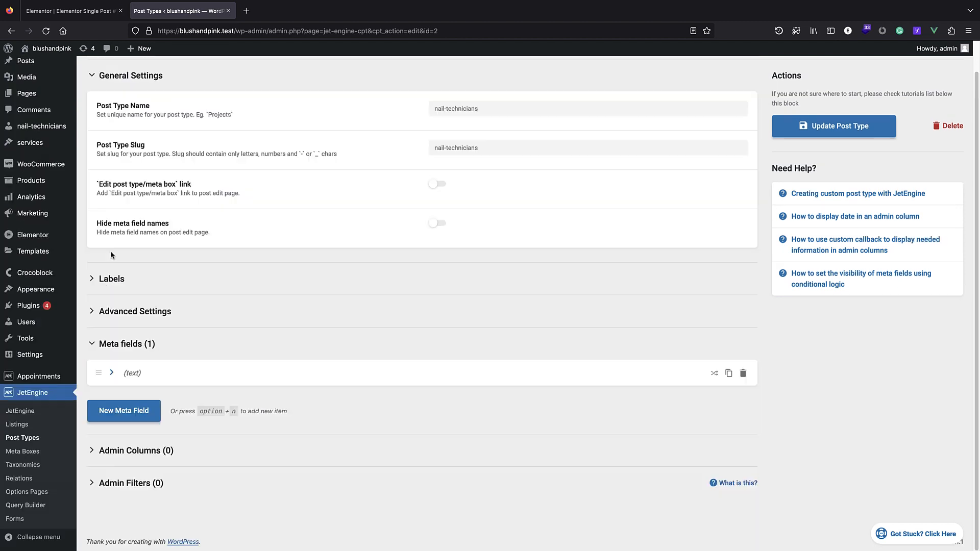
{"action": "left_click", "coordinate": [69, 11]}
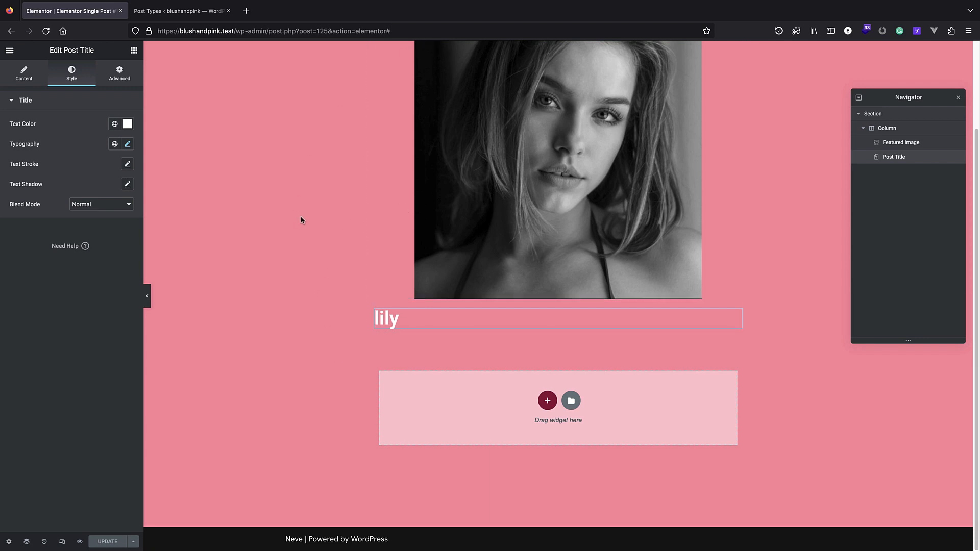
{"action": "left_click_drag", "start_coordinate": [399, 32], "coordinate": [229, 34]}
{"action": "key", "text": "BackSpace"}
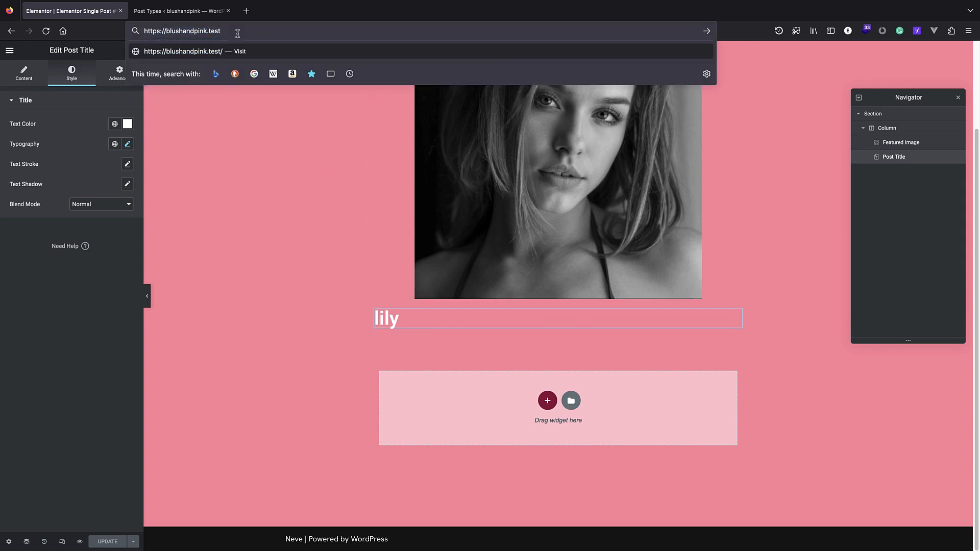
{"action": "key", "text": "Return"}
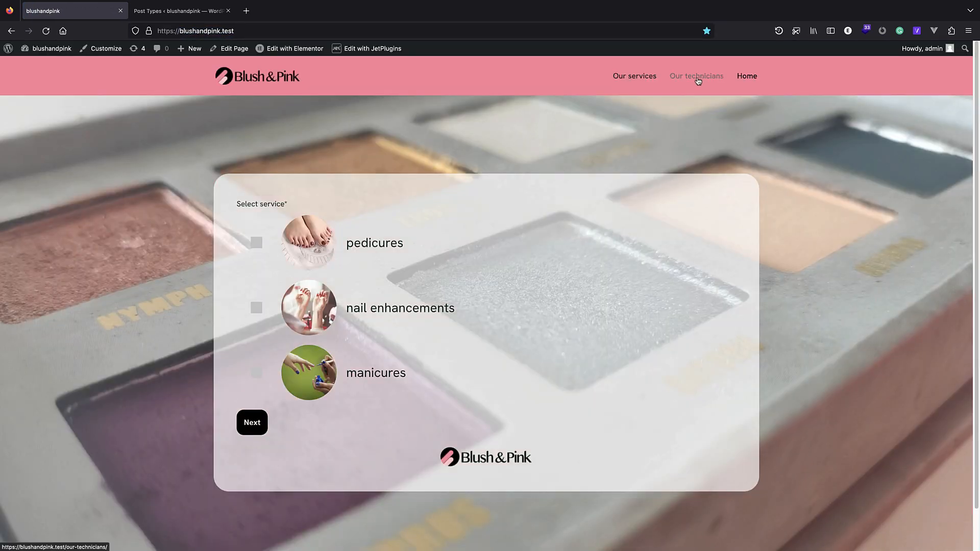
{"action": "left_click", "coordinate": [679, 78]}
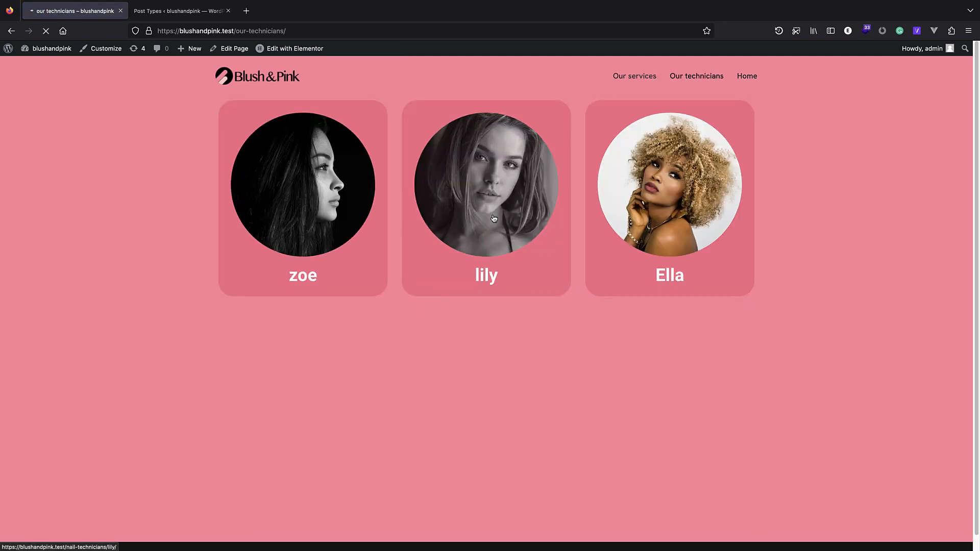
{"action": "left_click", "coordinate": [494, 219]}
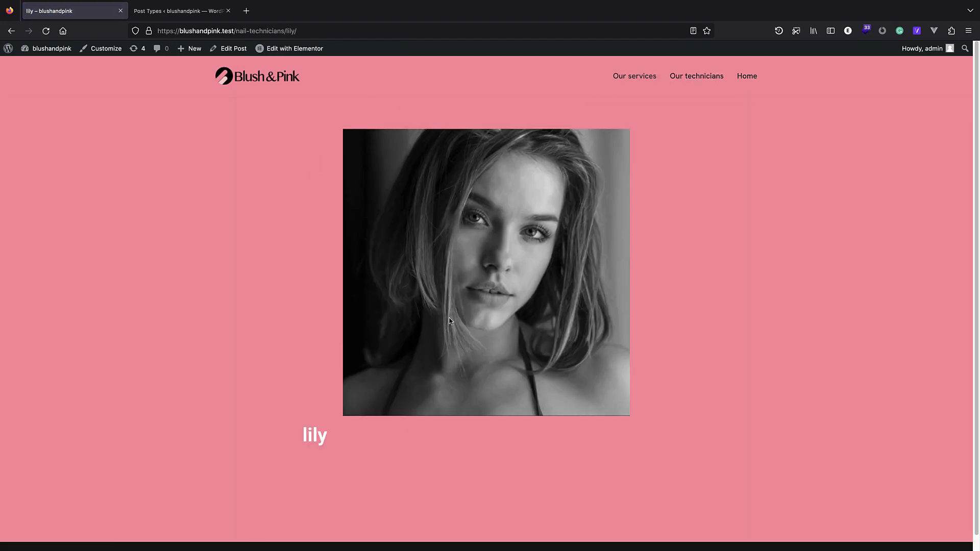
{"action": "left_click", "coordinate": [240, 76]}
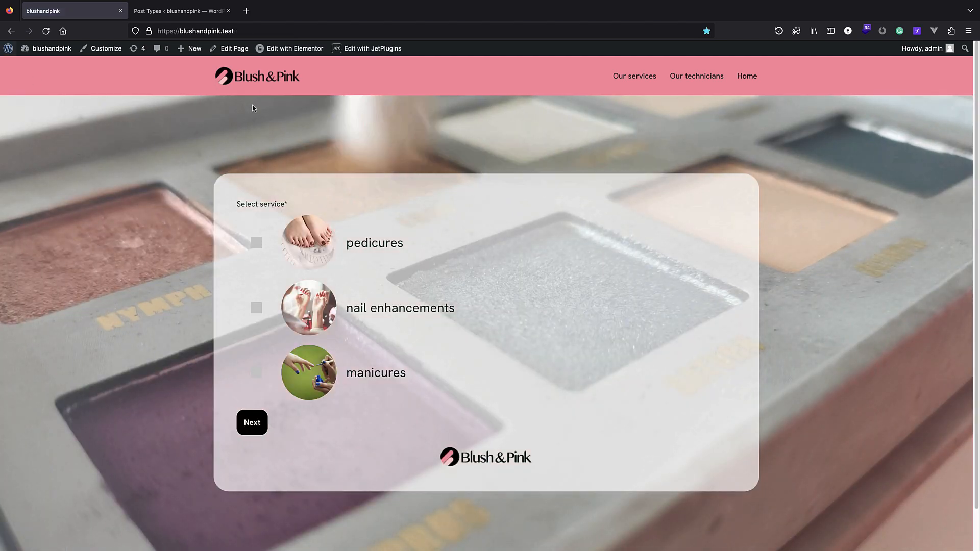
Turn on WooCommerce Integration in JetAppointments General Settings, then view the WooCommerce Products list.
{"action": "mouse_move", "coordinate": [8, 49]}
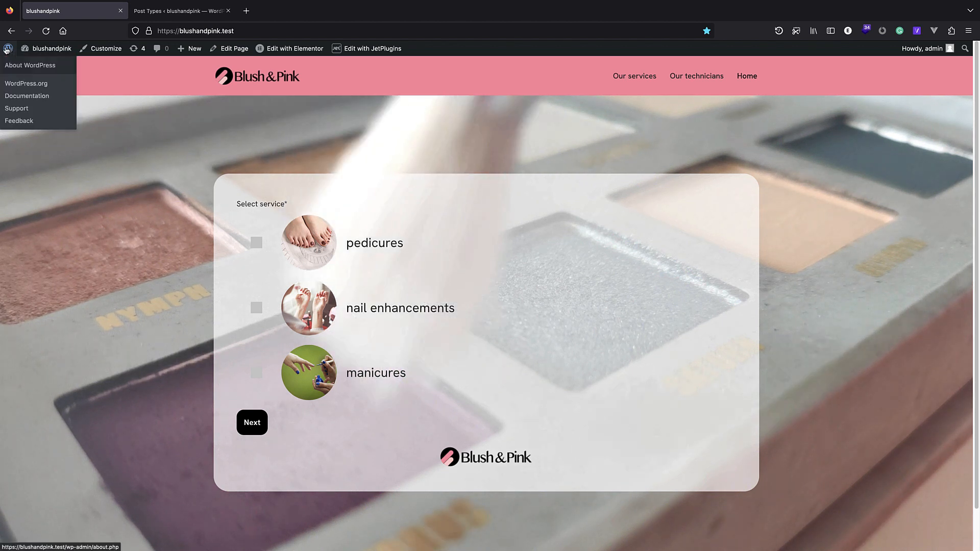
{"action": "left_click", "coordinate": [30, 63]}
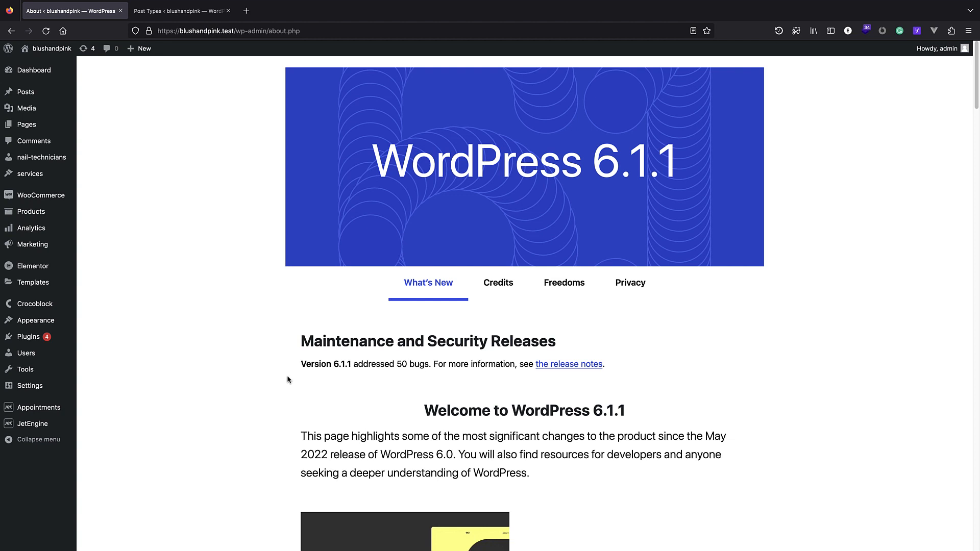
{"action": "mouse_move", "coordinate": [48, 199]}
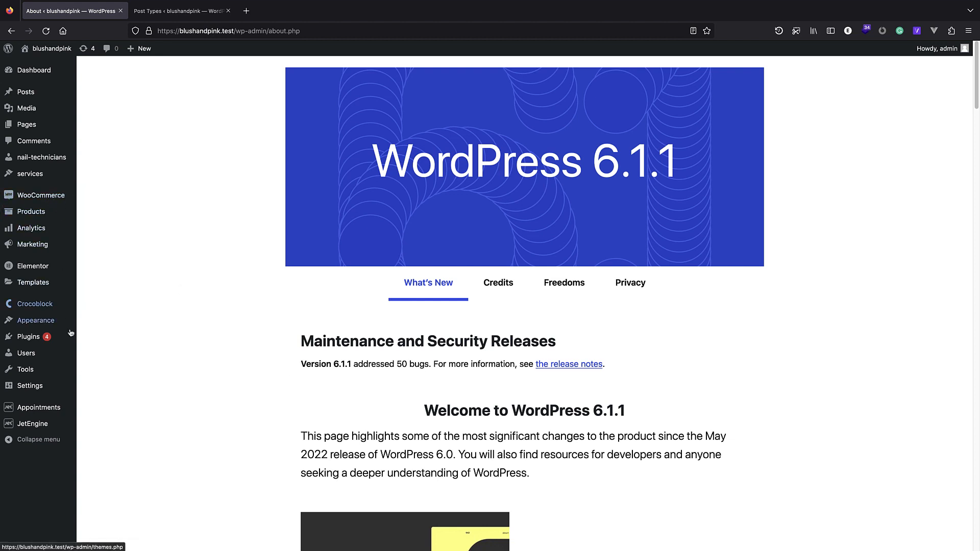
{"action": "mouse_move", "coordinate": [46, 425]}
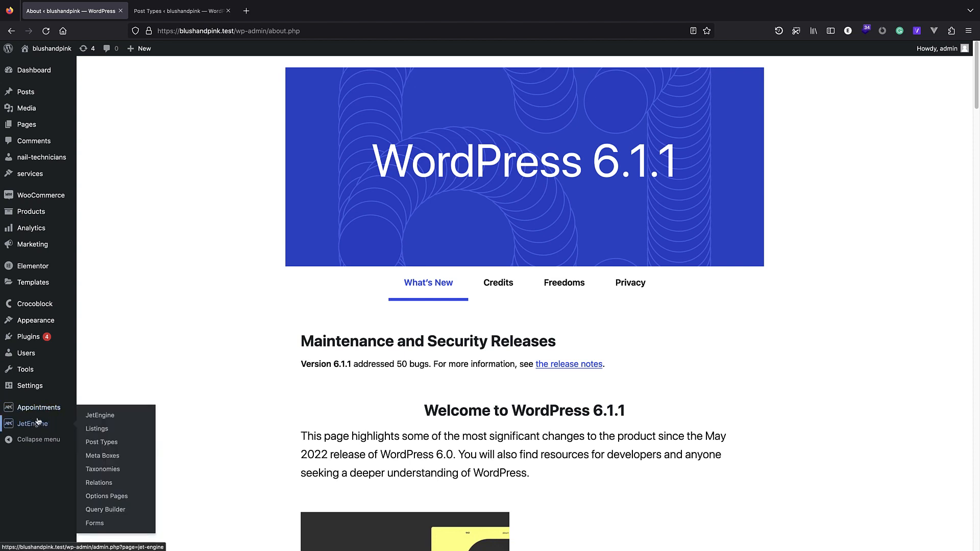
{"action": "mouse_move", "coordinate": [45, 408]}
{"action": "left_click", "coordinate": [107, 463]}
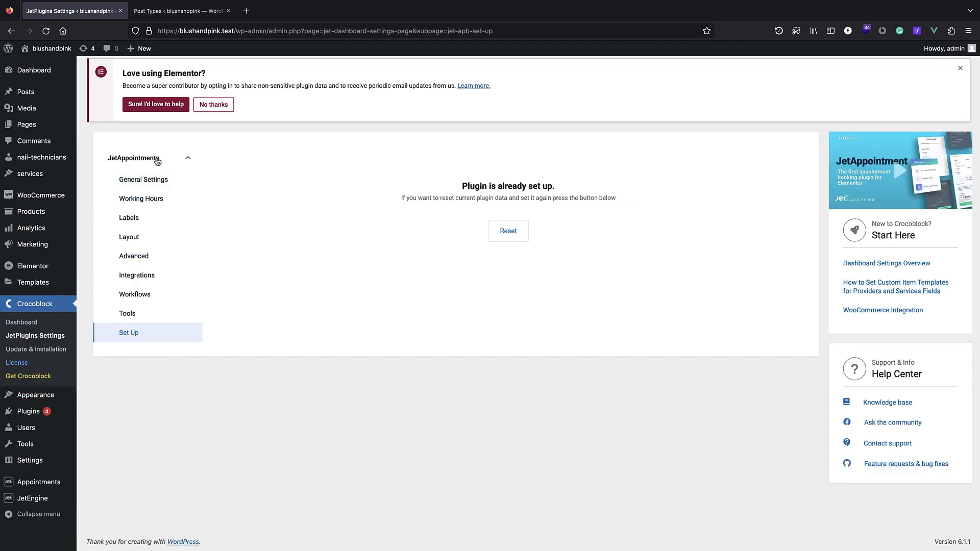
{"action": "left_click", "coordinate": [166, 181]}
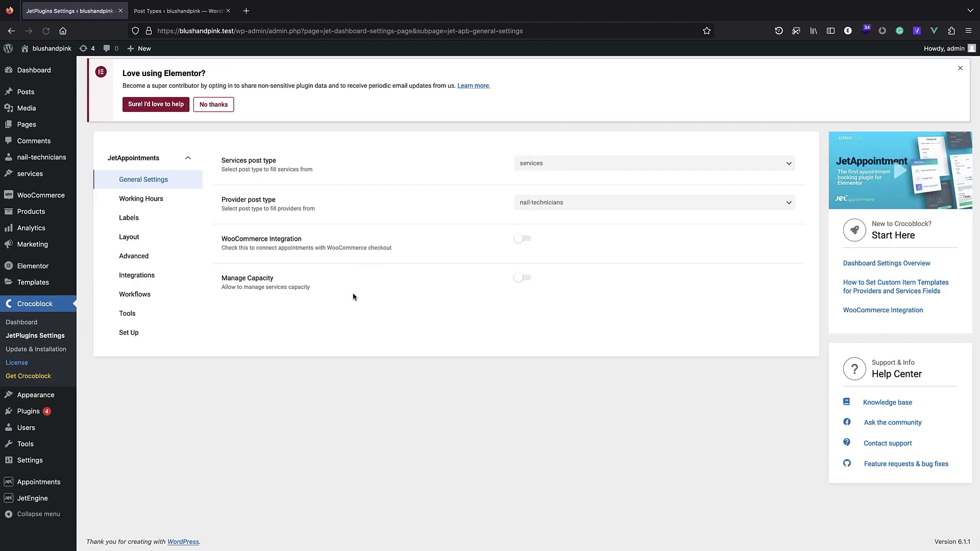
{"action": "left_click", "coordinate": [526, 243]}
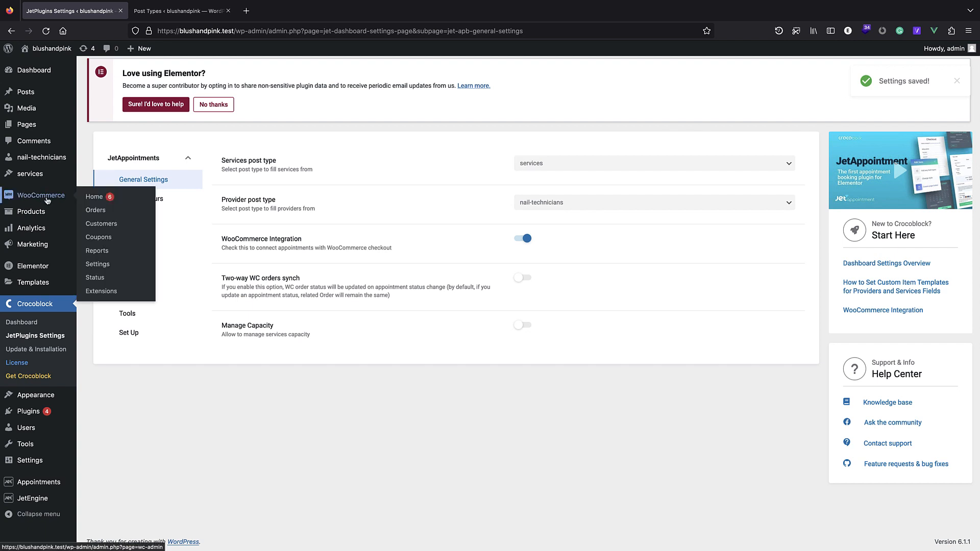
{"action": "left_click", "coordinate": [46, 214]}
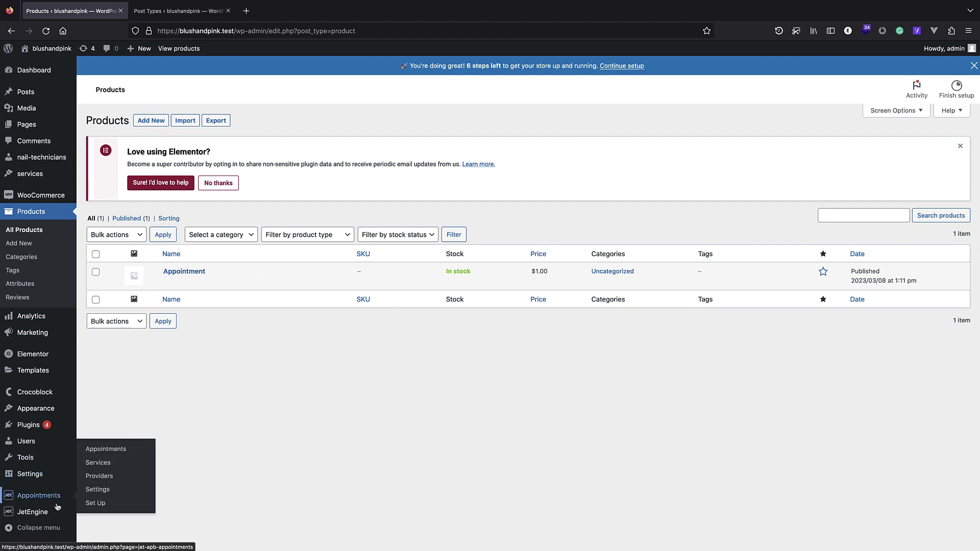
Switch JetAppointments' WooCommerce Integration back off and go to JetEngine's Forms list.
{"action": "mouse_move", "coordinate": [127, 451]}
{"action": "left_click", "coordinate": [98, 489]}
{"action": "left_click", "coordinate": [522, 239]}
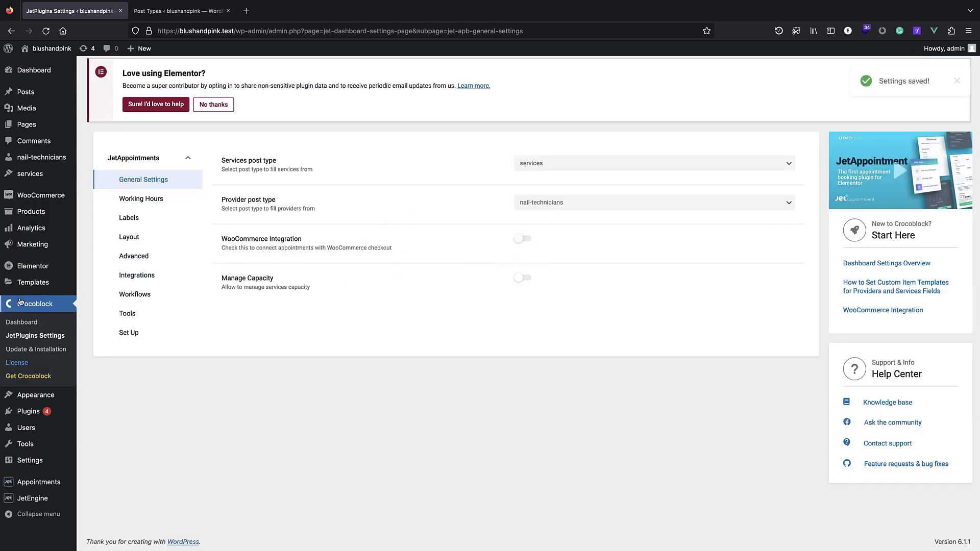
{"action": "mouse_move", "coordinate": [27, 505]}
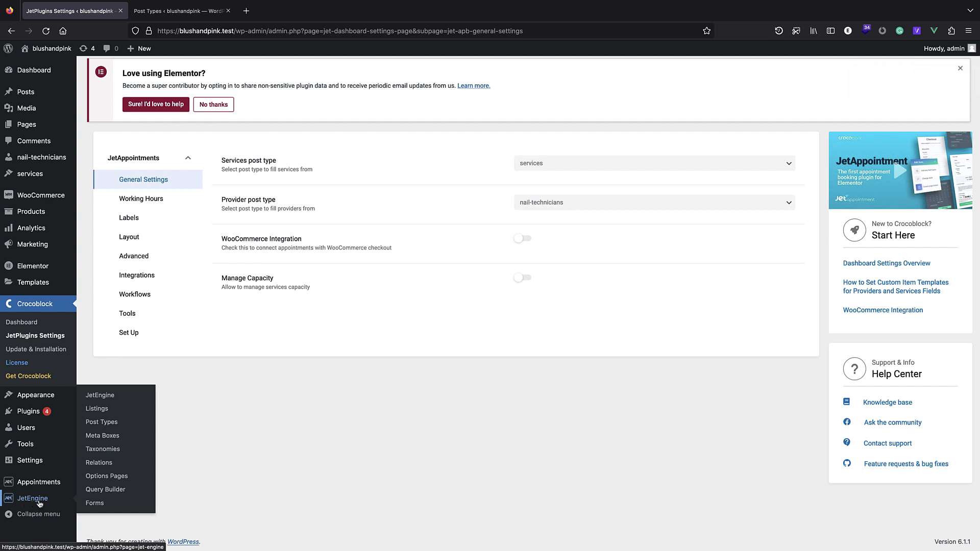
{"action": "left_click", "coordinate": [112, 503]}
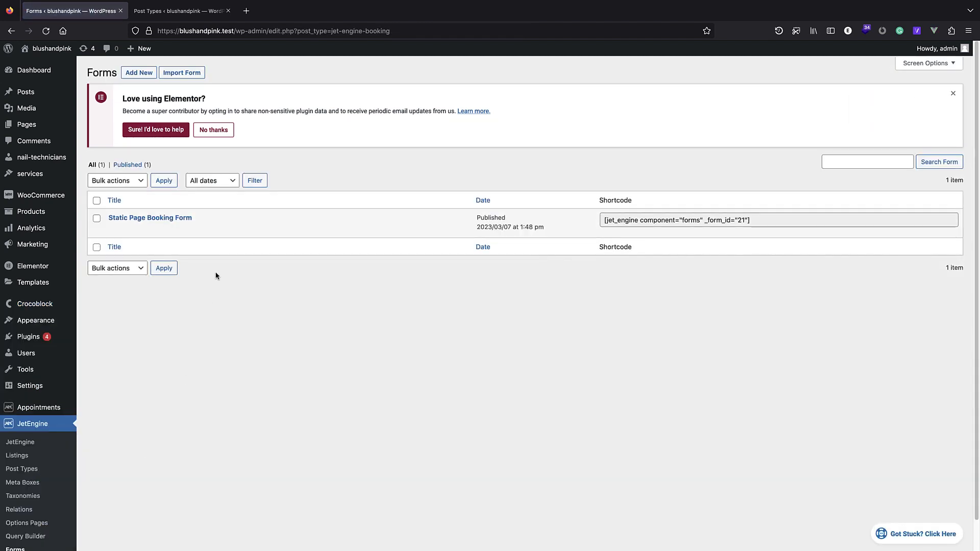
Add a Calculated field 'field_name' to Static Page Booking Form, then view the site's front page.
{"action": "left_click", "coordinate": [163, 220]}
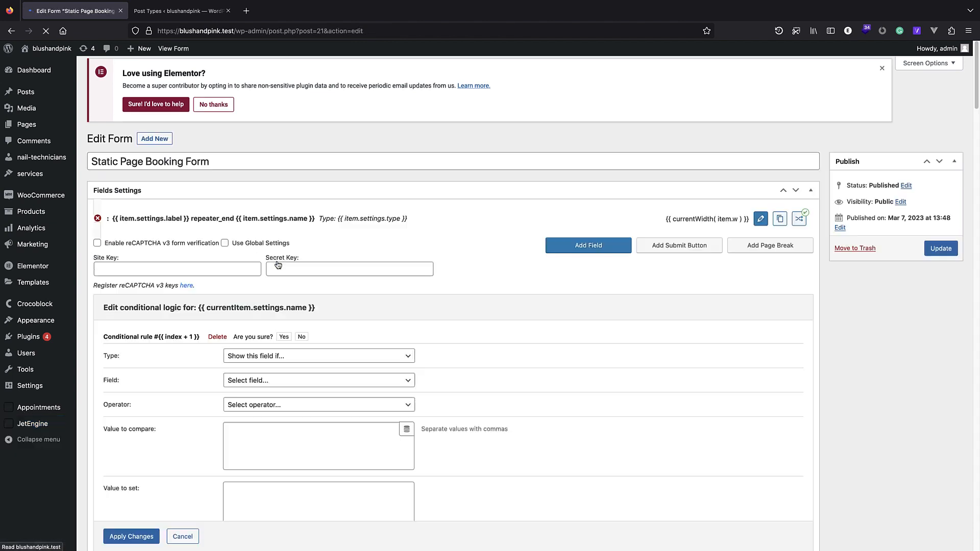
{"action": "scroll", "coordinate": [307, 261], "scroll_direction": "down", "scroll_amount": 2}
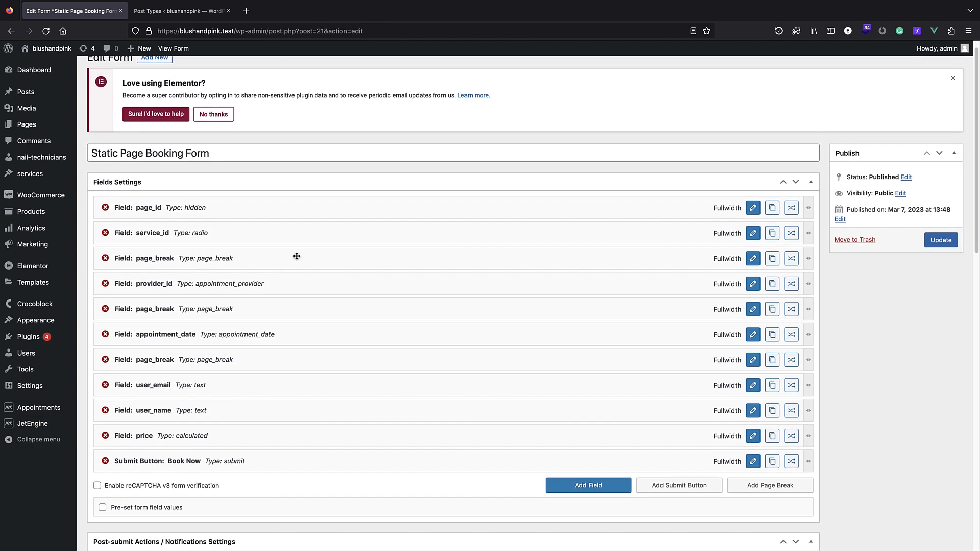
{"action": "left_click", "coordinate": [580, 450]}
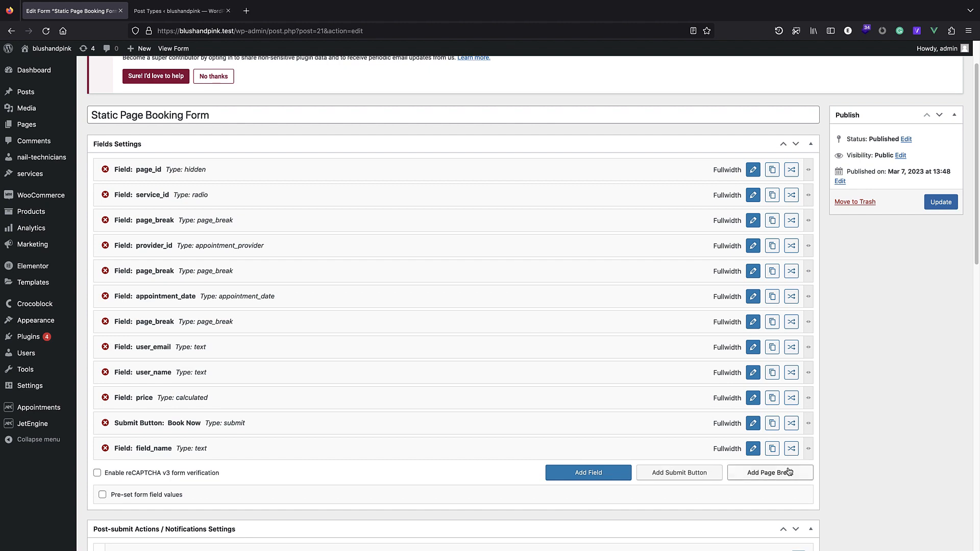
{"action": "left_click", "coordinate": [757, 453]}
{"action": "left_click", "coordinate": [320, 211]}
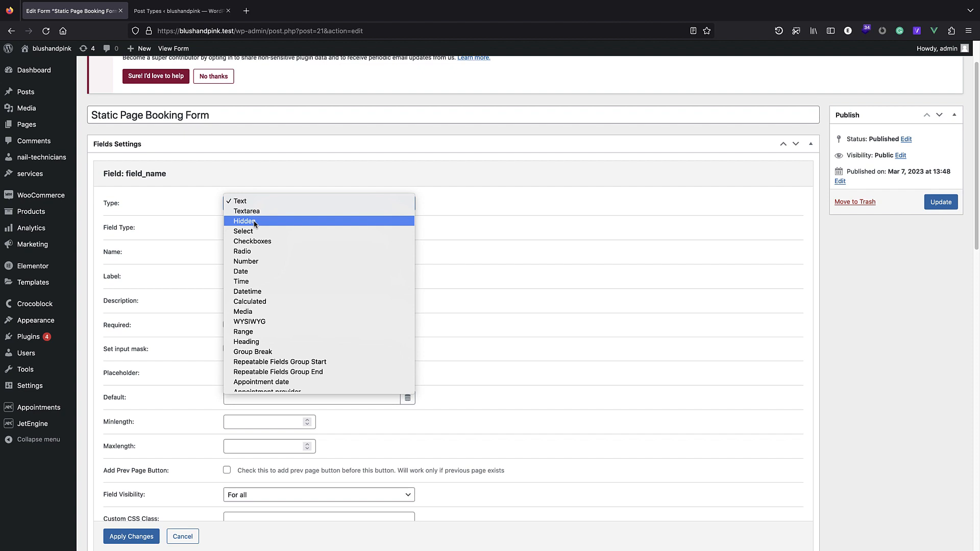
{"action": "left_click", "coordinate": [276, 302]}
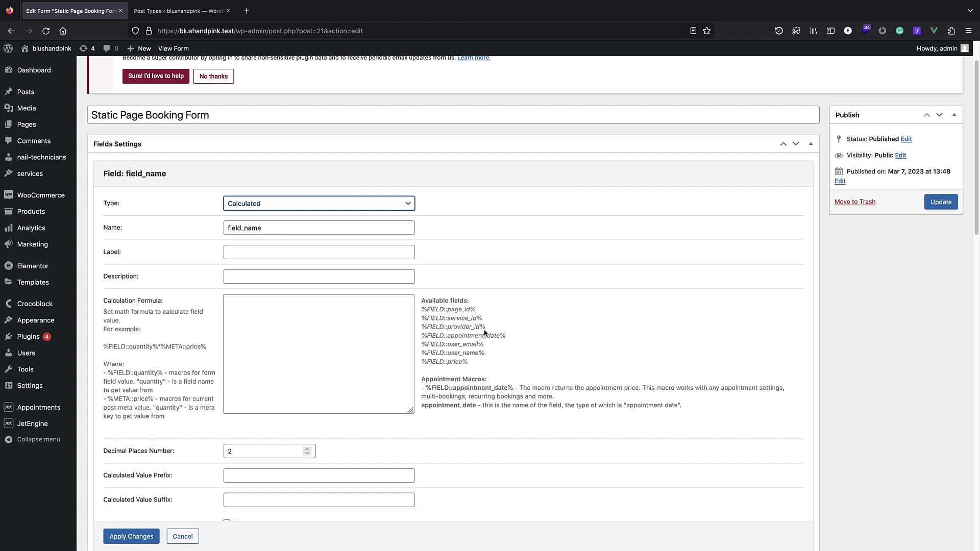
{"action": "scroll", "coordinate": [488, 343], "scroll_direction": "down", "scroll_amount": 1}
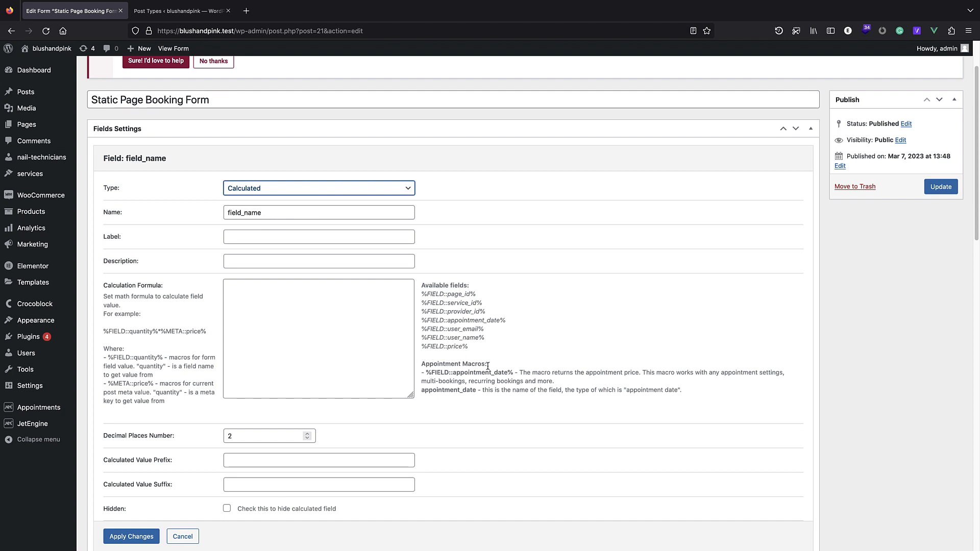
{"action": "left_click", "coordinate": [271, 308]}
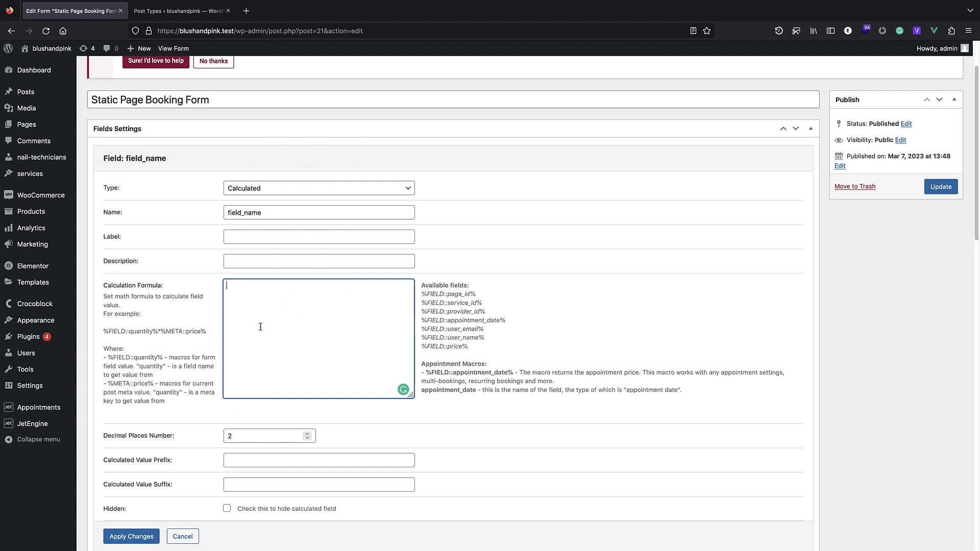
{"action": "left_click", "coordinate": [184, 536]}
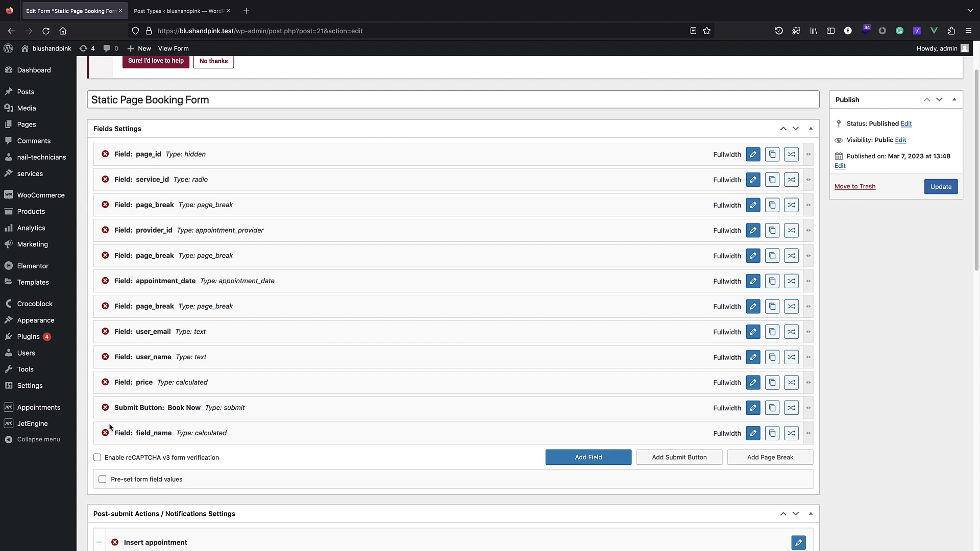
{"action": "left_click", "coordinate": [52, 63]}
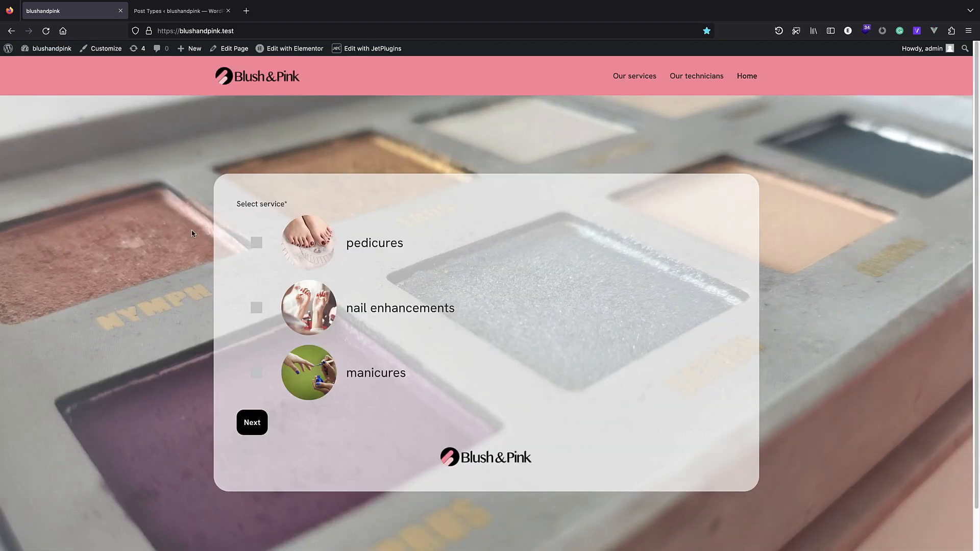